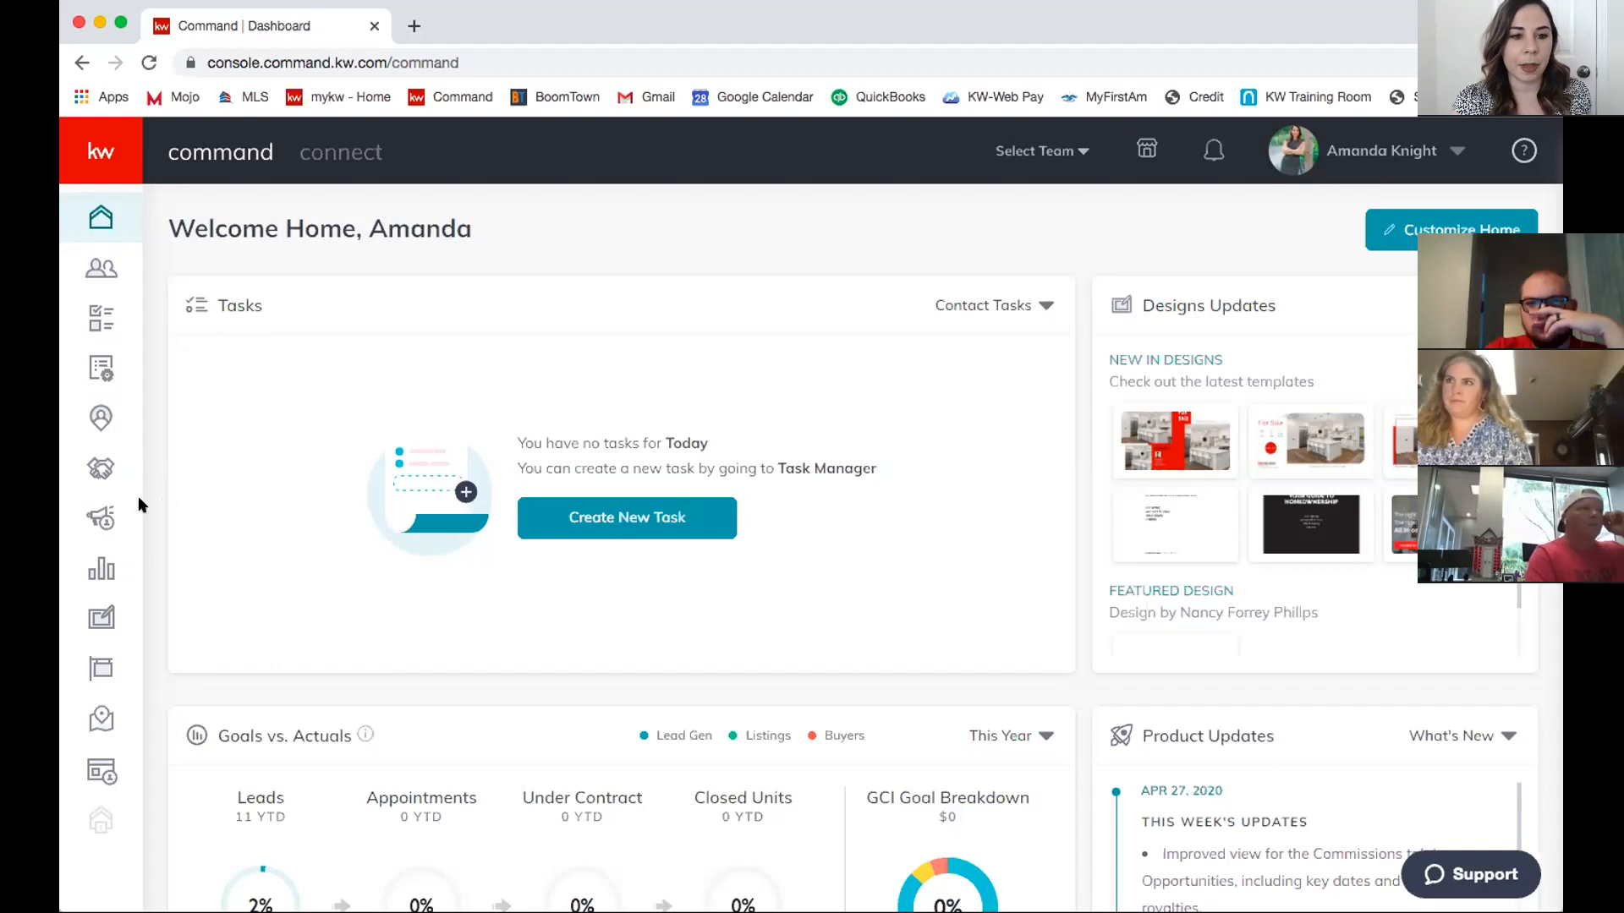
Open the design templates area and start creating a new Print design
click(97, 620)
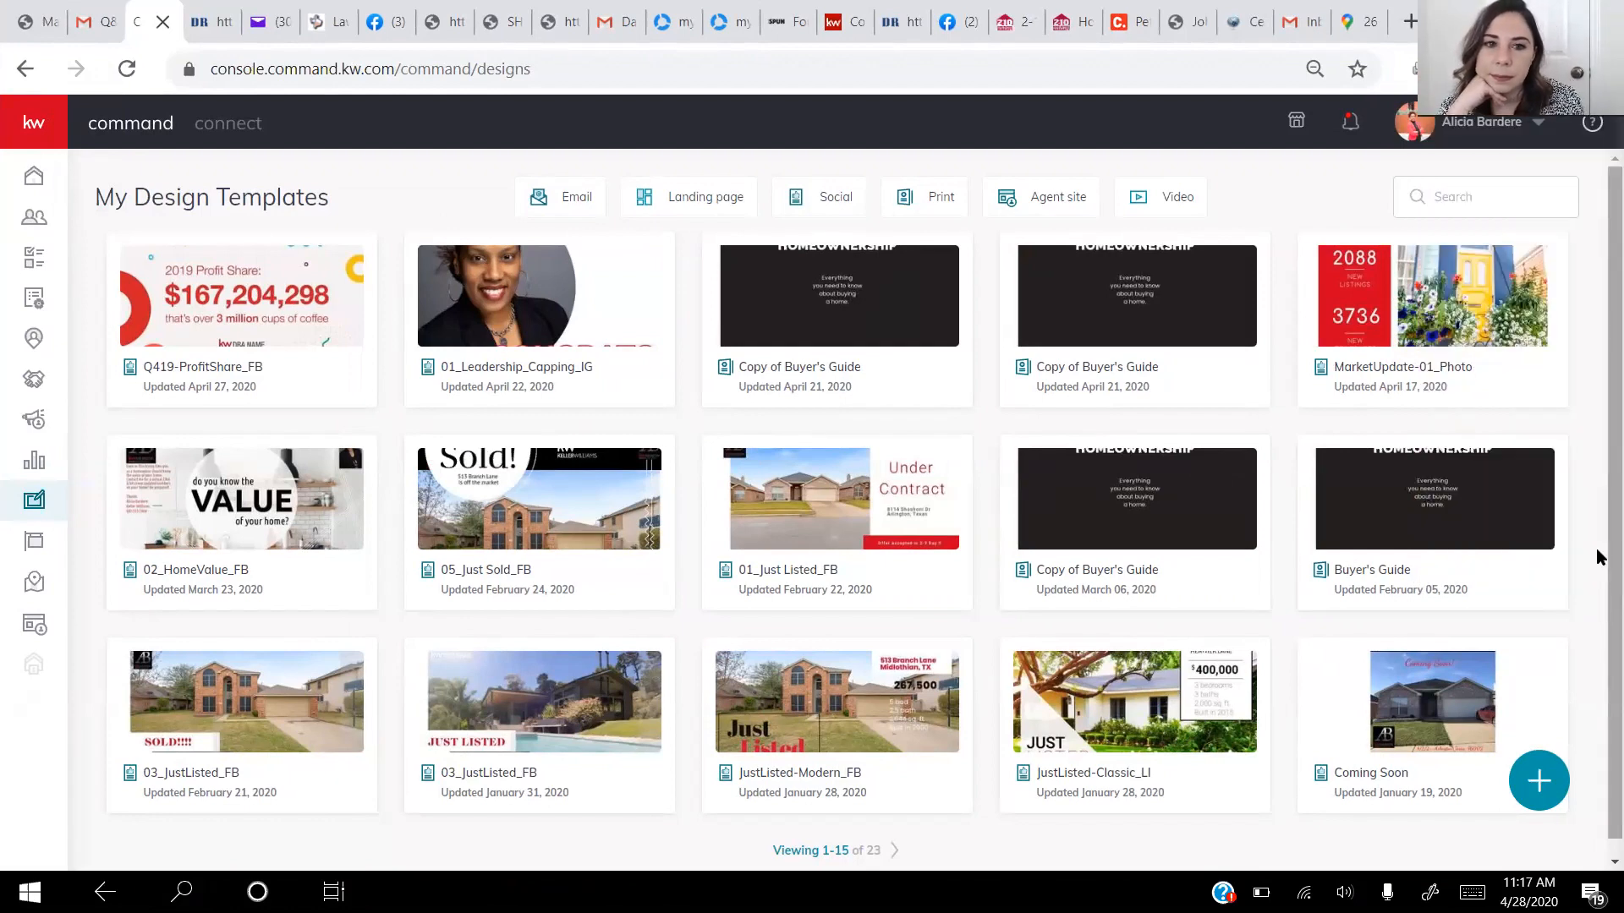
click(1556, 790)
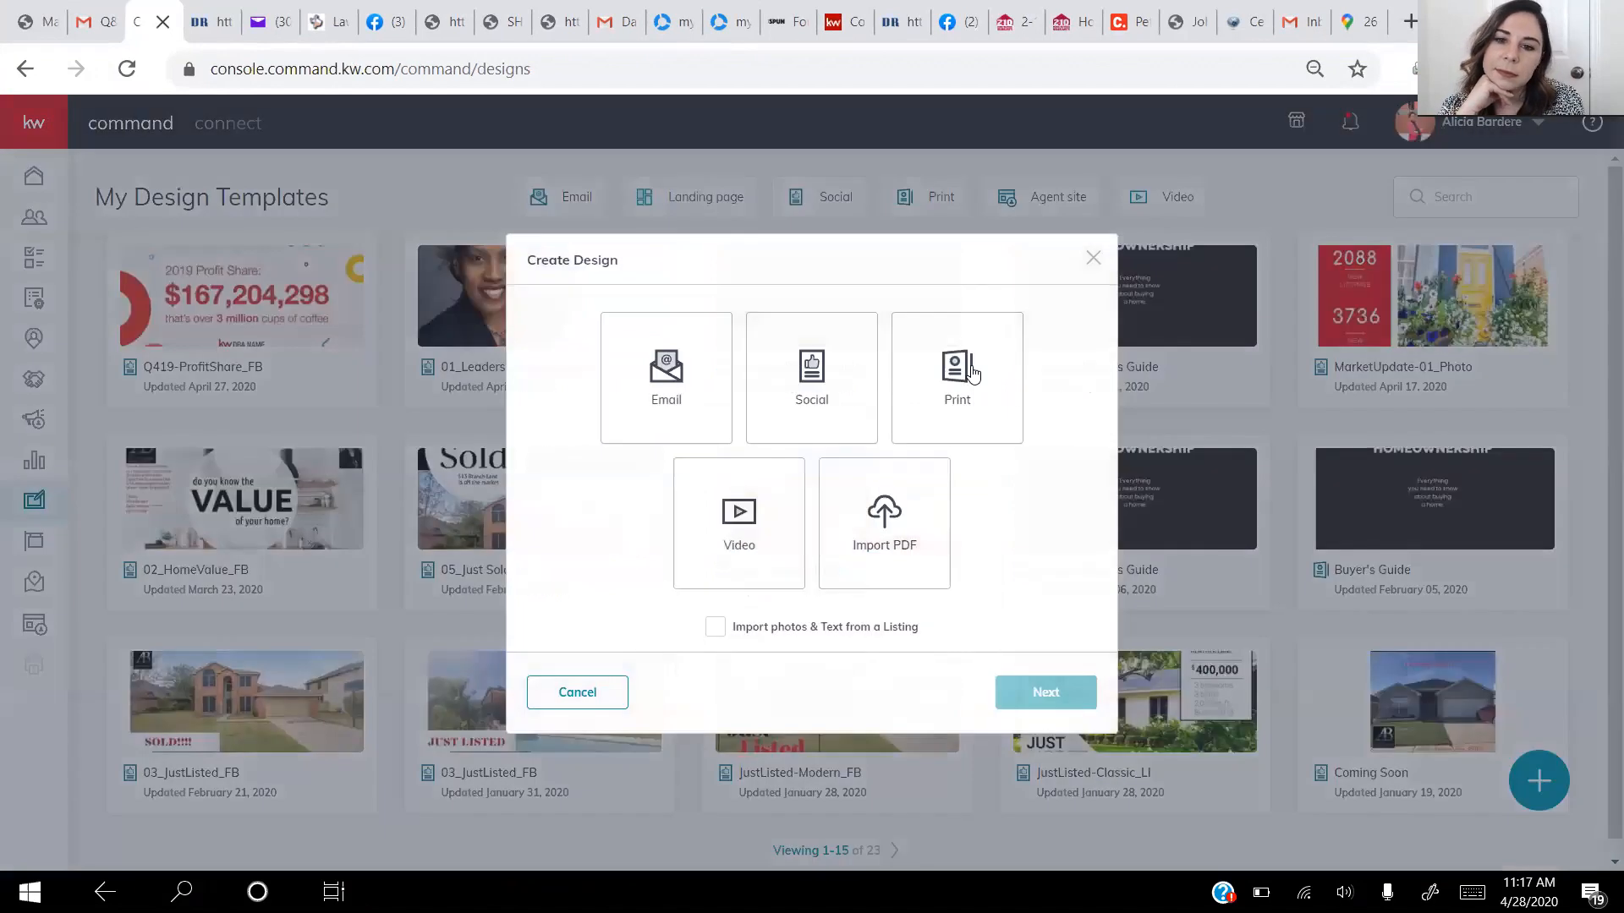
click(973, 373)
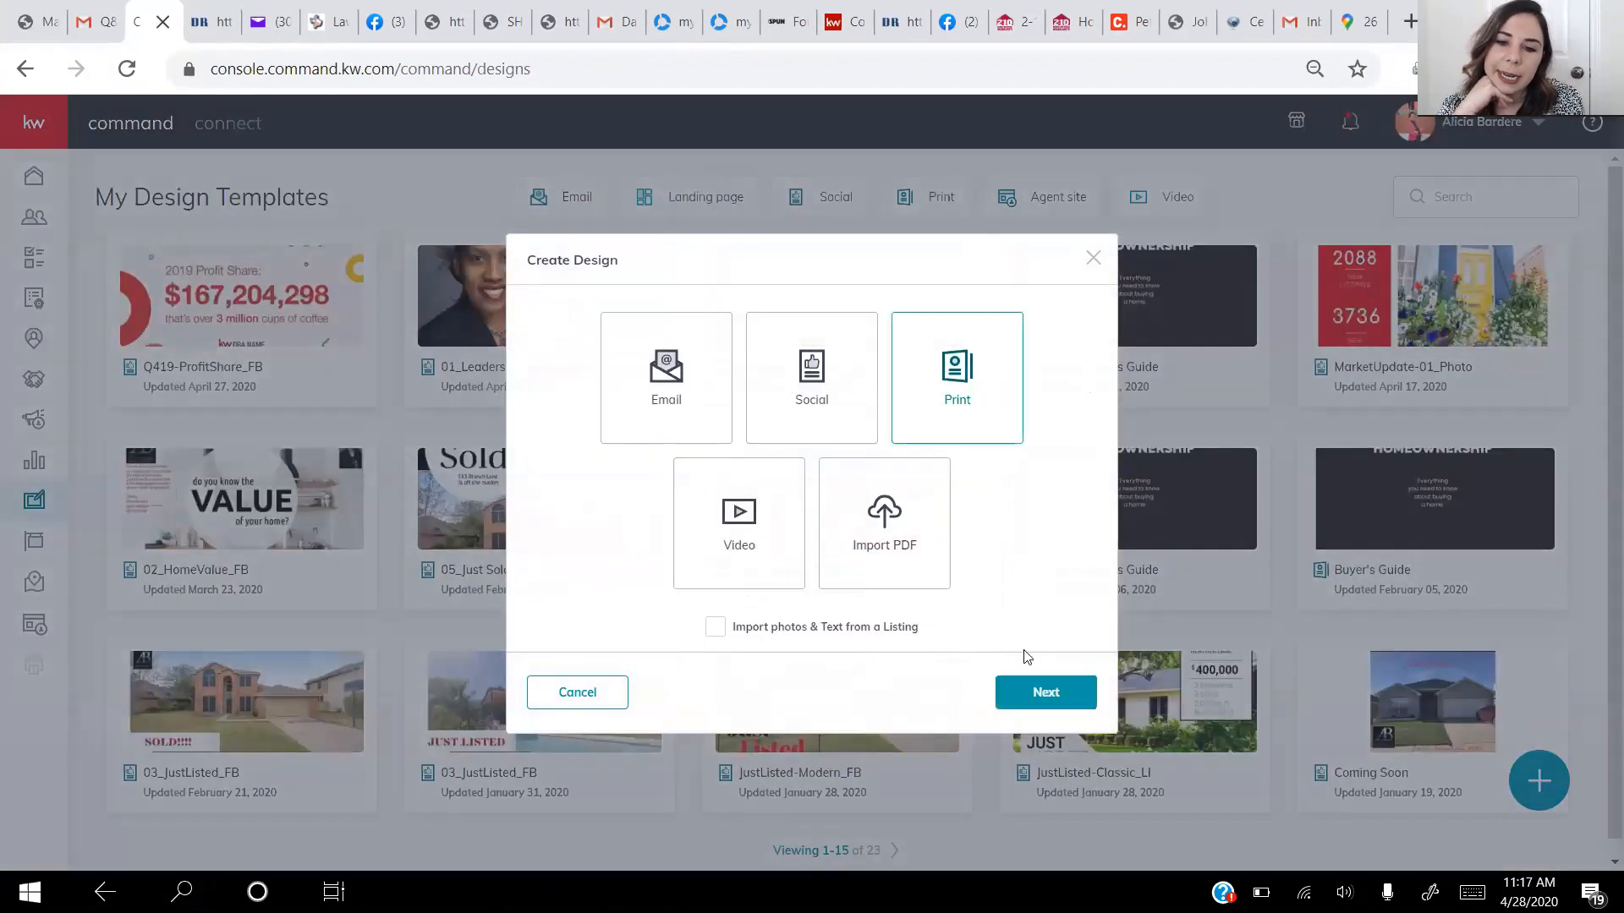
click(1034, 694)
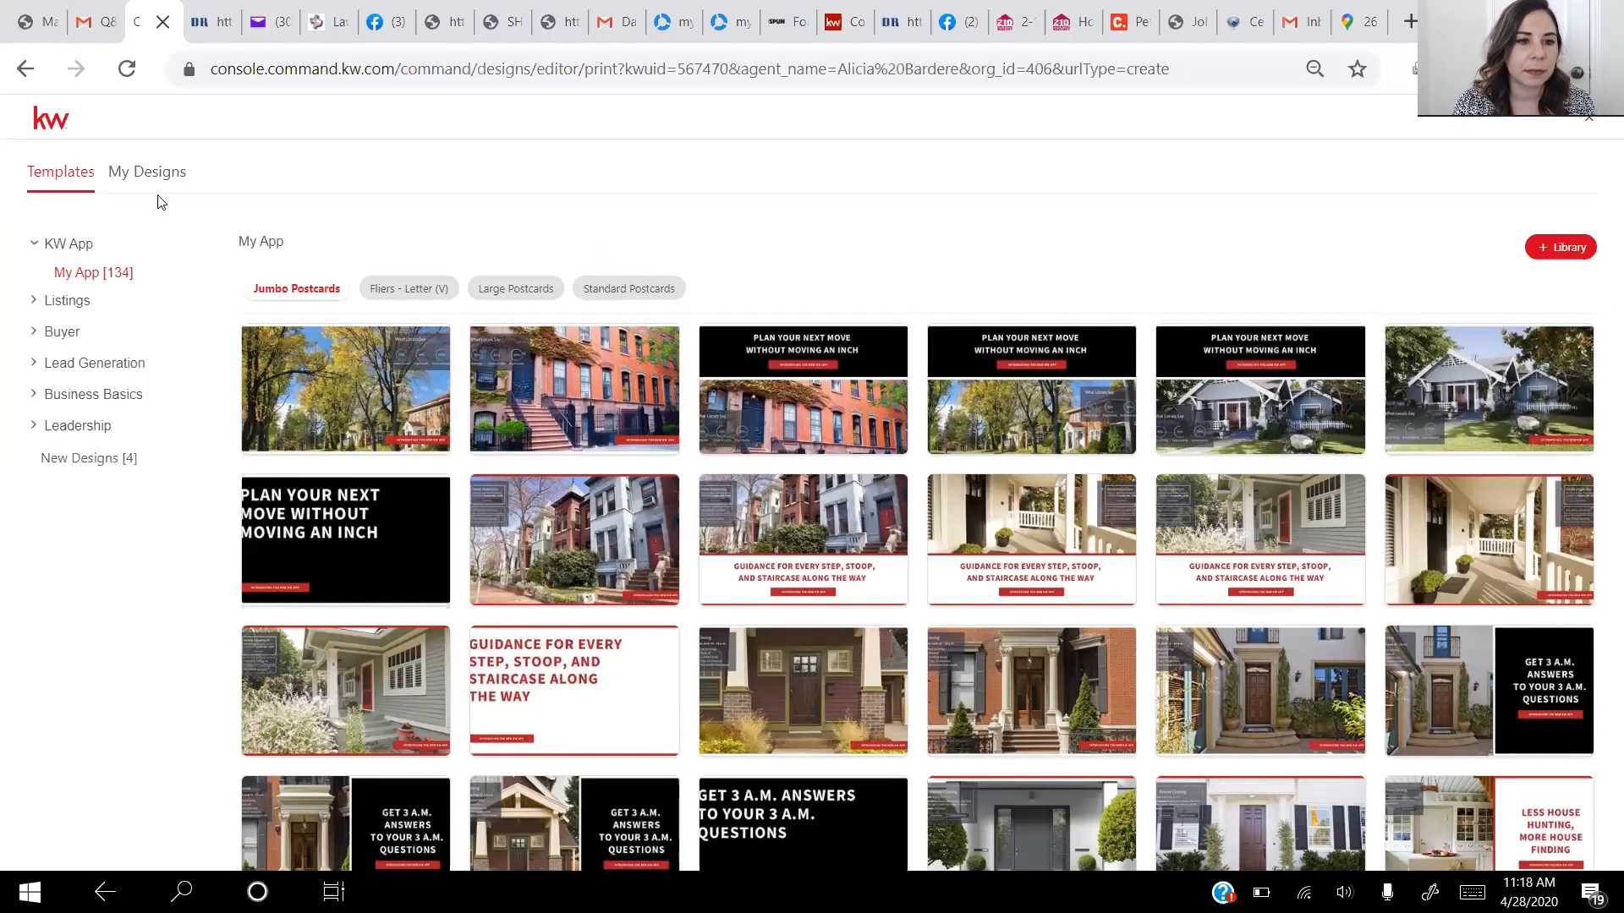
Start the design from the dark Modern_01 booklet template in the Buyer category's Buyer Presentation group
click(66, 336)
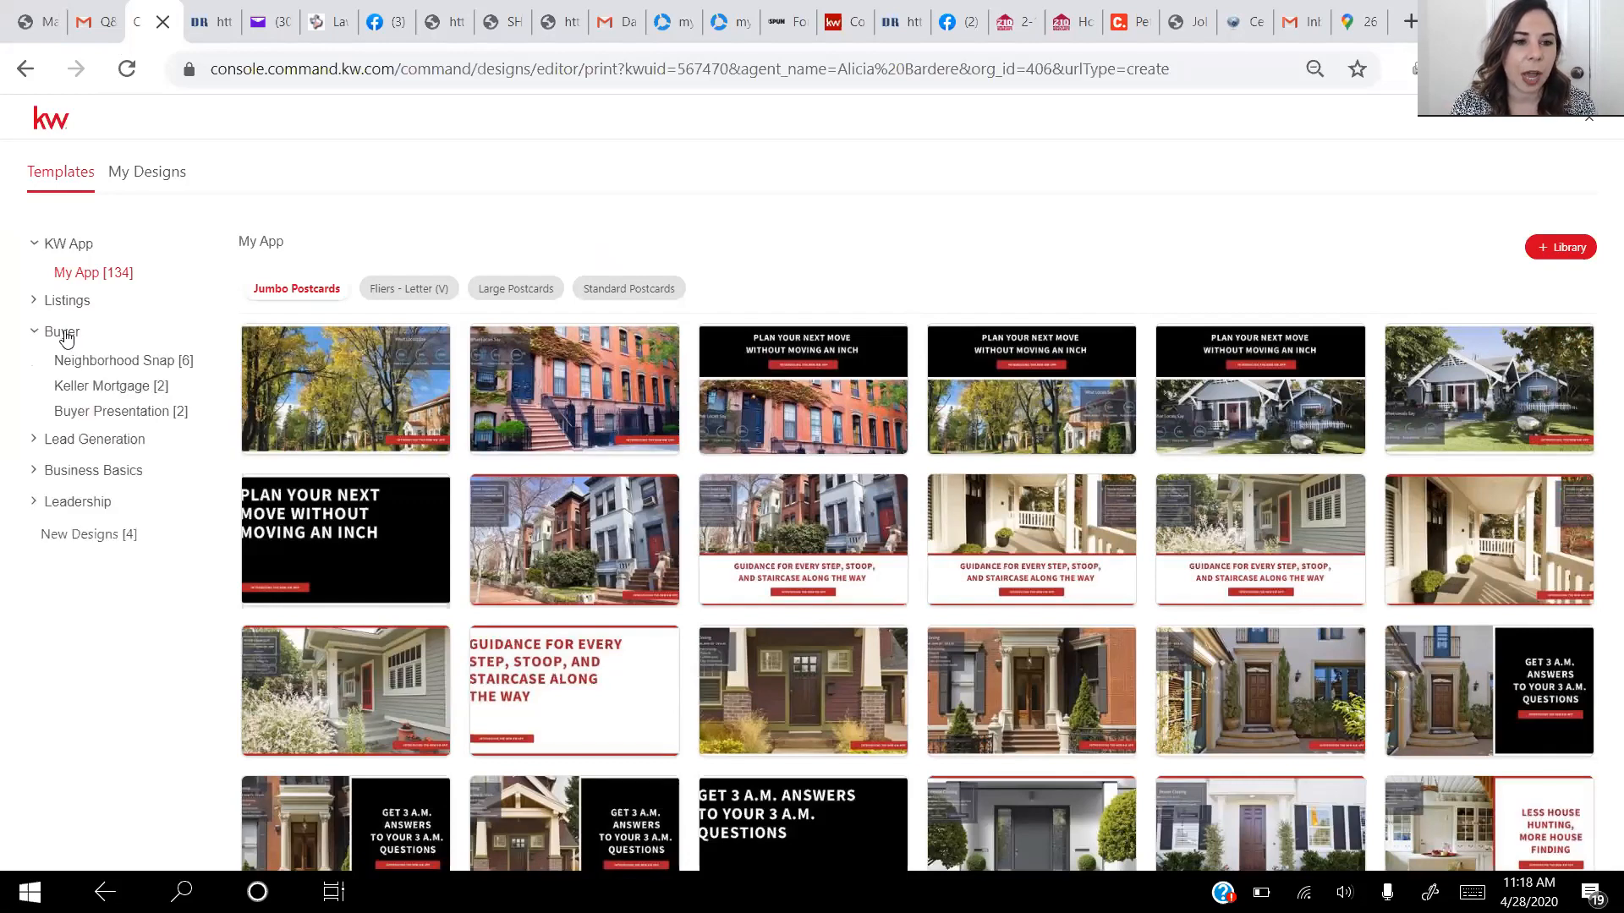
click(96, 415)
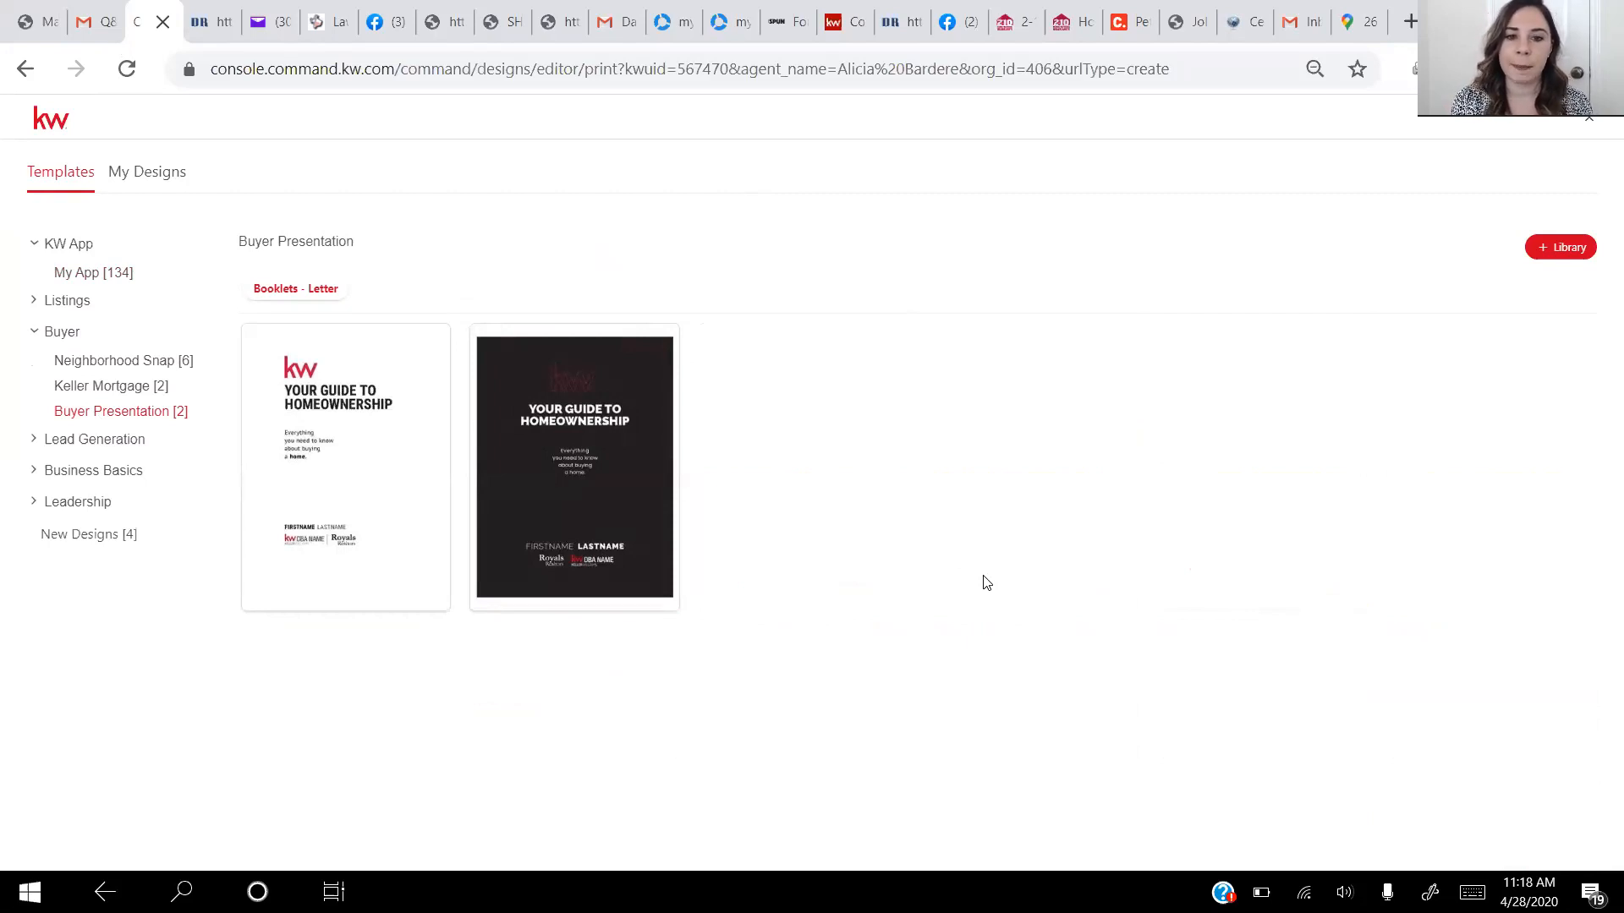
mouse_move(652, 361)
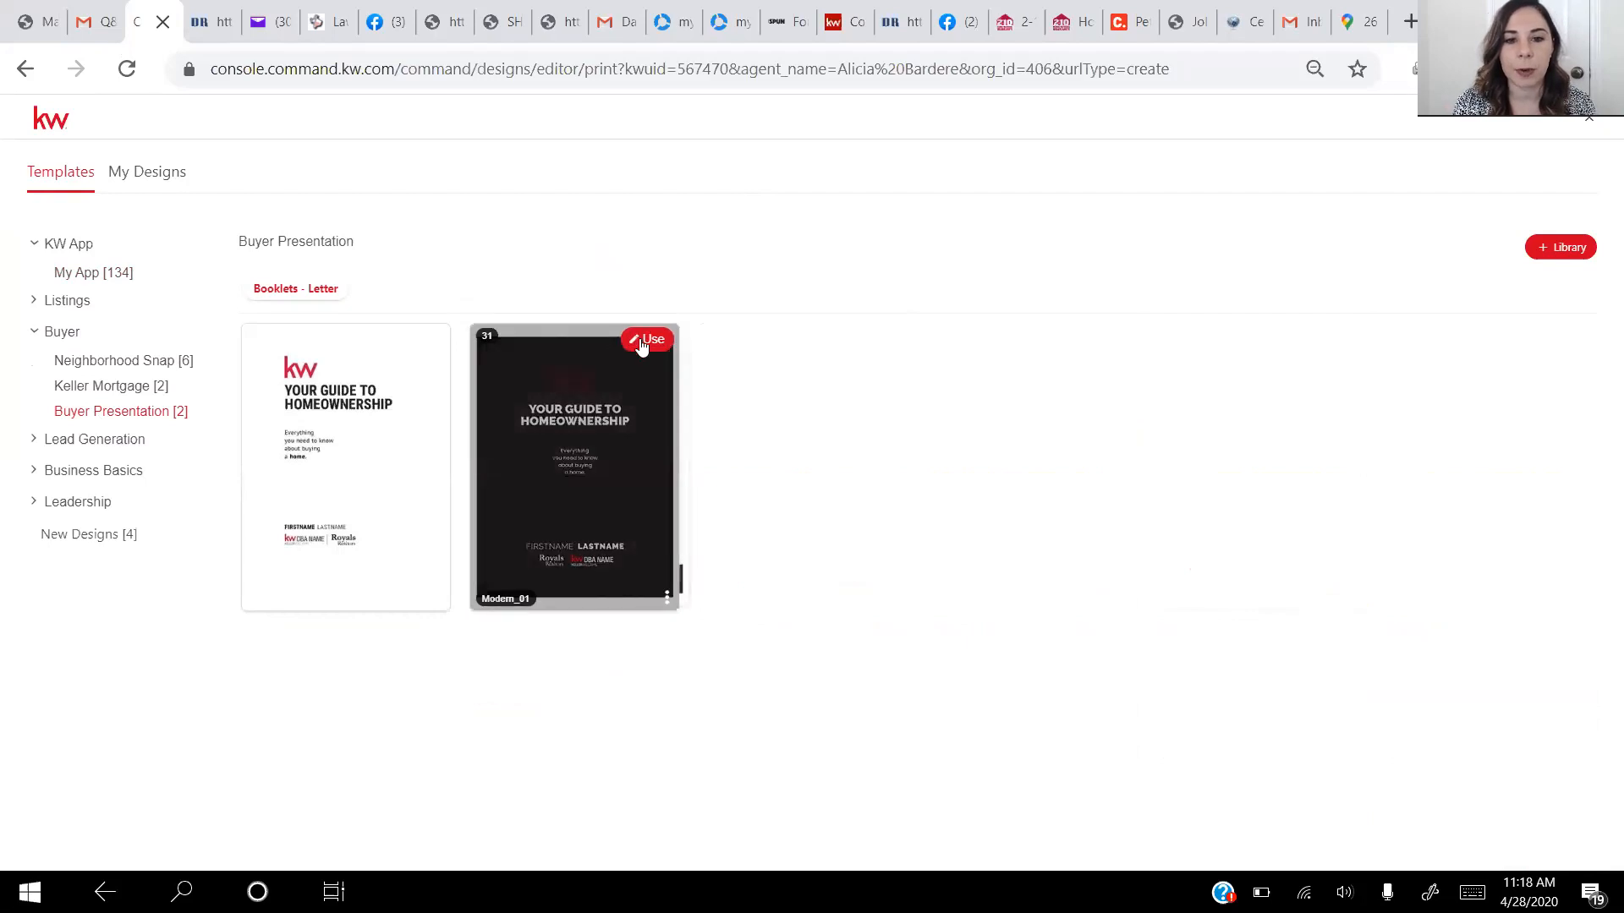
click(643, 342)
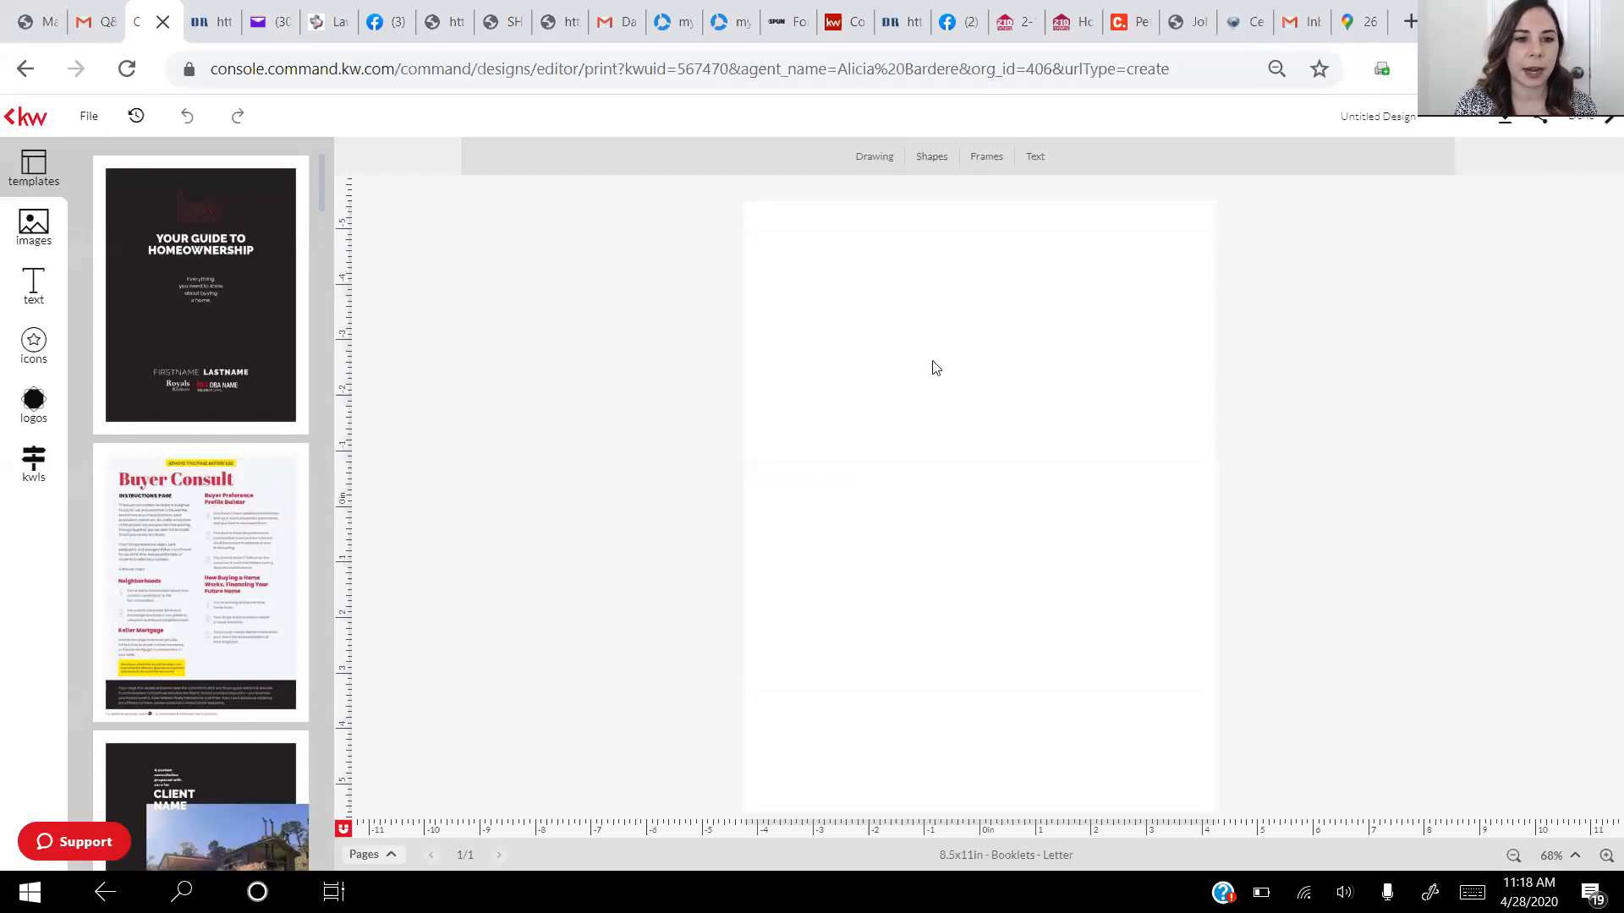
Load the "Your Guide to Homeownership" cover onto the canvas and look through the template's remaining pages
mouse_move(227, 282)
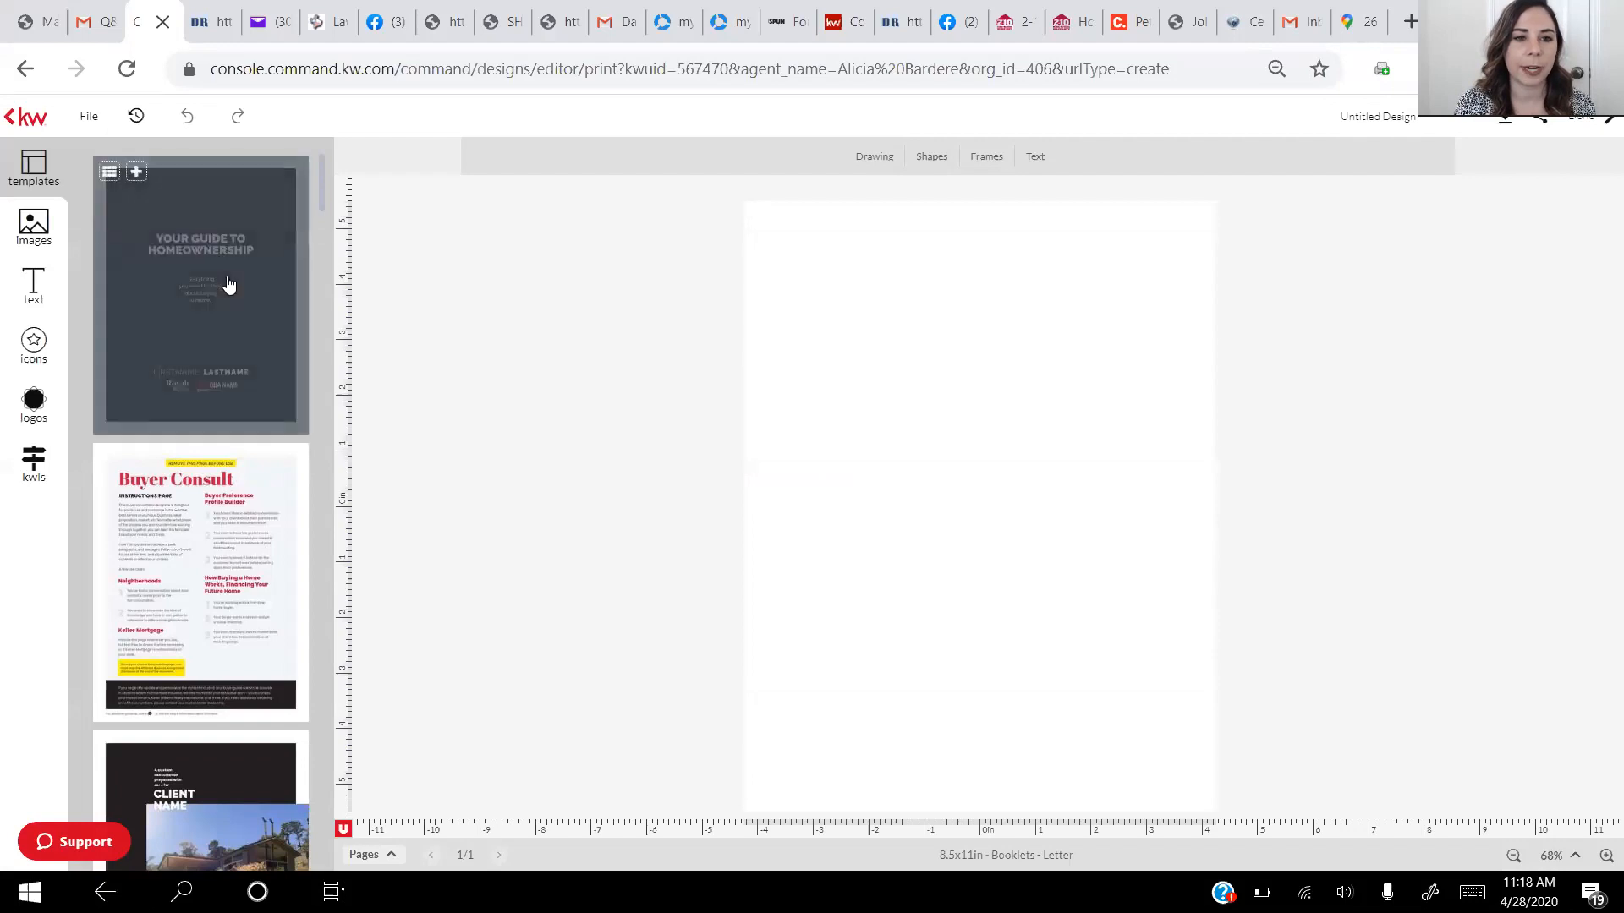
click(227, 283)
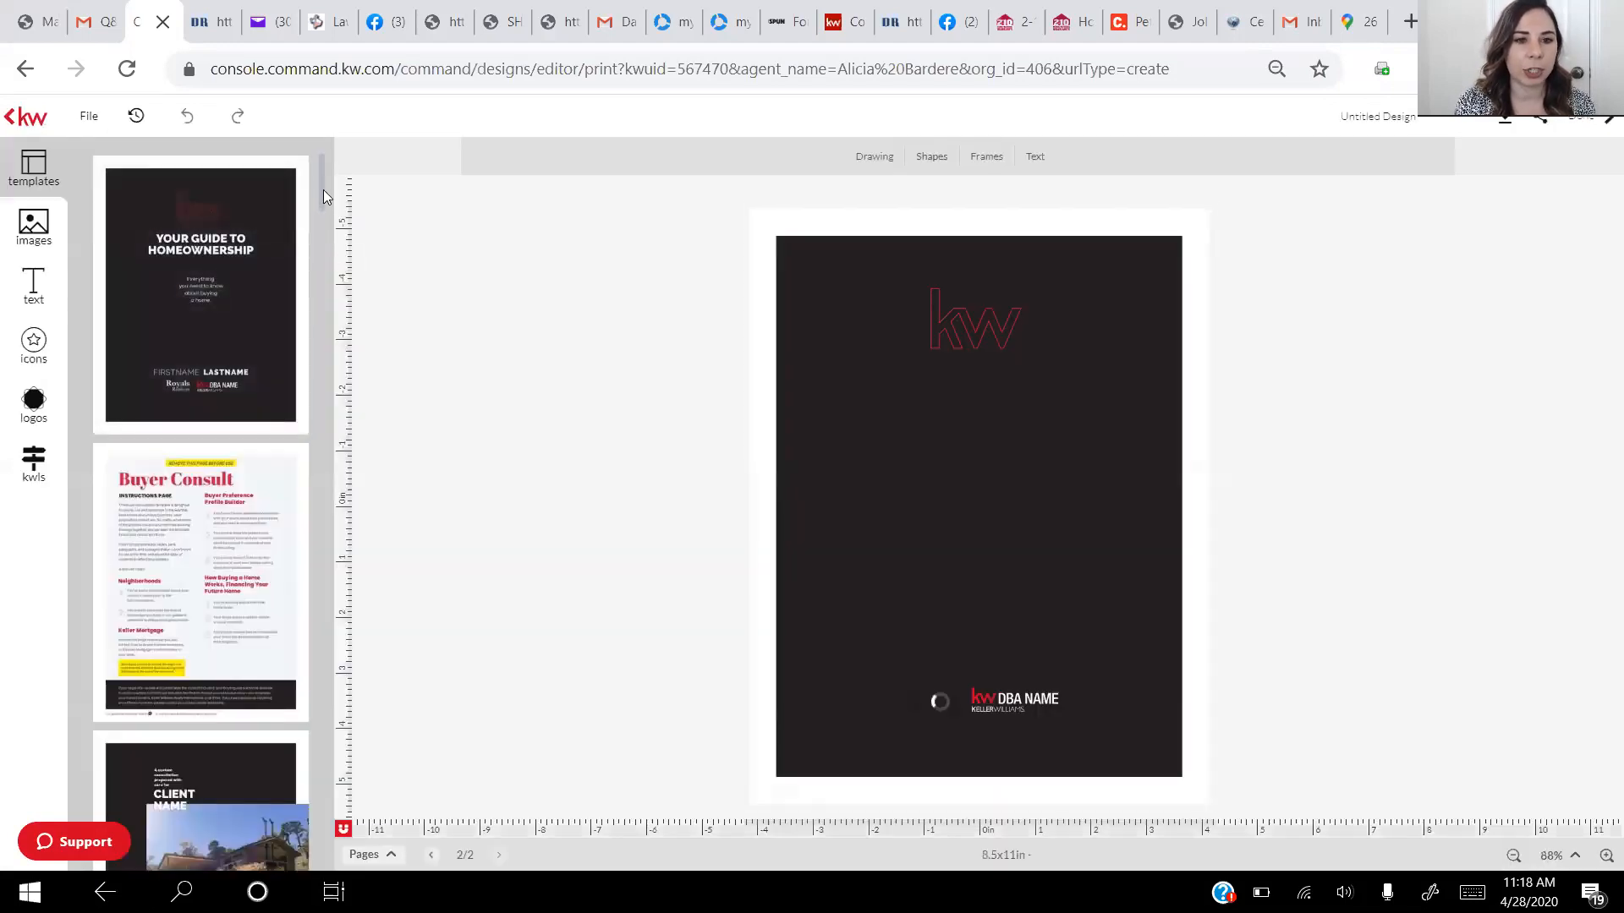
scroll(325, 203, down, 1)
drag(326, 210, 298, 858)
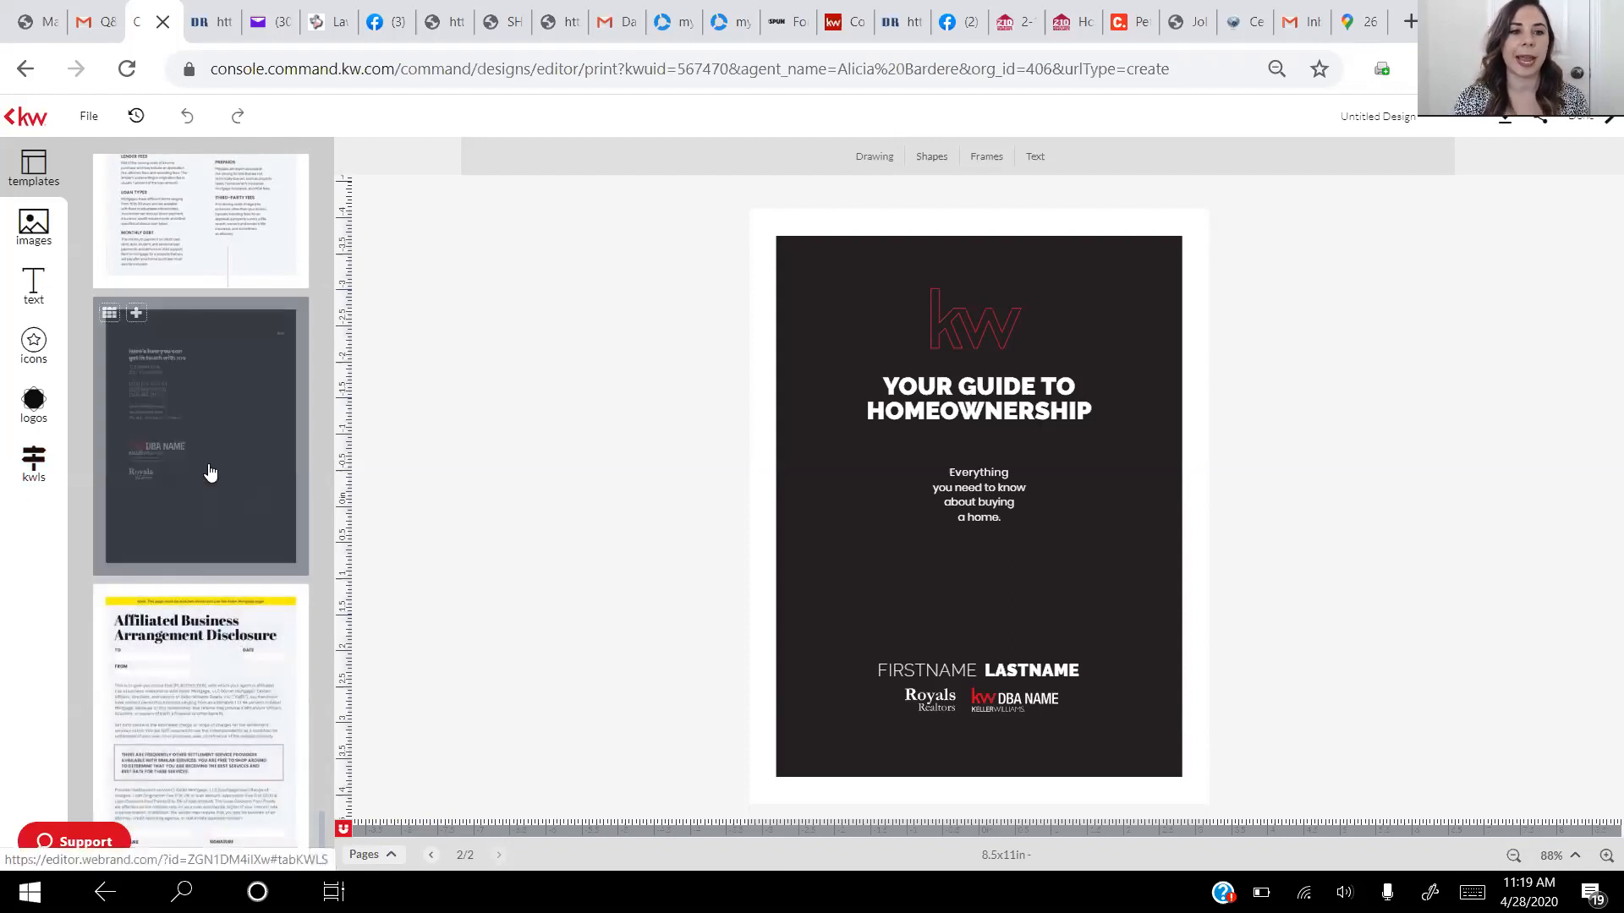
drag(320, 825, 343, 148)
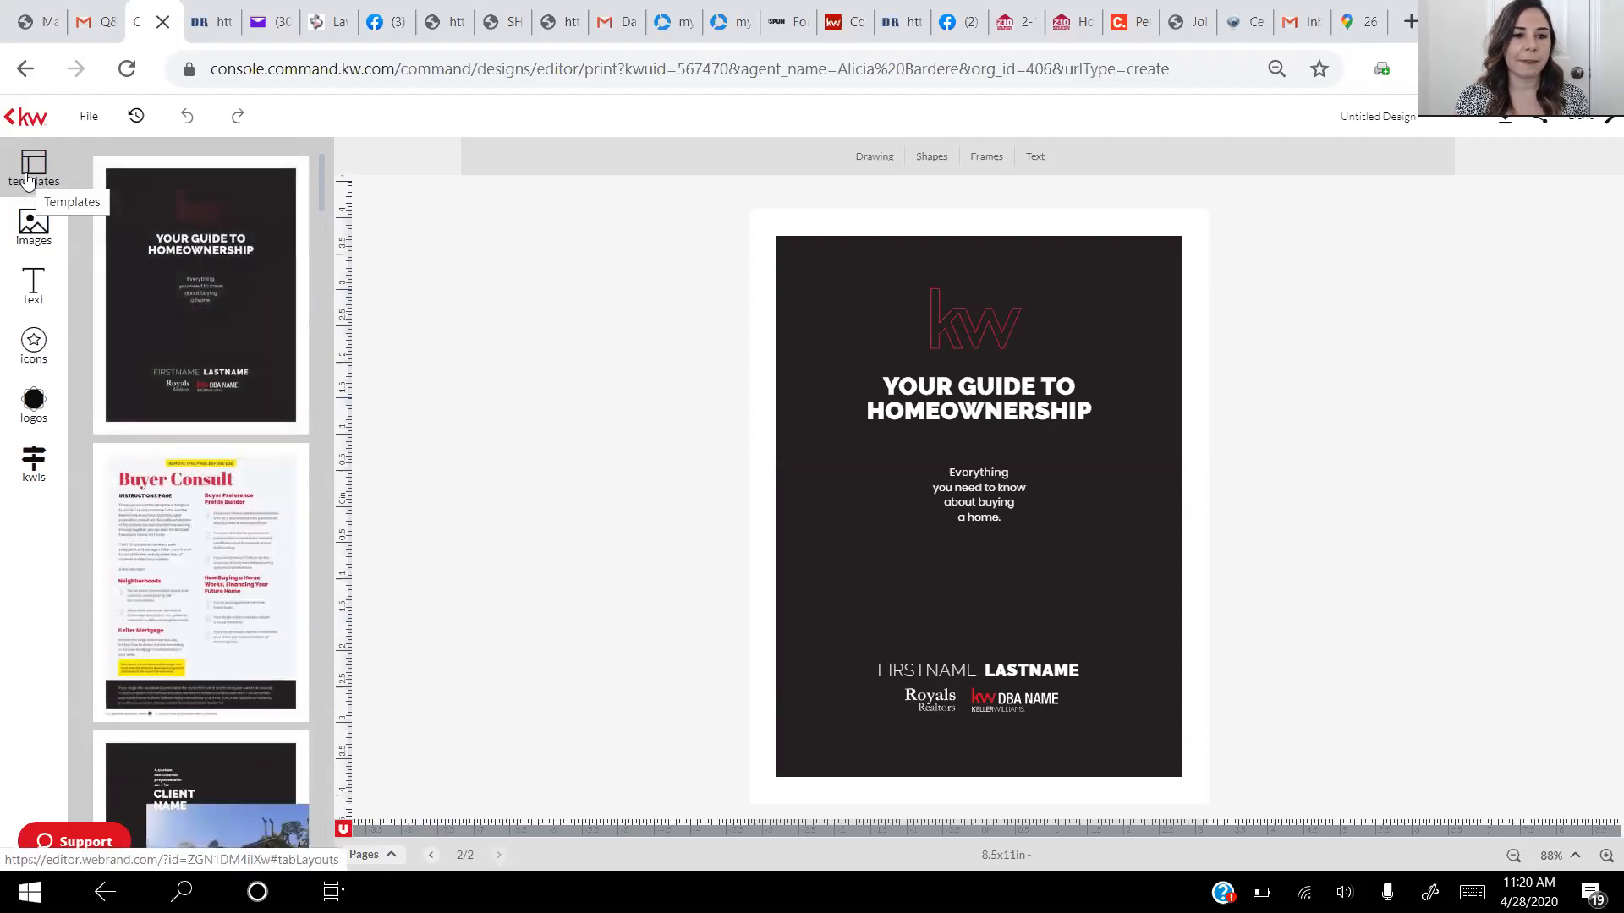
Examine the available images, saved text, icons, logos and KWLS searches, including the Neighborhoods image folder and the KW DBA logo folder
click(24, 234)
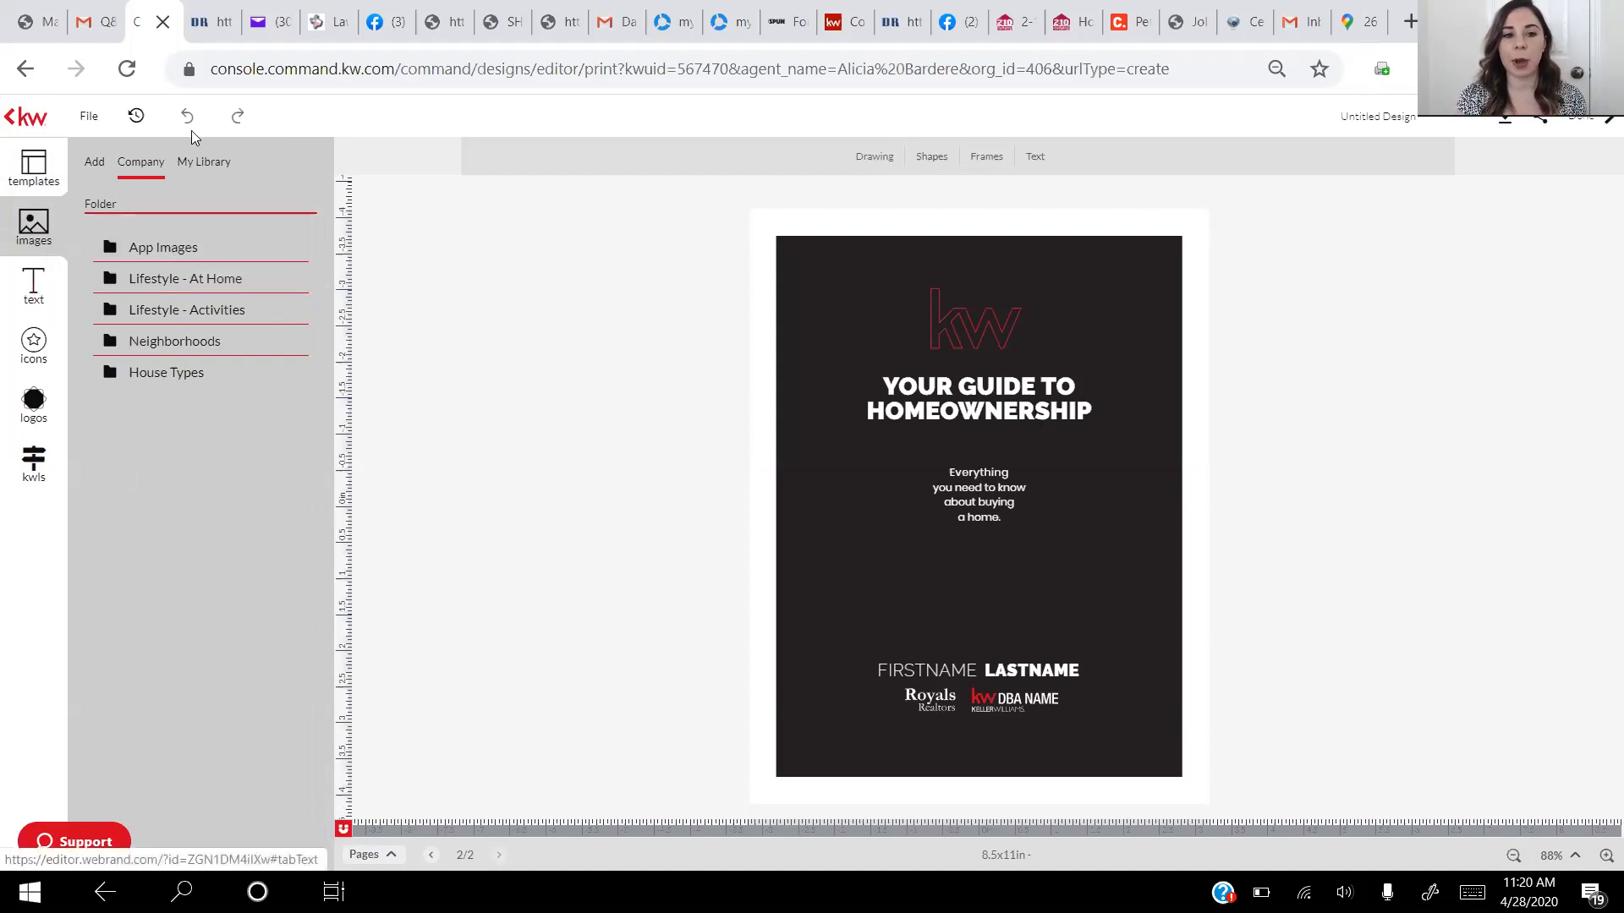
click(196, 163)
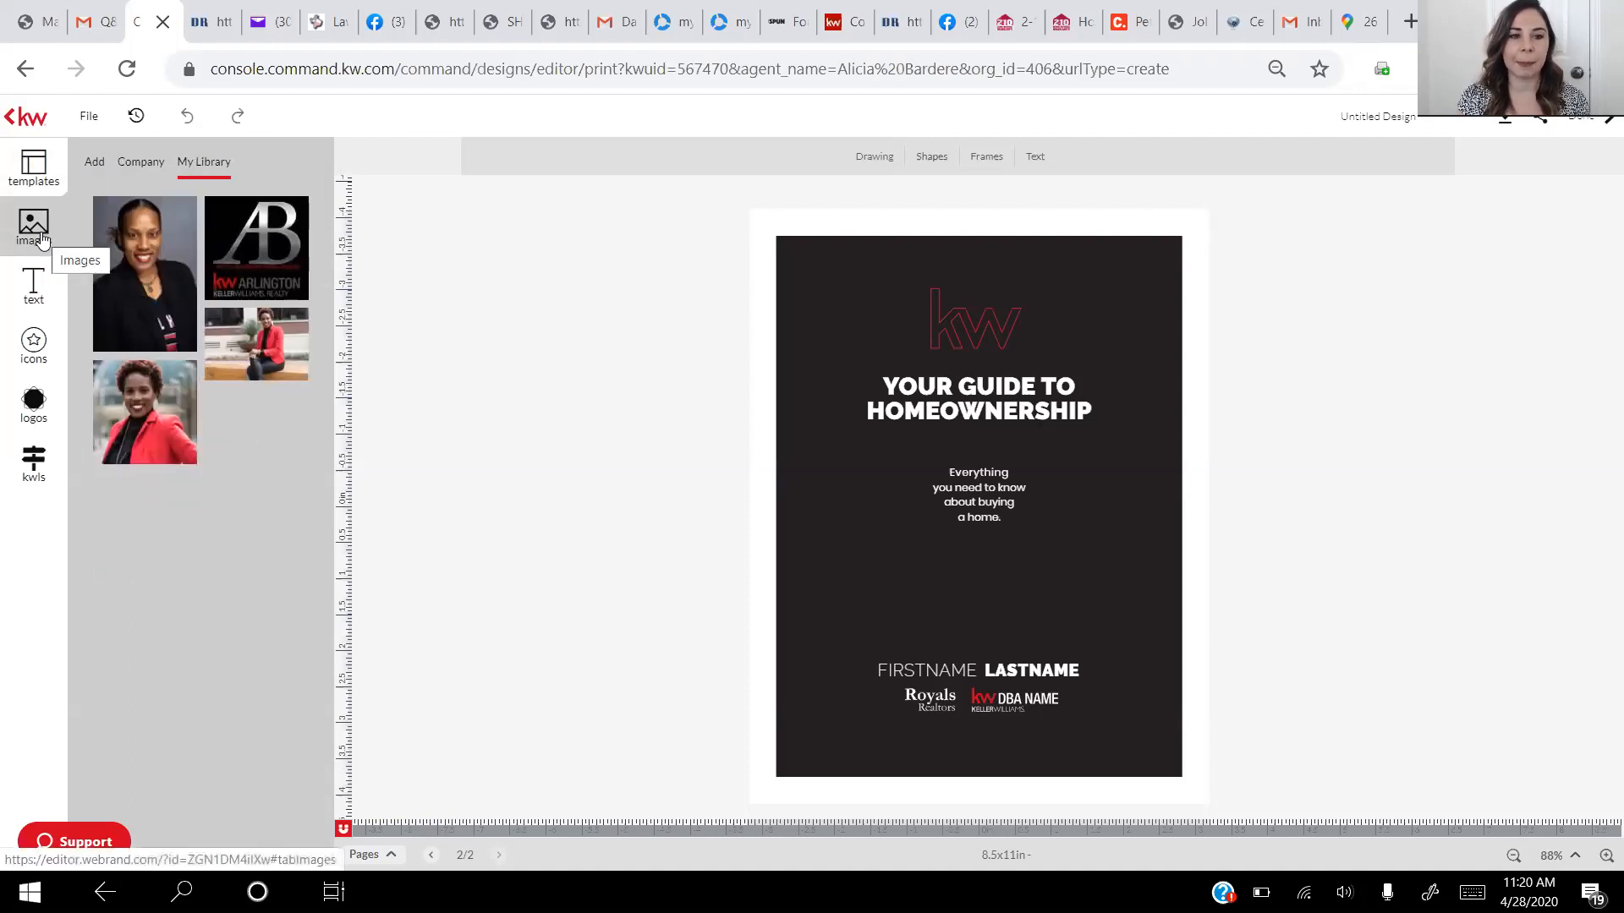
click(133, 168)
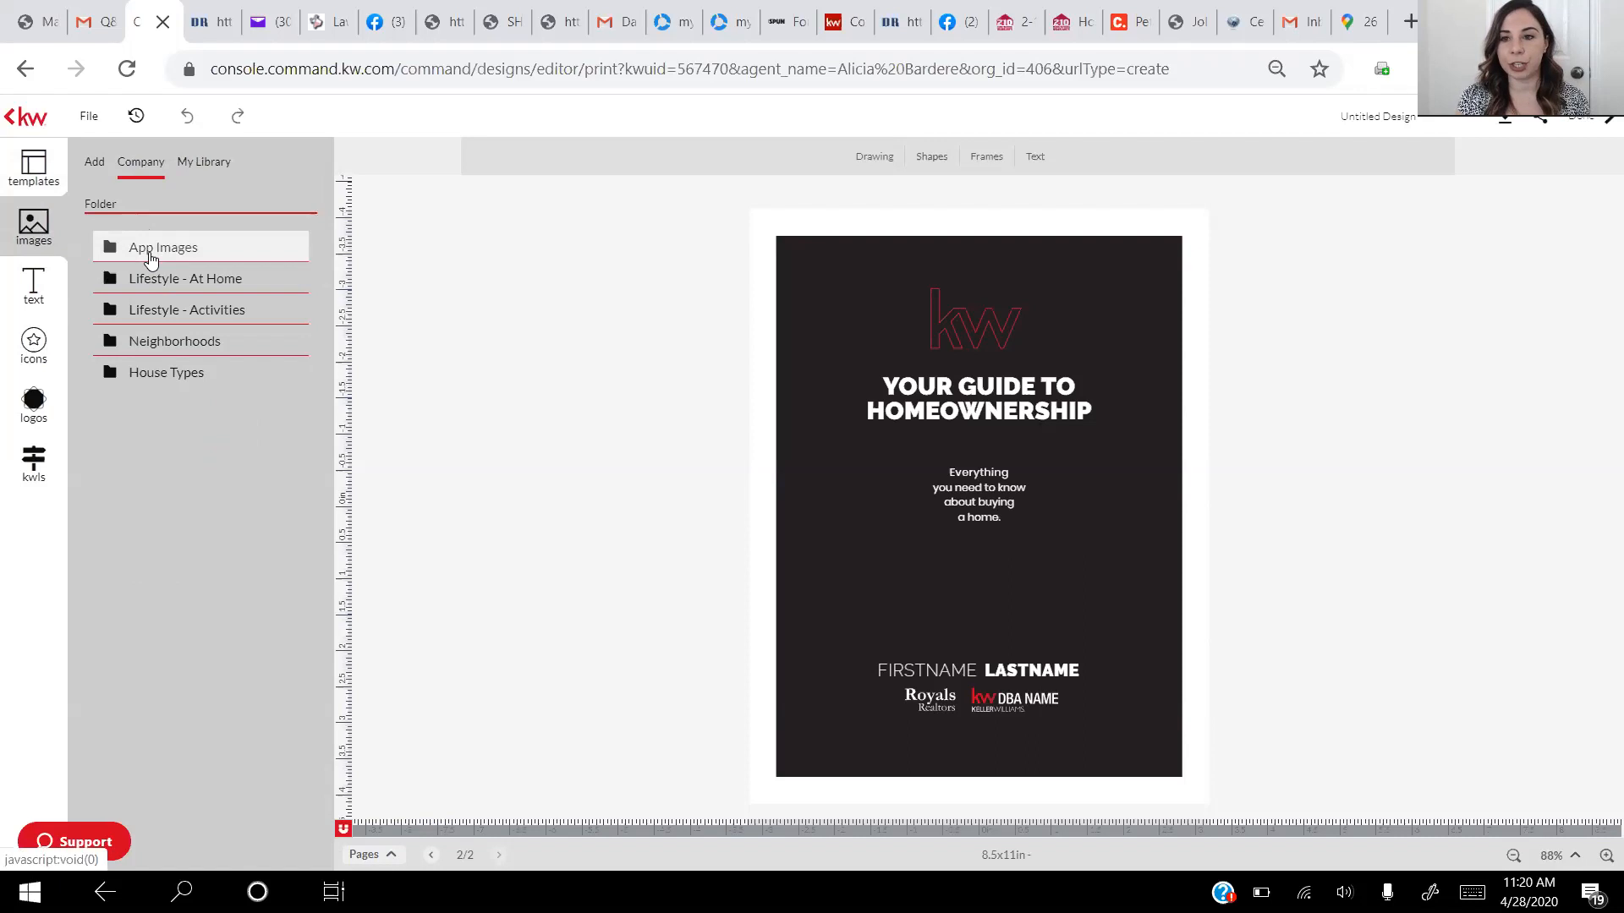
click(151, 340)
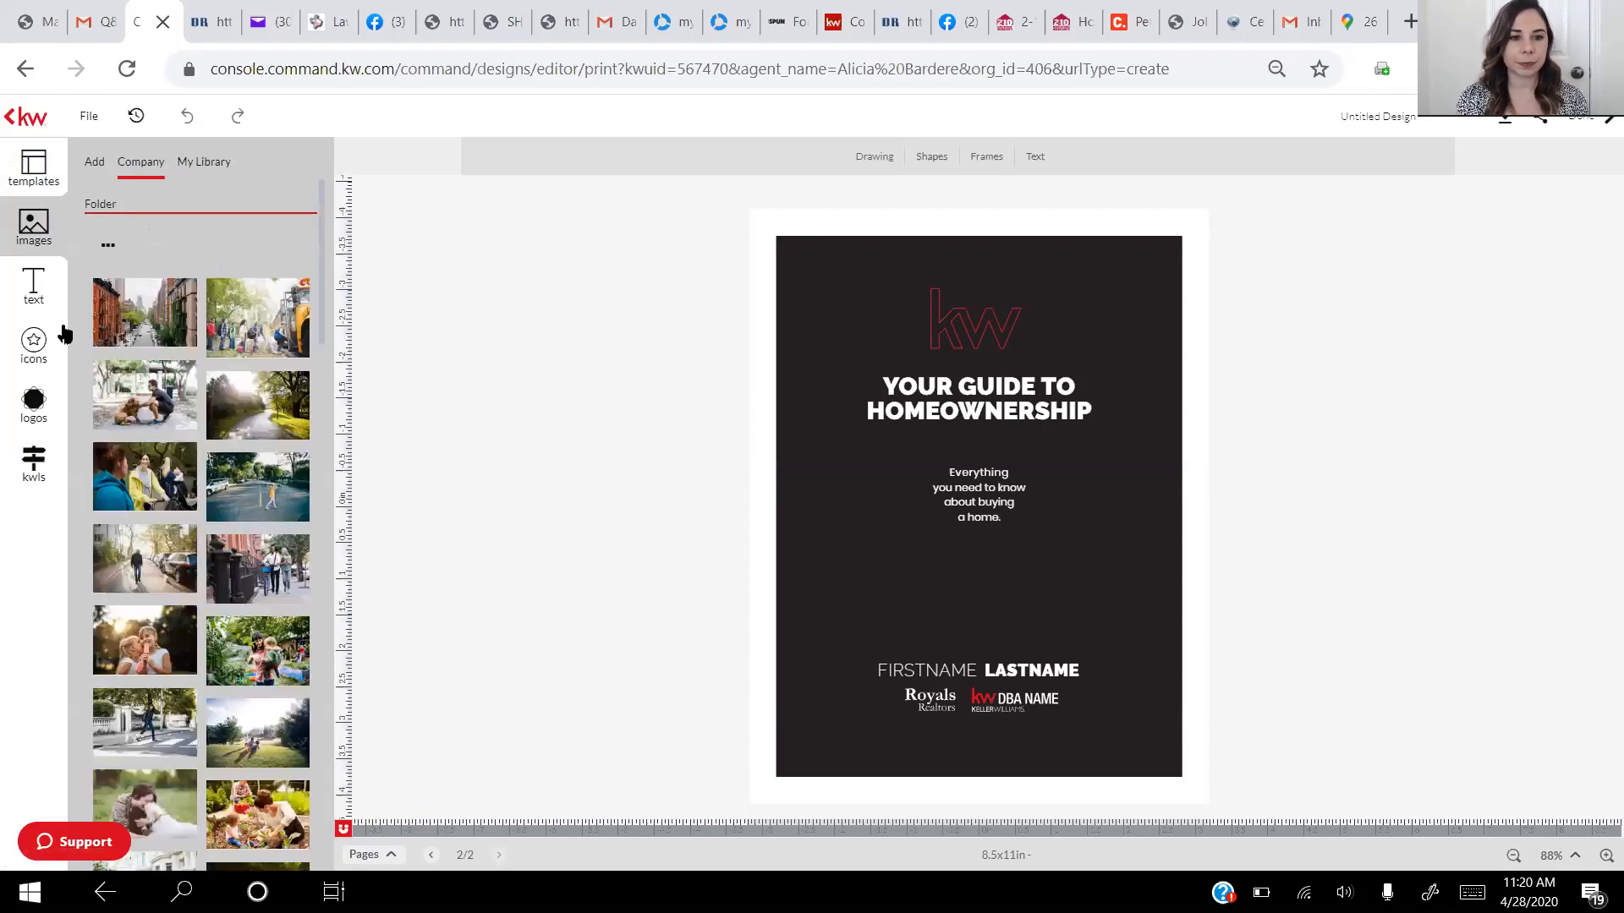
click(29, 283)
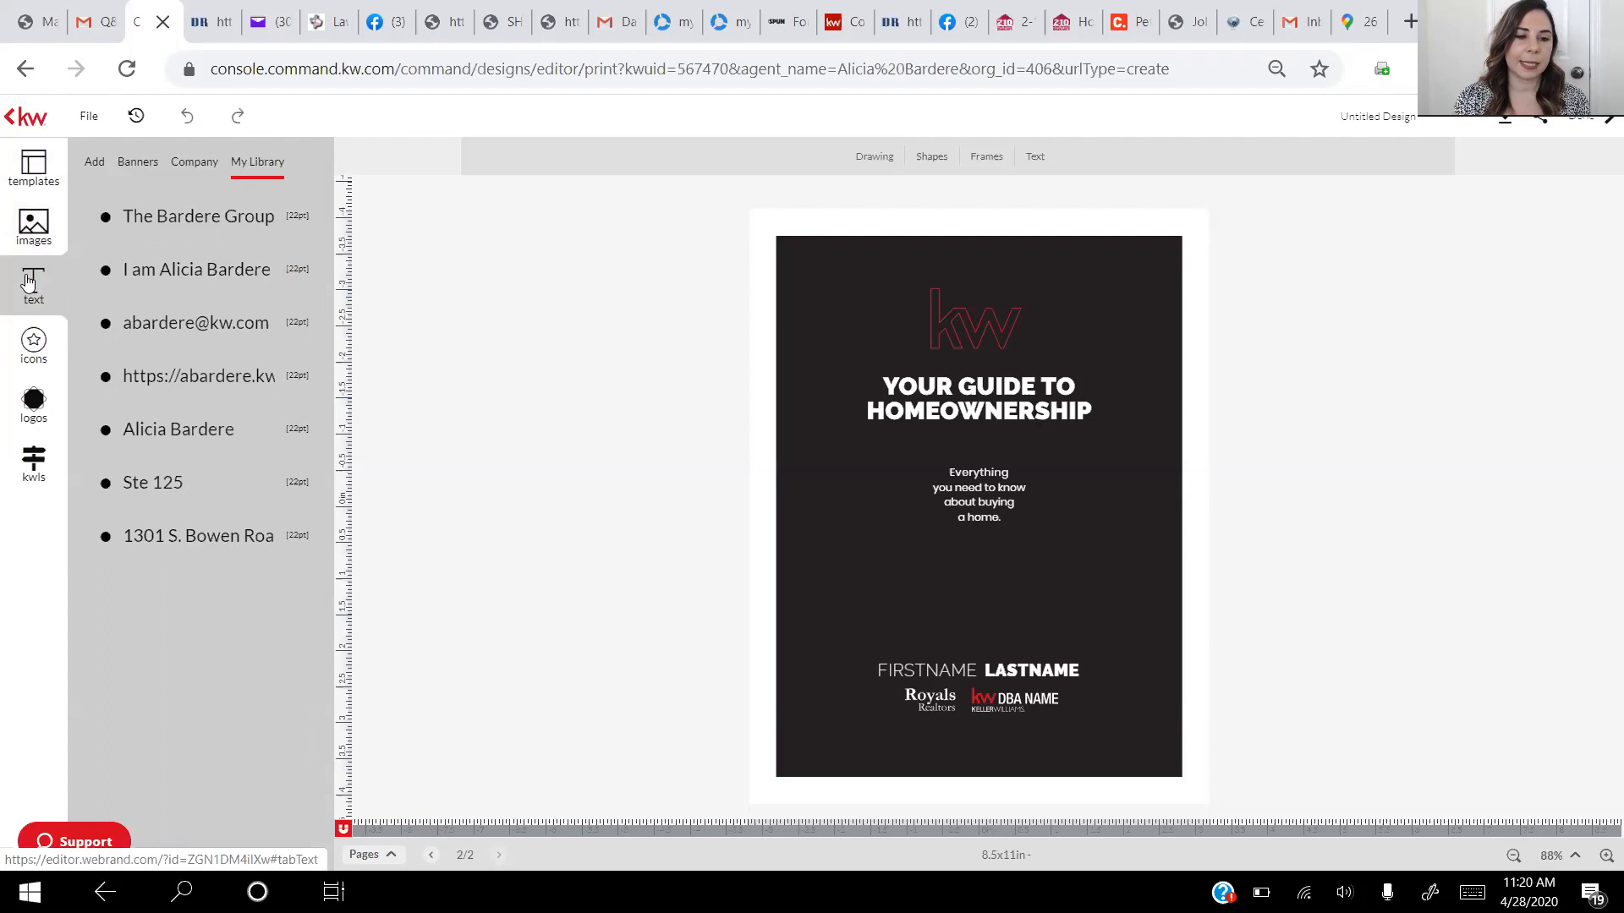
click(27, 351)
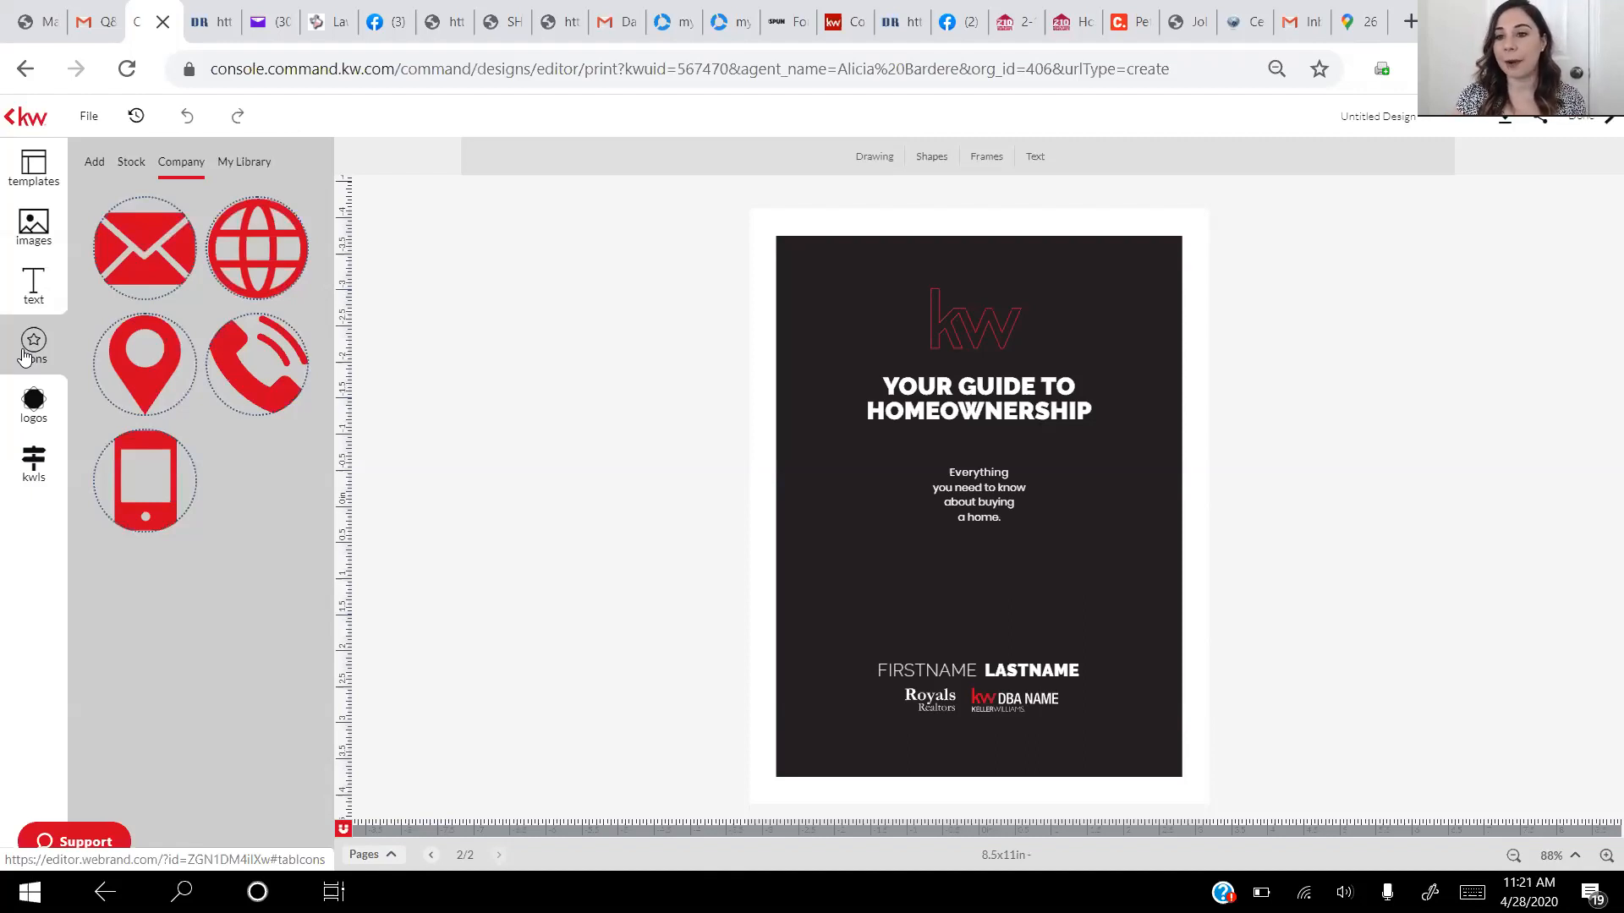
click(33, 401)
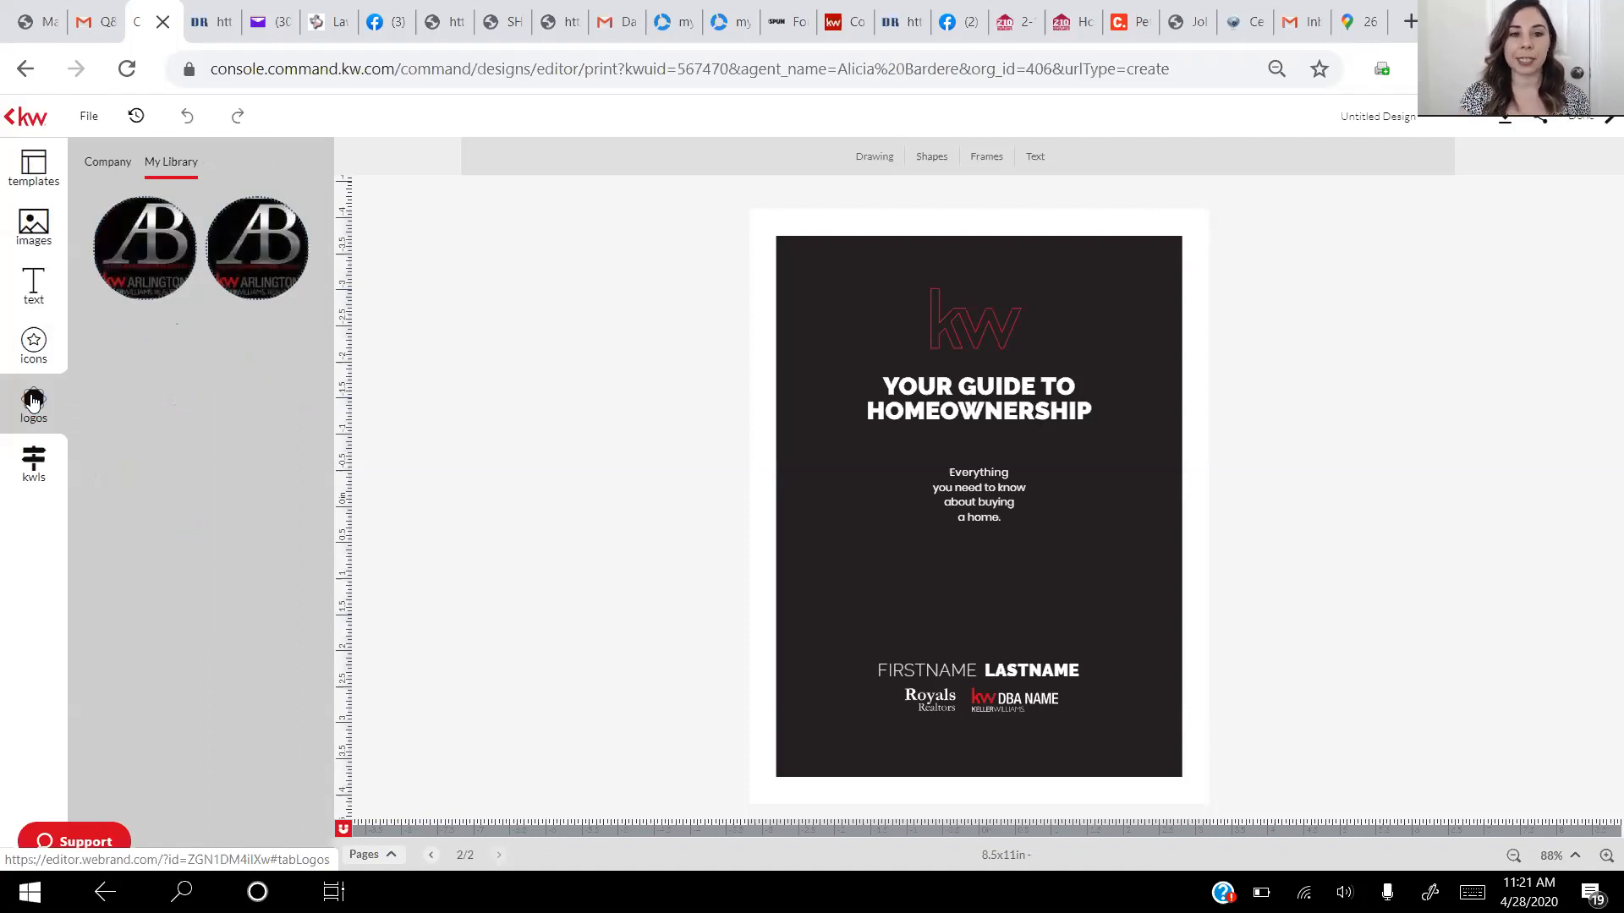
click(108, 166)
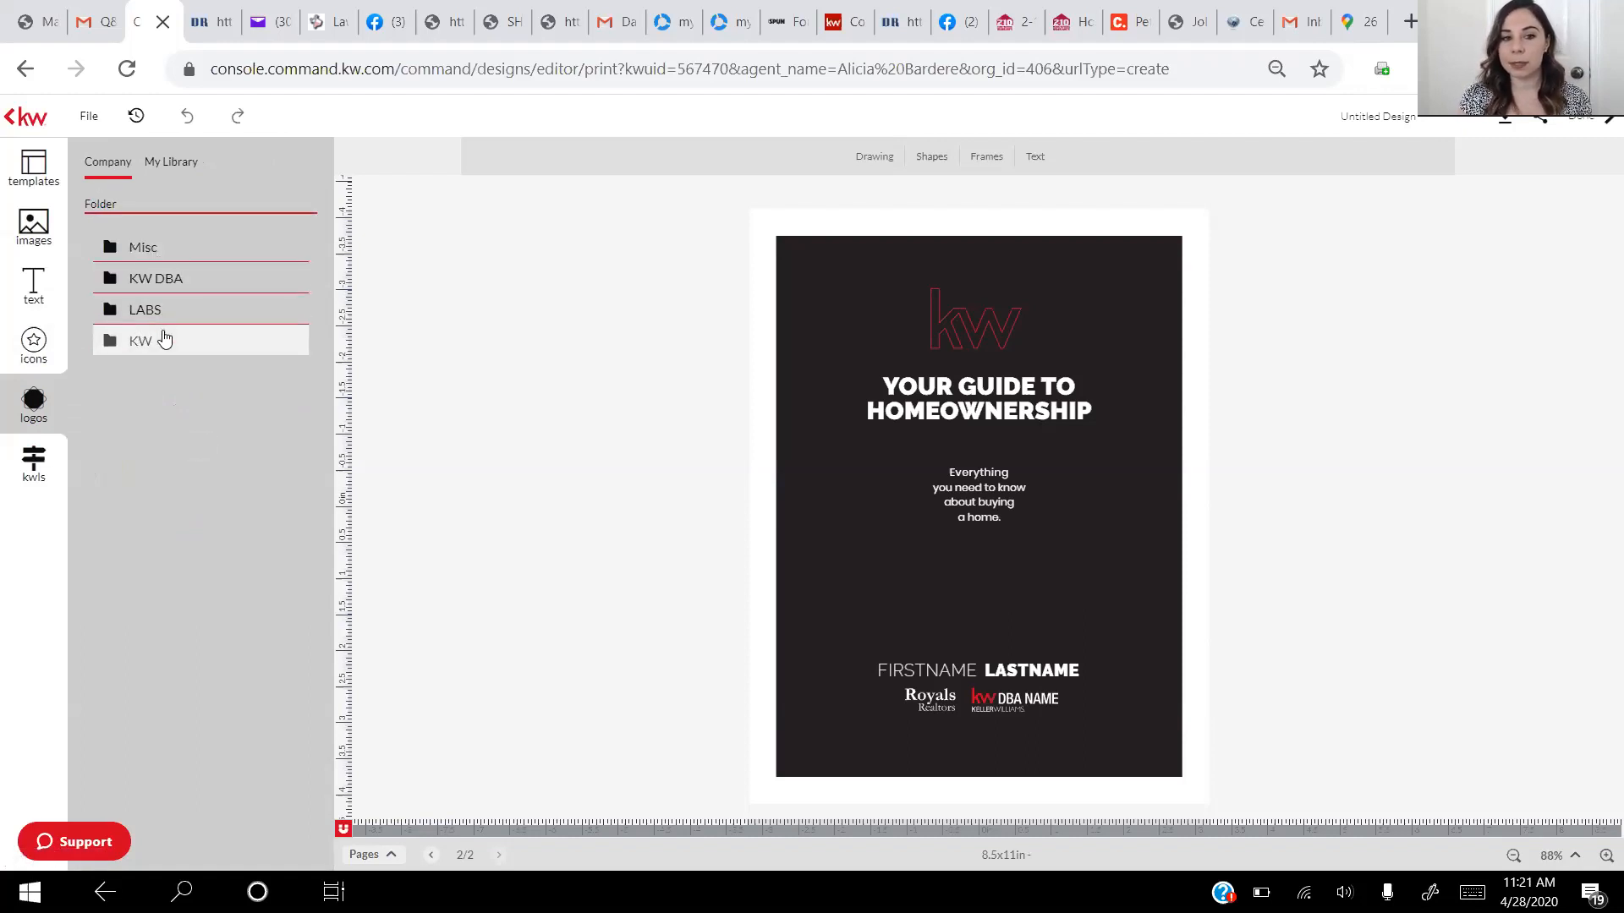
click(155, 282)
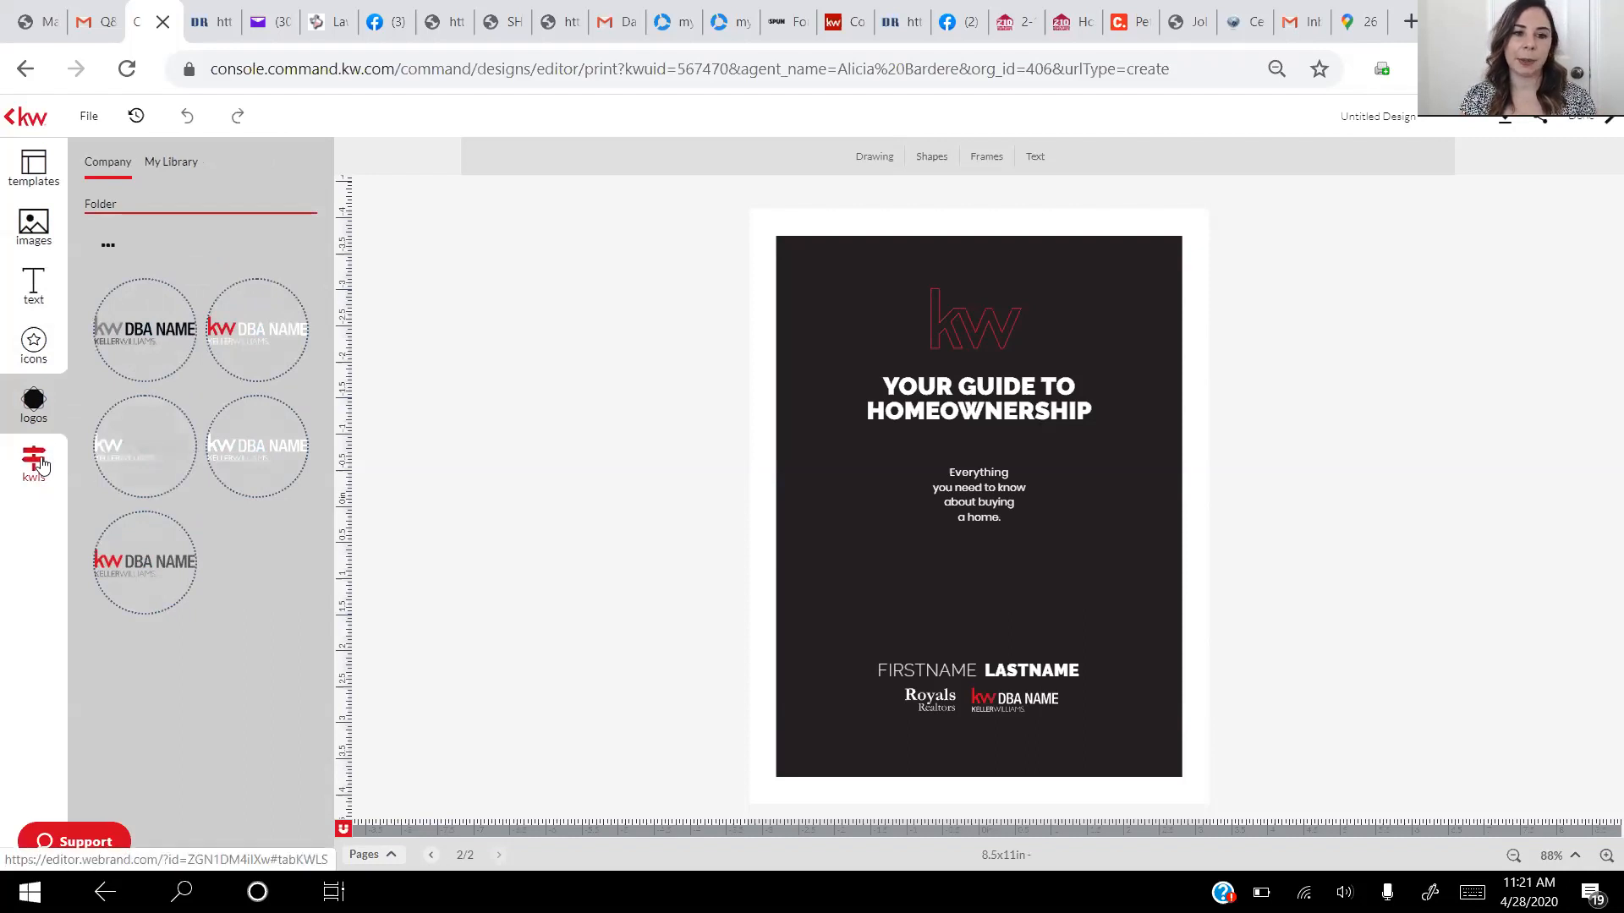
click(39, 465)
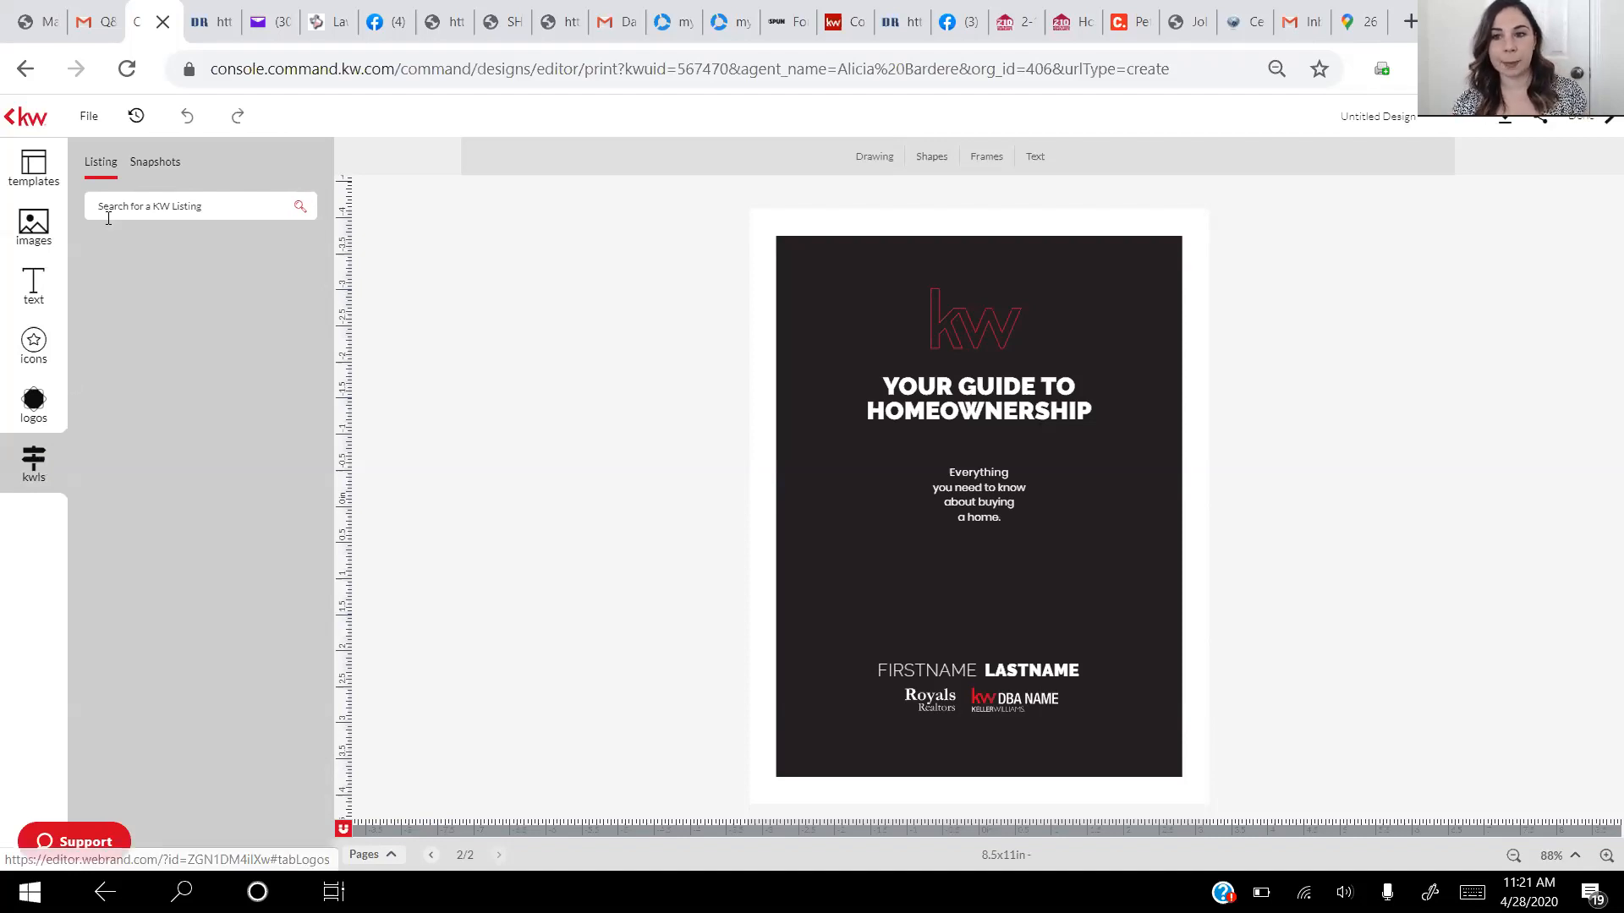
click(156, 165)
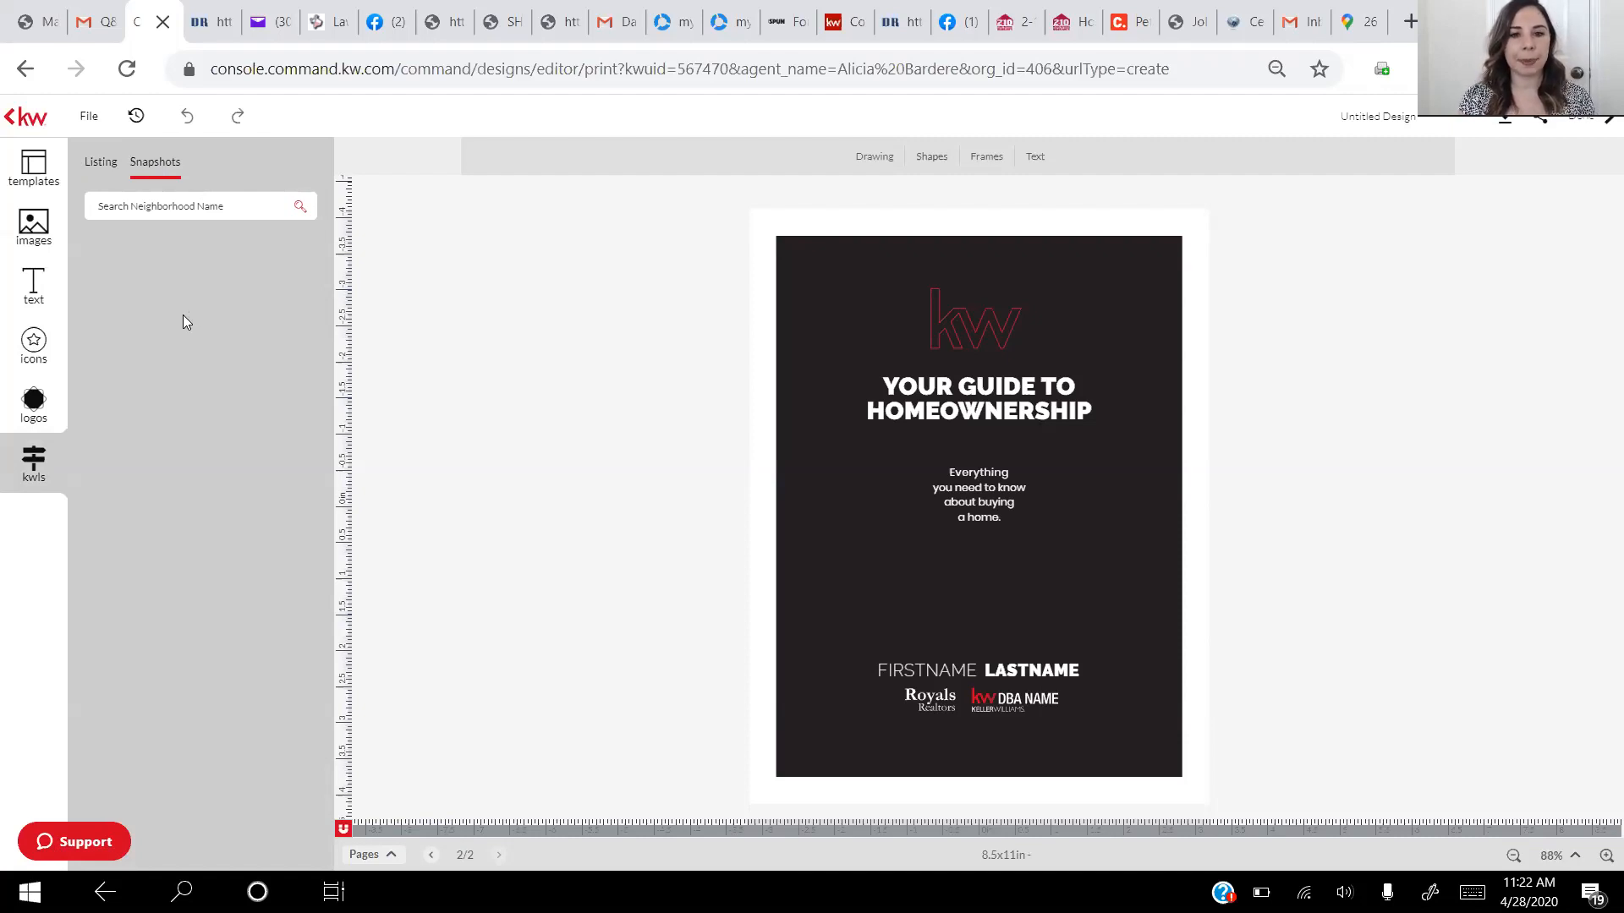
Replace the FIRSTNAME placeholder on the cover page with the agent's first name
click(33, 166)
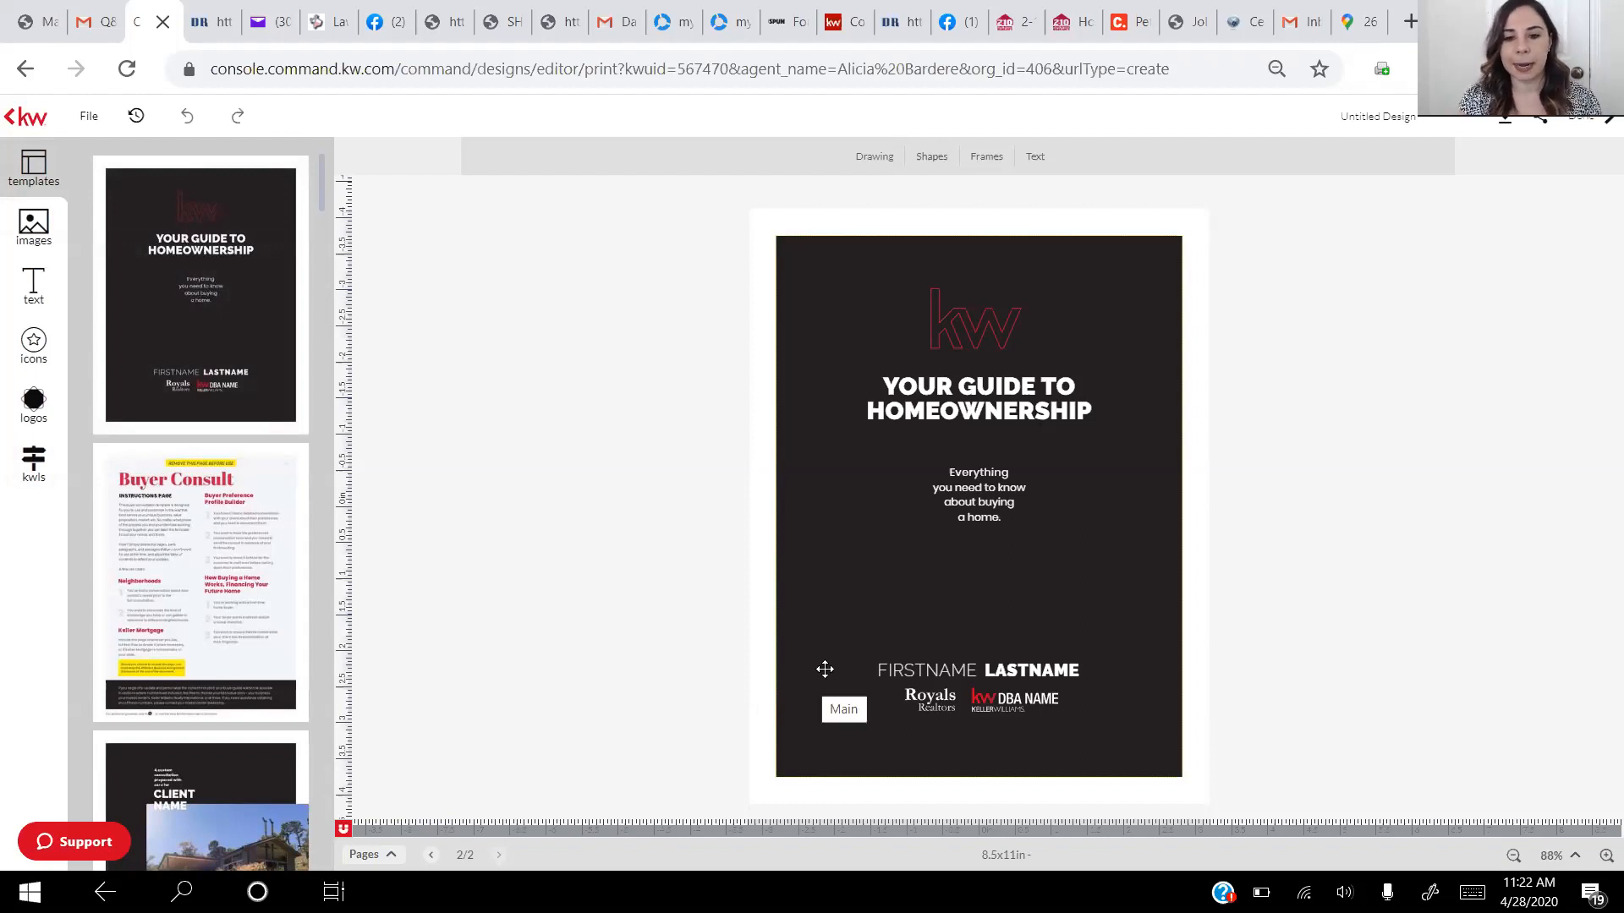
double_click(912, 674)
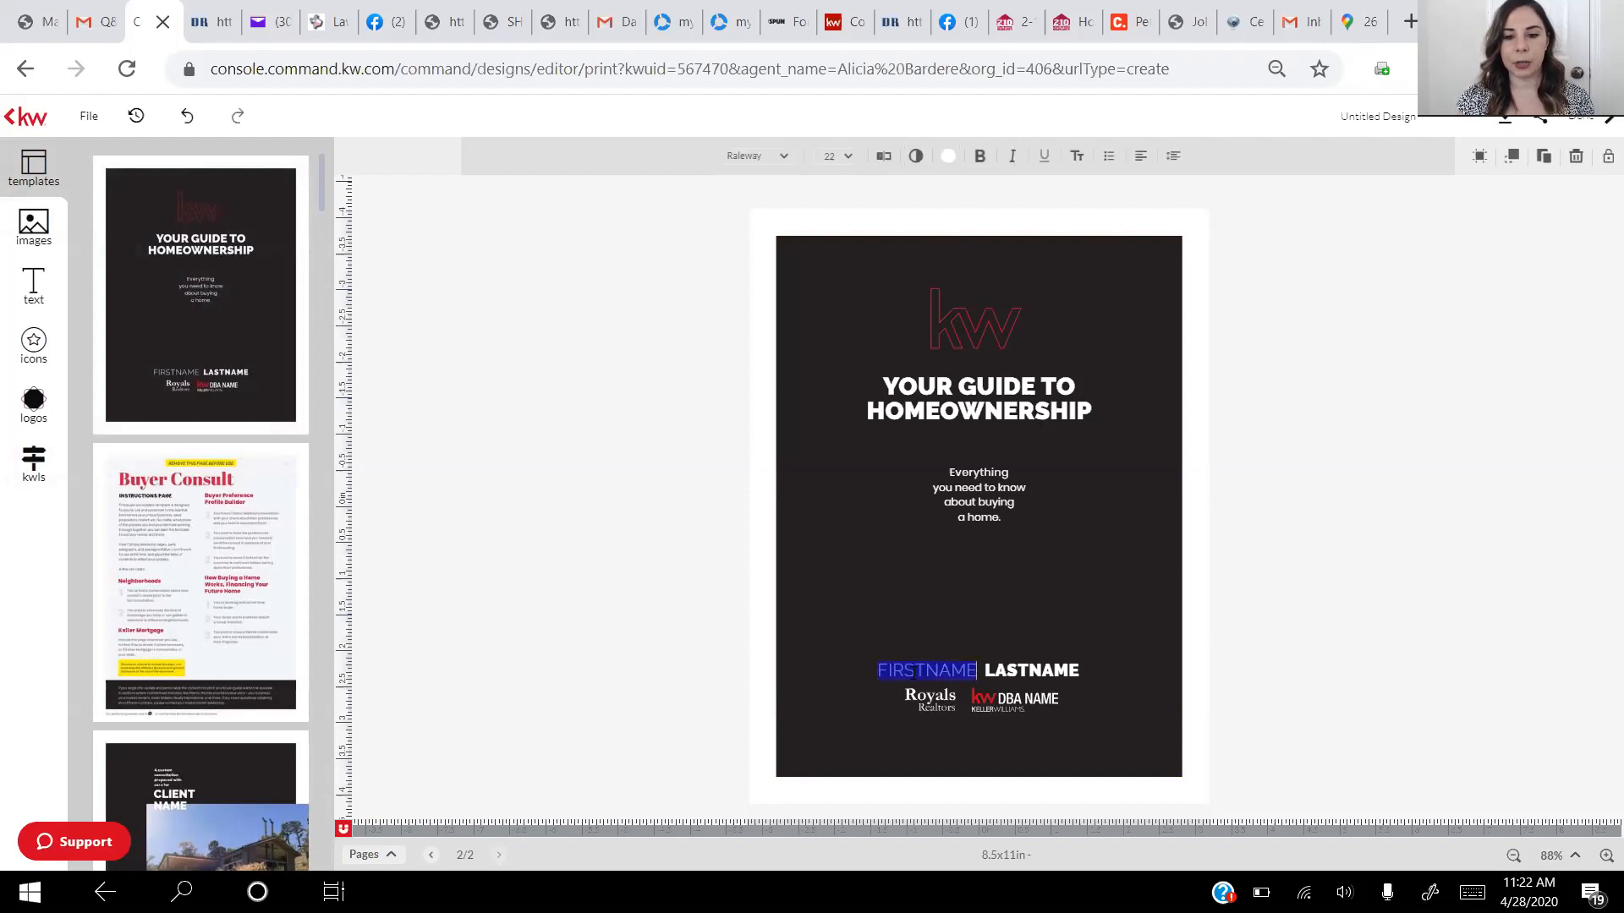
key(BackSpace)
text(Alicia)
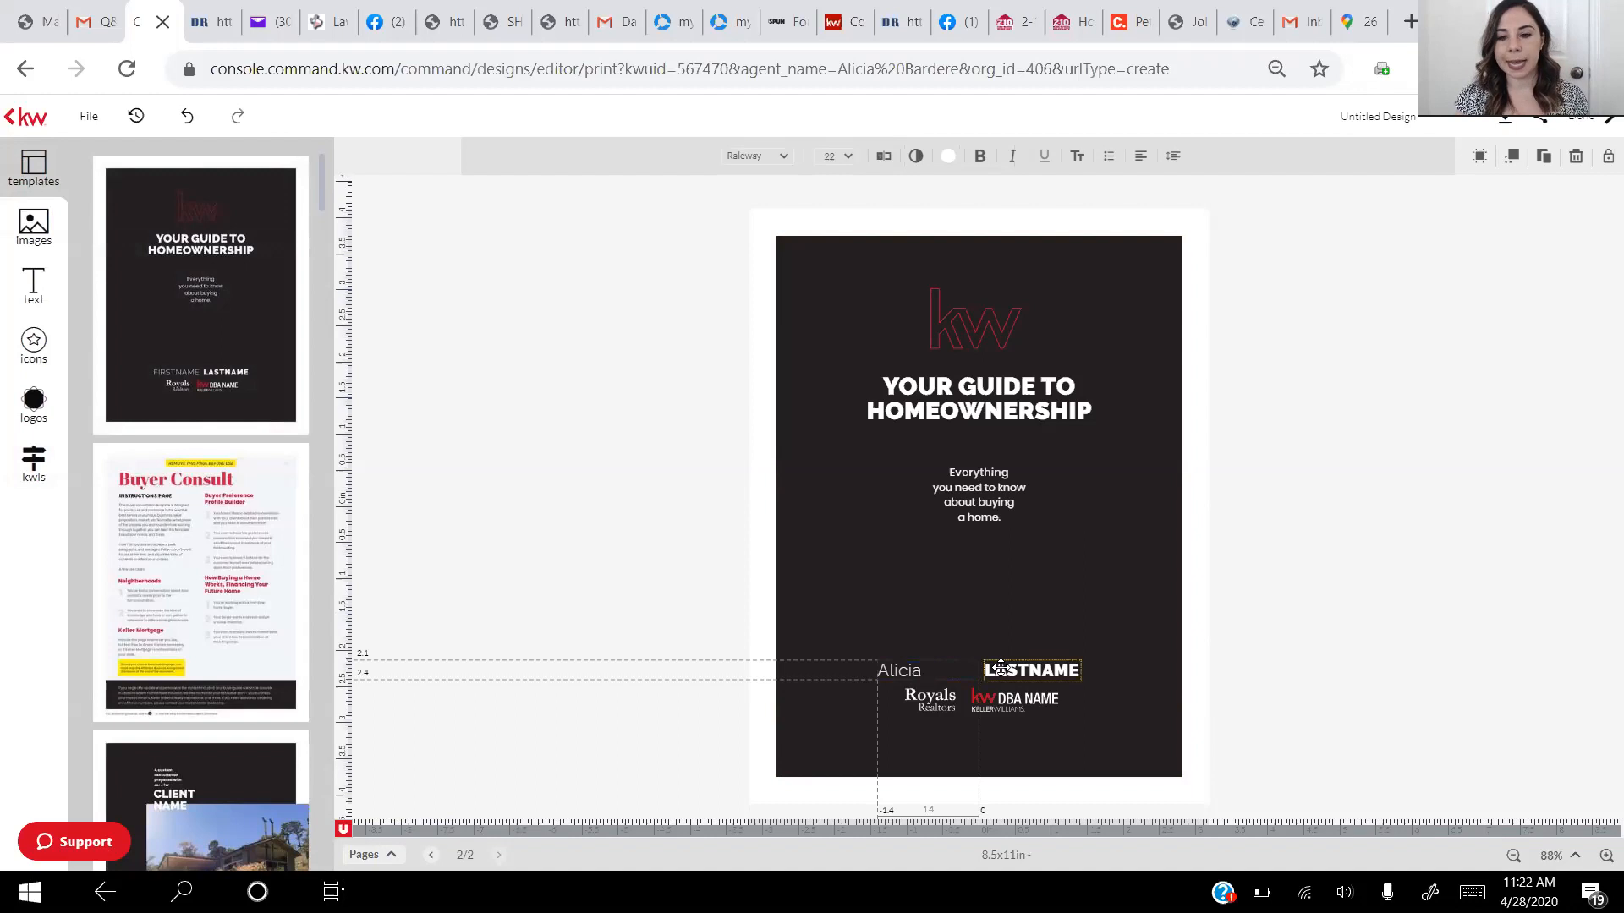
Replace the LASTNAME placeholder on the cover page with the agent's last name
click(1011, 670)
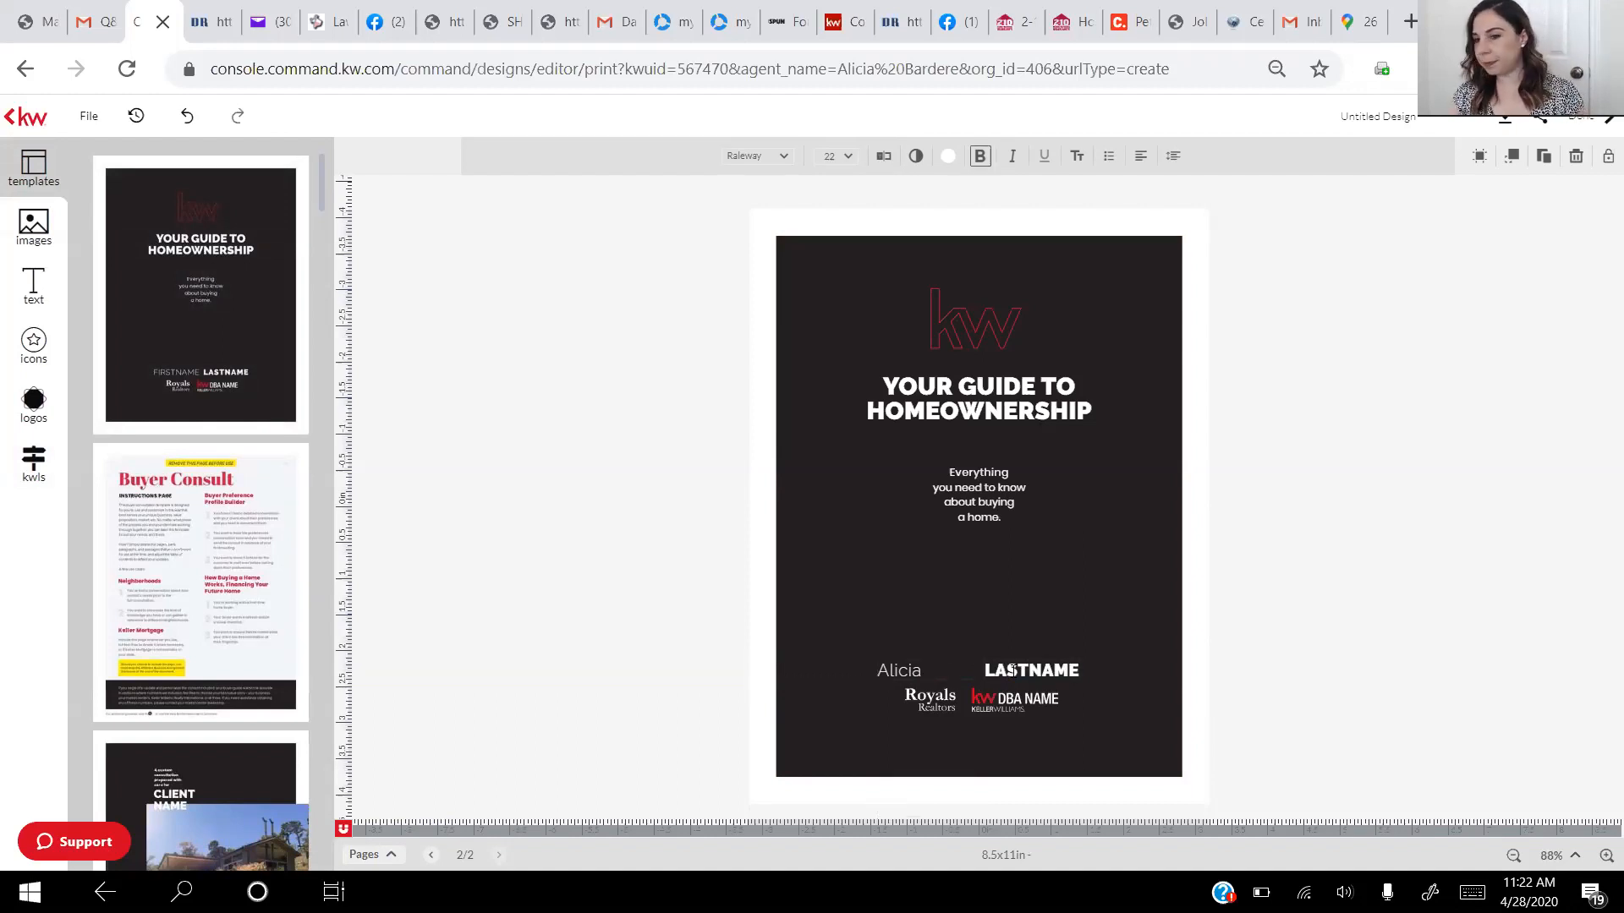
key(End)
key(BackSpace)
key(BackSpace)
key(BackSpace)
key(BackSpace)
key(BackSpace)
key(BackSpace)
key(BackSpace)
key(BackSpace)
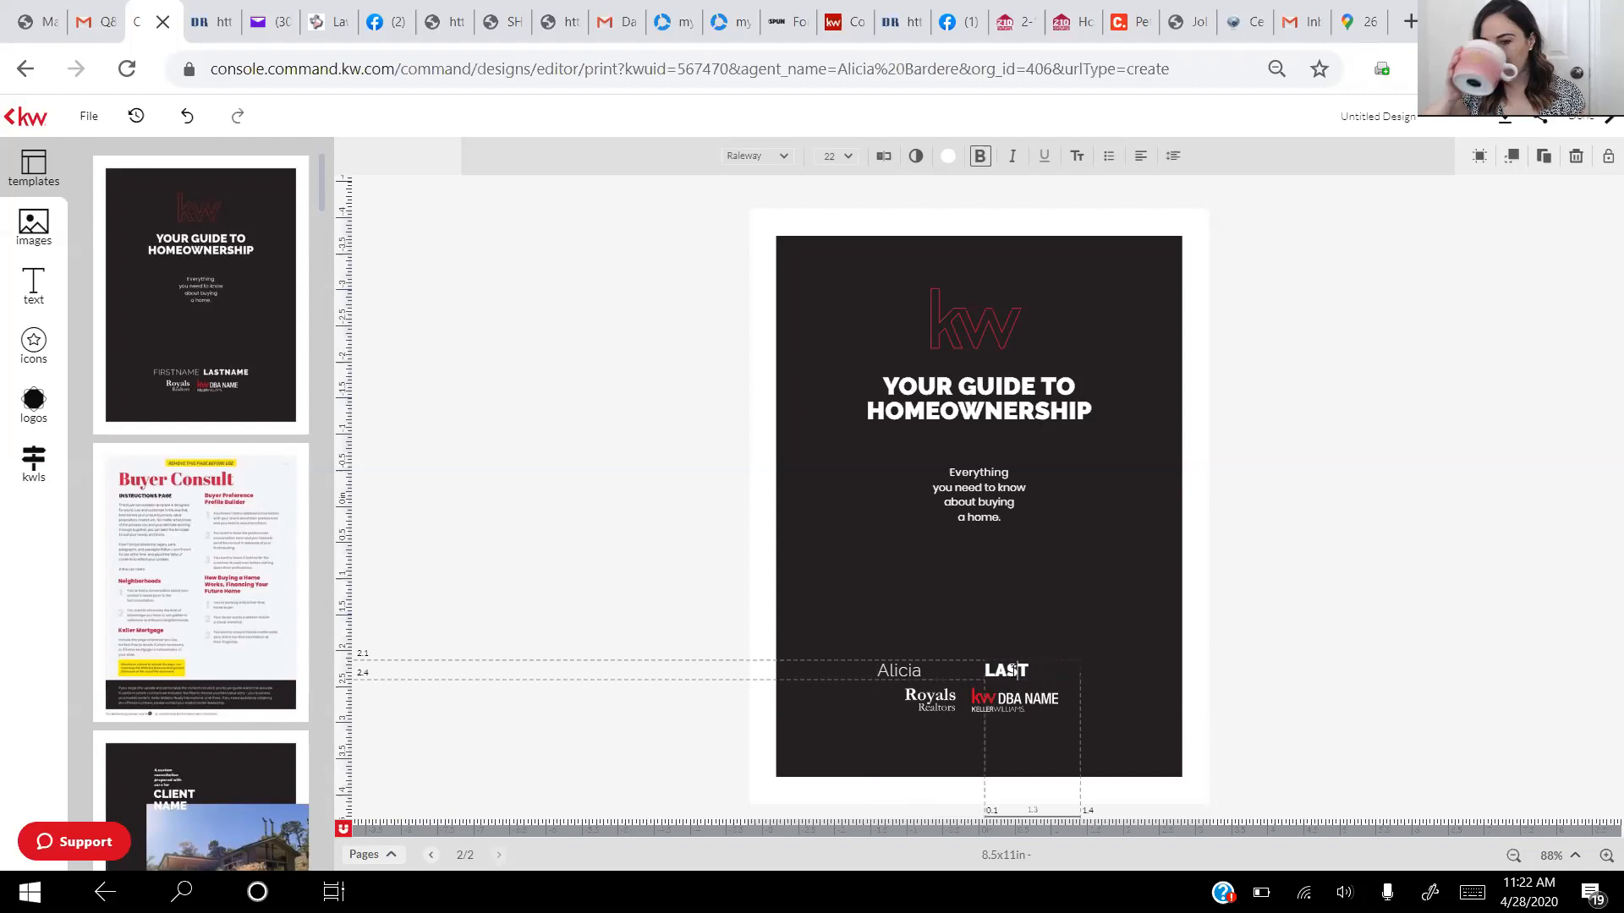
text(Bardere)
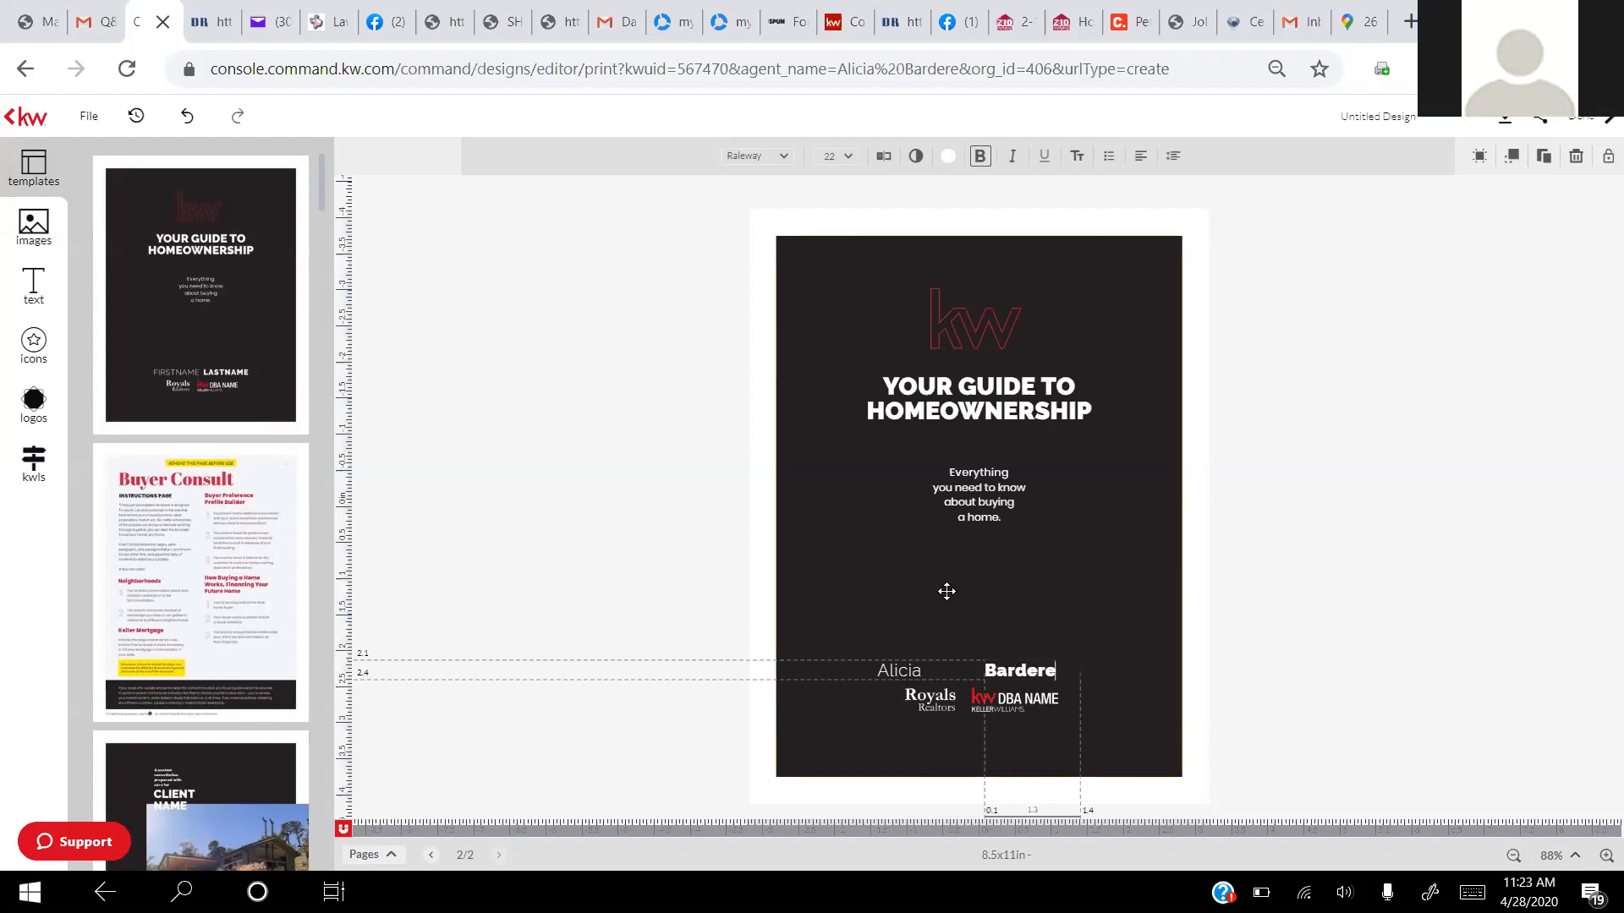
key(Escape)
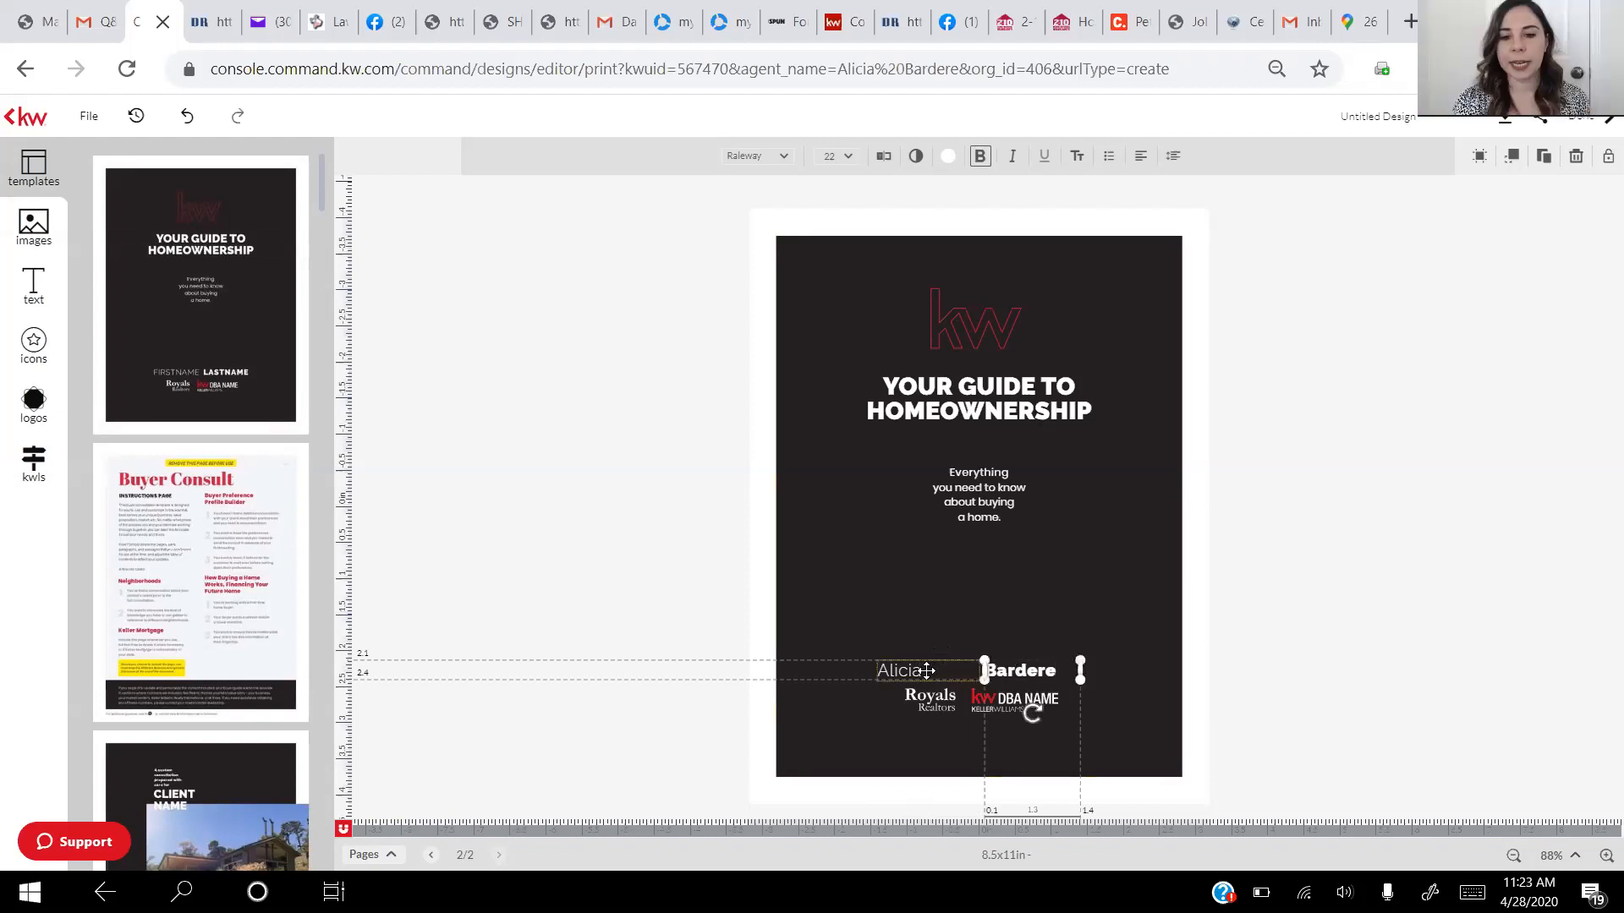
Insert a space in front of the agent's first name on the cover page
double_click(927, 670)
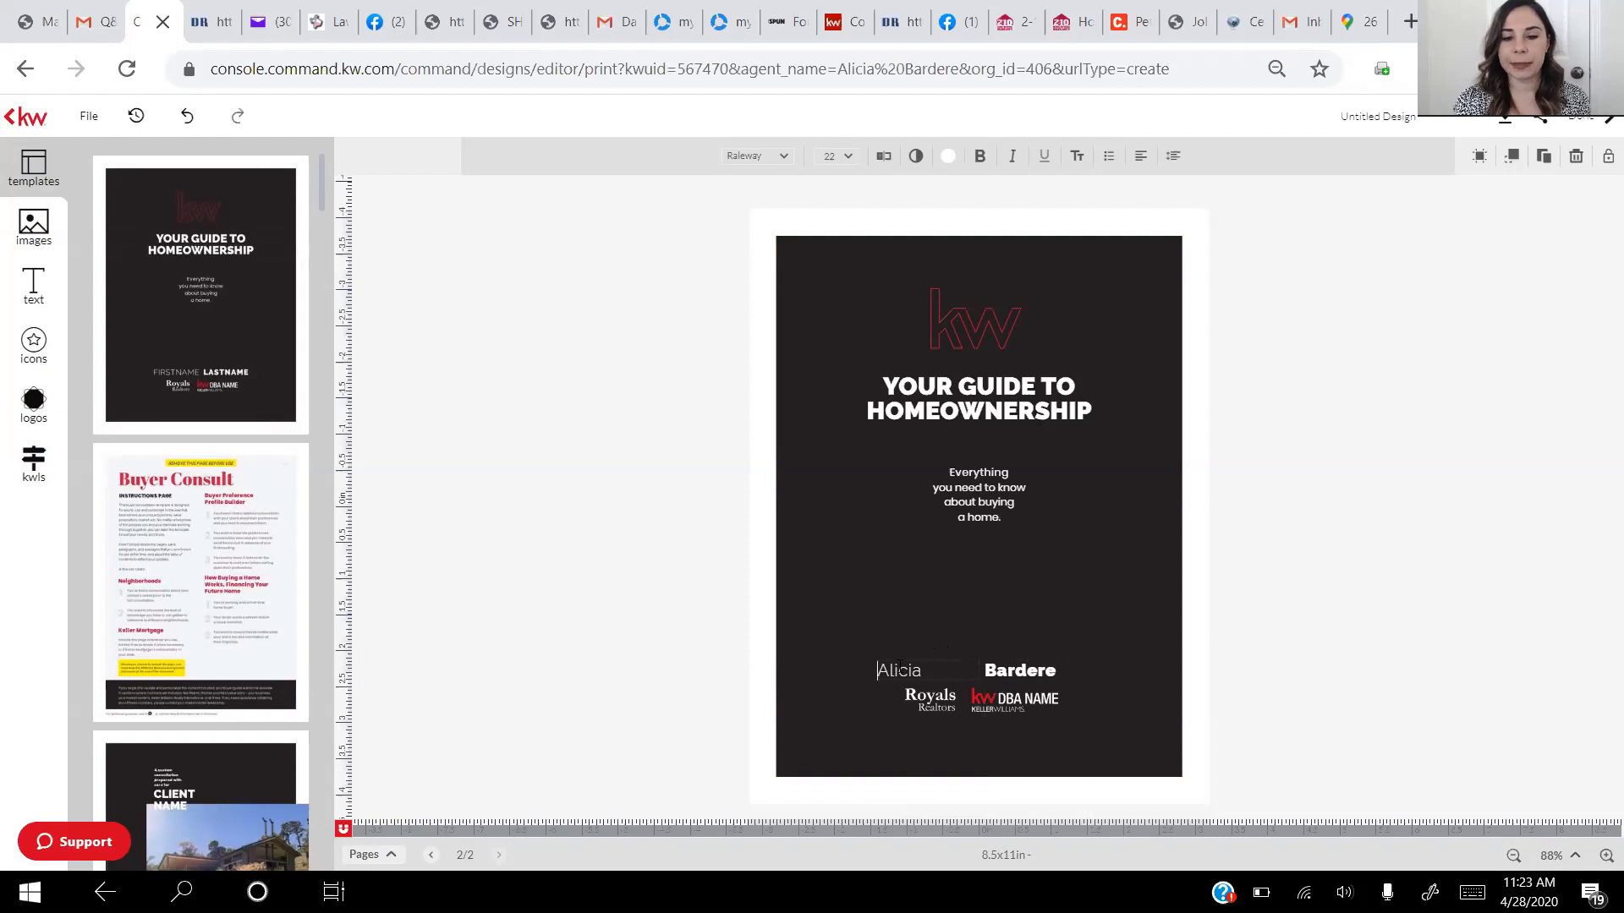
double_click(911, 670)
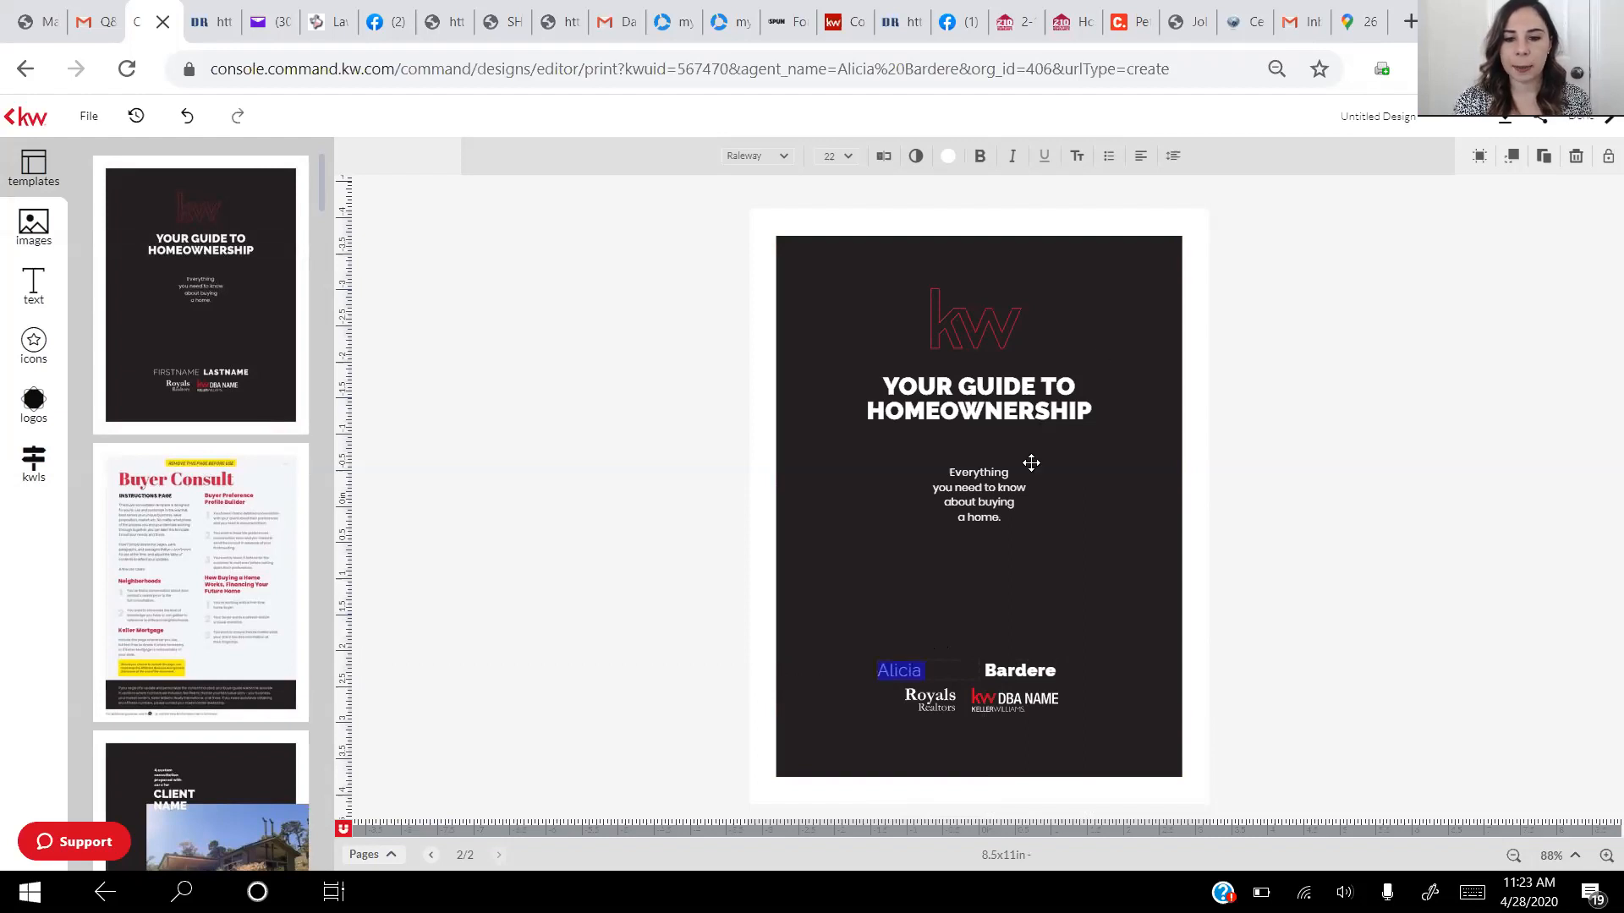
click(1139, 157)
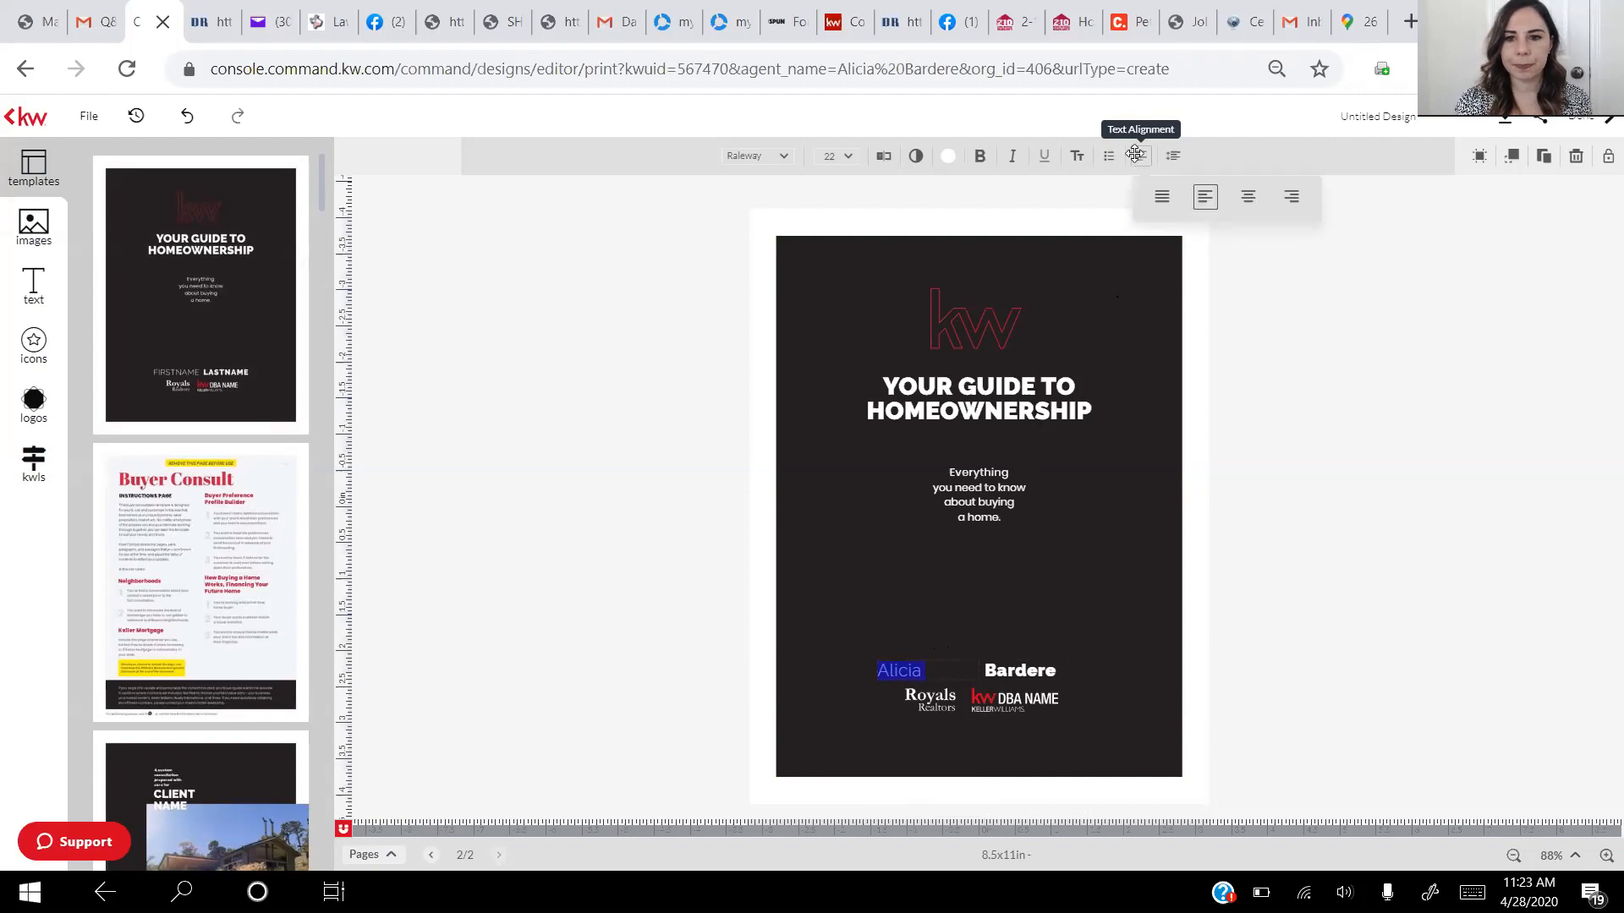
click(961, 674)
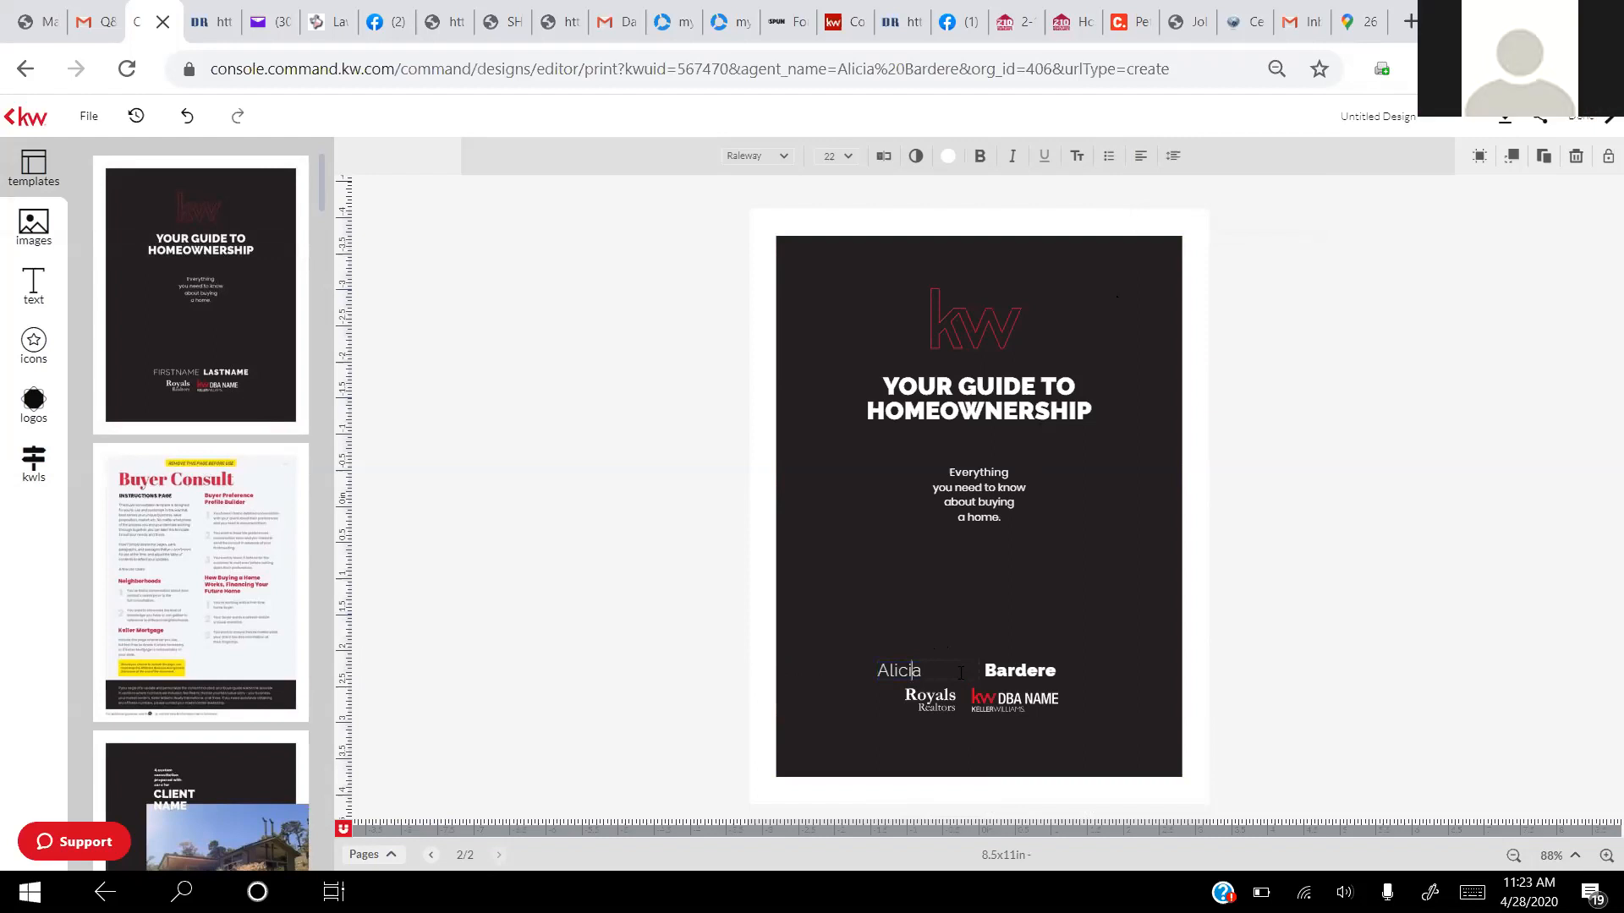
key(Left)
key(Left)
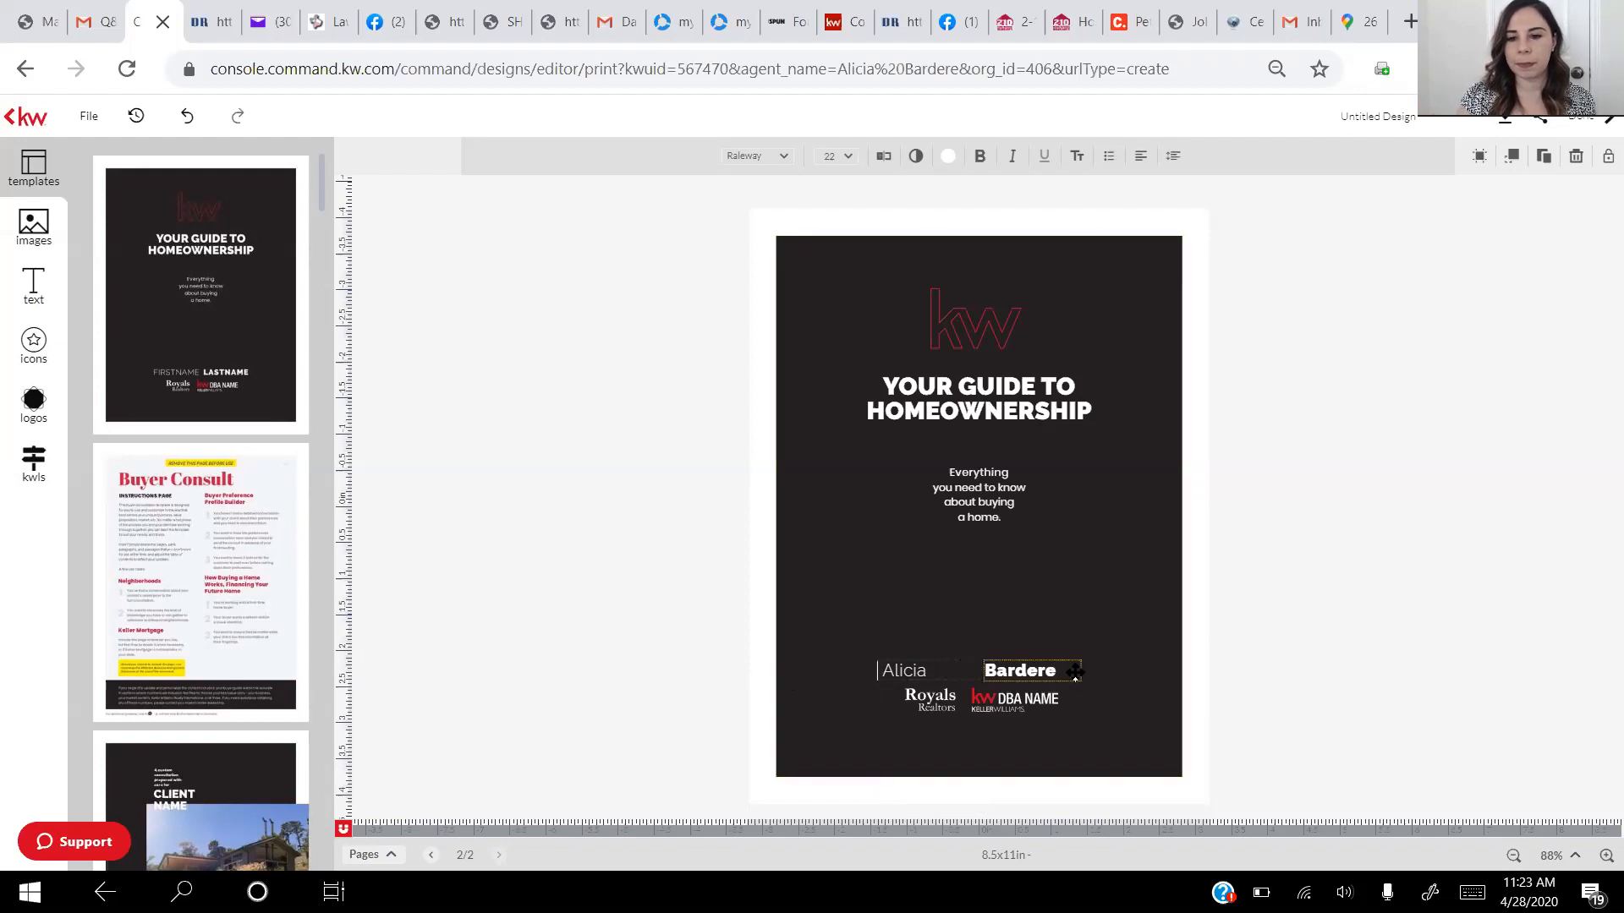
Move the agent's first name closer to the last name and shift the last name so both sit together, centred above the logos
click(1074, 671)
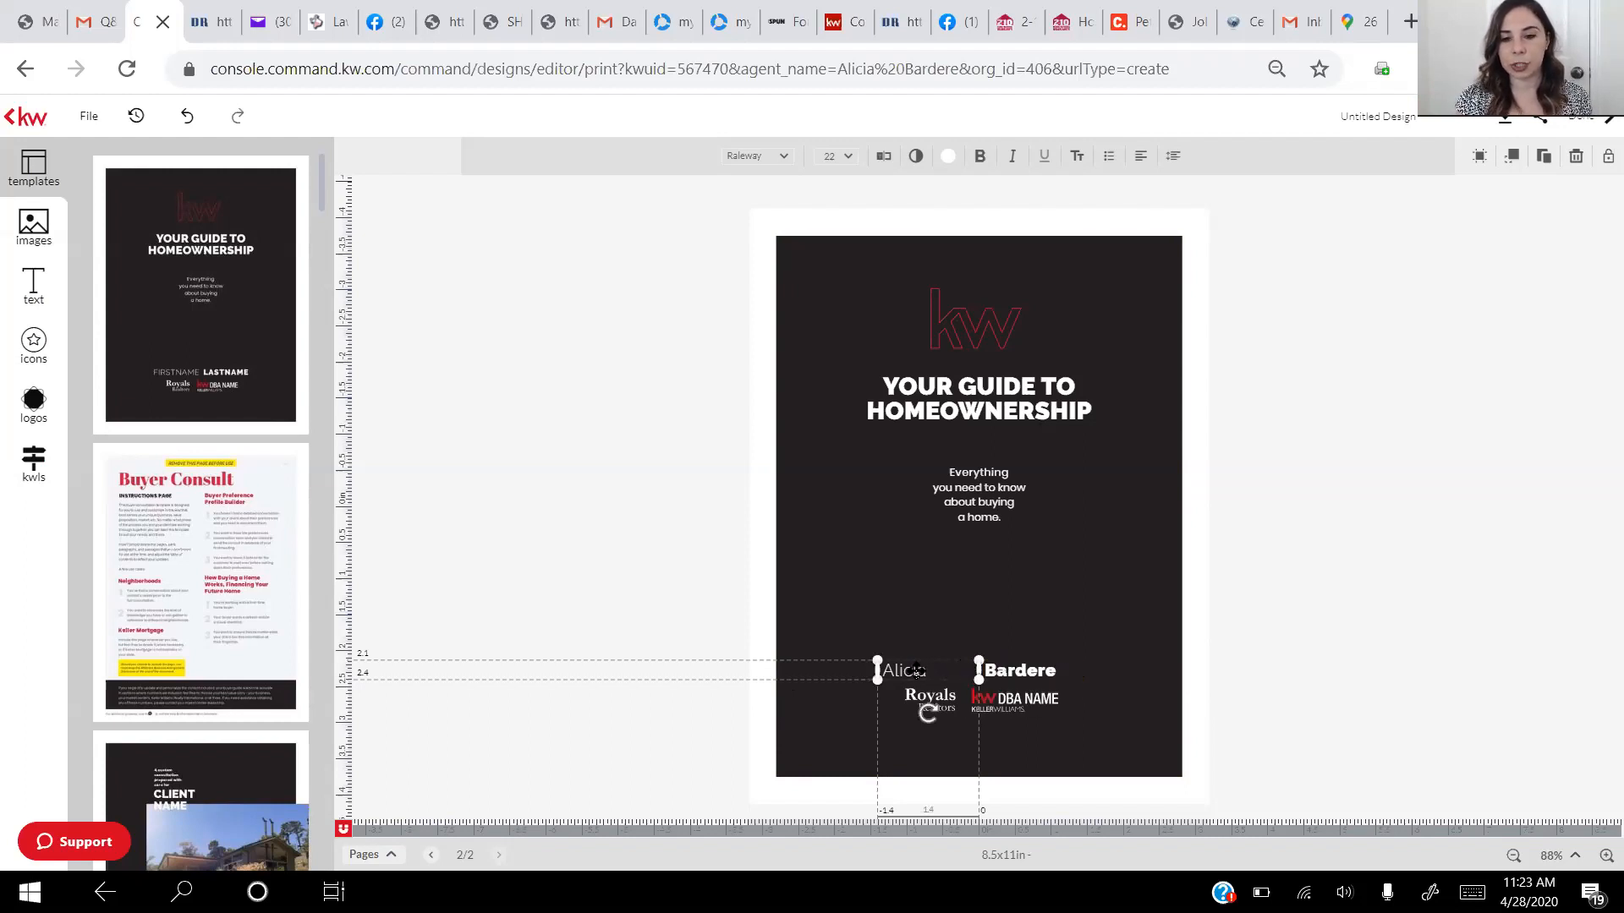
drag(916, 671, 948, 675)
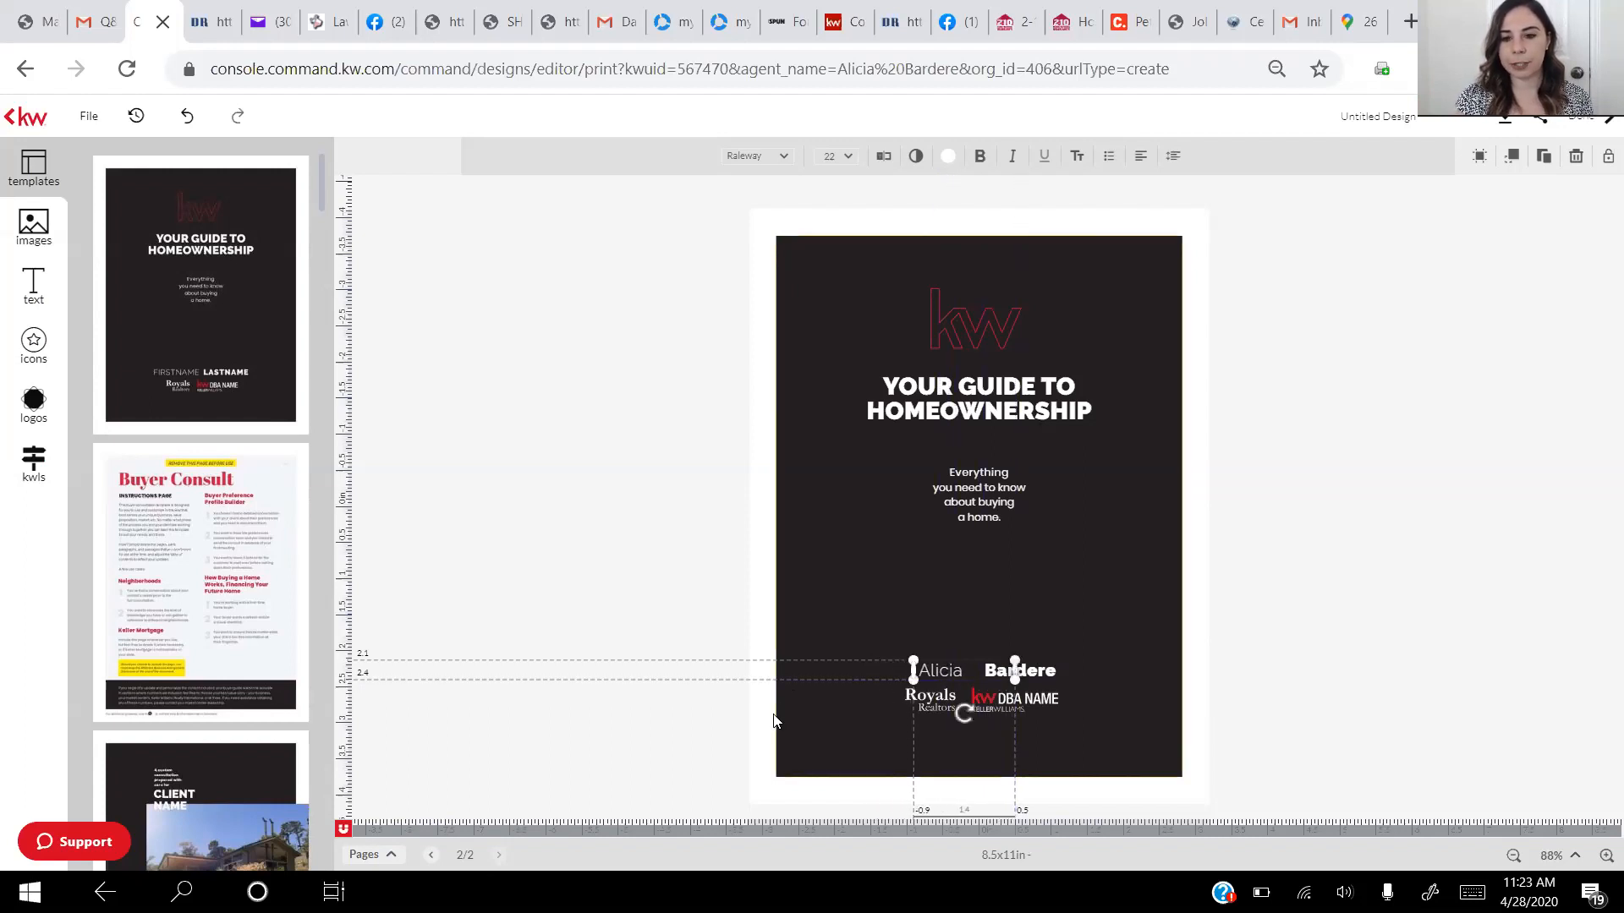
click(1022, 669)
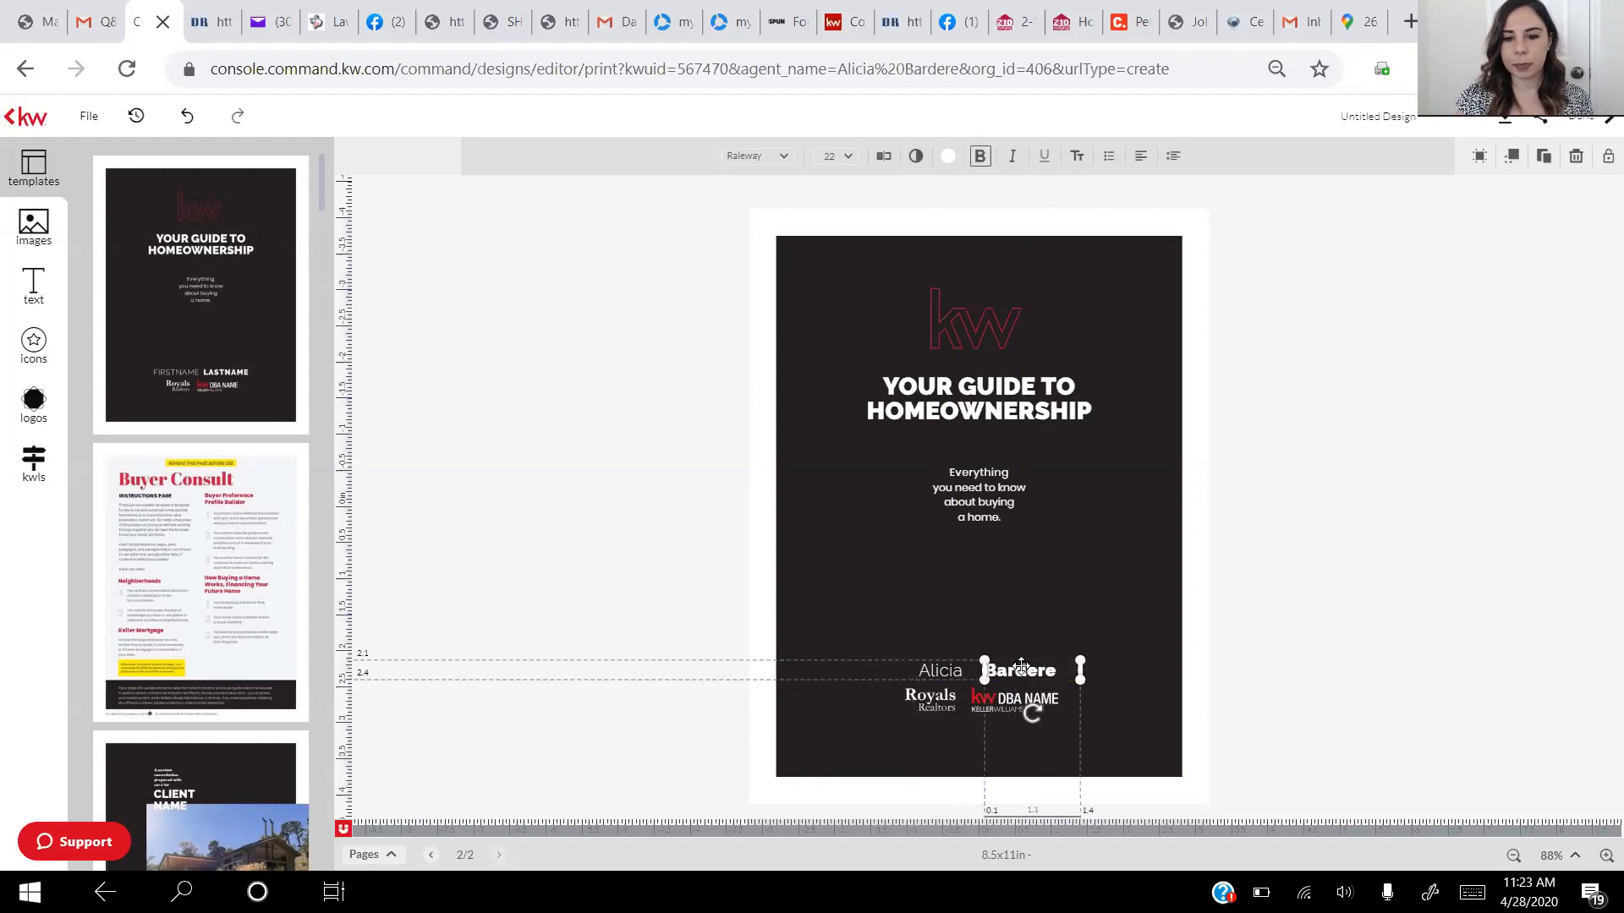
drag(1021, 667, 1037, 668)
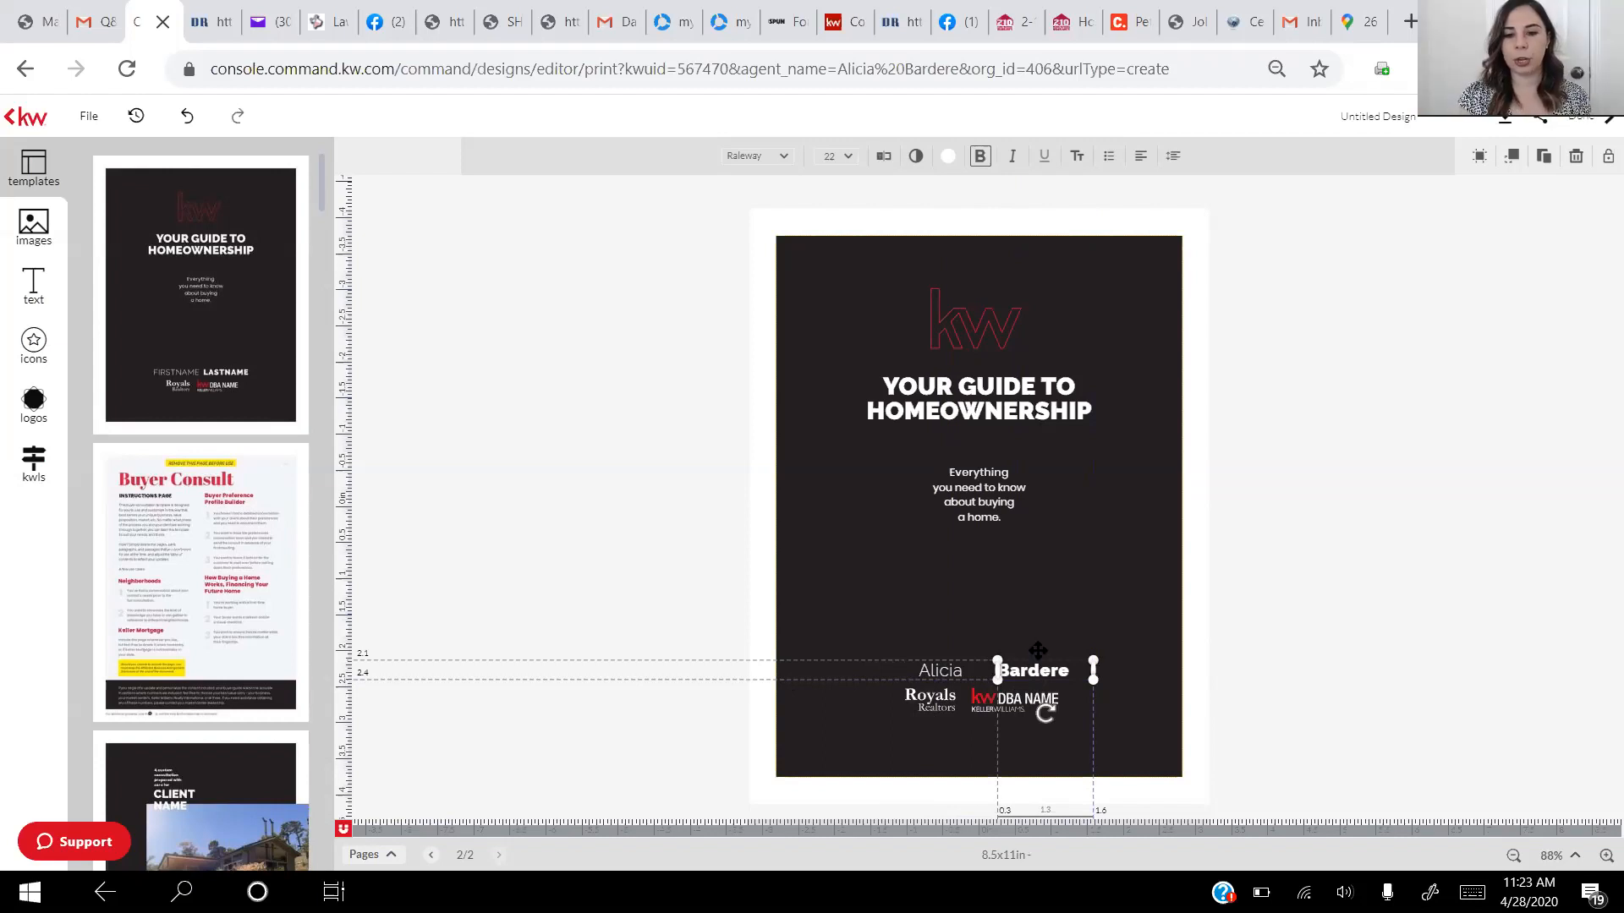
drag(1064, 670, 1042, 670)
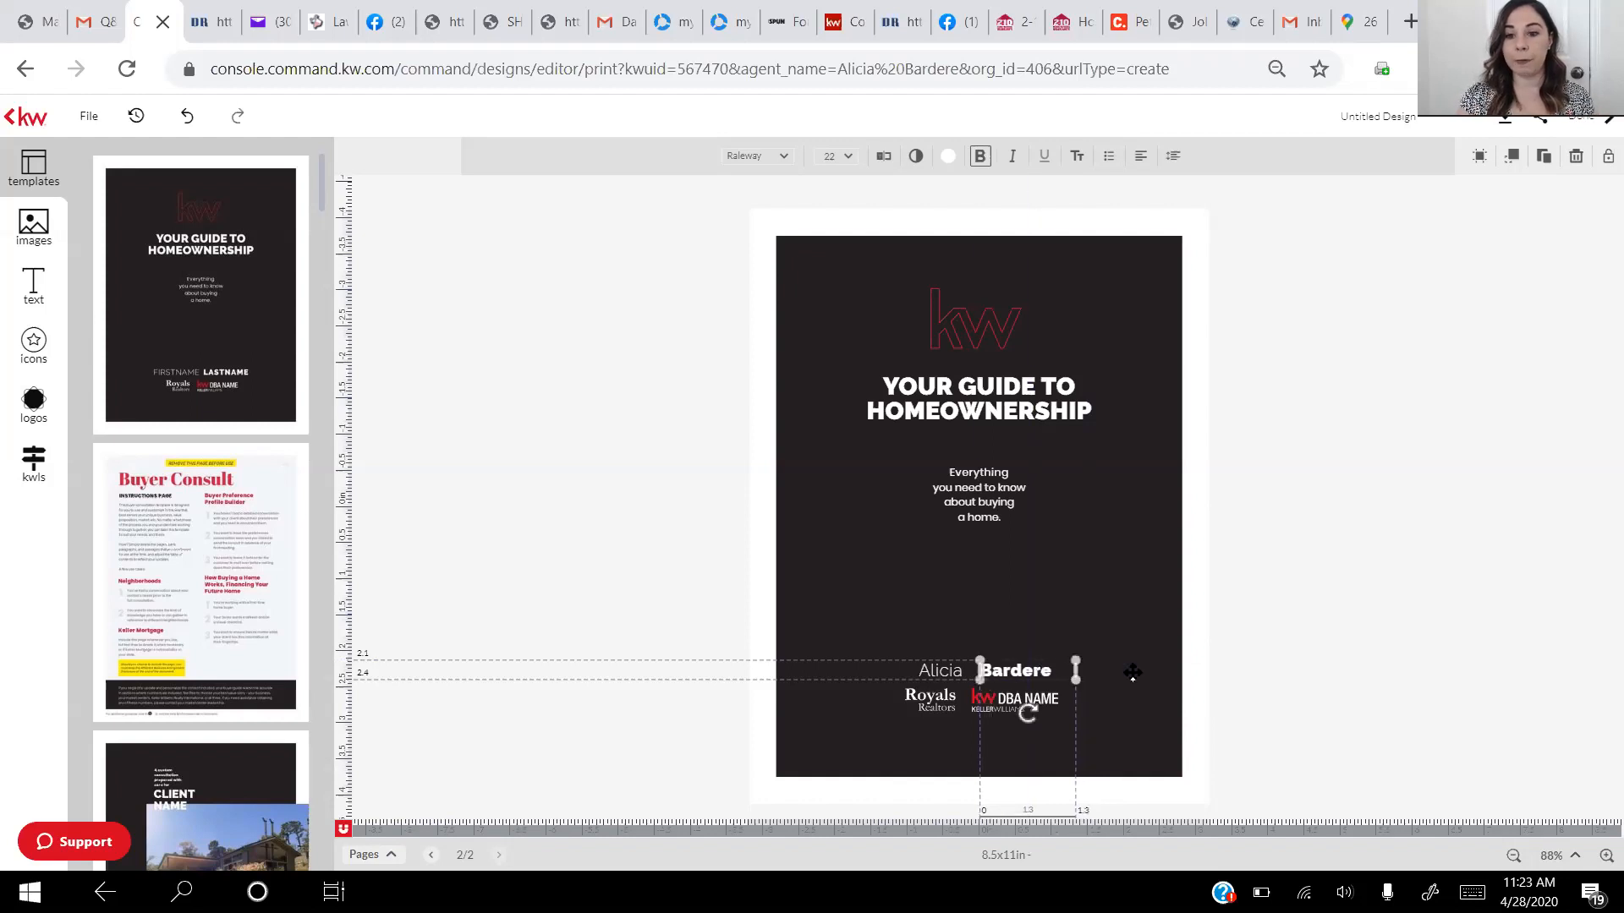
click(1159, 707)
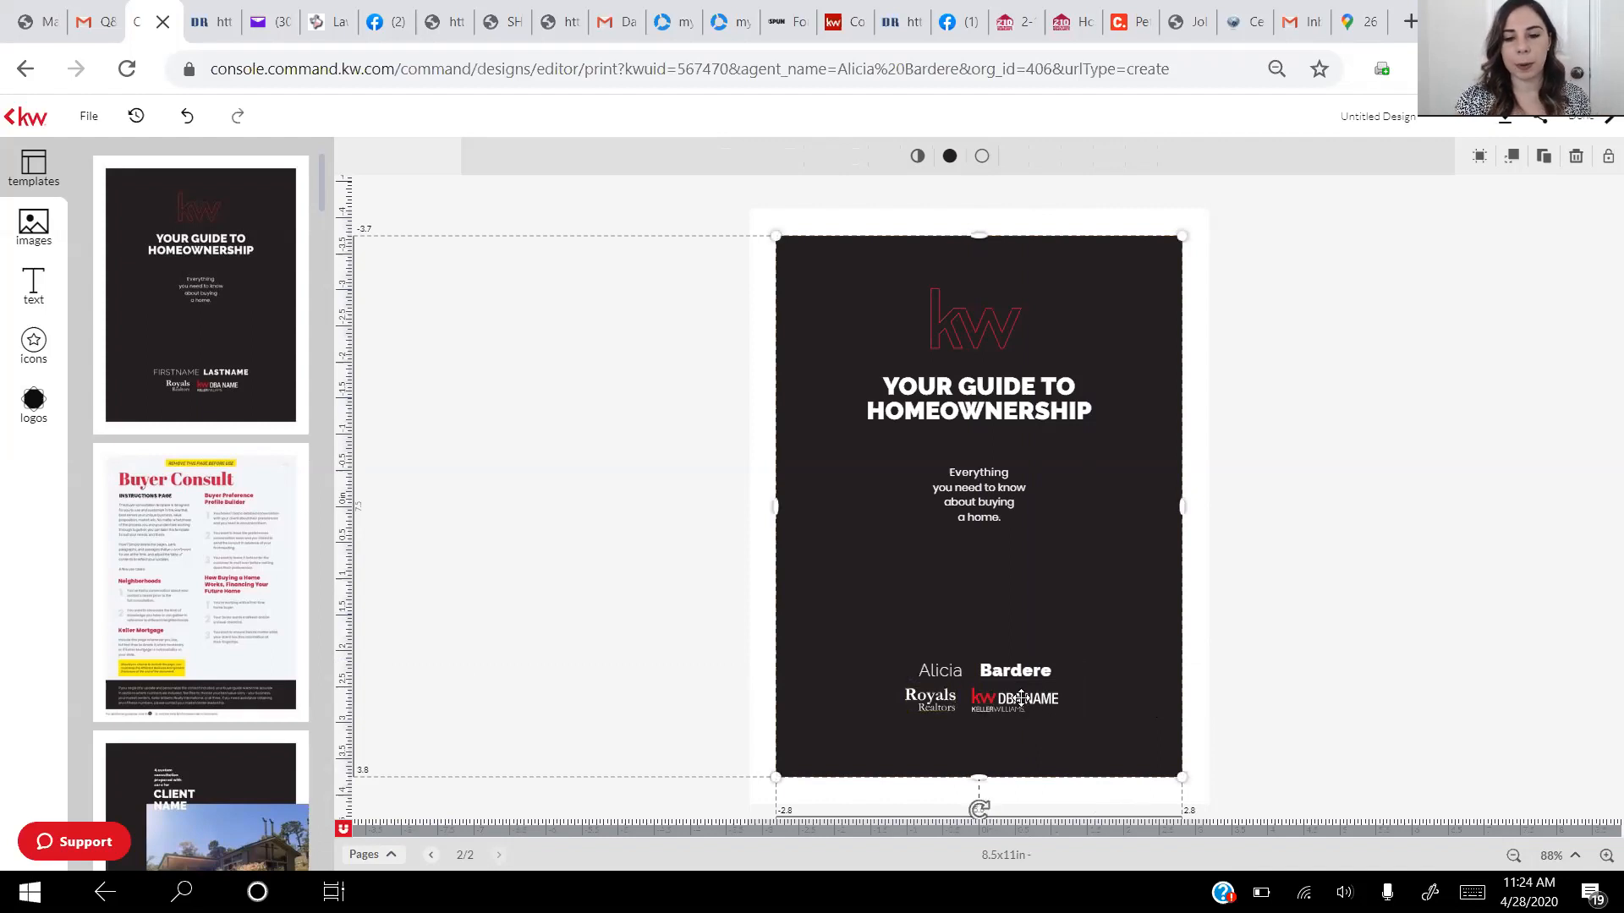
Try to replace the Royals Realtors logo with each of the two logos saved in the personal logo library
click(909, 701)
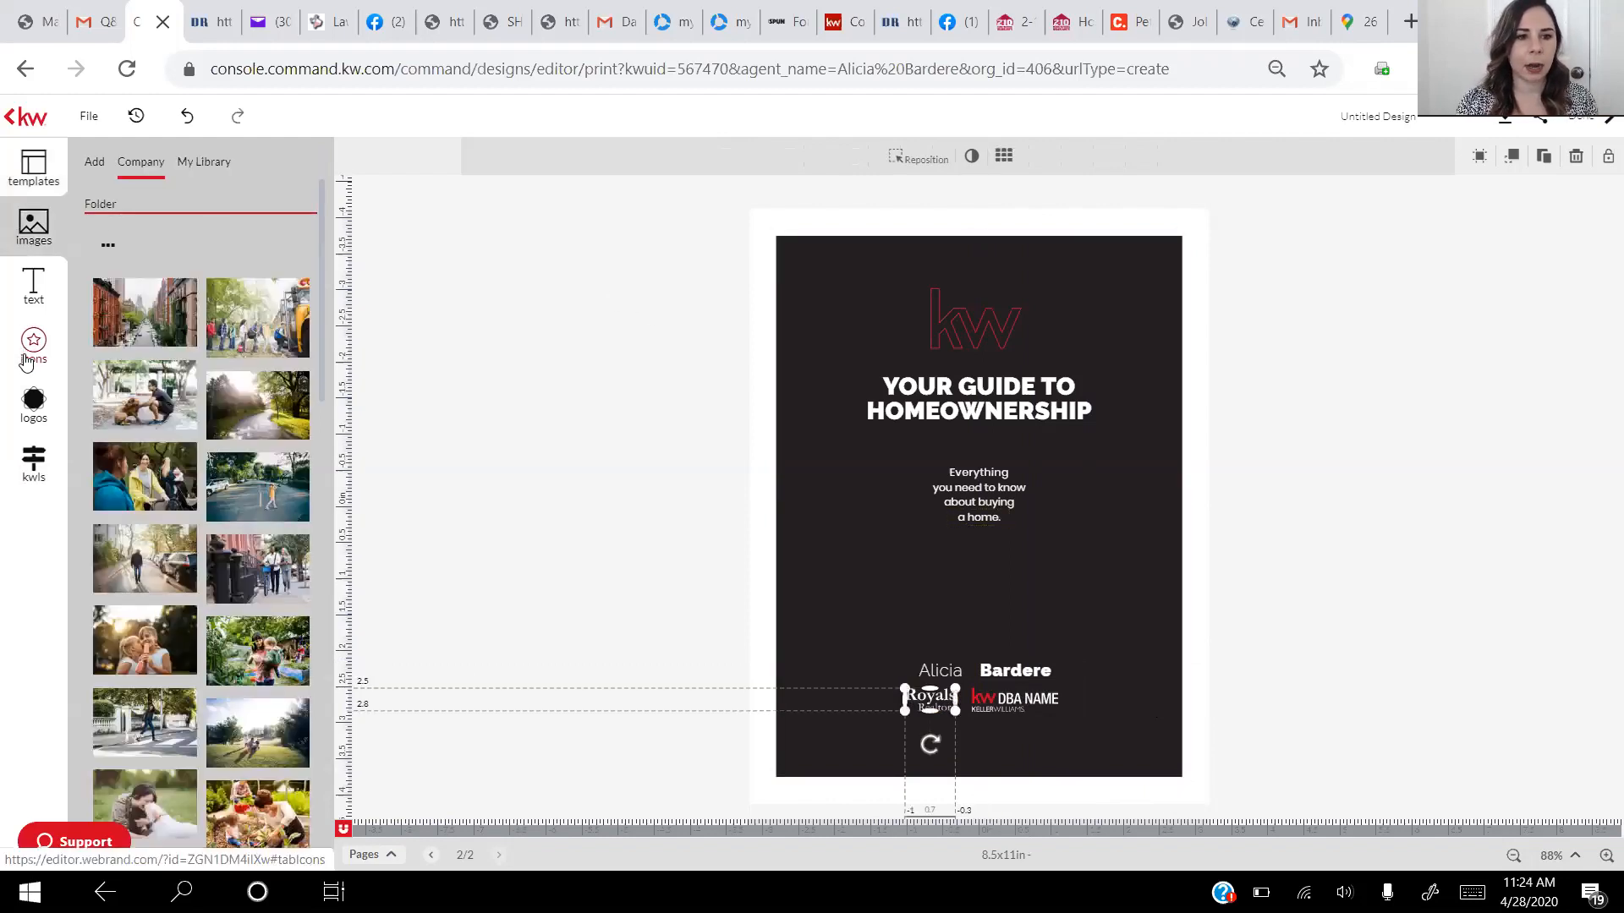
click(34, 411)
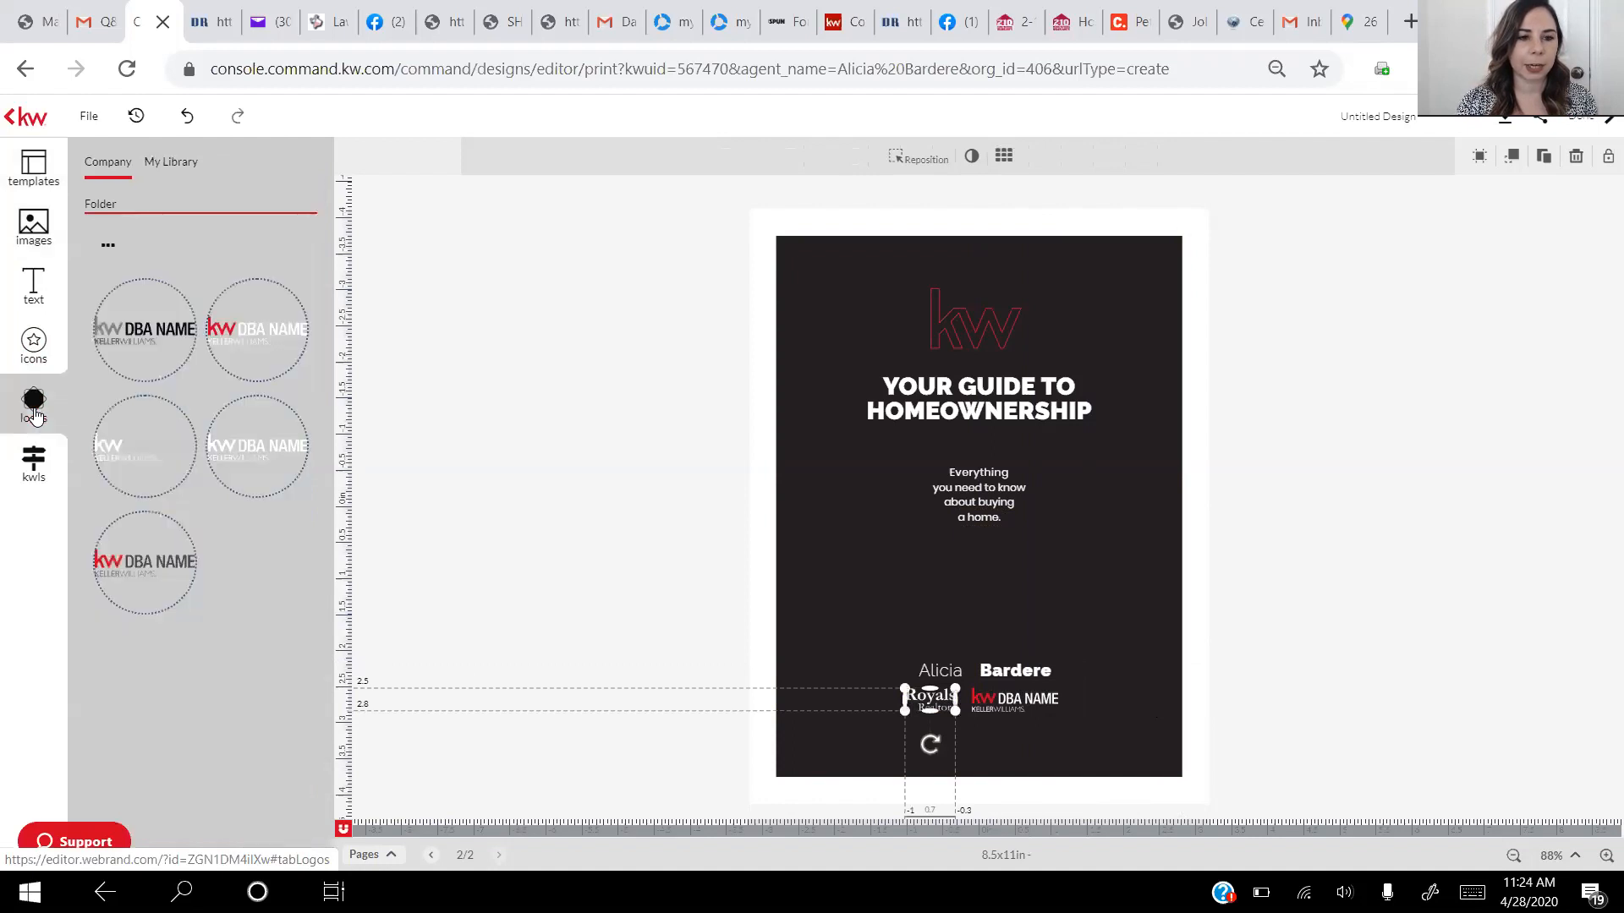
click(169, 169)
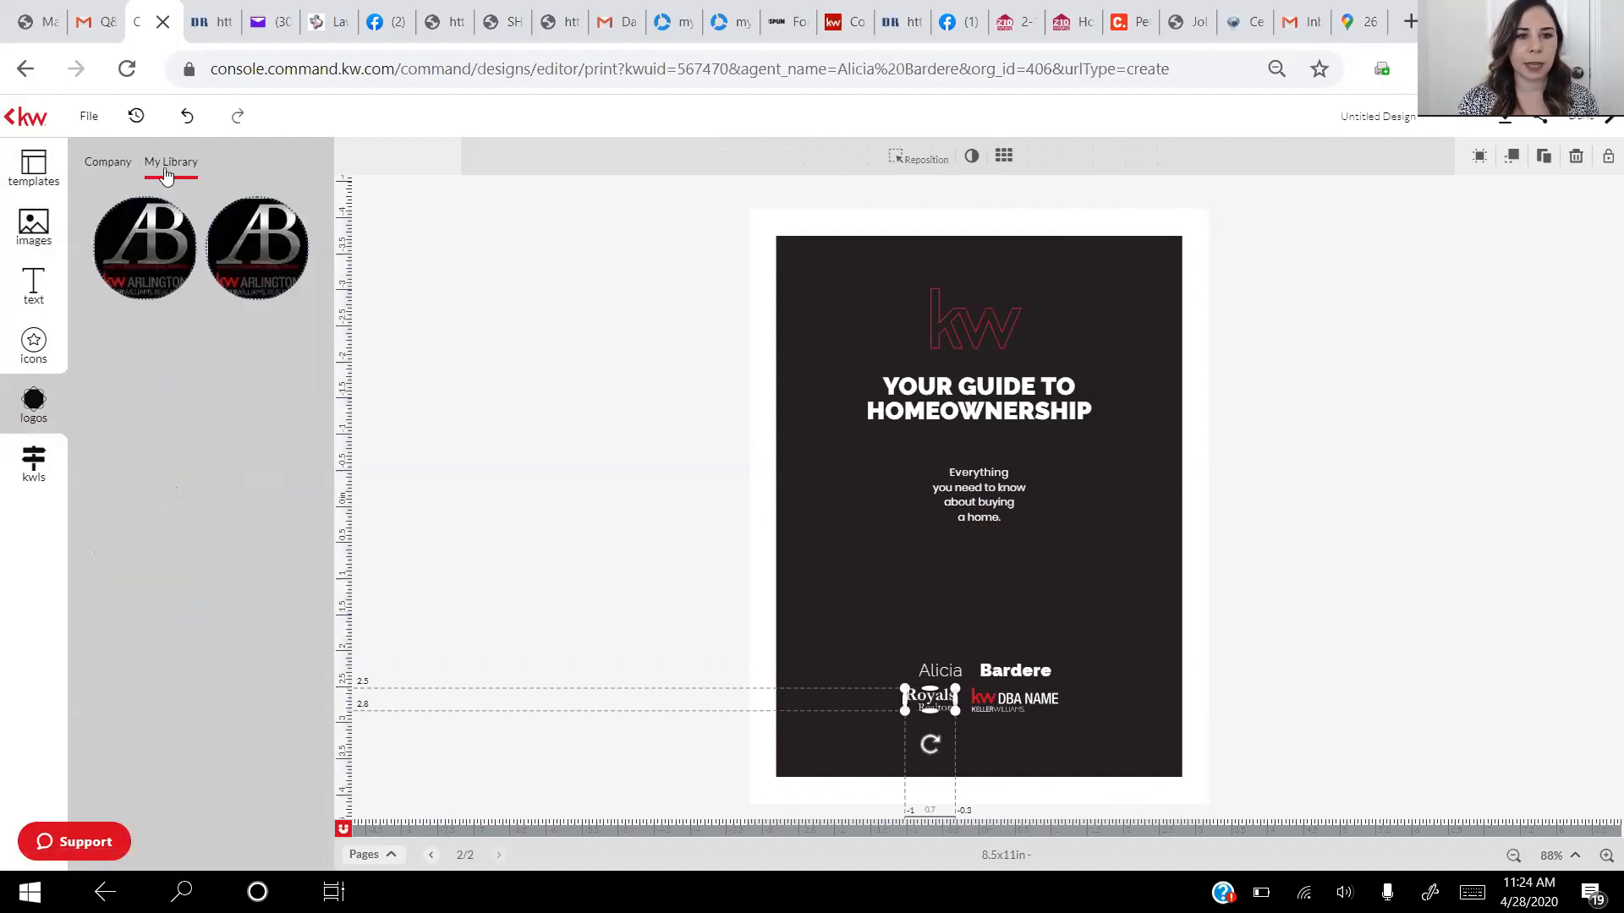
click(168, 246)
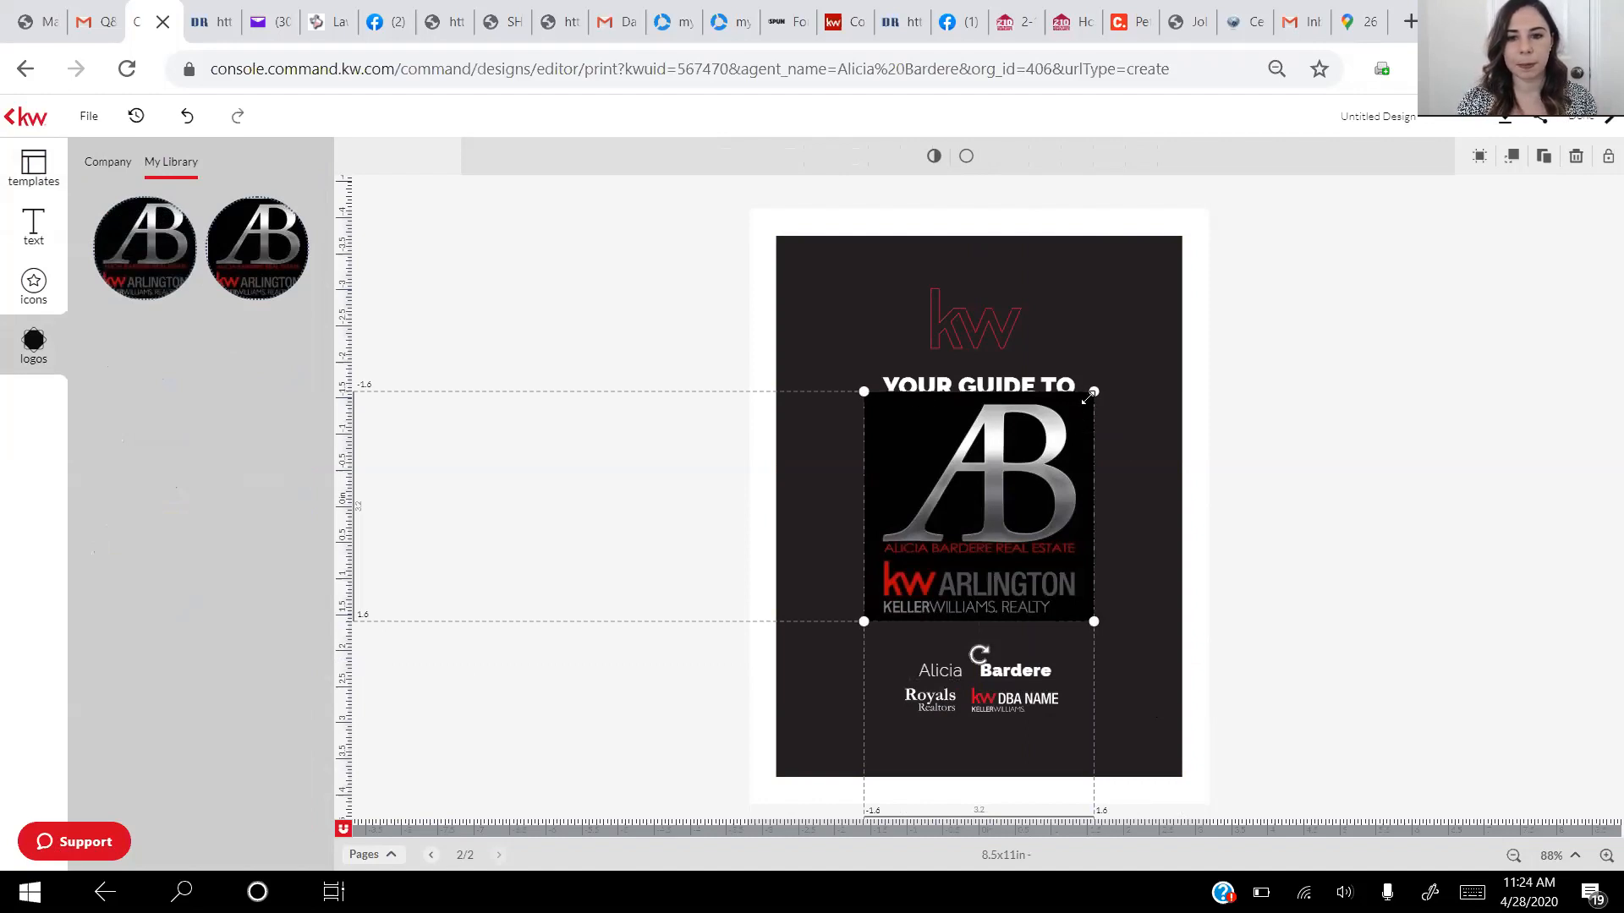
key(Delete)
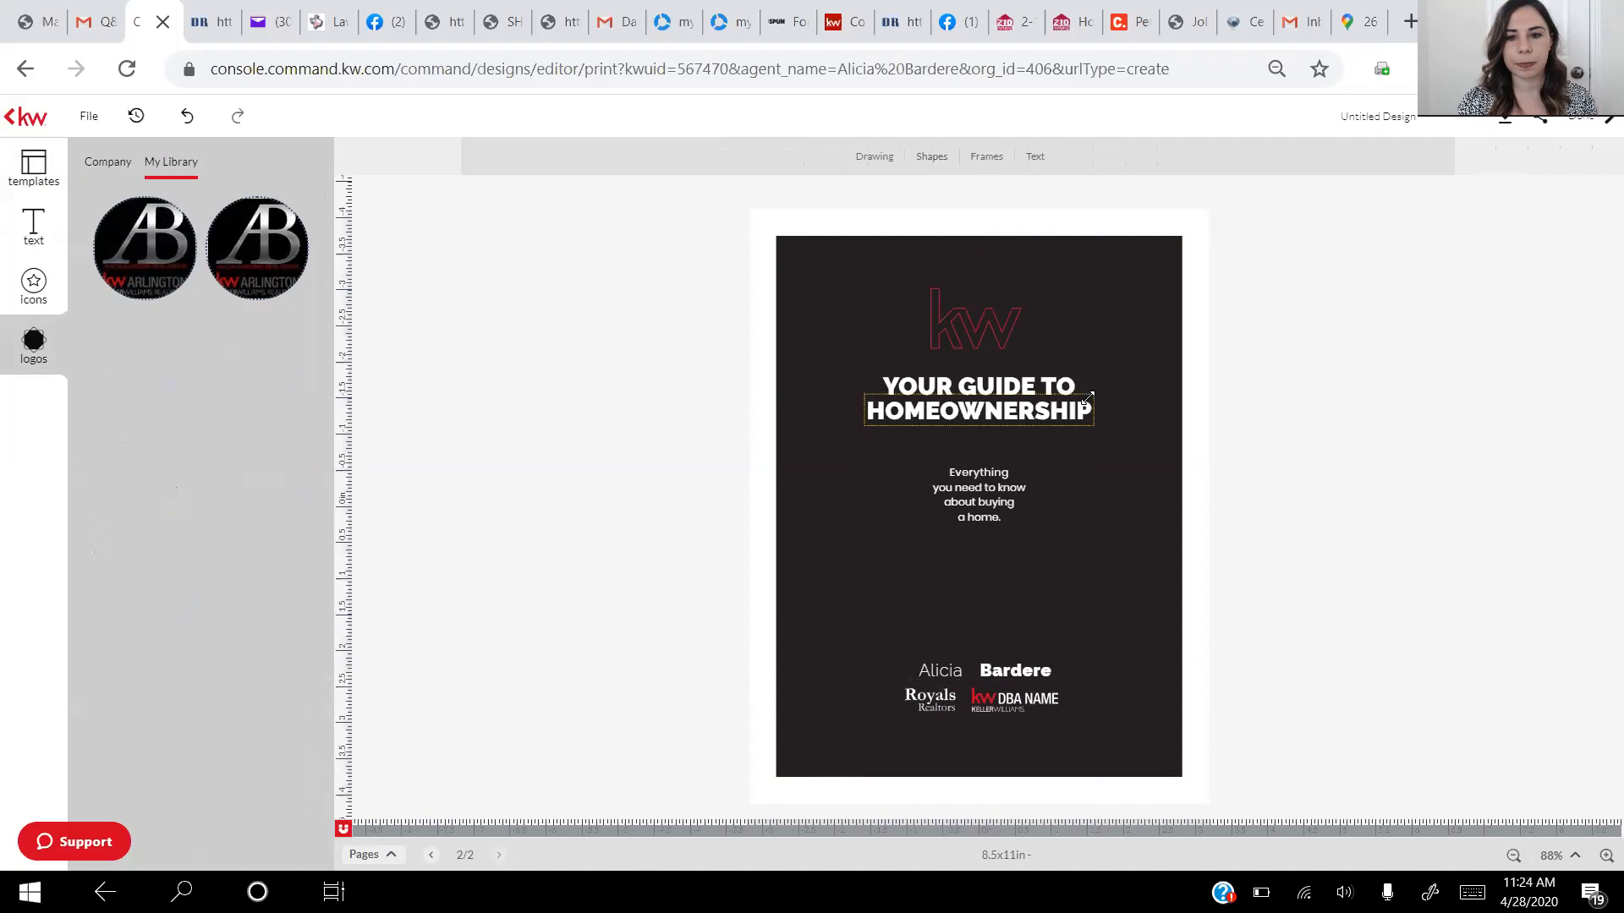
click(928, 704)
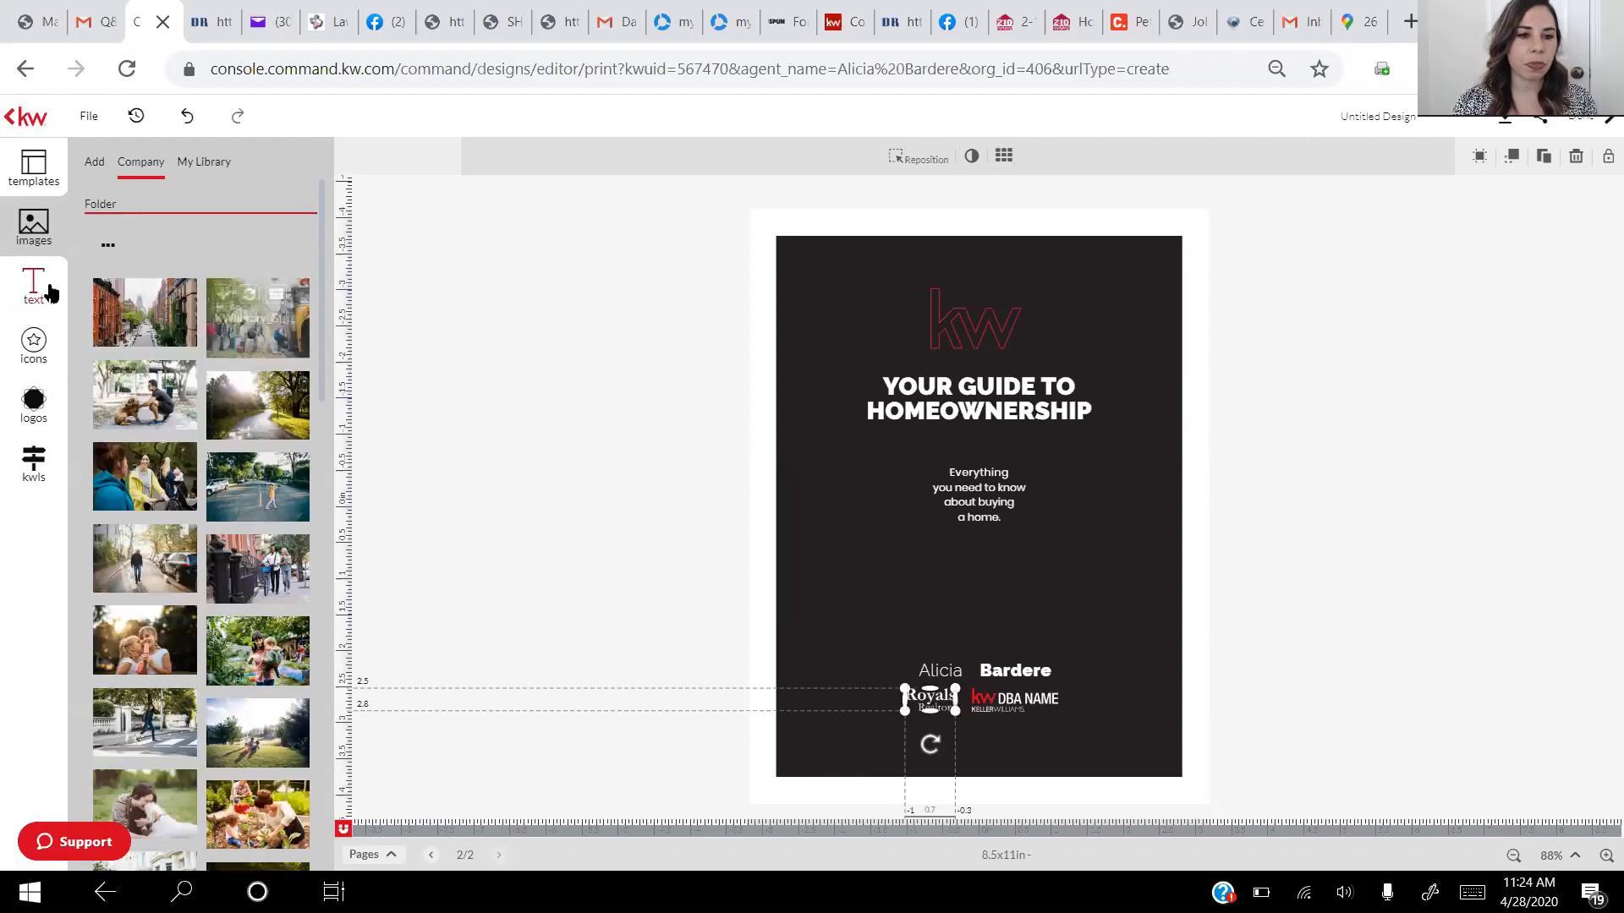
click(31, 401)
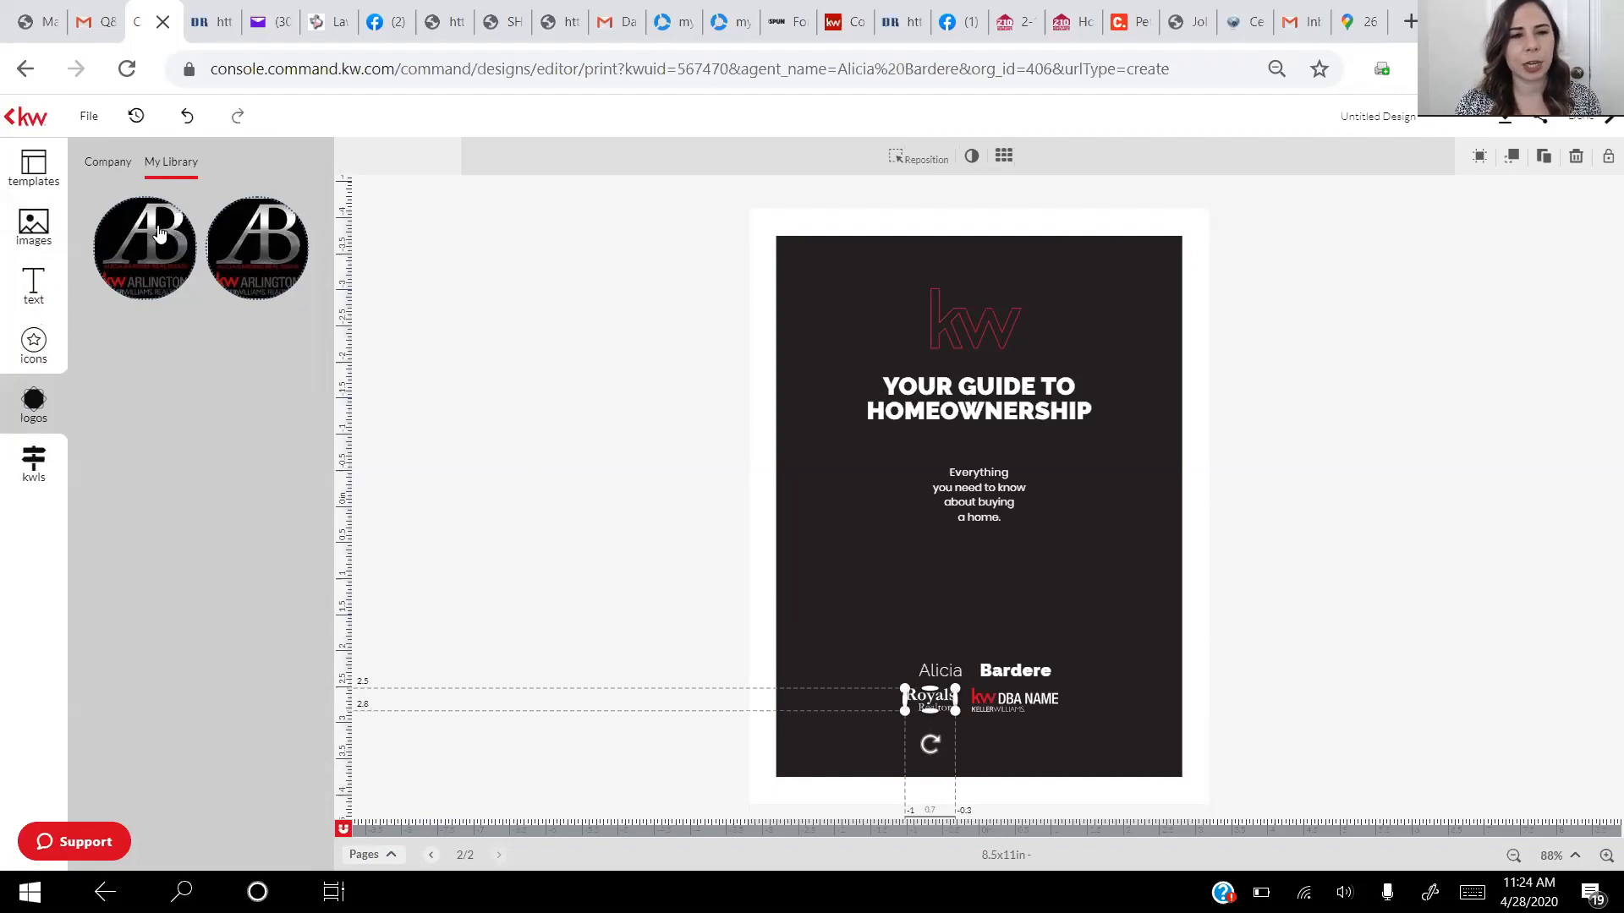
click(274, 247)
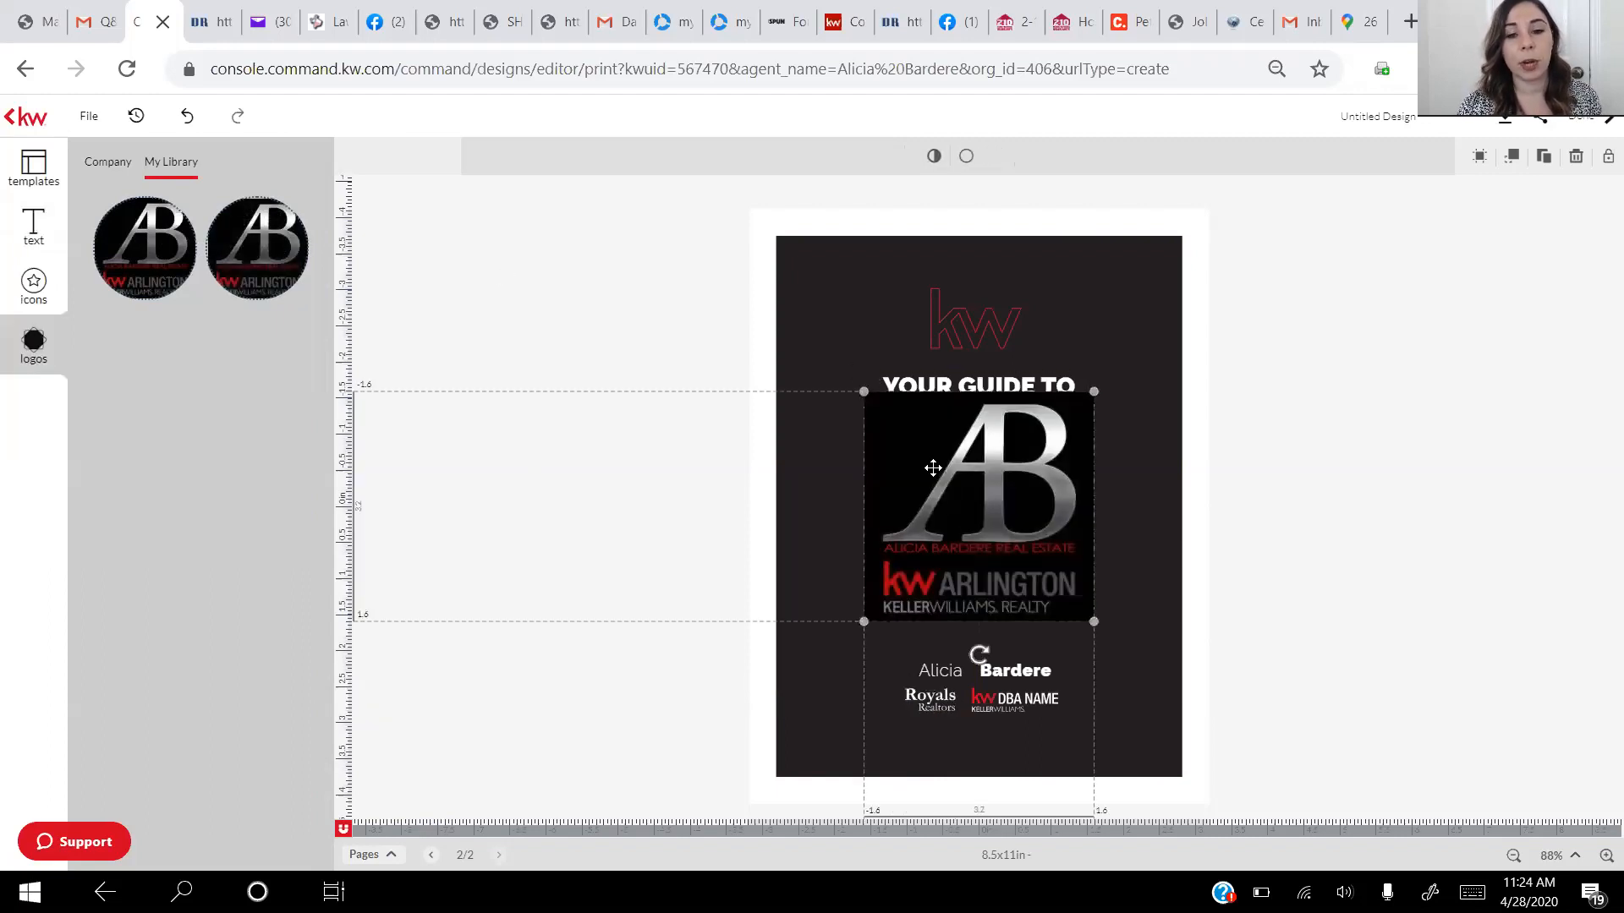
key(Delete)
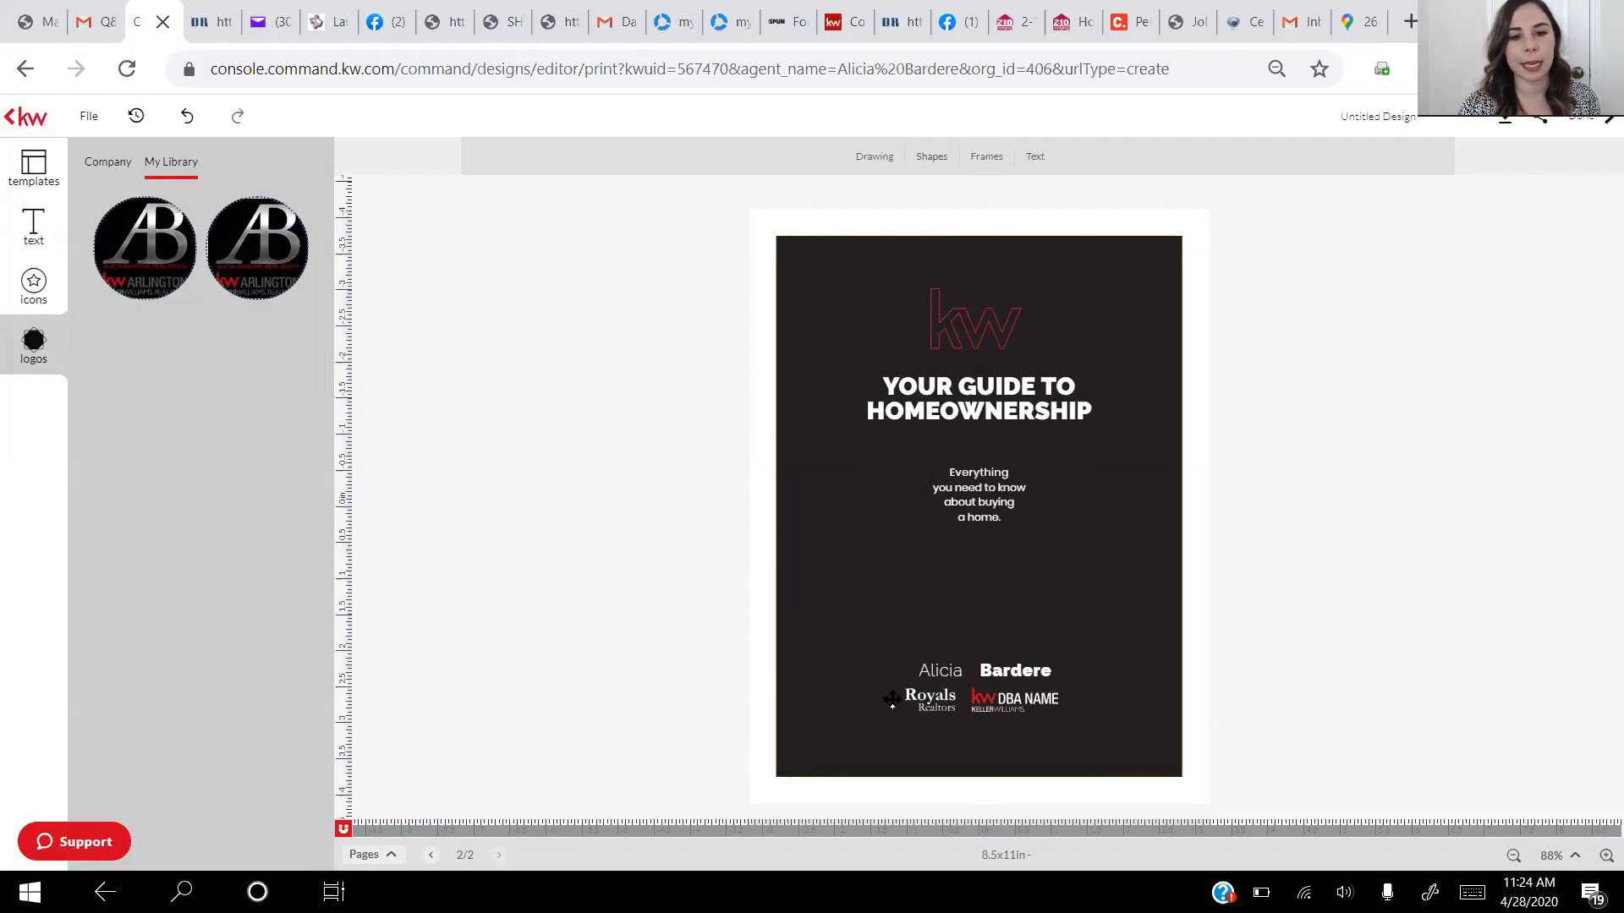
Add the second logo from the personal library to the cover and shrink it to about 1.7 inches
click(930, 698)
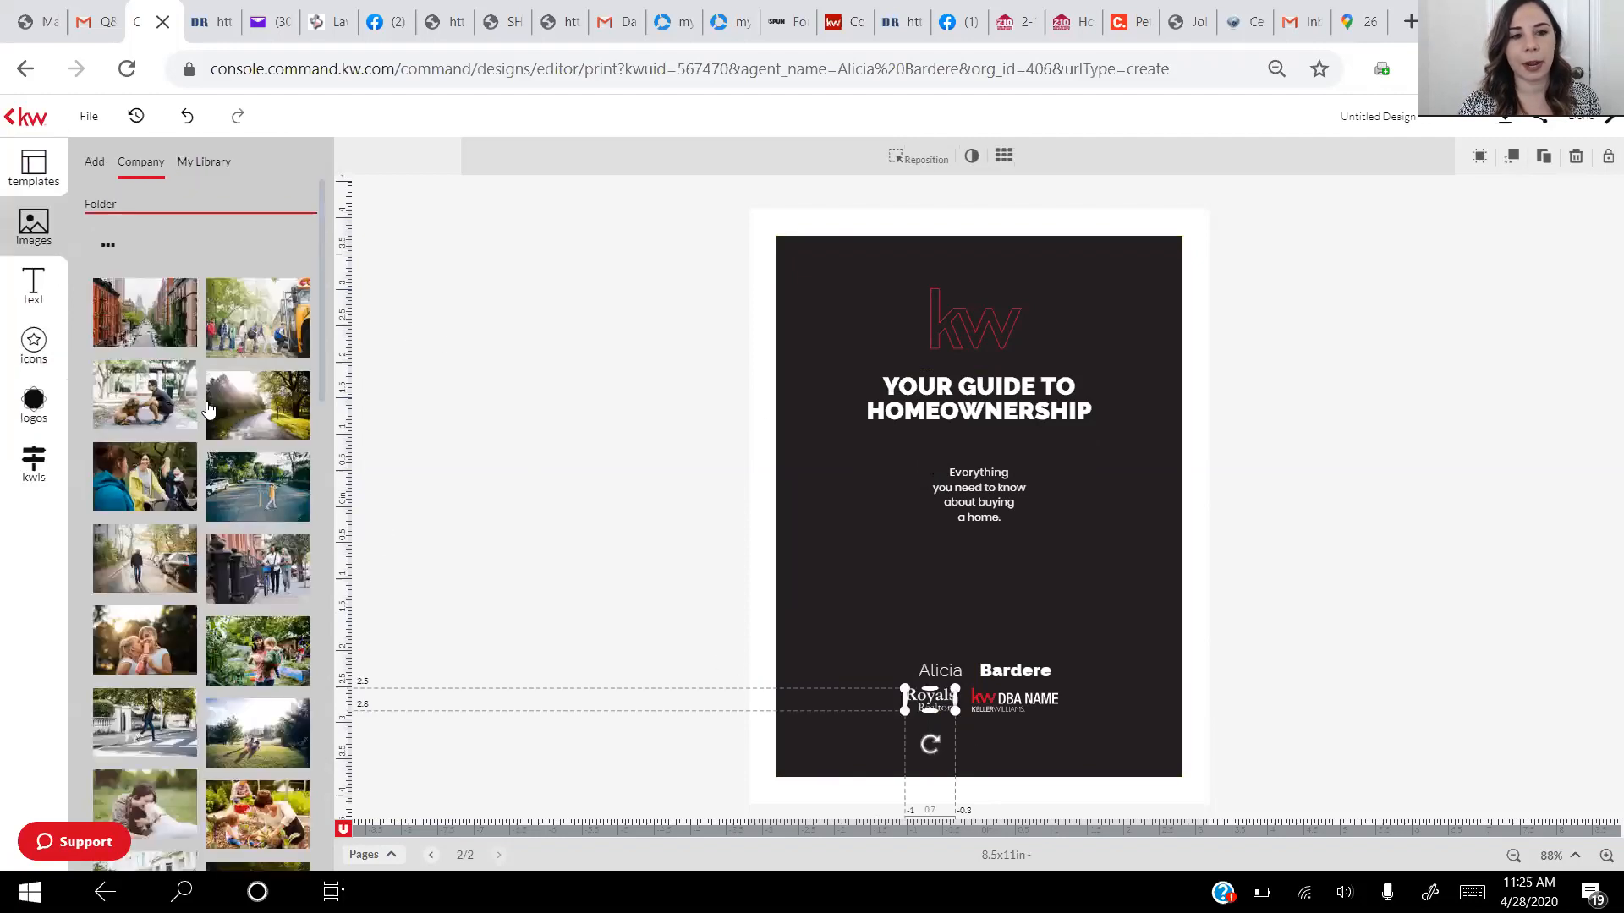
click(33, 400)
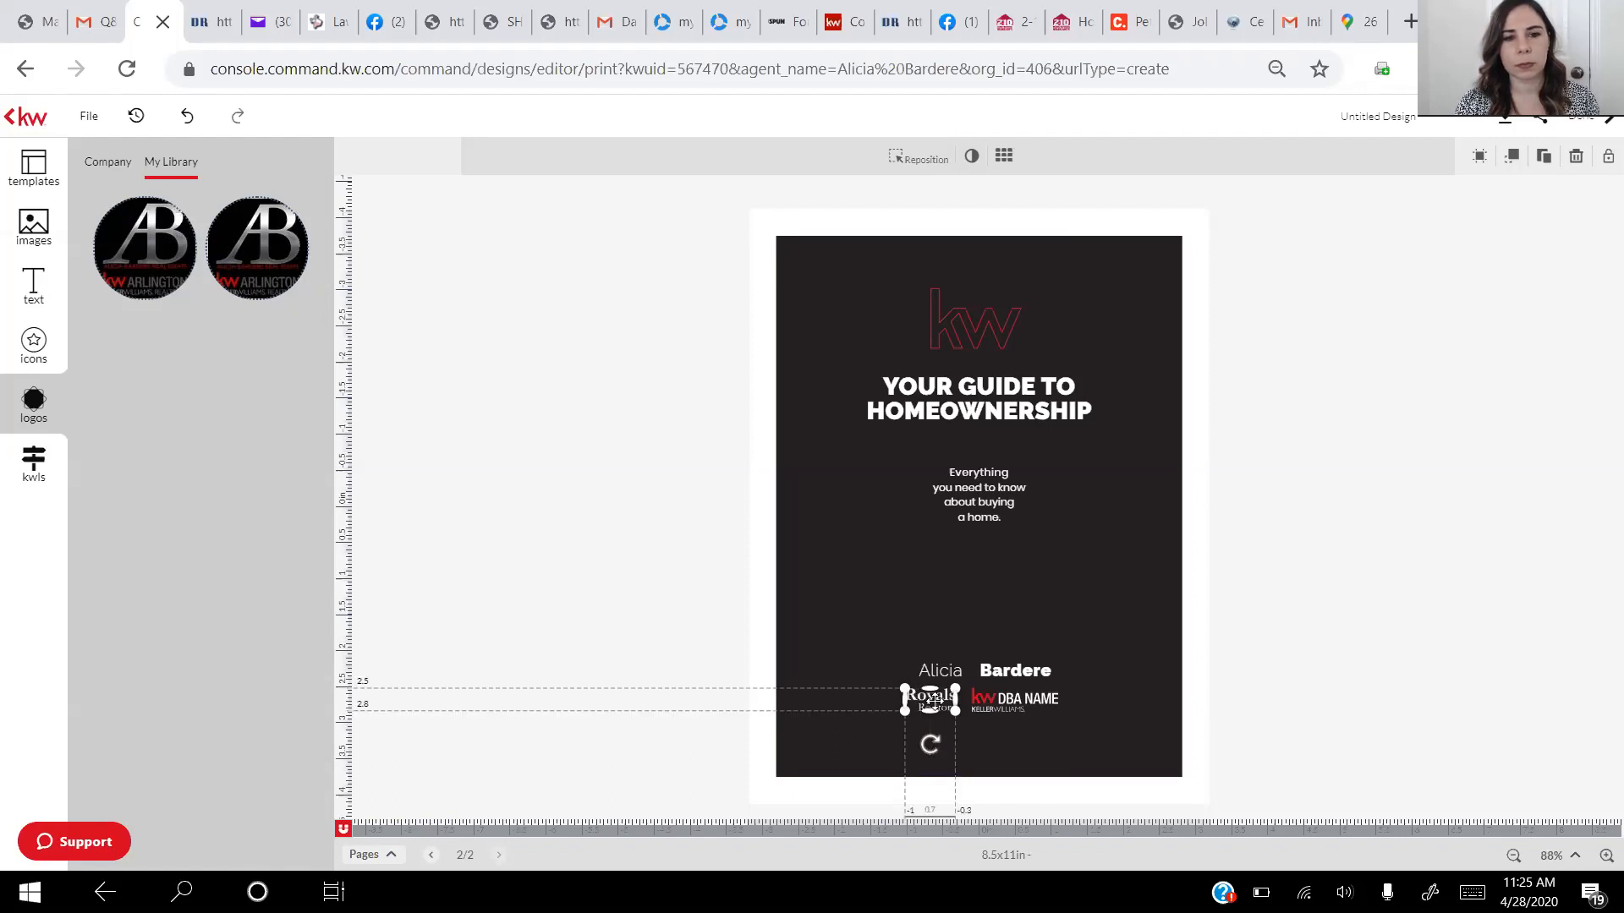
click(1063, 729)
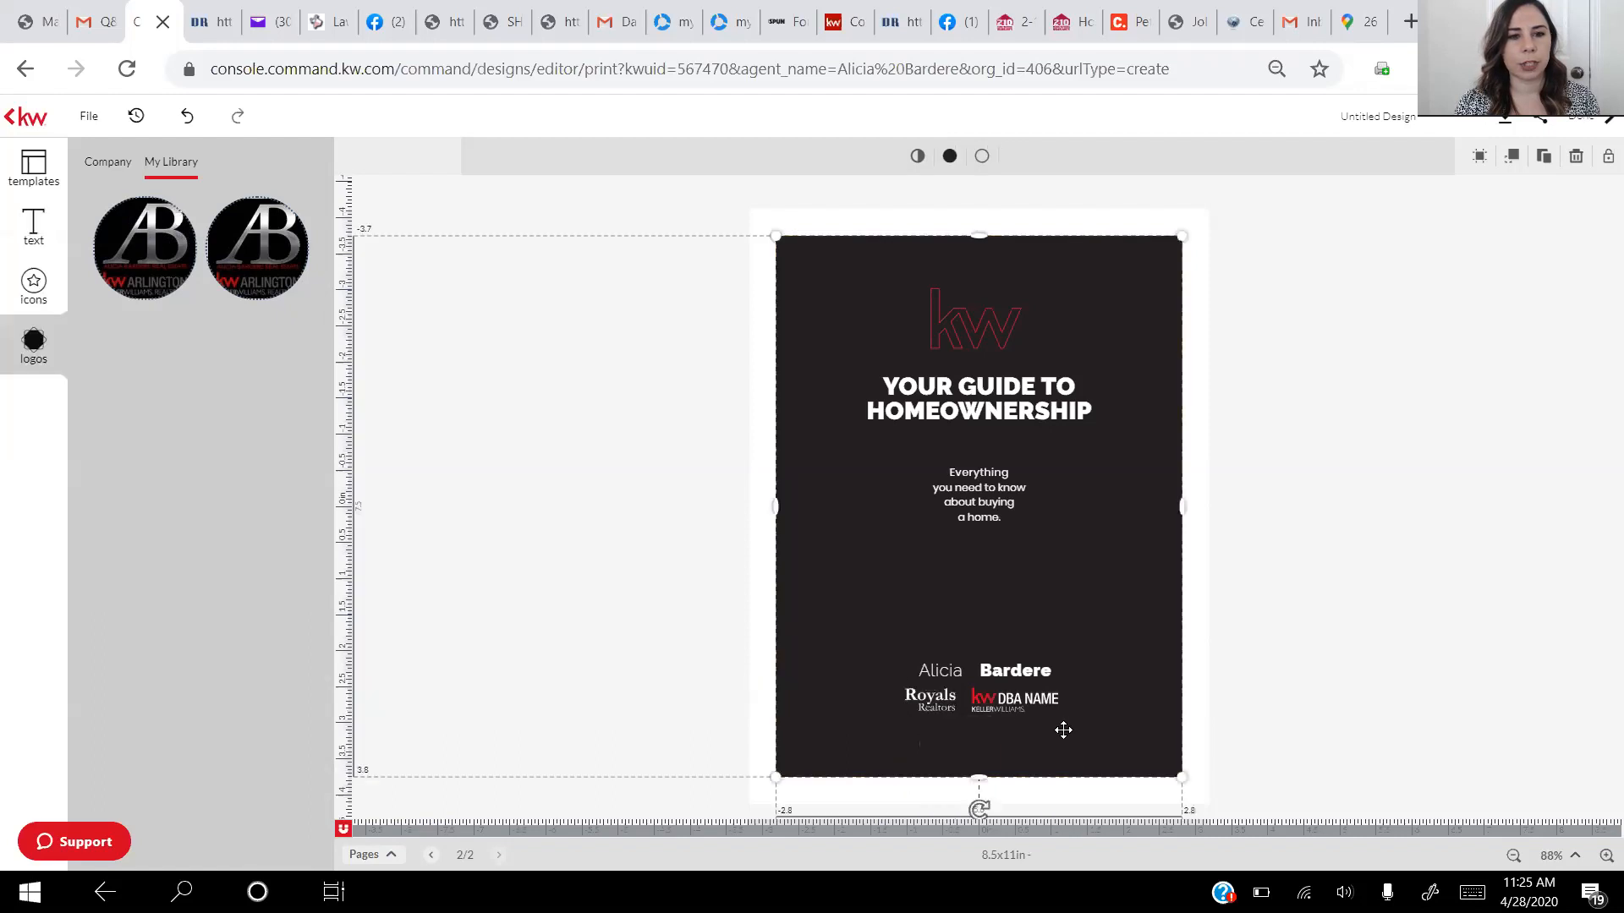
click(922, 693)
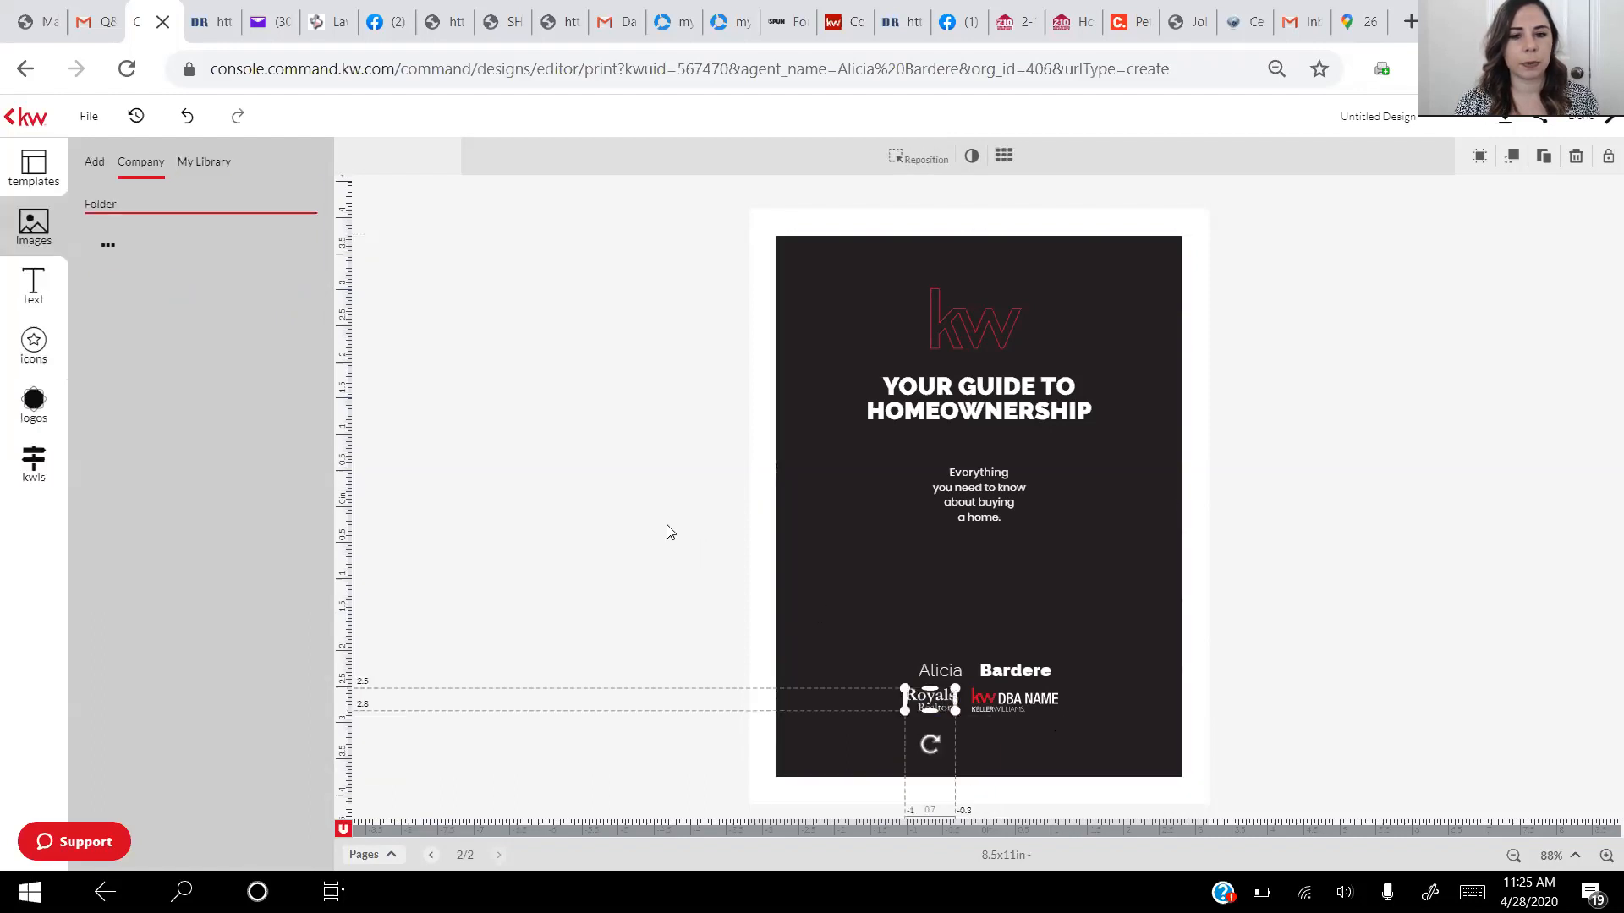
click(53, 403)
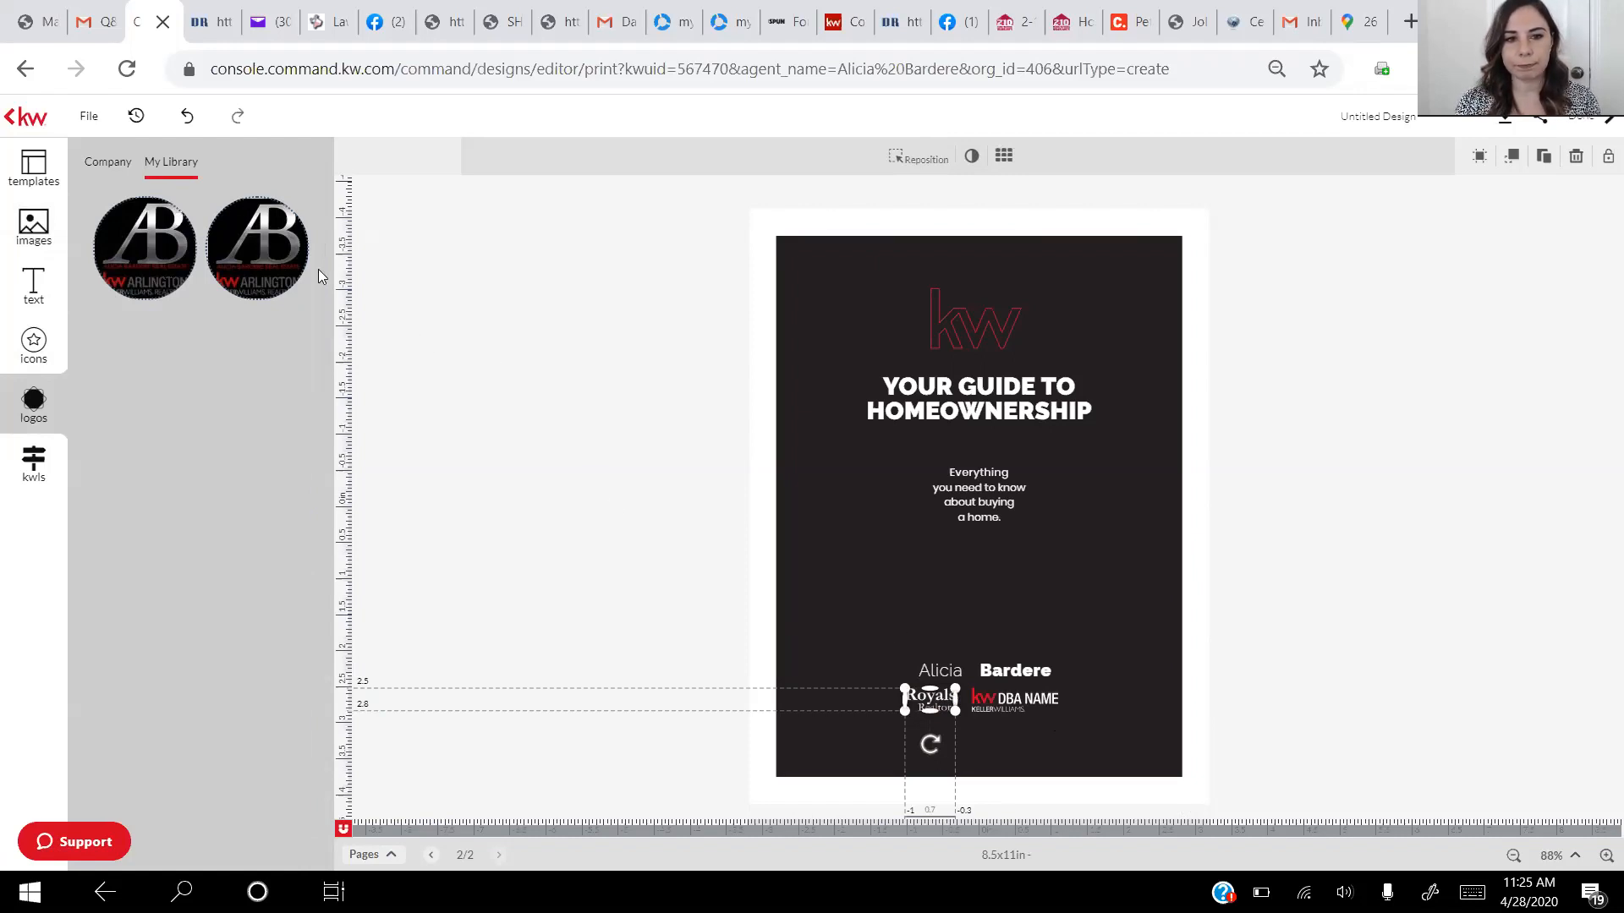
click(250, 247)
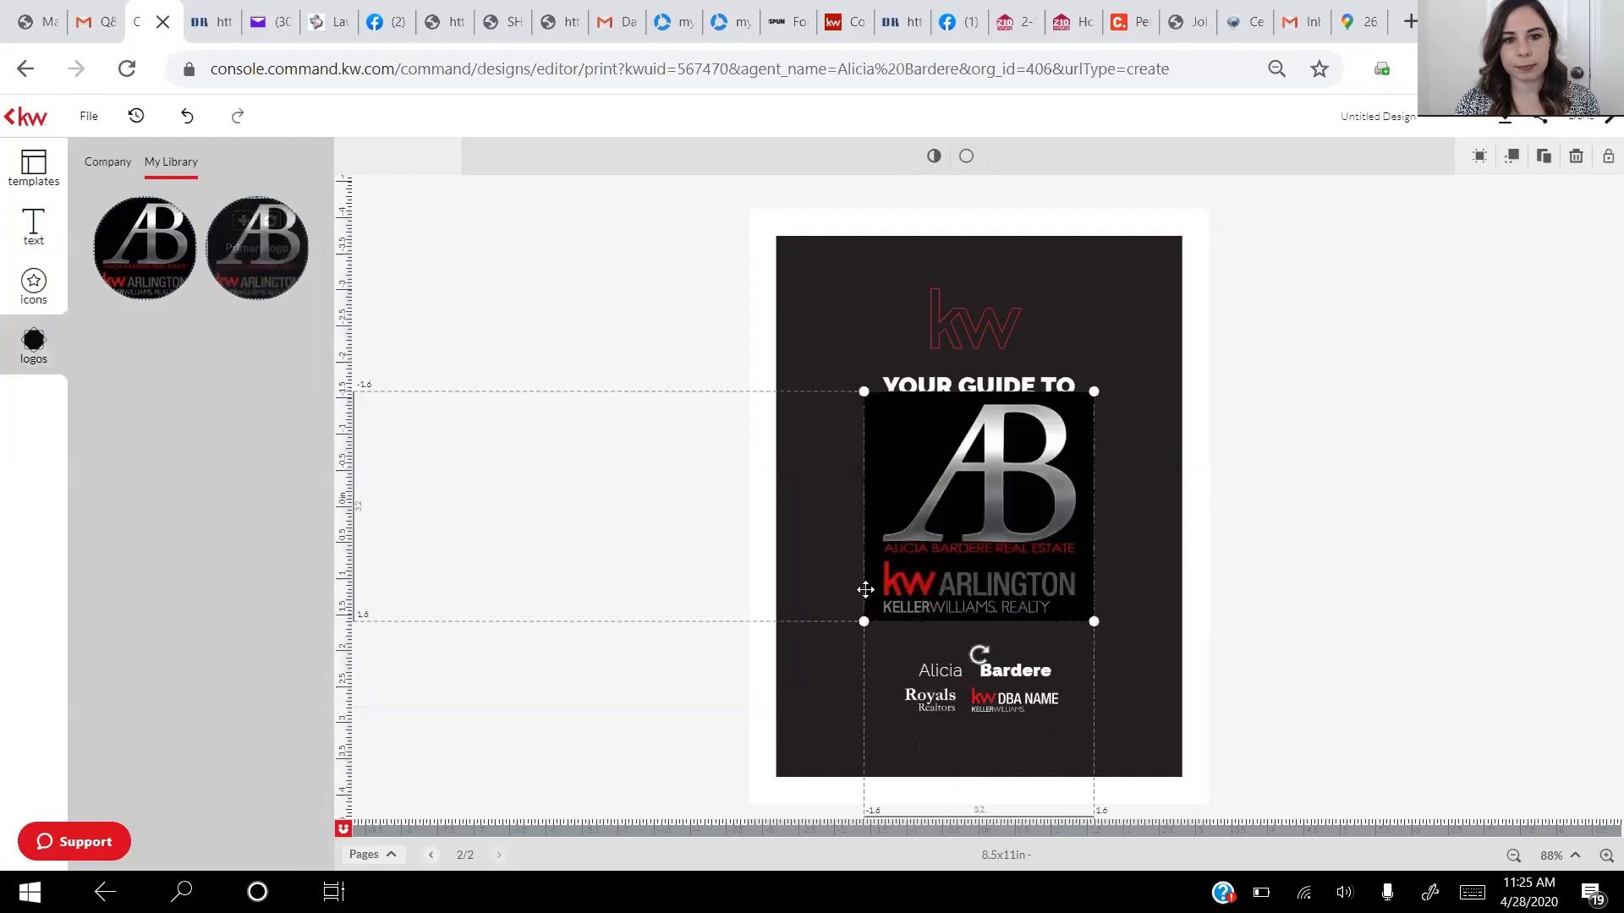
drag(1094, 392, 983, 584)
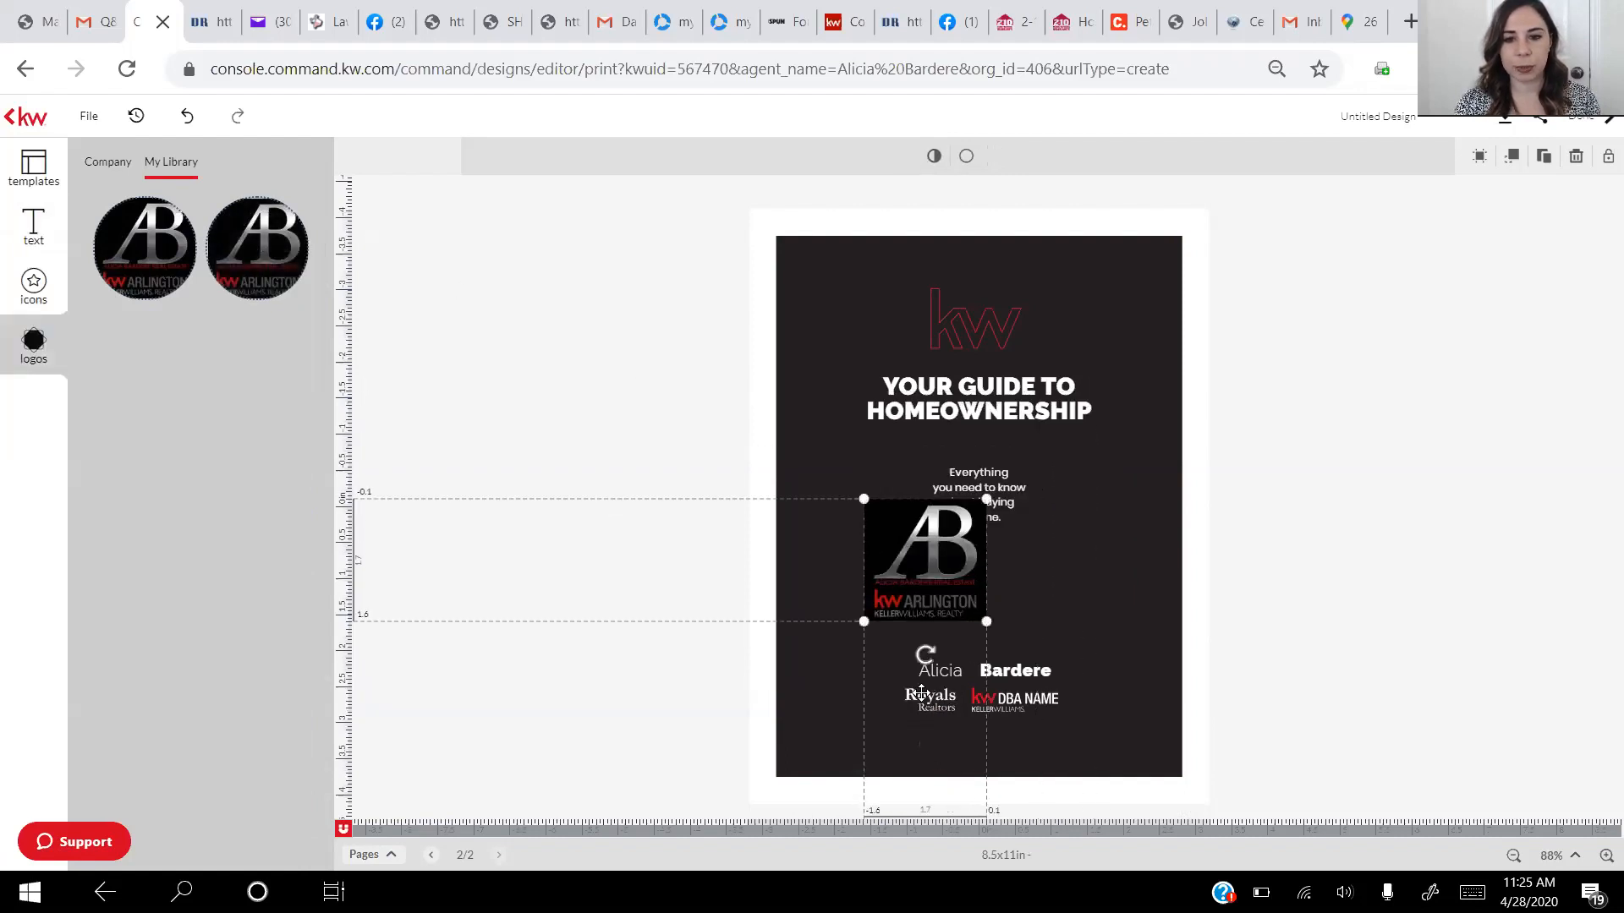
Delete the Royals Realtors logo and the image placeholder beneath it from the cover page
click(927, 696)
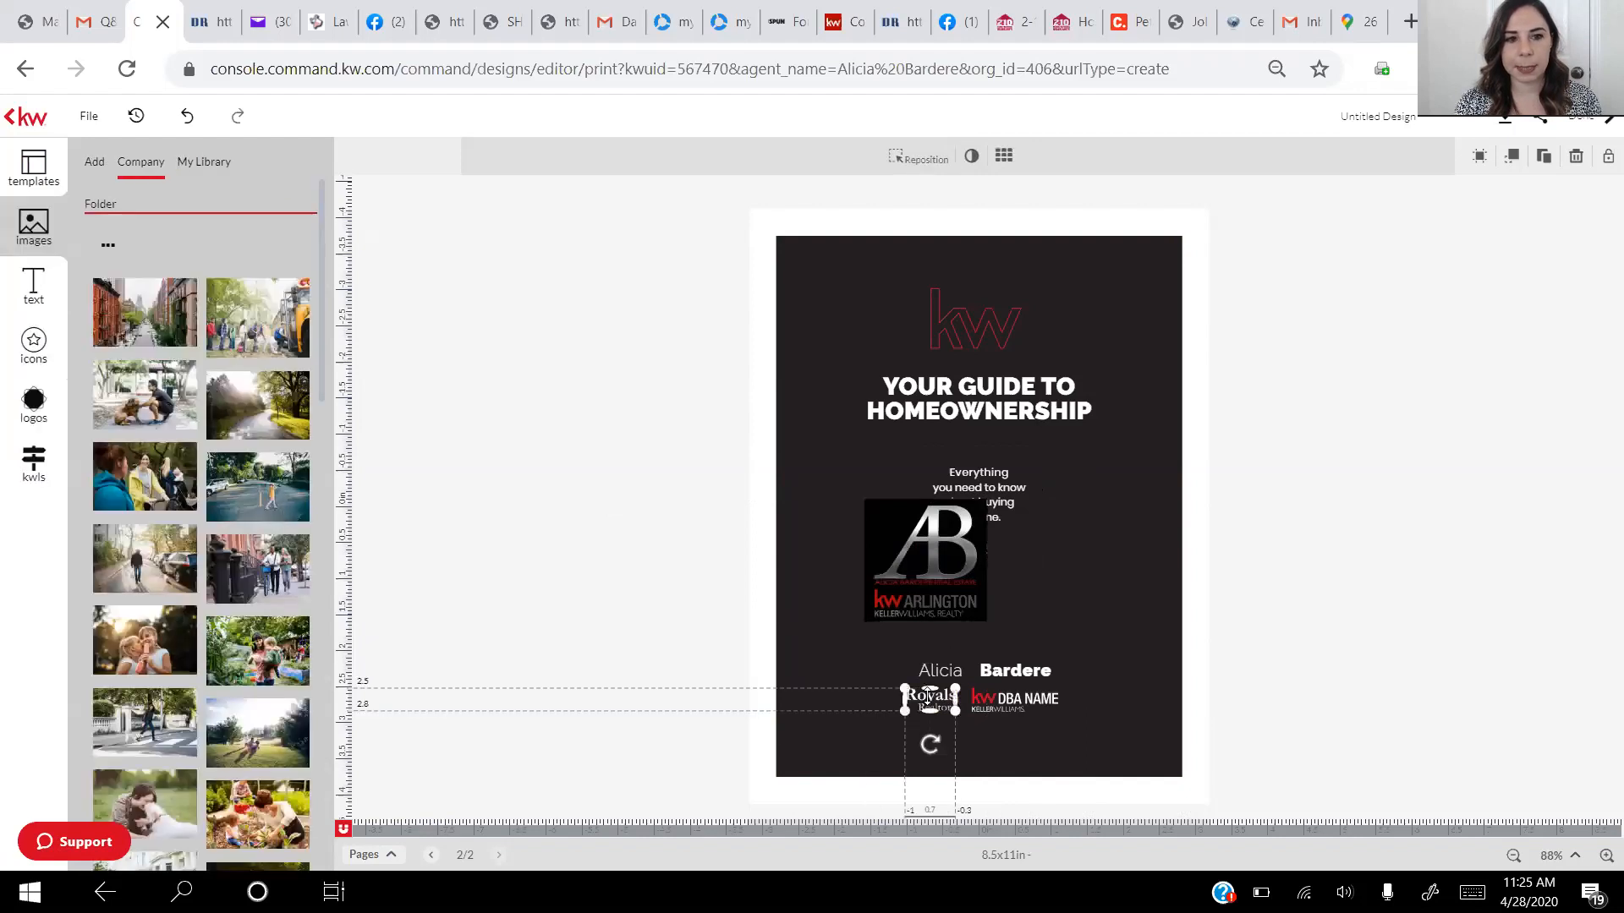
key(Delete)
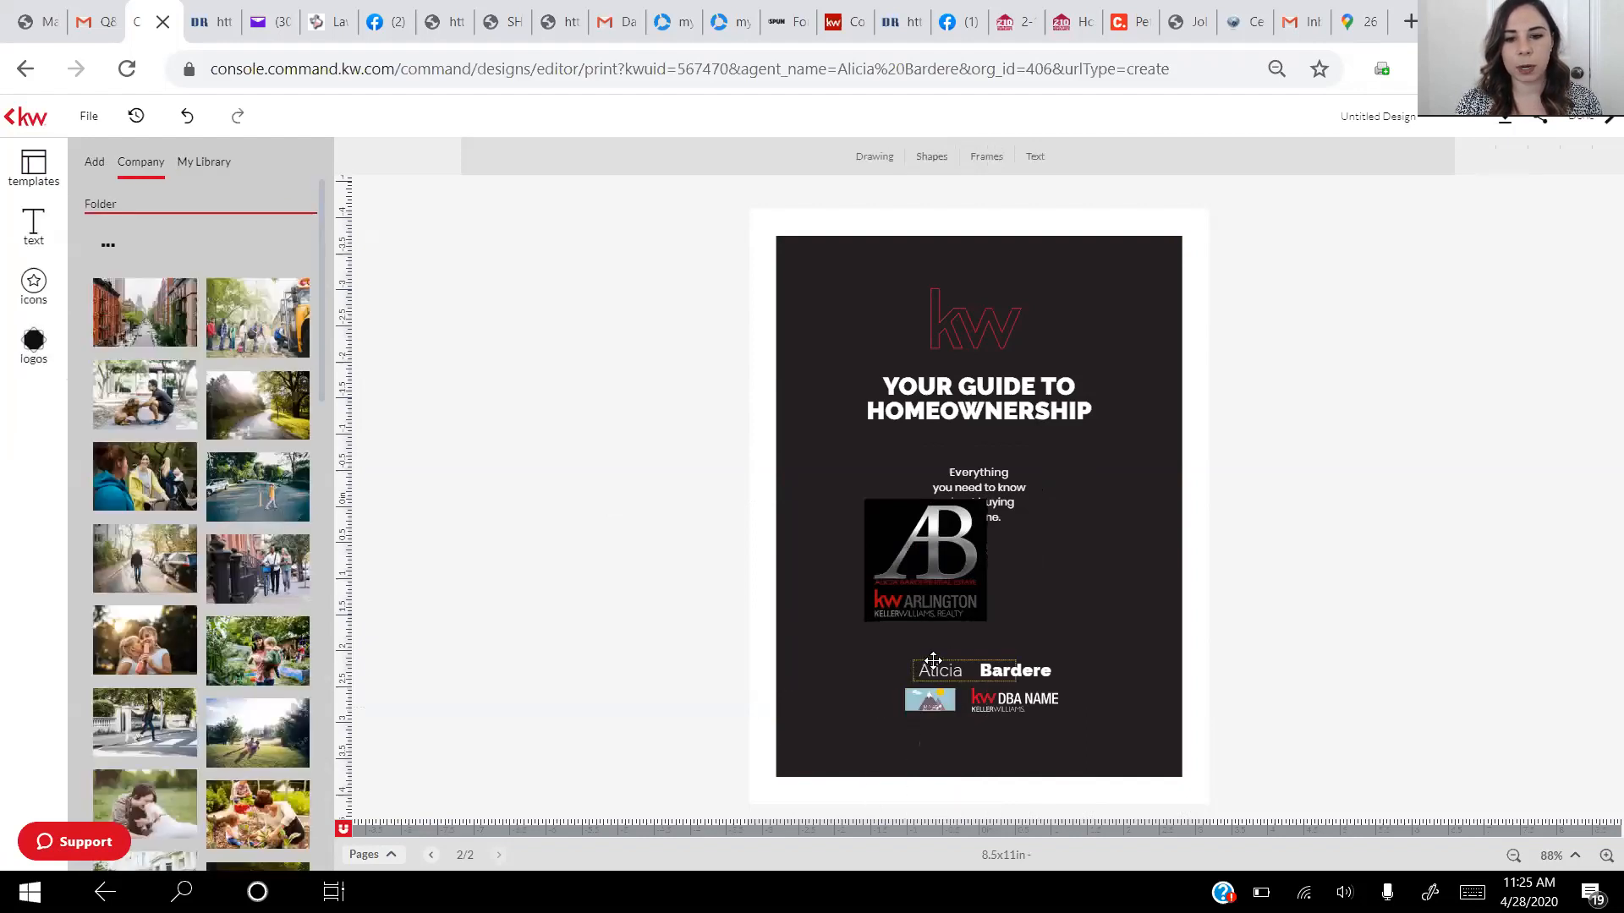
click(915, 704)
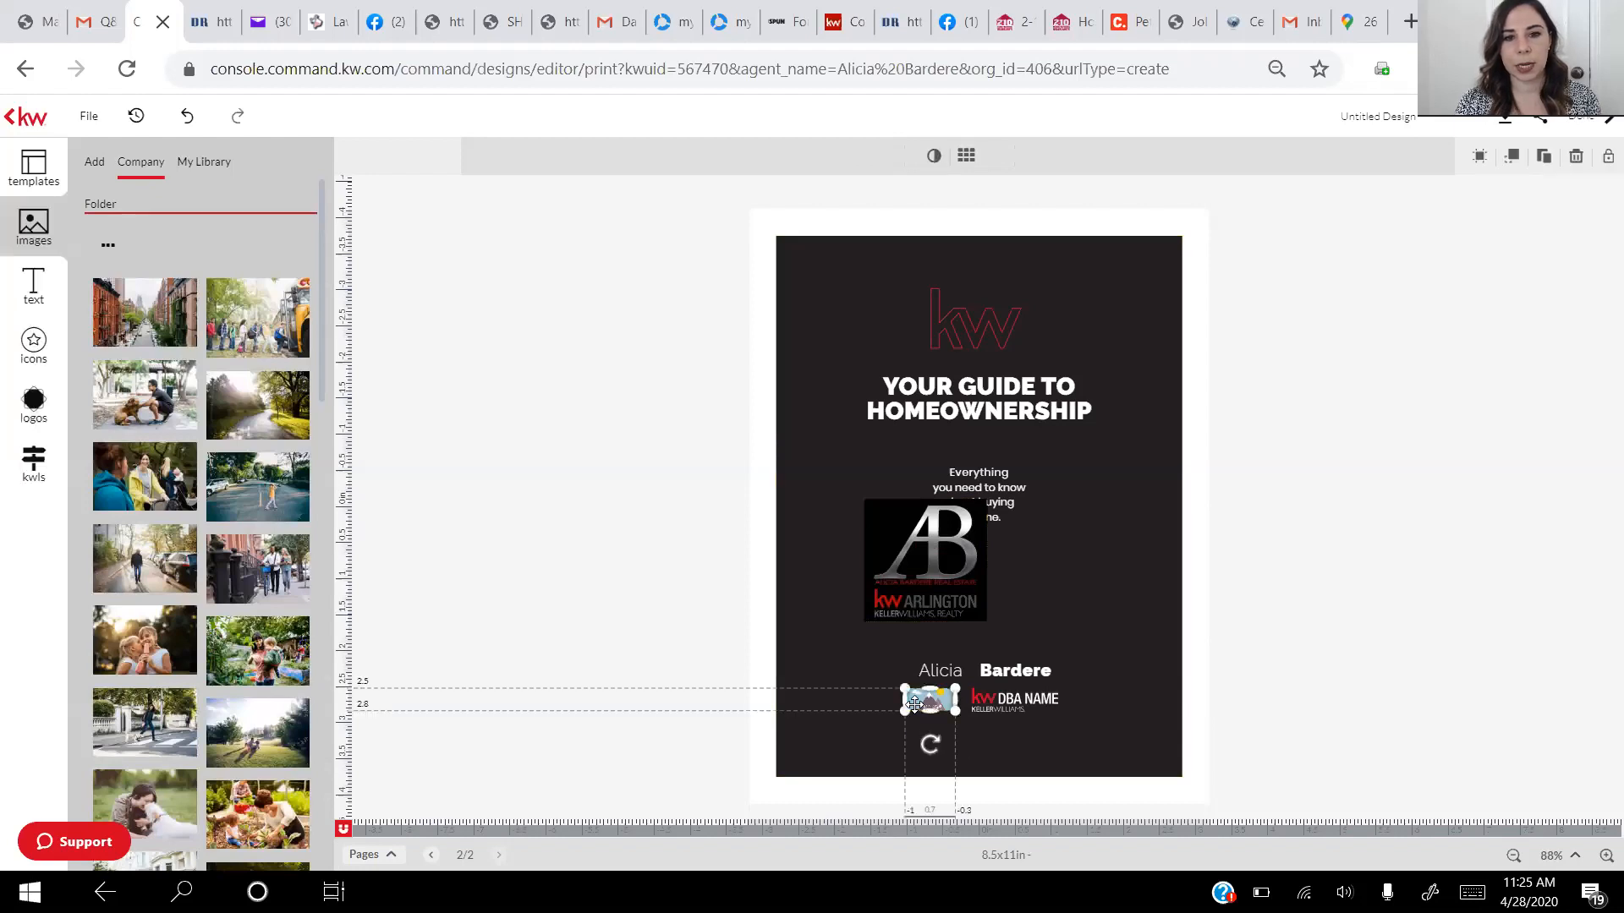
key(Delete)
Place the agent's logo beneath the first name, beside the KW DBA NAME logo, and shrink it to about 0.6 inch
drag(941, 590, 927, 771)
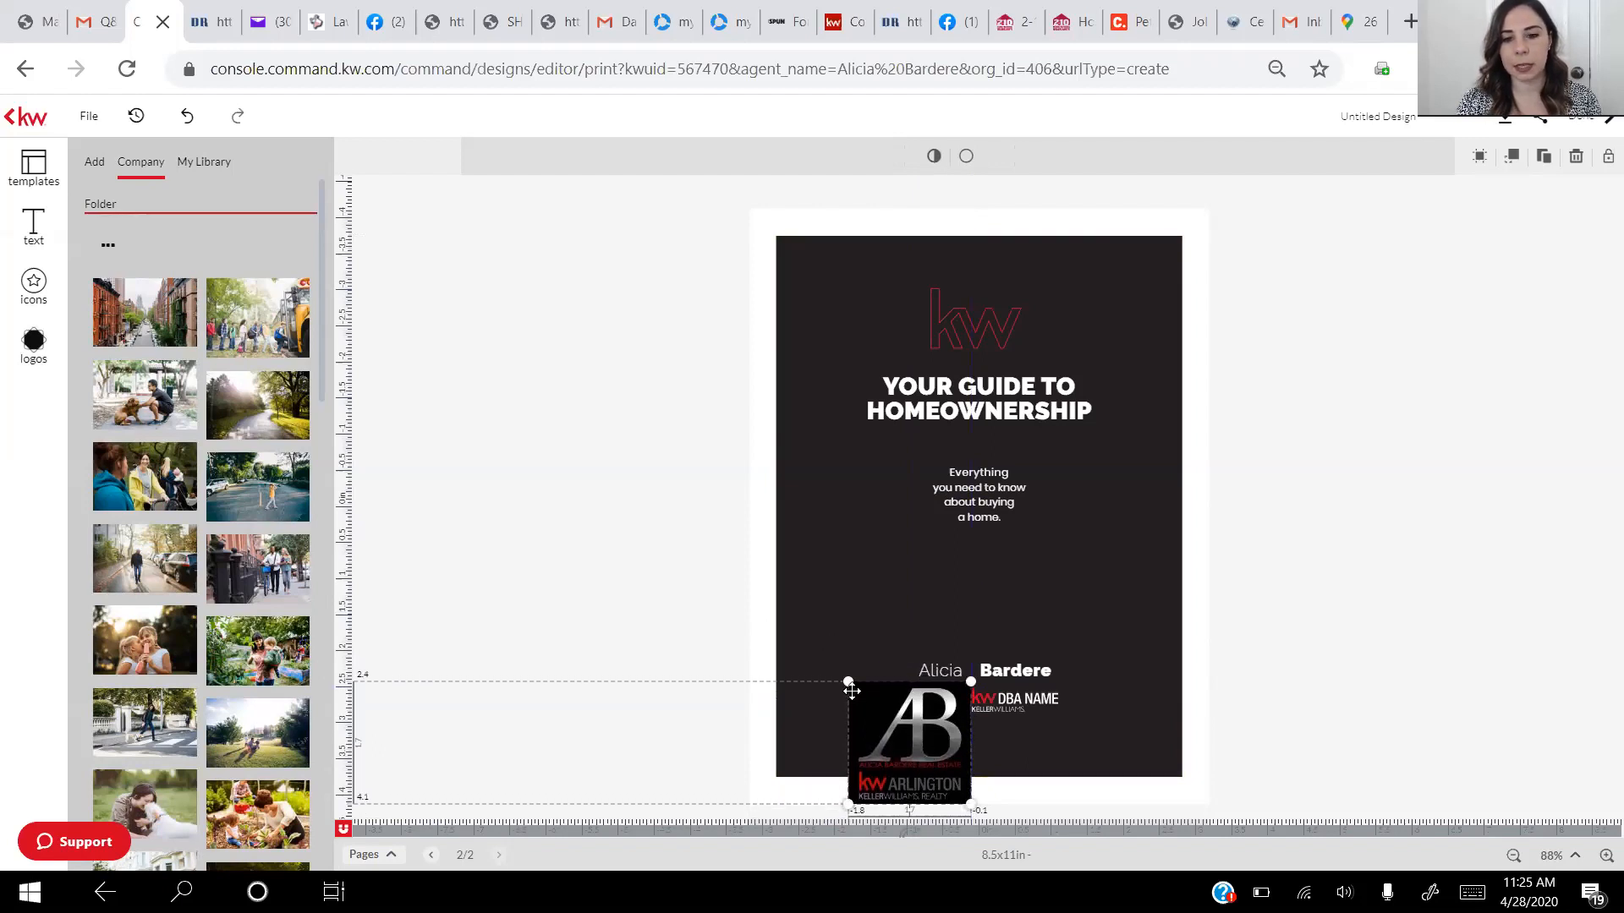
drag(848, 681, 890, 793)
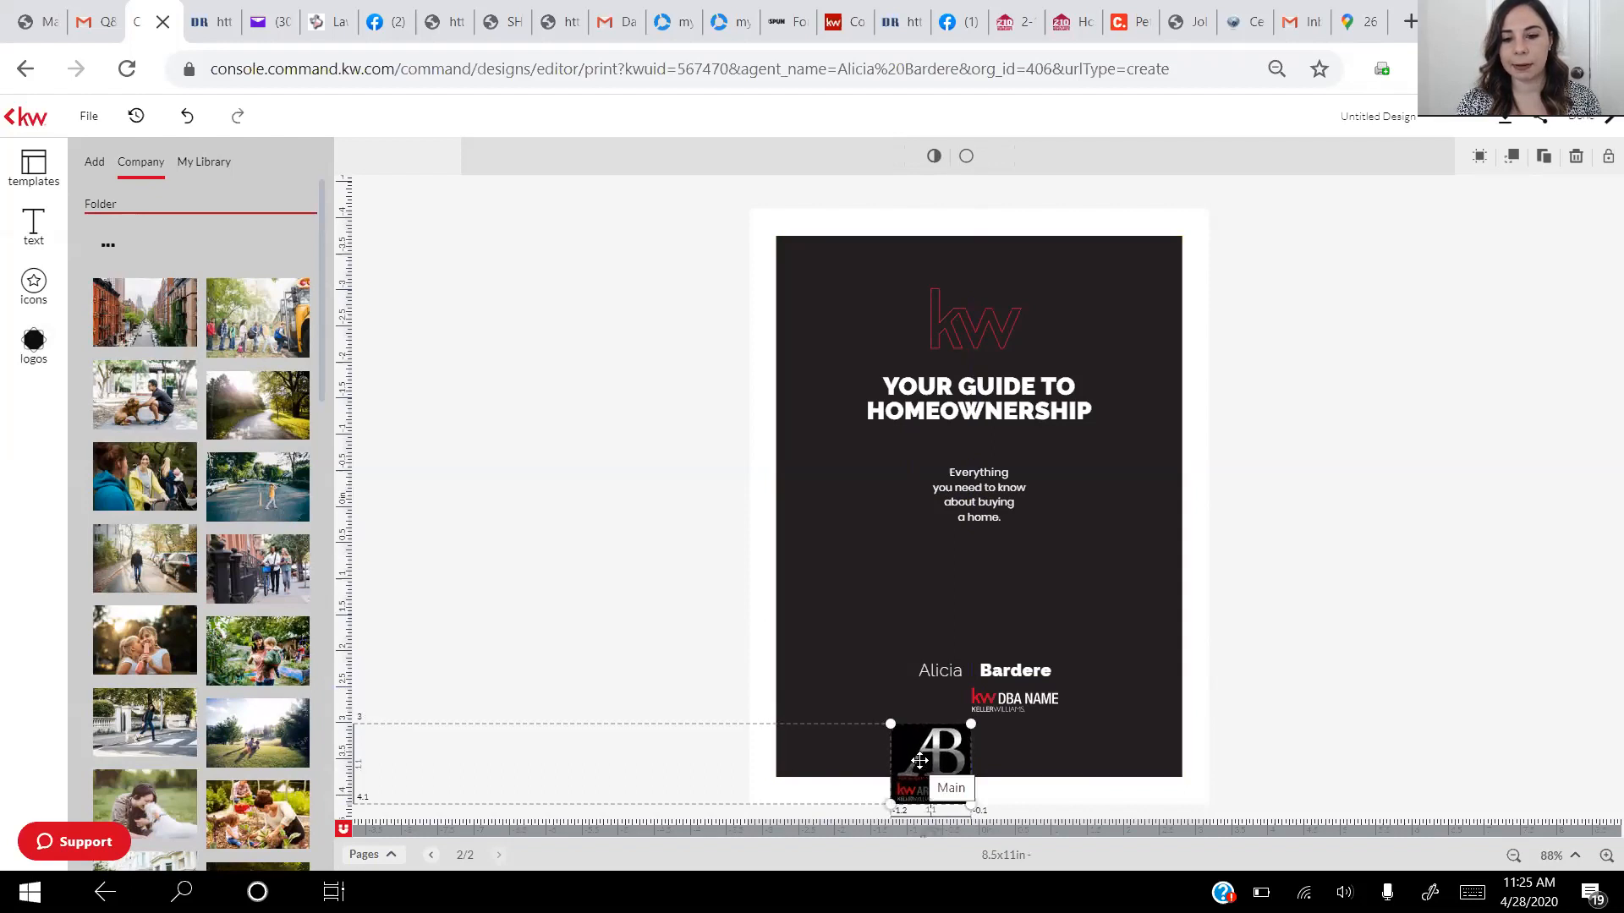
drag(924, 730, 928, 696)
drag(889, 761, 925, 682)
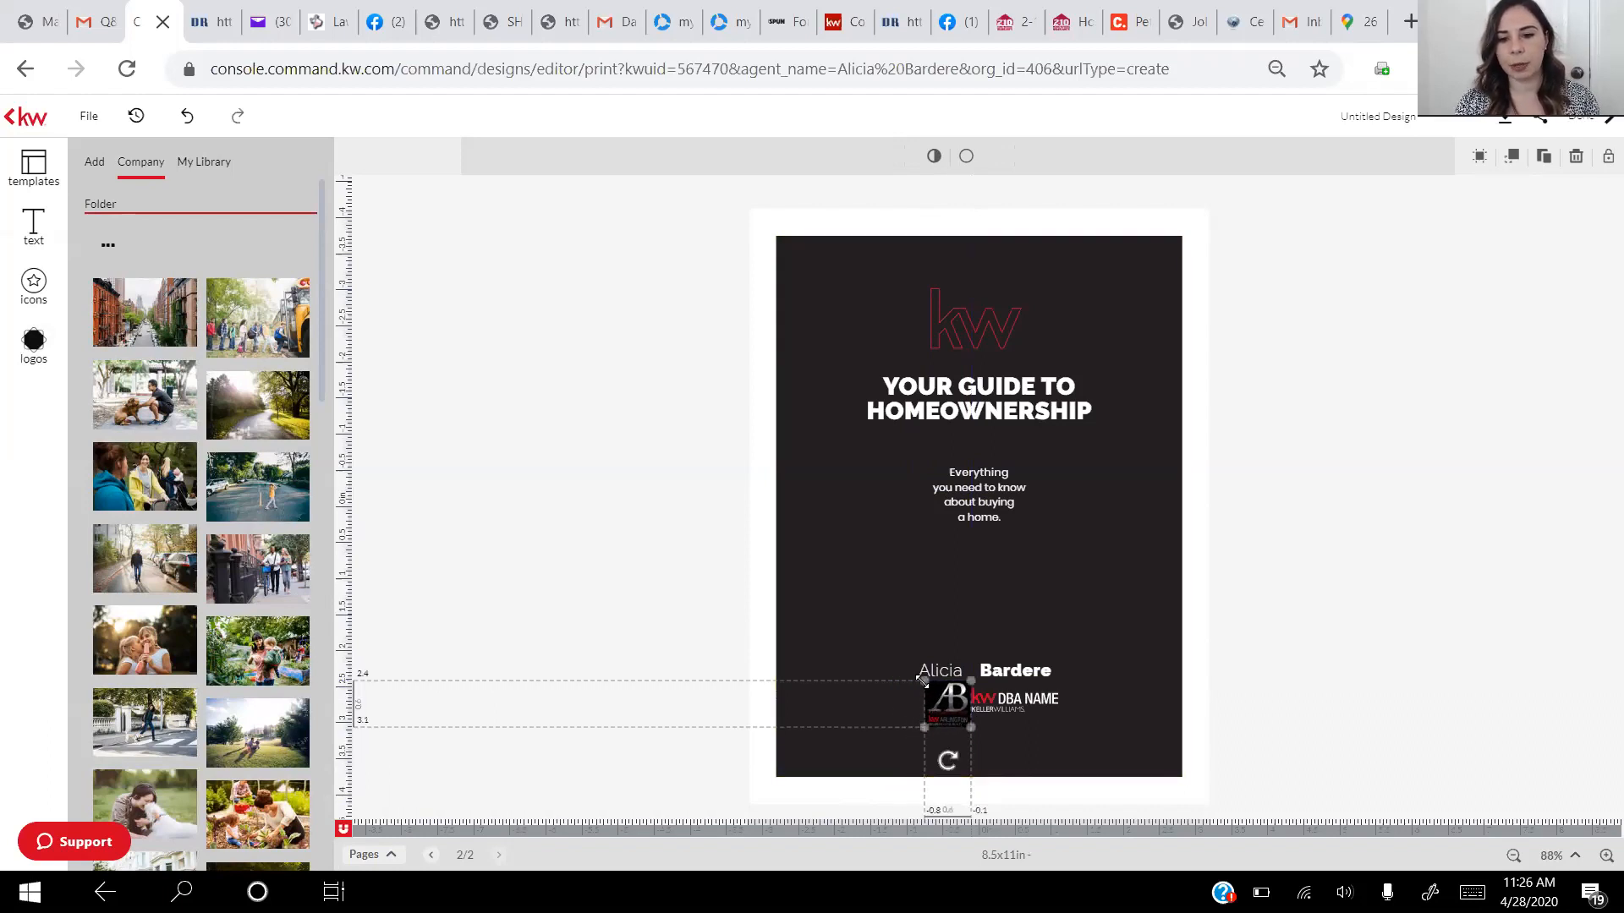
Select the KW DBA NAME logo on the cover and open the KW folder of the company logos
click(1039, 700)
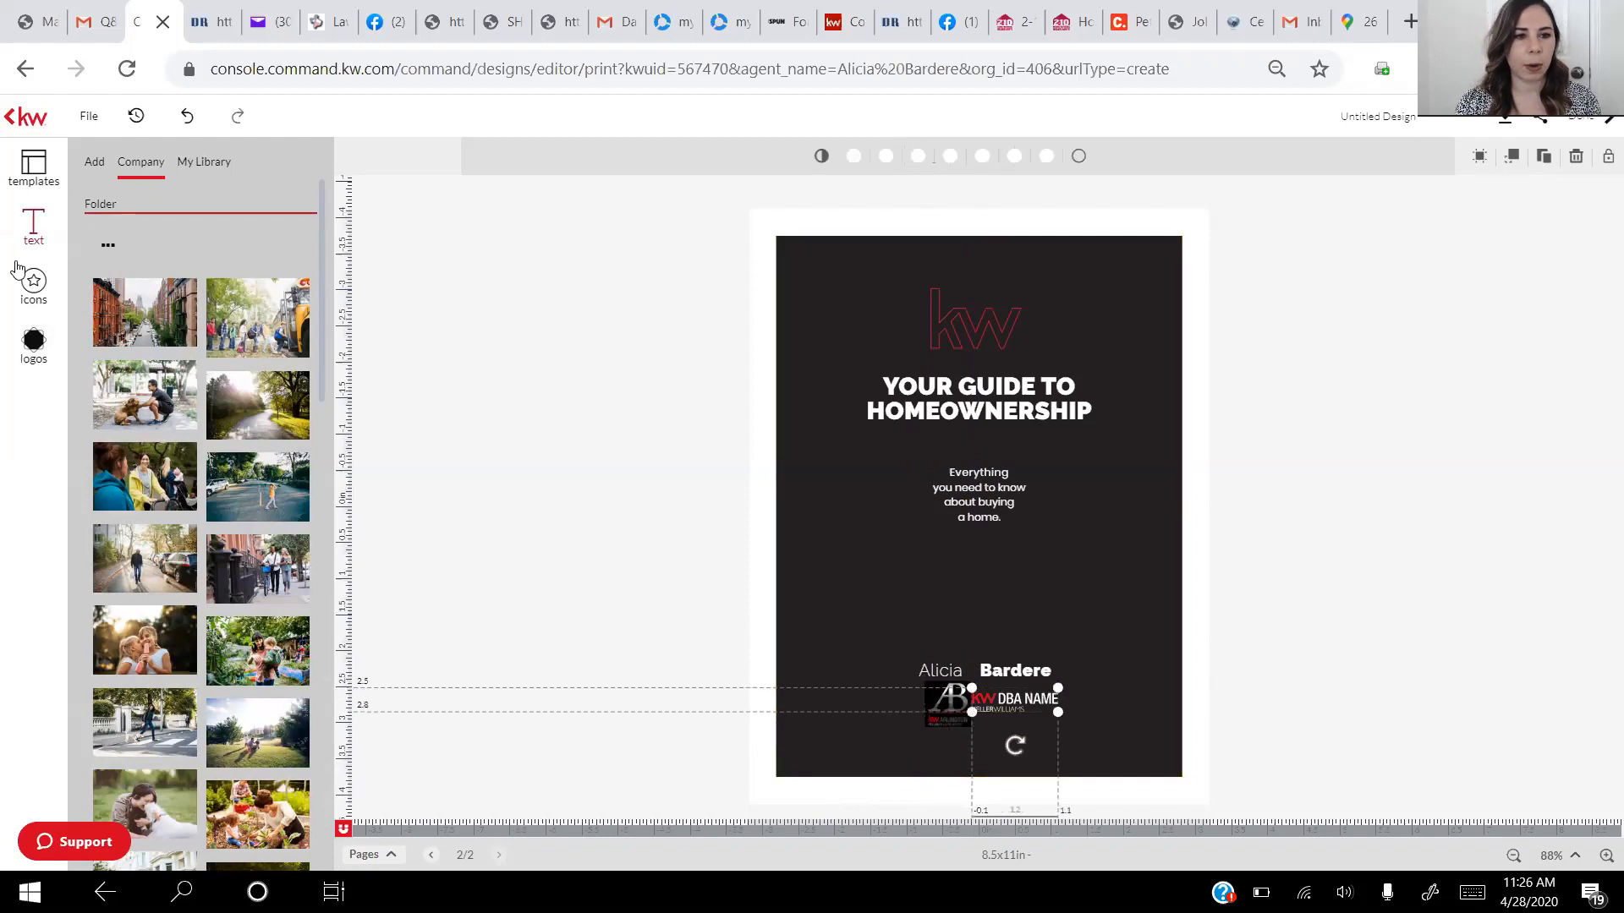
click(32, 342)
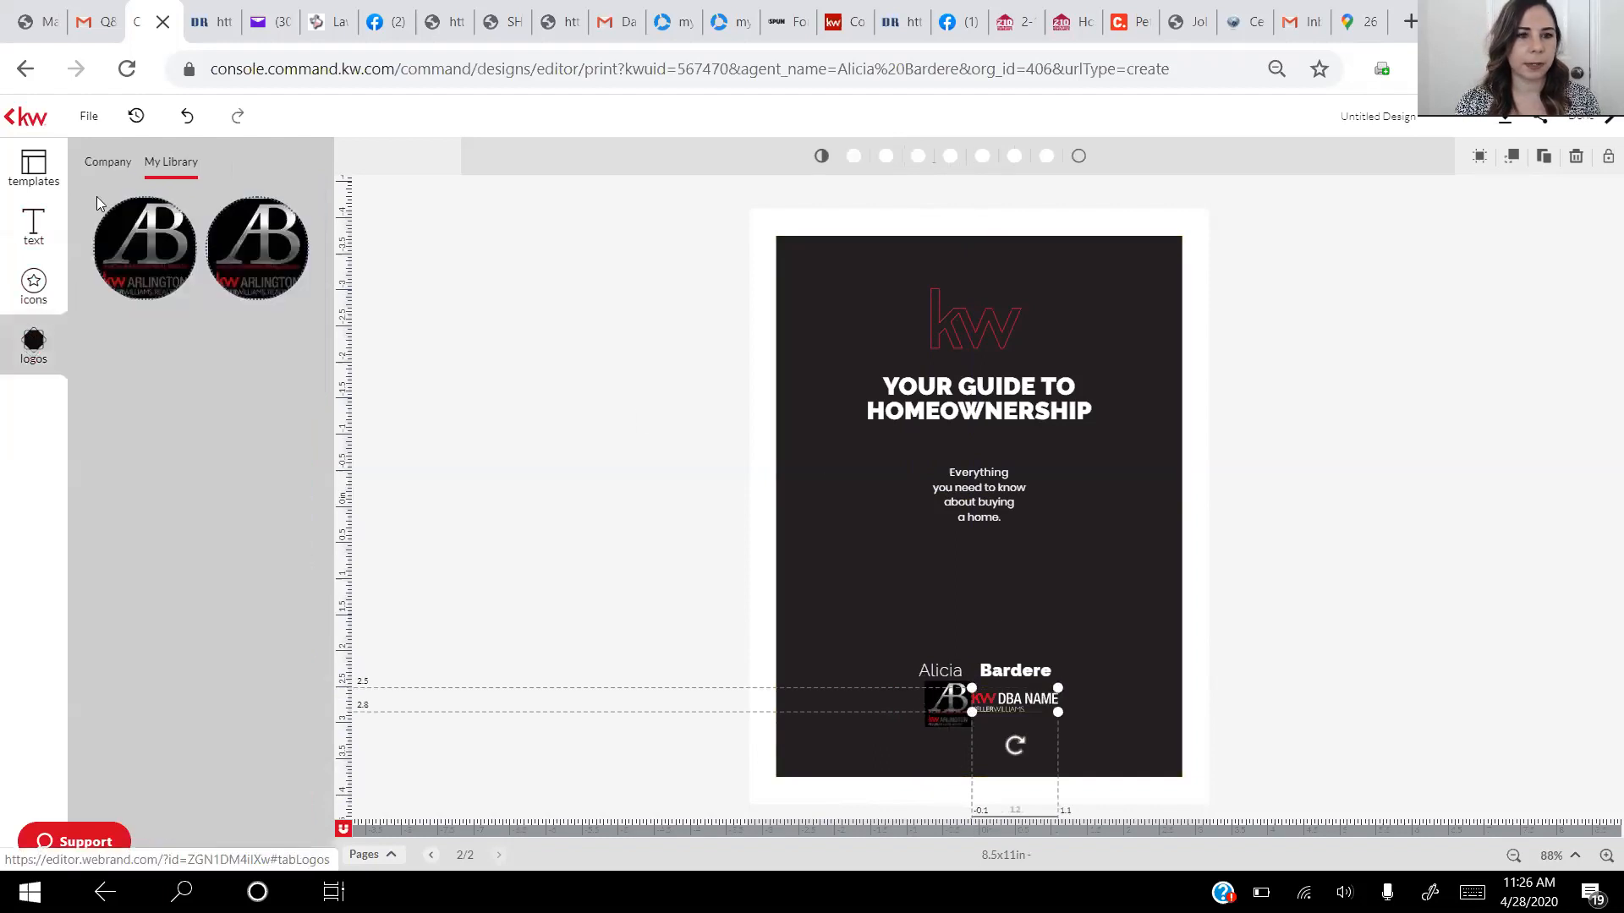
click(110, 165)
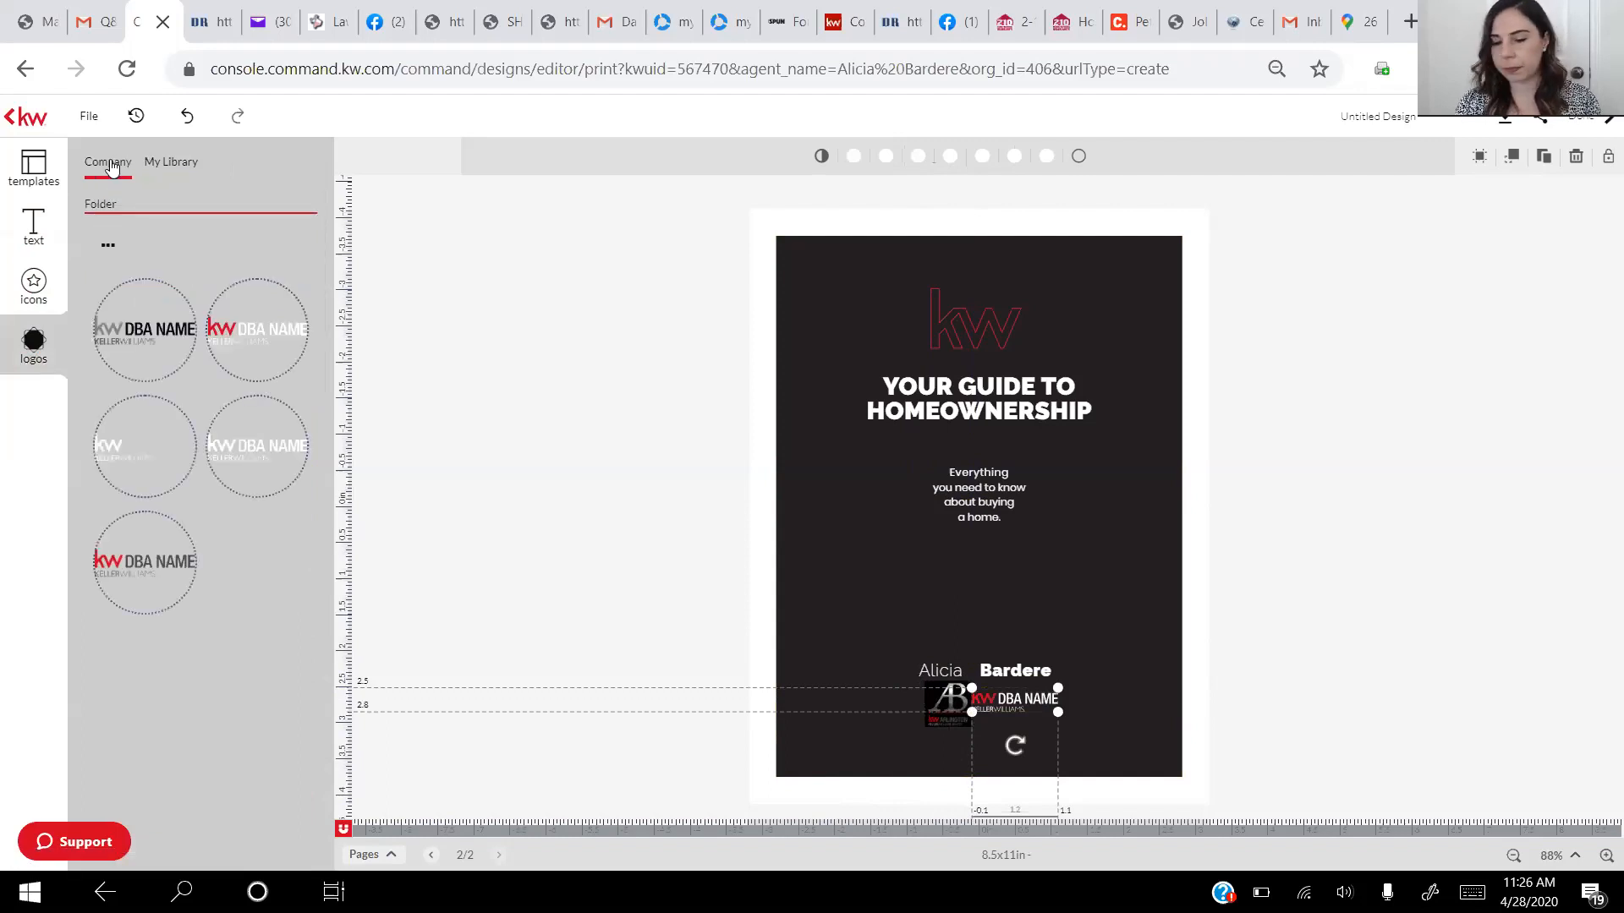
mouse_move(140, 434)
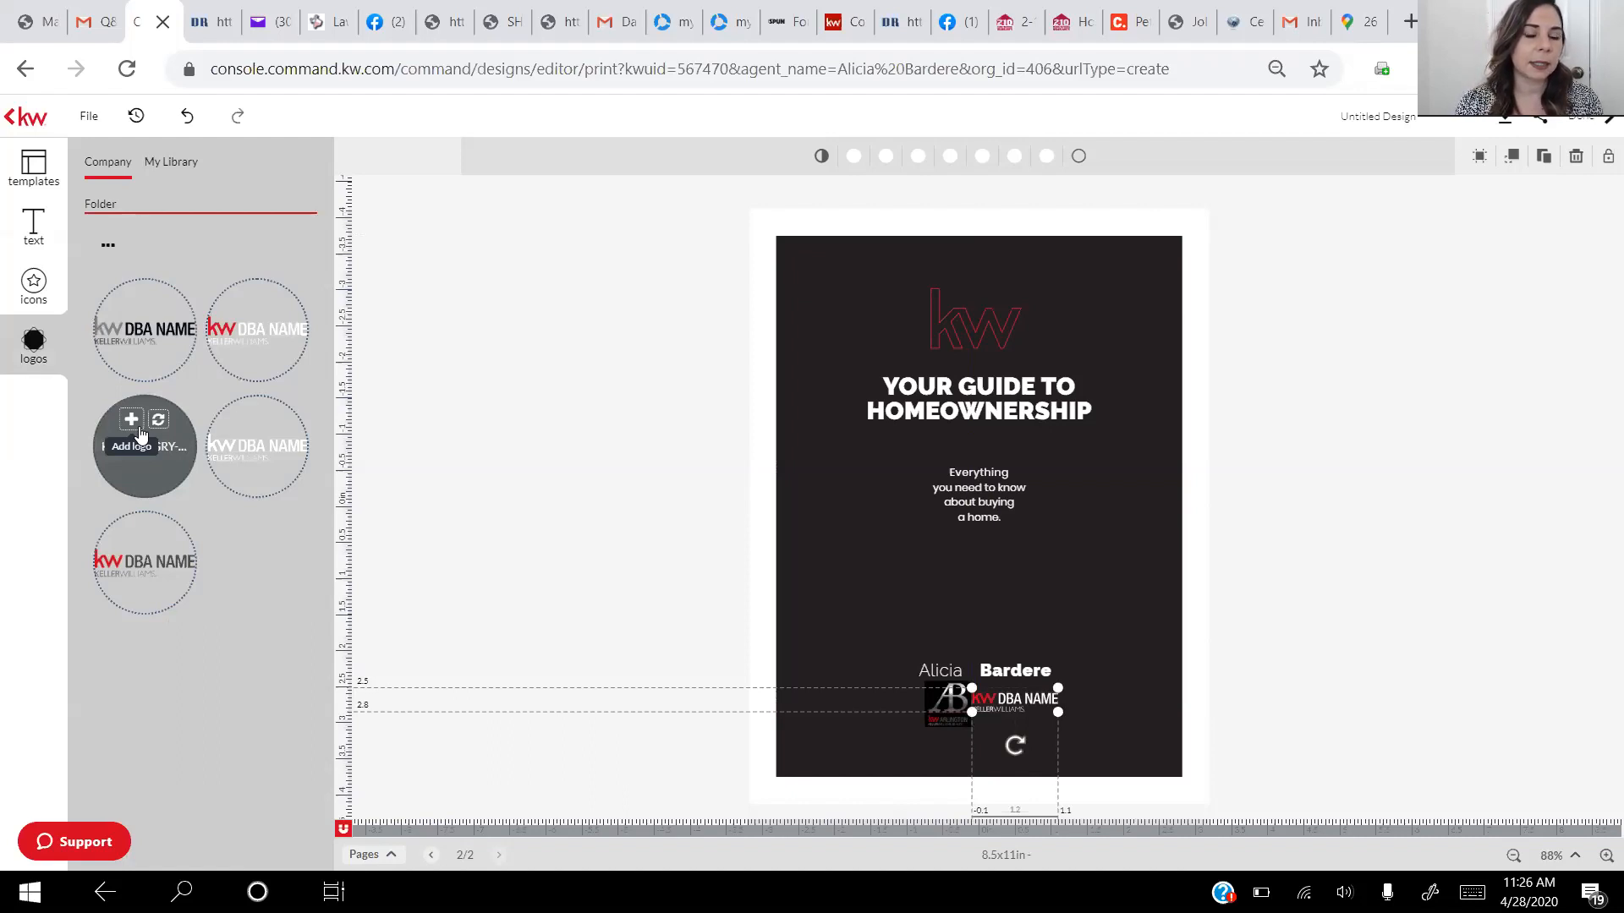
click(108, 249)
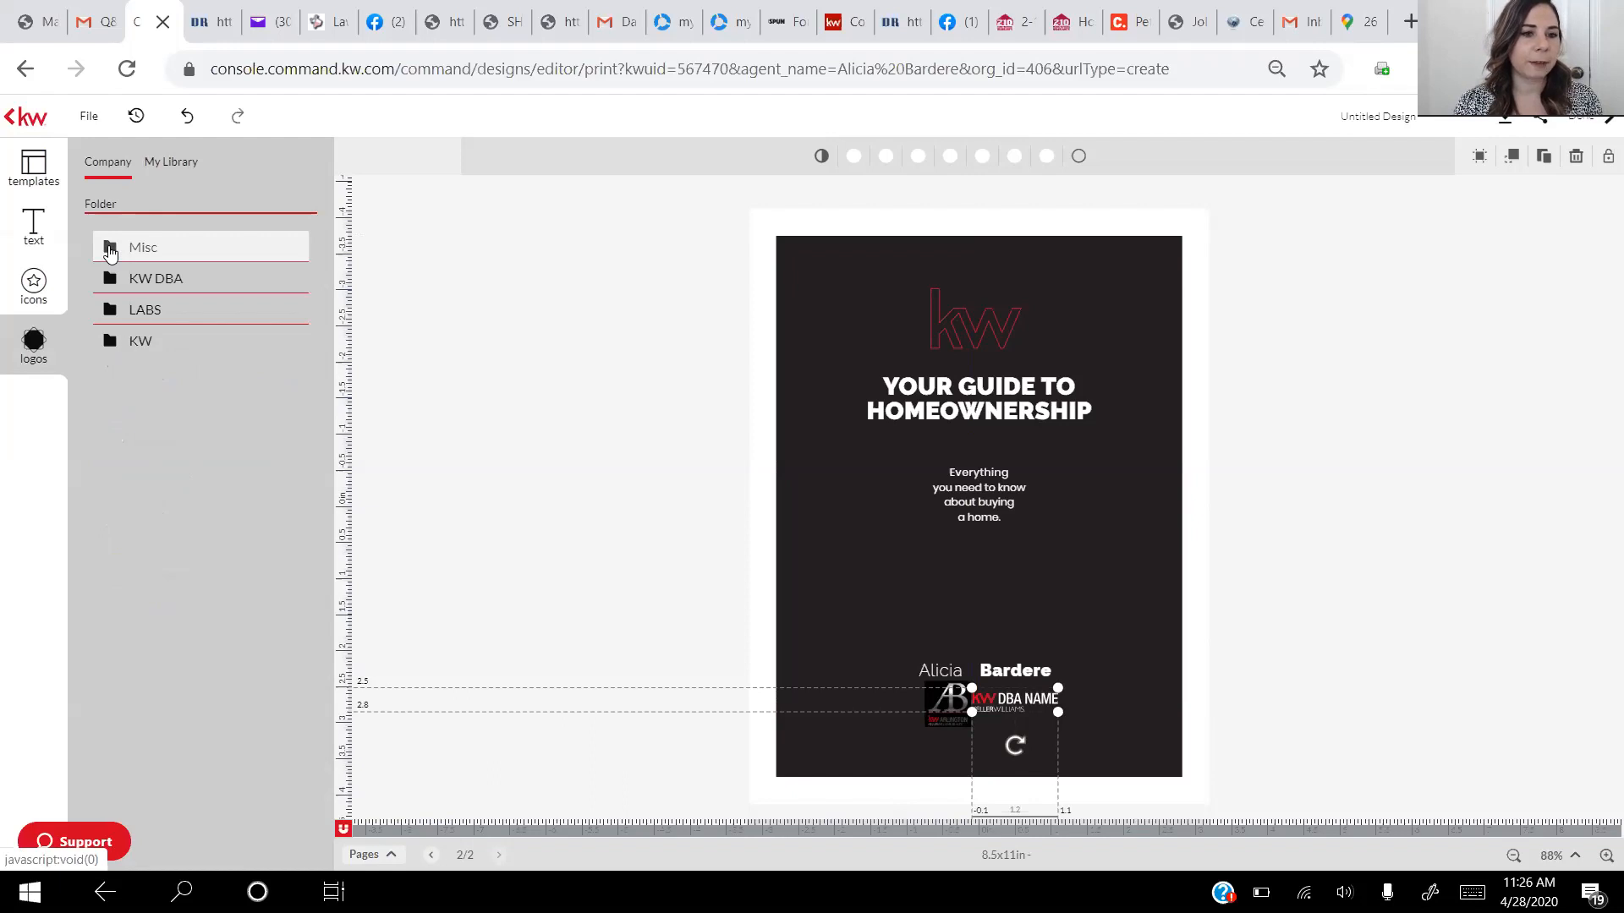
click(126, 349)
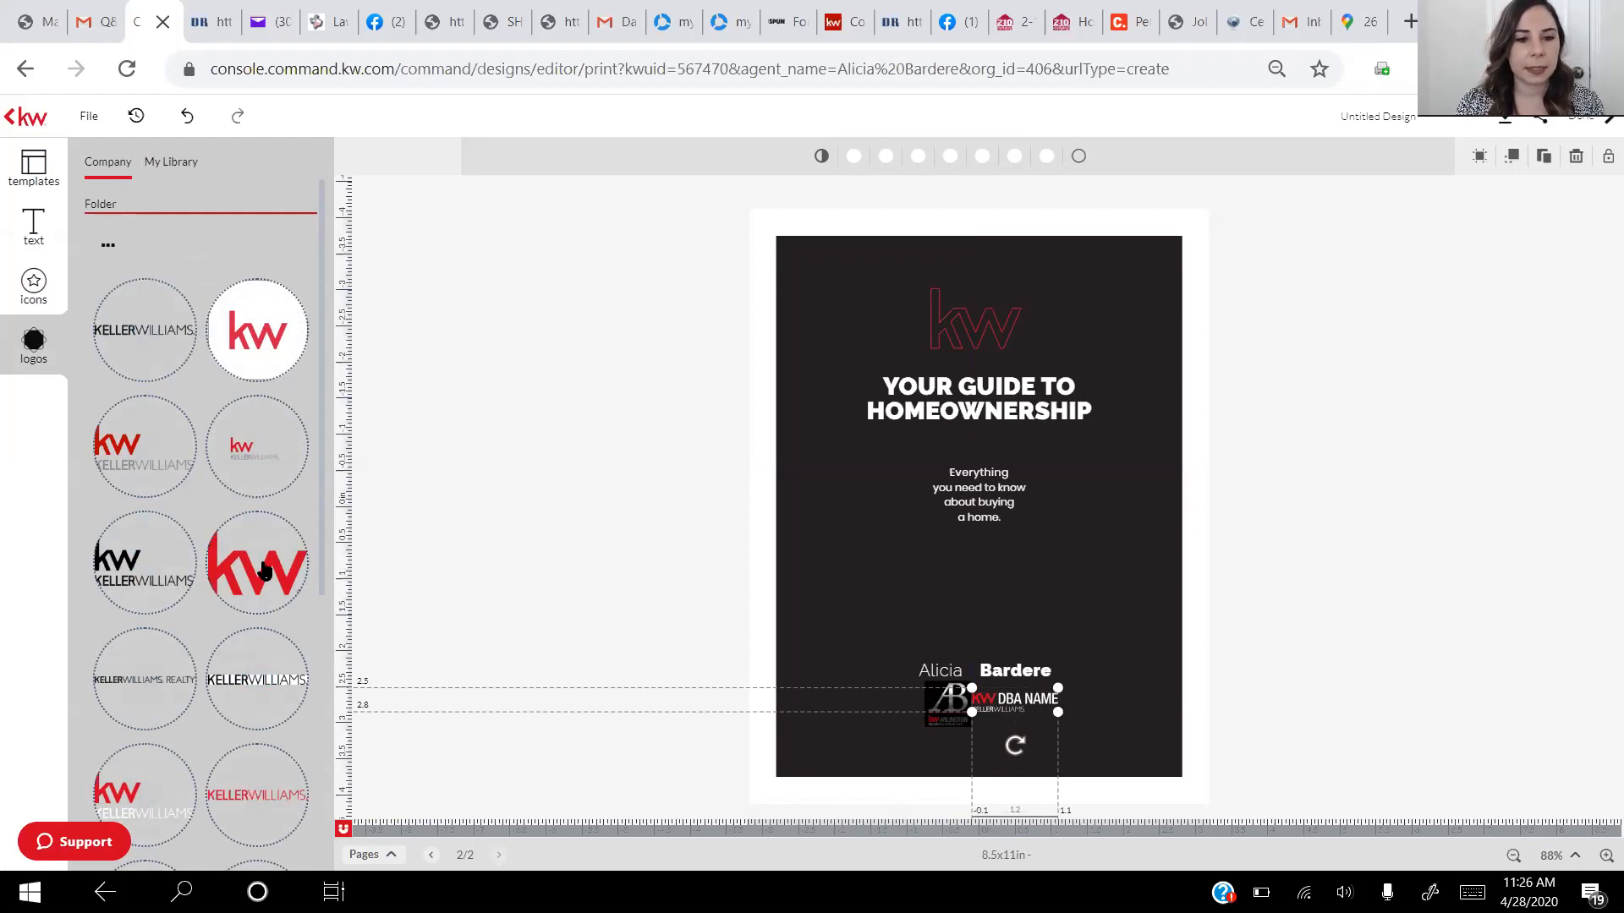
Try to swap the KW DBA NAME logo for the red kw logo on white by adding it to the cover, deleting each added copy
click(242, 310)
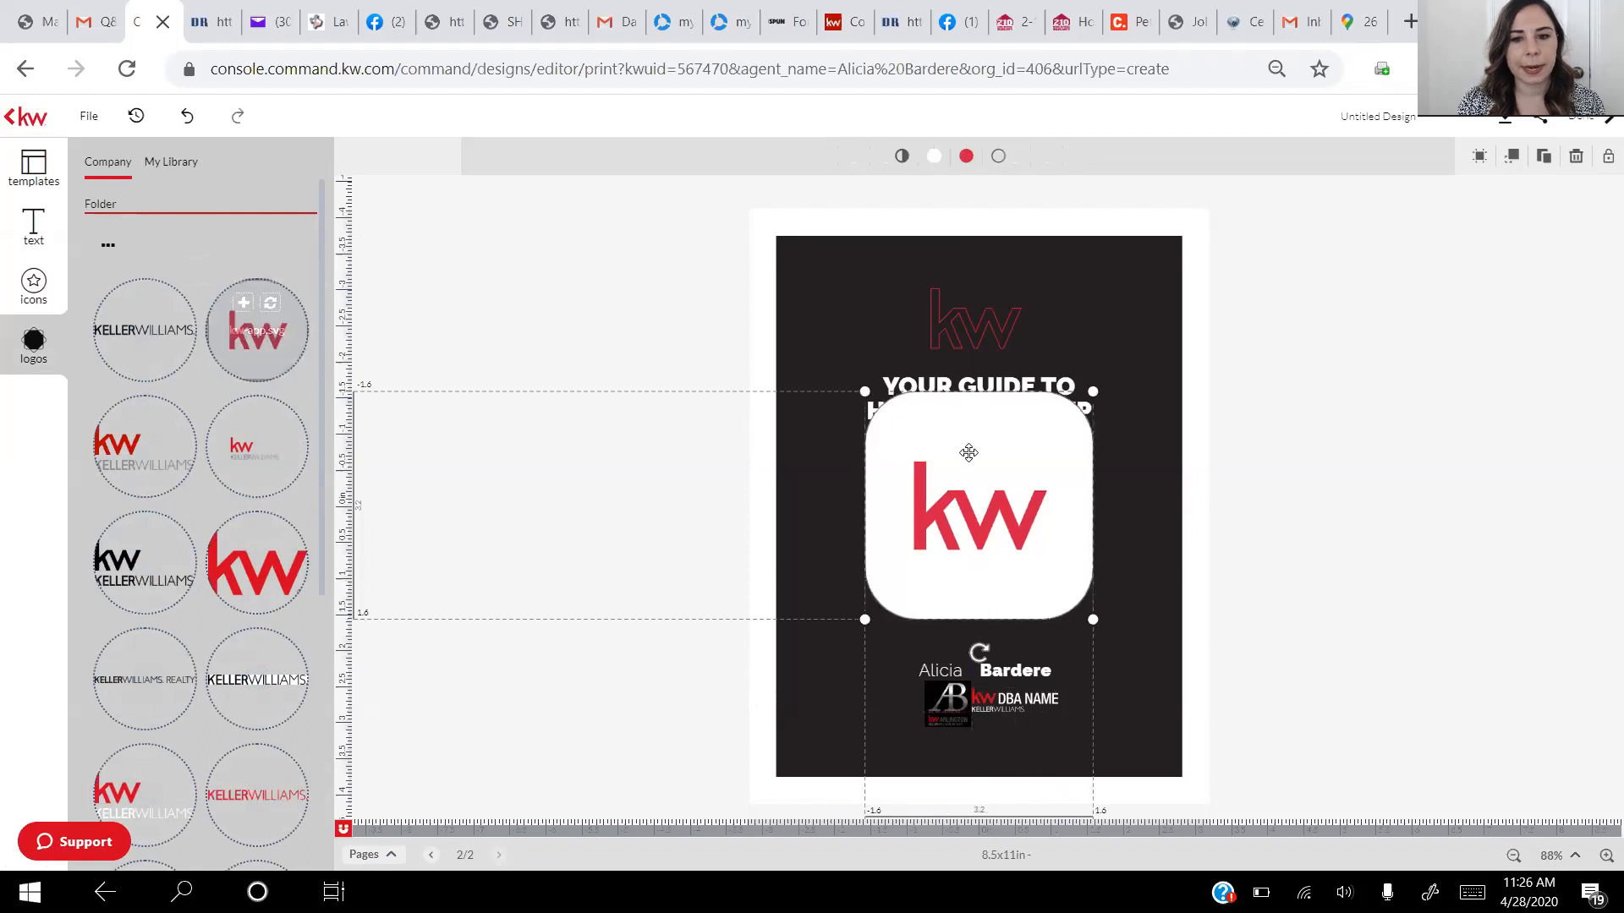
key(Delete)
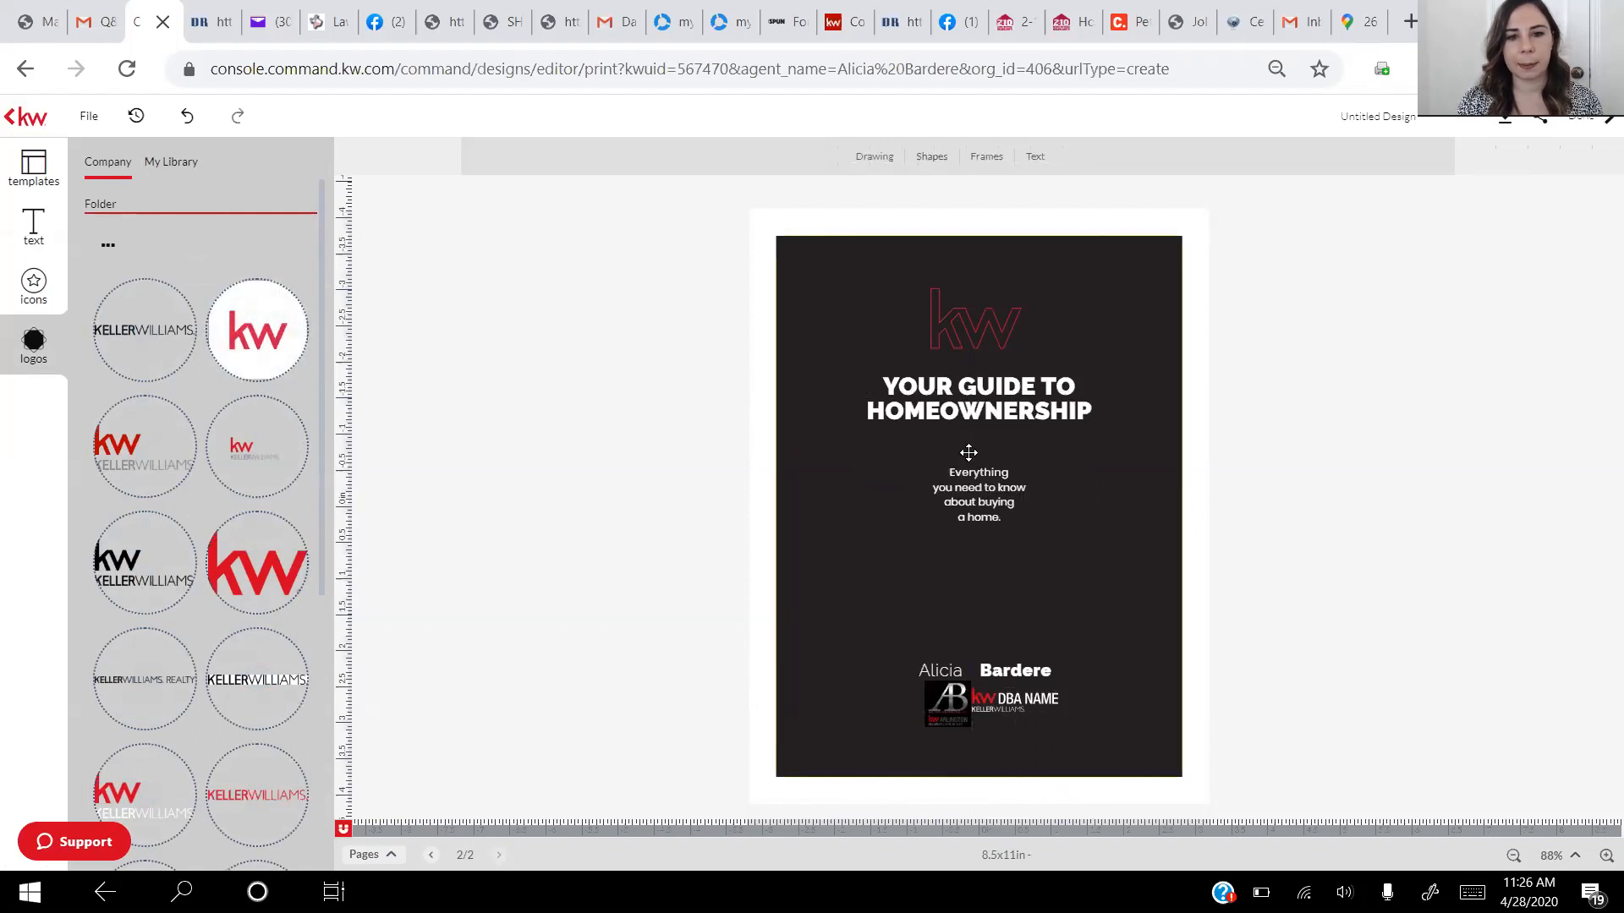
click(1011, 698)
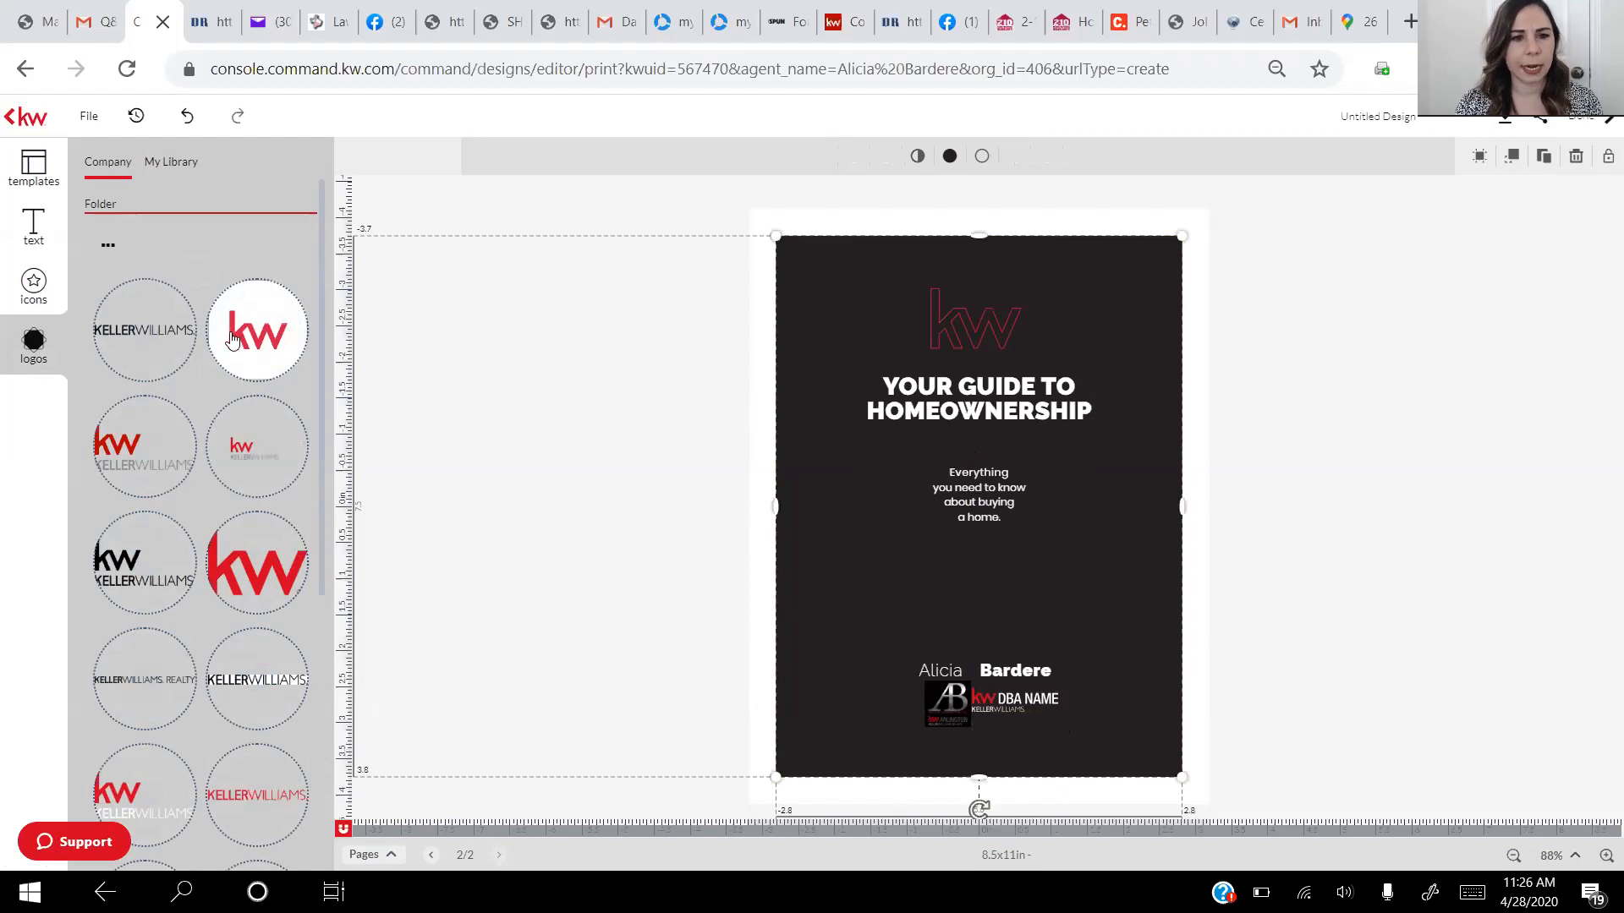
click(1015, 700)
mouse_move(243, 339)
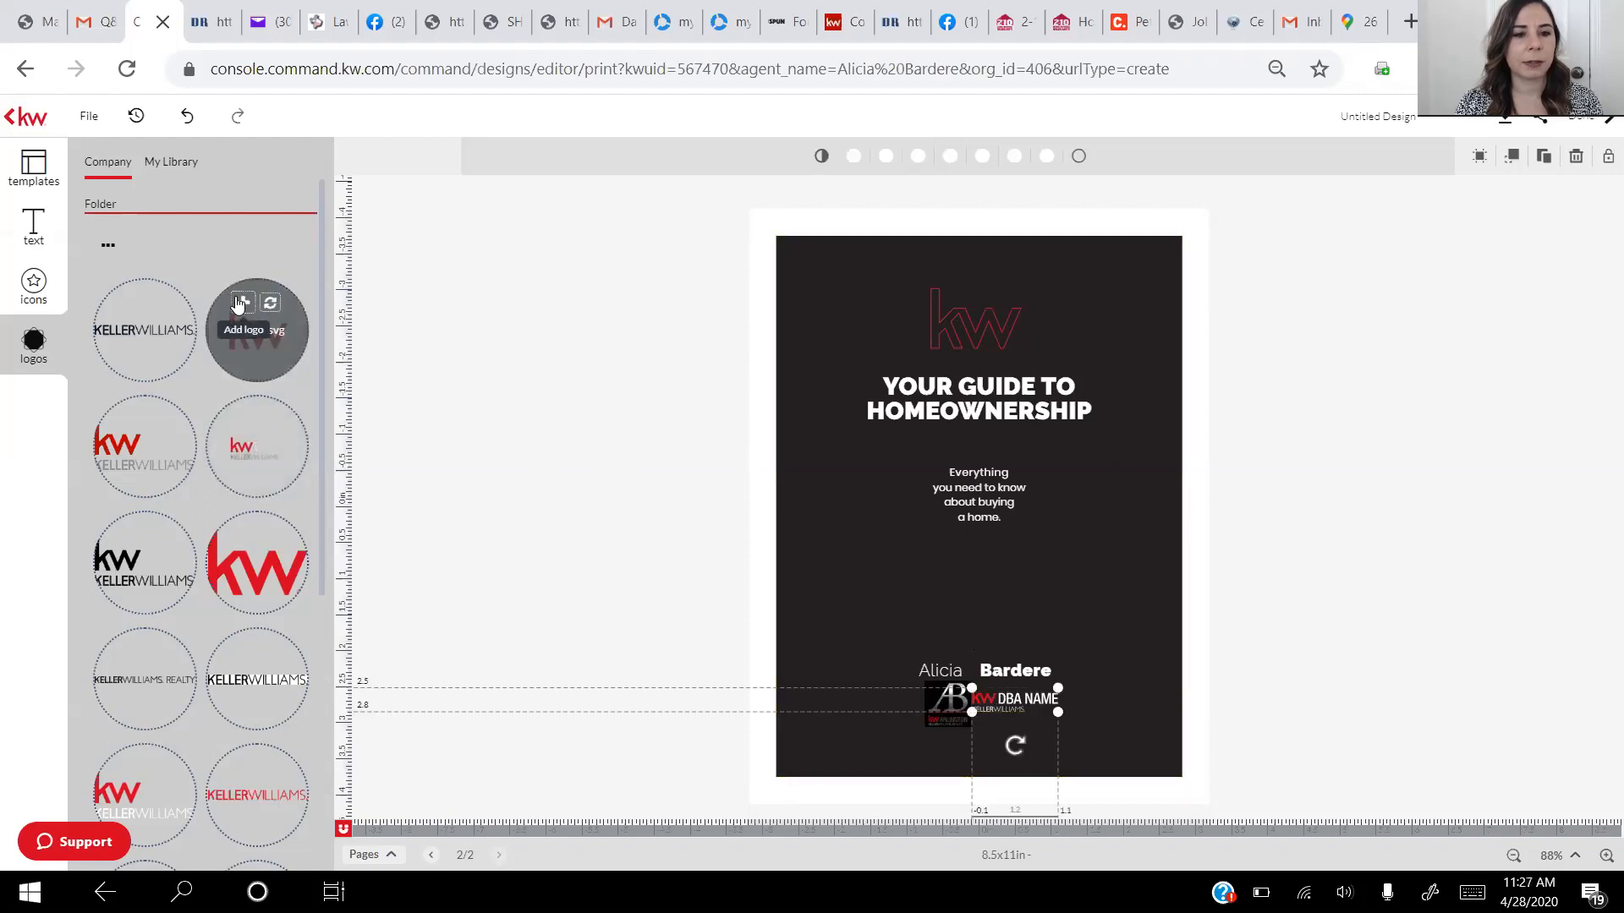
click(241, 304)
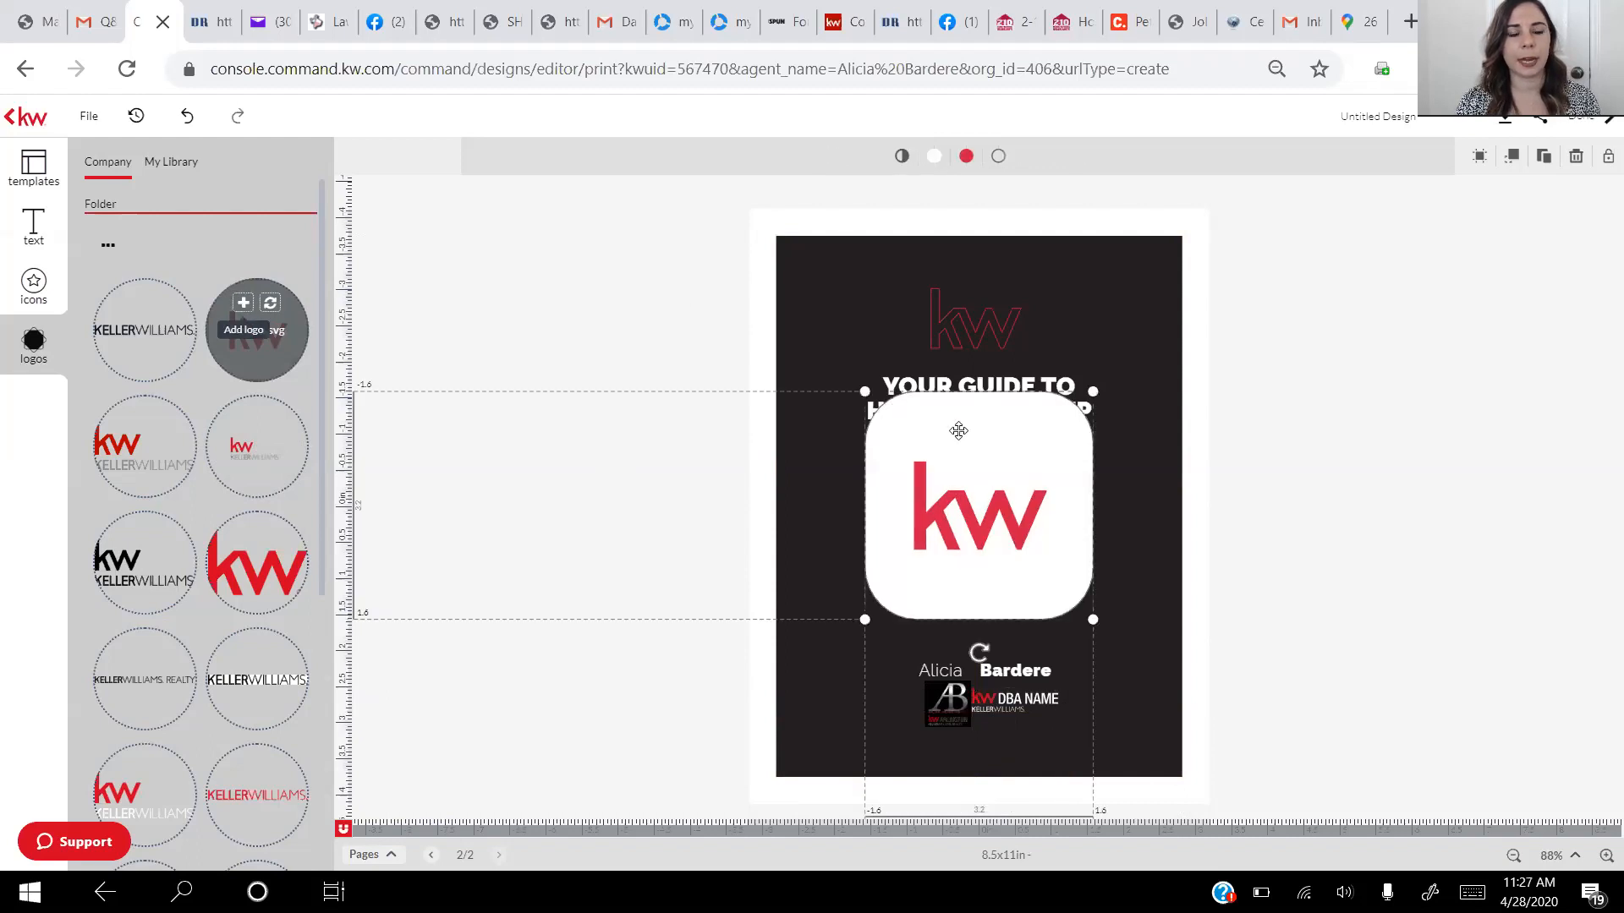
key(Delete)
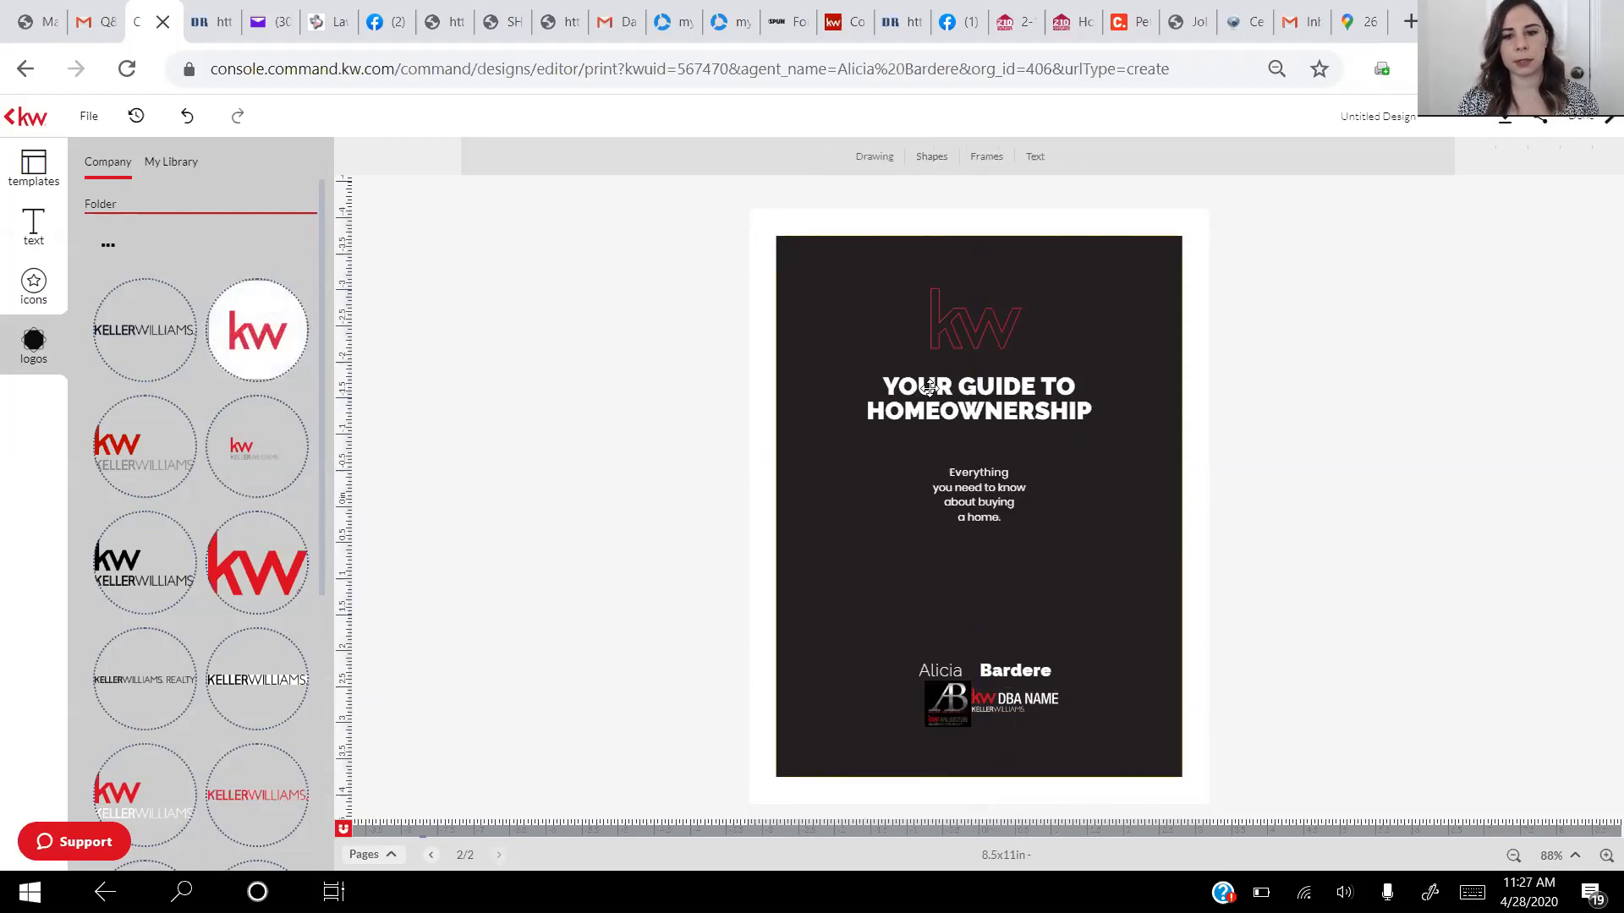
Replace the KW DBA NAME logo on the cover with the red kw logo on a white rounded square
click(1023, 695)
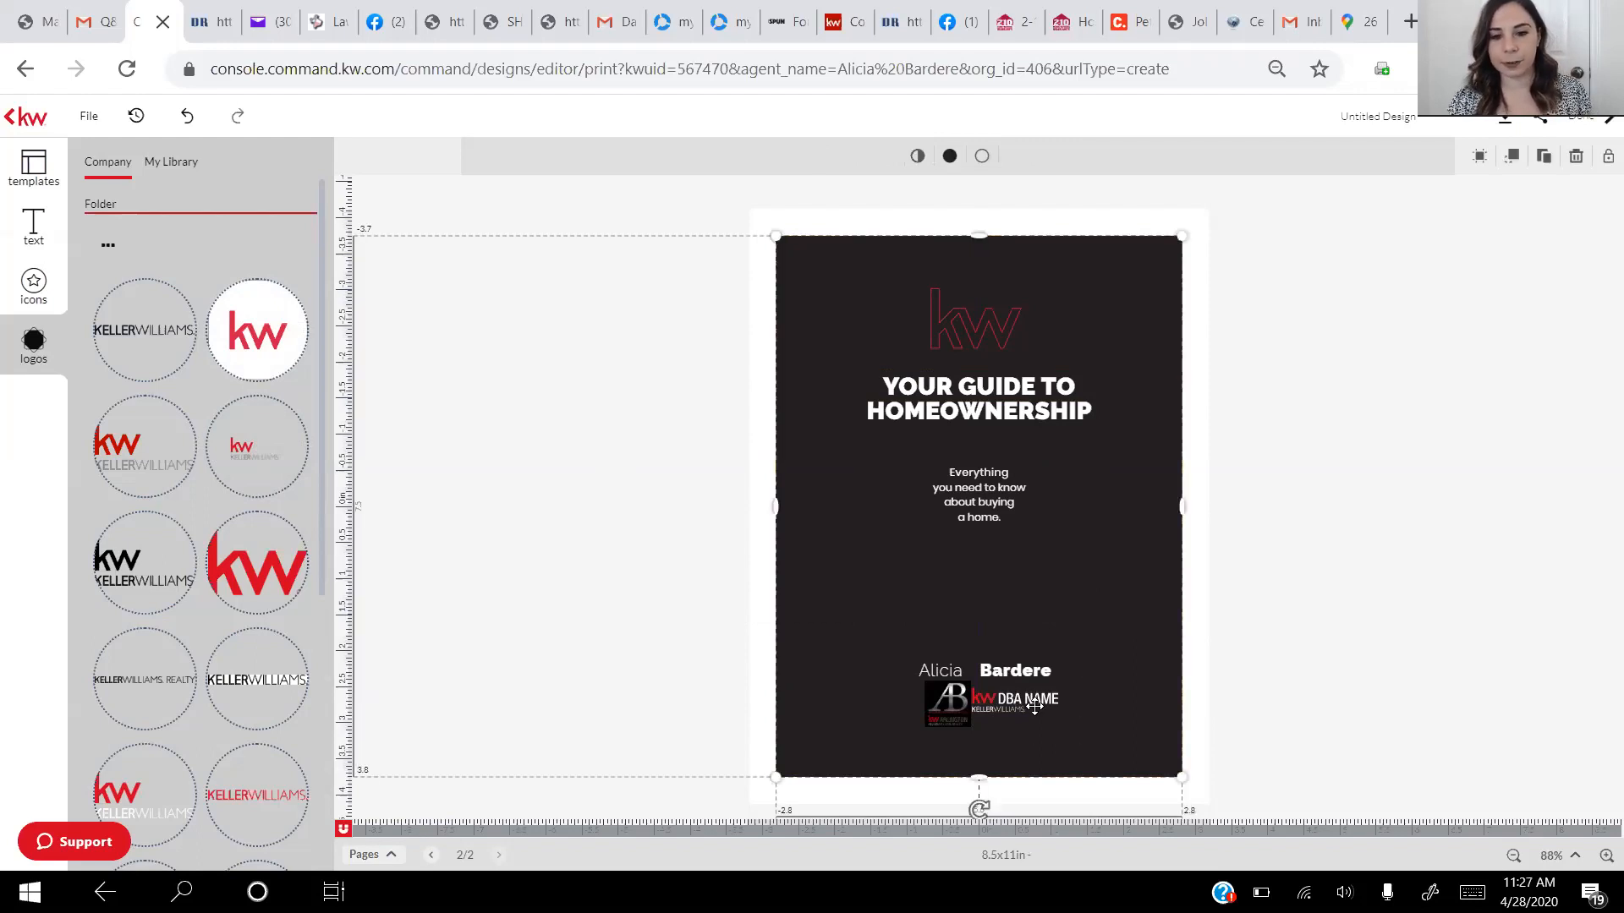
click(1032, 700)
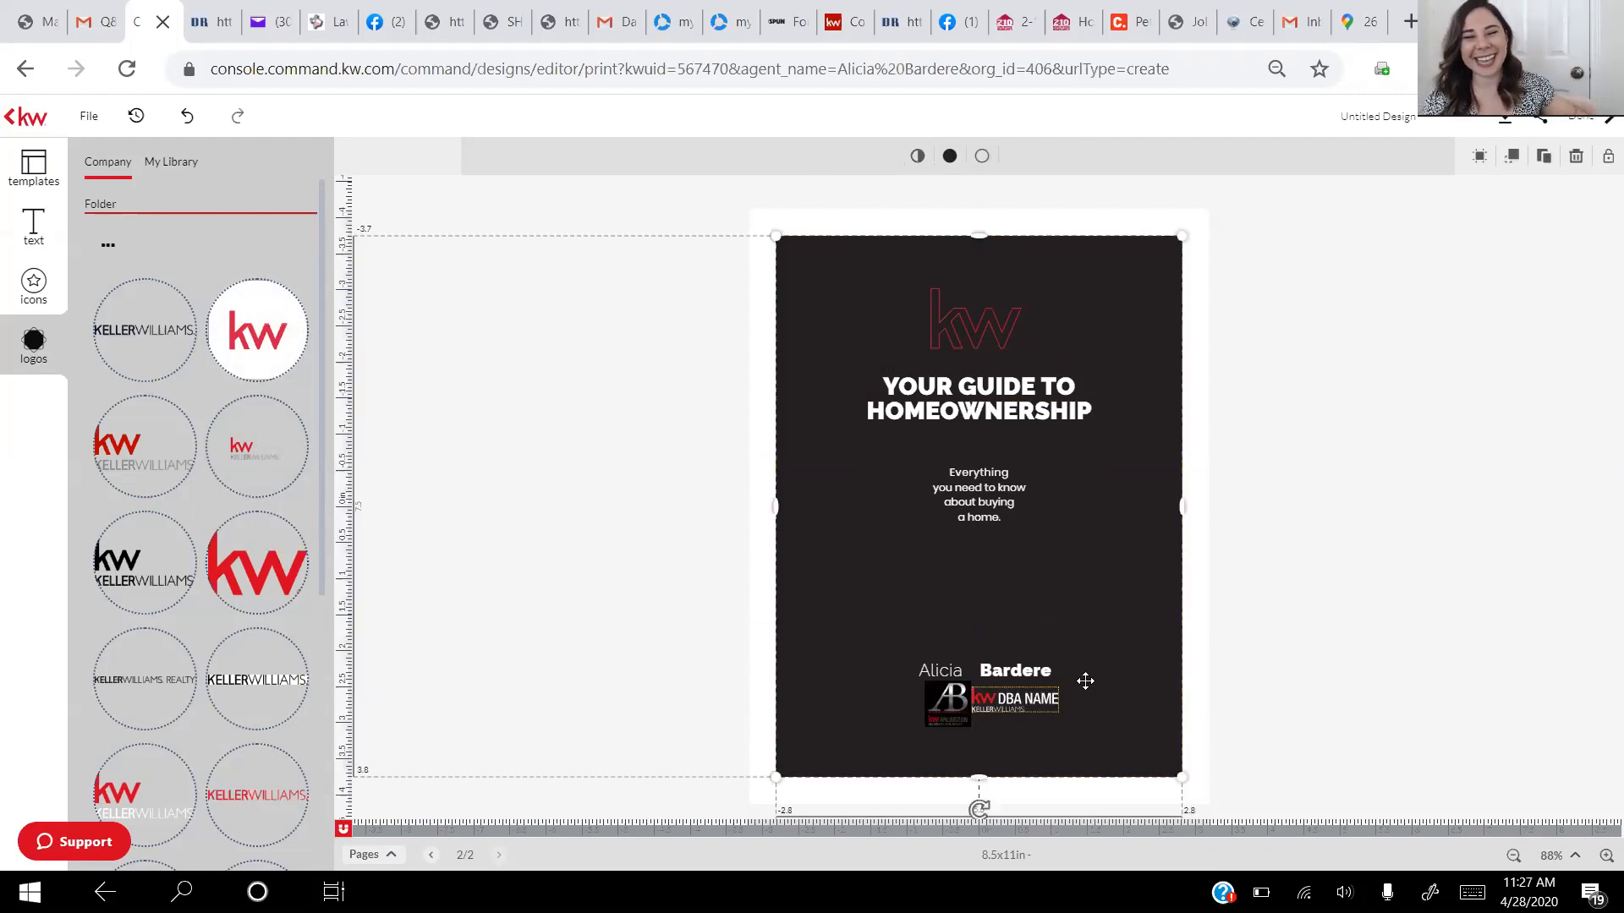
mouse_move(257, 308)
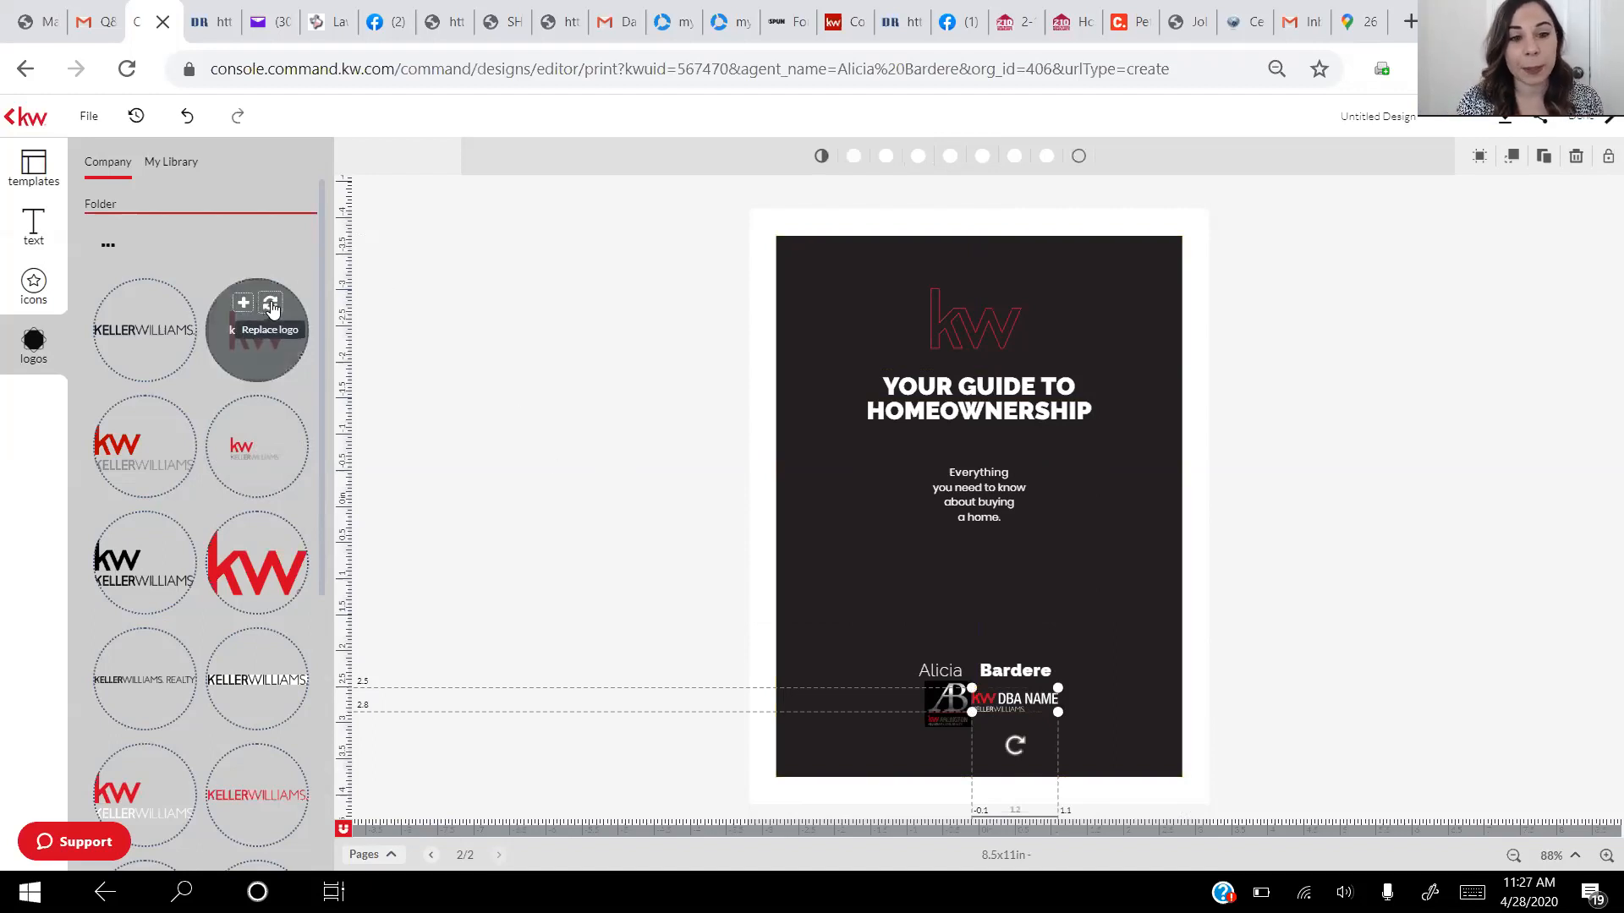
click(270, 306)
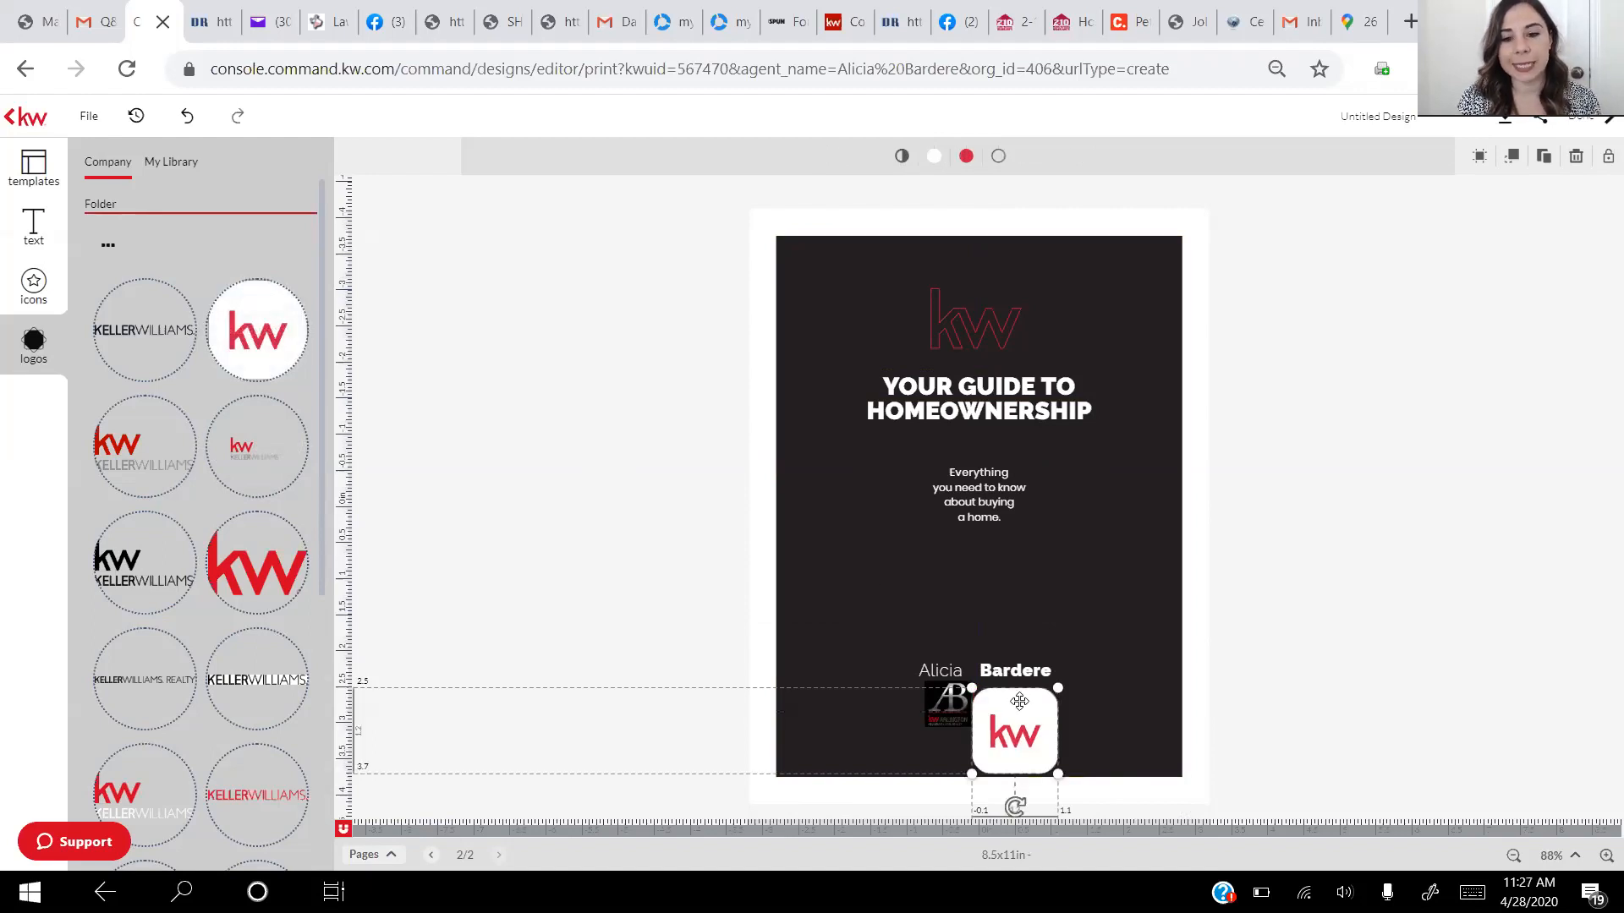
Shrink the white kw logo to about 0.9 inch and place it beneath the last name, beside the agent's logo
drag(1060, 687, 1027, 714)
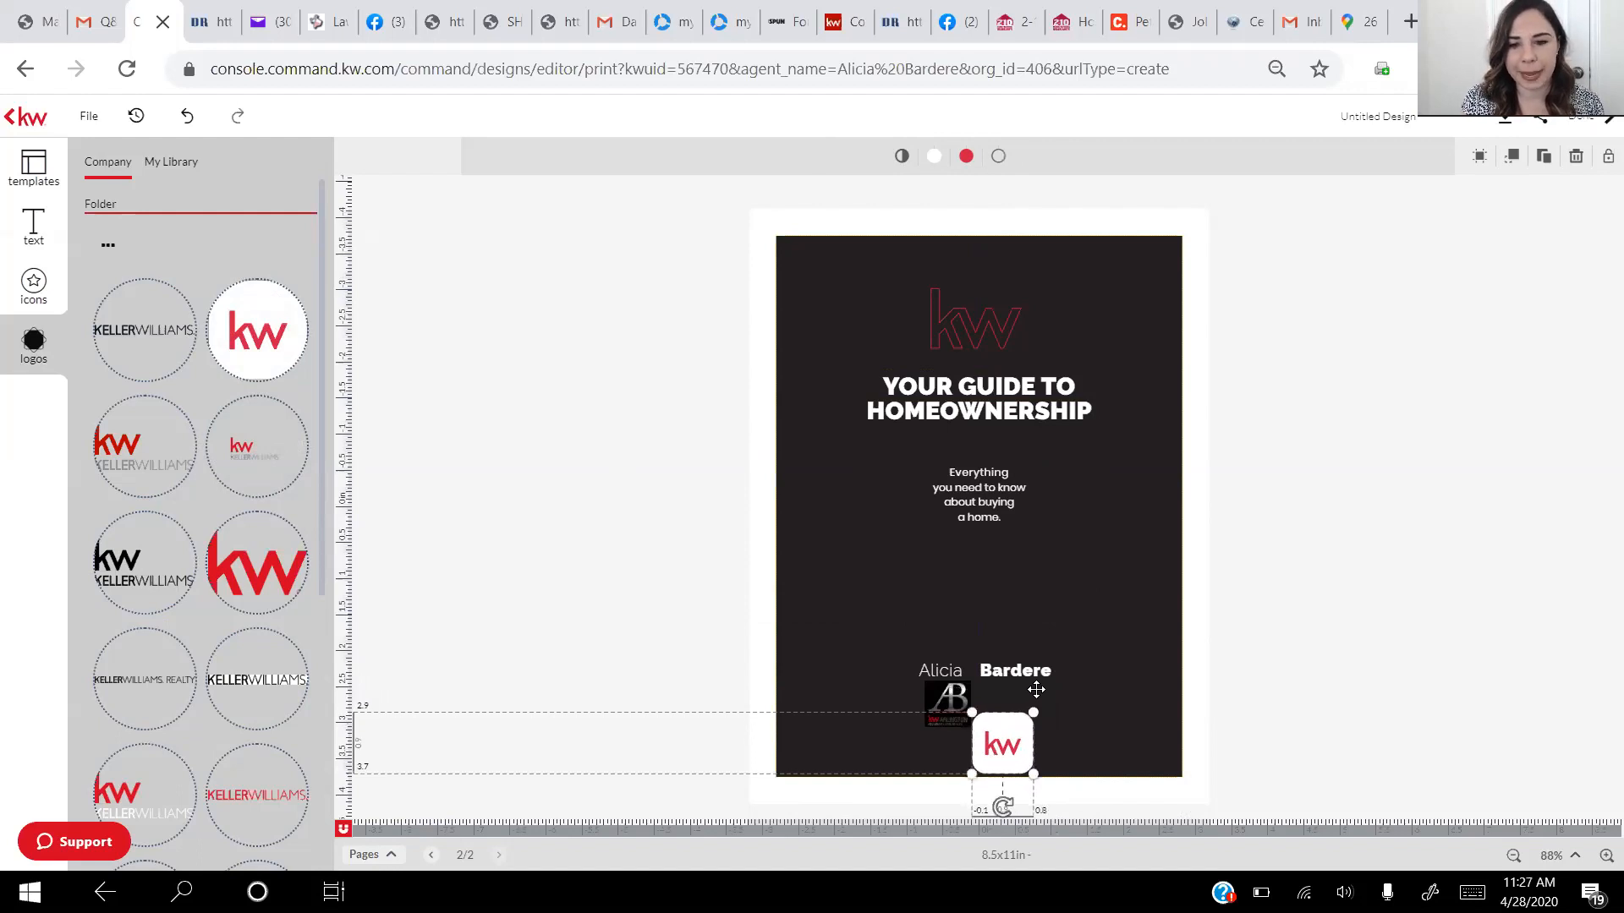
drag(1004, 736, 1014, 707)
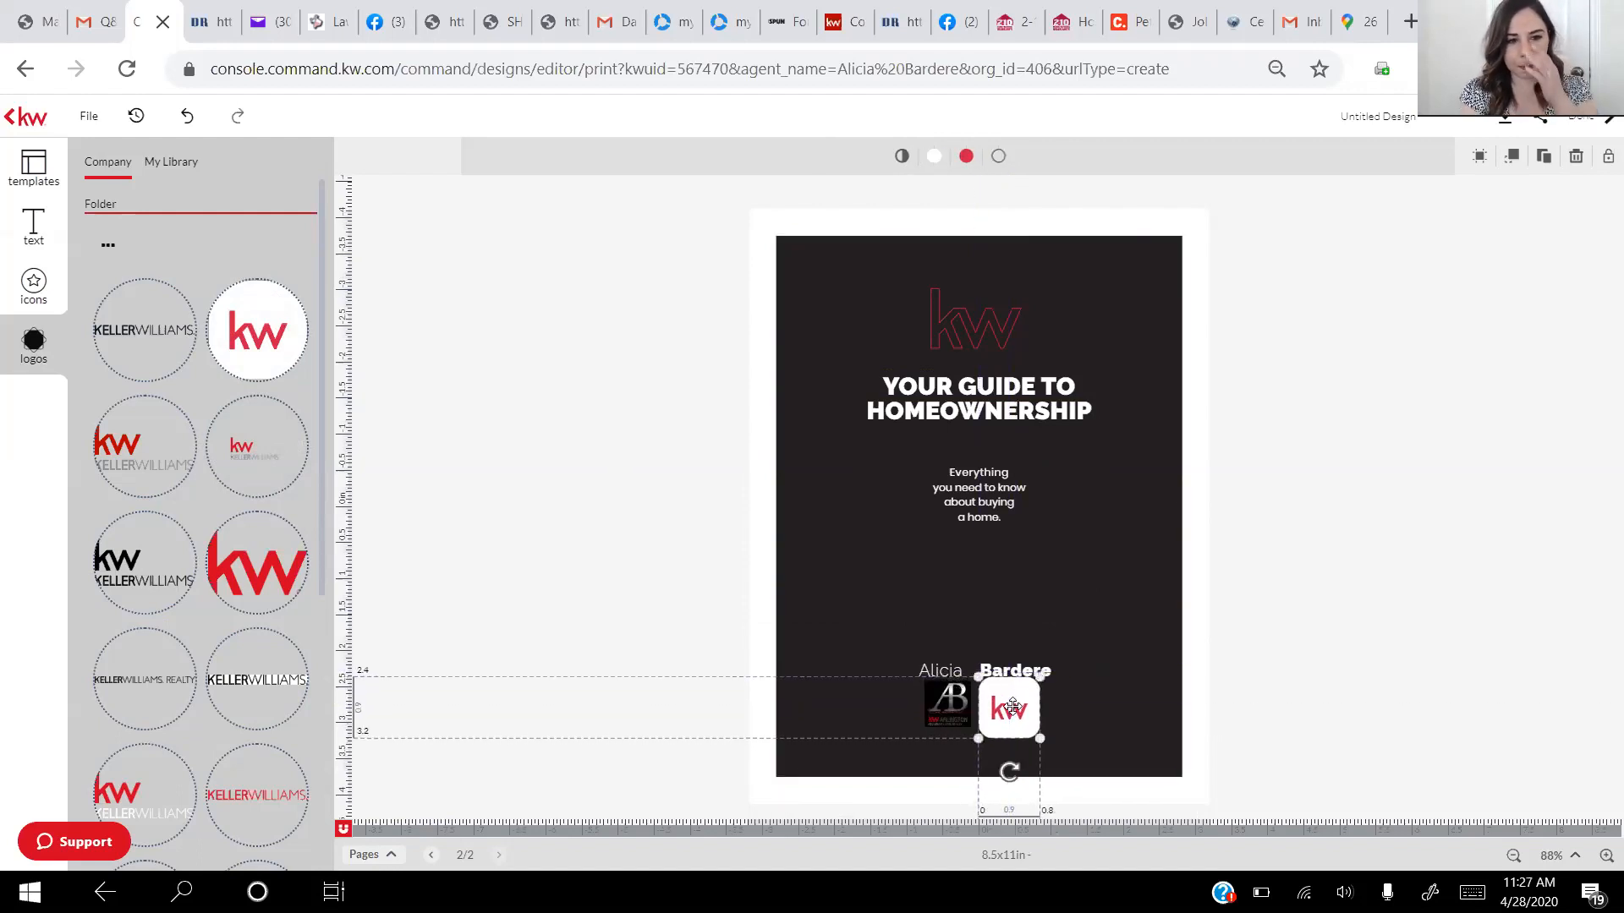
click(1205, 671)
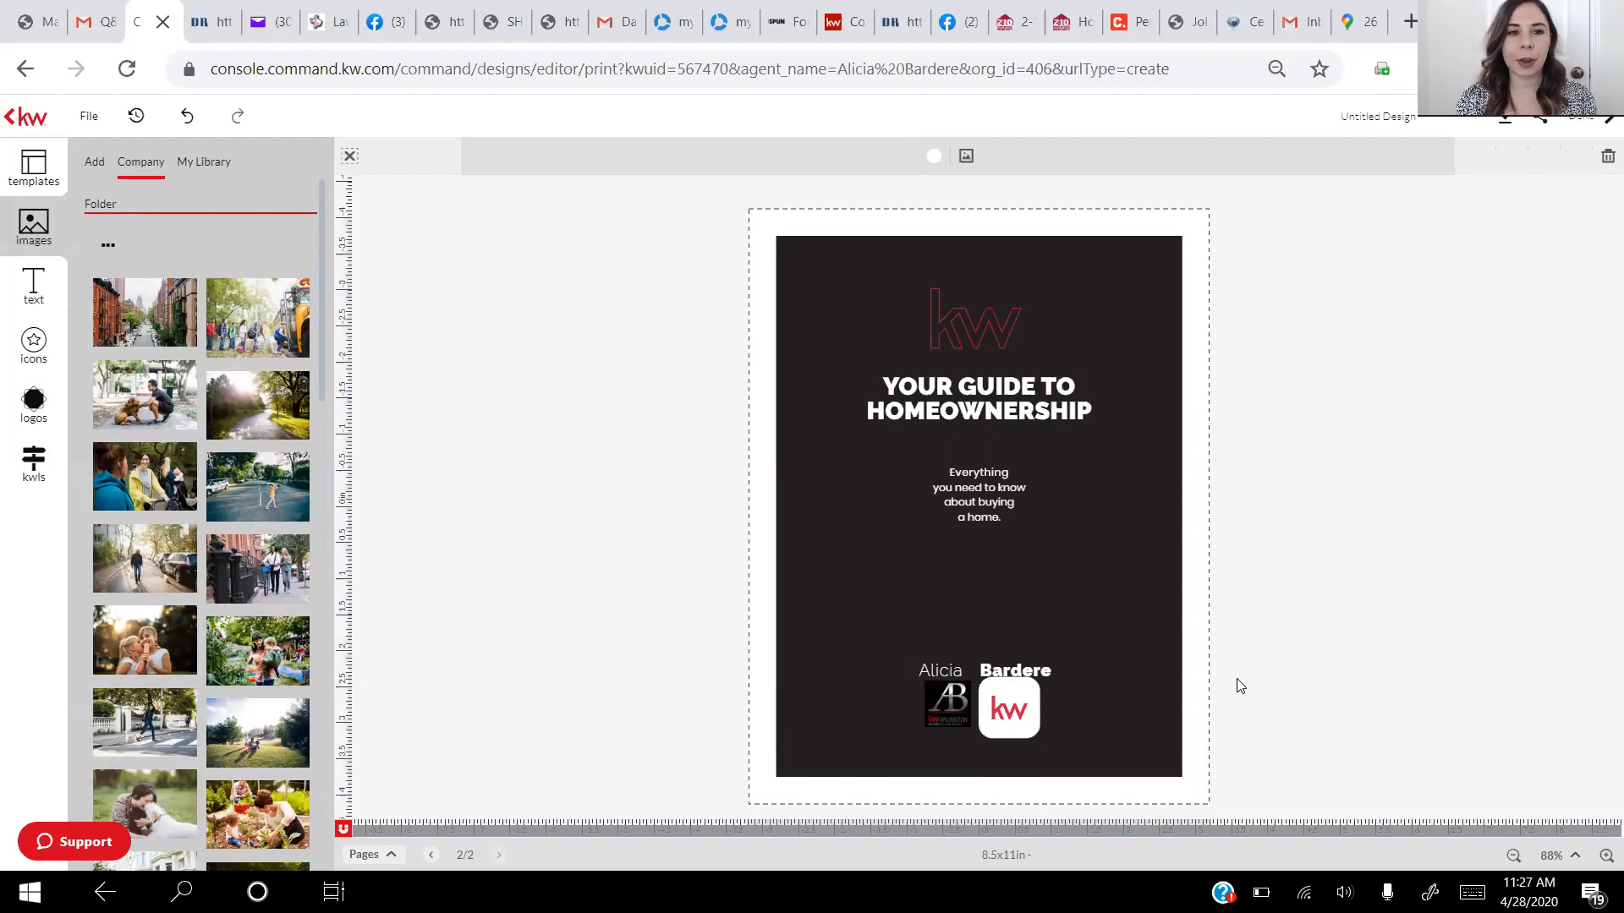
Add the CLIENT NAME template page with the house photo to the booklet as a new page after the cover
click(37, 164)
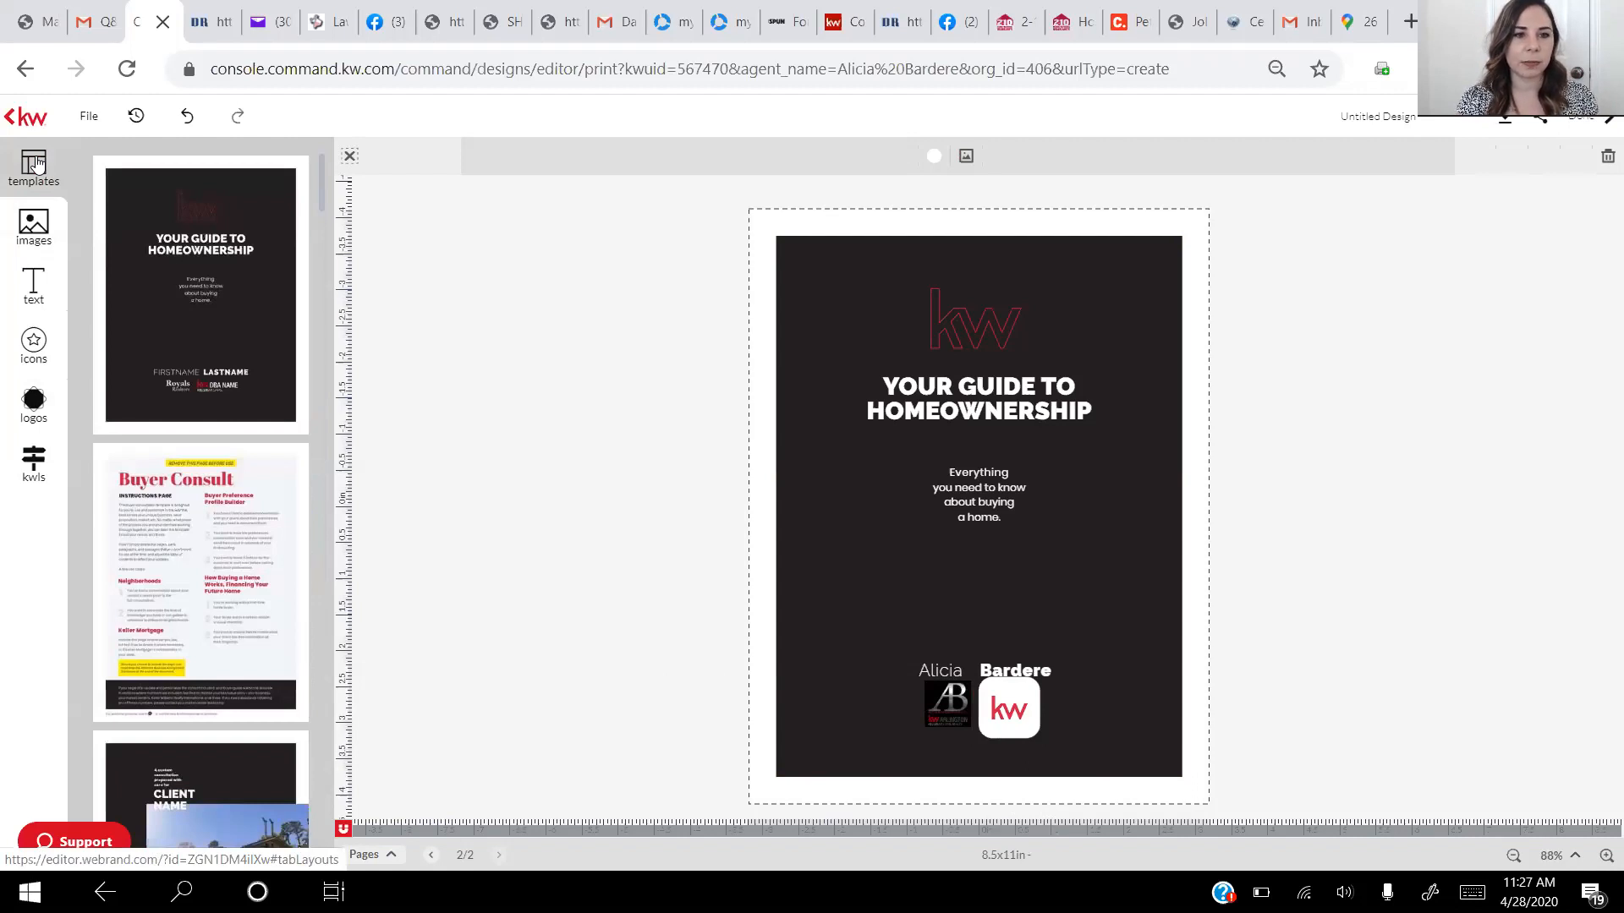
mouse_move(164, 541)
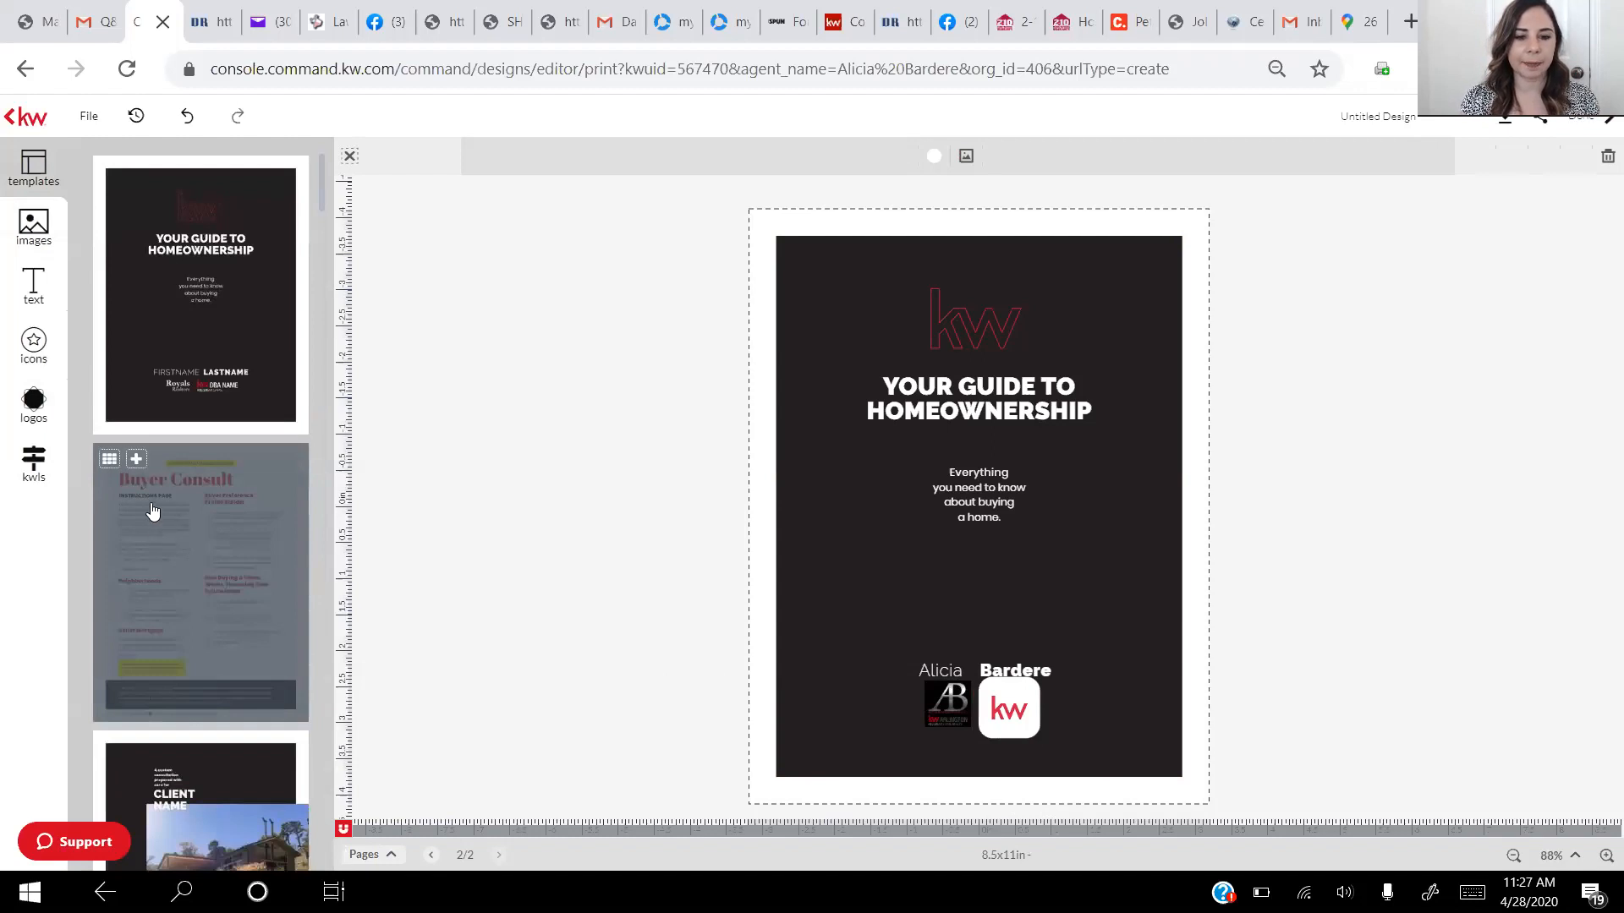
mouse_move(136, 458)
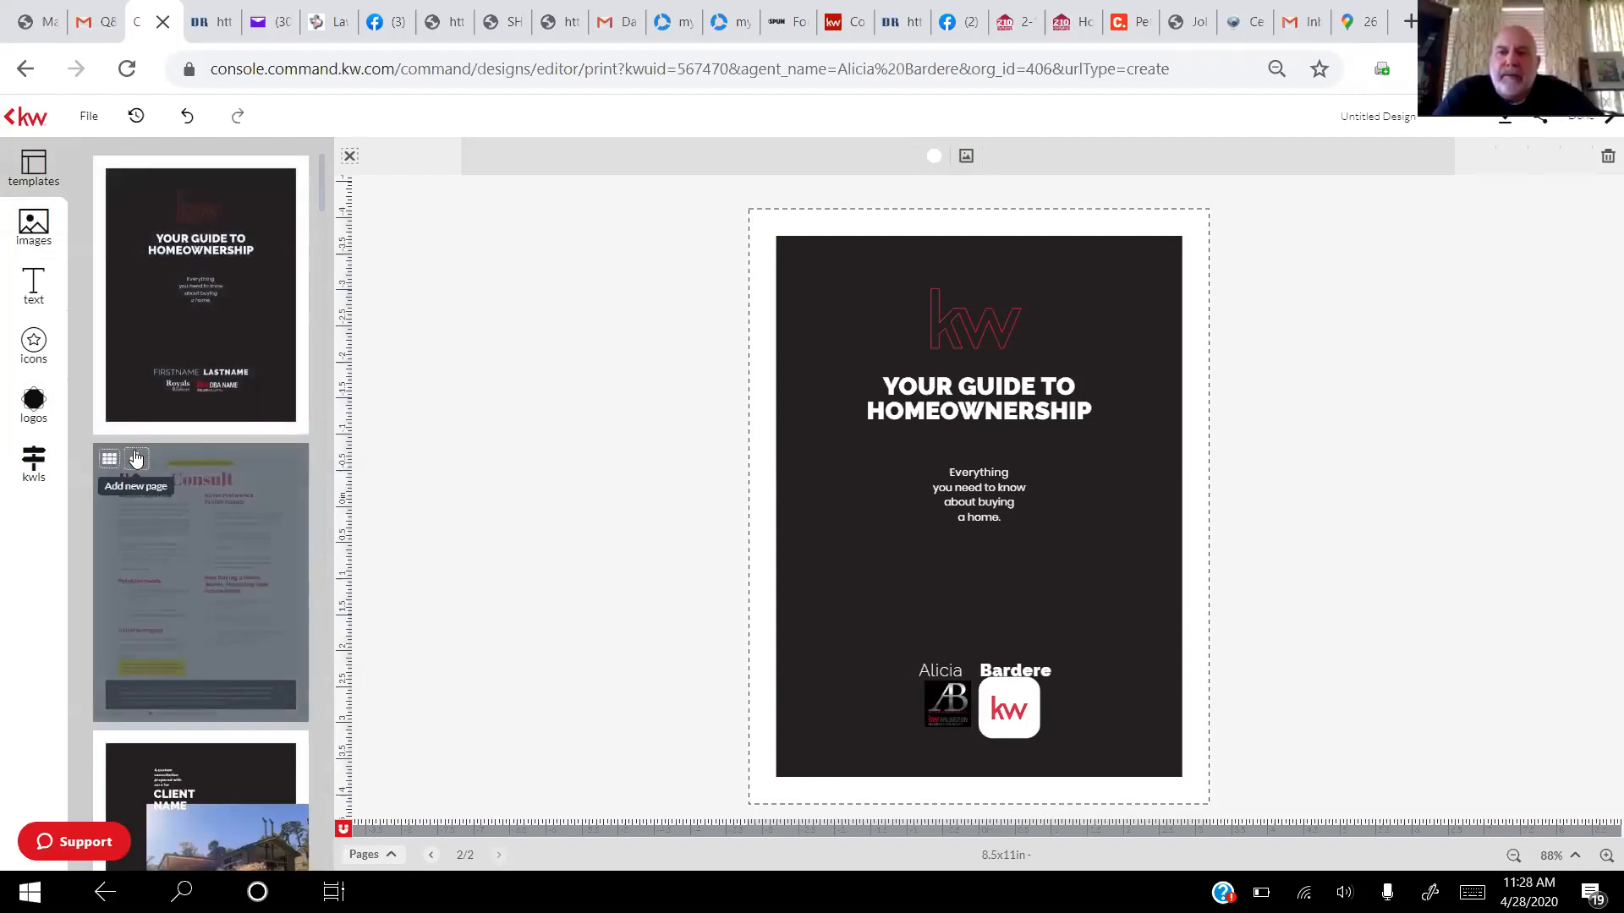
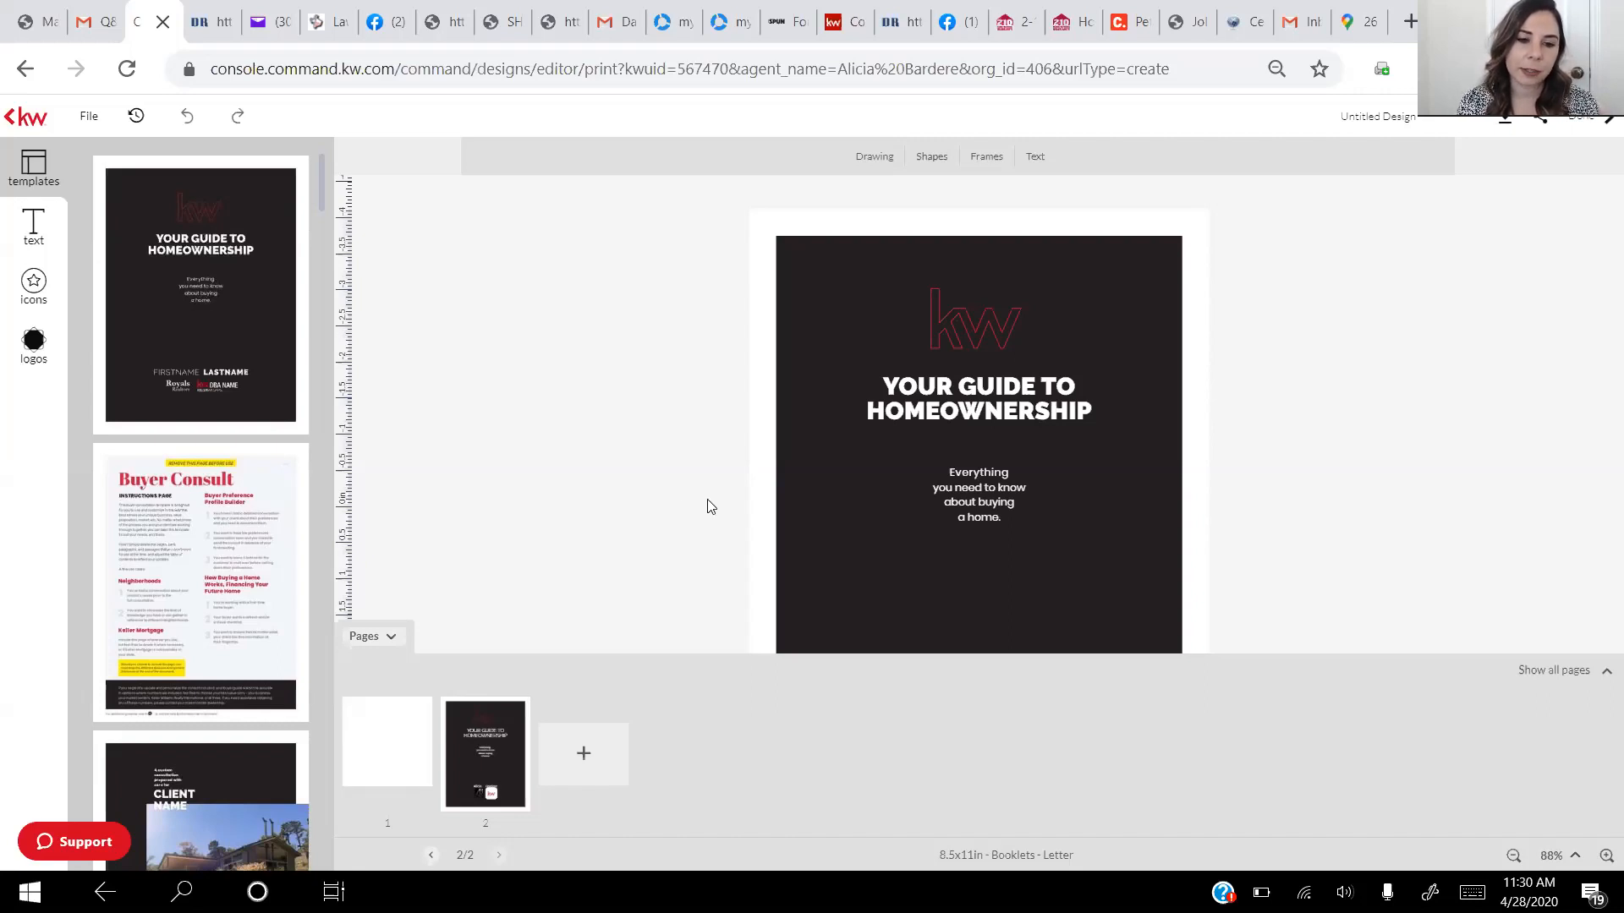
click(369, 639)
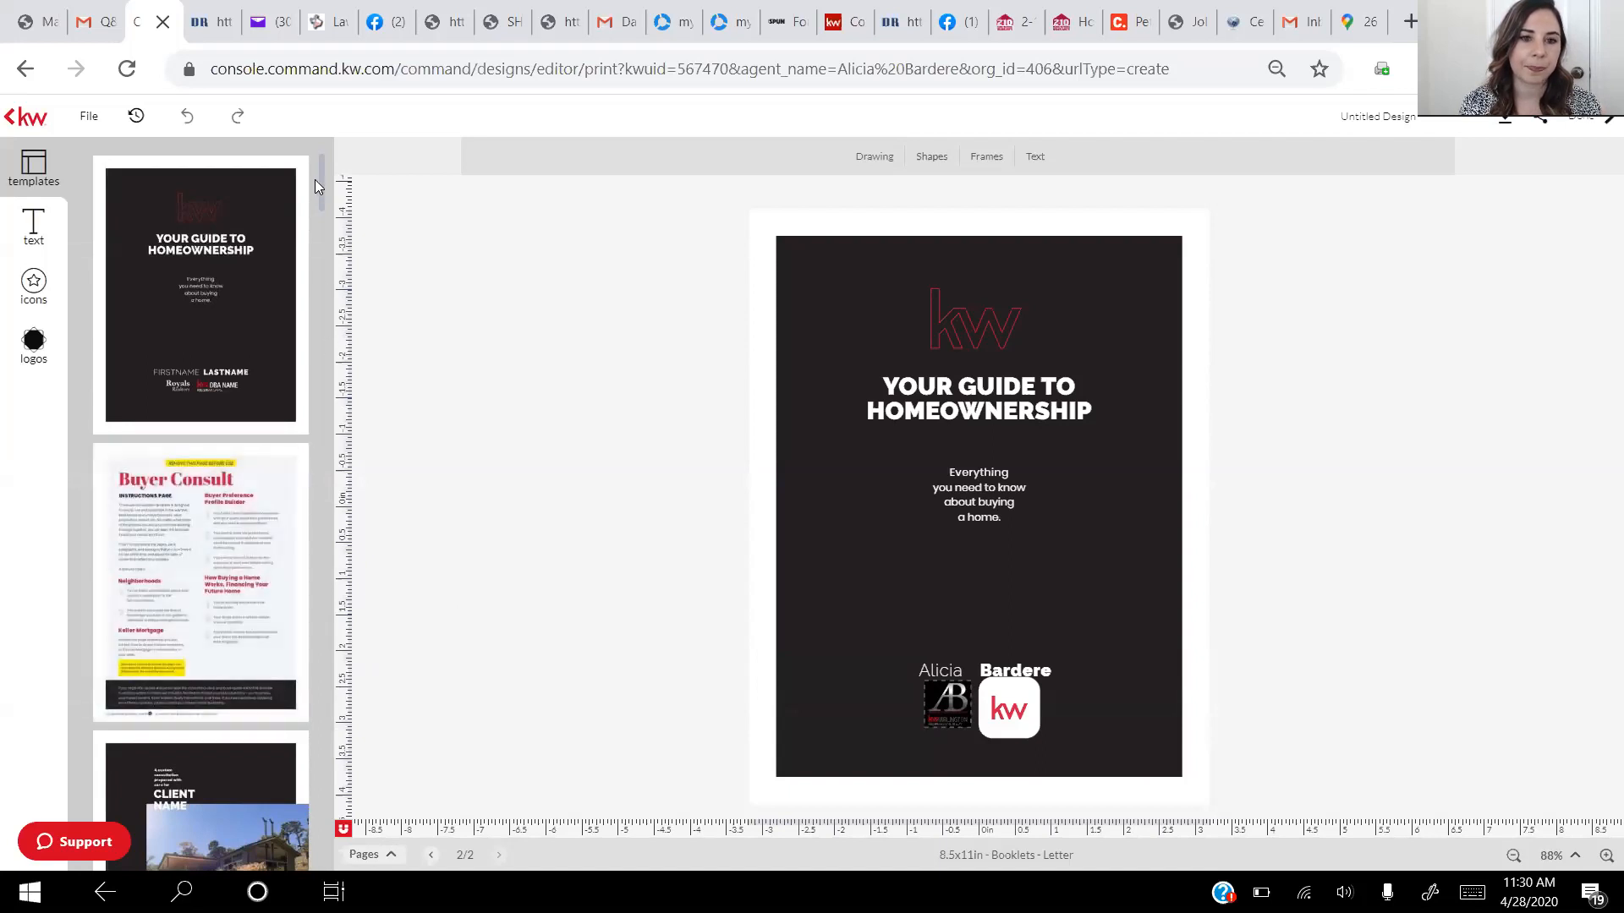
drag(320, 180, 320, 243)
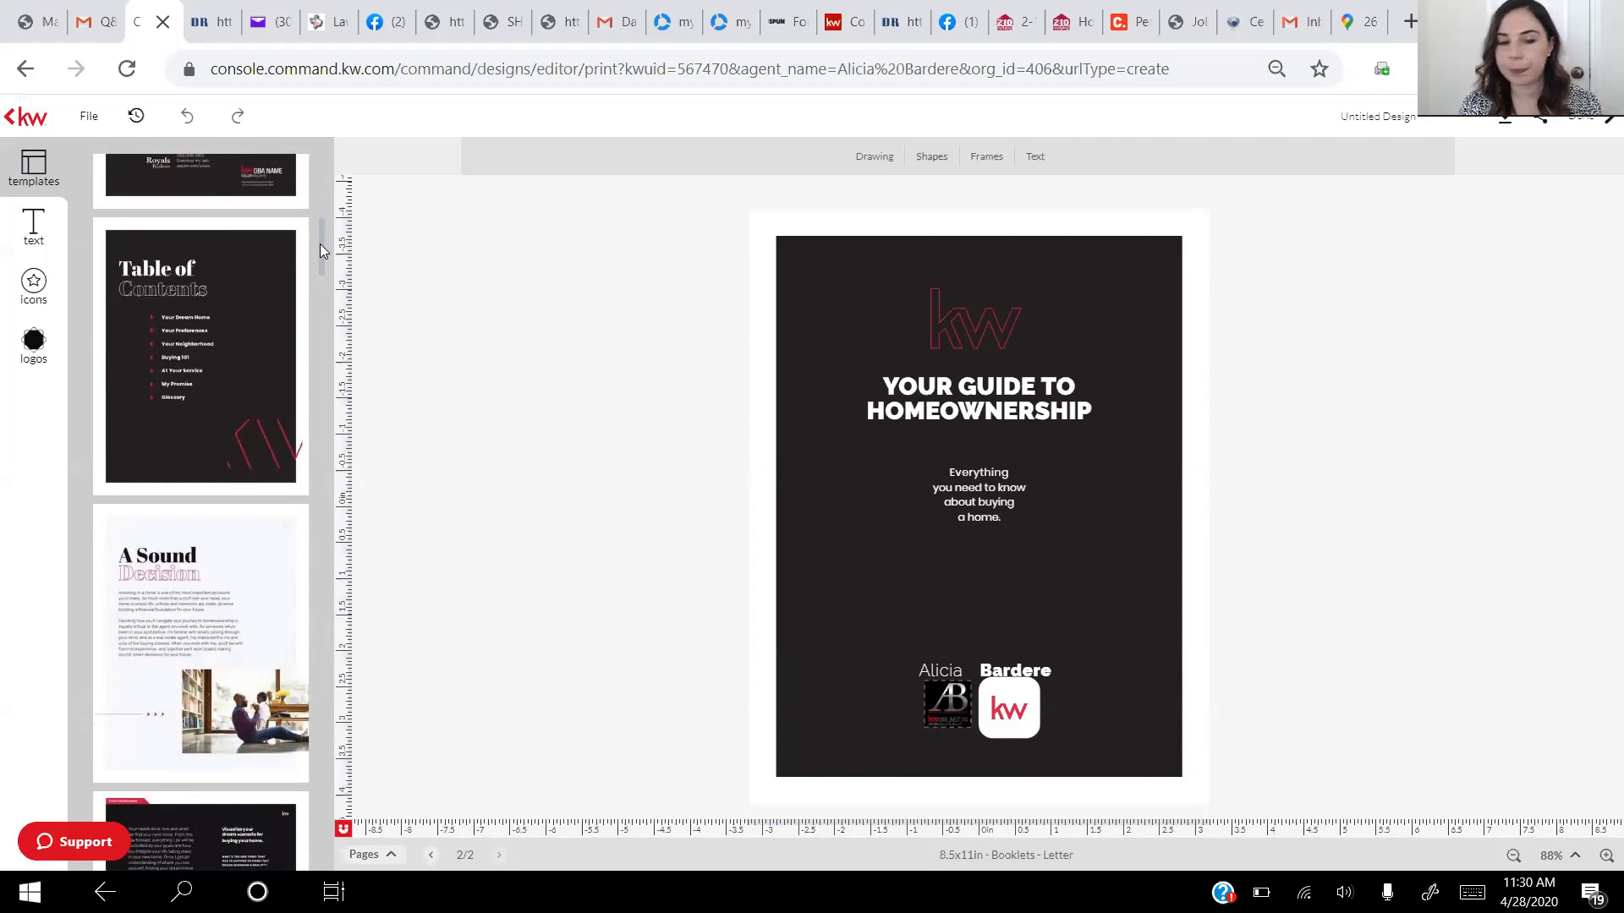
mouse_move(320, 244)
mouse_down()
mouse_move(321, 290)
mouse_move(345, 225)
mouse_up()
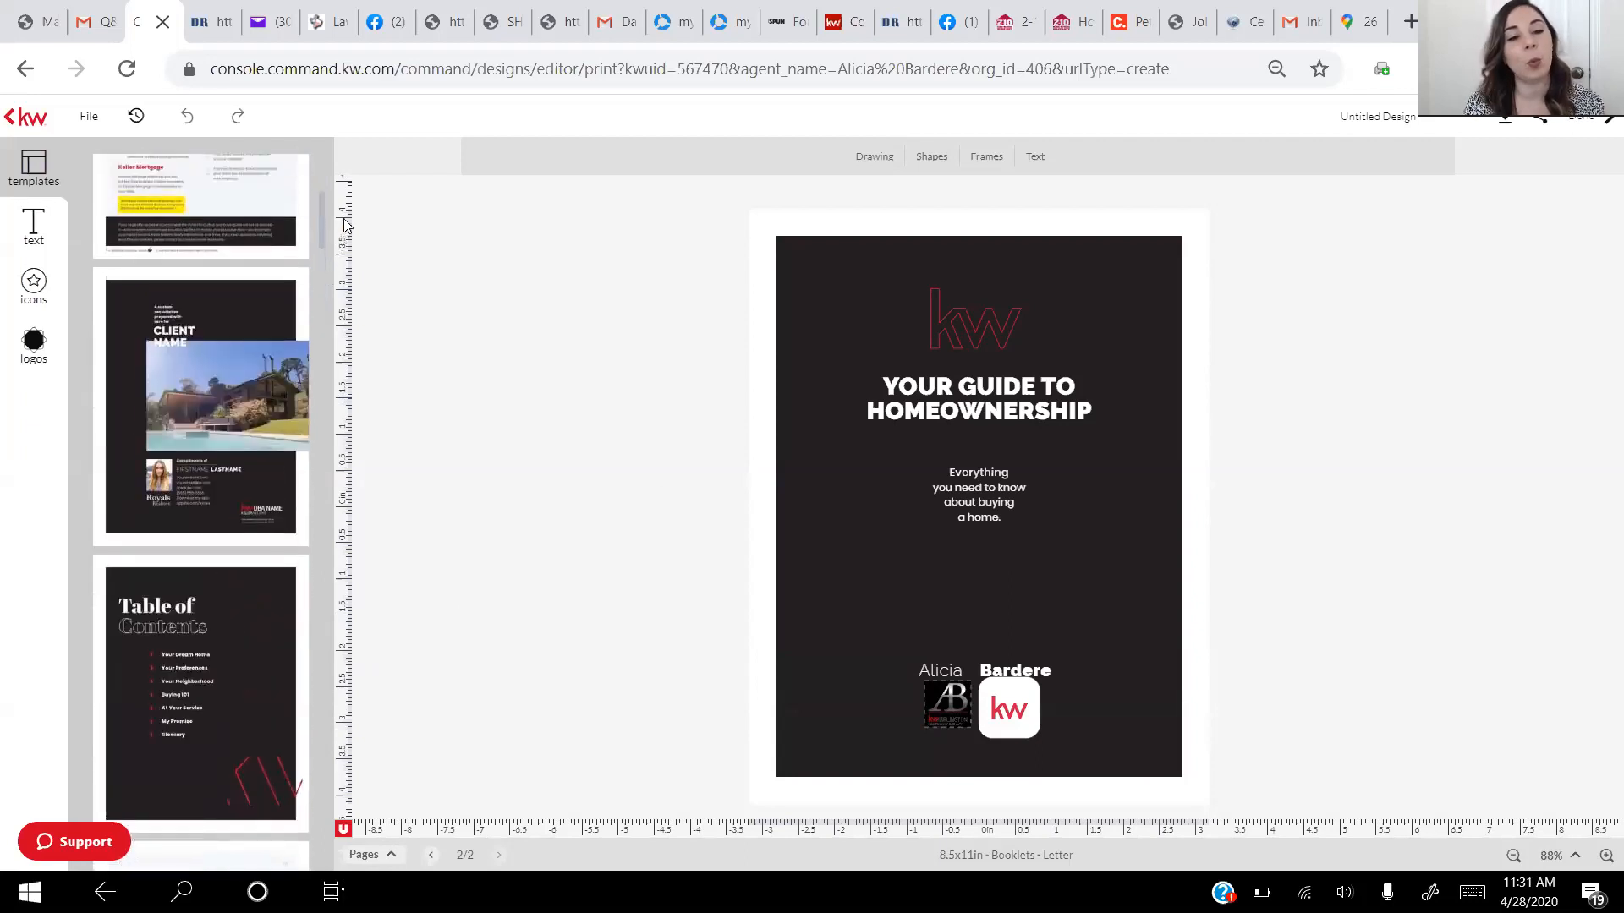
mouse_move(246, 326)
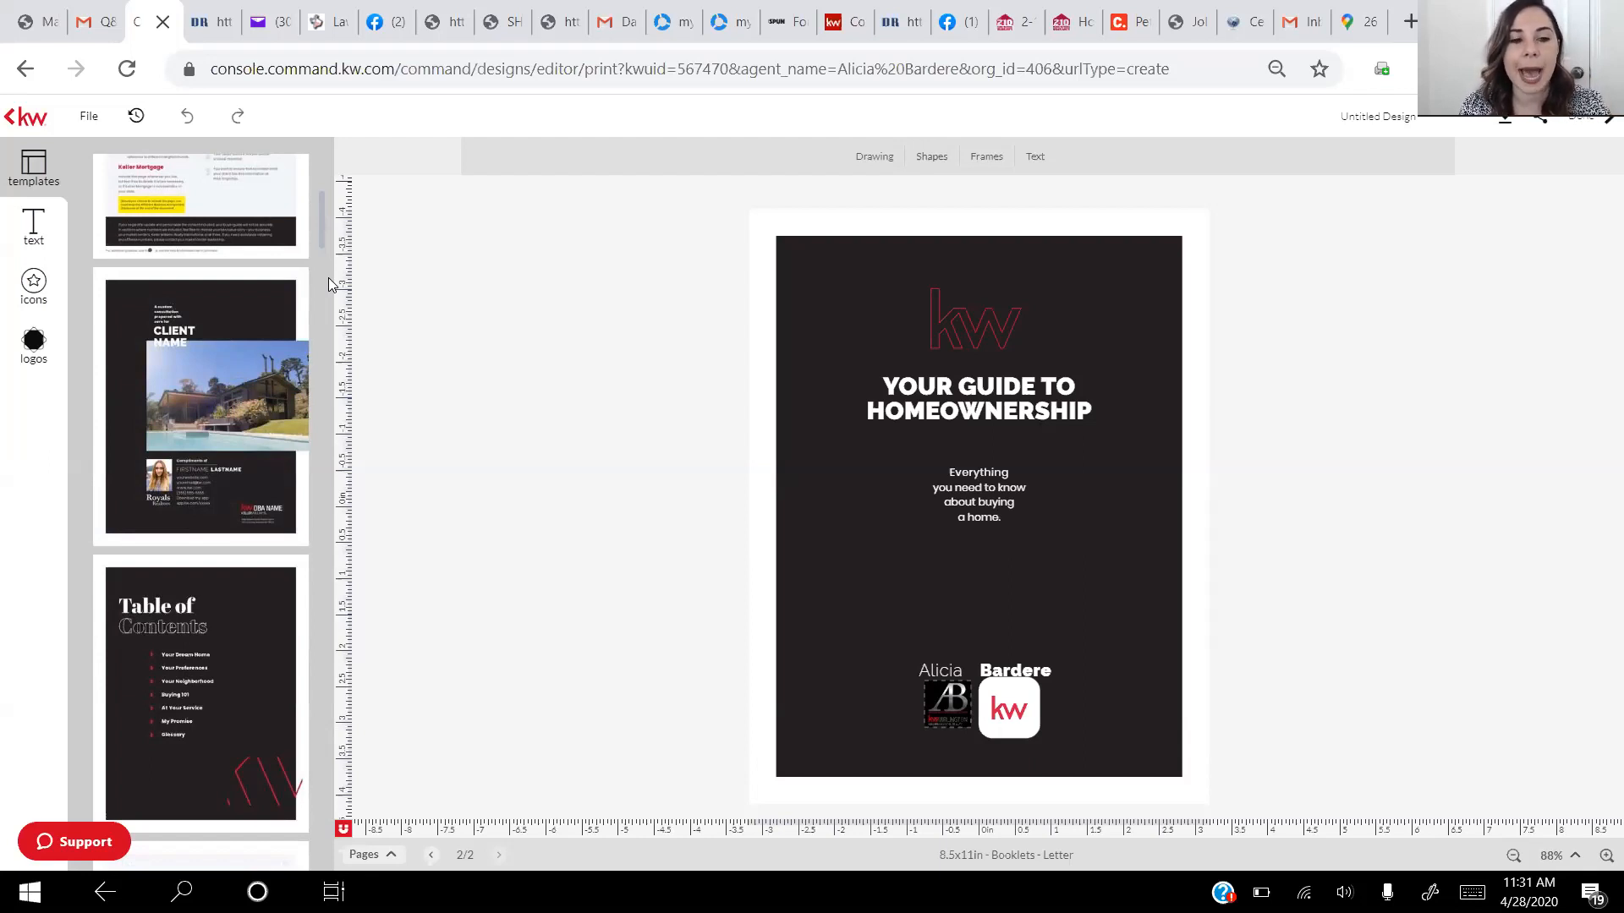
mouse_move(228, 301)
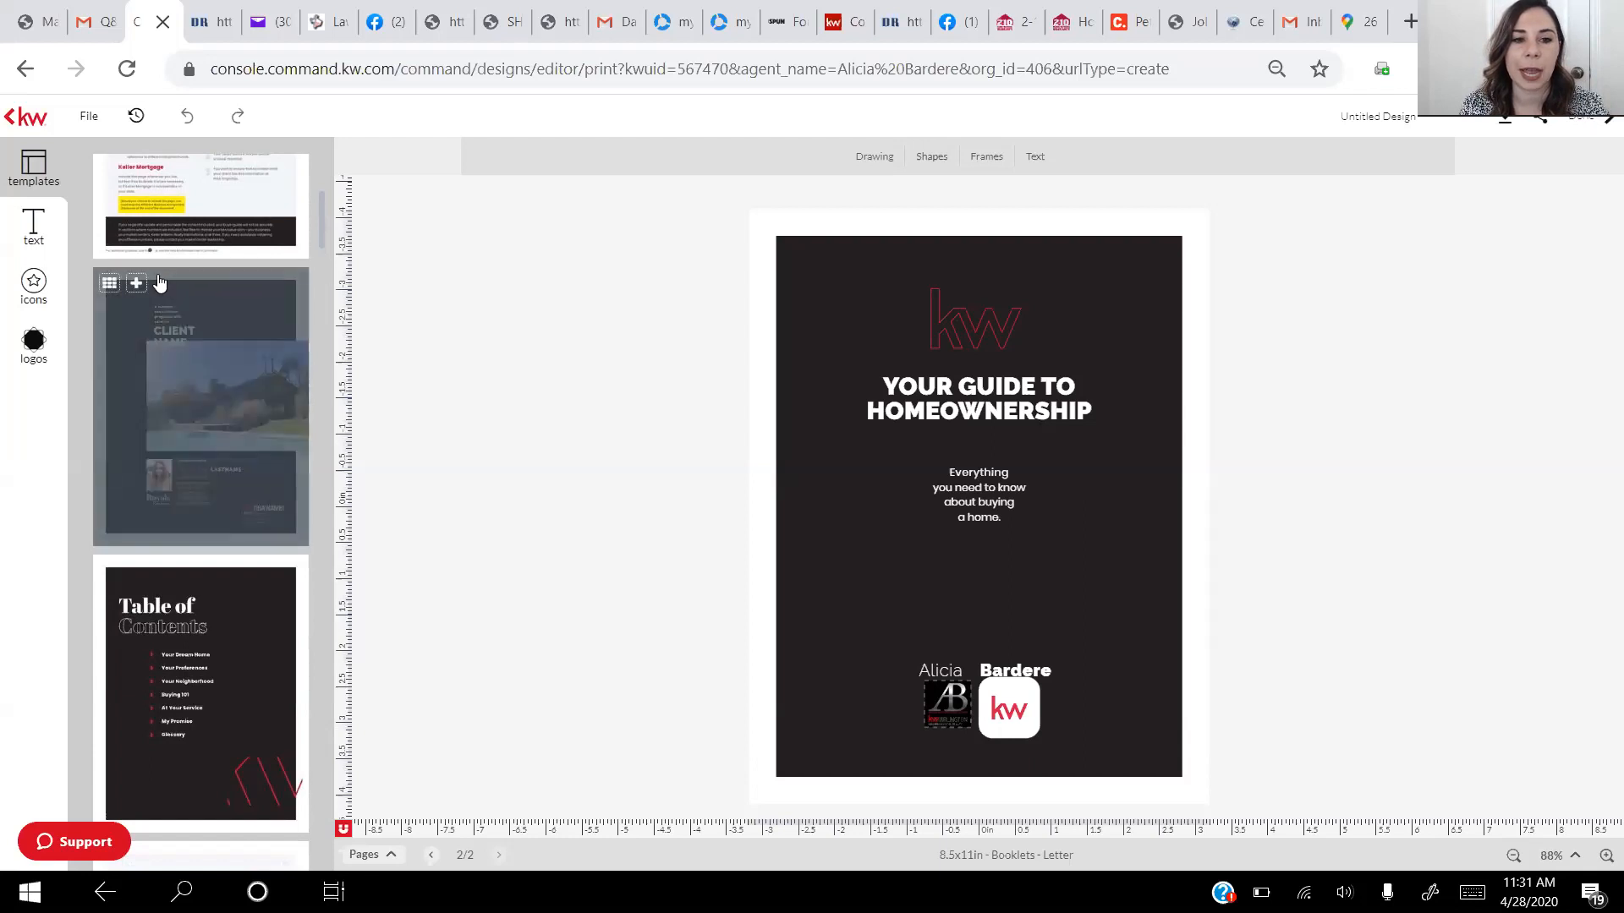
click(136, 286)
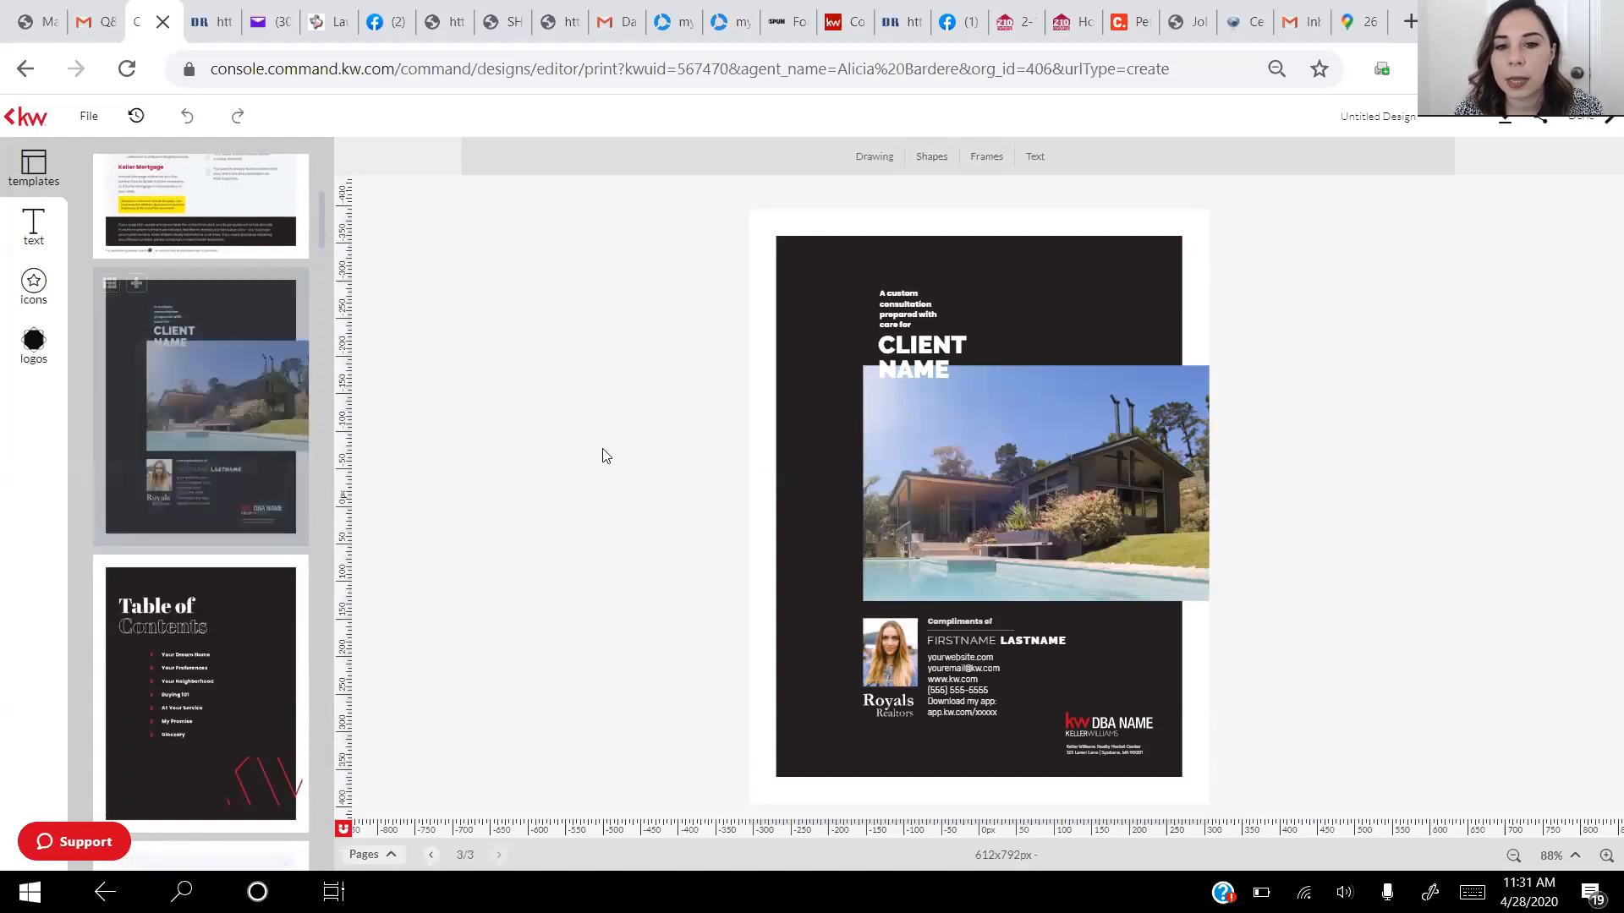
Replace the CLIENT NAME placeholder above the house photo with the client's full name
click(908, 345)
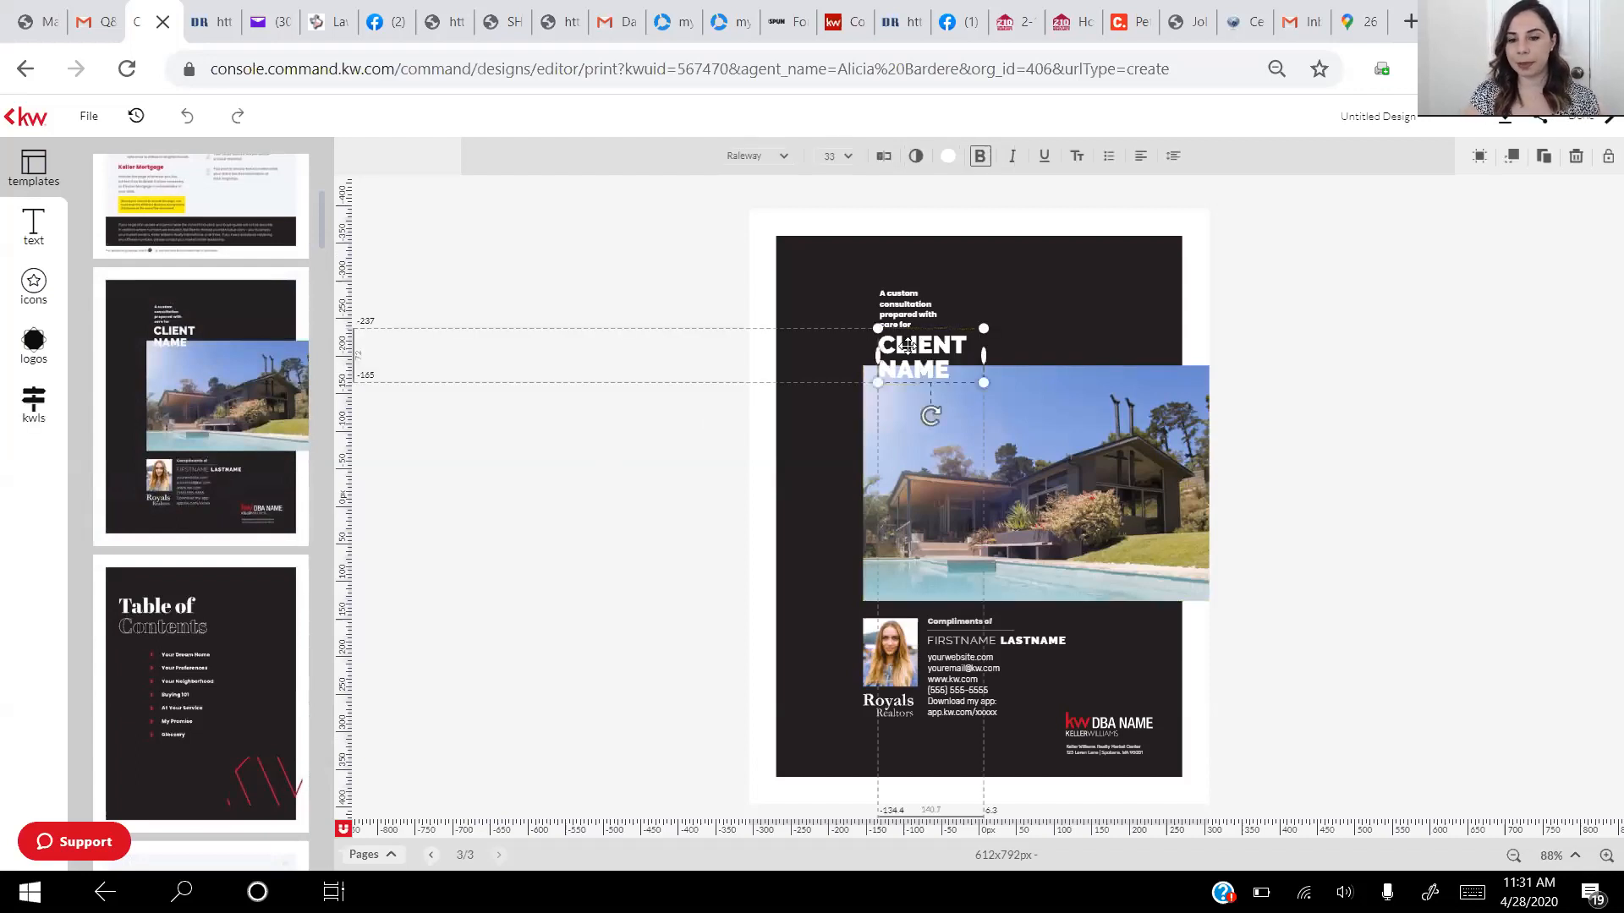
click(948, 366)
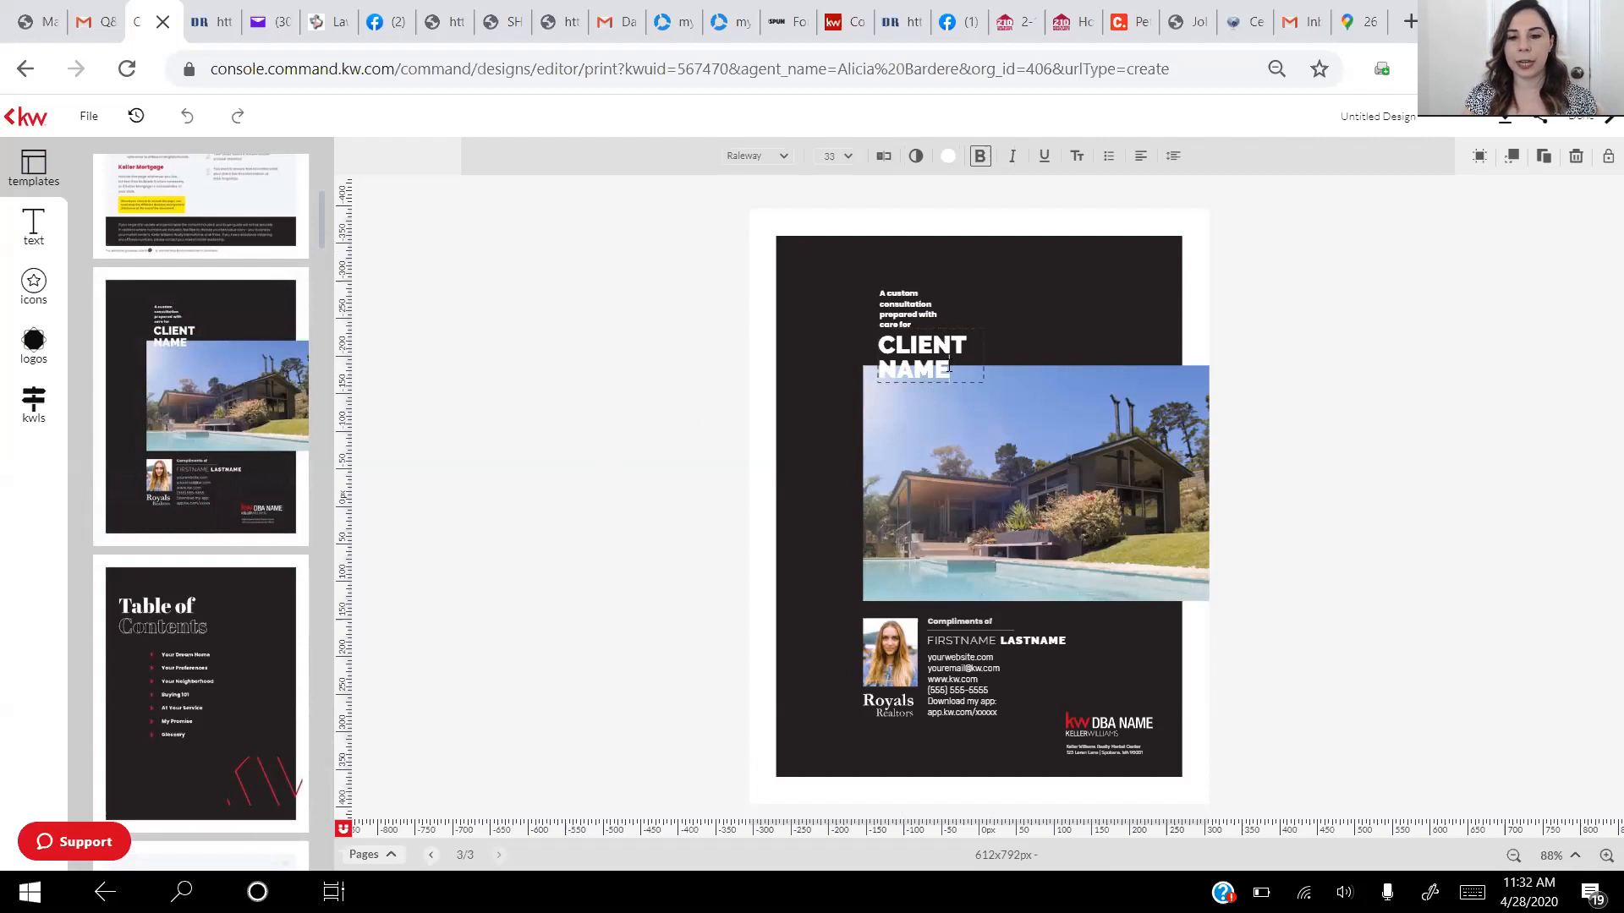
triple_click(948, 365)
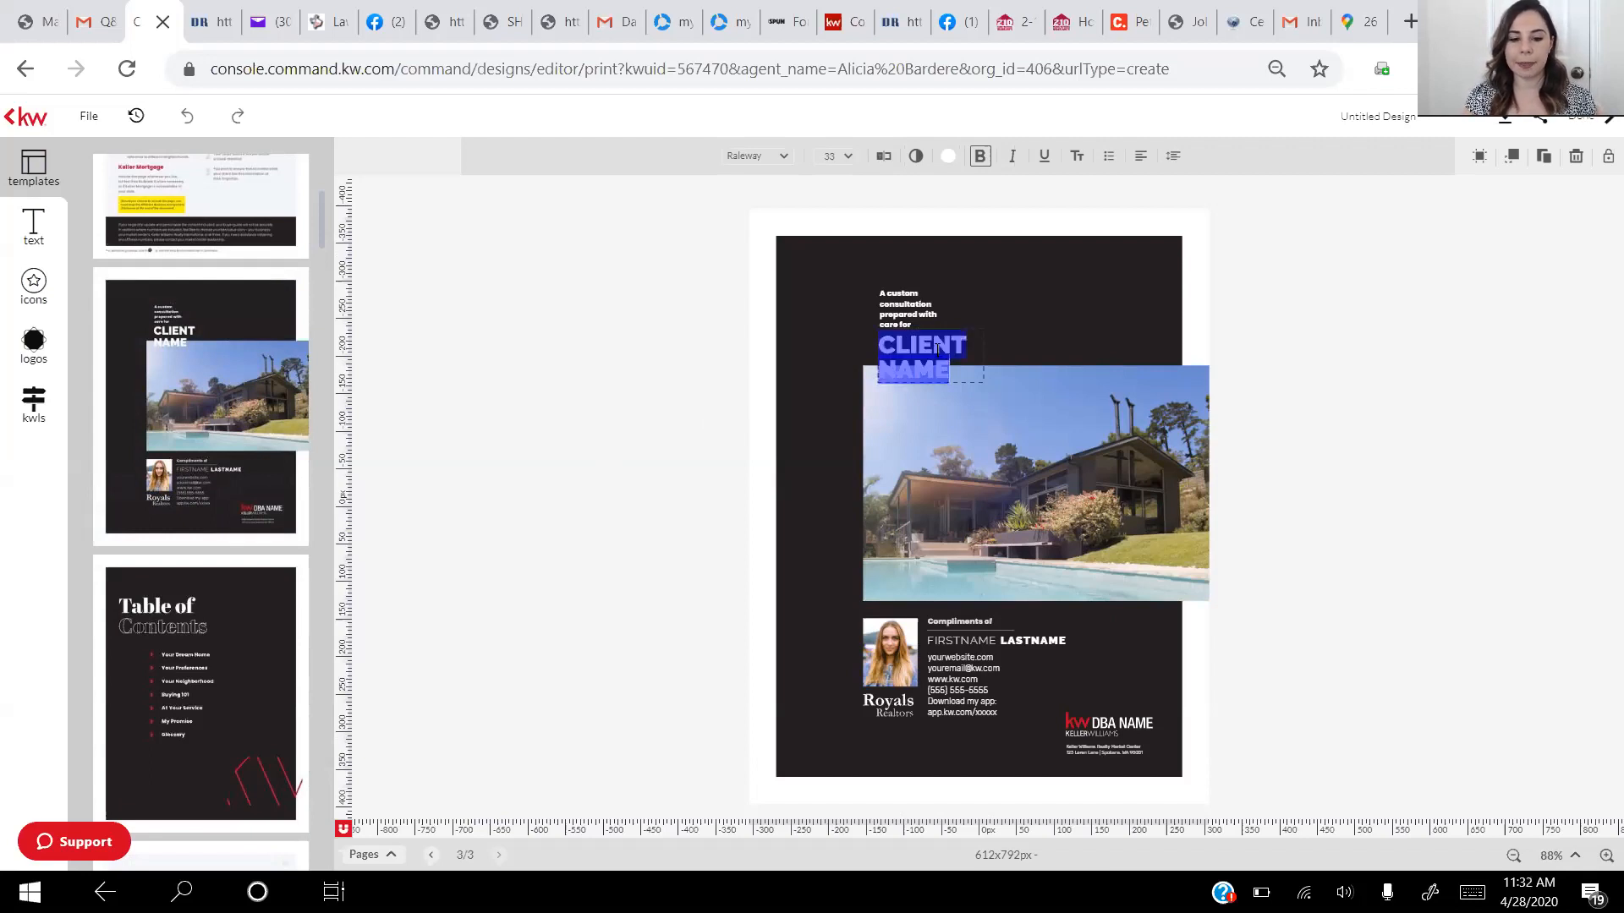
text(J)
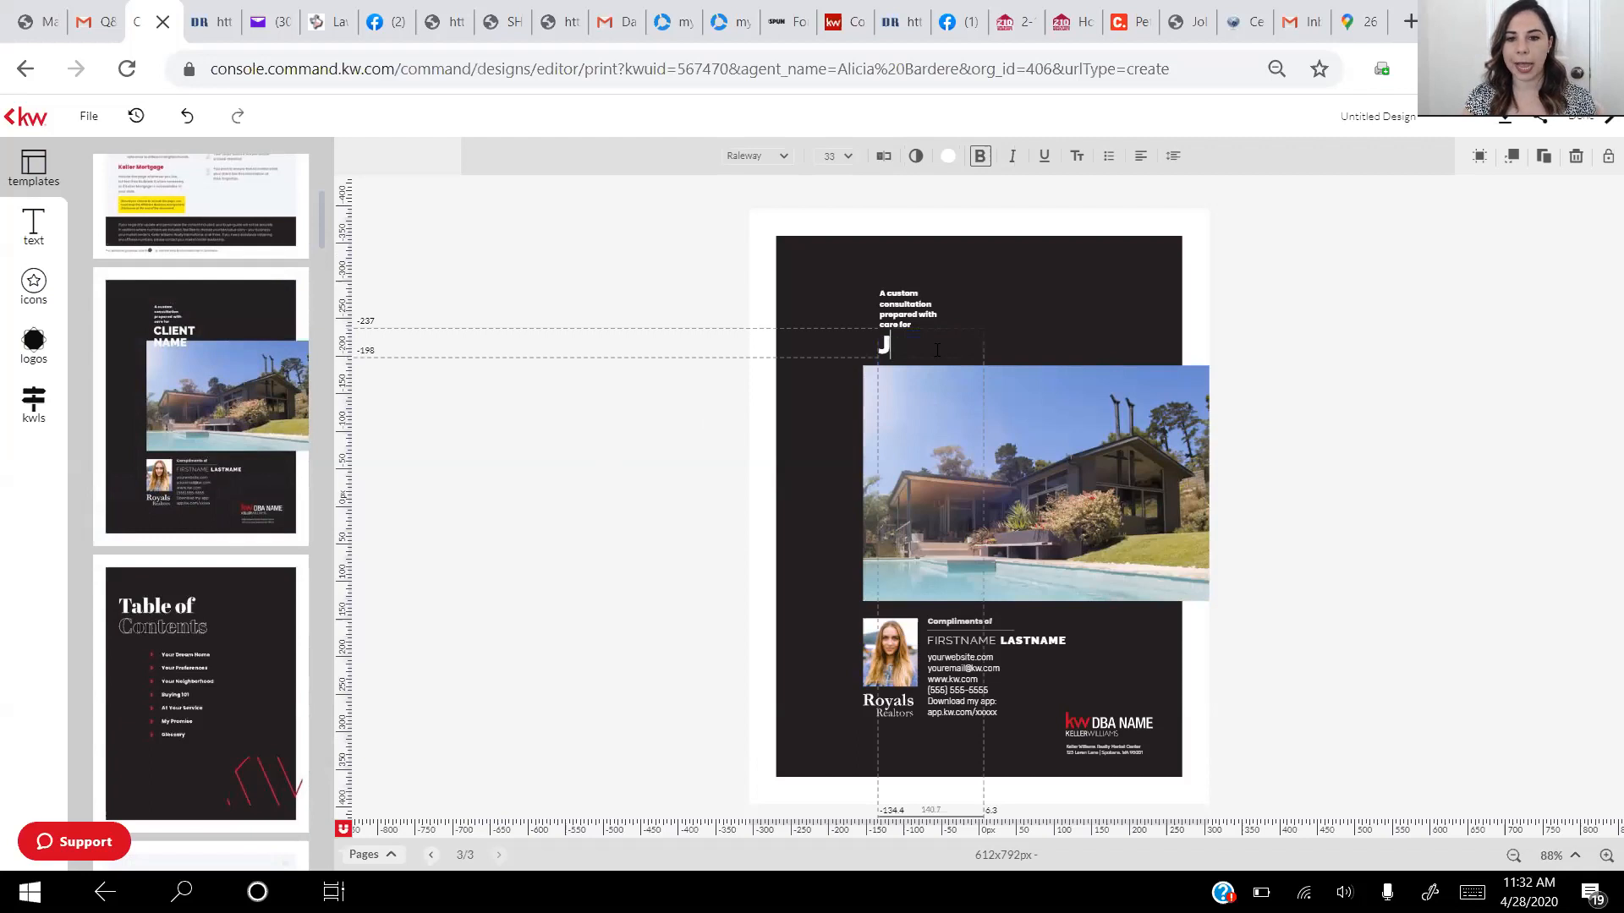
text(ane Doe)
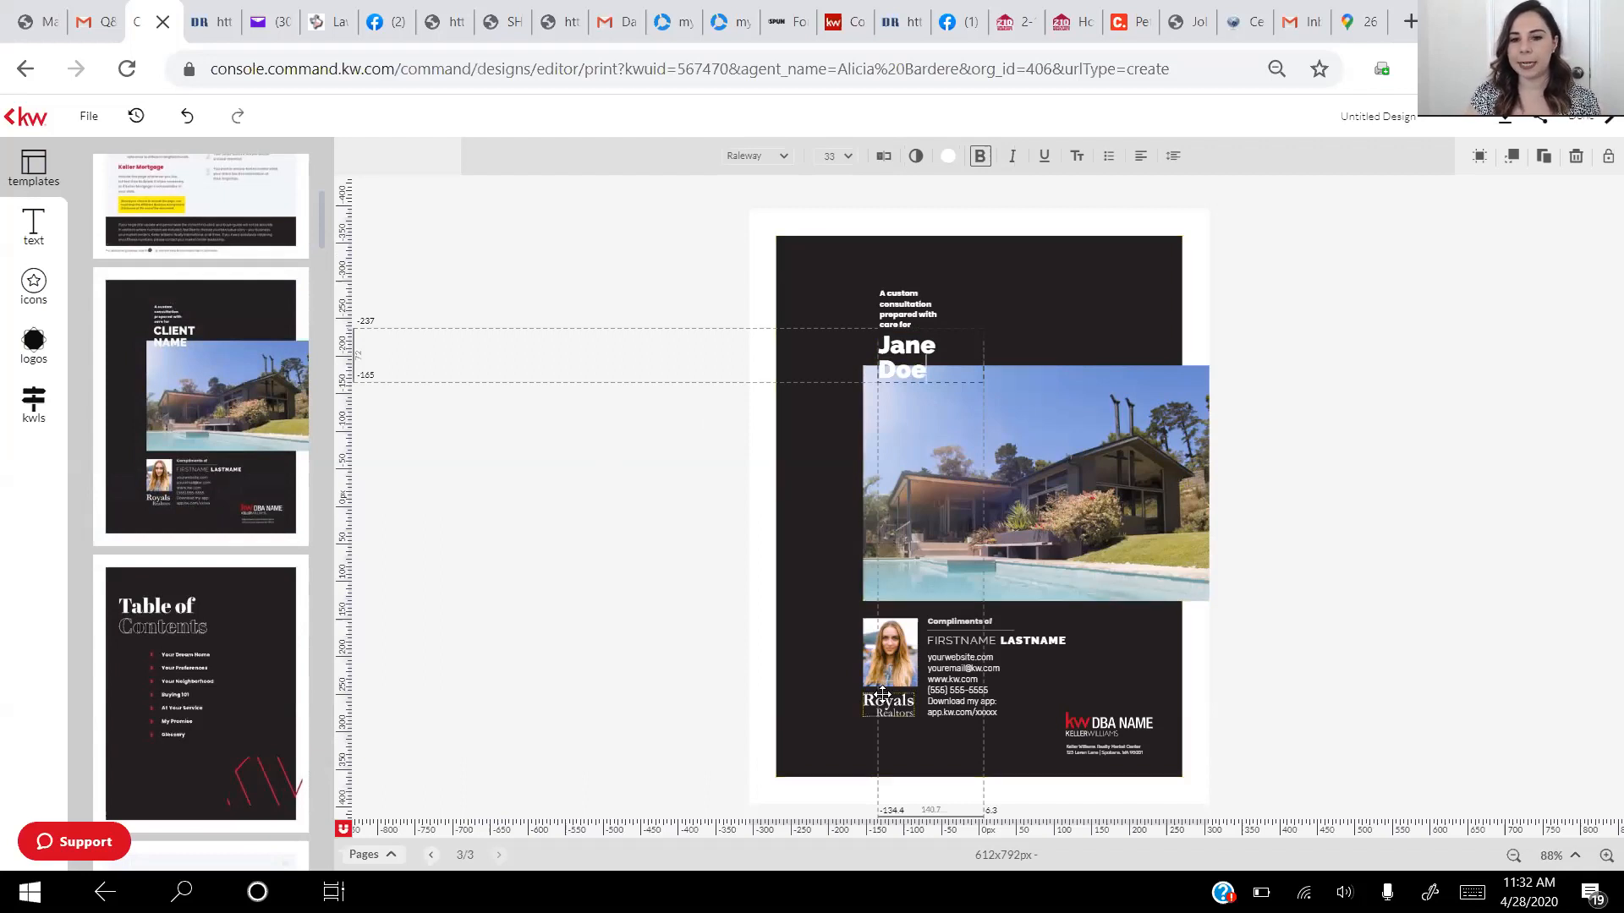
click(996, 531)
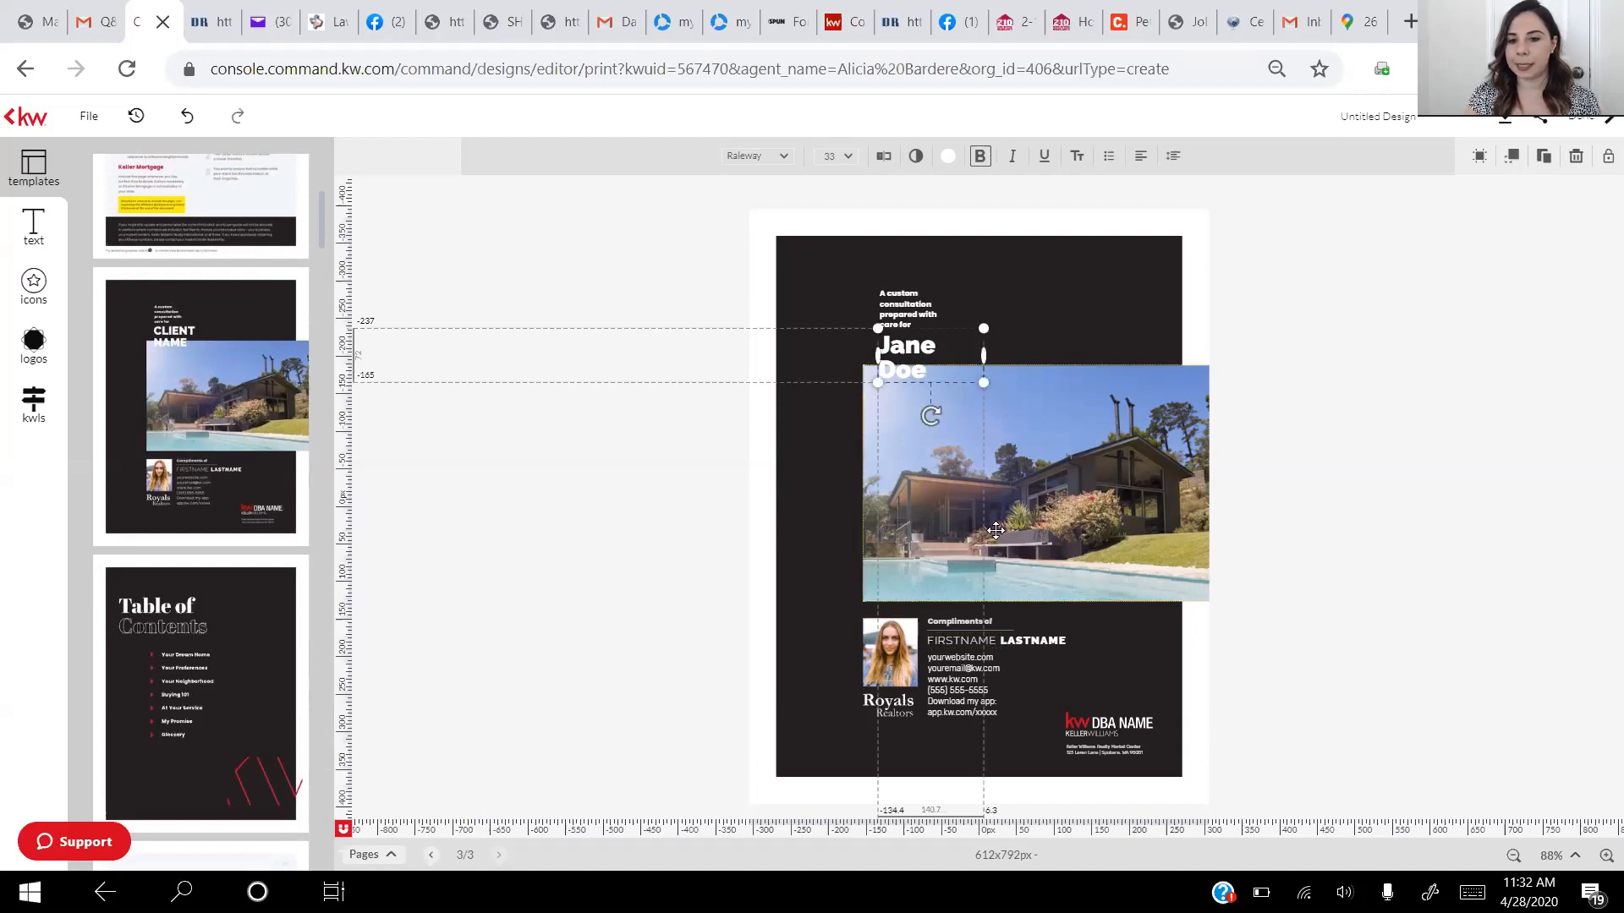
Replace the house photo on the client page with the company library photo of a woman hugging a grey-haired man in plaid
click(1080, 500)
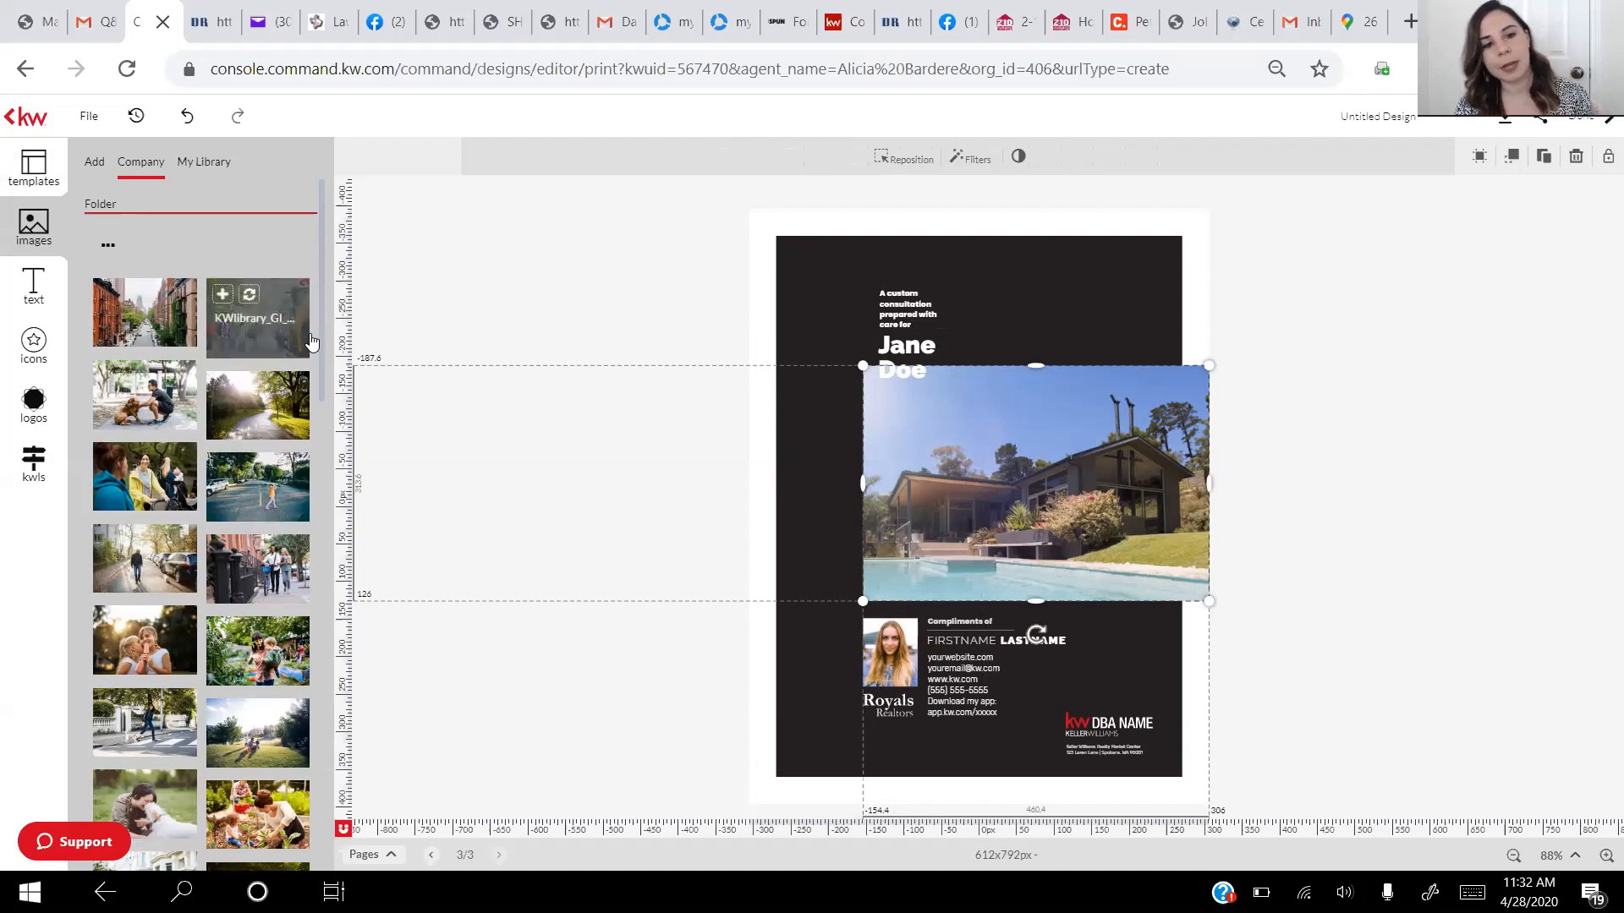
scroll(320, 332, down, 2)
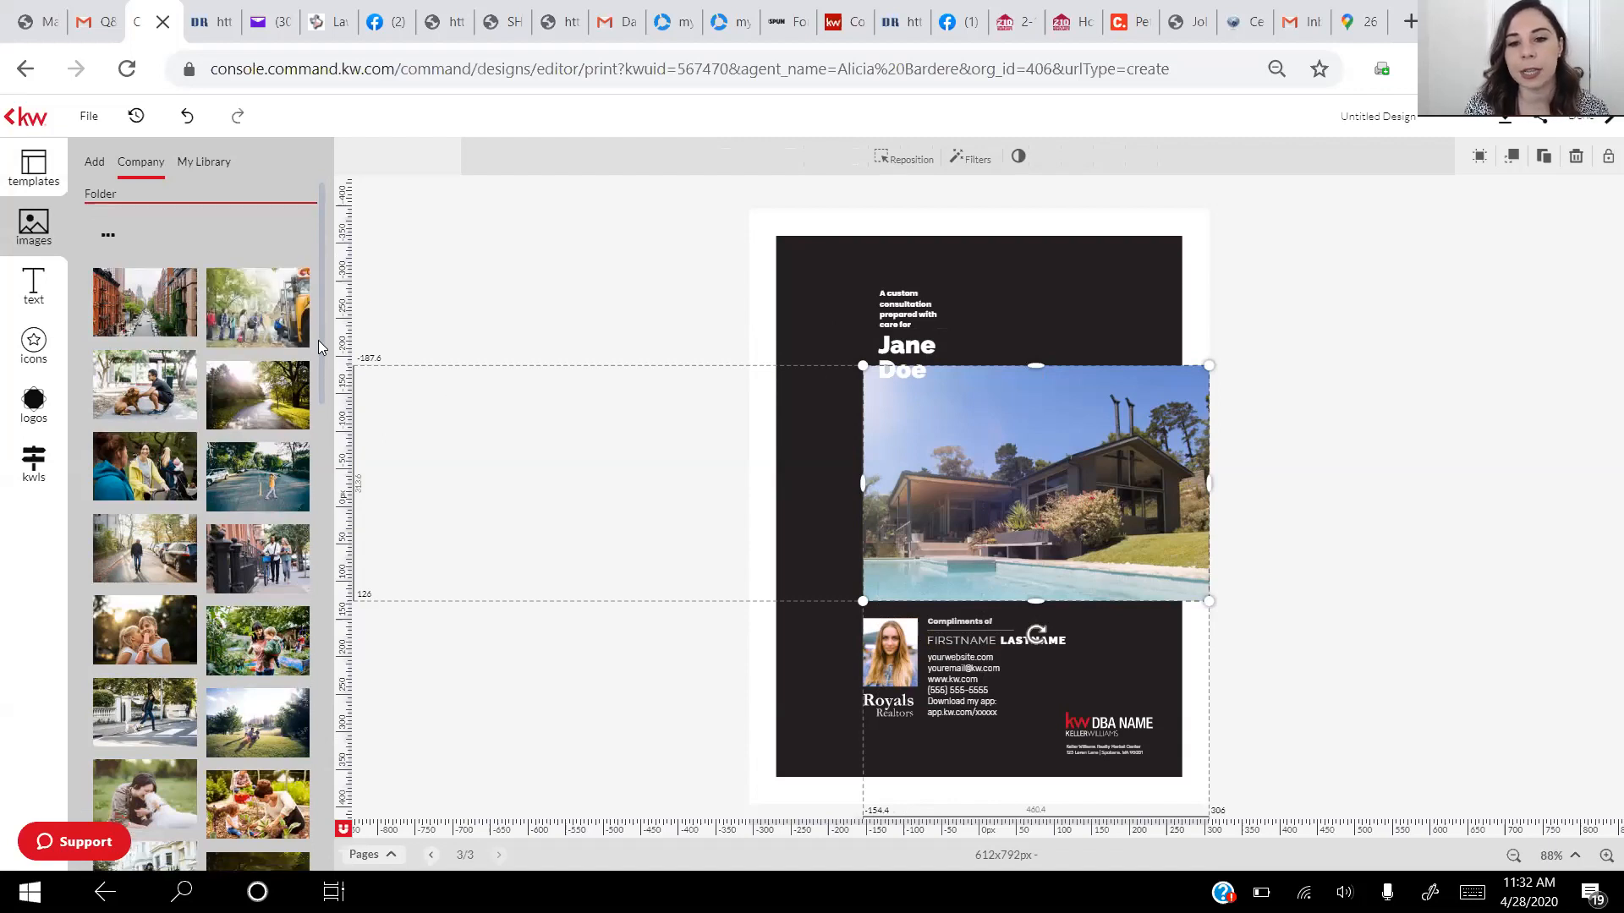
scroll(318, 398, down, 1)
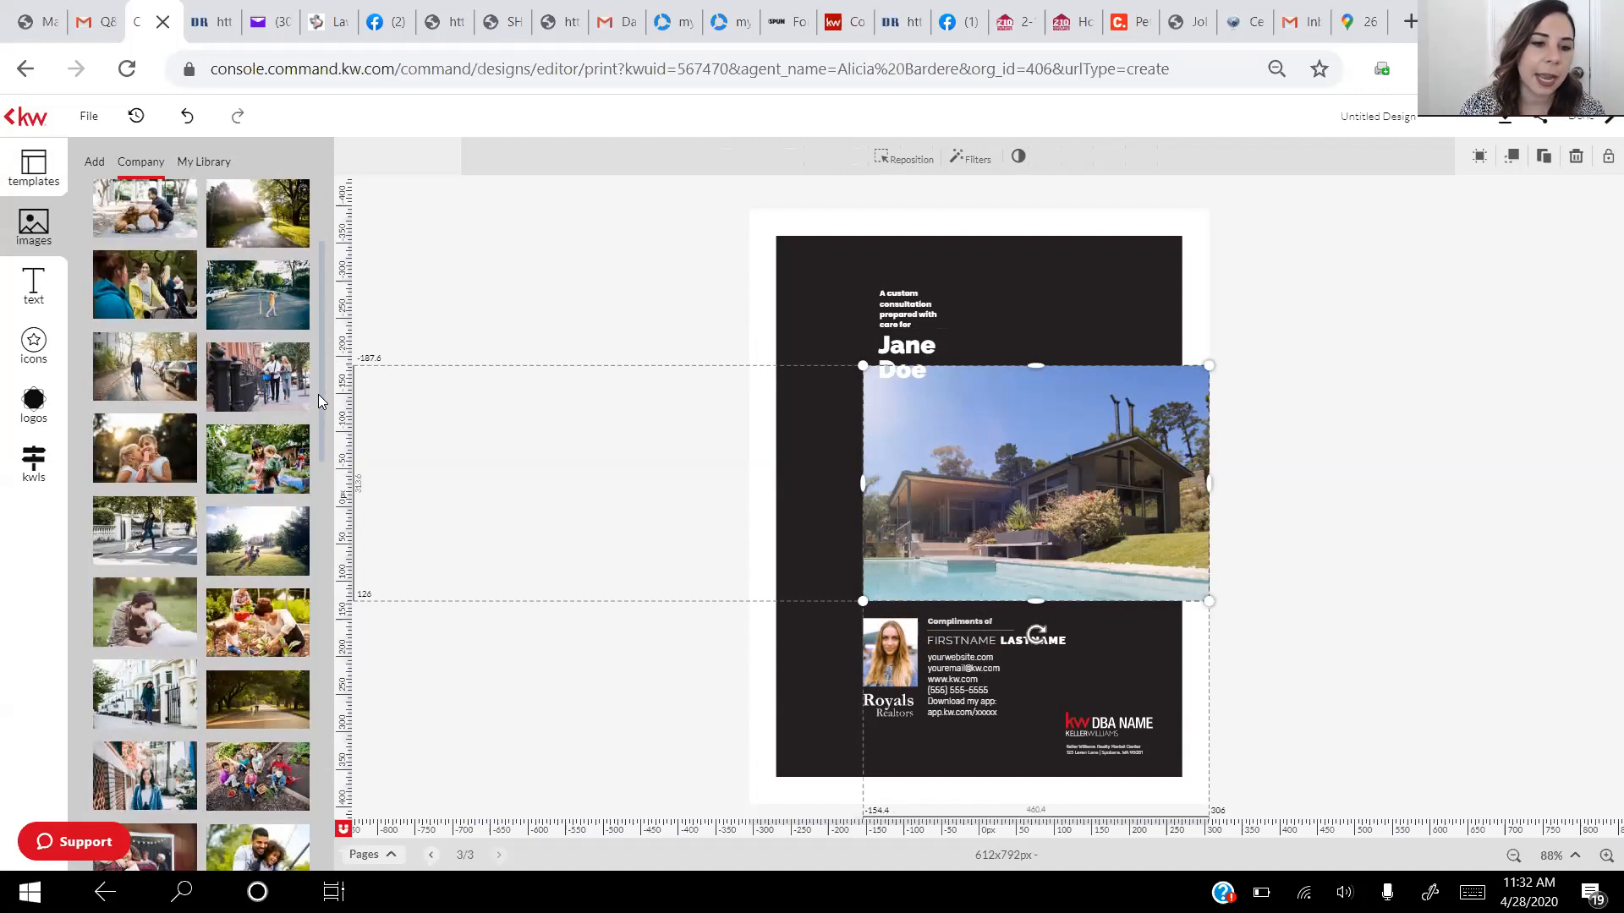
scroll(318, 397, down, 1)
scroll(320, 408, down, 1)
scroll(320, 431, down, 1)
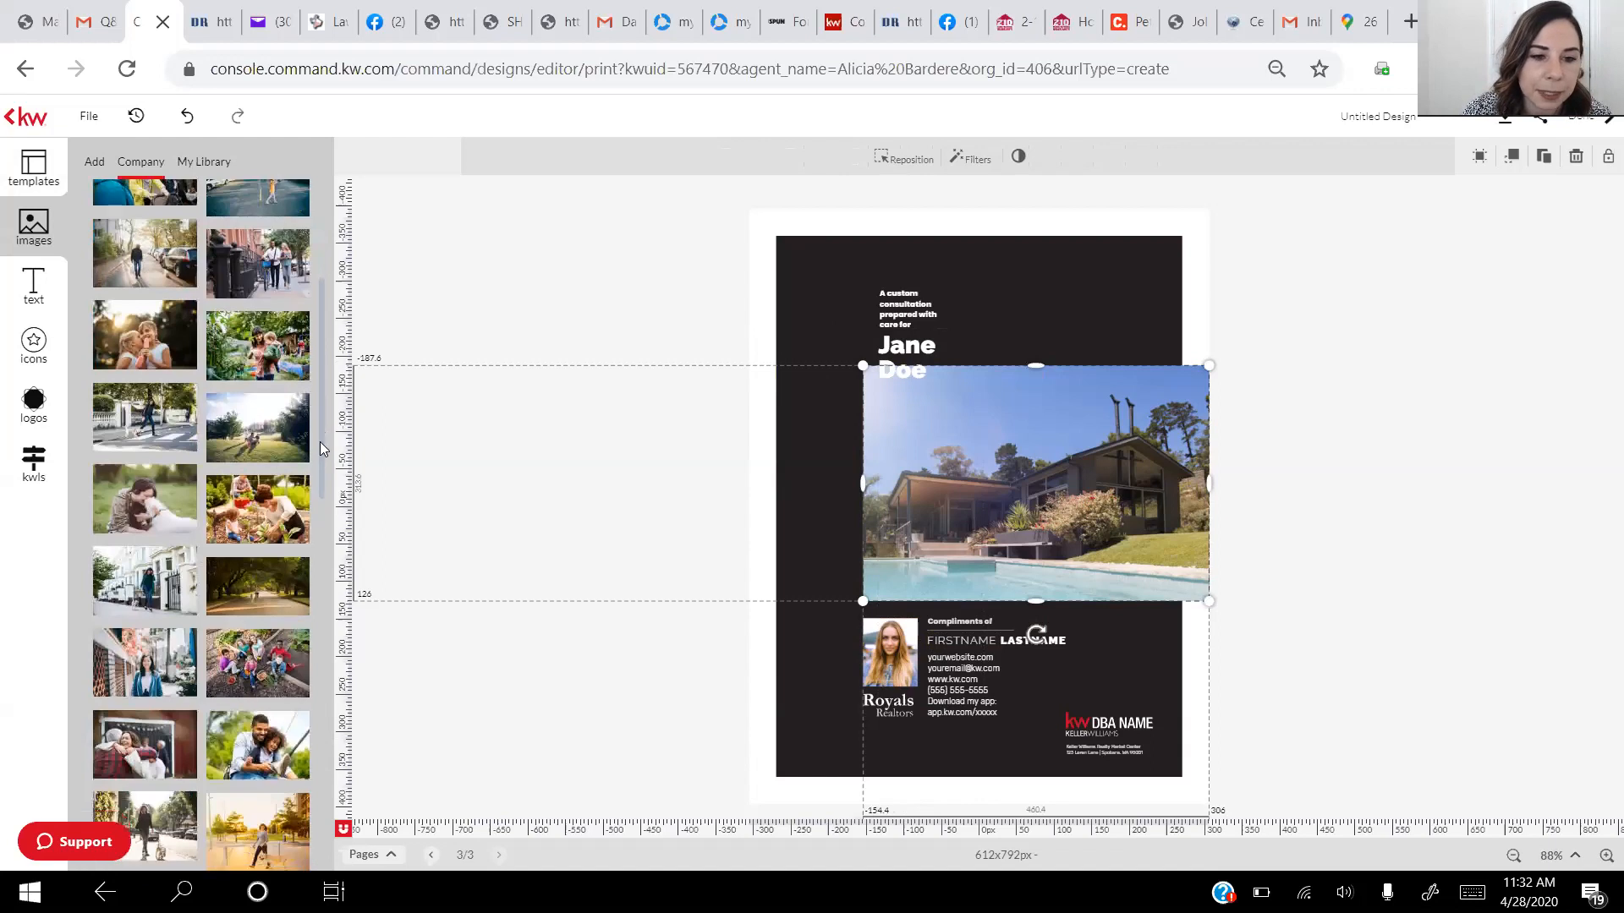
mouse_move(148, 702)
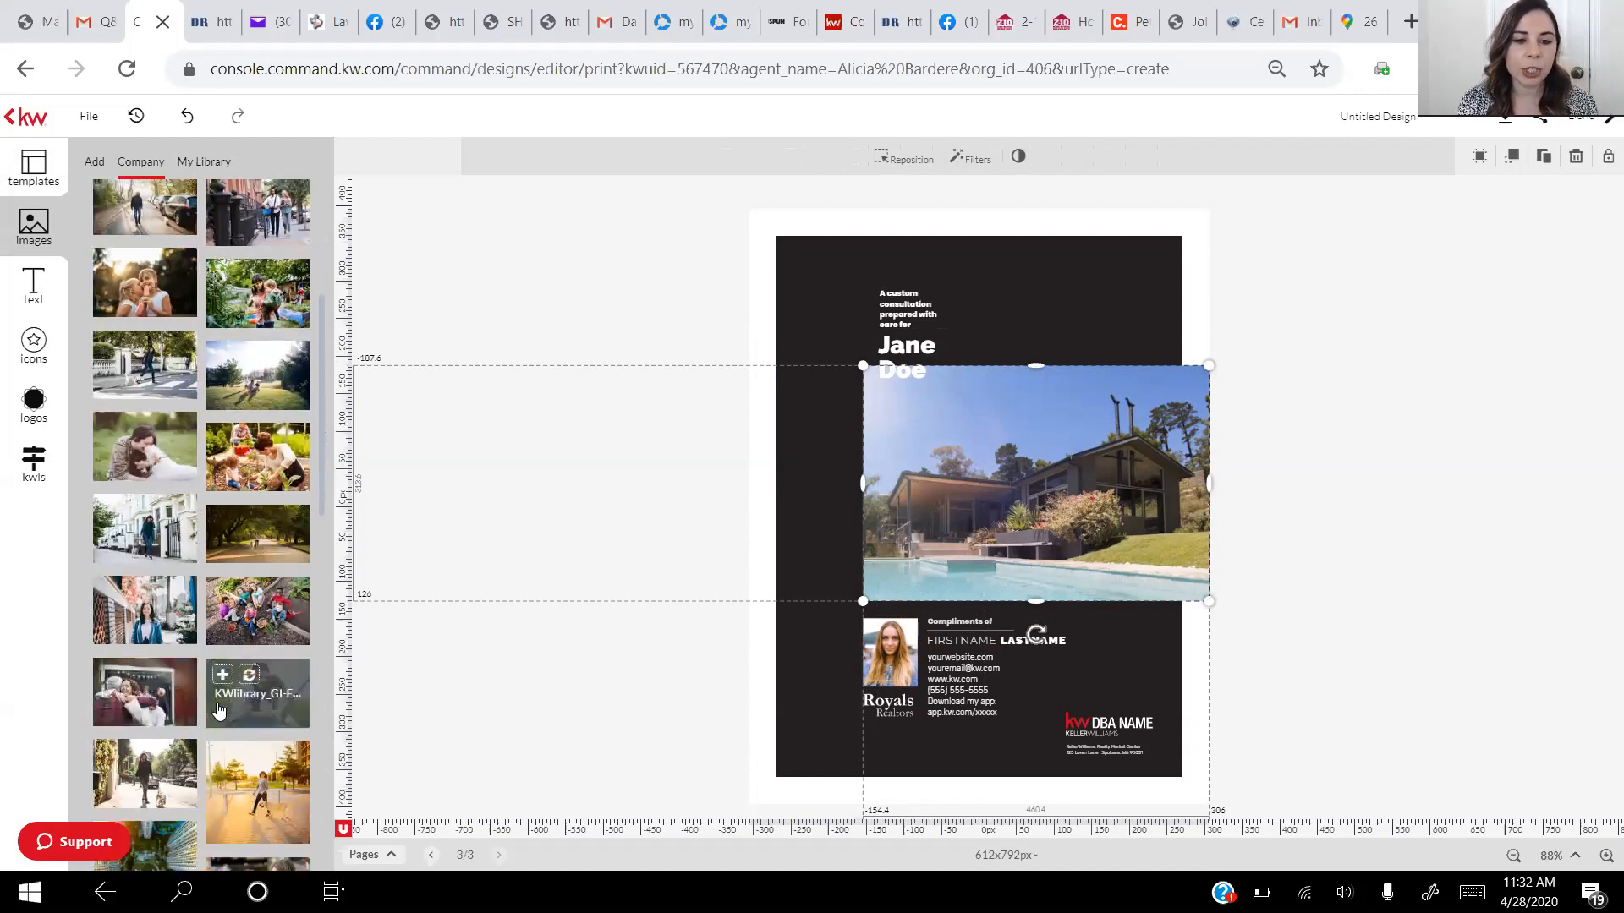
mouse_move(106, 716)
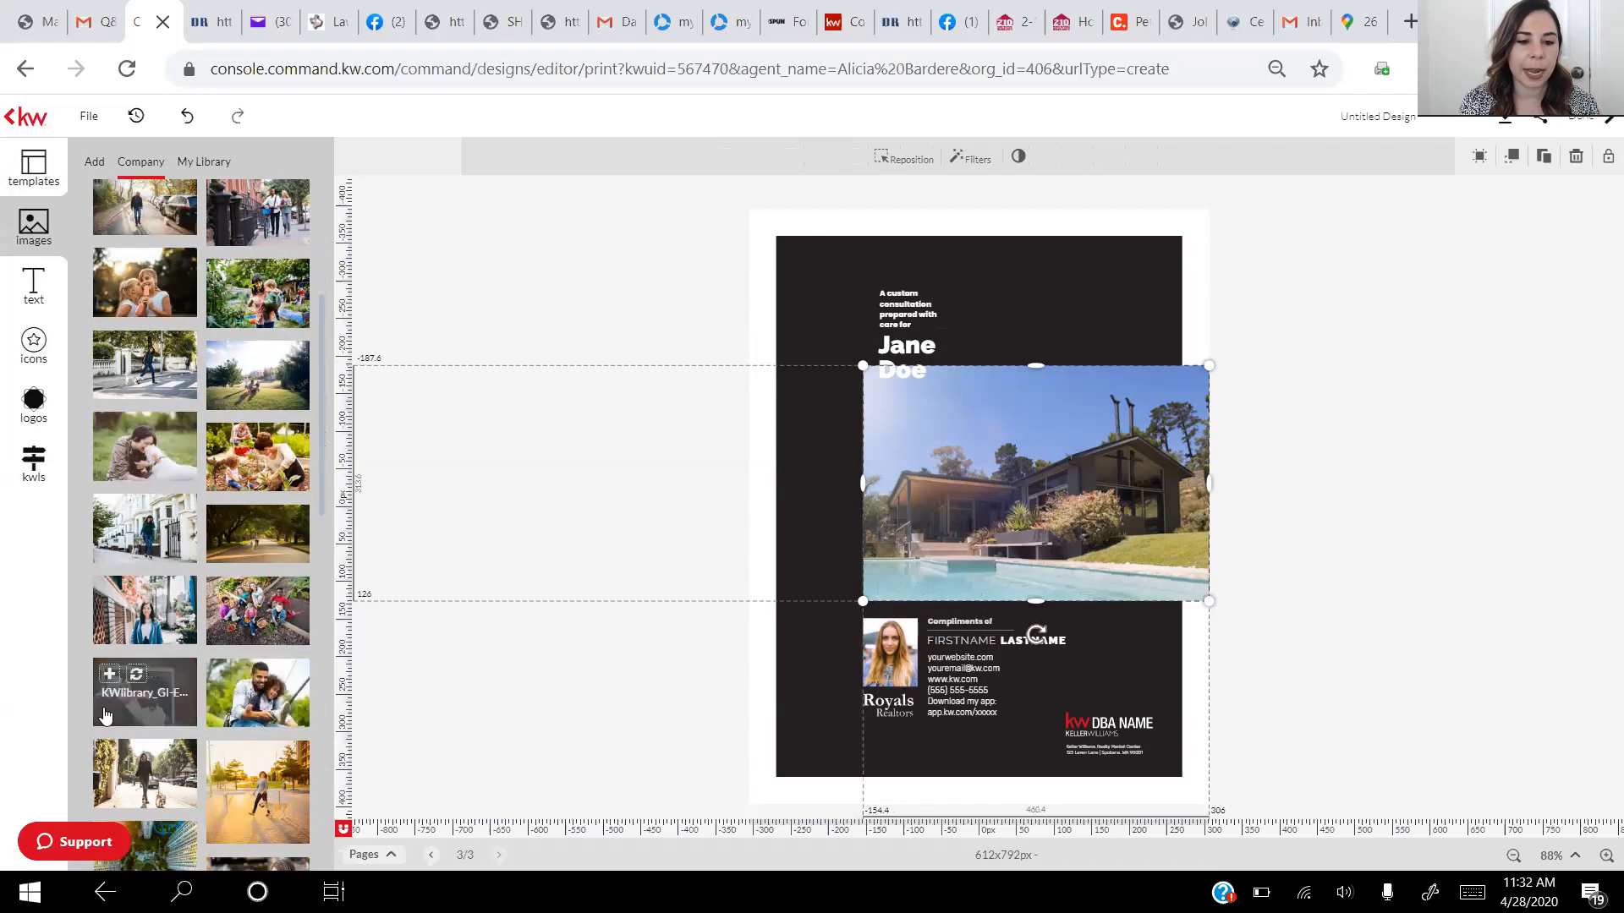
click(137, 676)
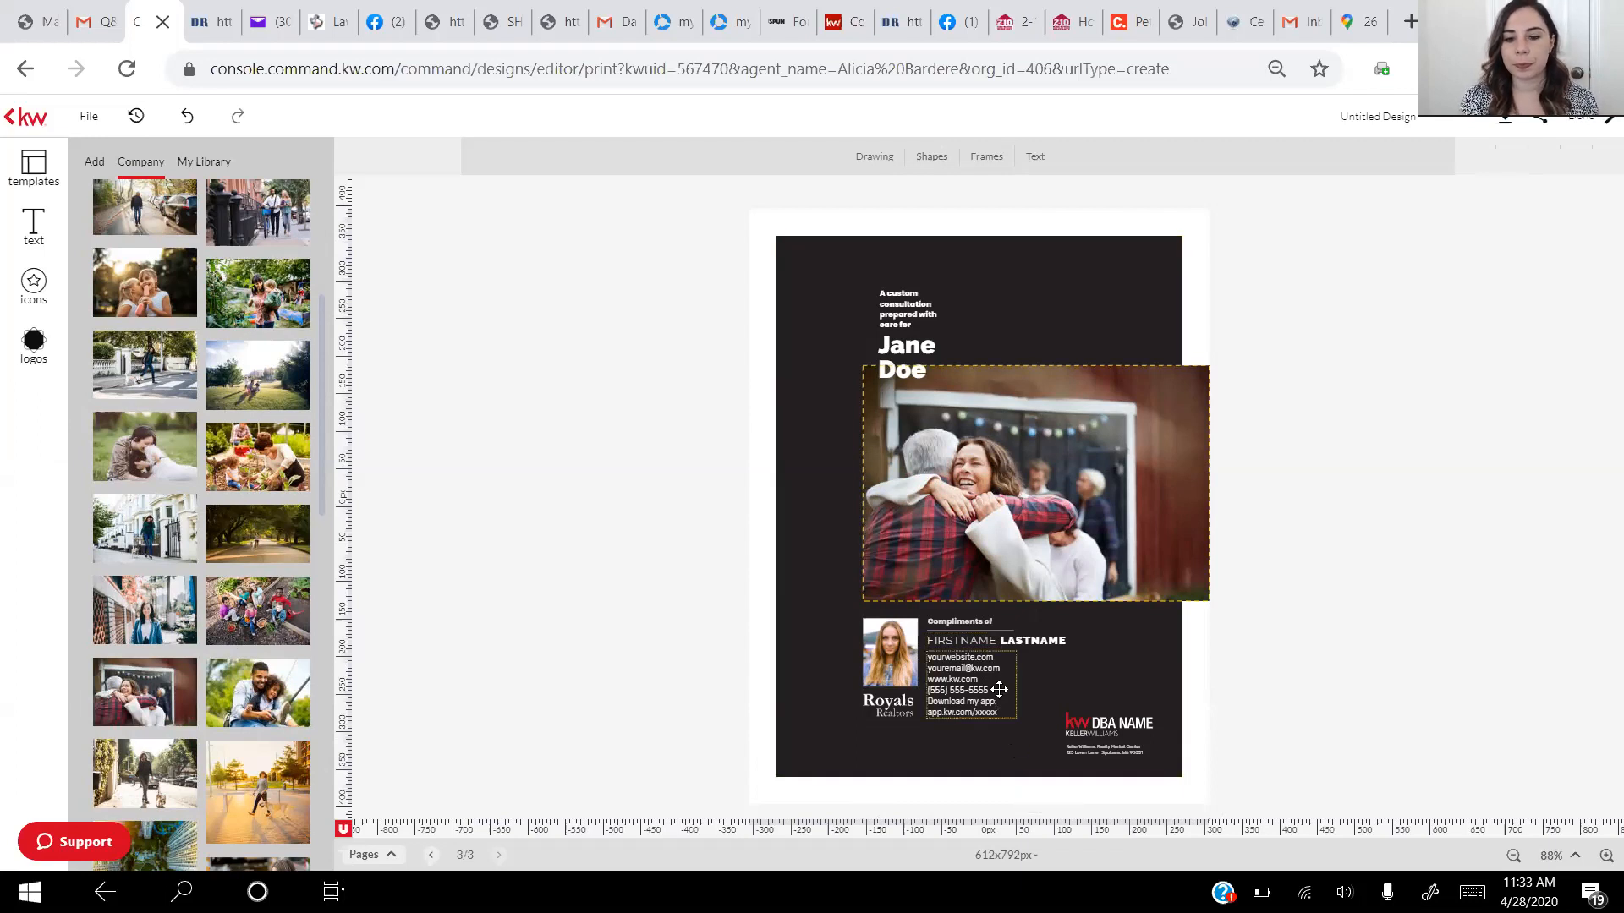
Replace the FIRSTNAME placeholder under "Compliments of" with the agent's first name
click(977, 642)
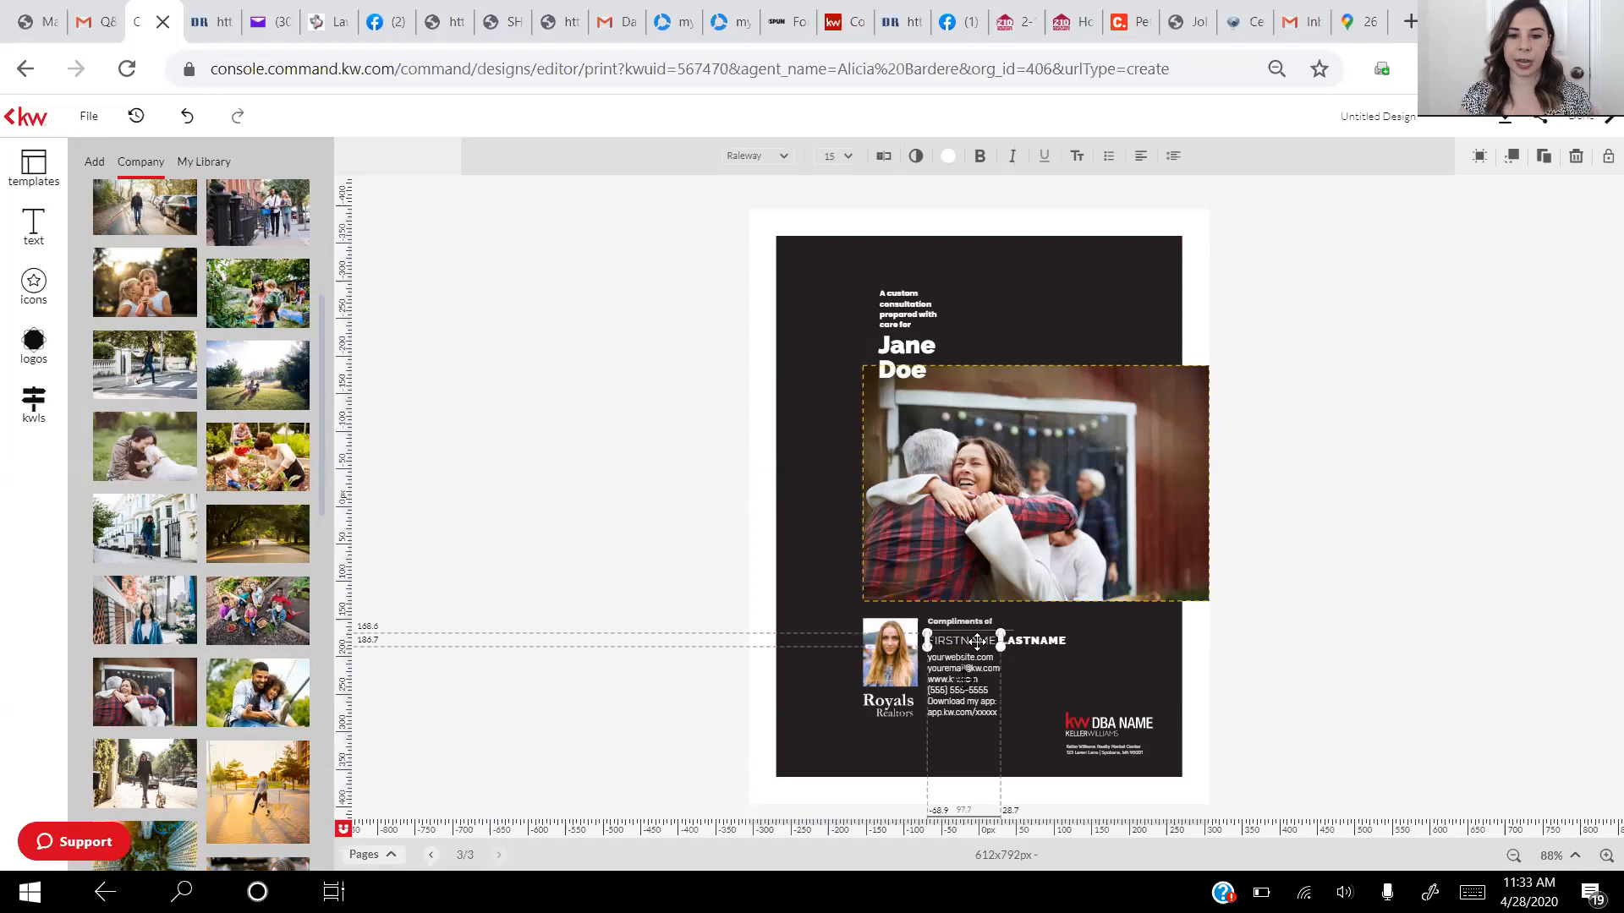
click(977, 642)
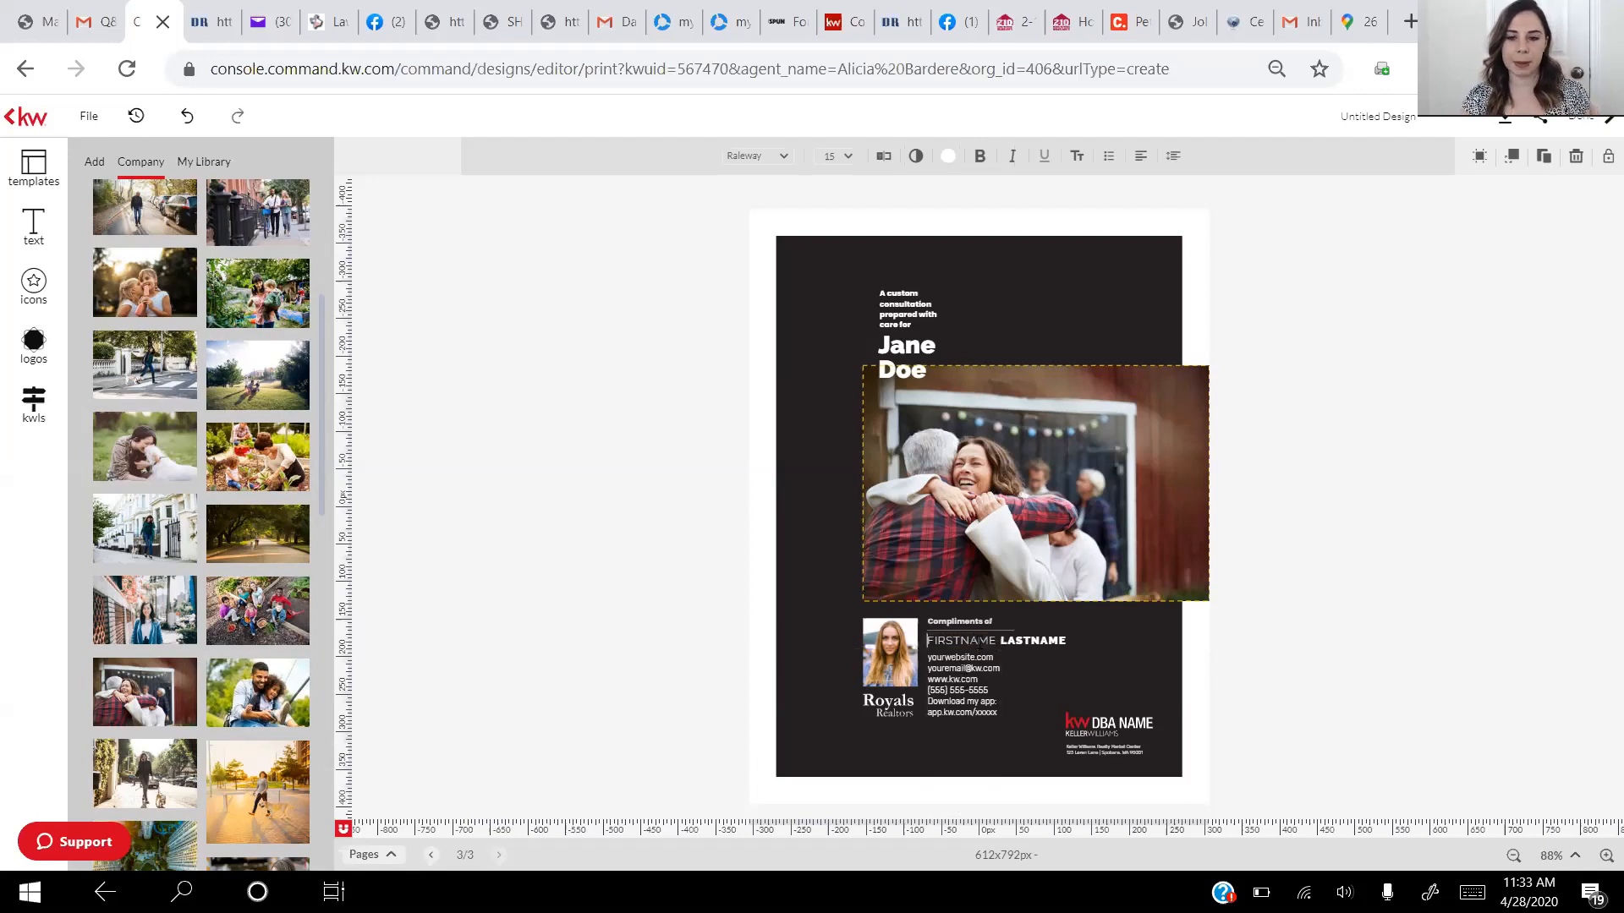
double_click(977, 642)
click(977, 642)
text(A)
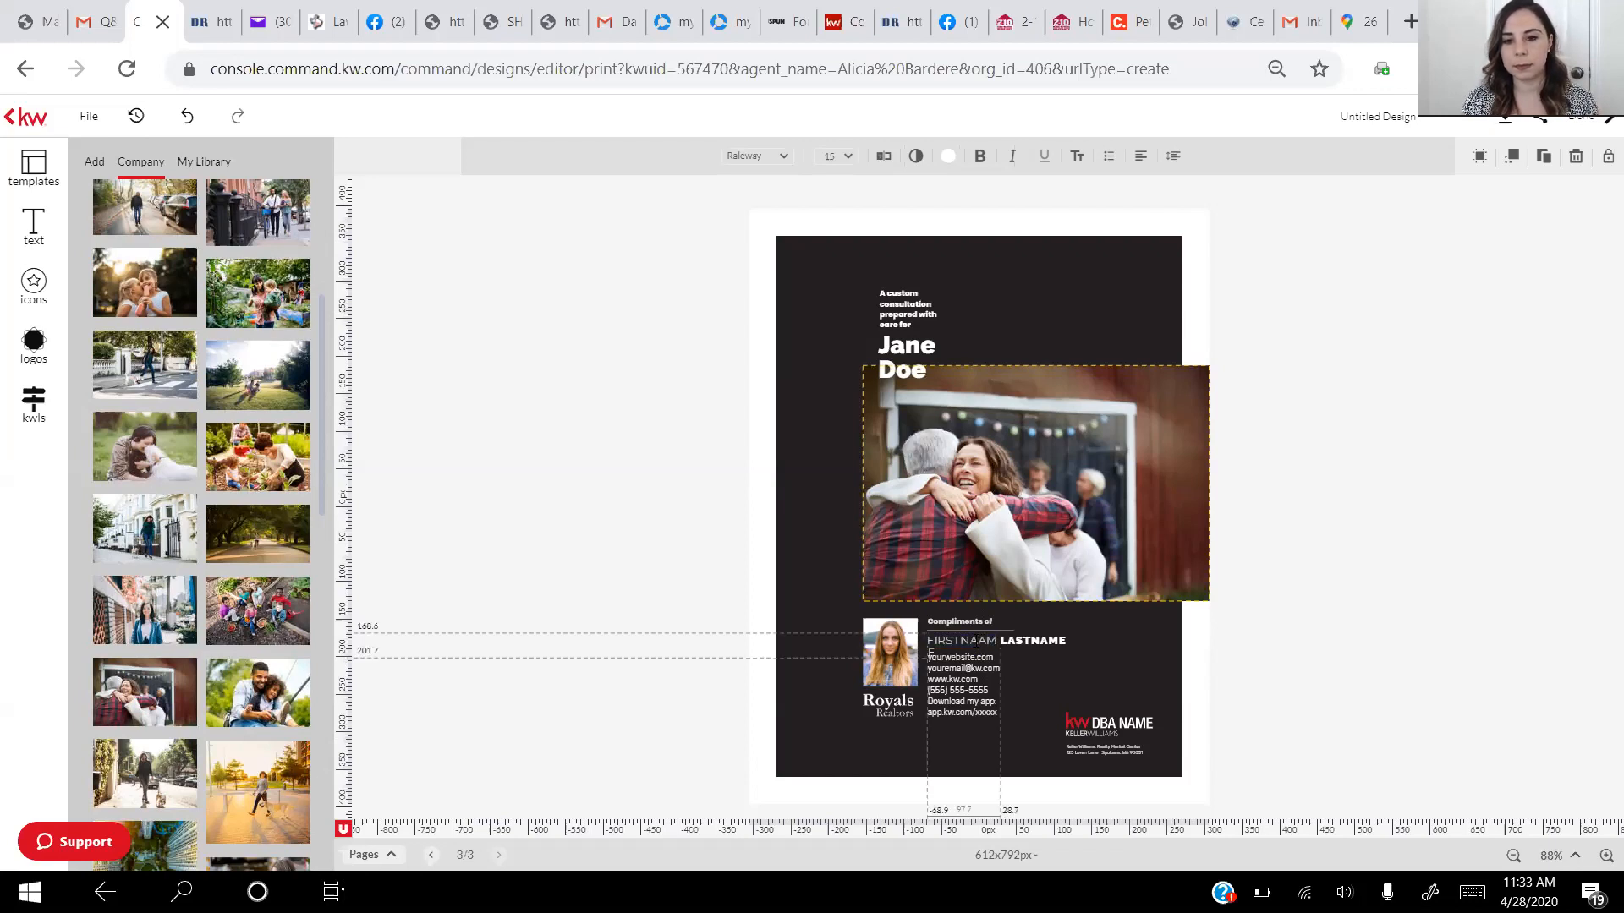
double_click(977, 641)
text(Alicia)
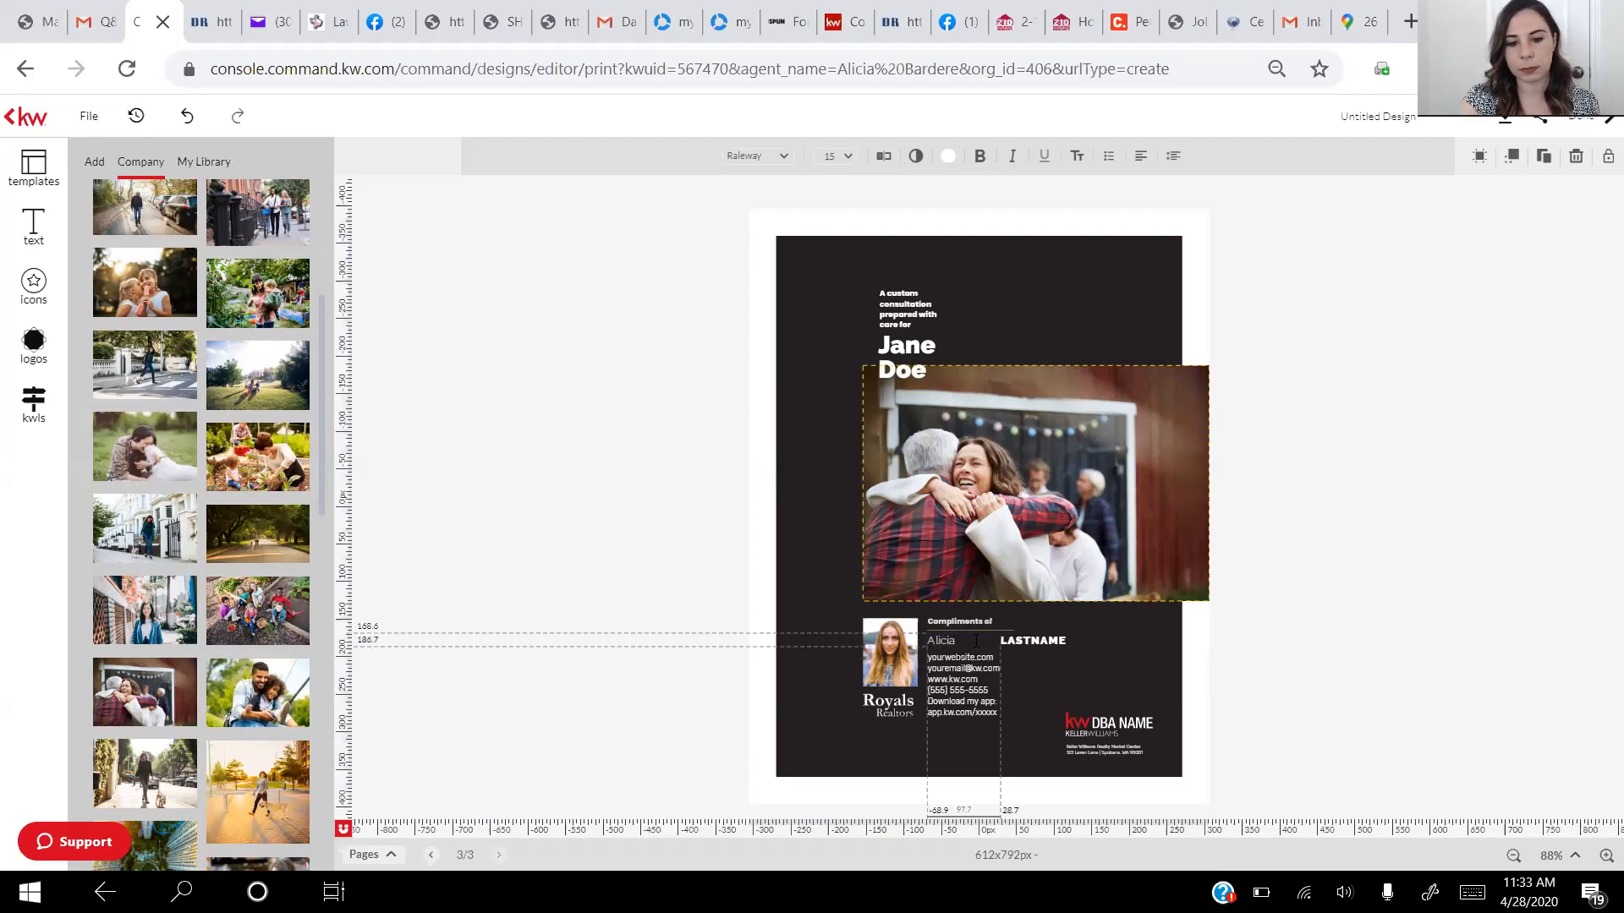
Replace the LASTNAME placeholder under "Compliments of" with the agent's last name
click(1043, 640)
click(1043, 640)
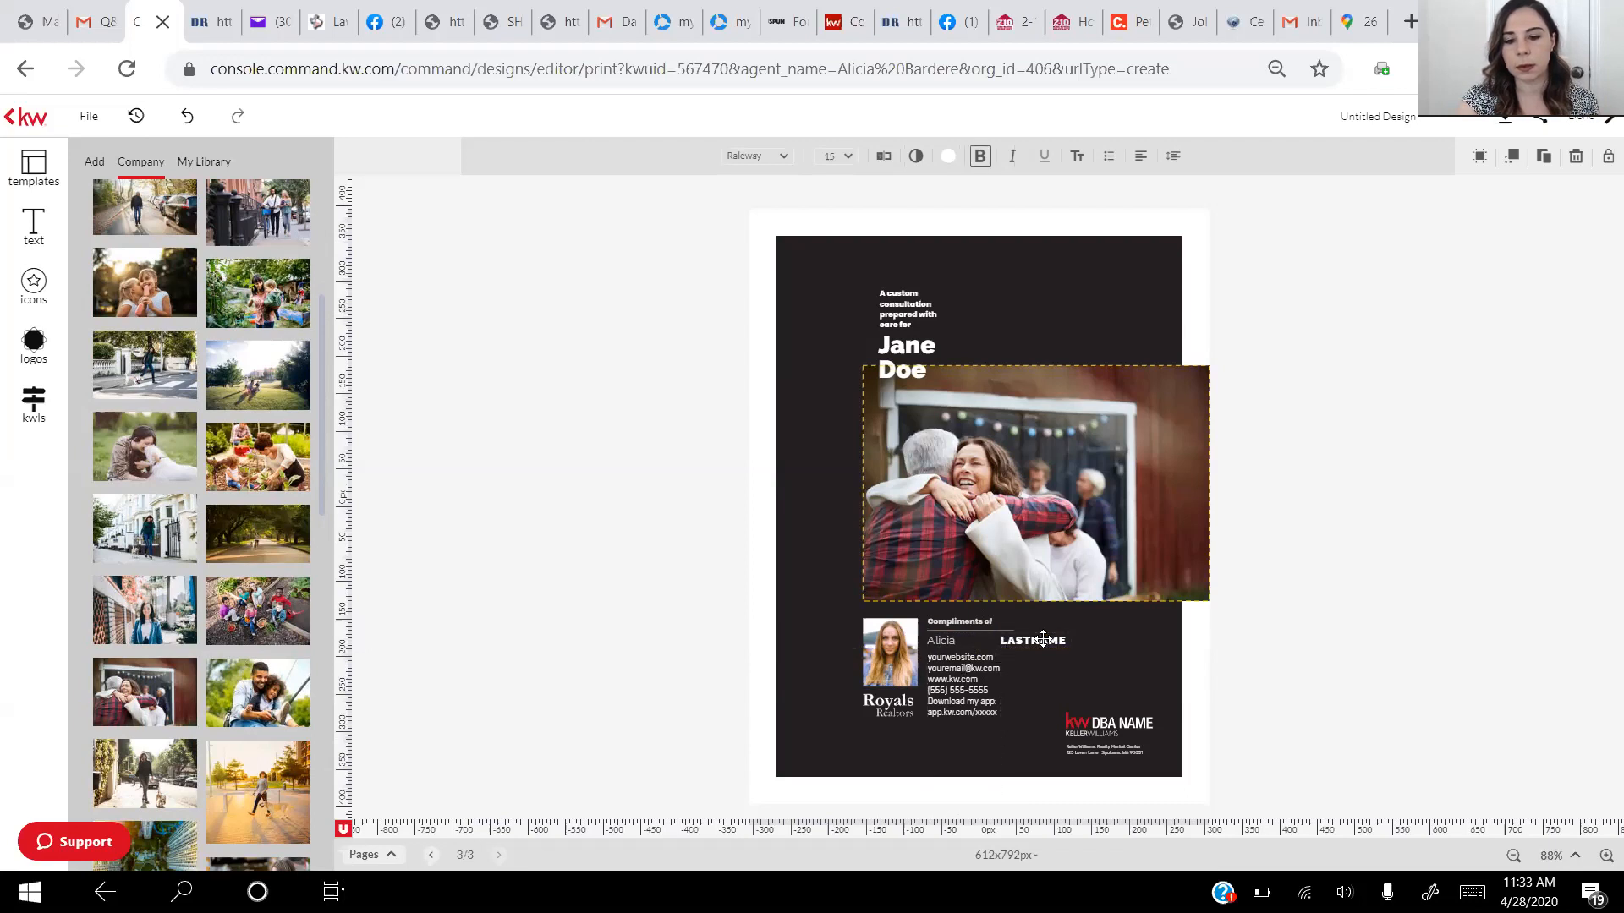
double_click(1049, 640)
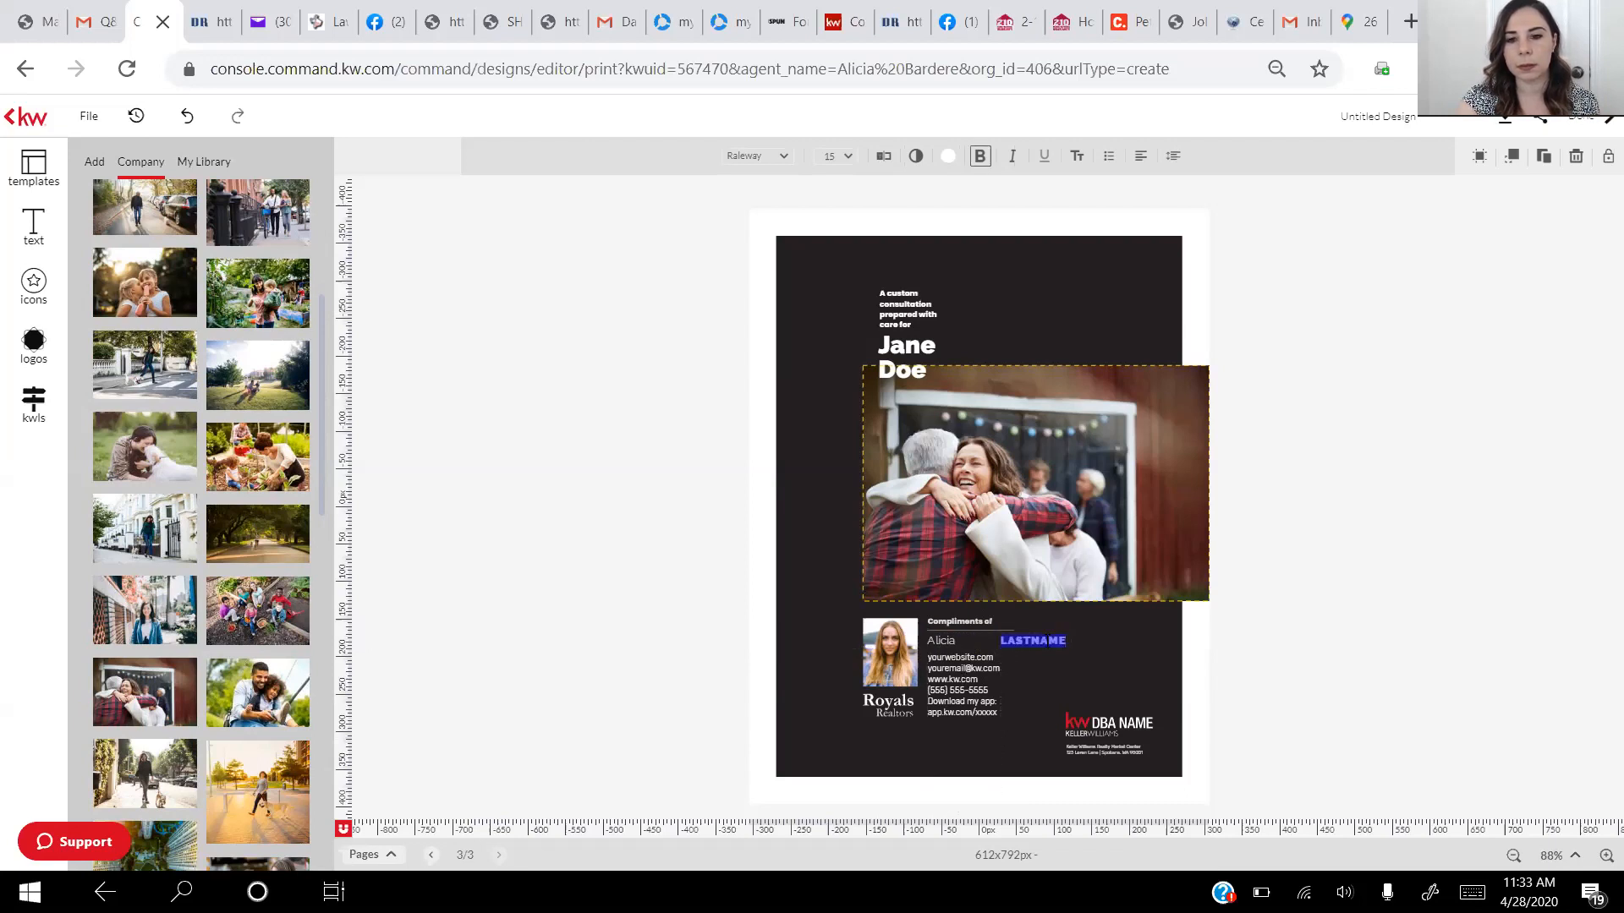
text(Bardere)
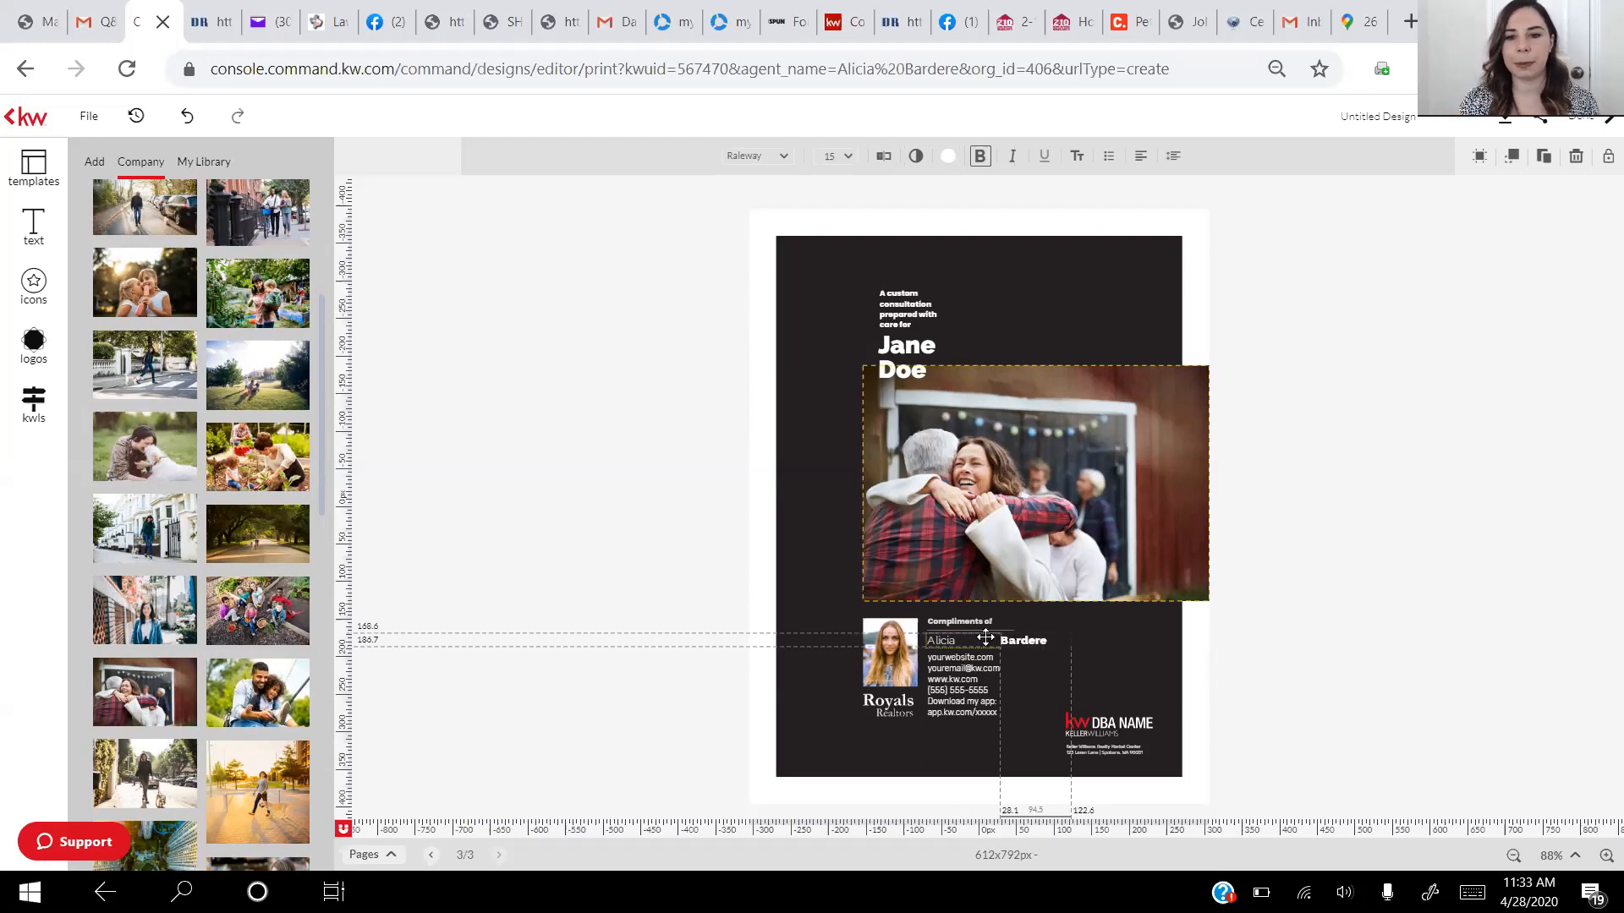
click(1046, 687)
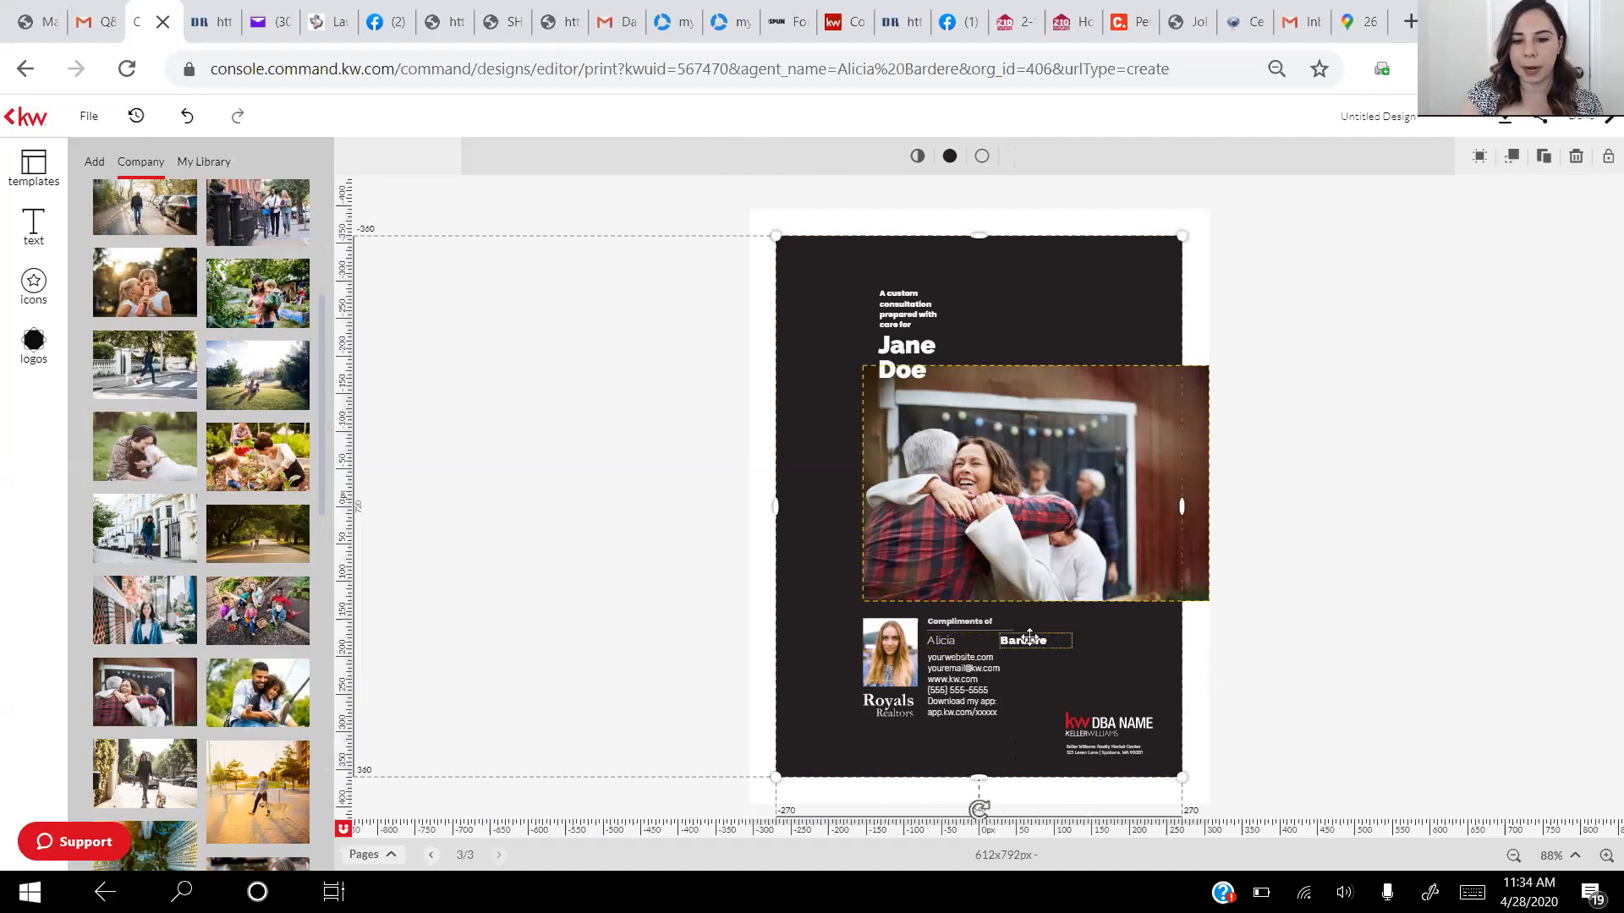
Close the gap in the agent's name by extending the last name's text box toward the first name and narrowing the first name's box
click(1004, 641)
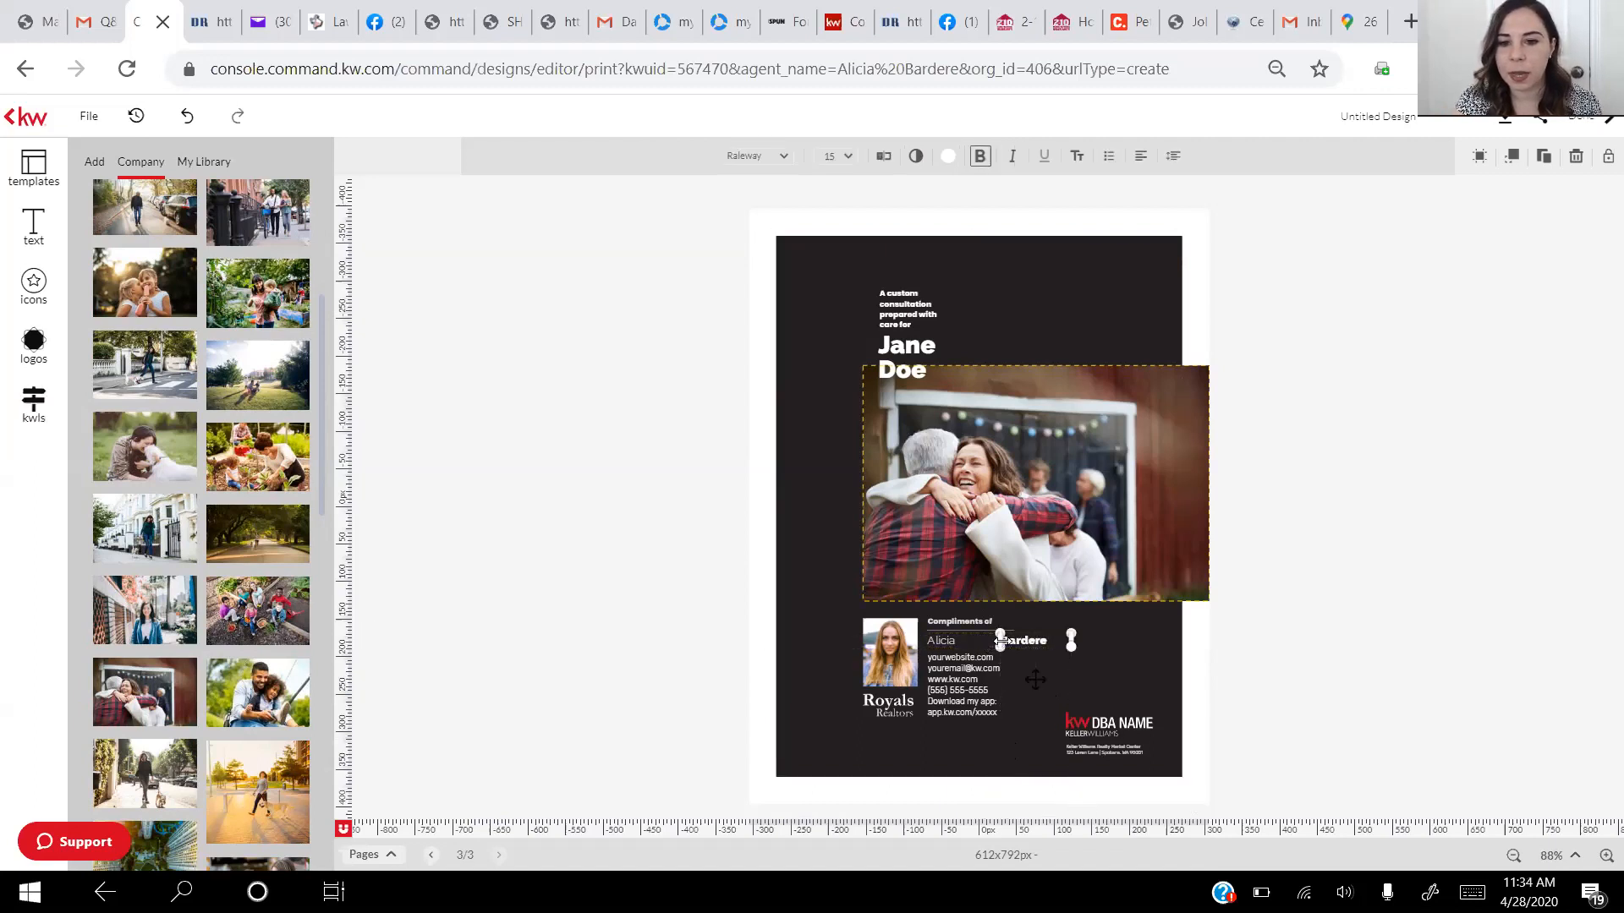
drag(987, 641, 966, 640)
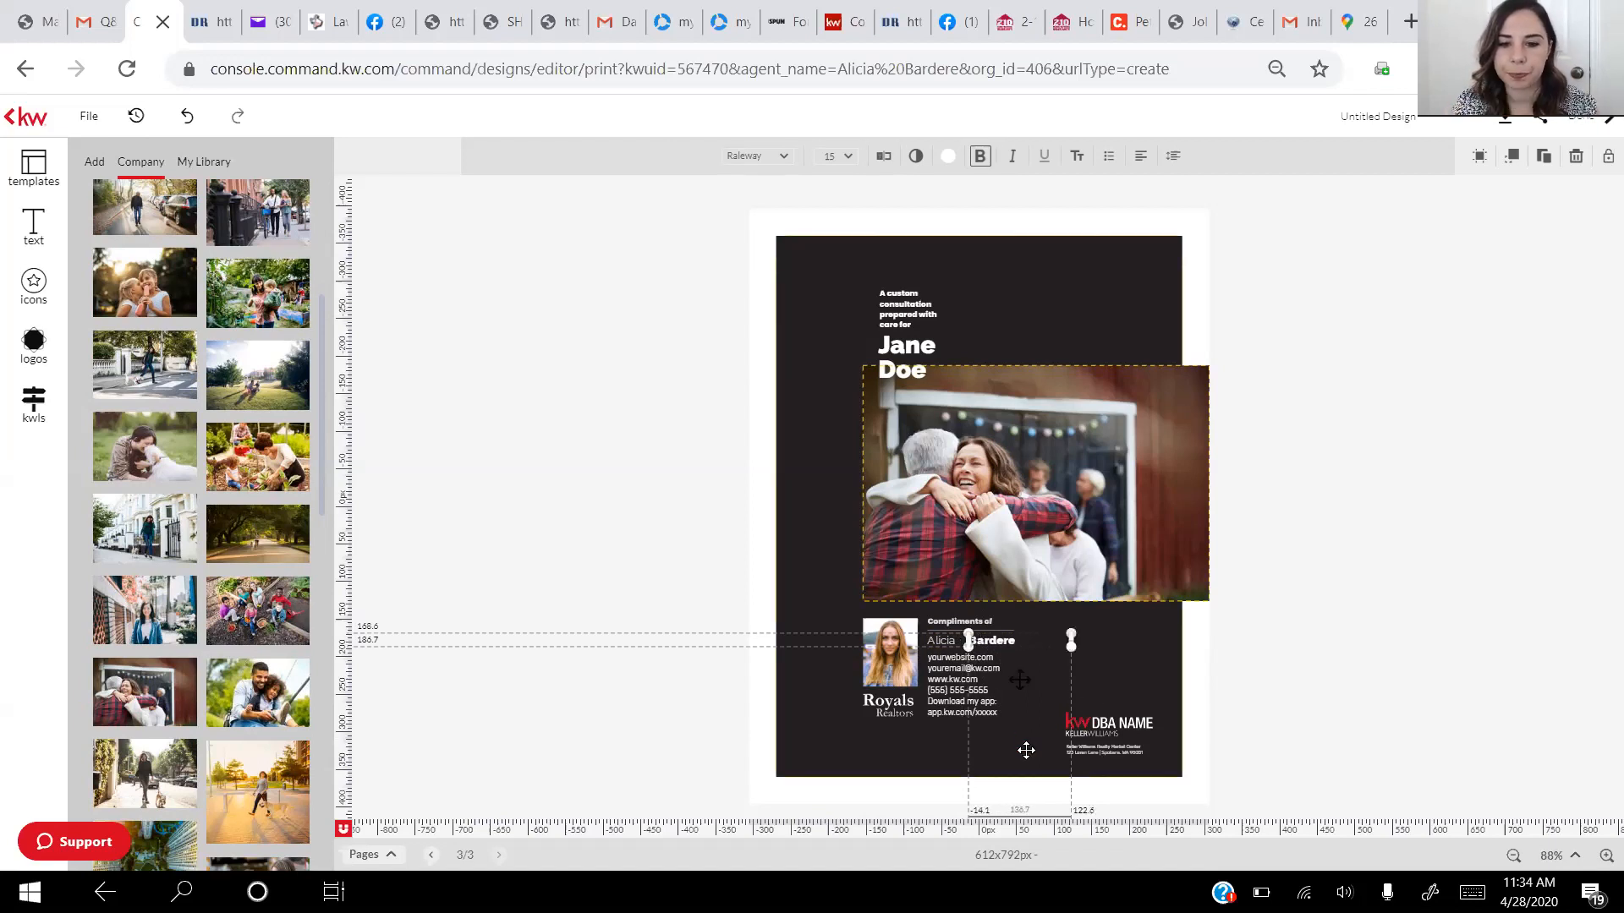
click(1009, 776)
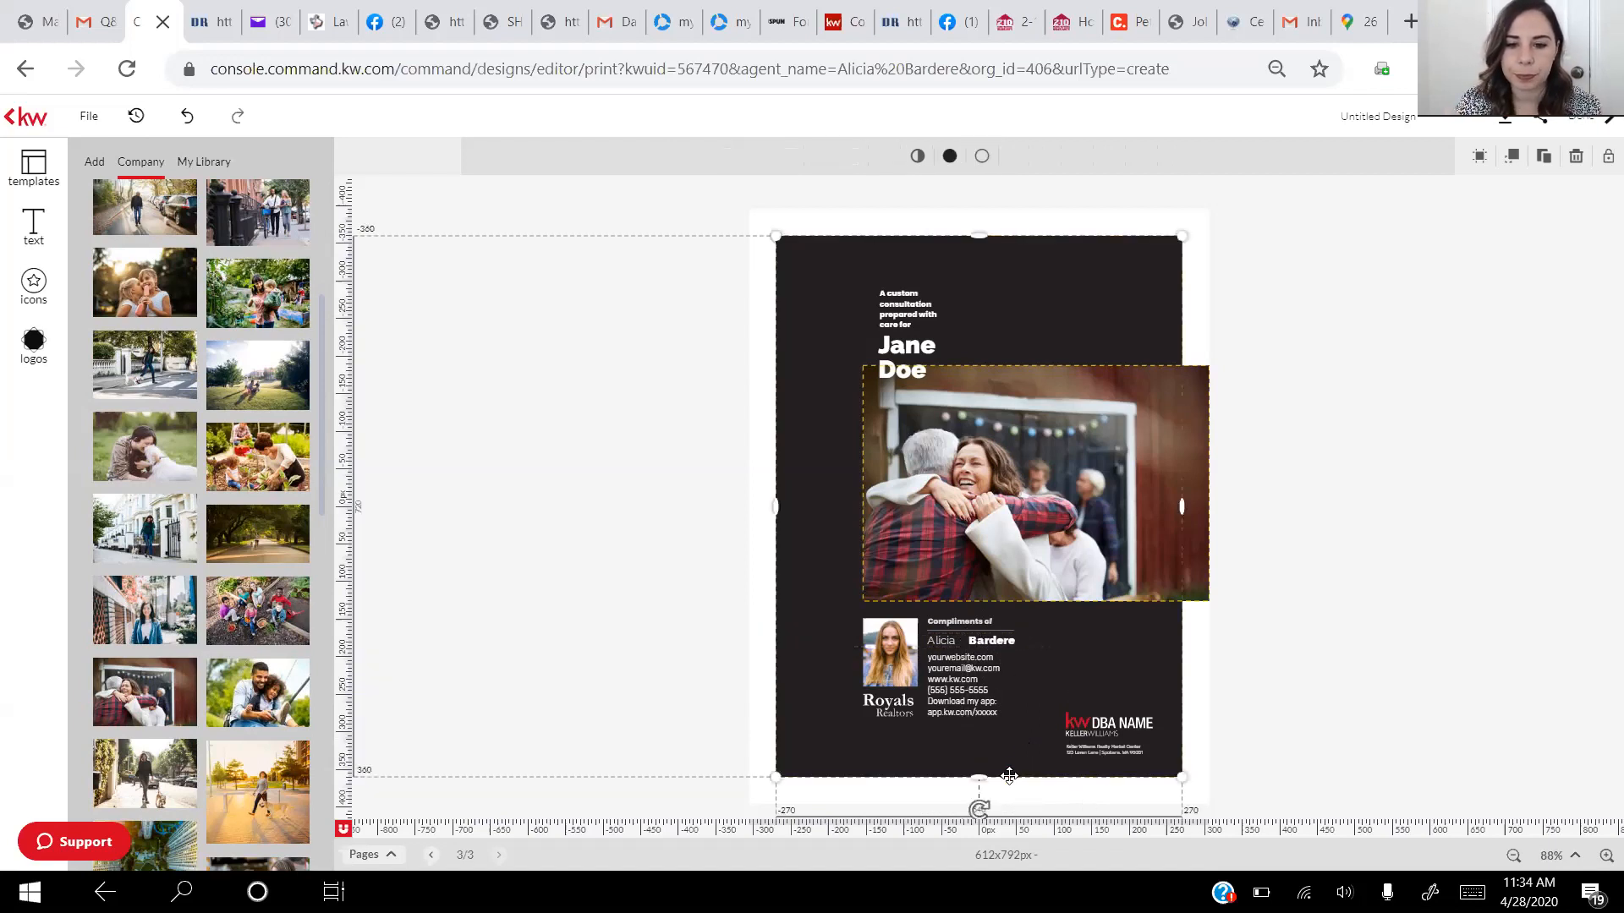
click(941, 645)
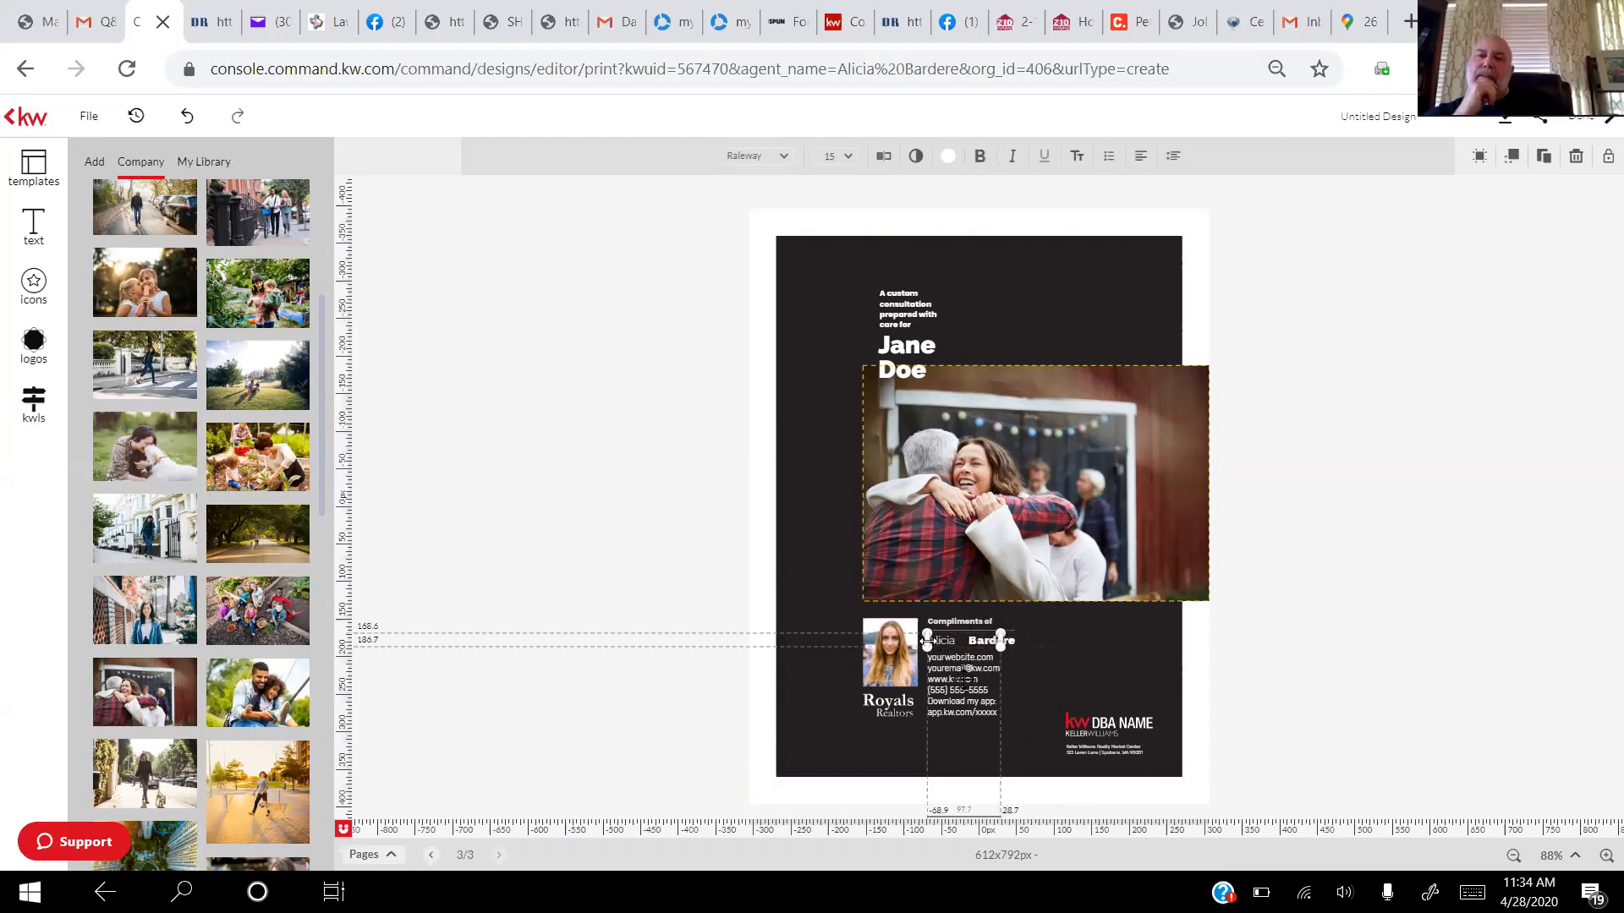
drag(926, 640, 970, 637)
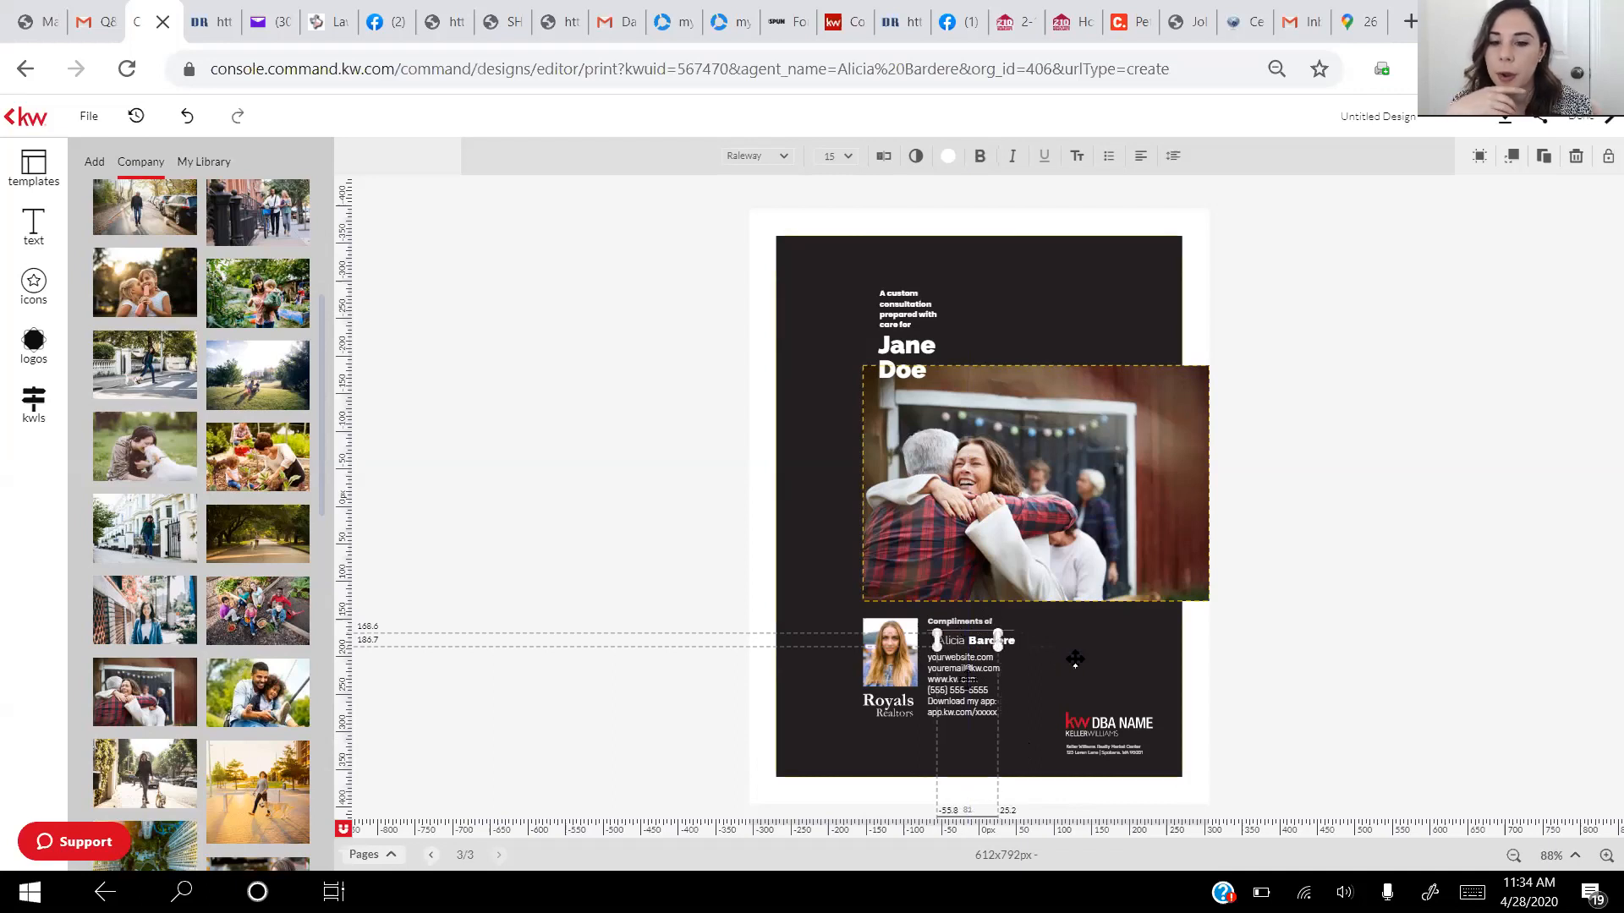
click(1027, 759)
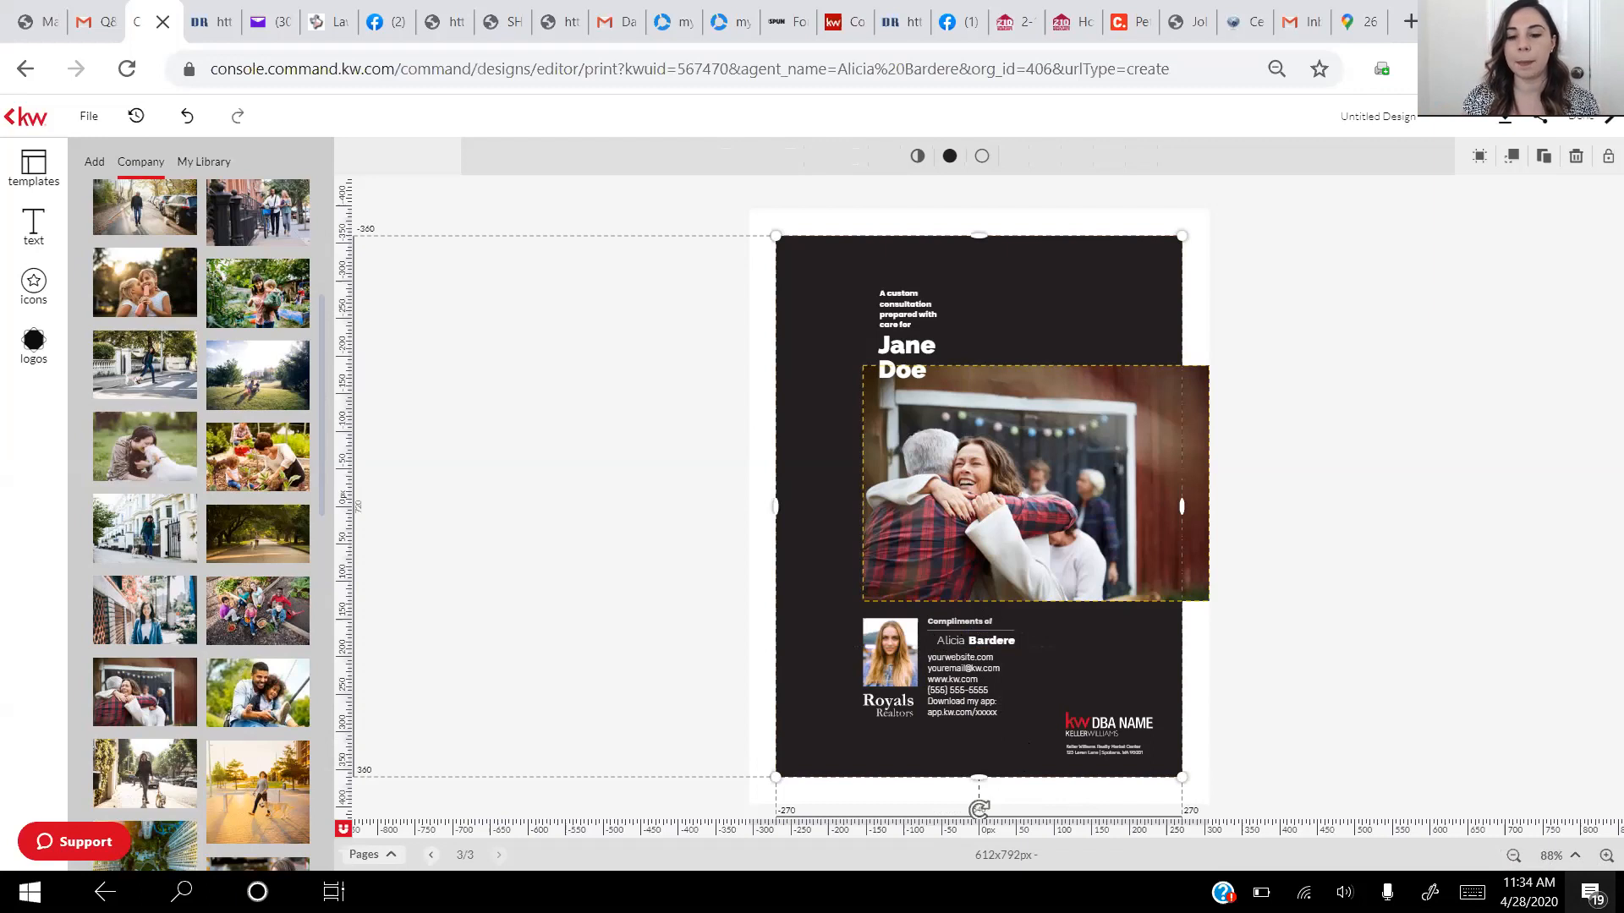
Replace the placeholder headshot beside the contact details with the dark-blazer portrait from the personal image library
click(957, 689)
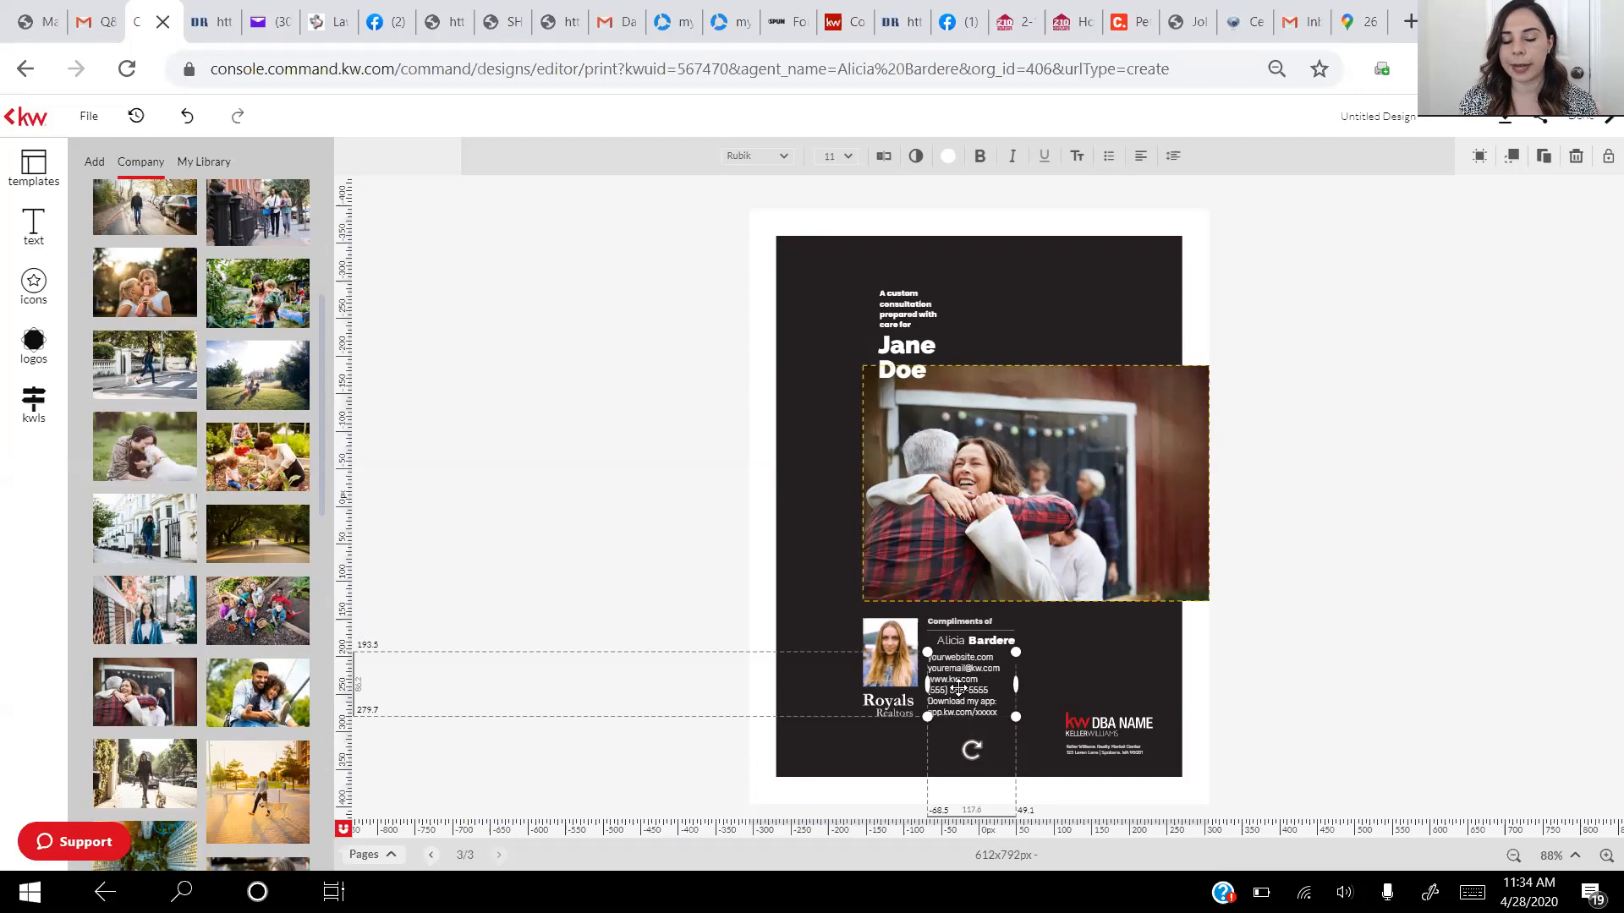
click(886, 659)
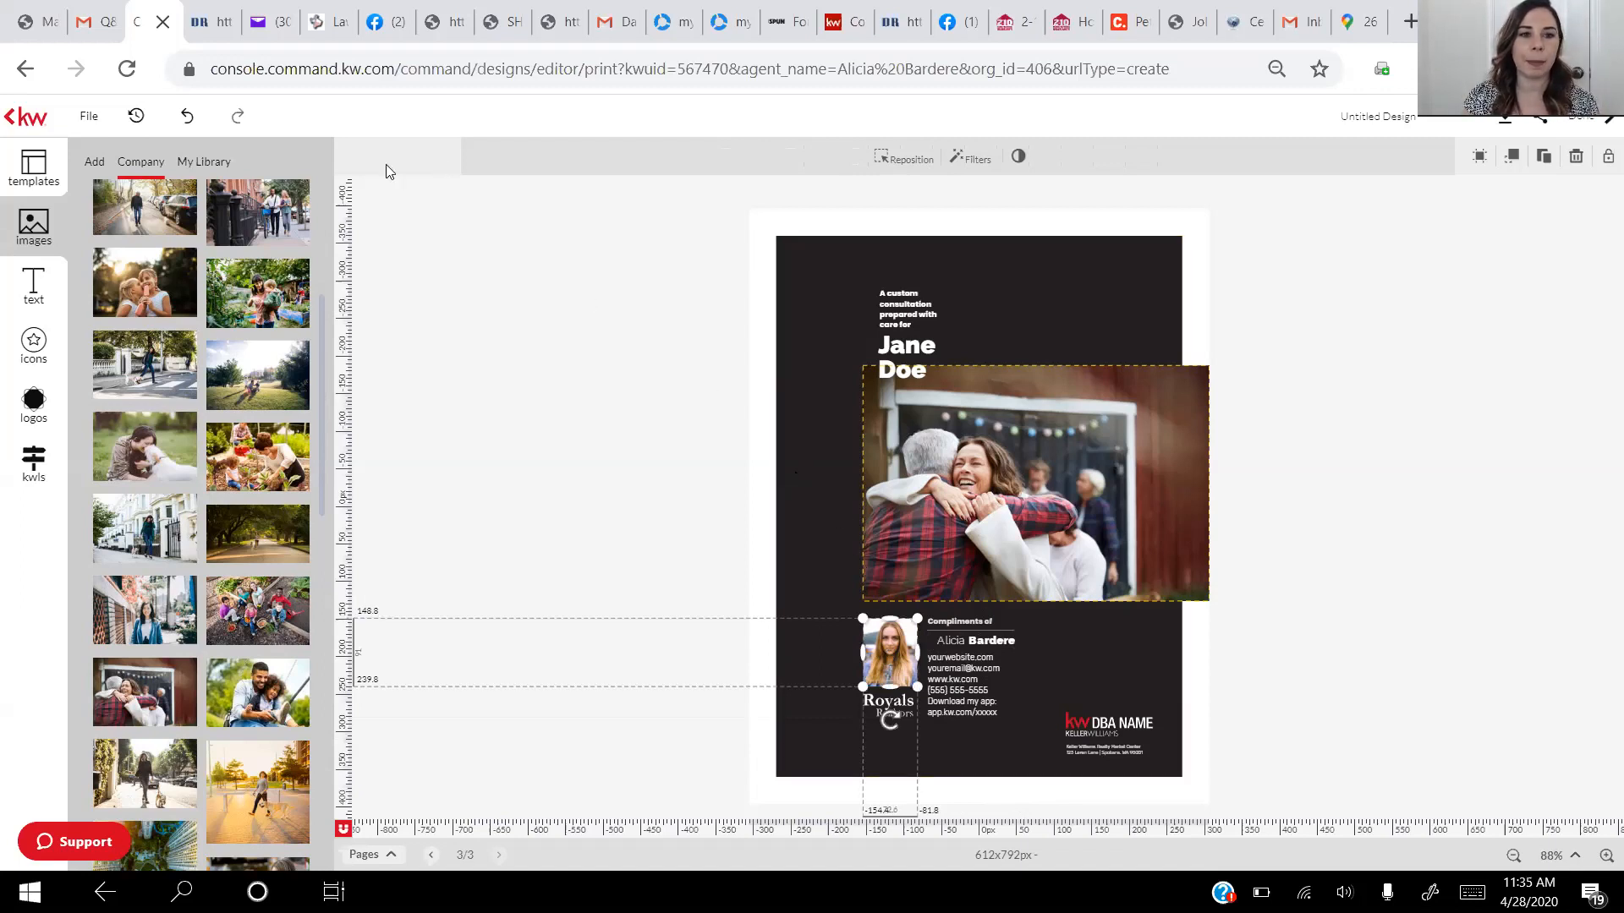
click(216, 162)
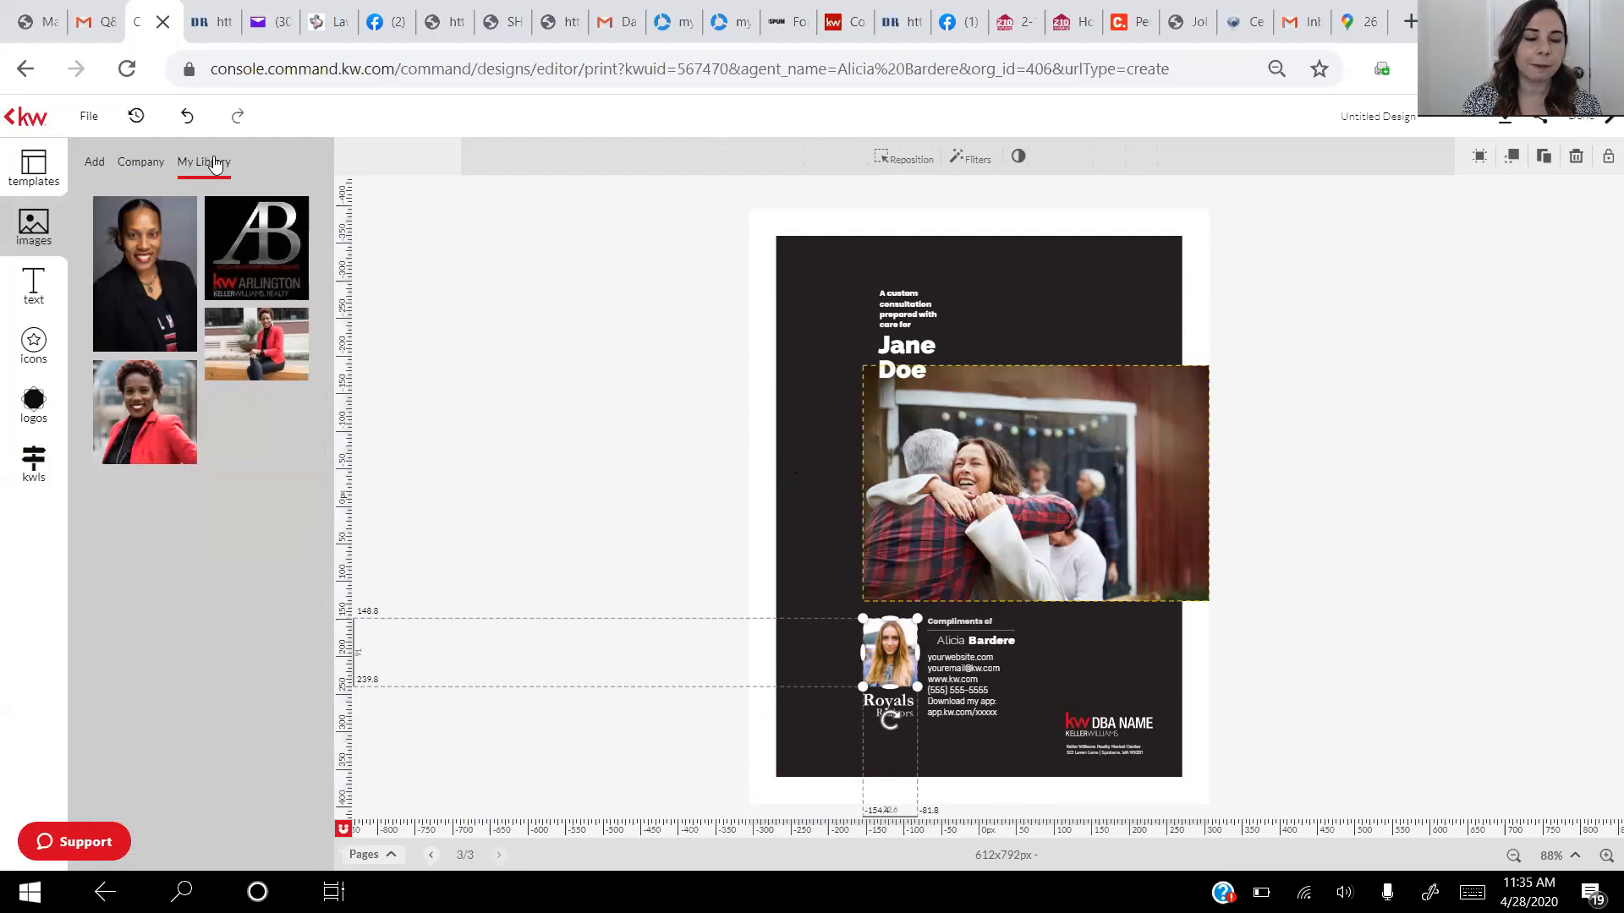
mouse_move(135, 218)
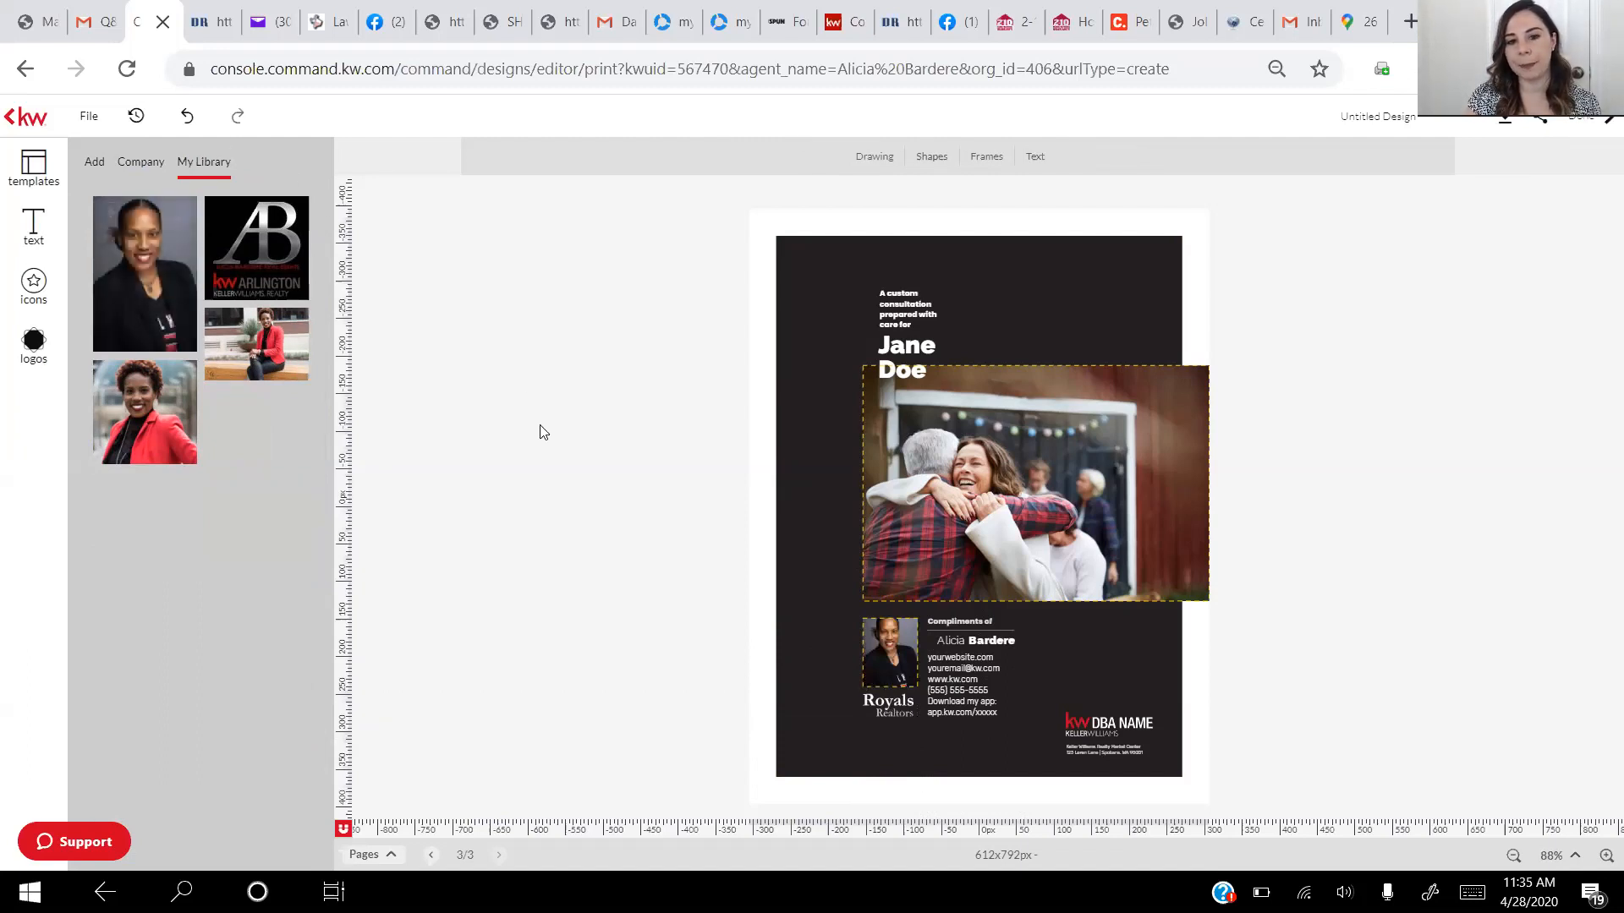
Stretch the agent's headshot upward to about 100 px tall
click(897, 653)
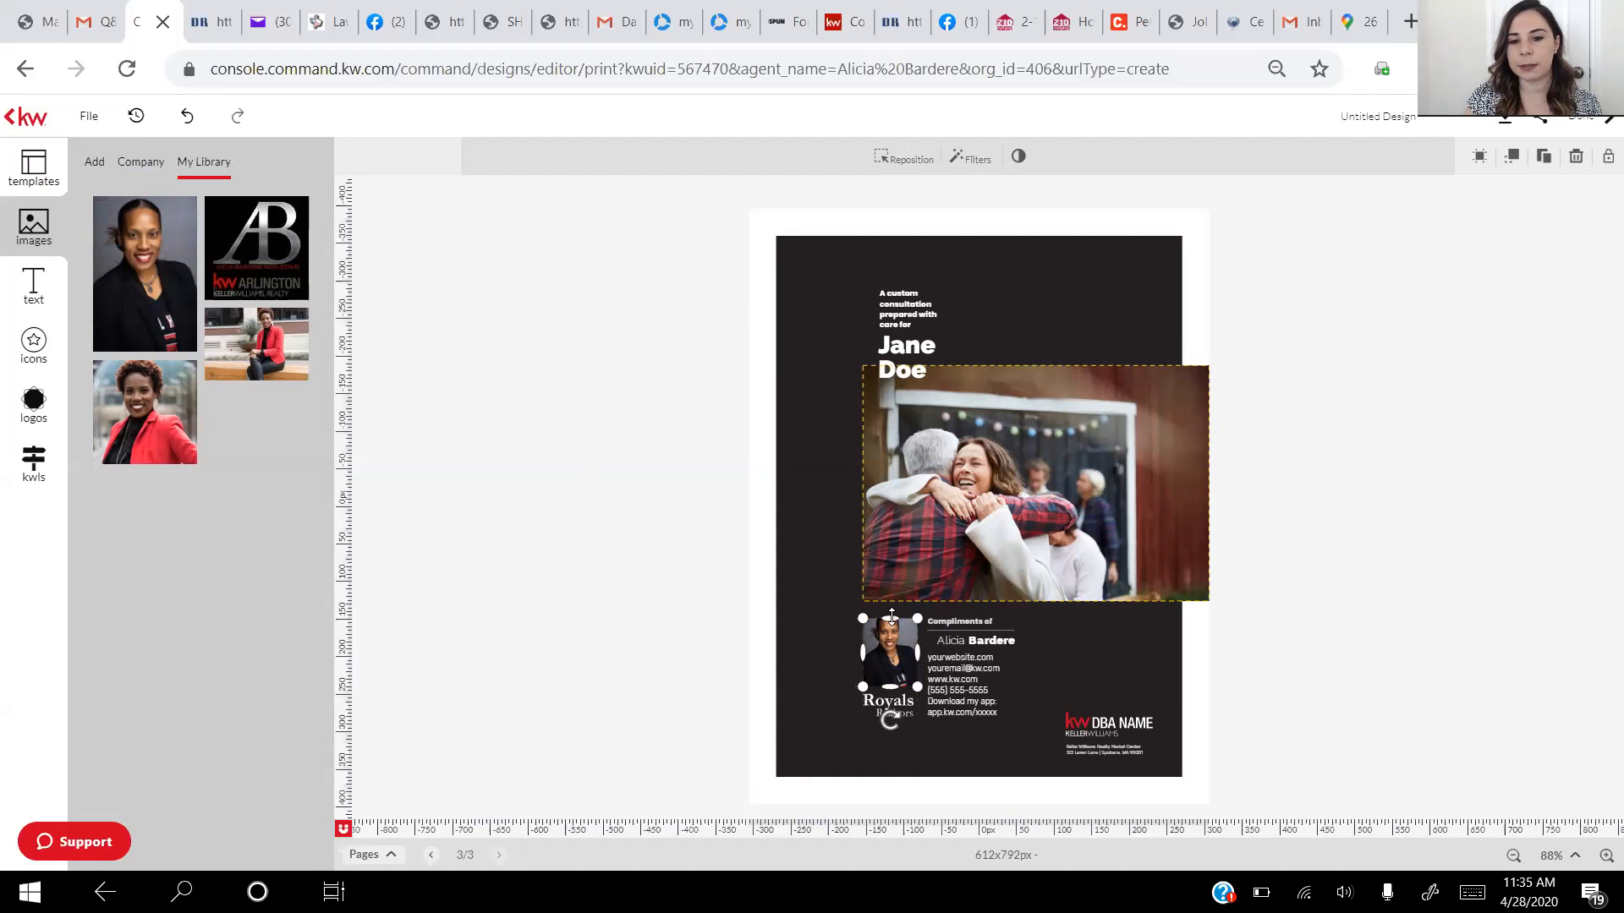
drag(891, 617, 891, 607)
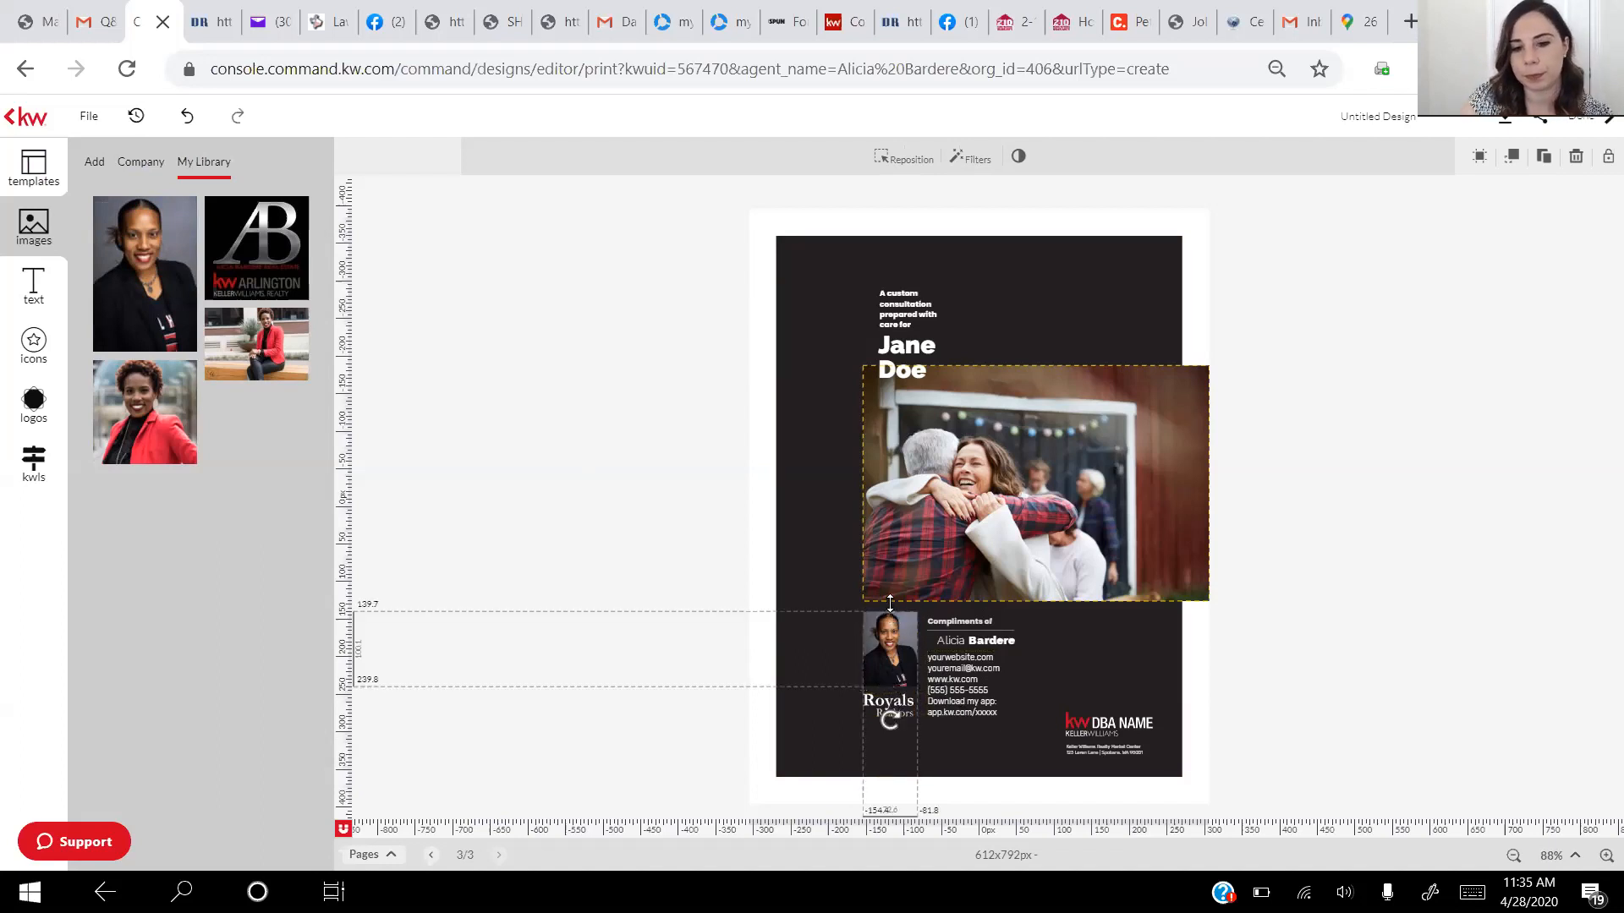
click(962, 747)
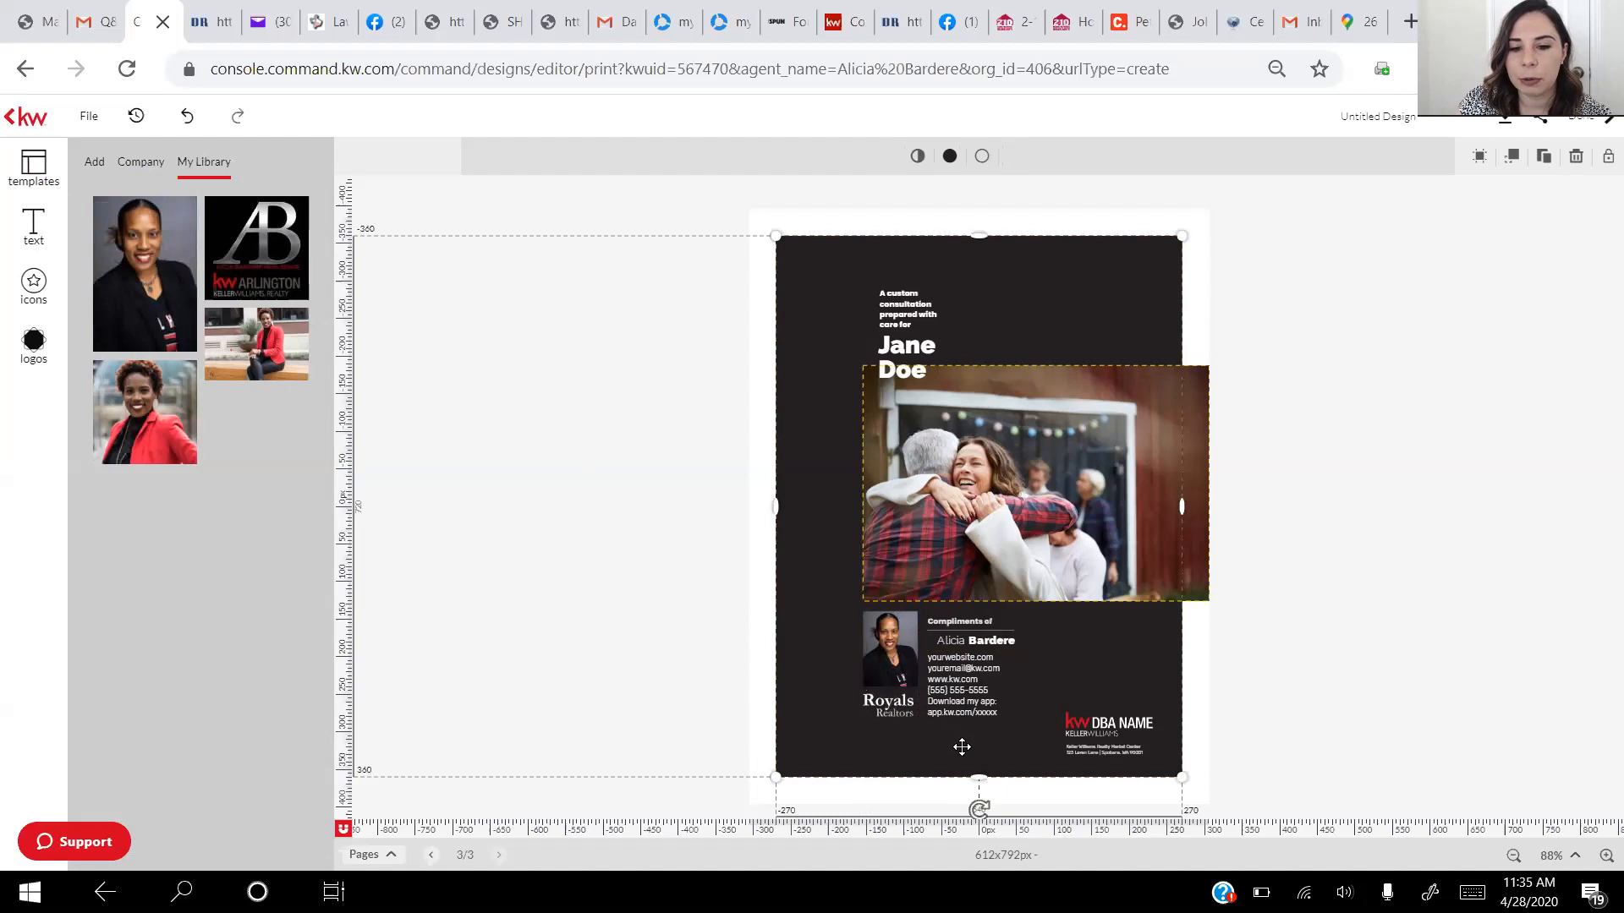
Delete the Royals Realtors logo below the headshot together with its empty image placeholder
click(899, 706)
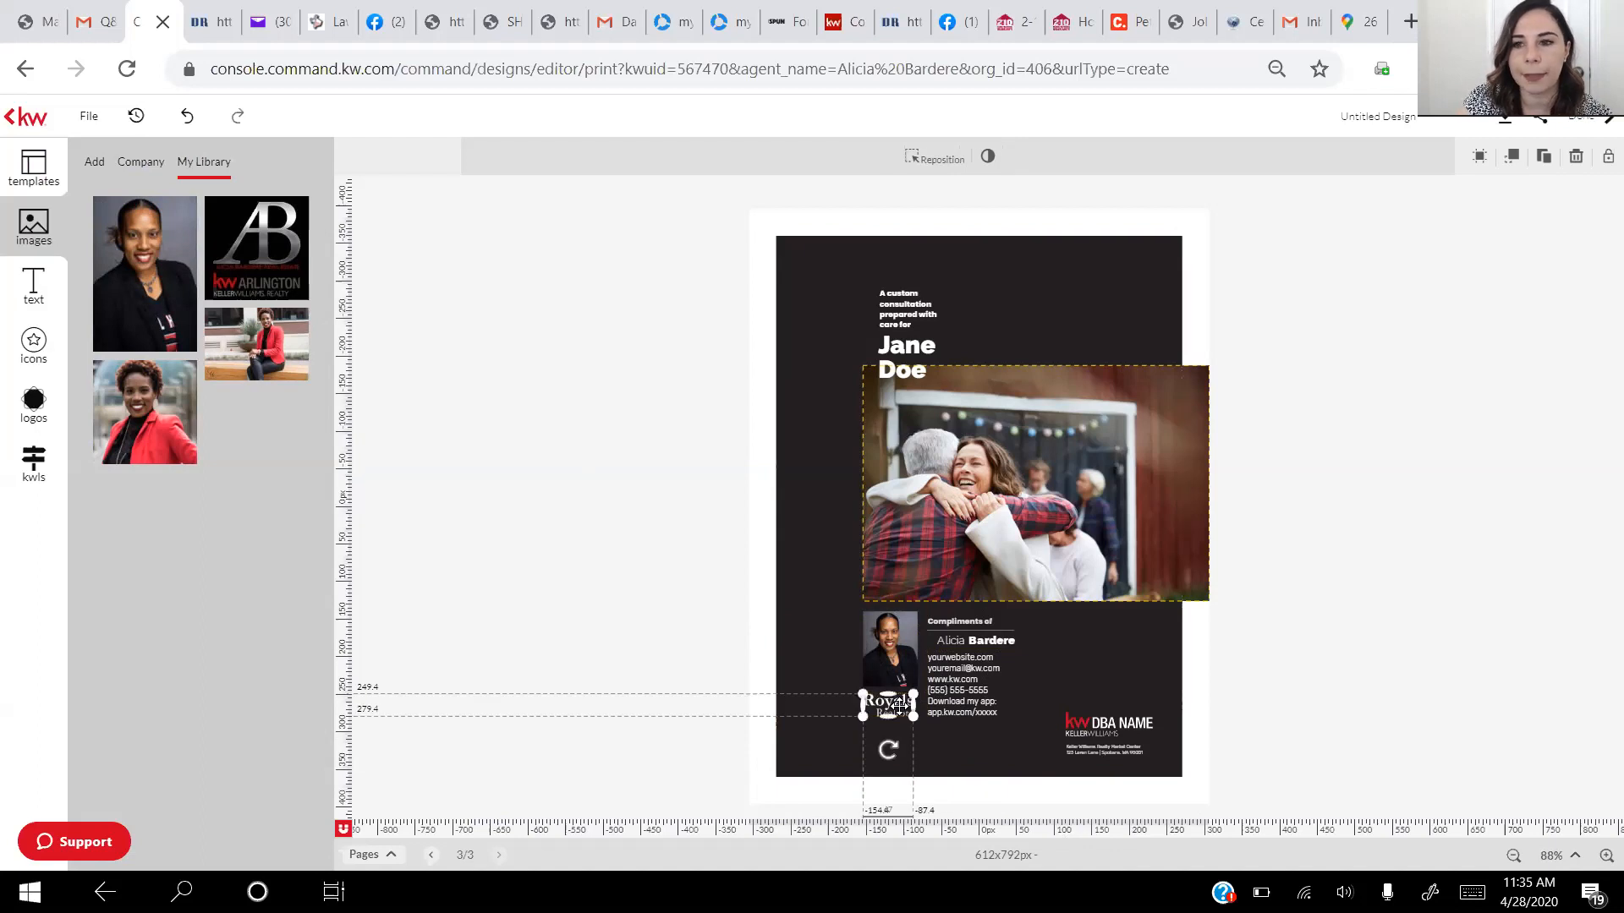
key(Delete)
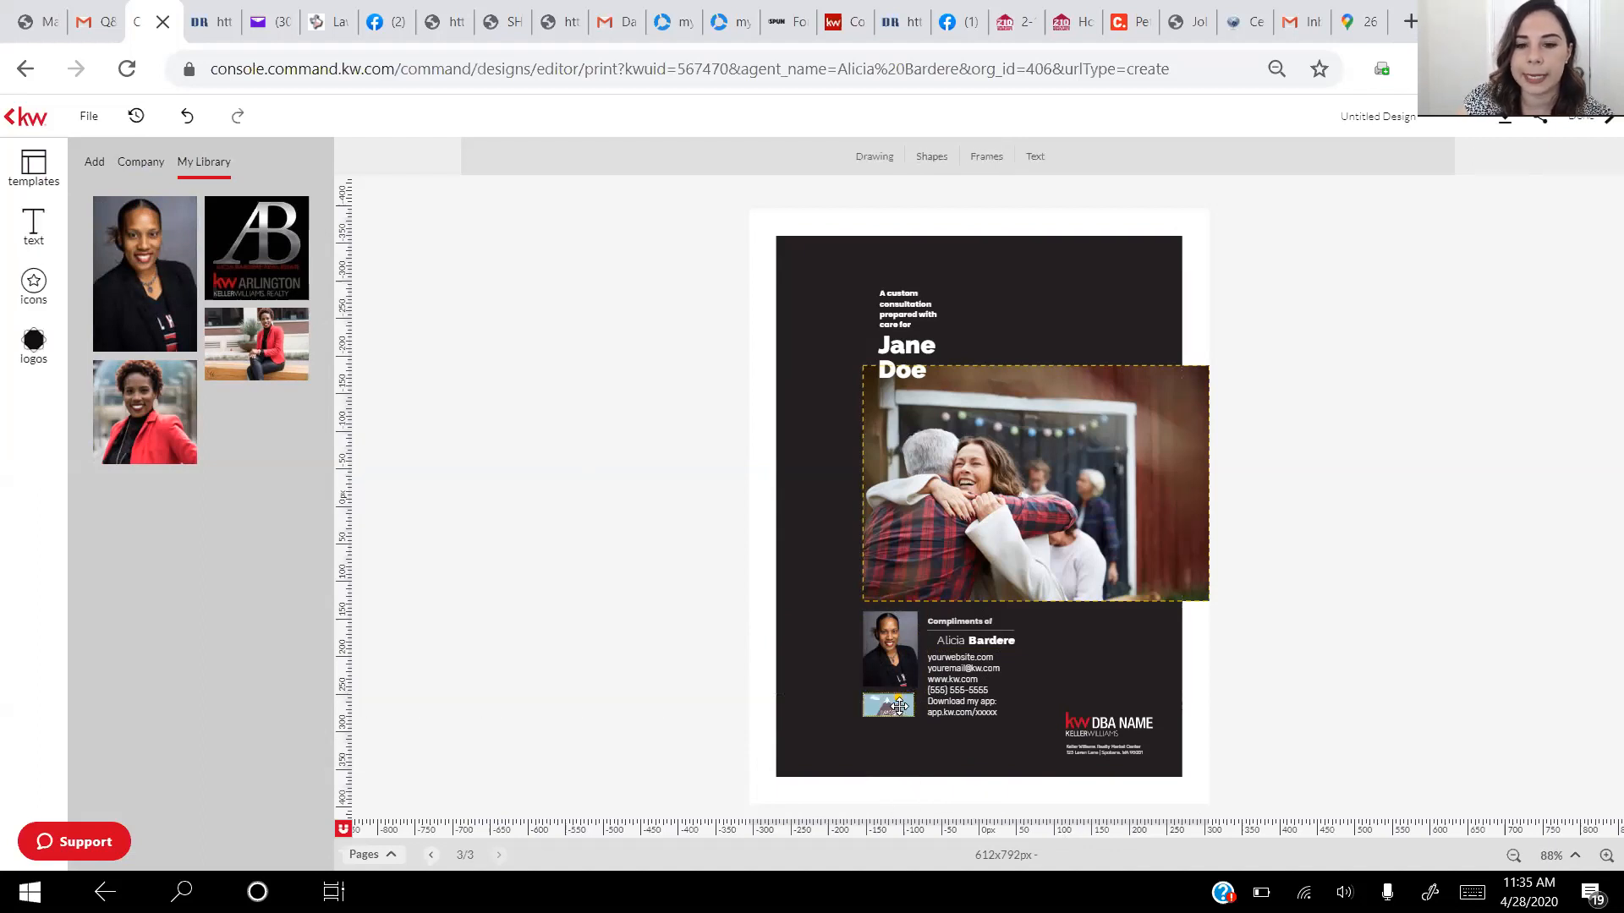
click(899, 706)
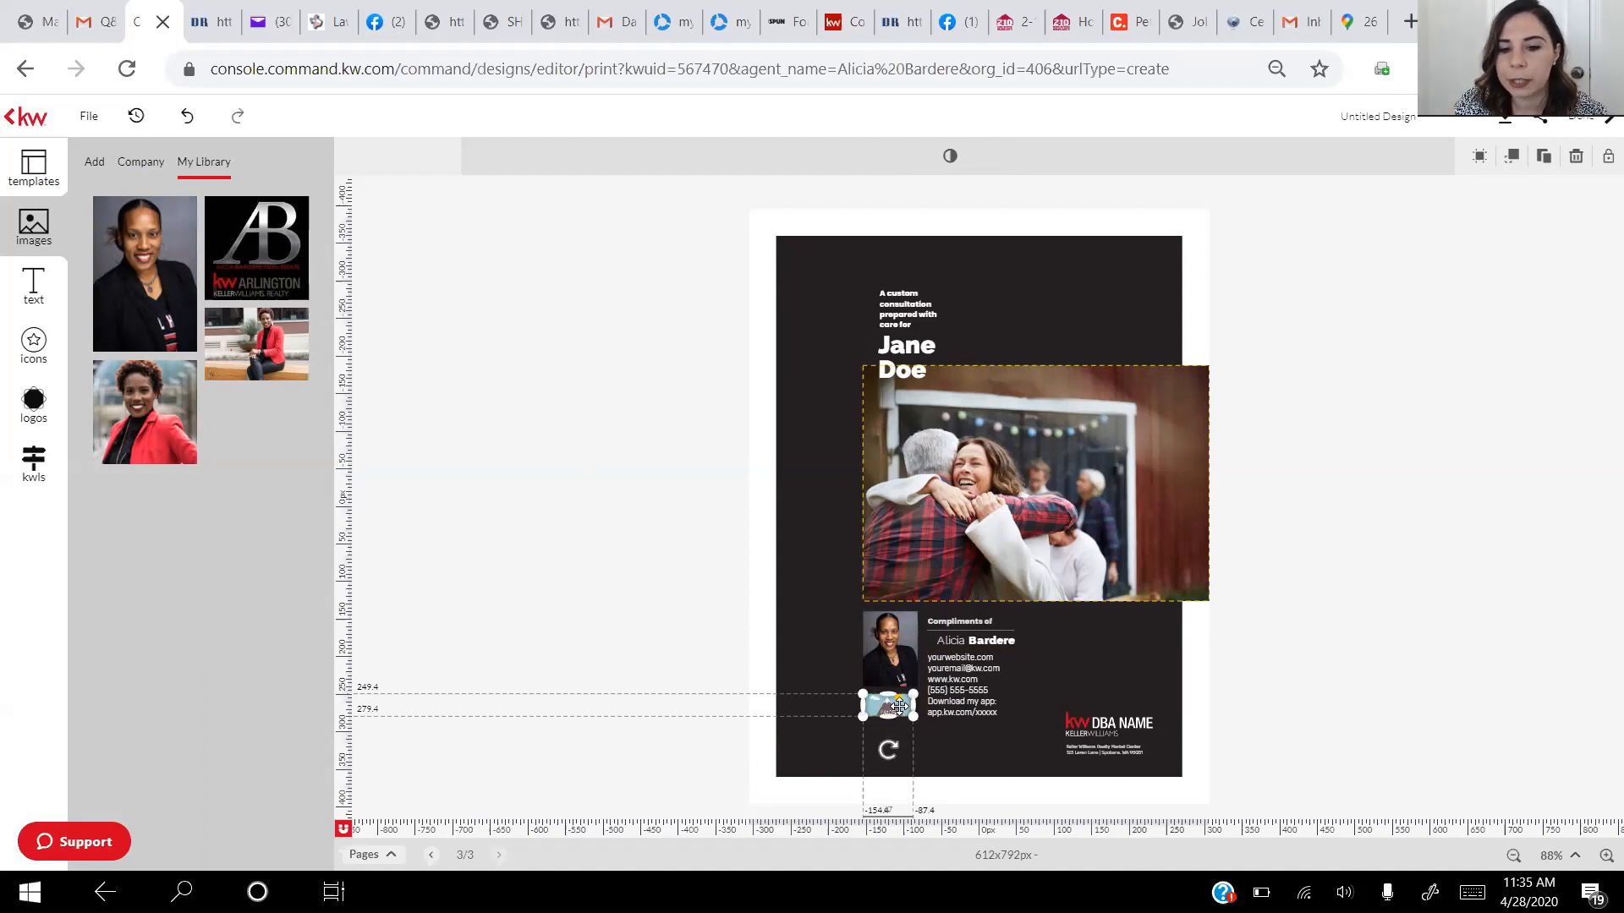
key(Delete)
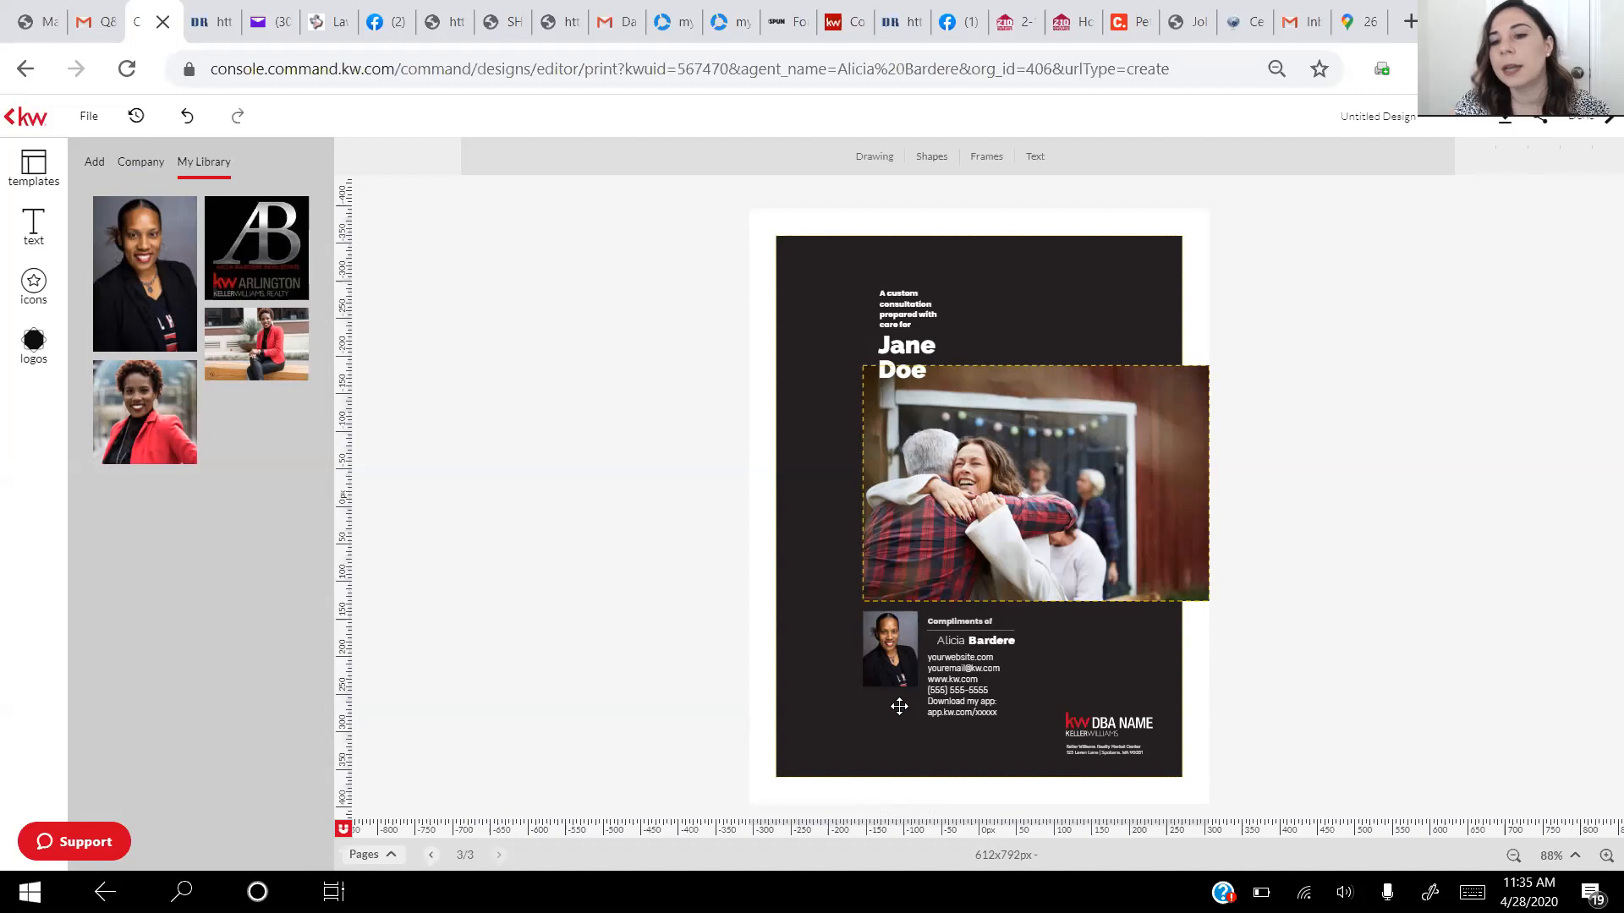
click(899, 707)
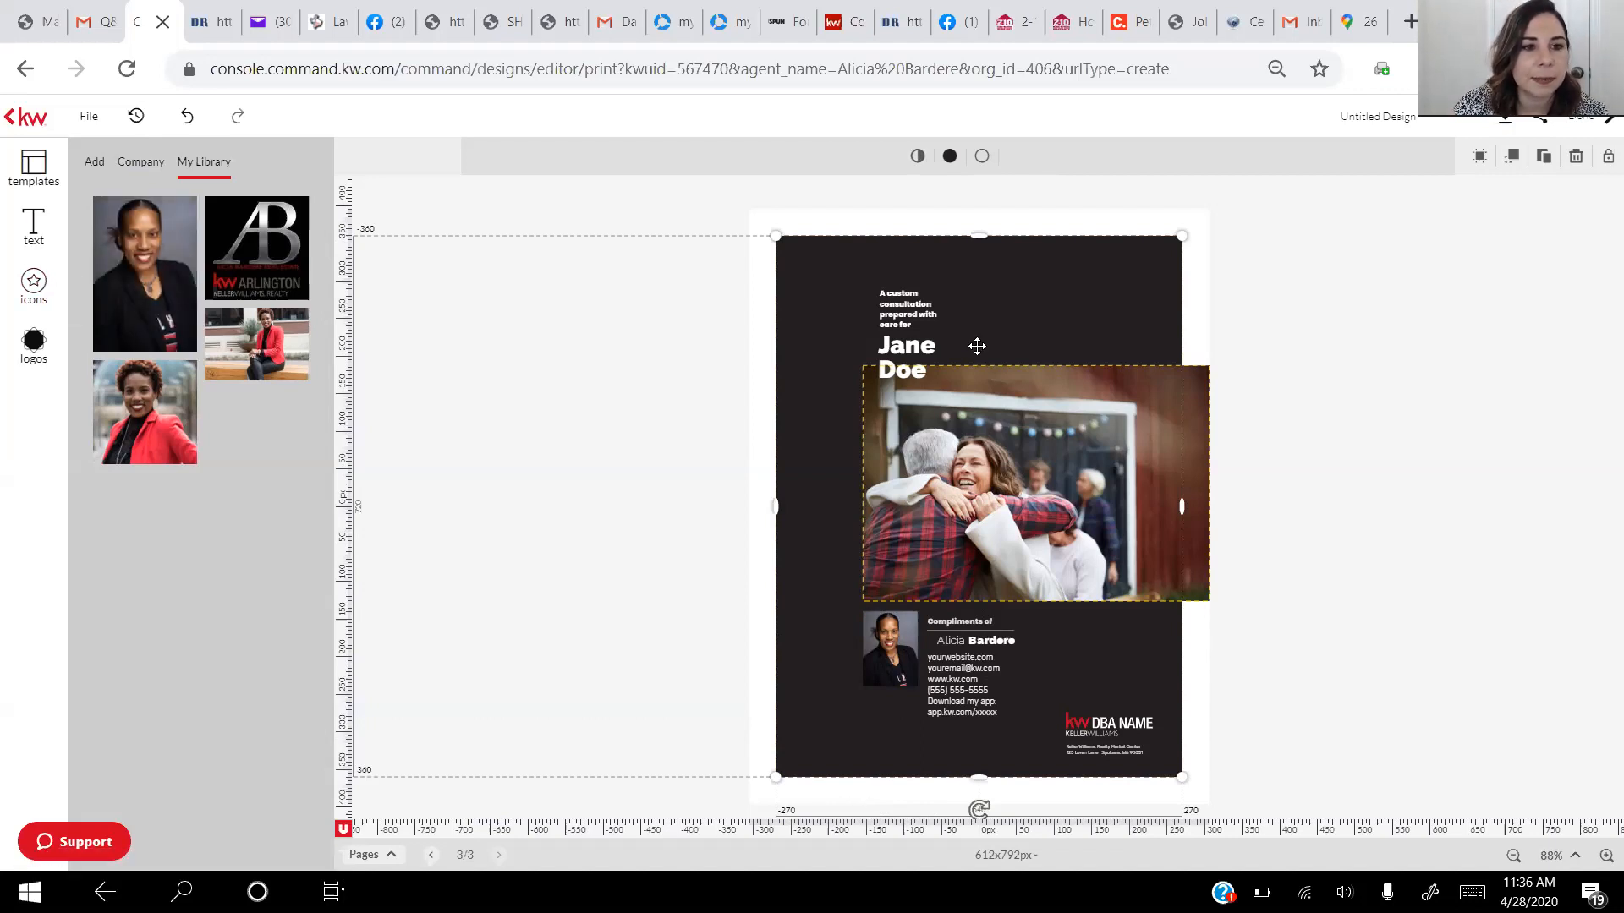
Add the Table of Contents and A Sound Decision template pages to the booklet
click(23, 167)
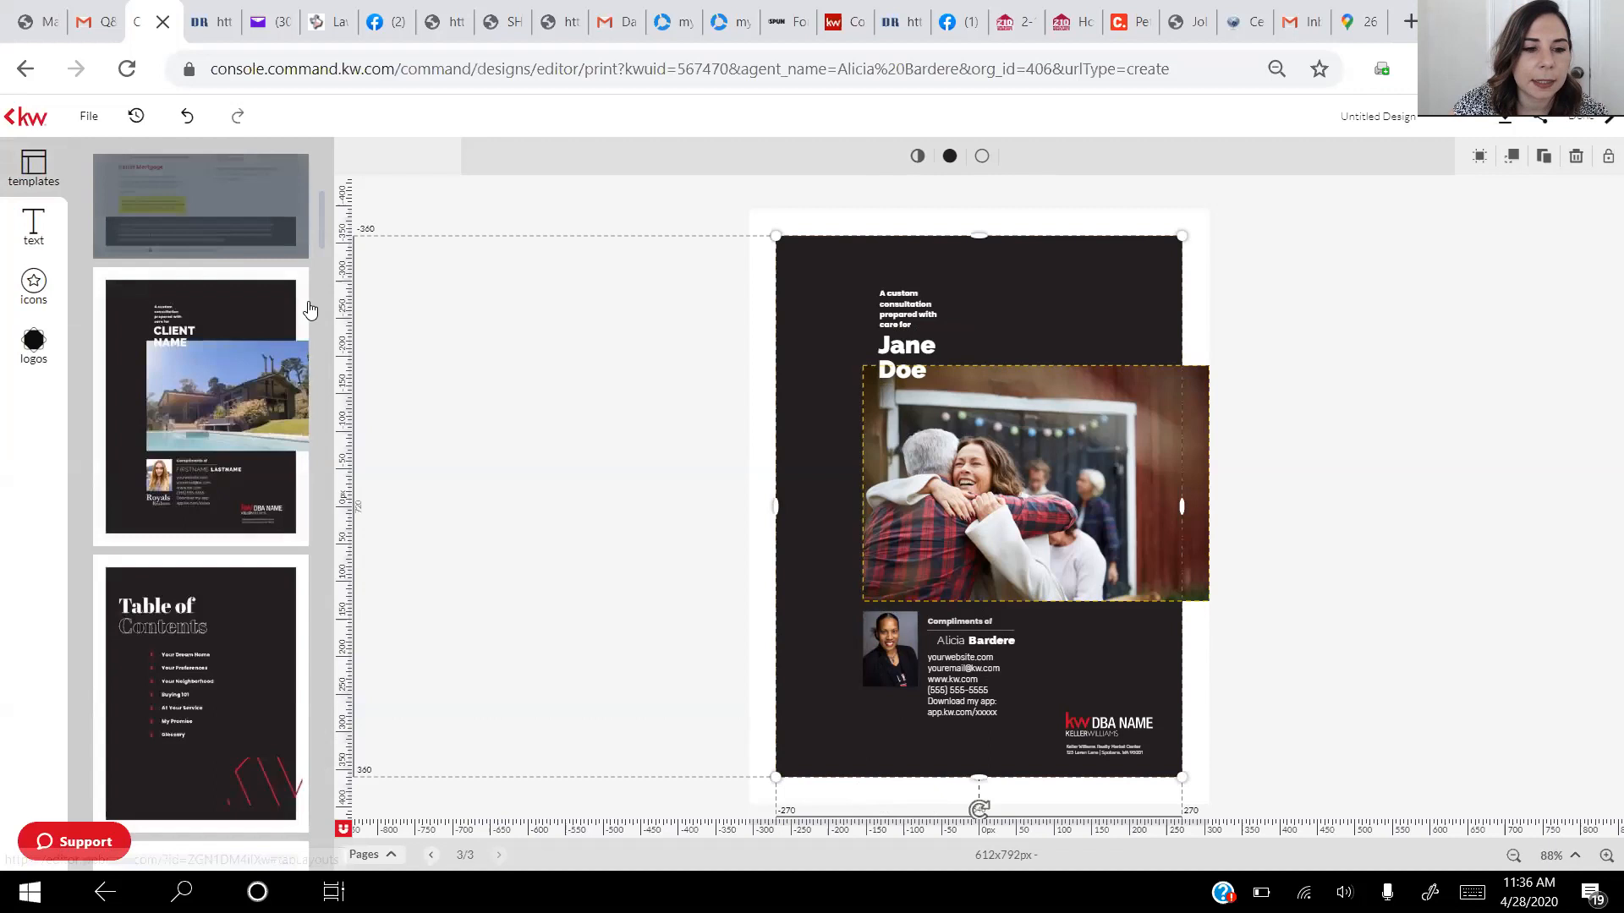
mouse_move(206, 631)
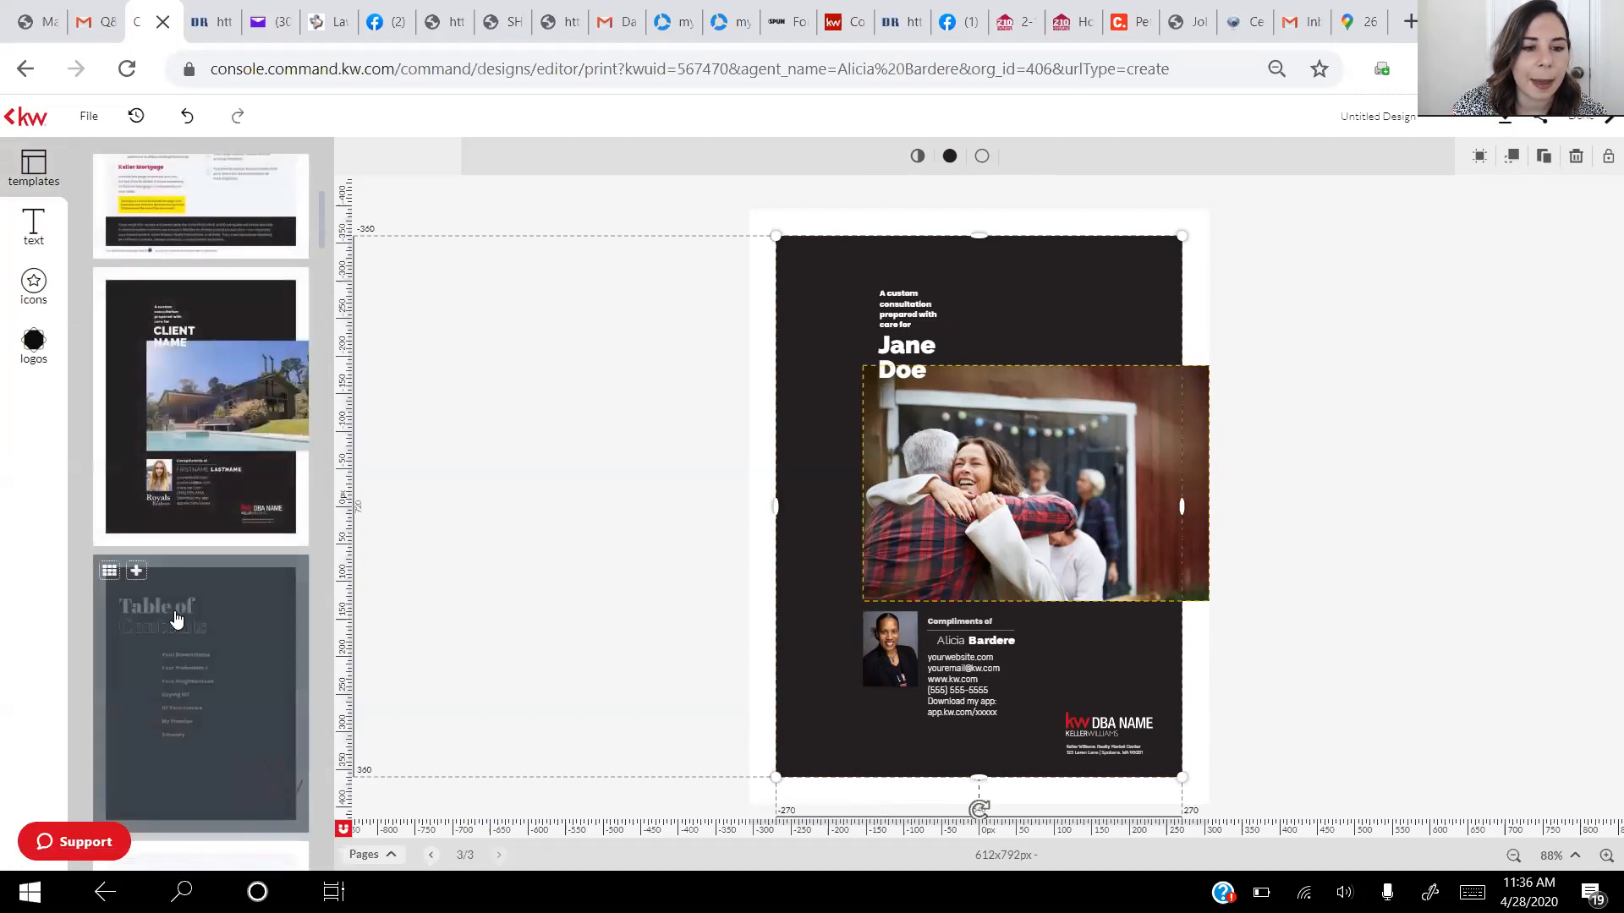
click(137, 572)
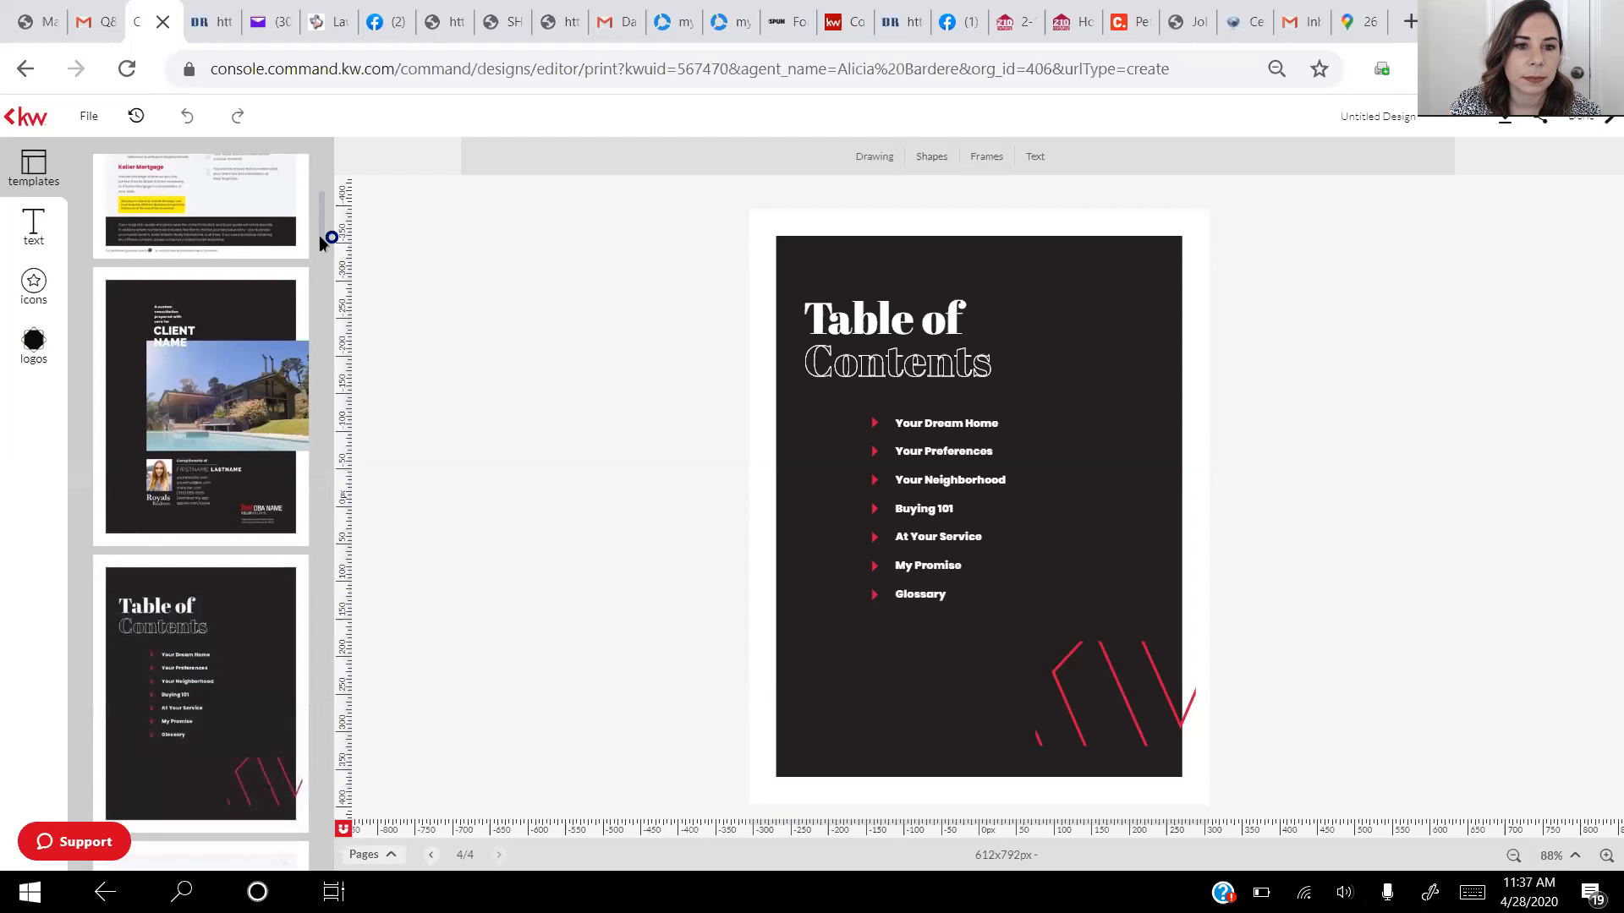
drag(323, 221, 321, 257)
mouse_move(169, 428)
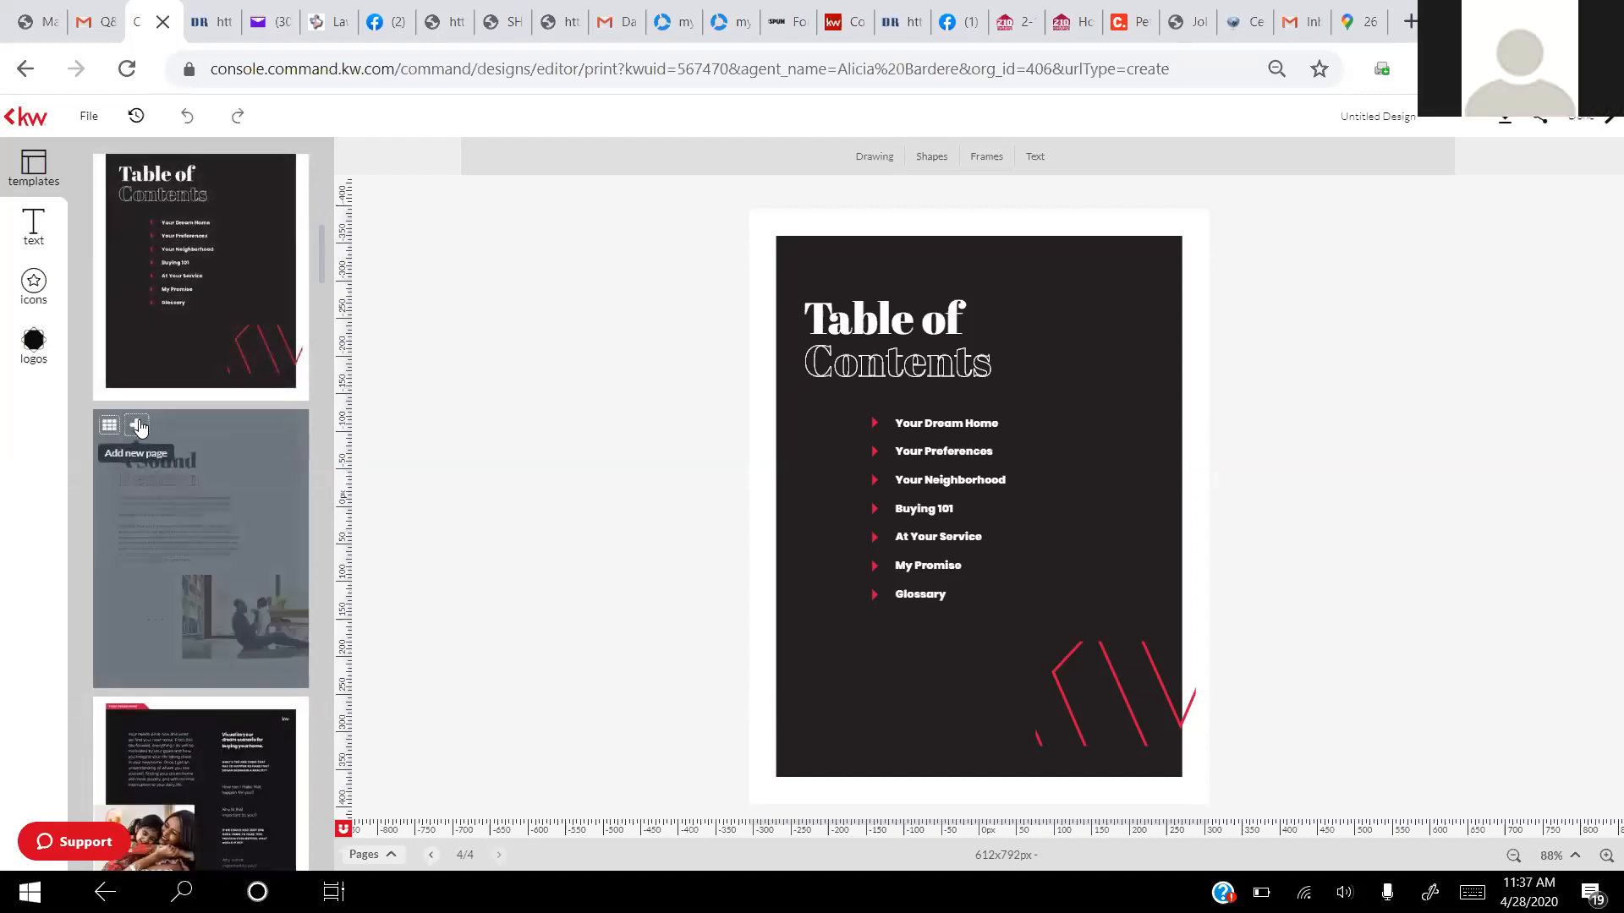
click(138, 426)
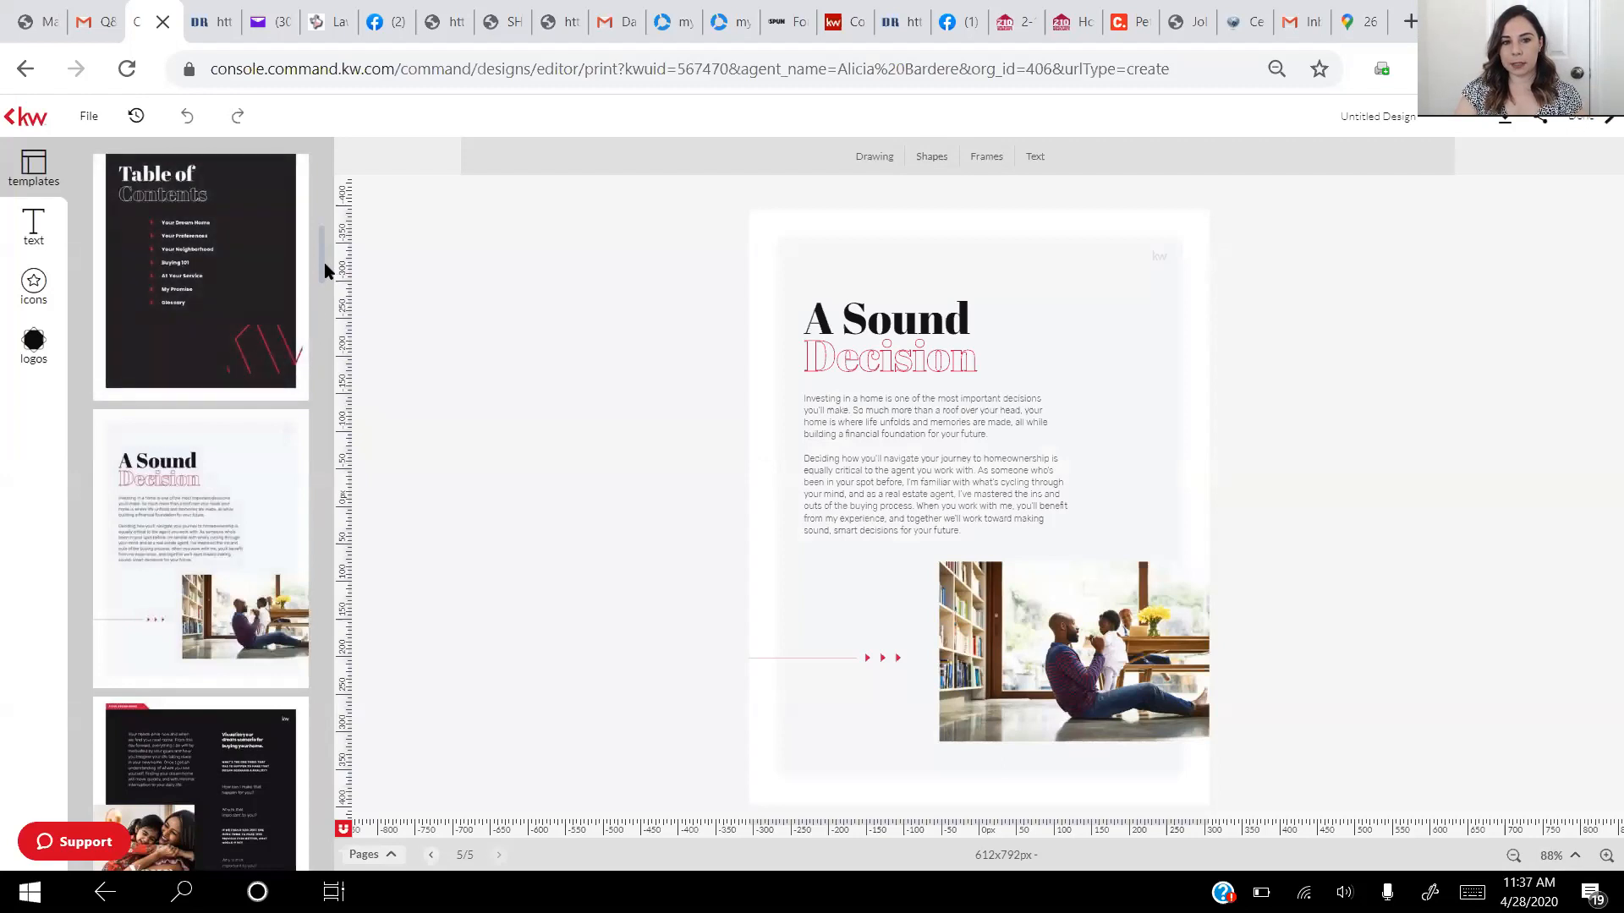
Add the dark Your Needs Come First template page as a new page after A Sound Decision
drag(323, 263, 321, 291)
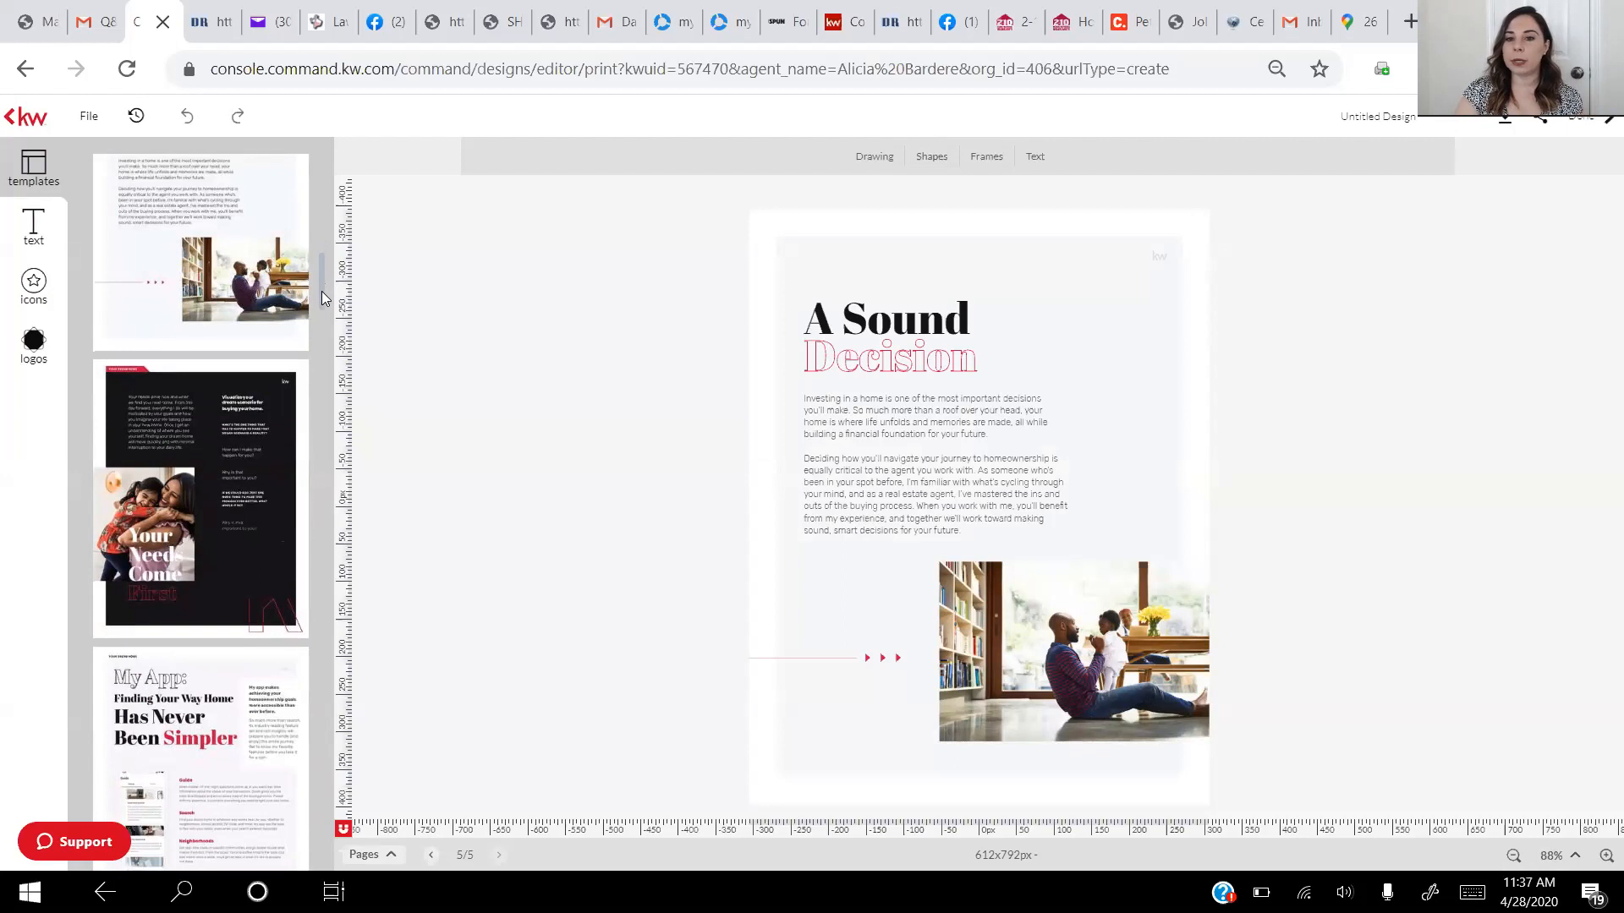
drag(321, 293, 323, 306)
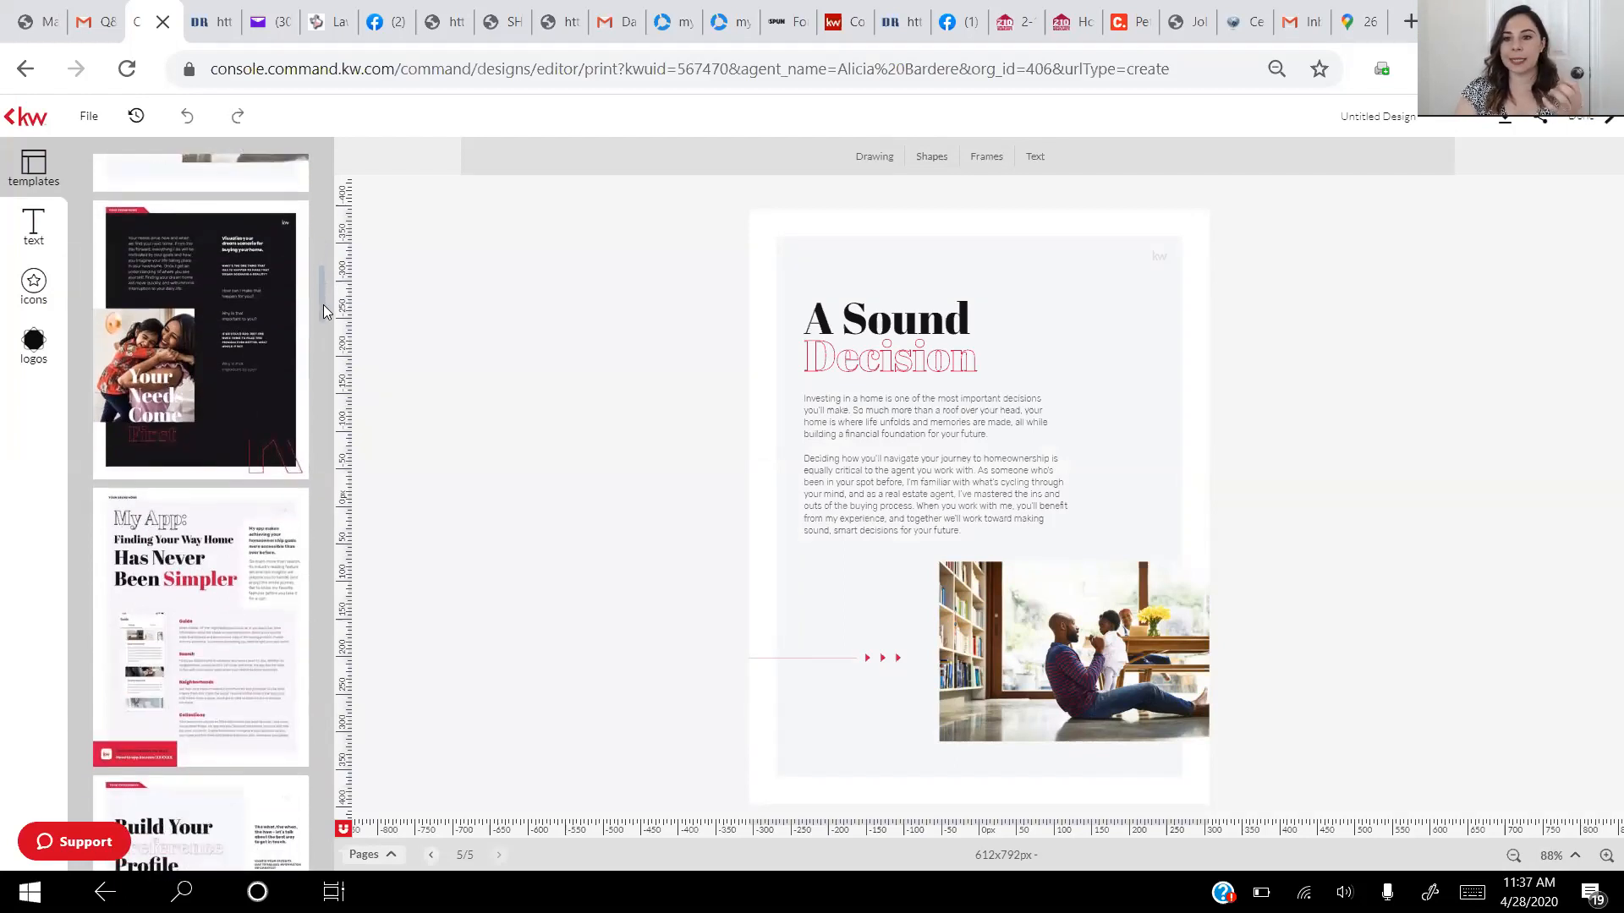
drag(323, 305, 333, 287)
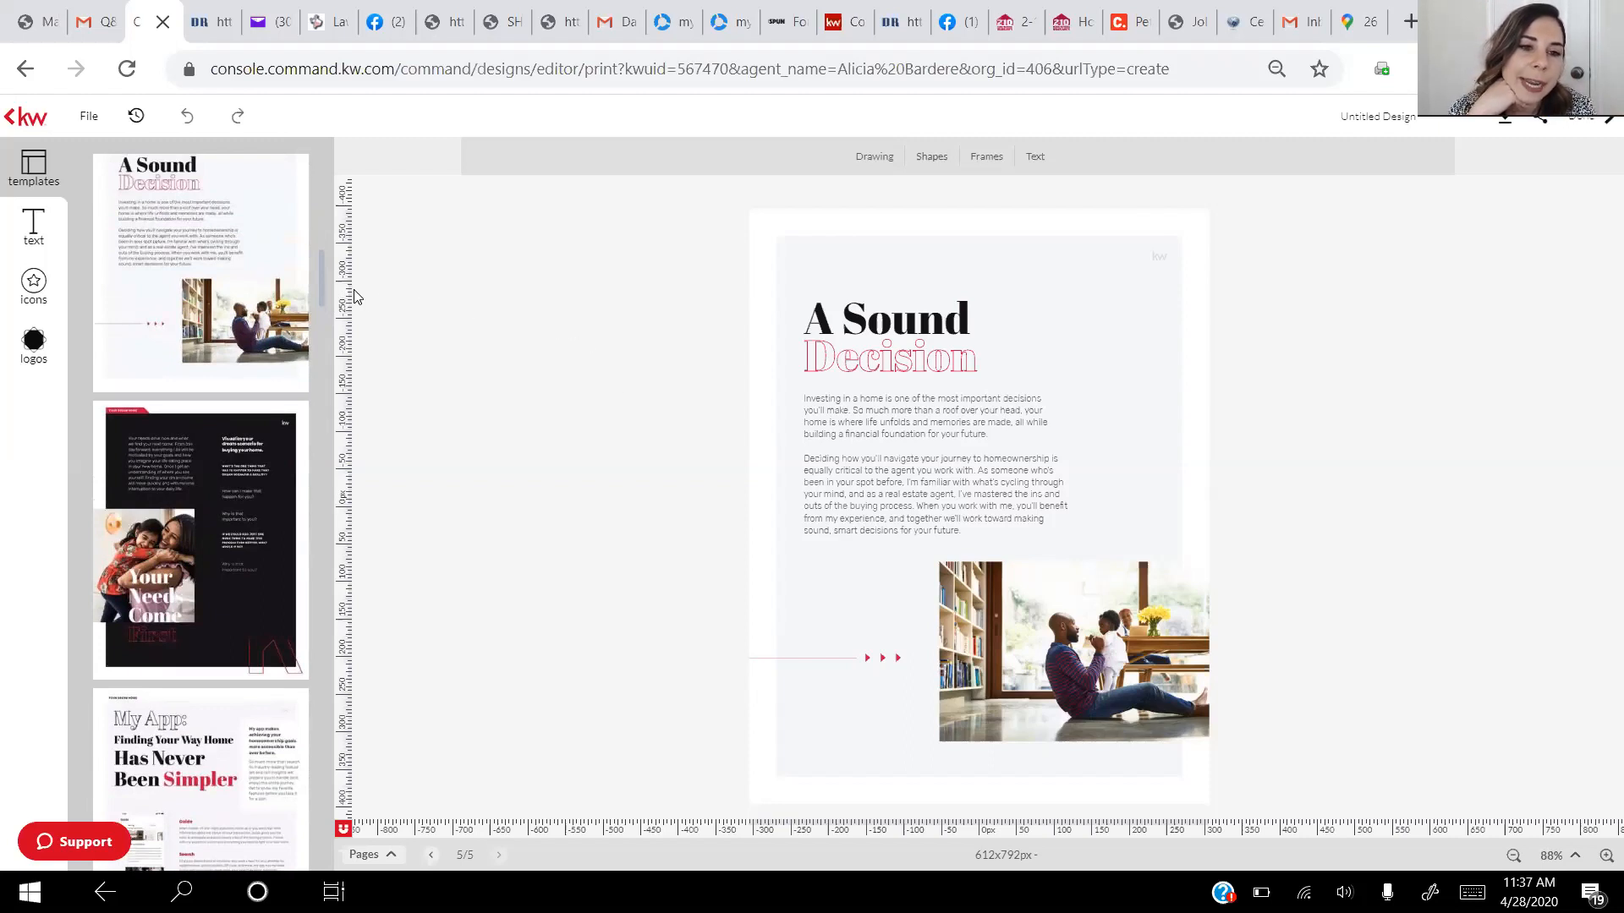
mouse_move(142, 423)
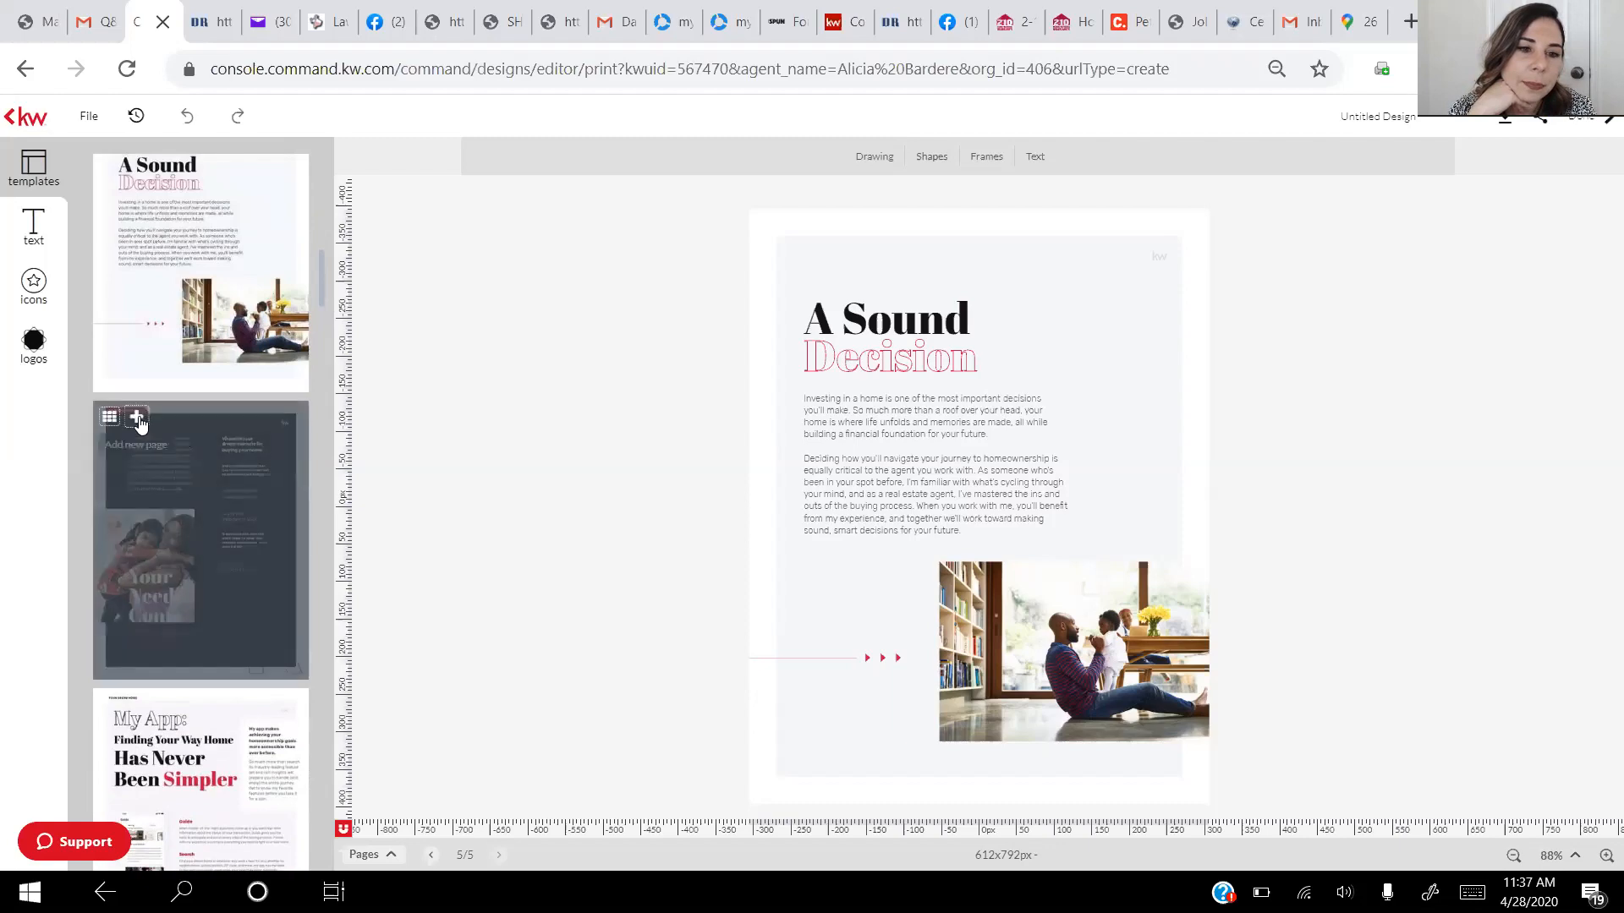
click(141, 421)
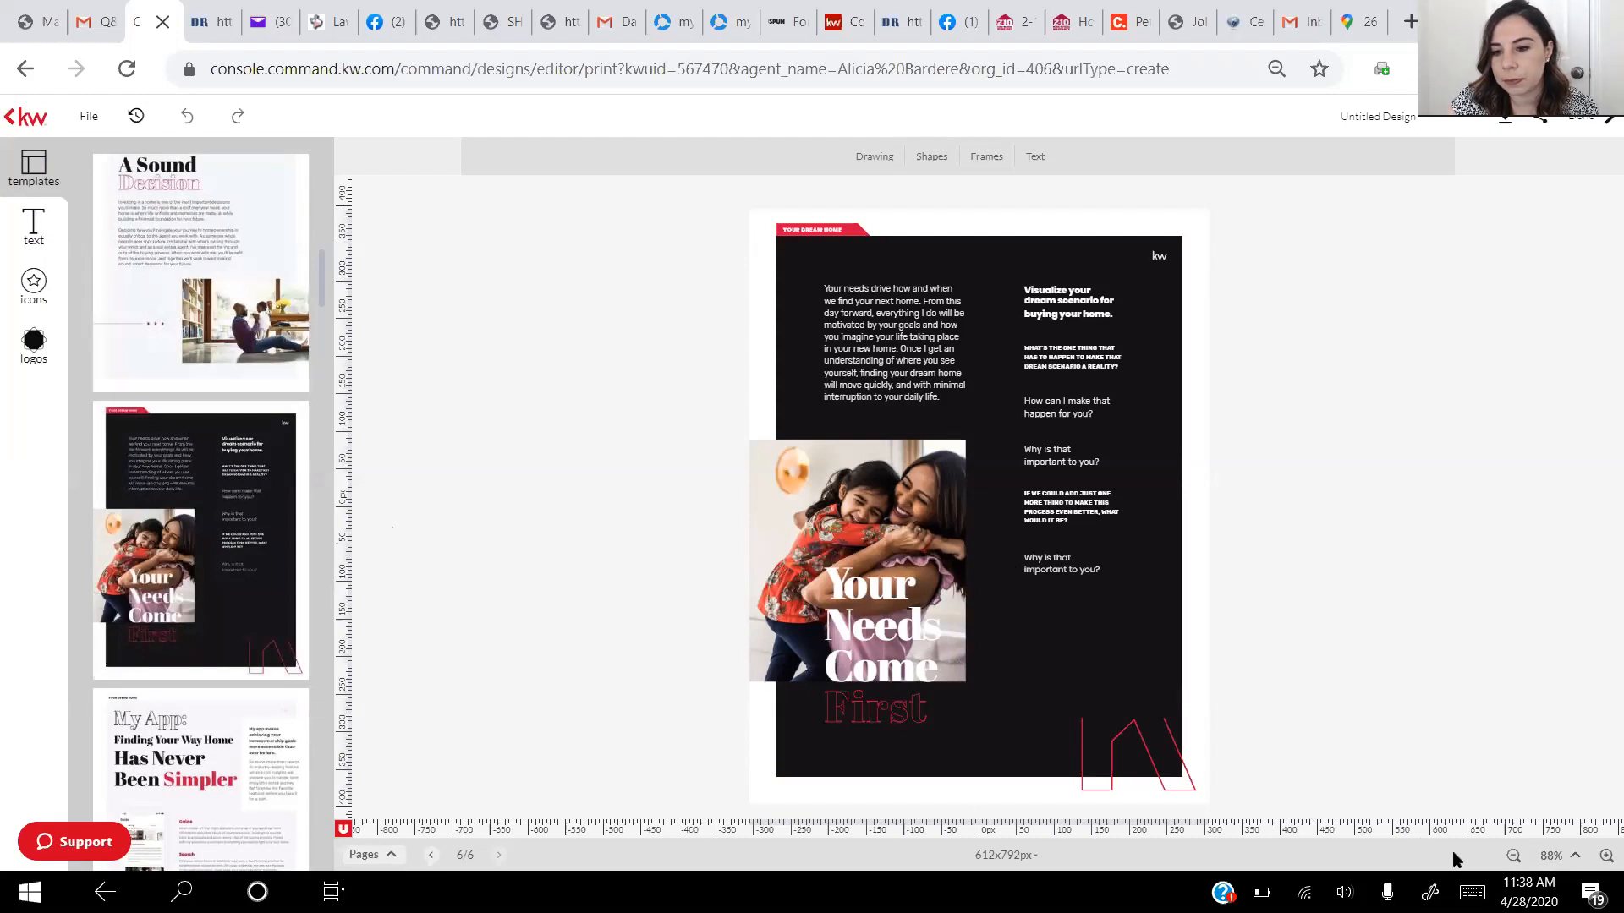
Examine the dream-scenario questions on the Your Needs Come First page up close
click(1572, 857)
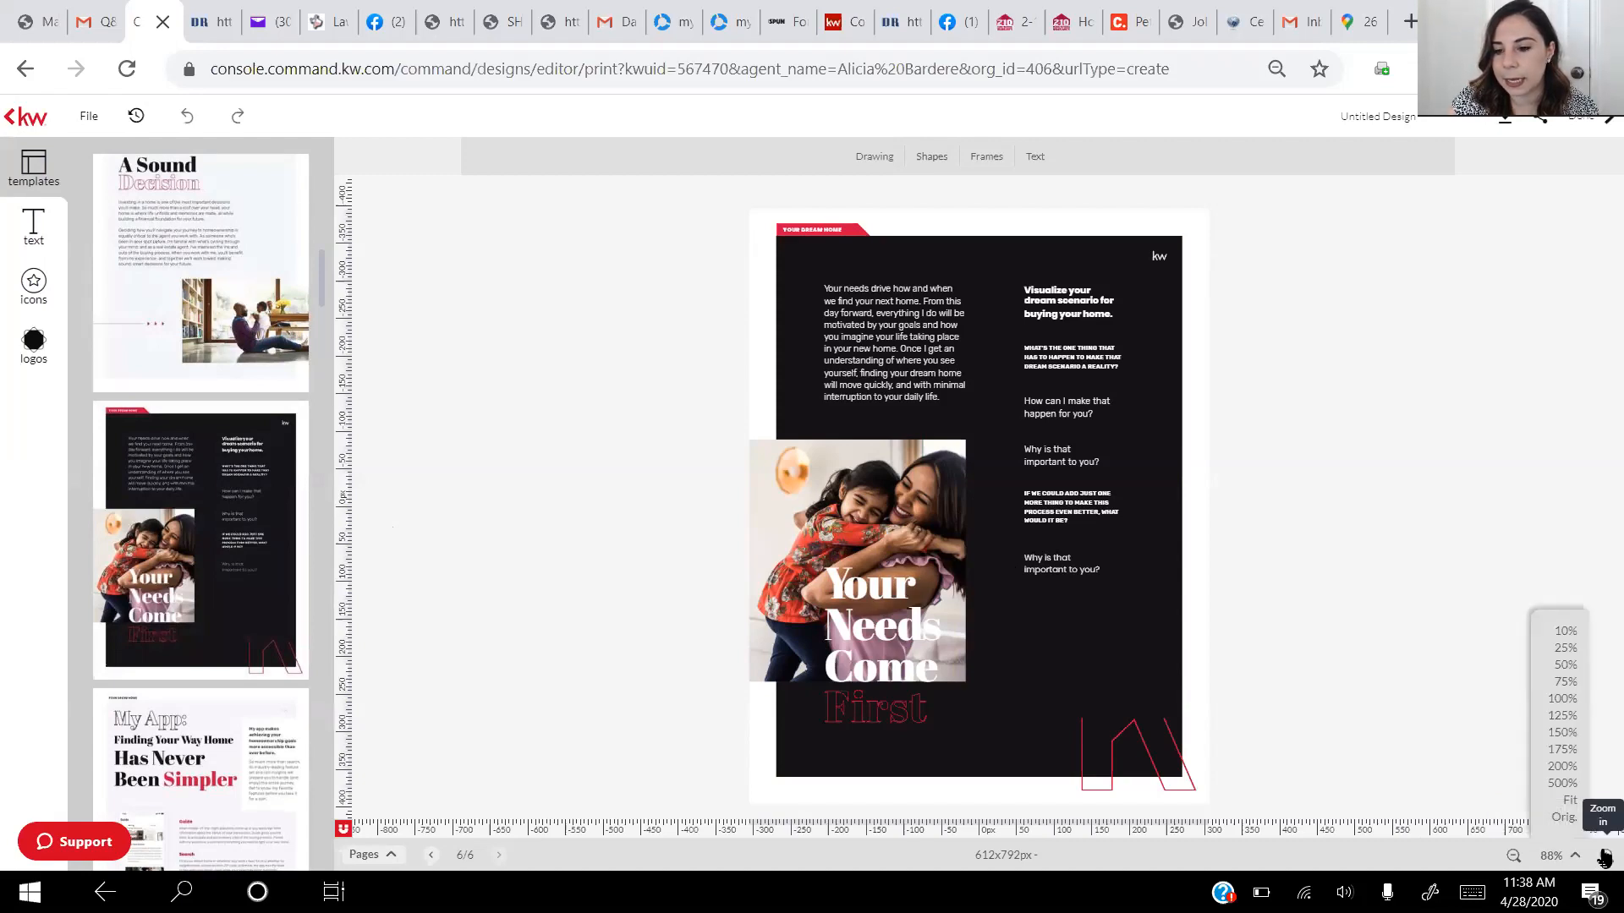
click(1604, 857)
click(1605, 857)
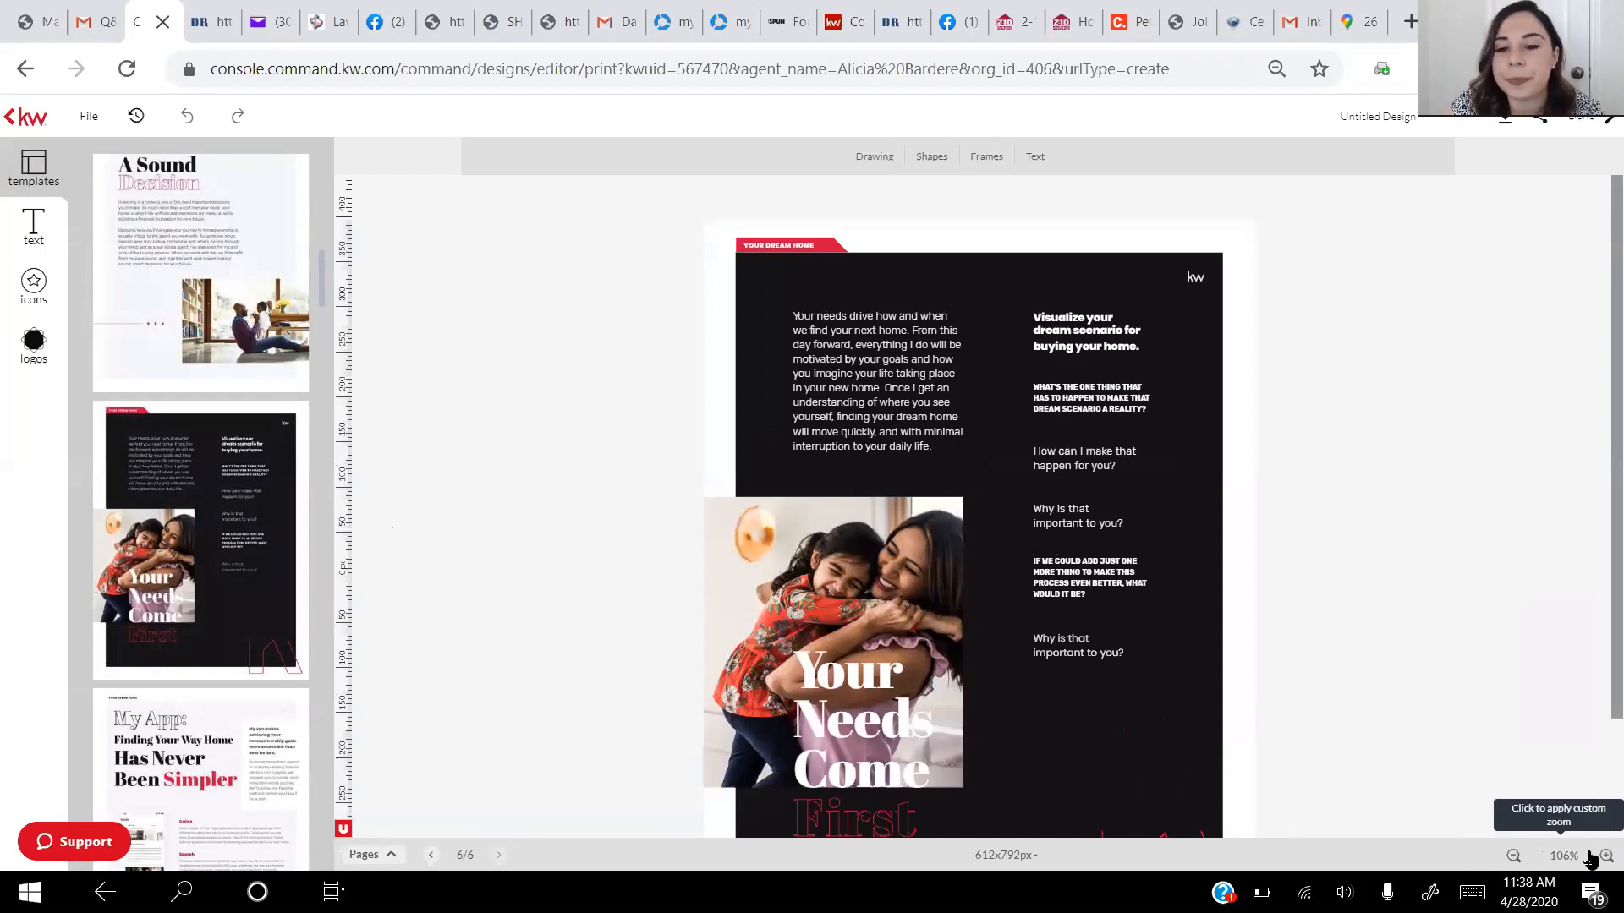
click(1044, 260)
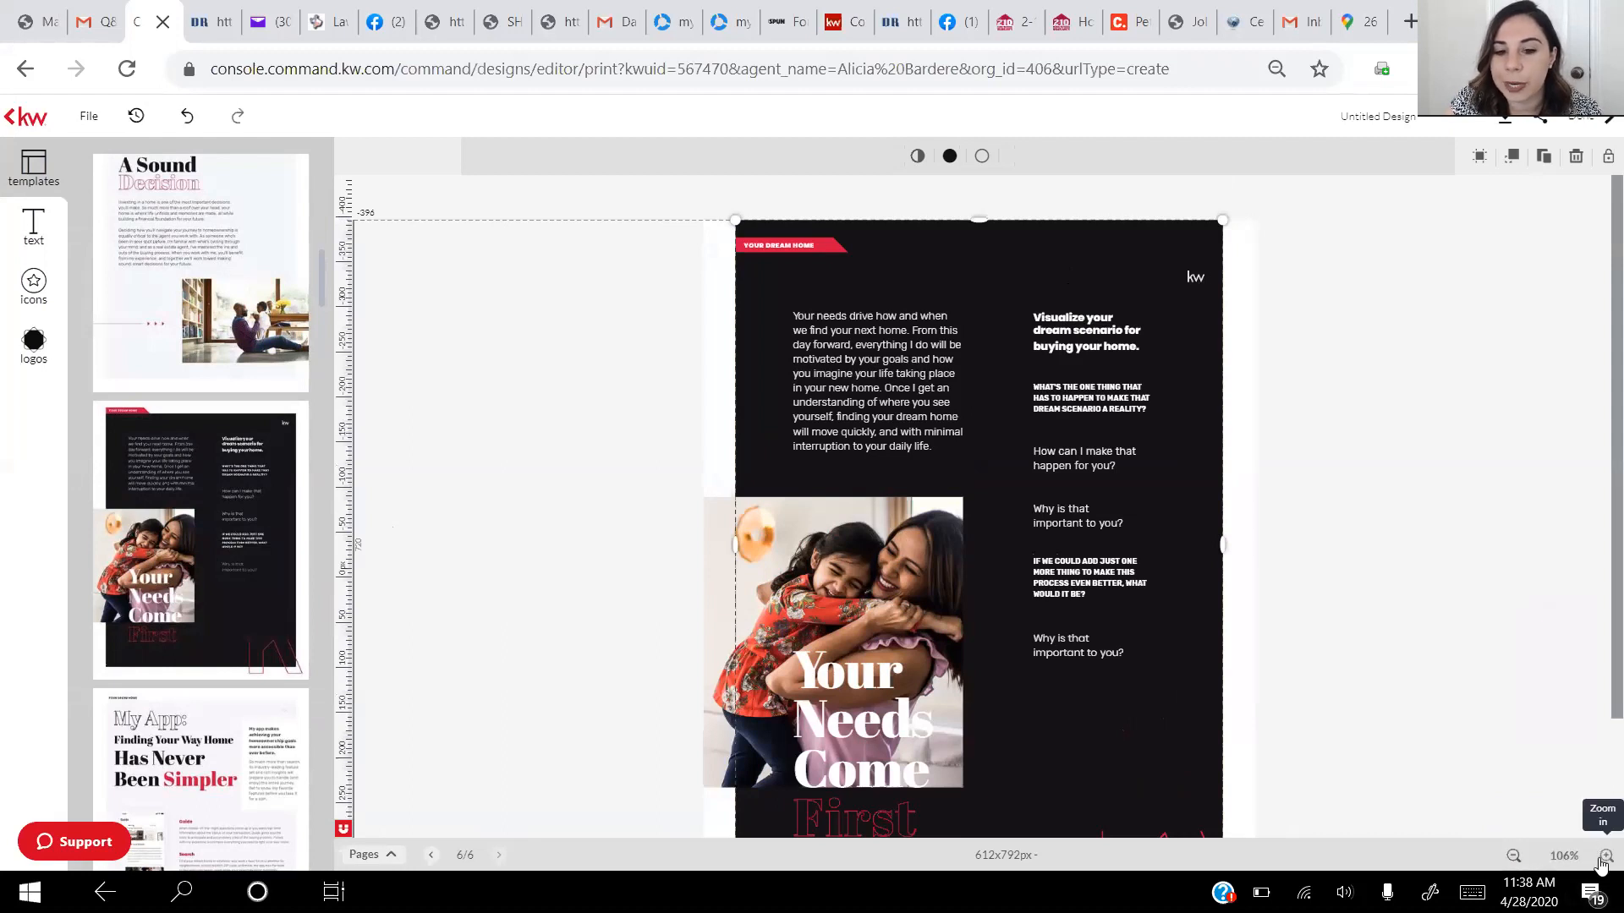
click(1604, 856)
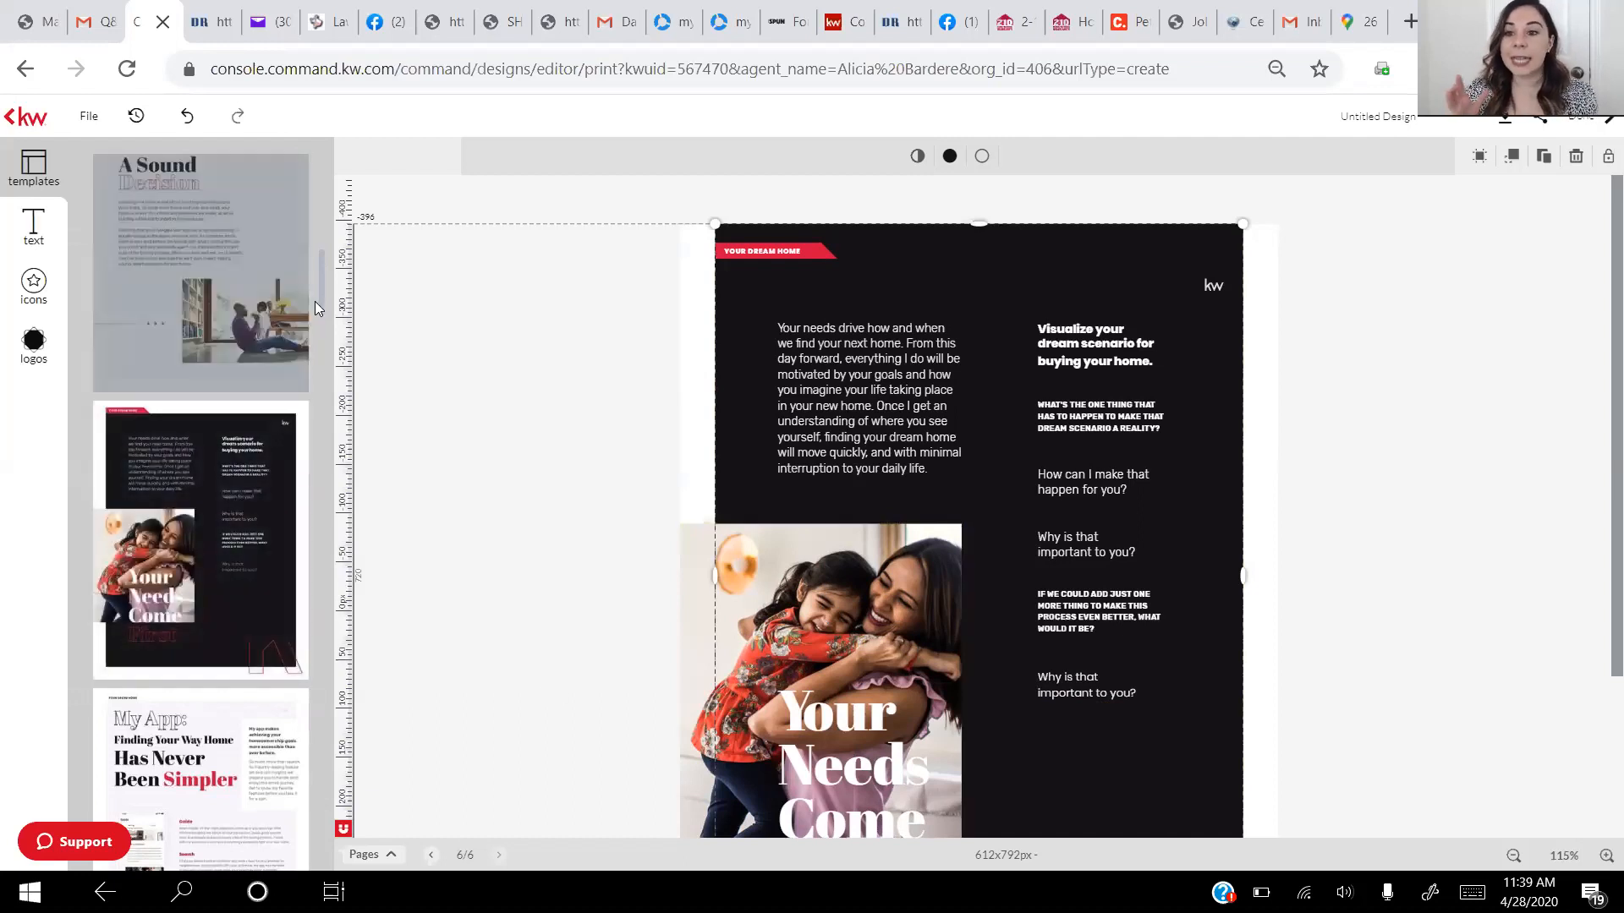
Add the Your Home Wish List template page with the Exterior questions as a new page
drag(321, 292, 325, 333)
scroll(326, 332, down, 1)
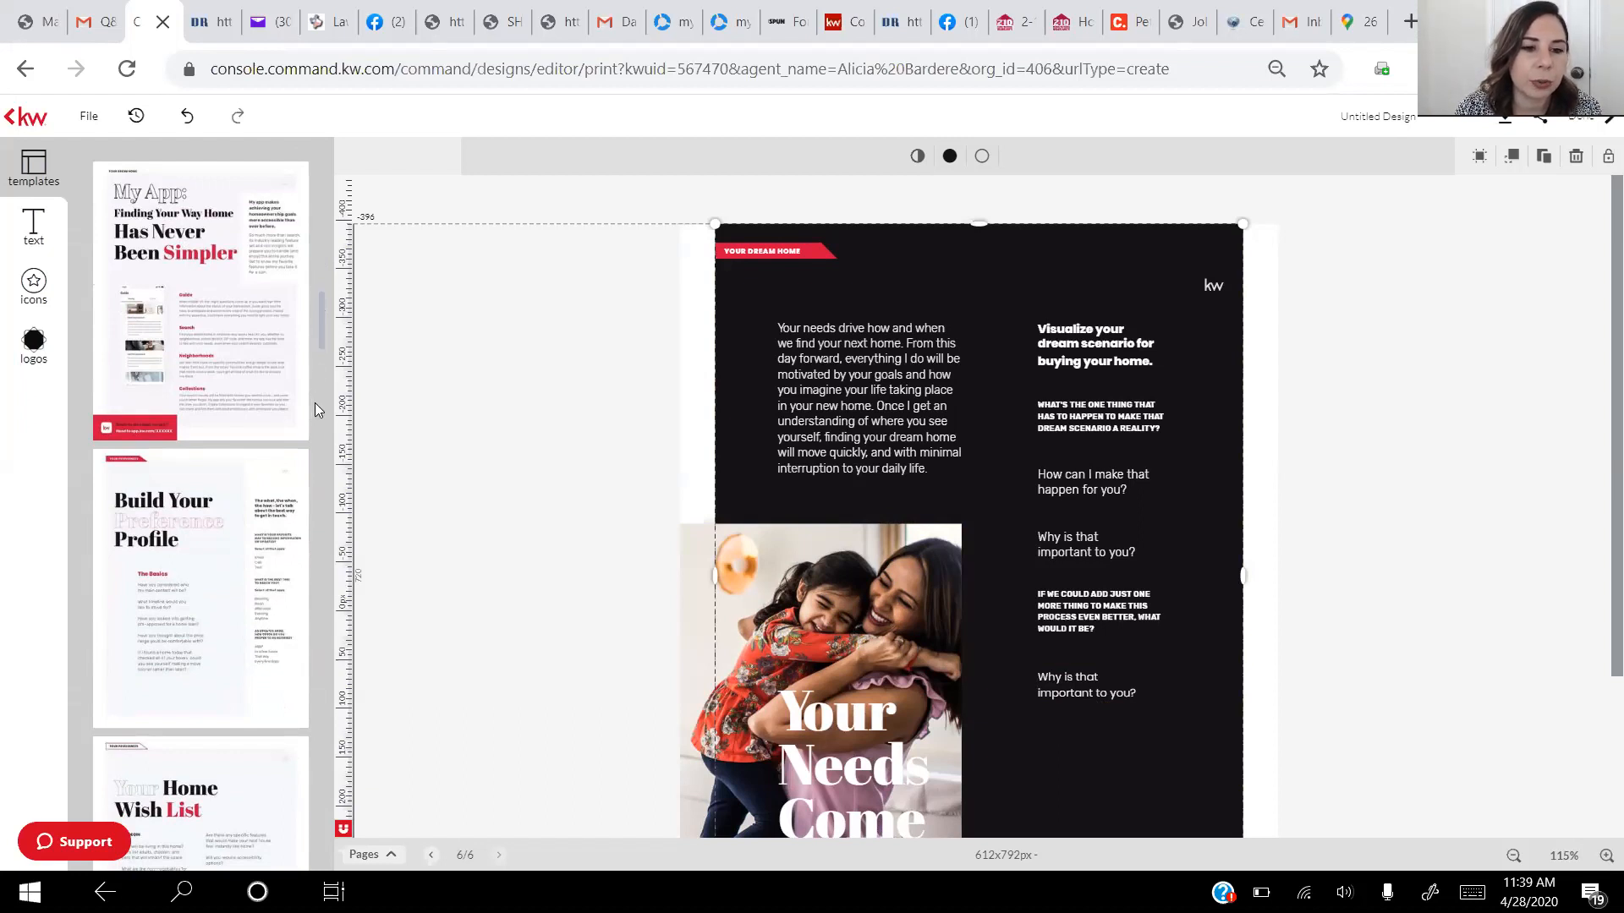
drag(320, 320, 319, 367)
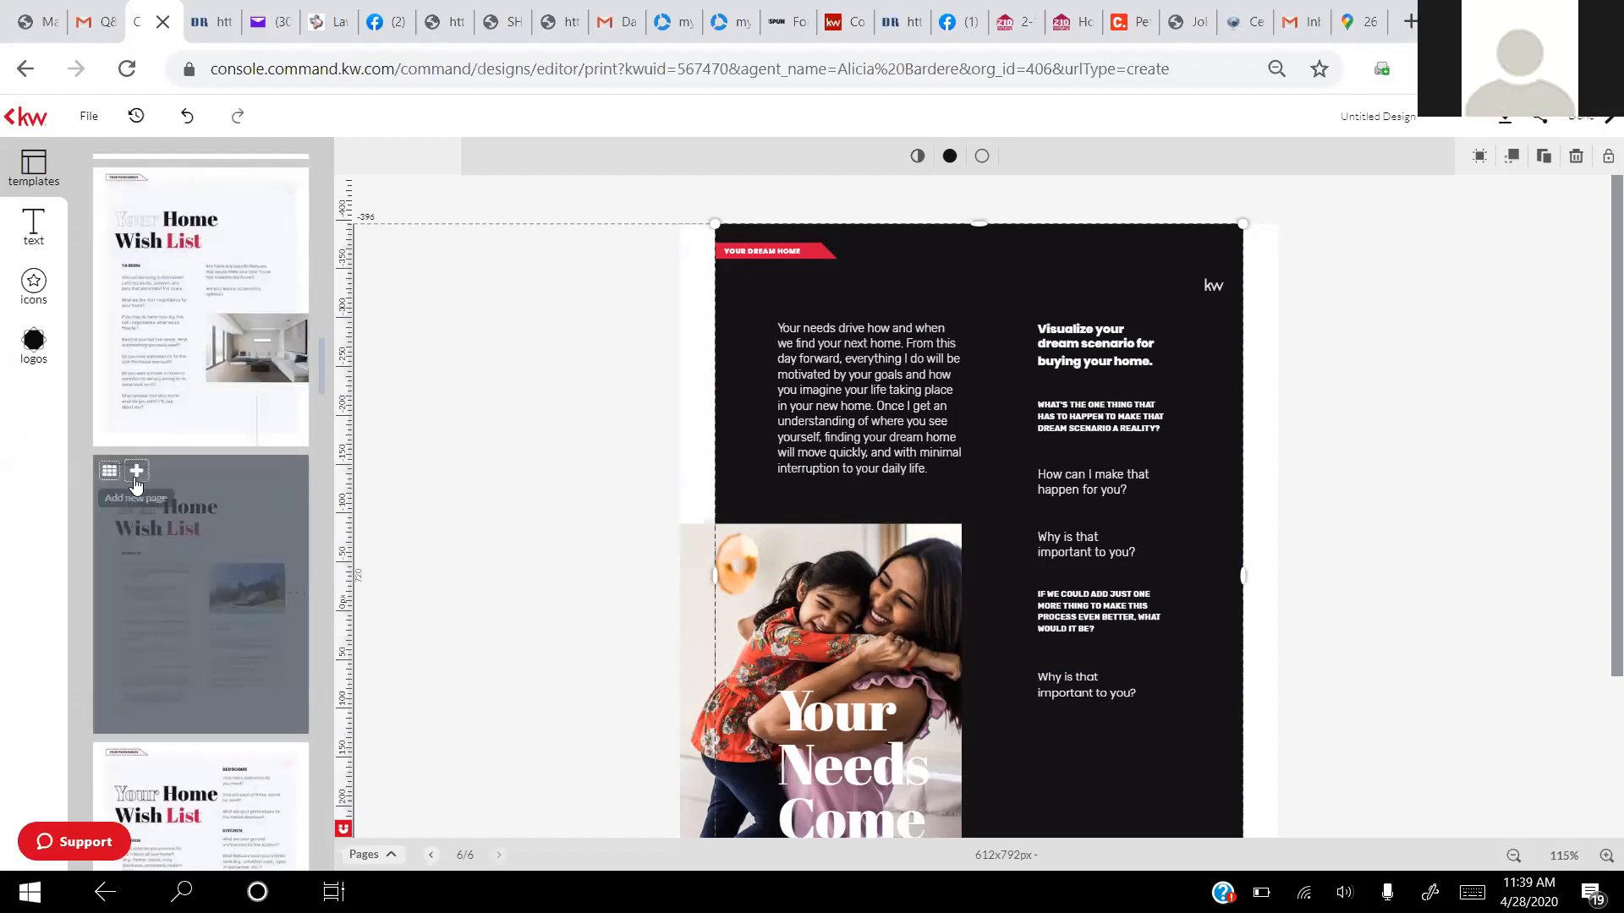
click(136, 473)
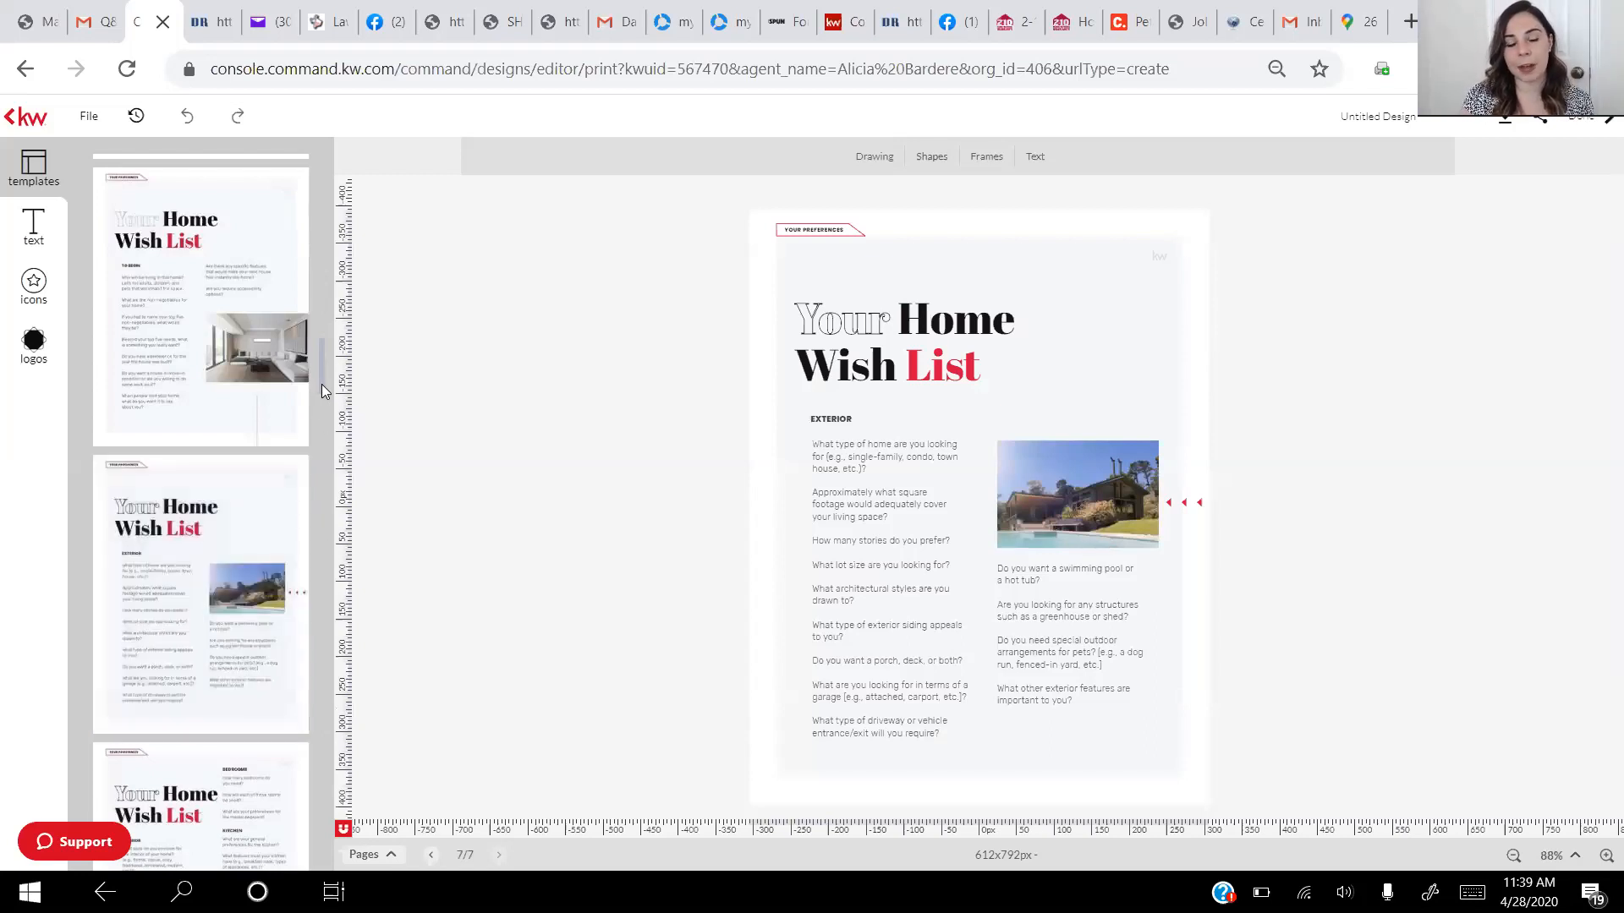
Add the Your Neighborhood Preference template page as a new page after the wish list
drag(322, 360, 318, 399)
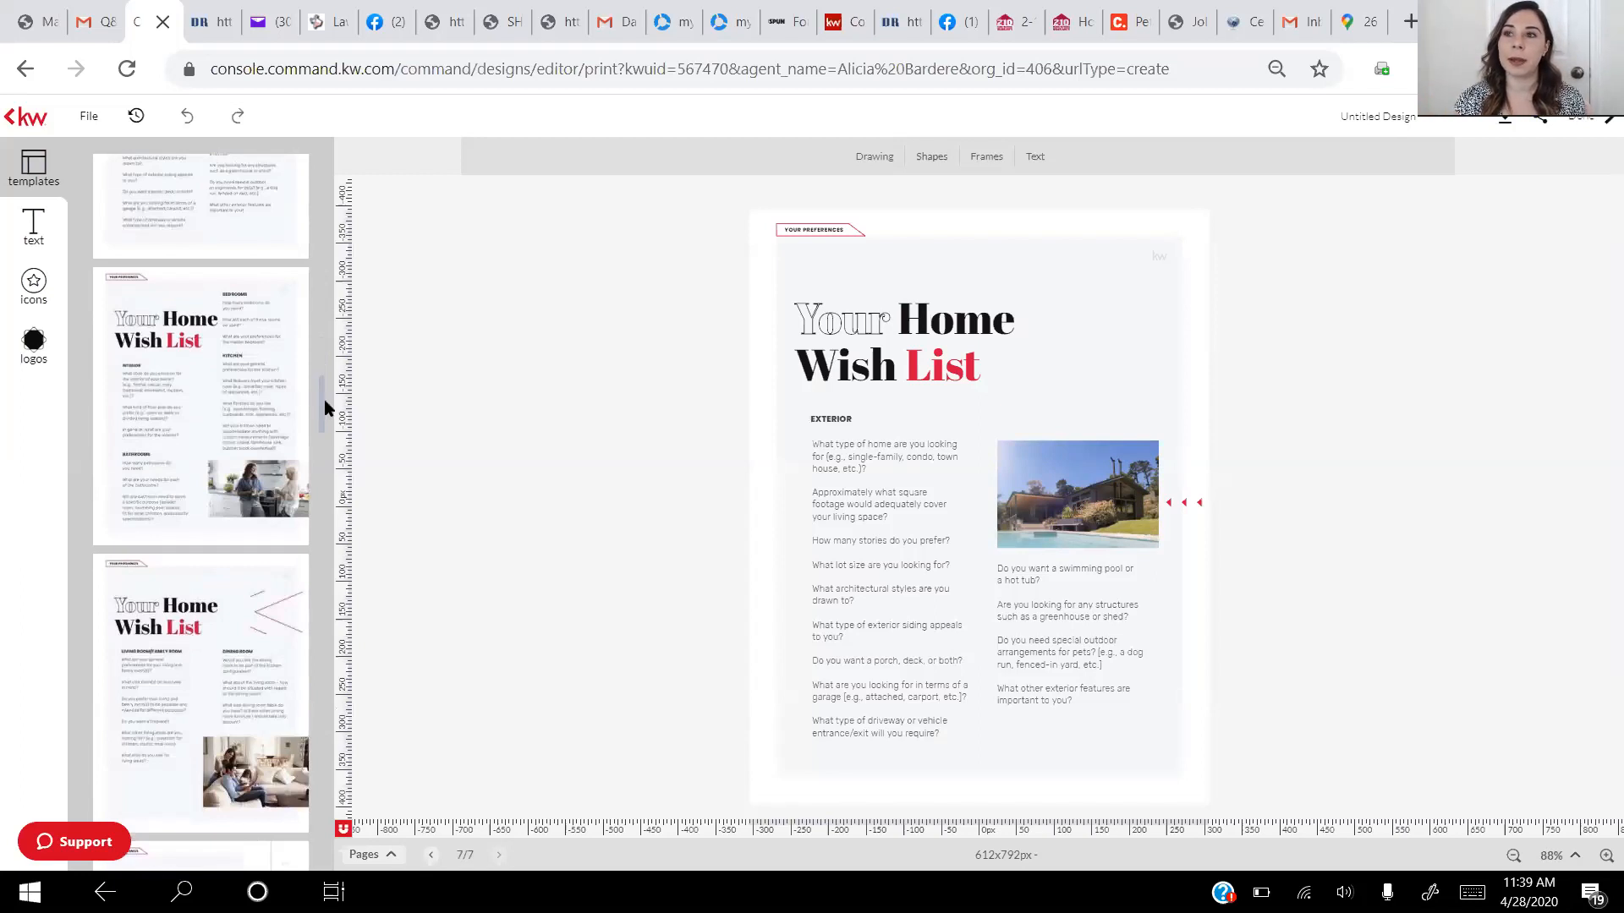
drag(320, 403, 318, 444)
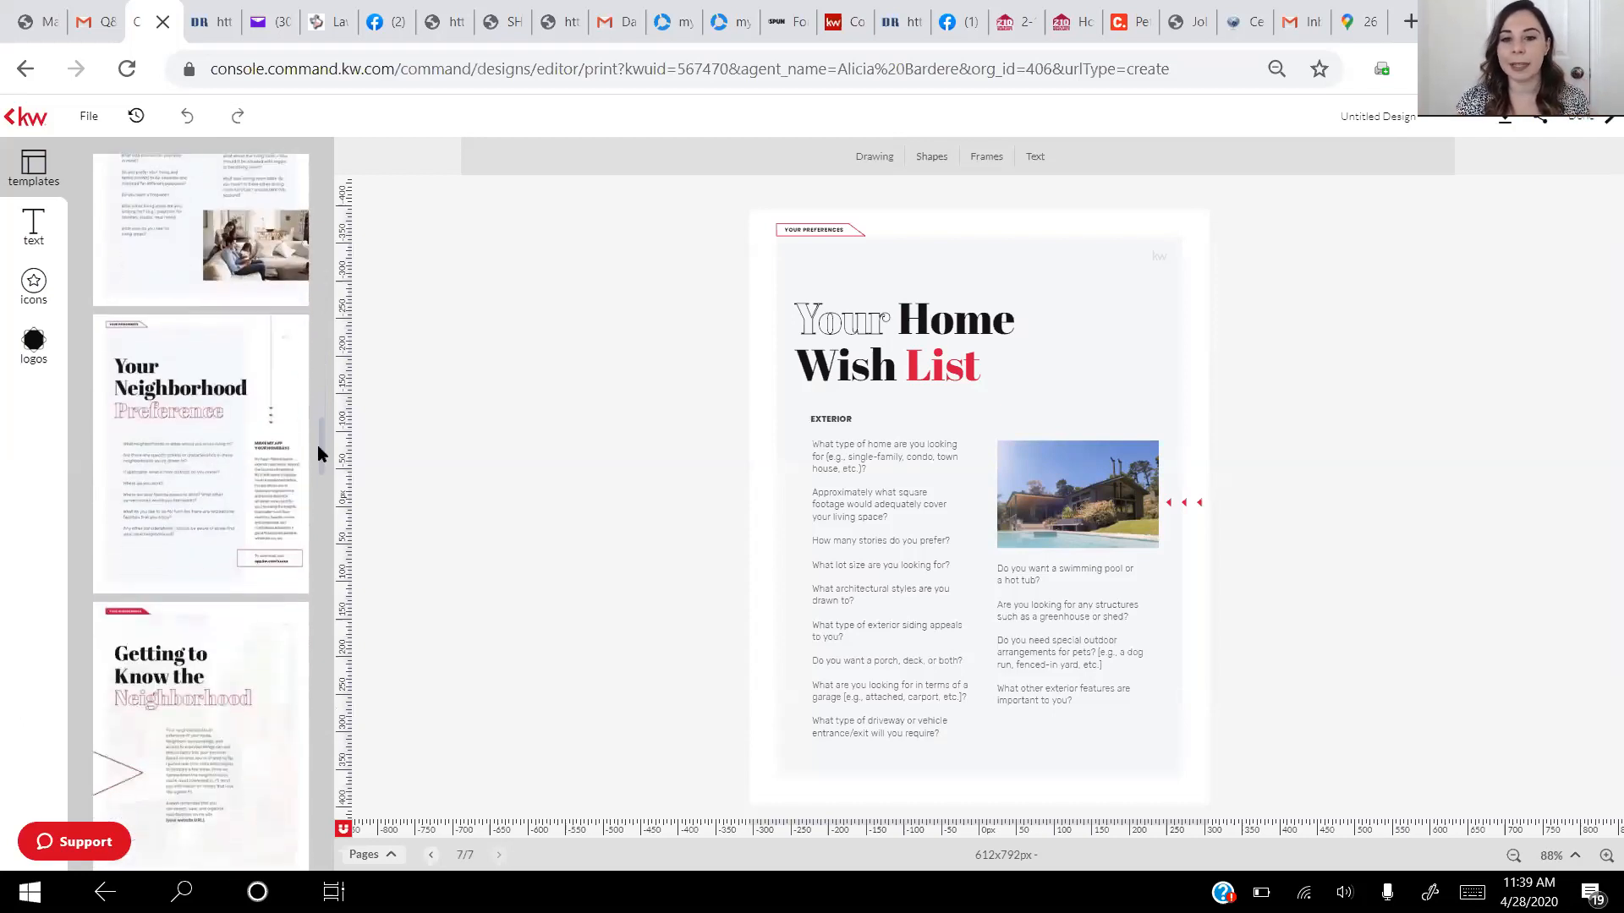
mouse_move(161, 343)
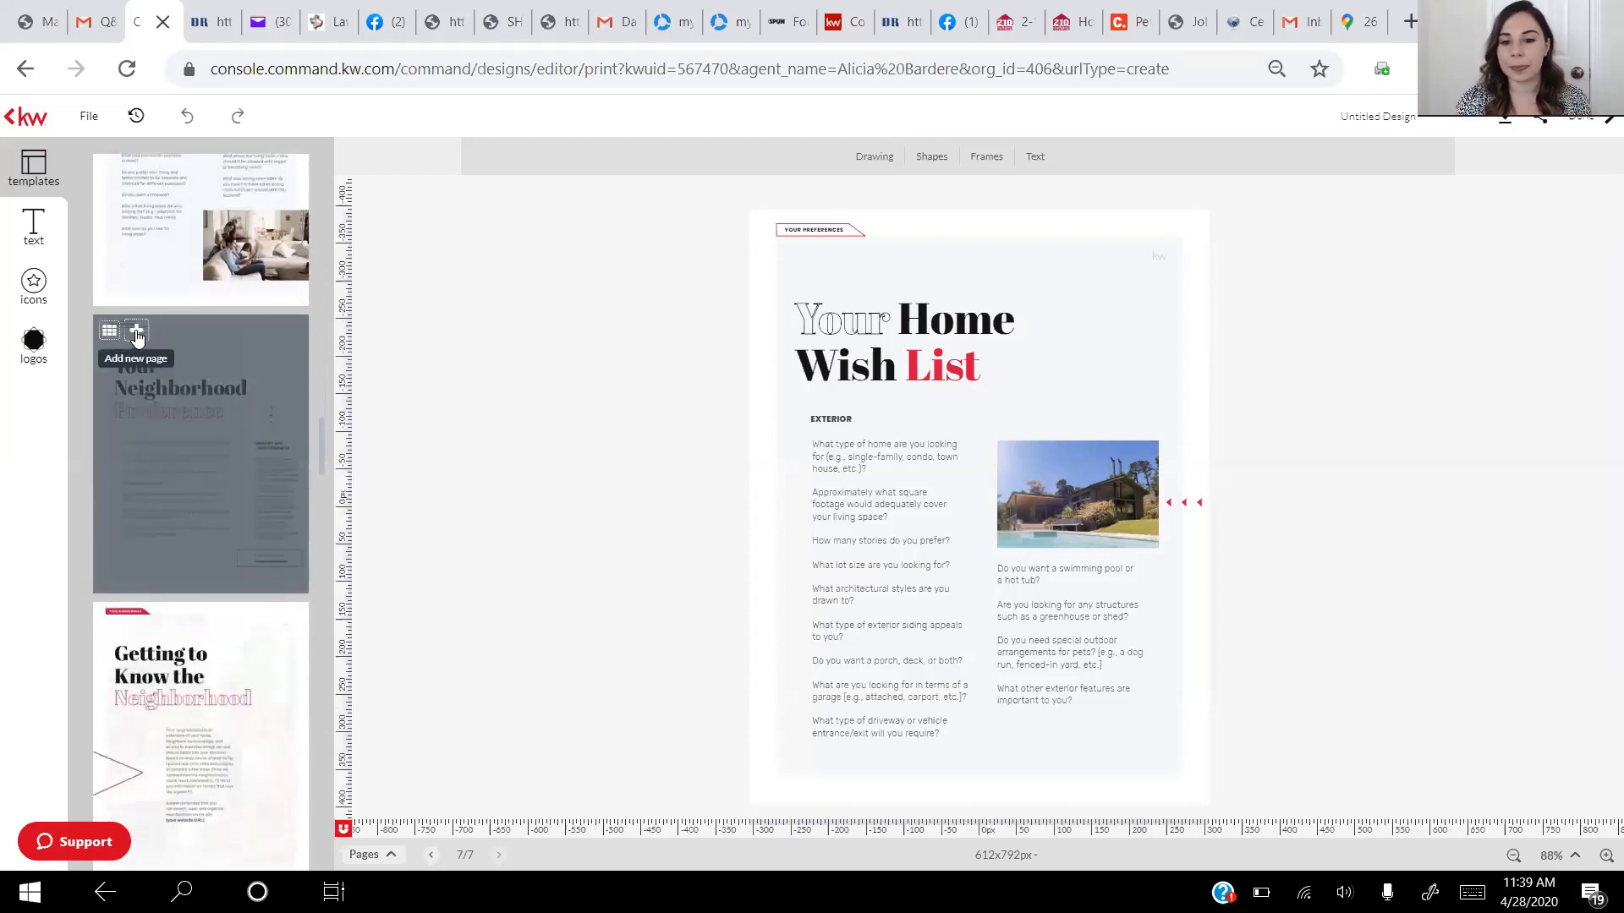
click(136, 335)
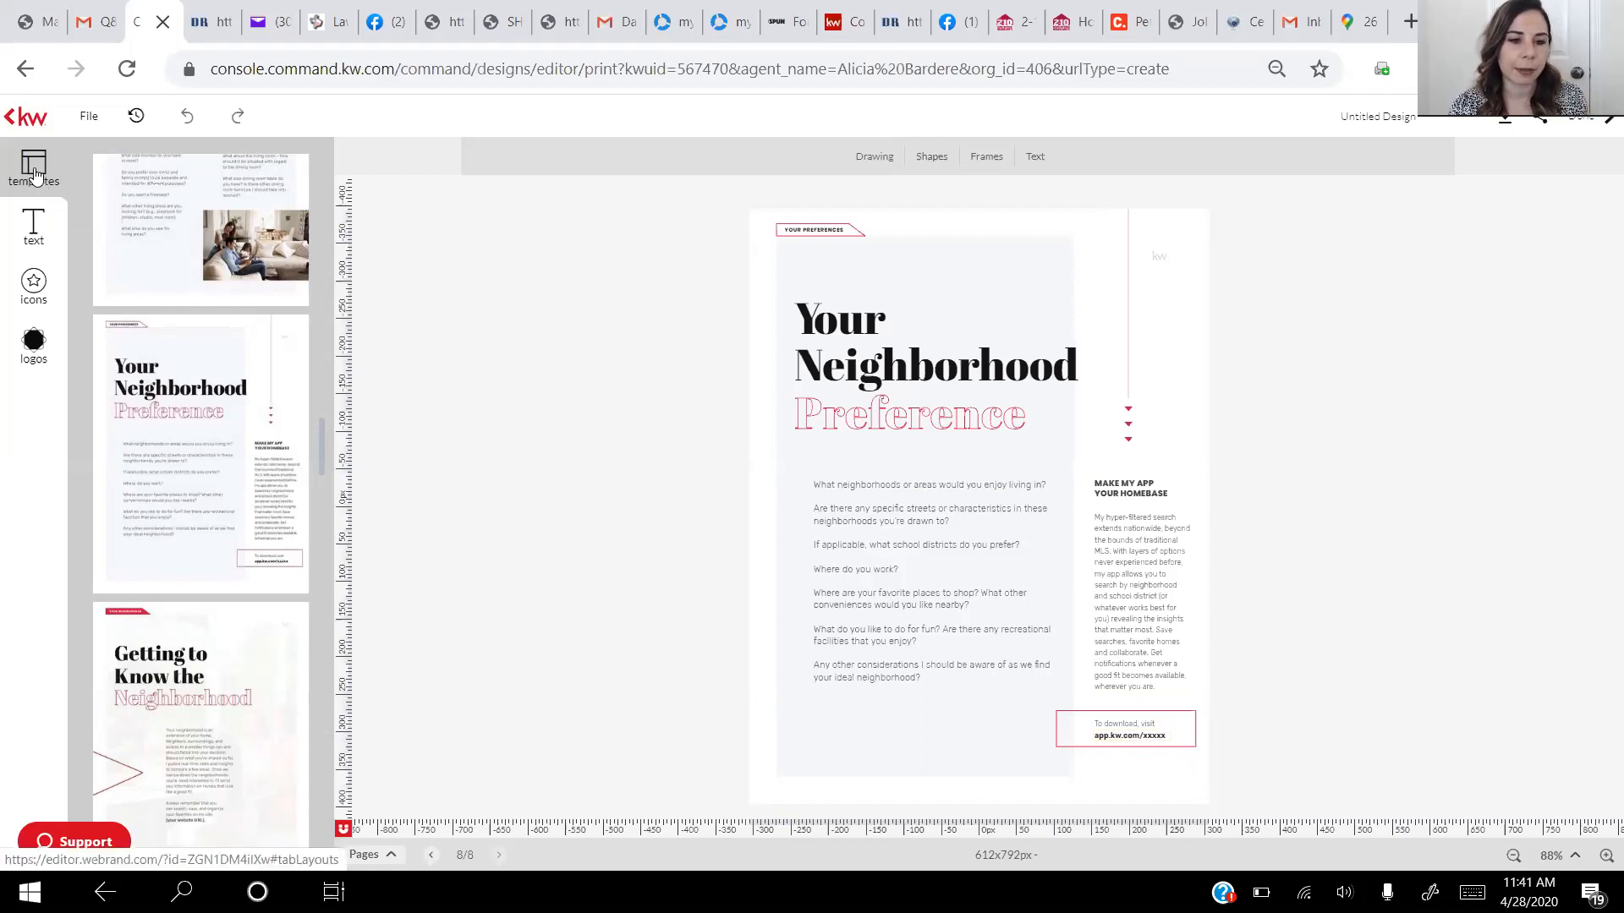
Add the Neighborhood Insights template page with the two comparison maps as a new page
drag(323, 438, 317, 504)
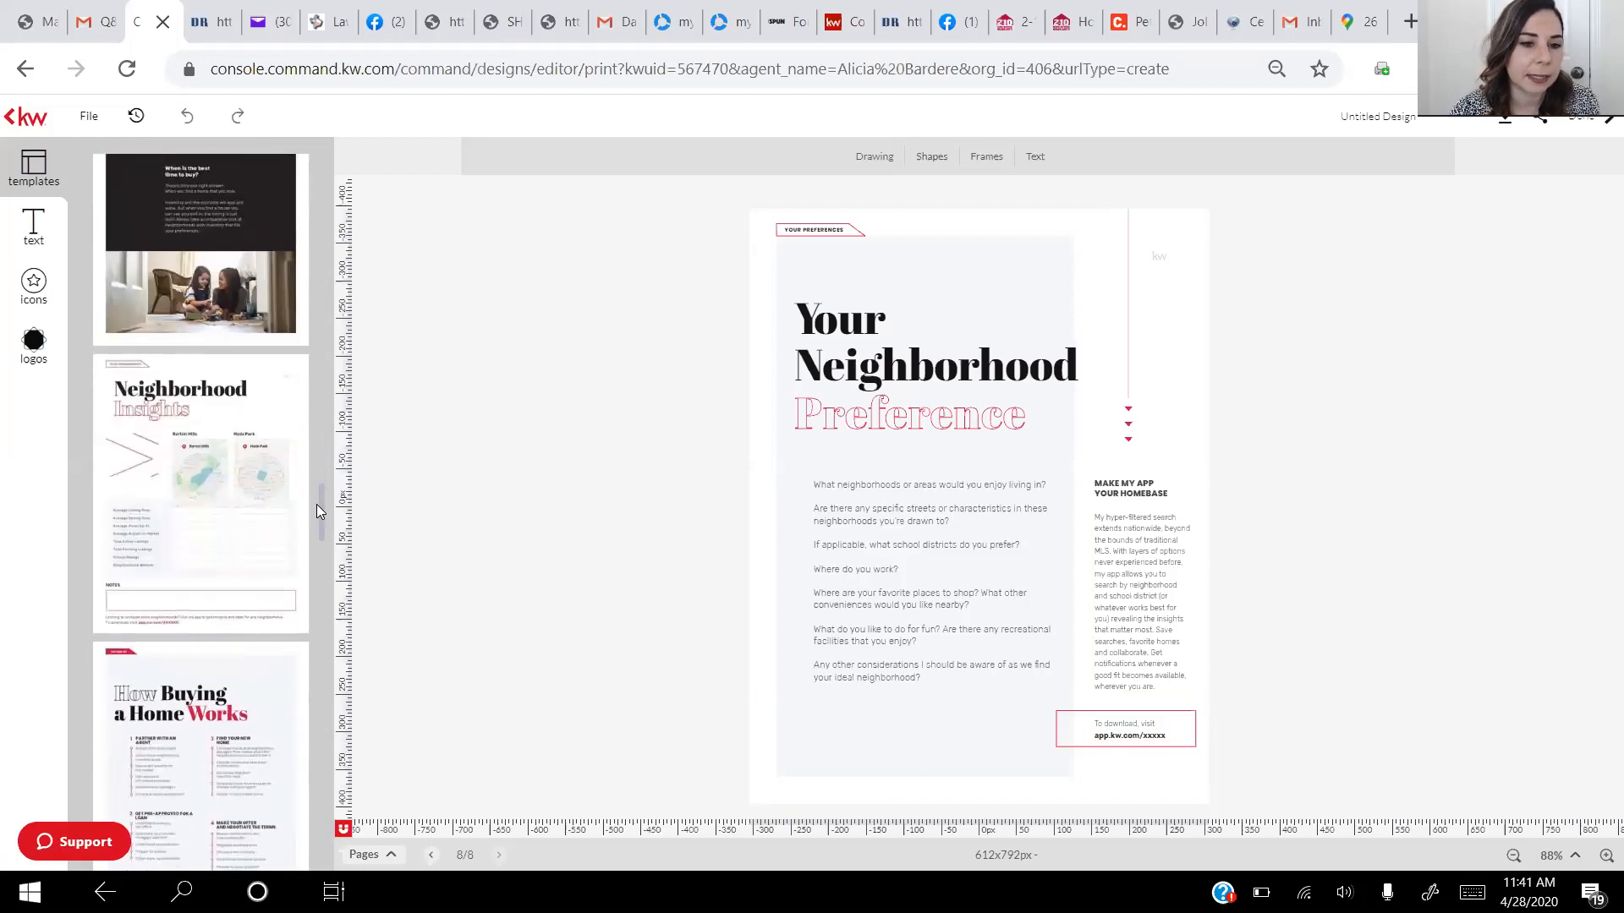
mouse_move(218, 442)
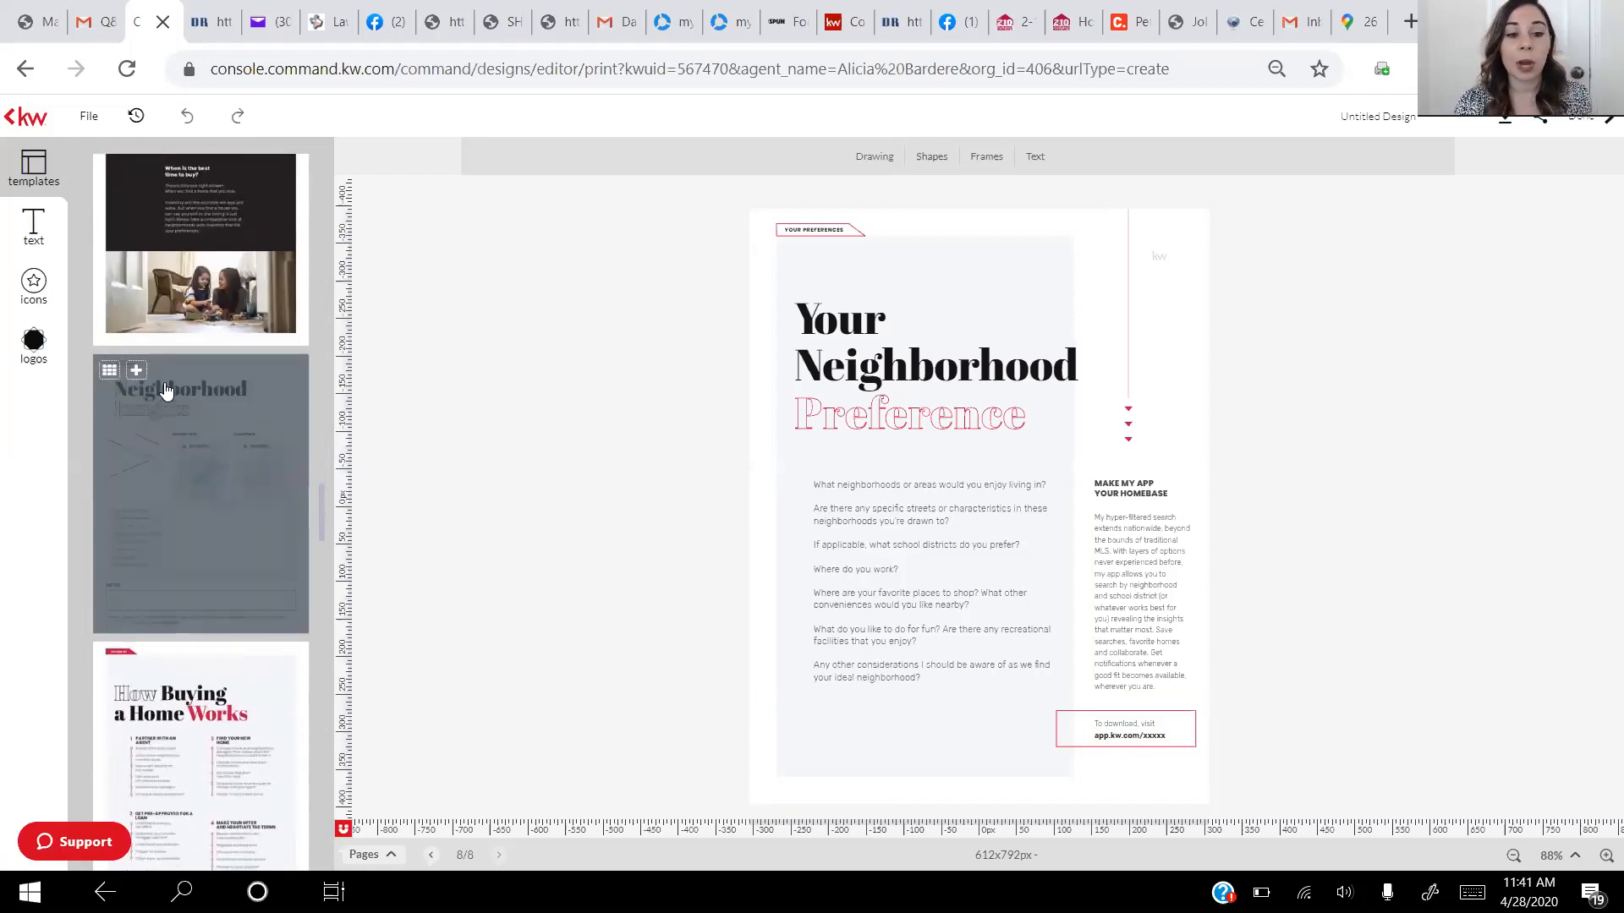
click(138, 371)
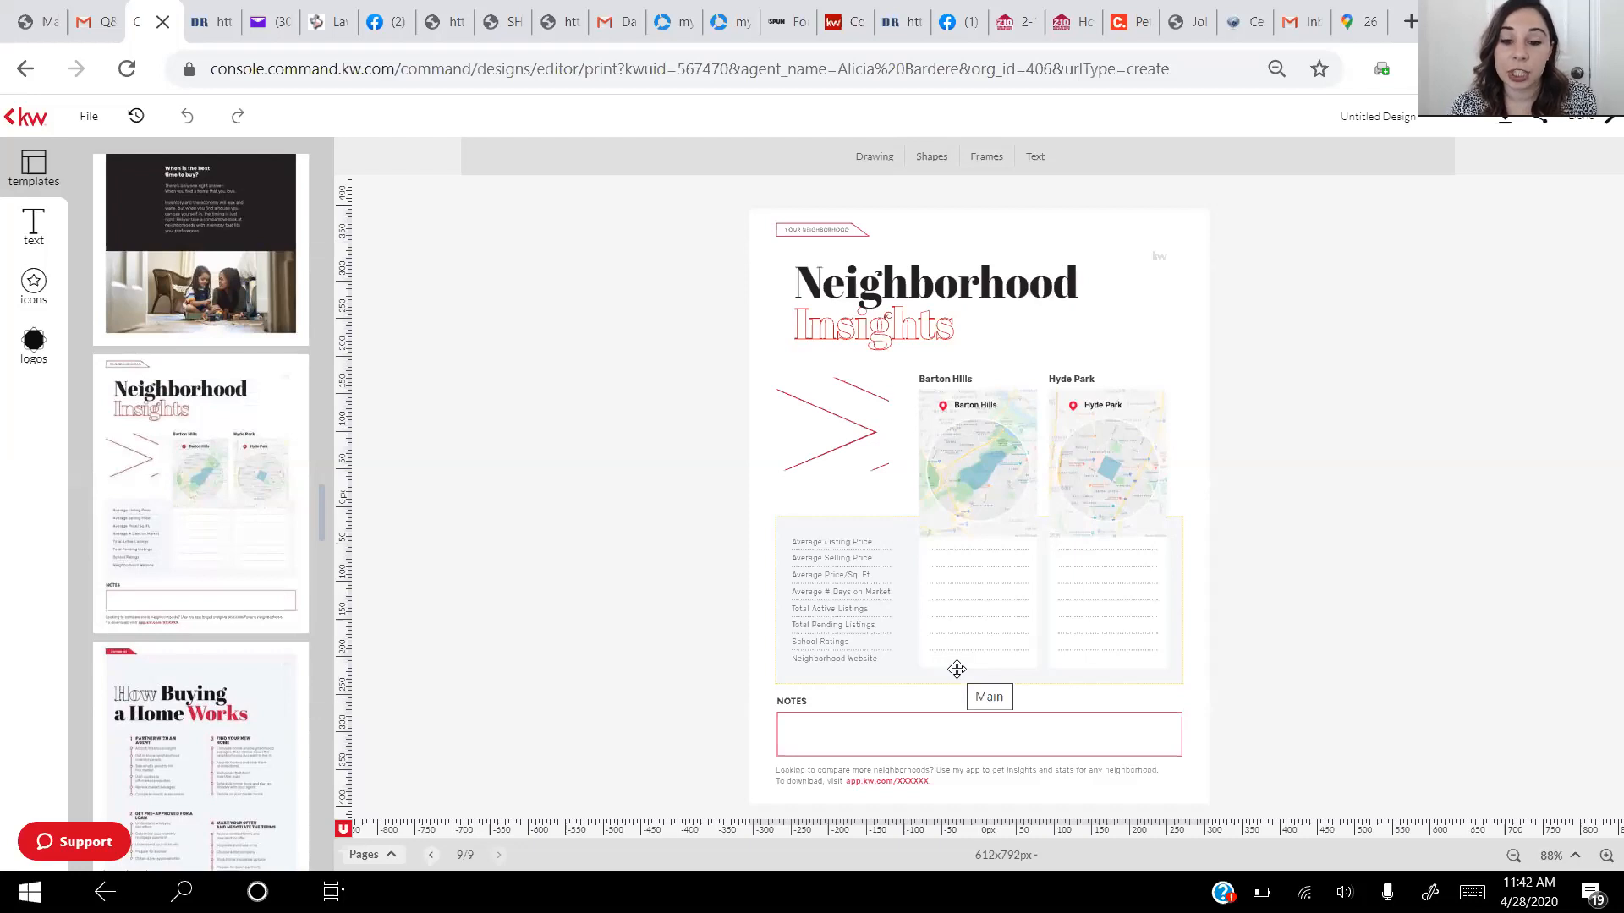
Select the Barton Hills map on the Neighborhood Insights page and search the neighborhood snapshots for Walnut Creek Estates
click(967, 462)
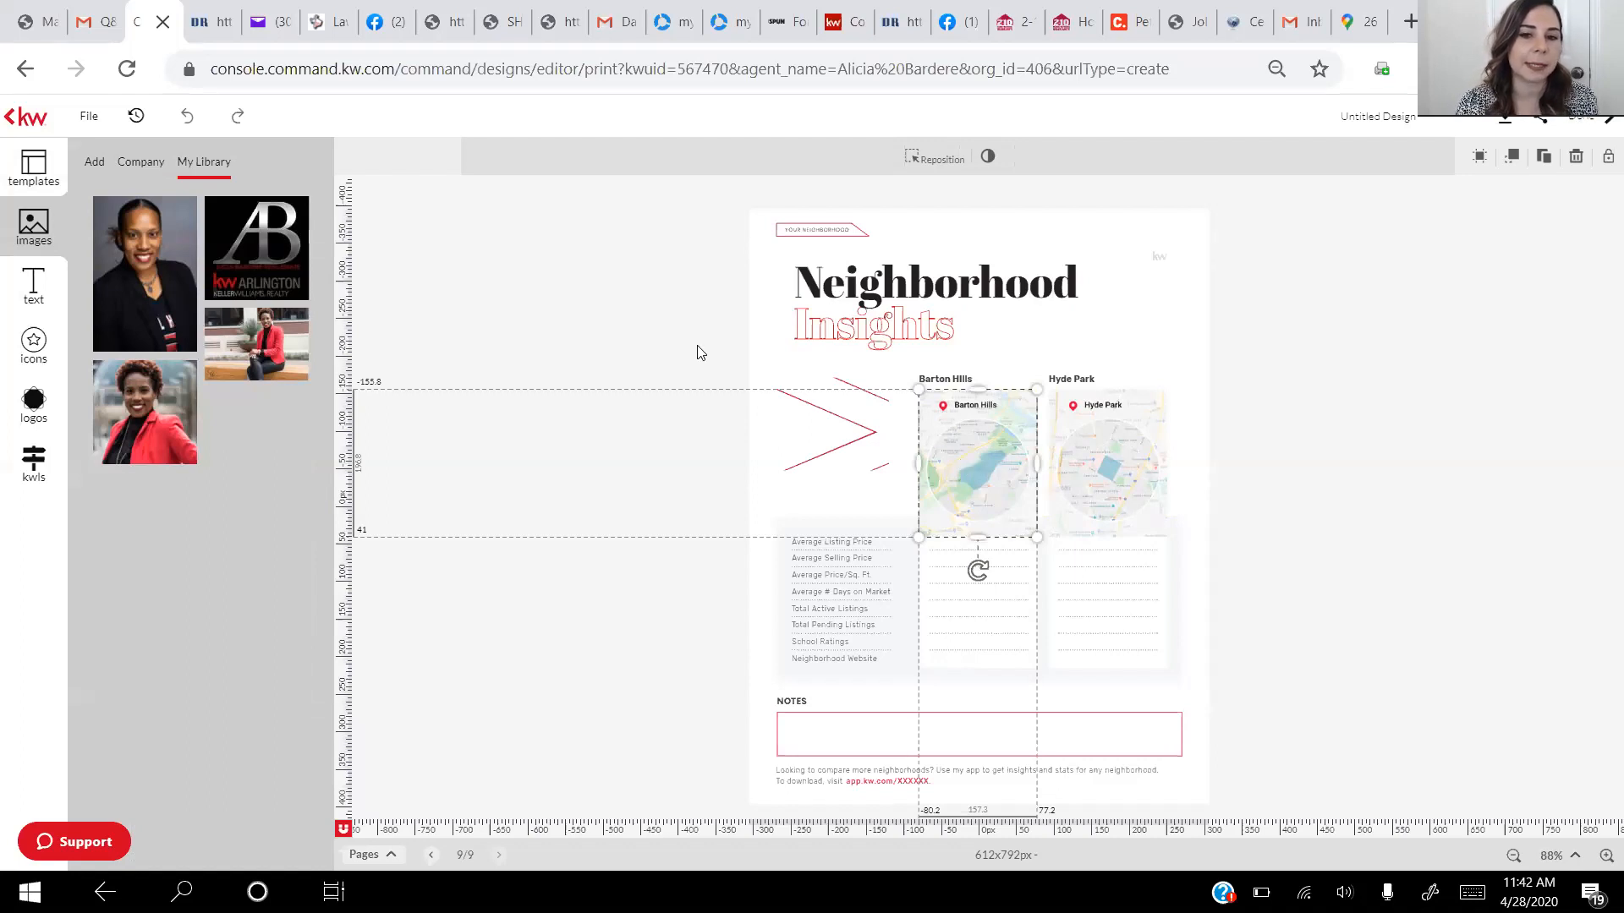
click(31, 465)
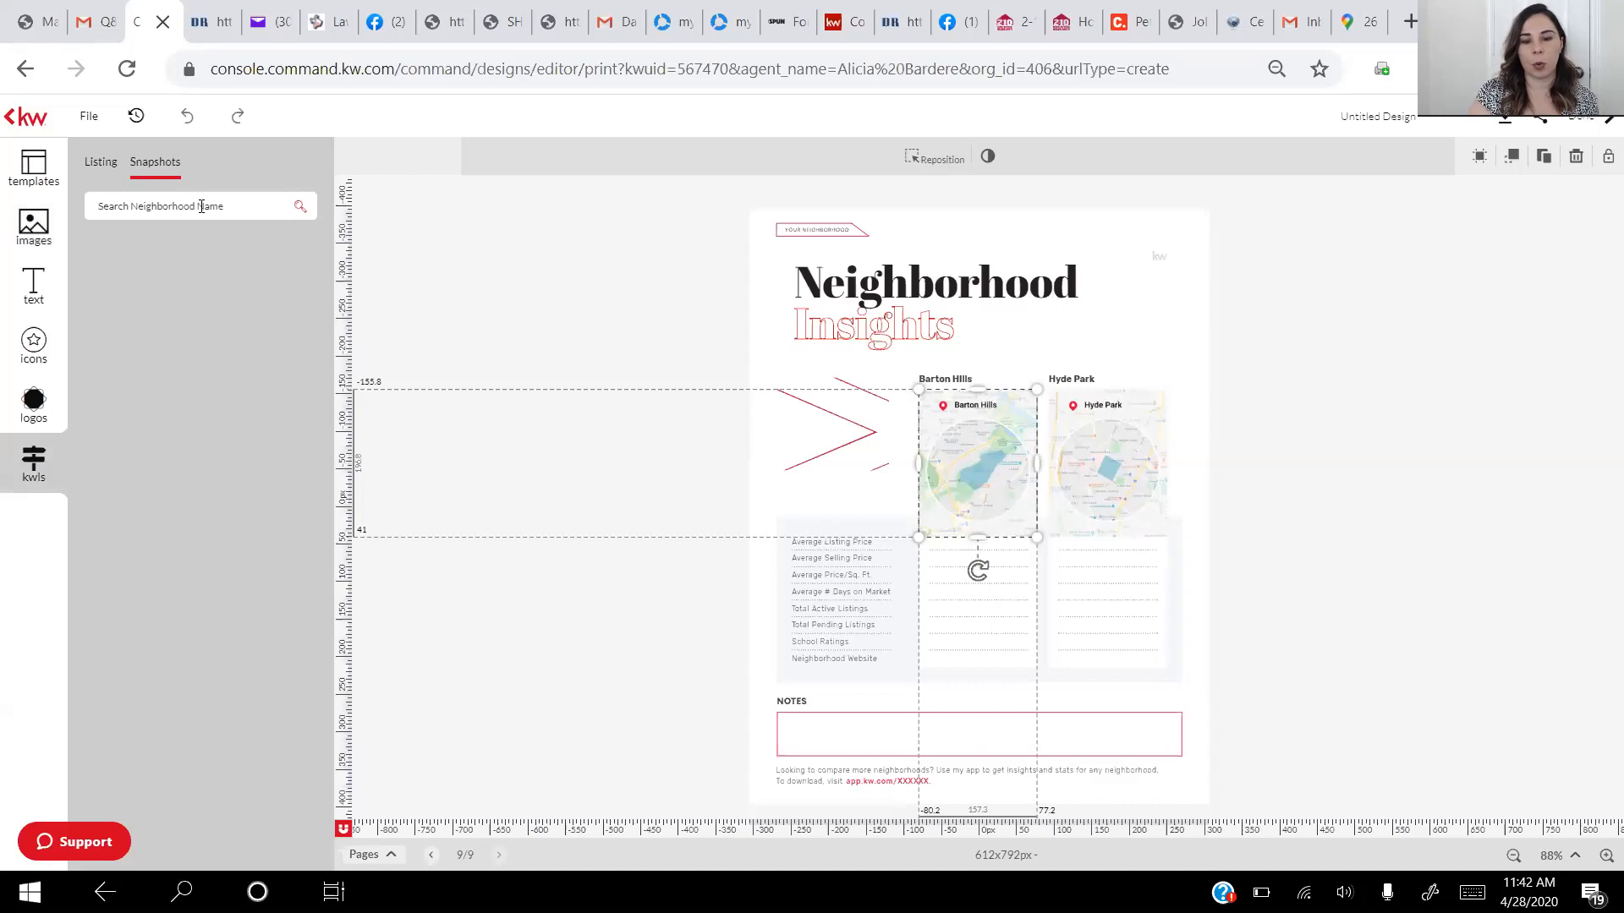
text(Walnut Creek Estates)
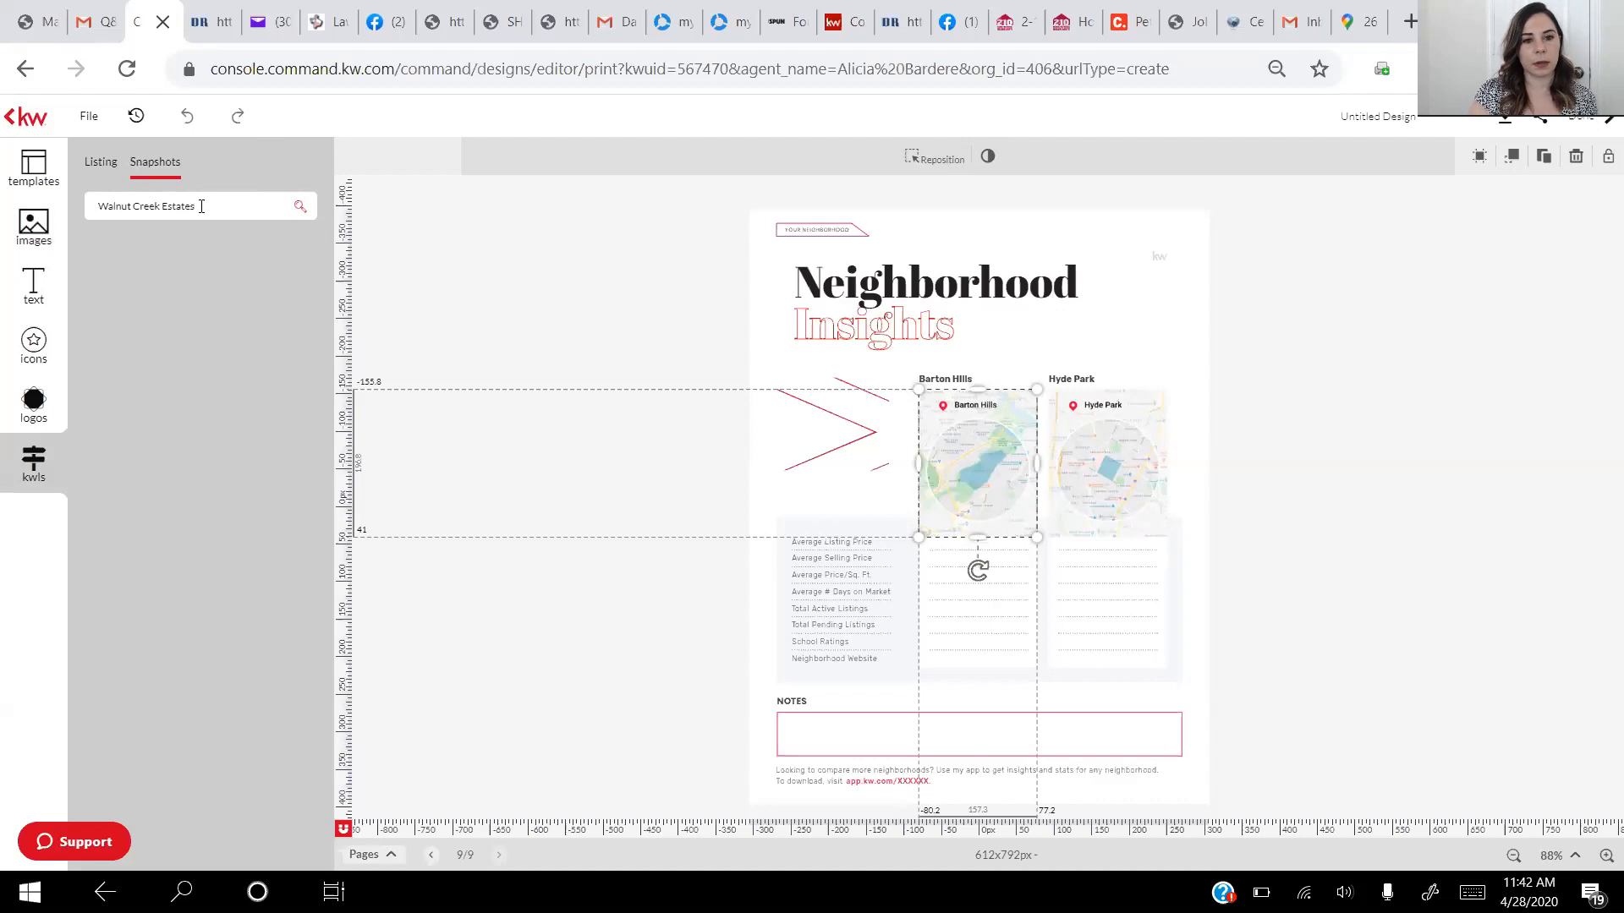
key(Return)
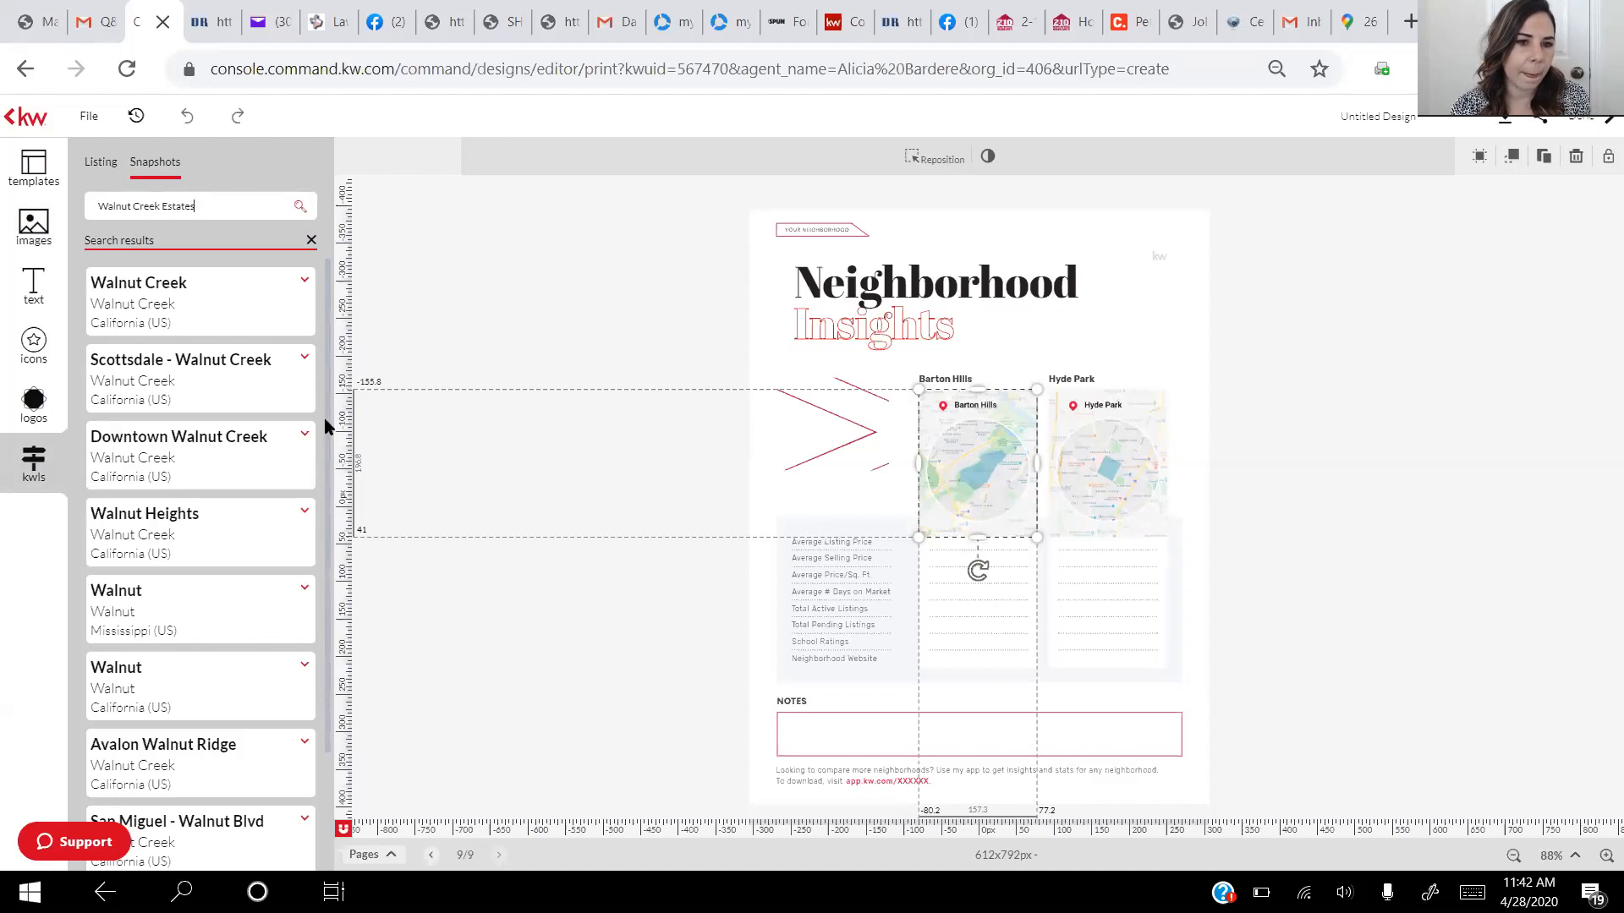
Find Walnut Creek Estates in Mansfield, Texas among the search results and expand its map snapshot
scroll(294, 508, down, 10)
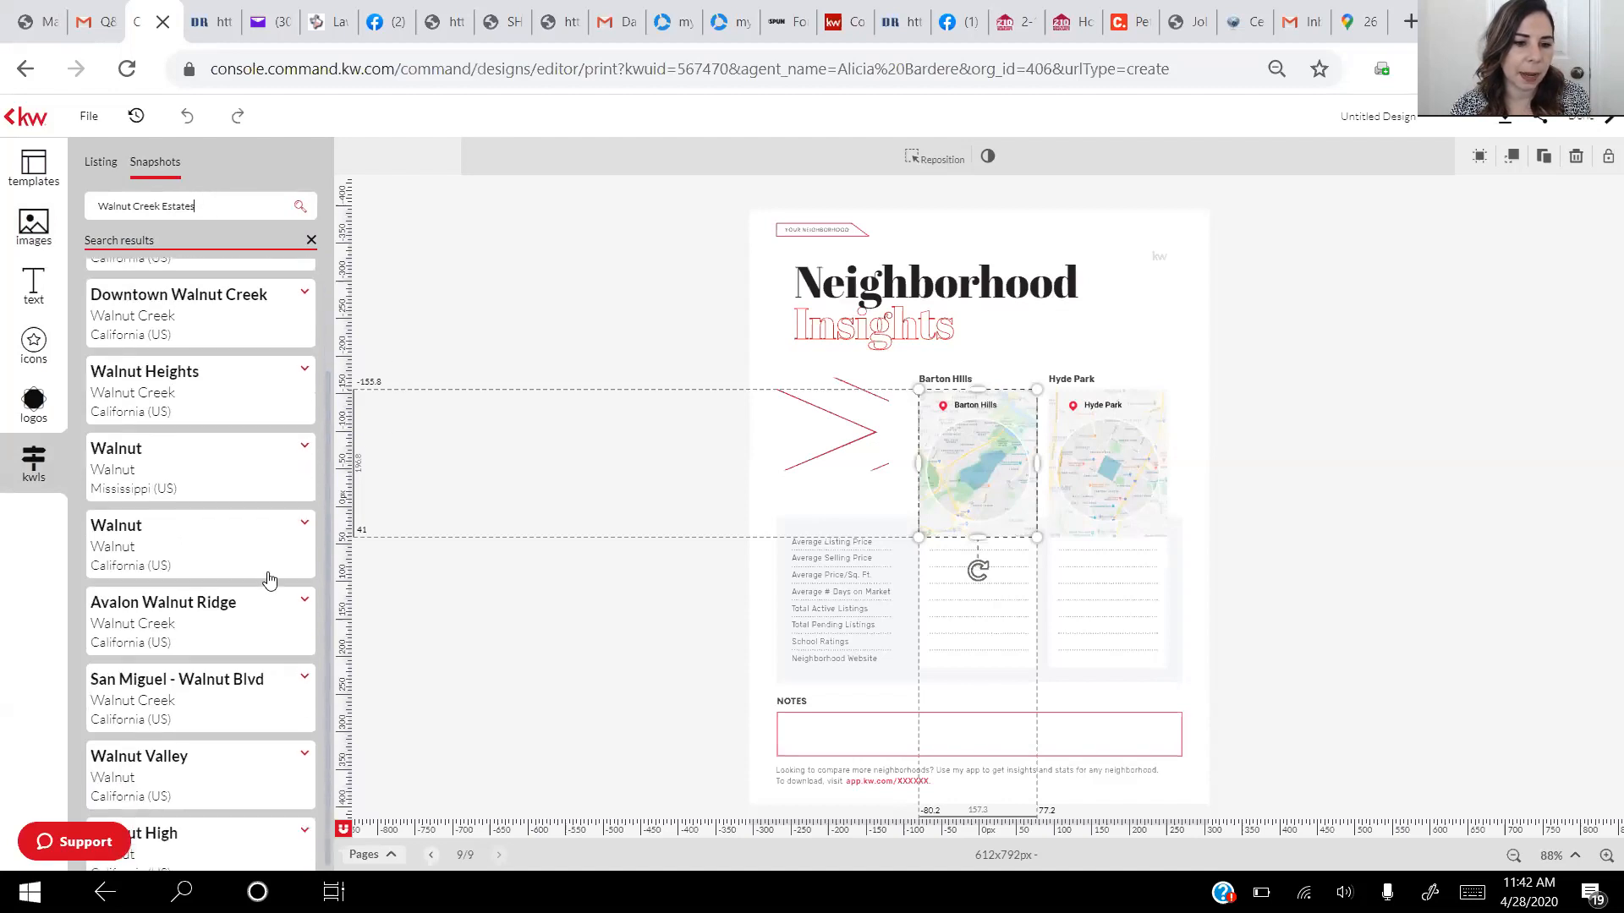
scroll(272, 656, up, 2)
scroll(265, 710, down, 5)
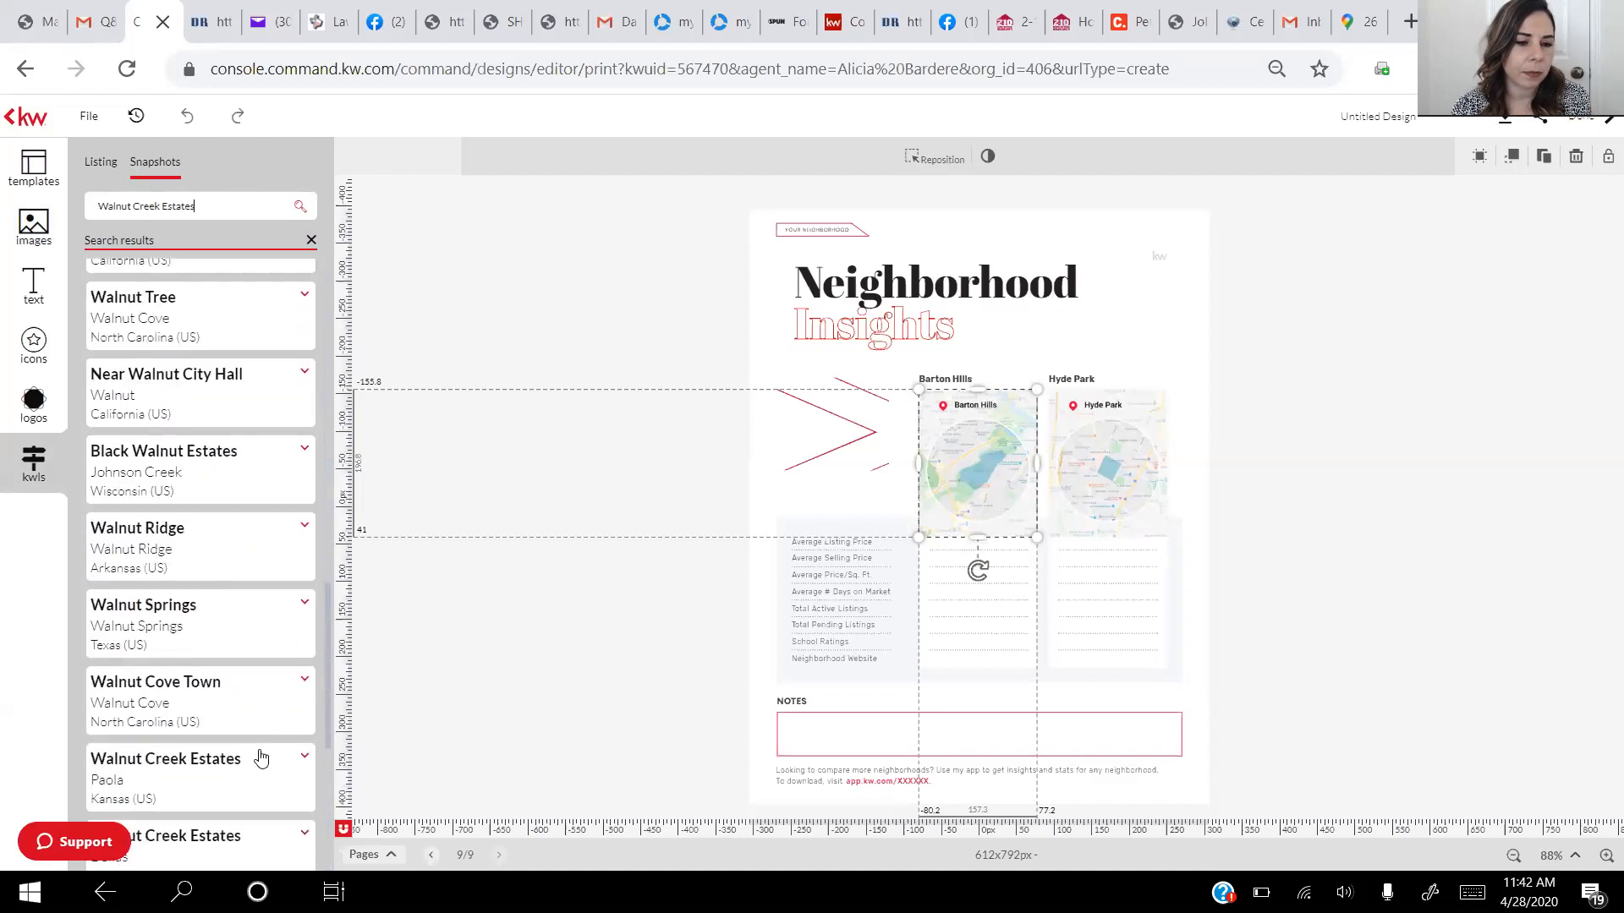
scroll(261, 765, down, 3)
scroll(261, 808, down, 3)
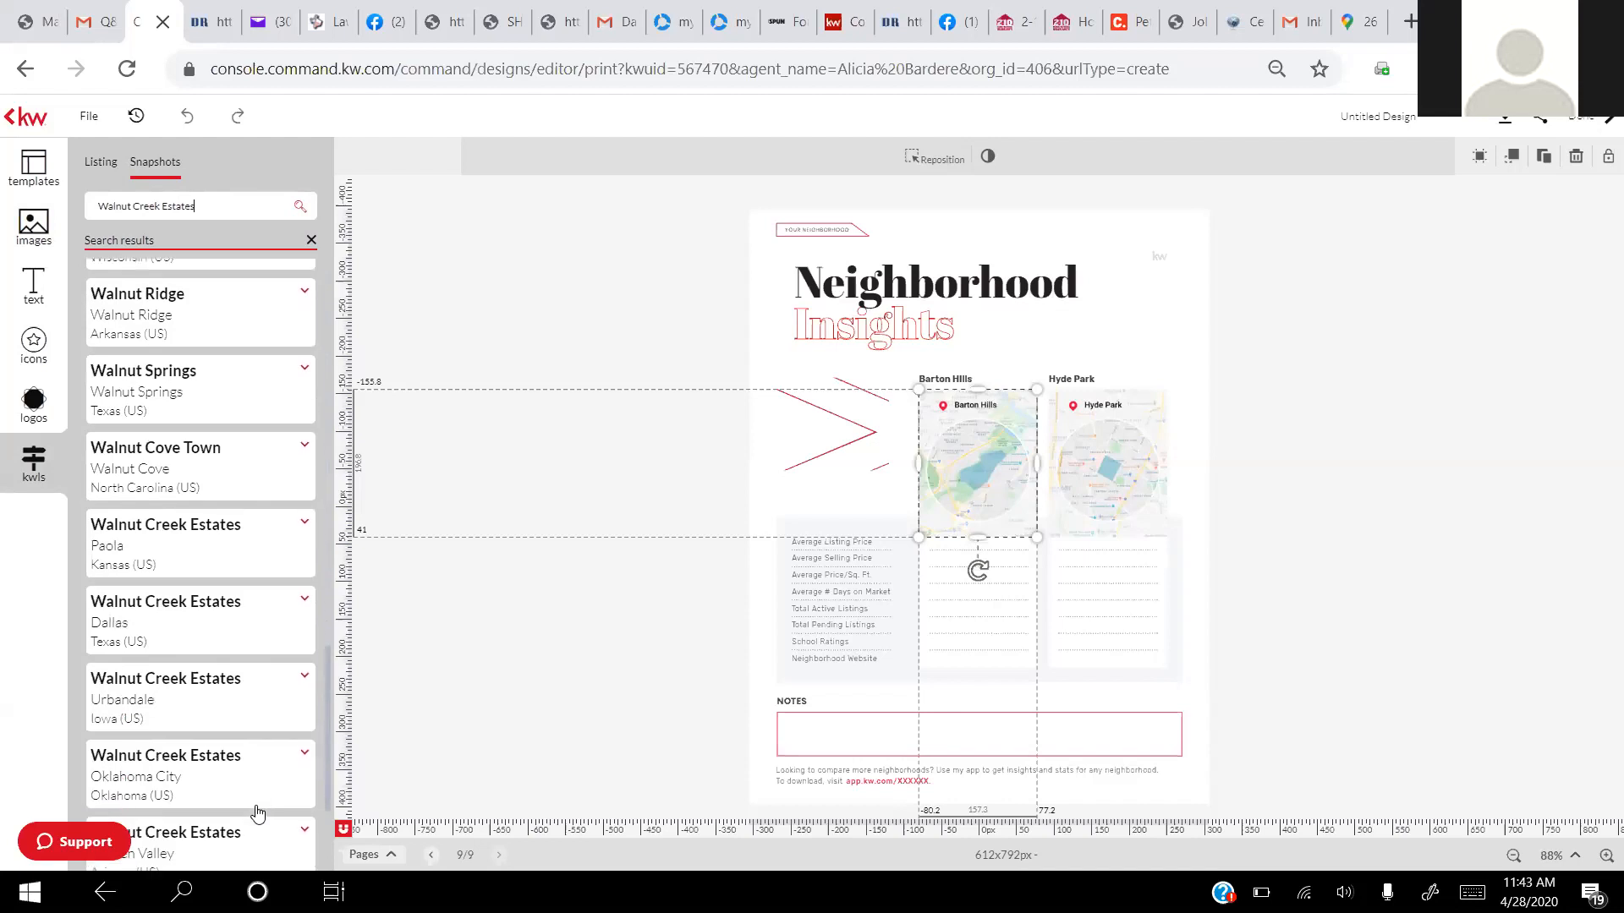
scroll(255, 822, down, 3)
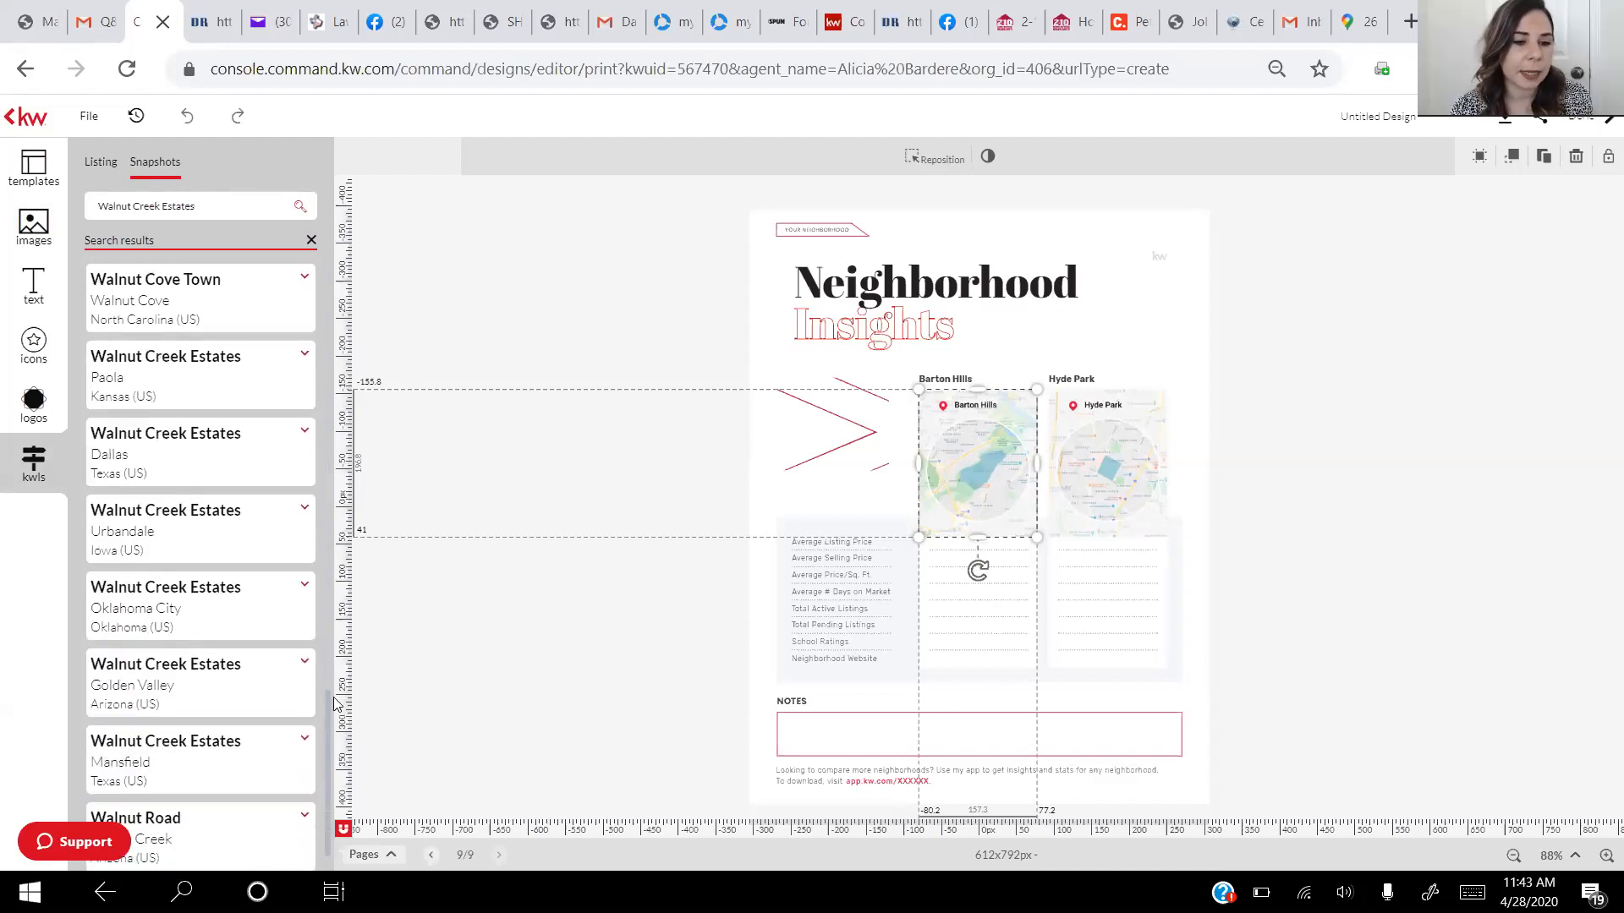
click(247, 745)
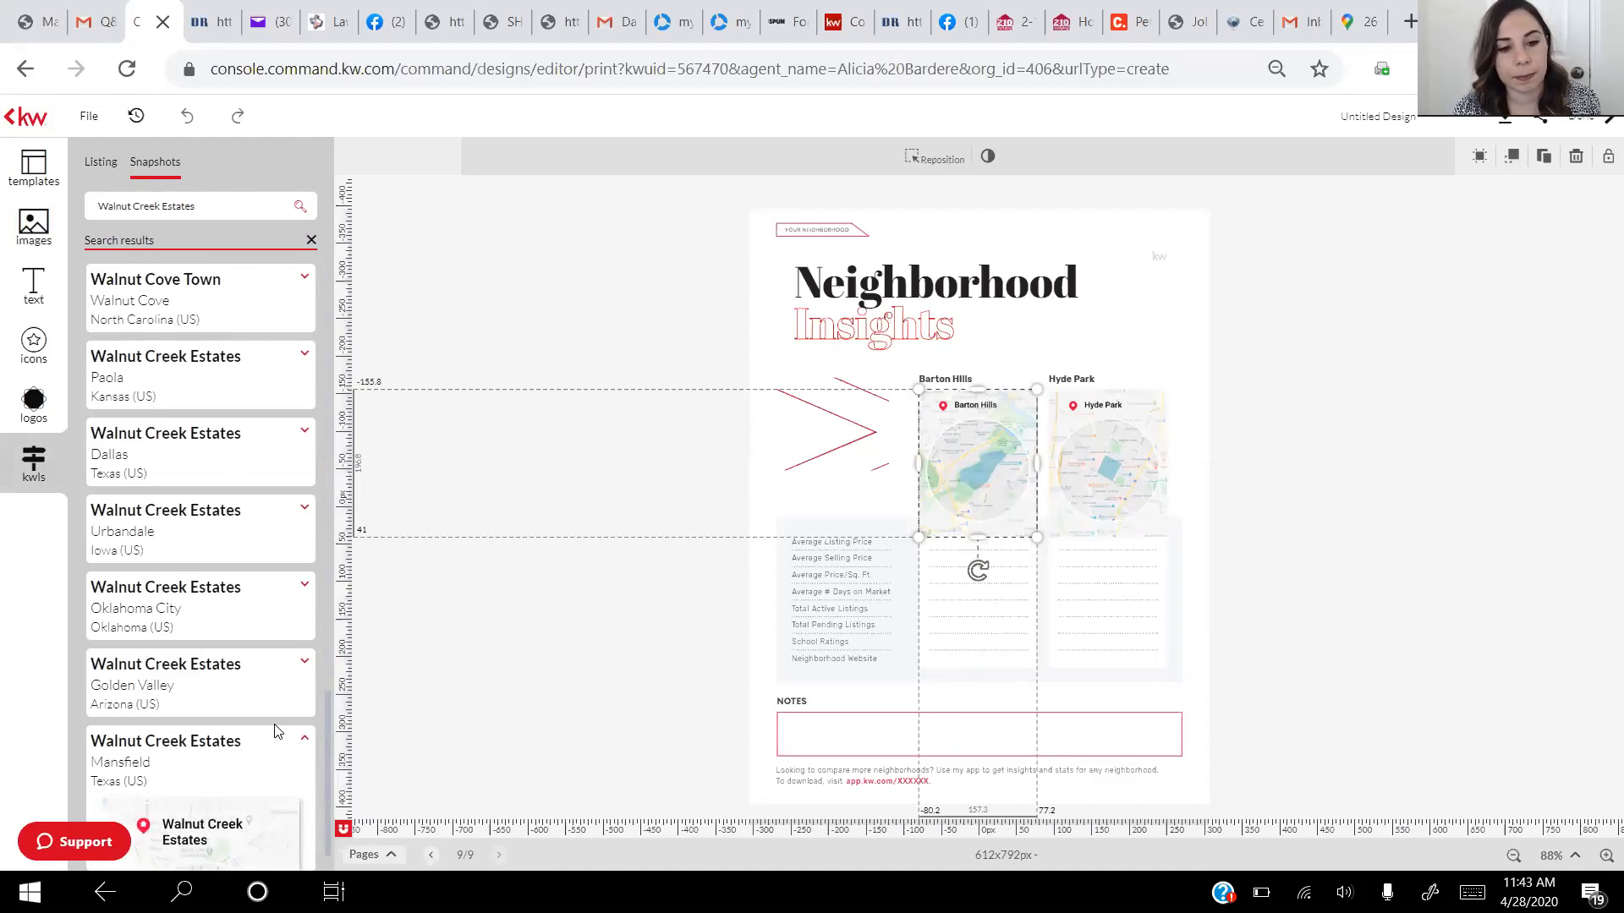
drag(324, 742, 383, 599)
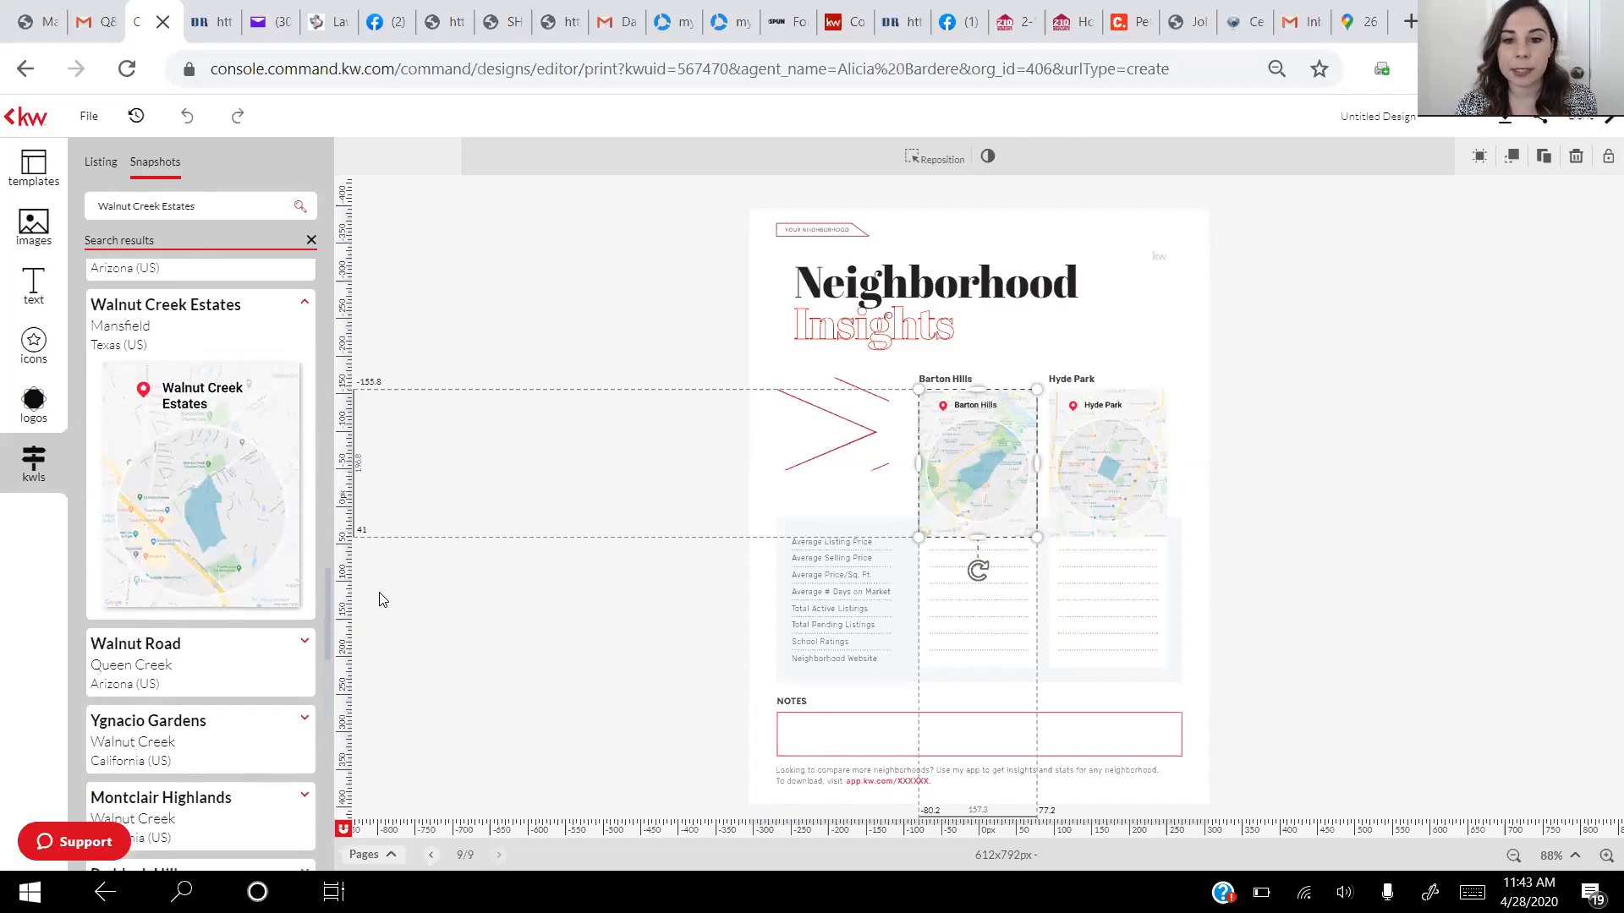
mouse_move(221, 506)
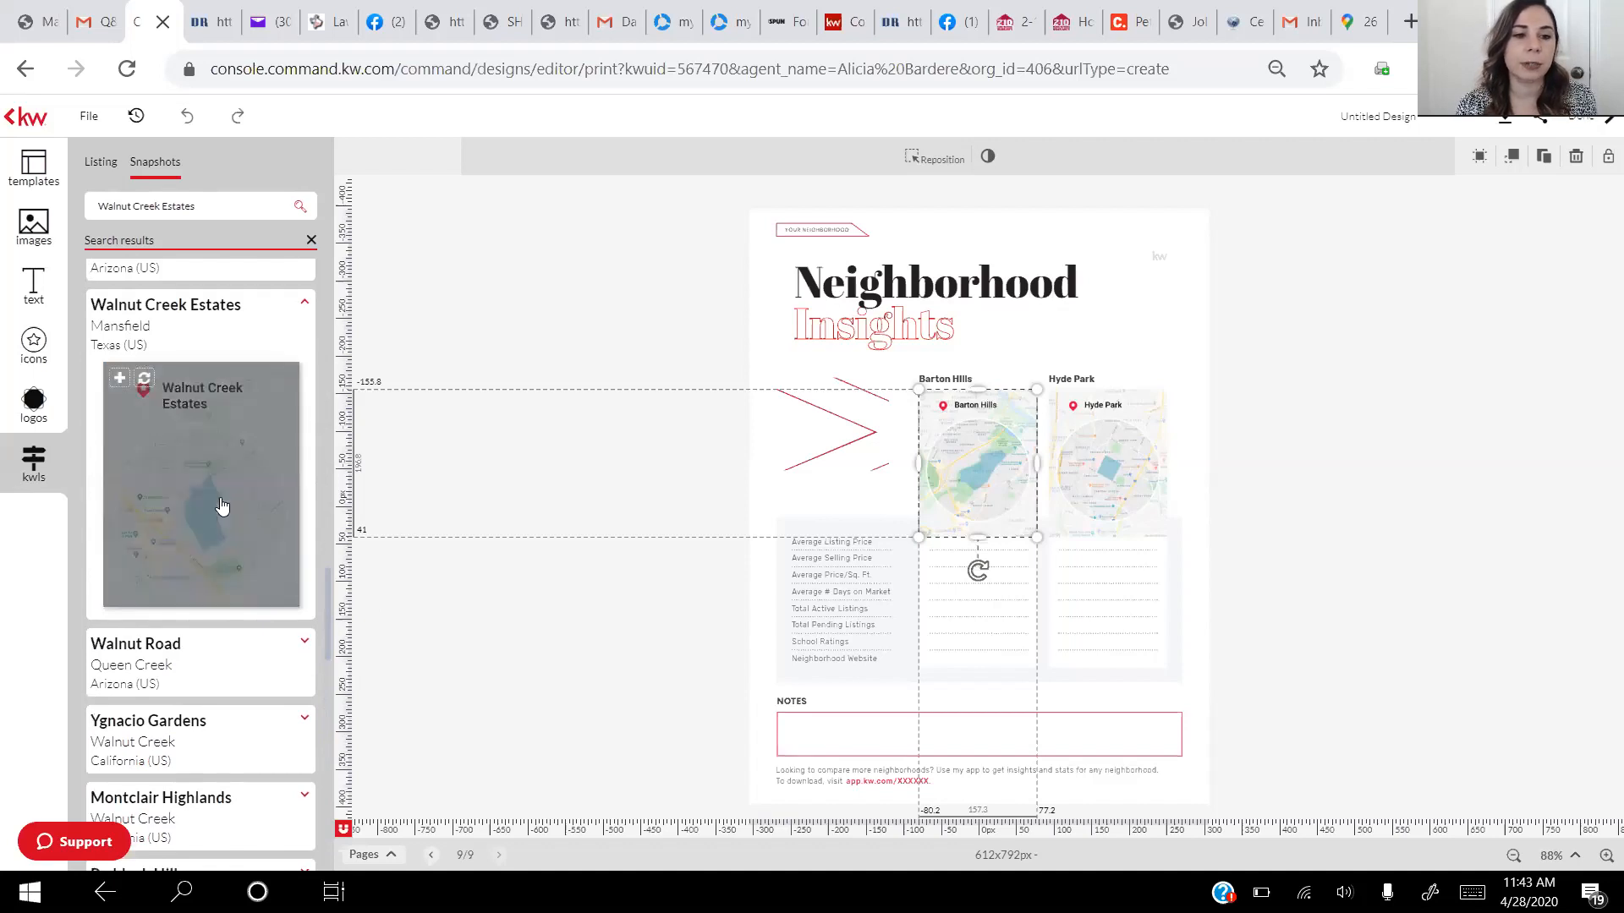
Replace the Barton Hills map with the Walnut Creek Estates snapshot and change the heading above it to "Walnut Creek Mansfield"
click(145, 380)
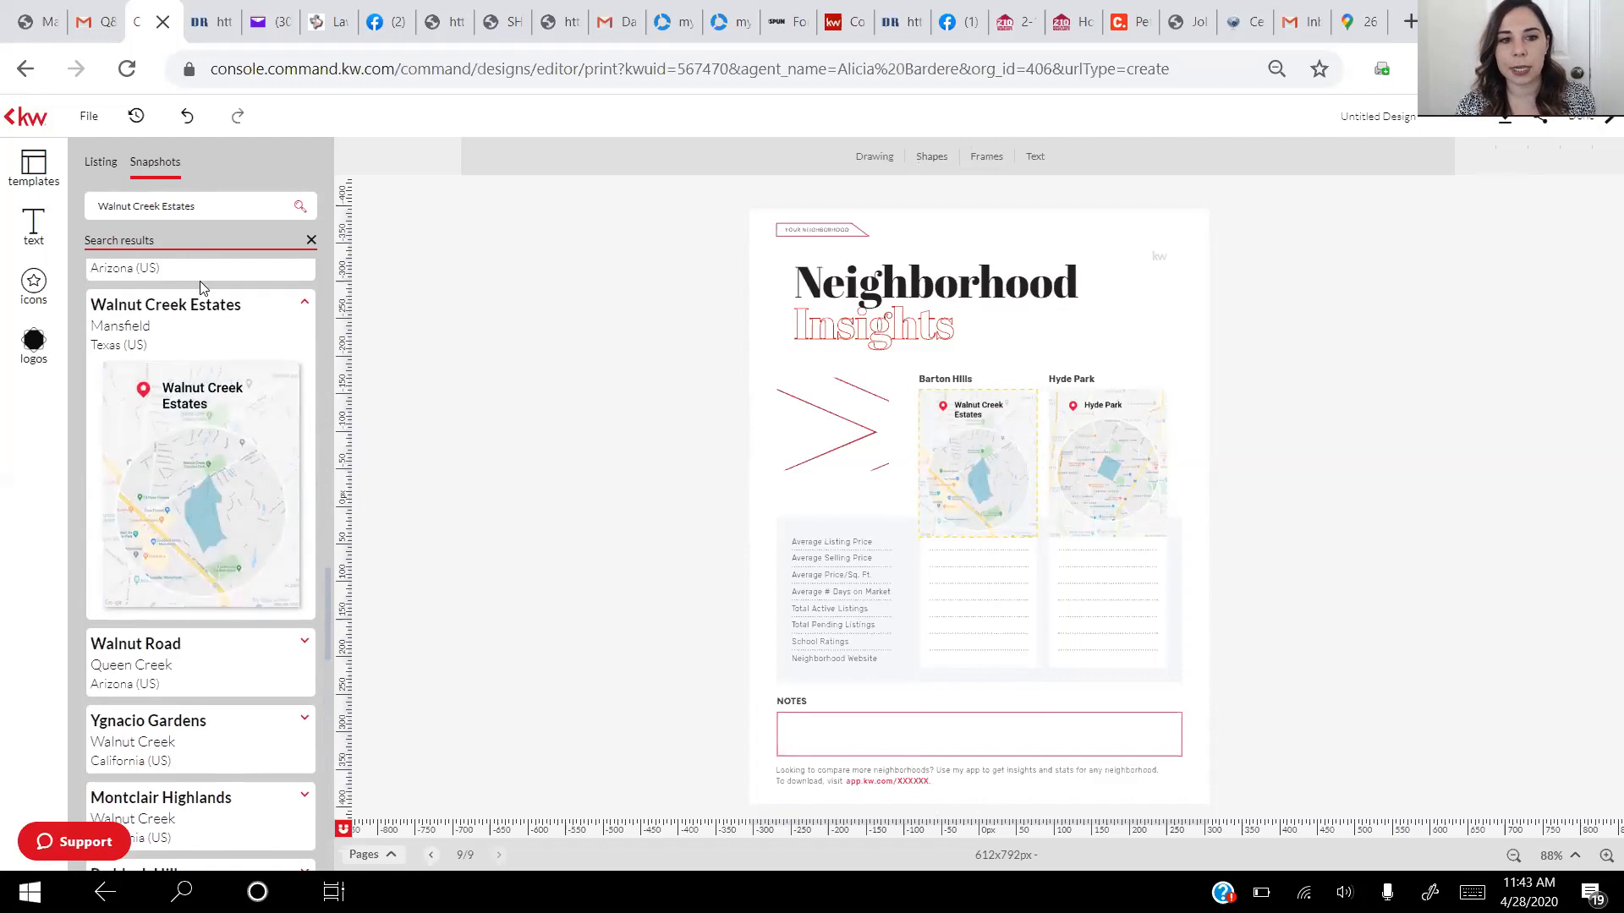
click(954, 379)
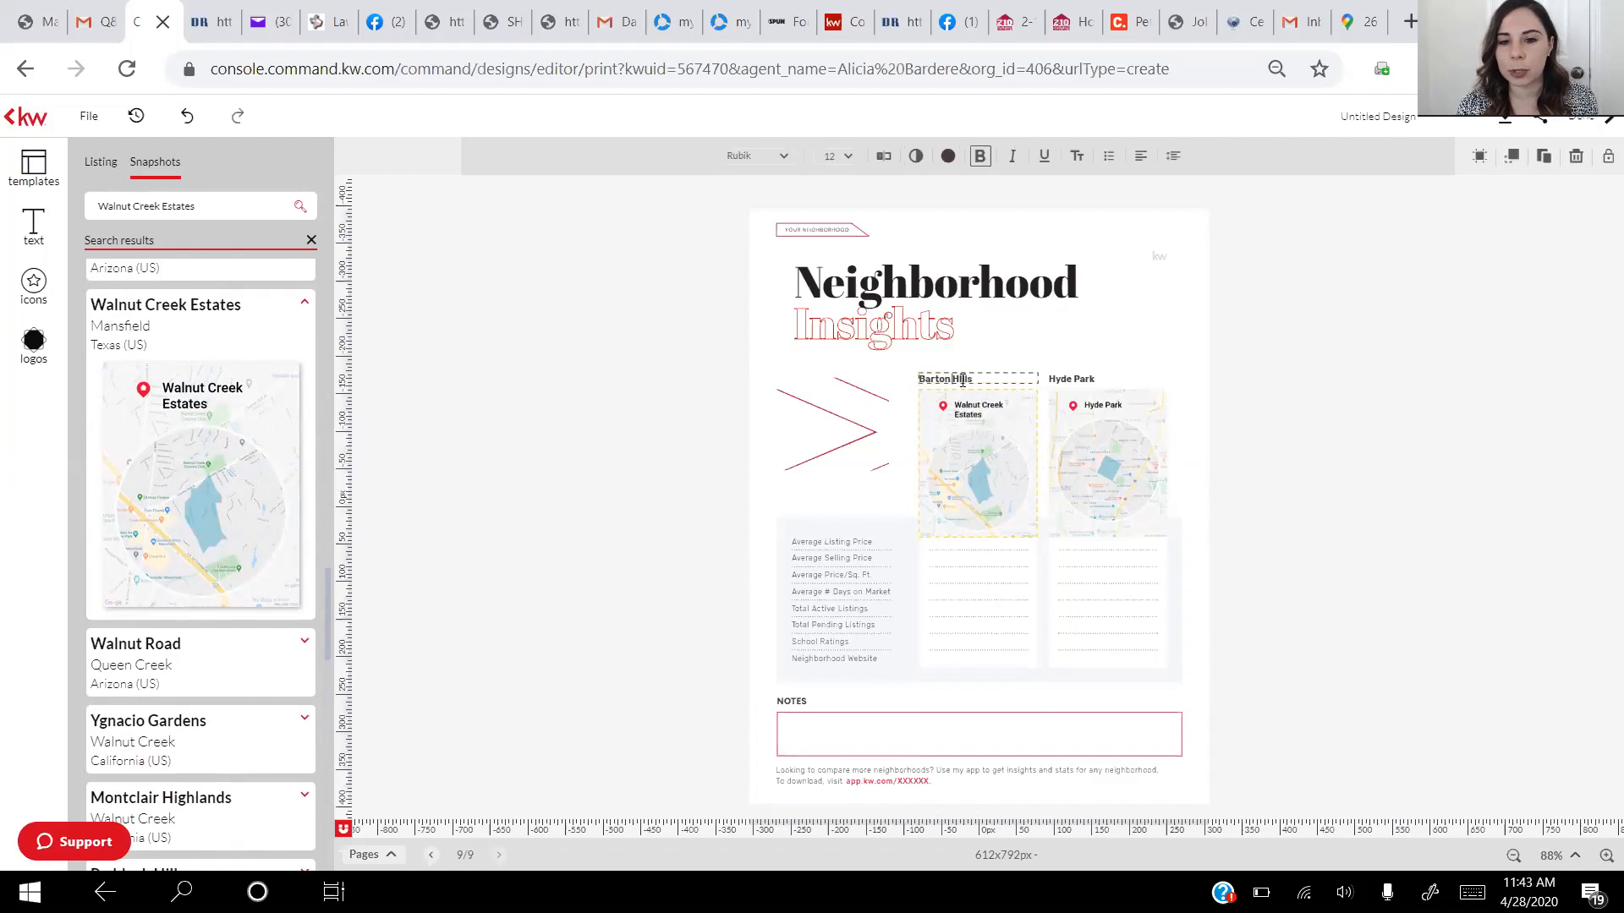
mouse_move(967, 379)
mouse_down()
mouse_move(920, 383)
mouse_move(979, 378)
mouse_up()
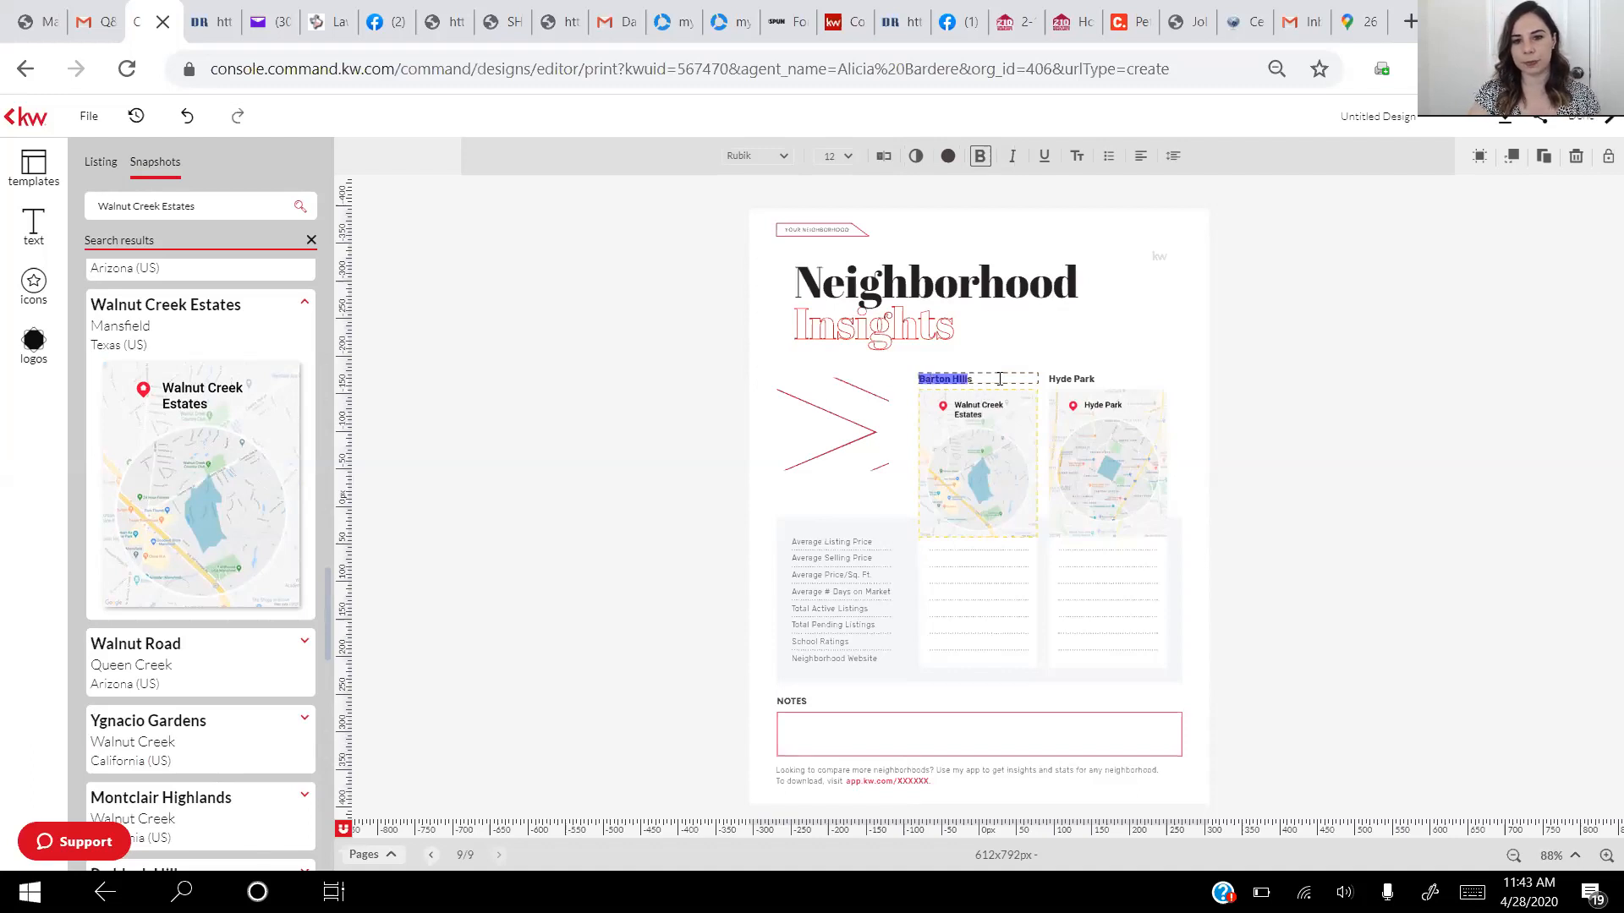
key(BackSpace)
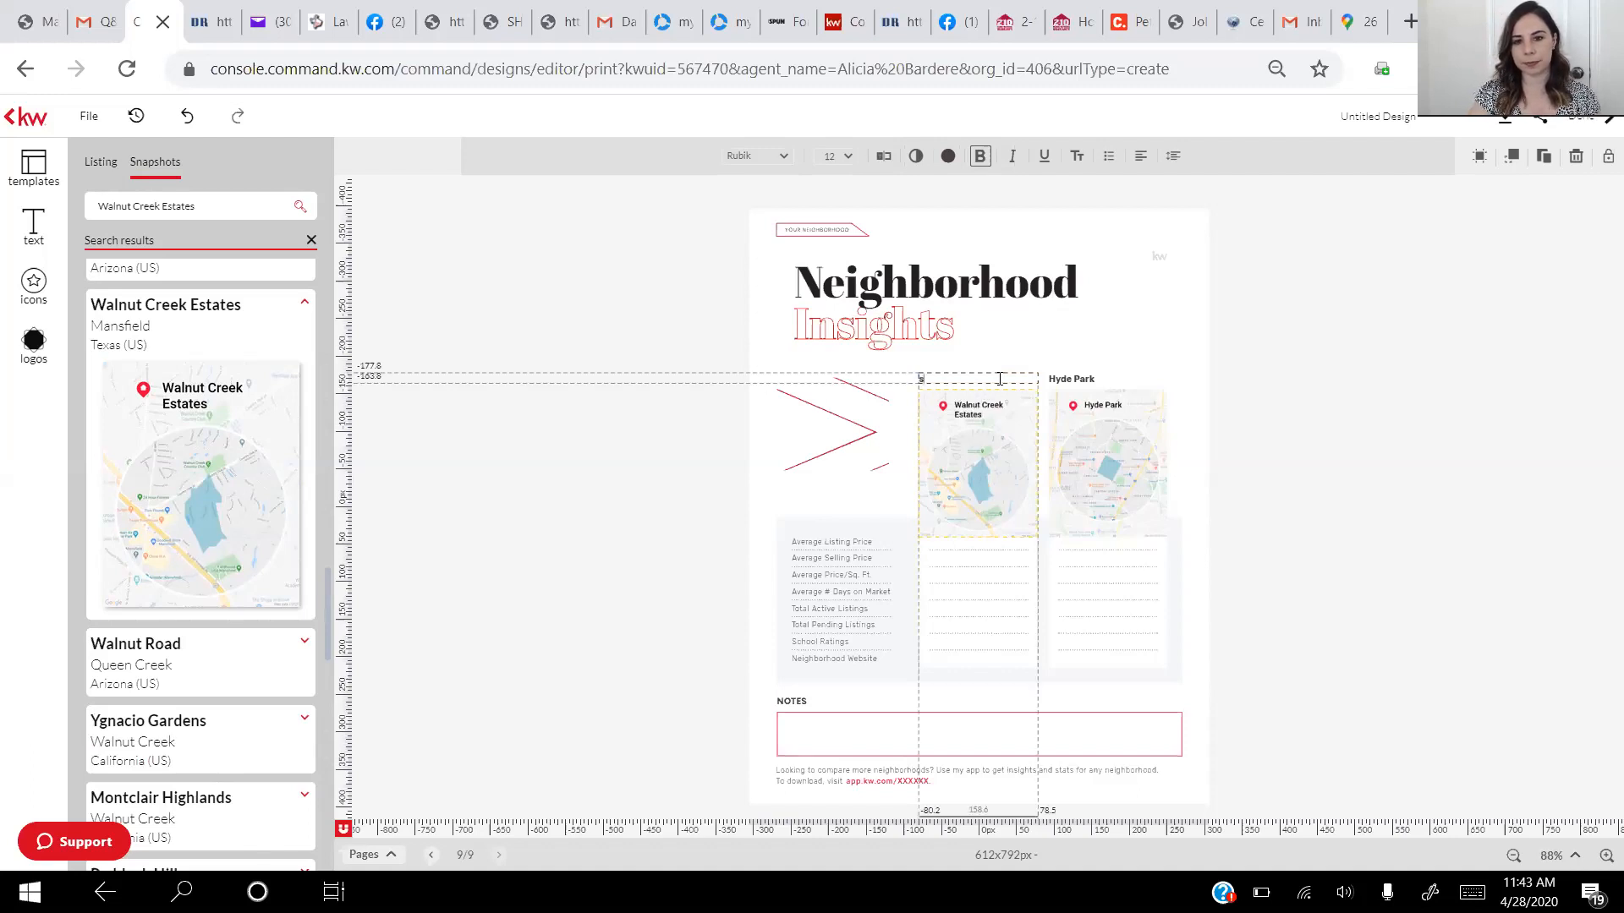
text(Wal)
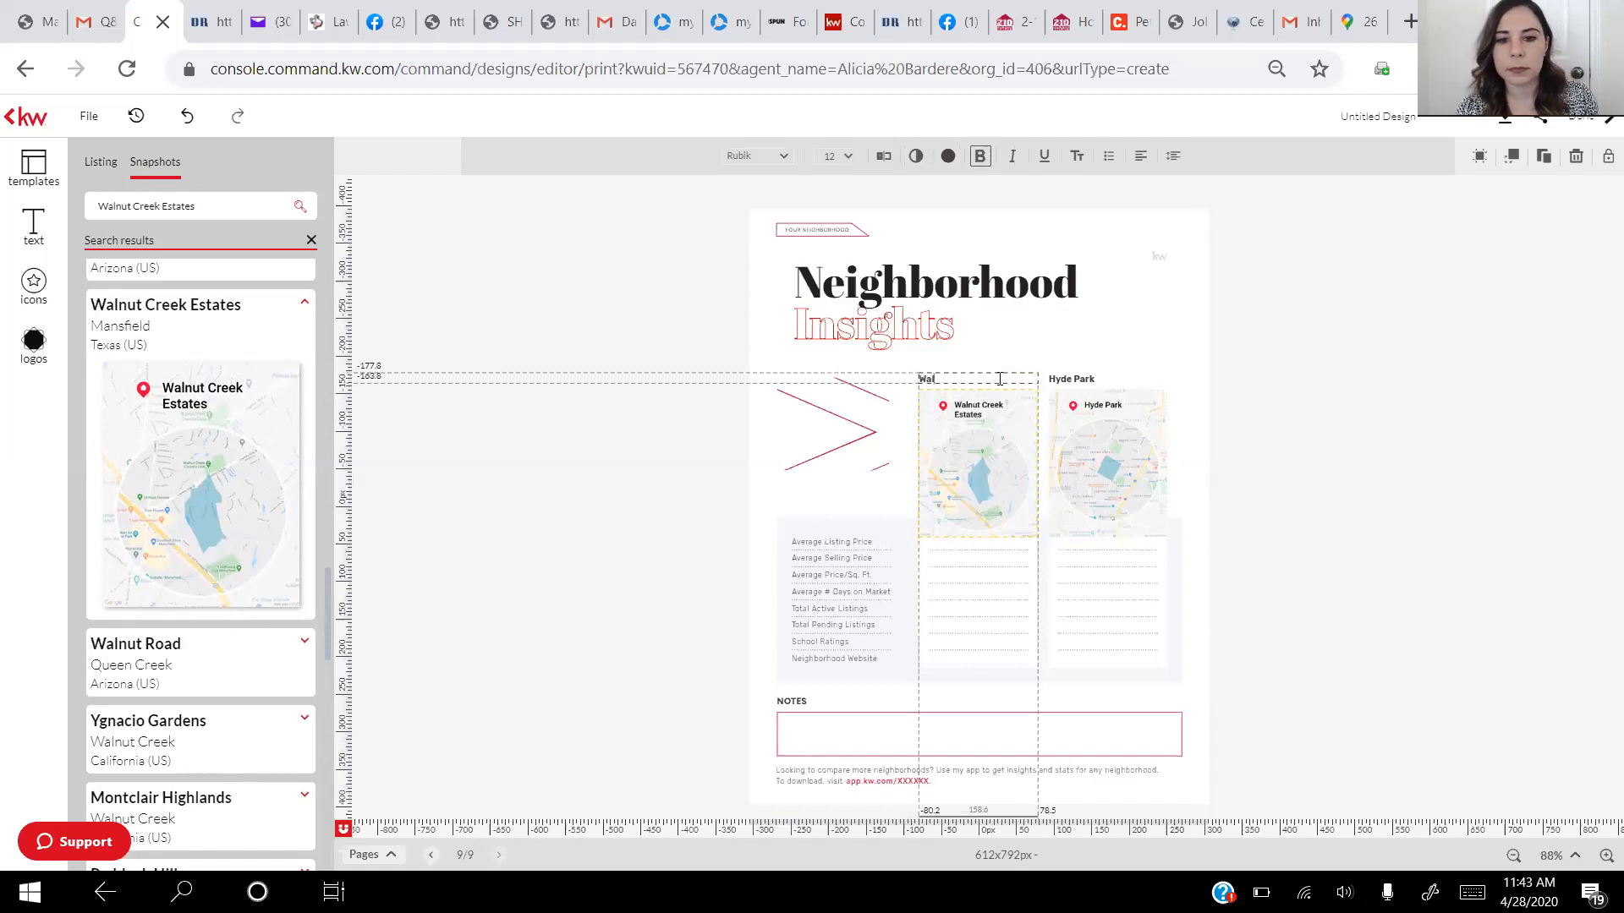
text(nut Creek Mansfield)
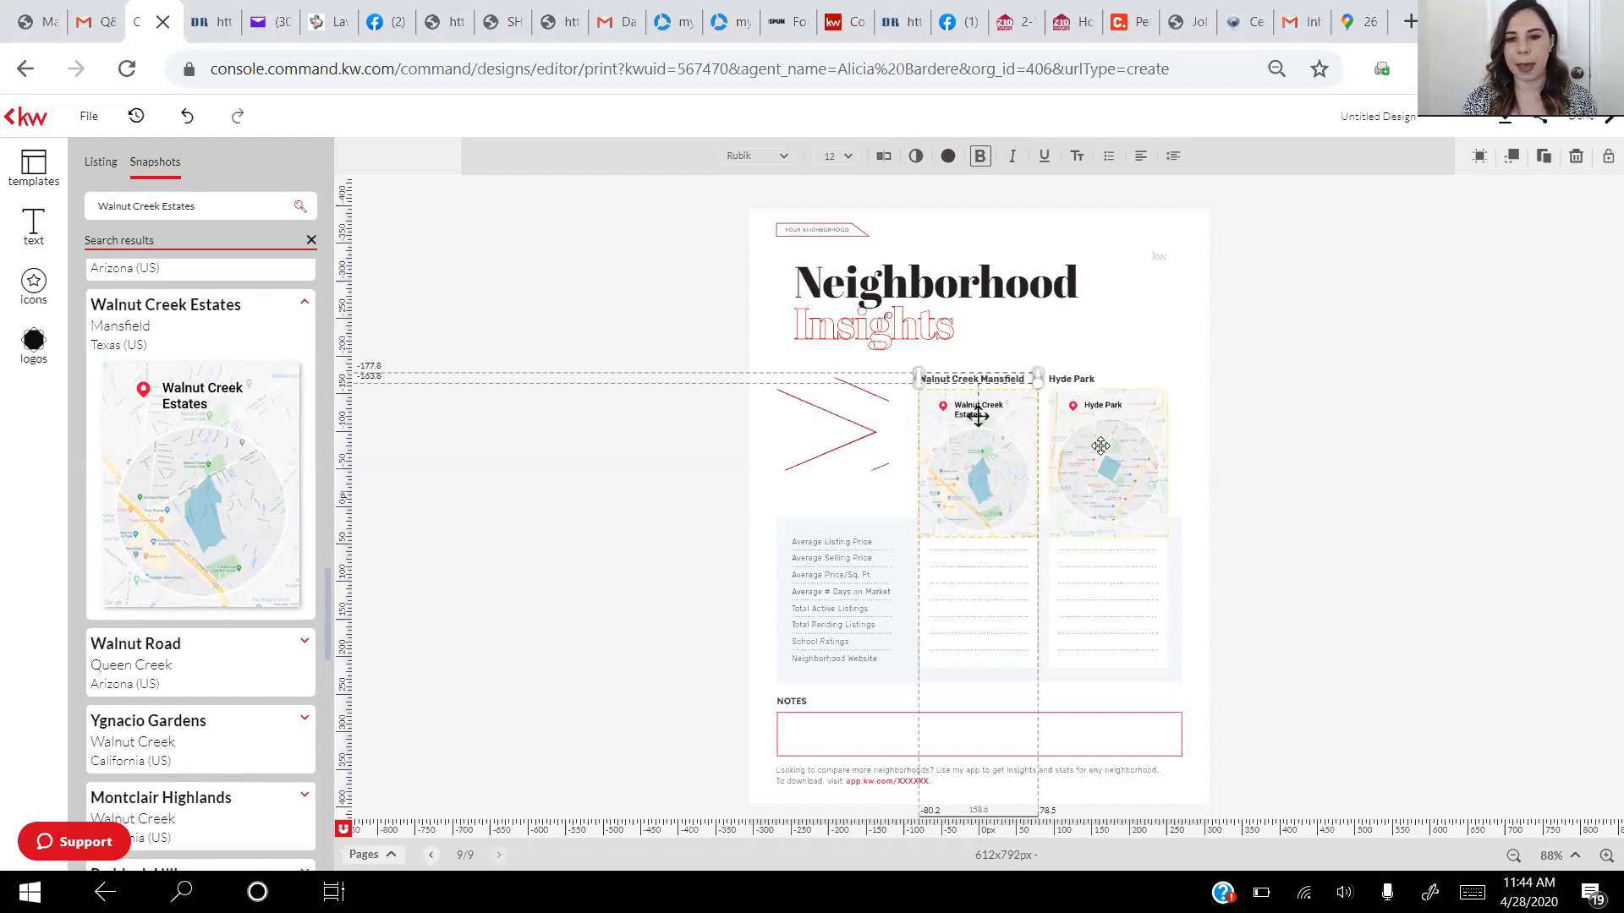
Select the Hyde Park map and search the neighborhood snapshots for "Kings Mill Mansfield"
click(1102, 441)
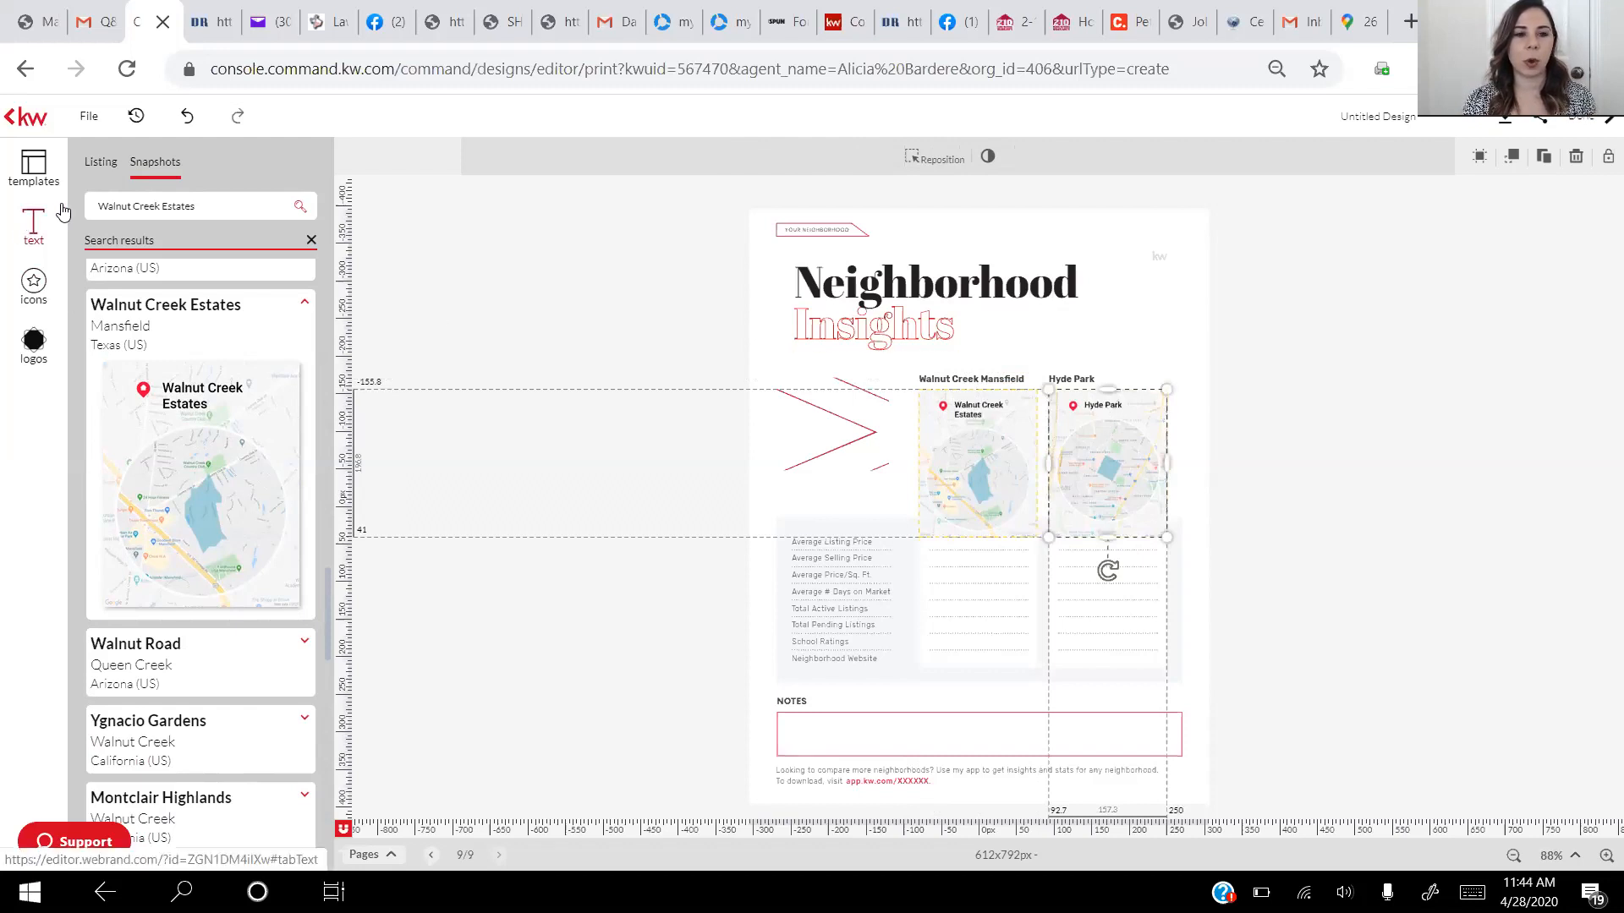
double_click(166, 207)
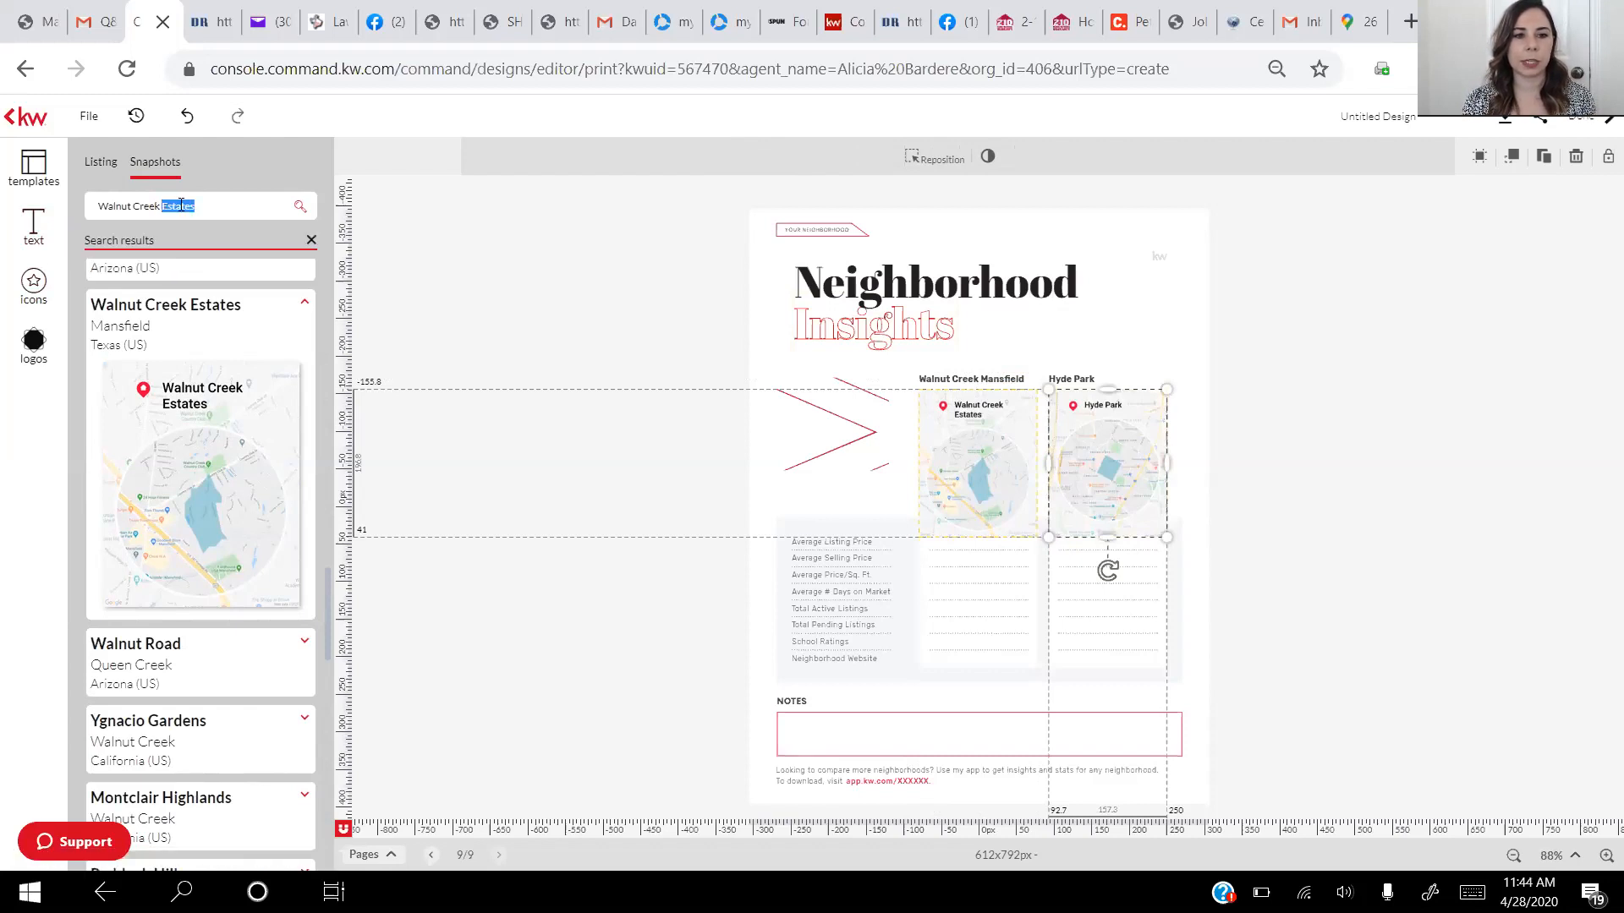
key(BackSpace)
key(BackSpace)
key(BackSpace)
key(BackSpace)
key(BackSpace)
key(BackSpace)
key(BackSpace)
key(BackSpace)
key(BackSpace)
key(BackSpace)
key(BackSpace)
key(BackSpace)
key(BackSpace)
key(BackSpace)
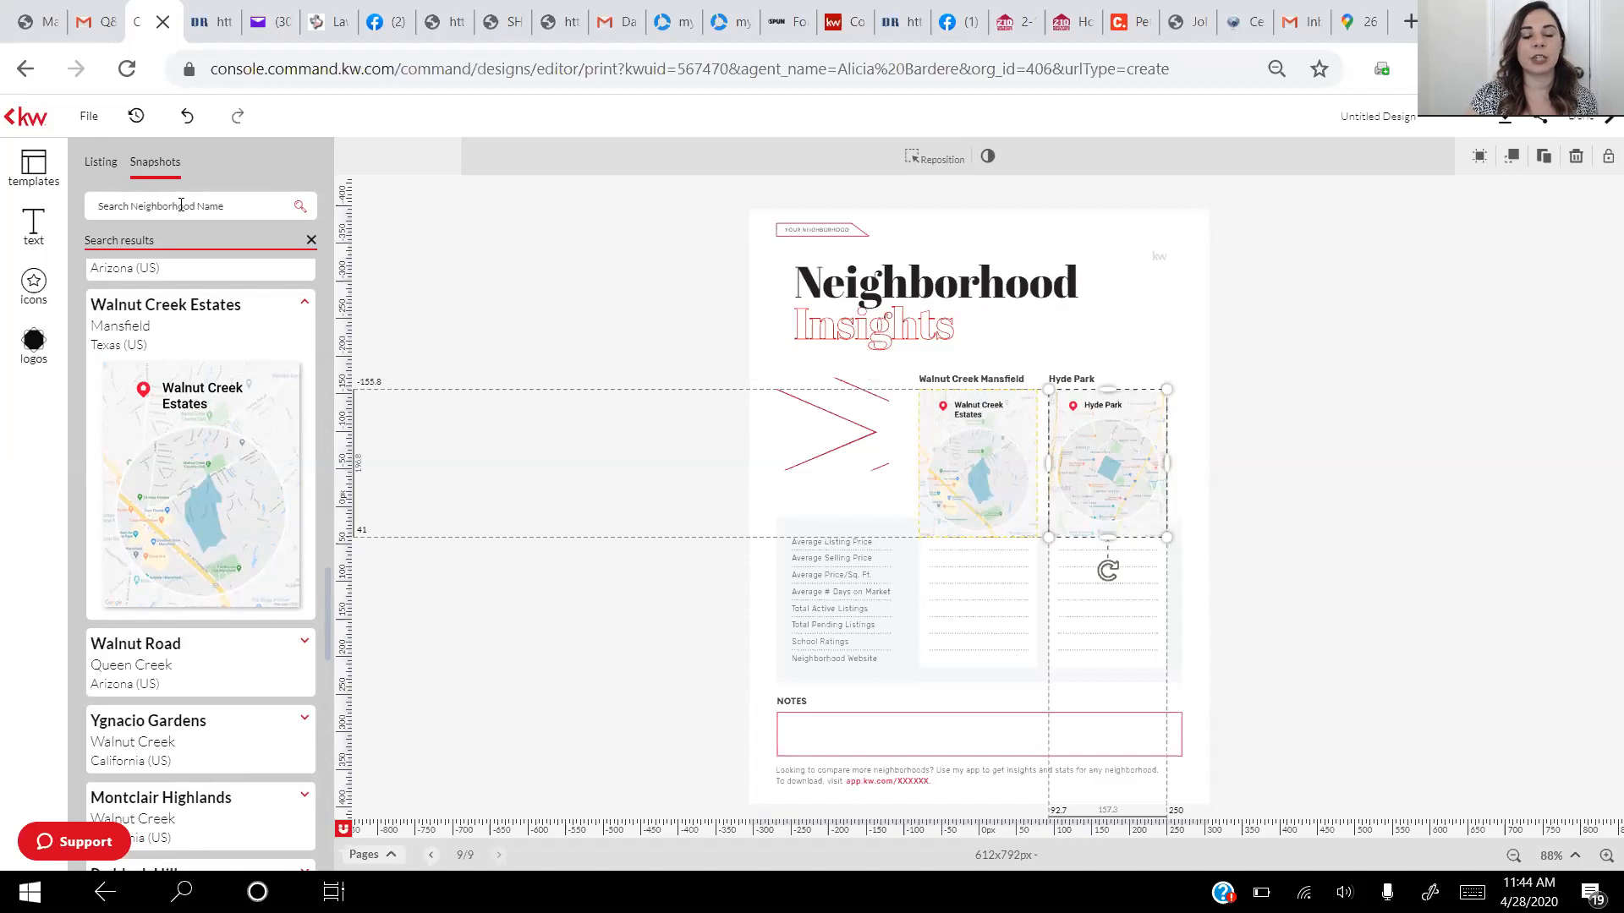
text(K)
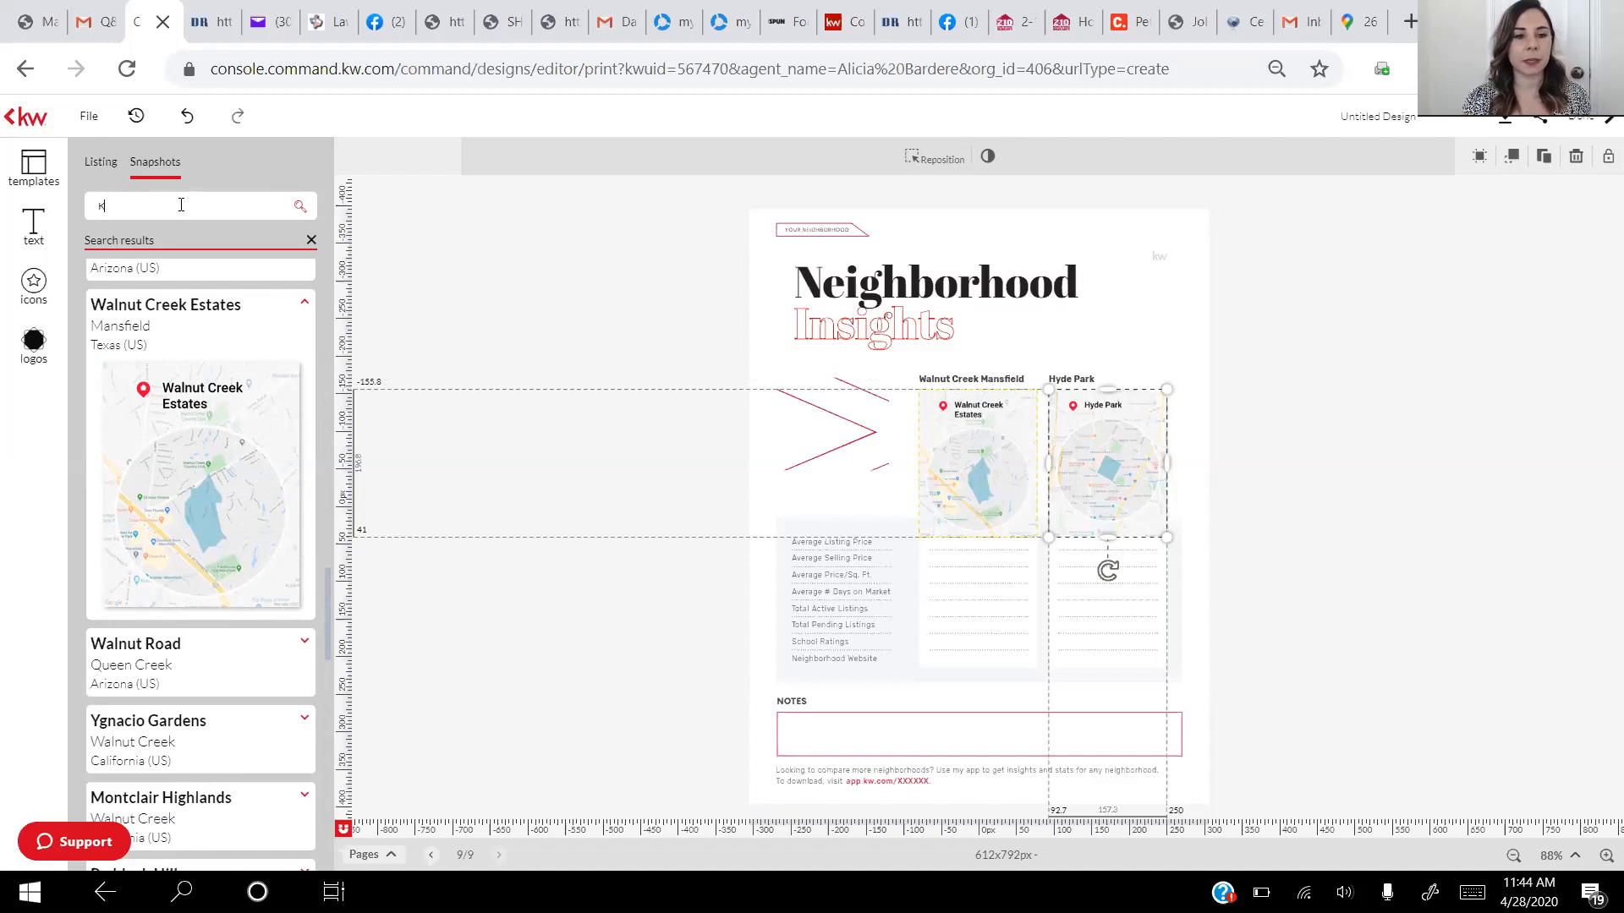
text(ings Mi)
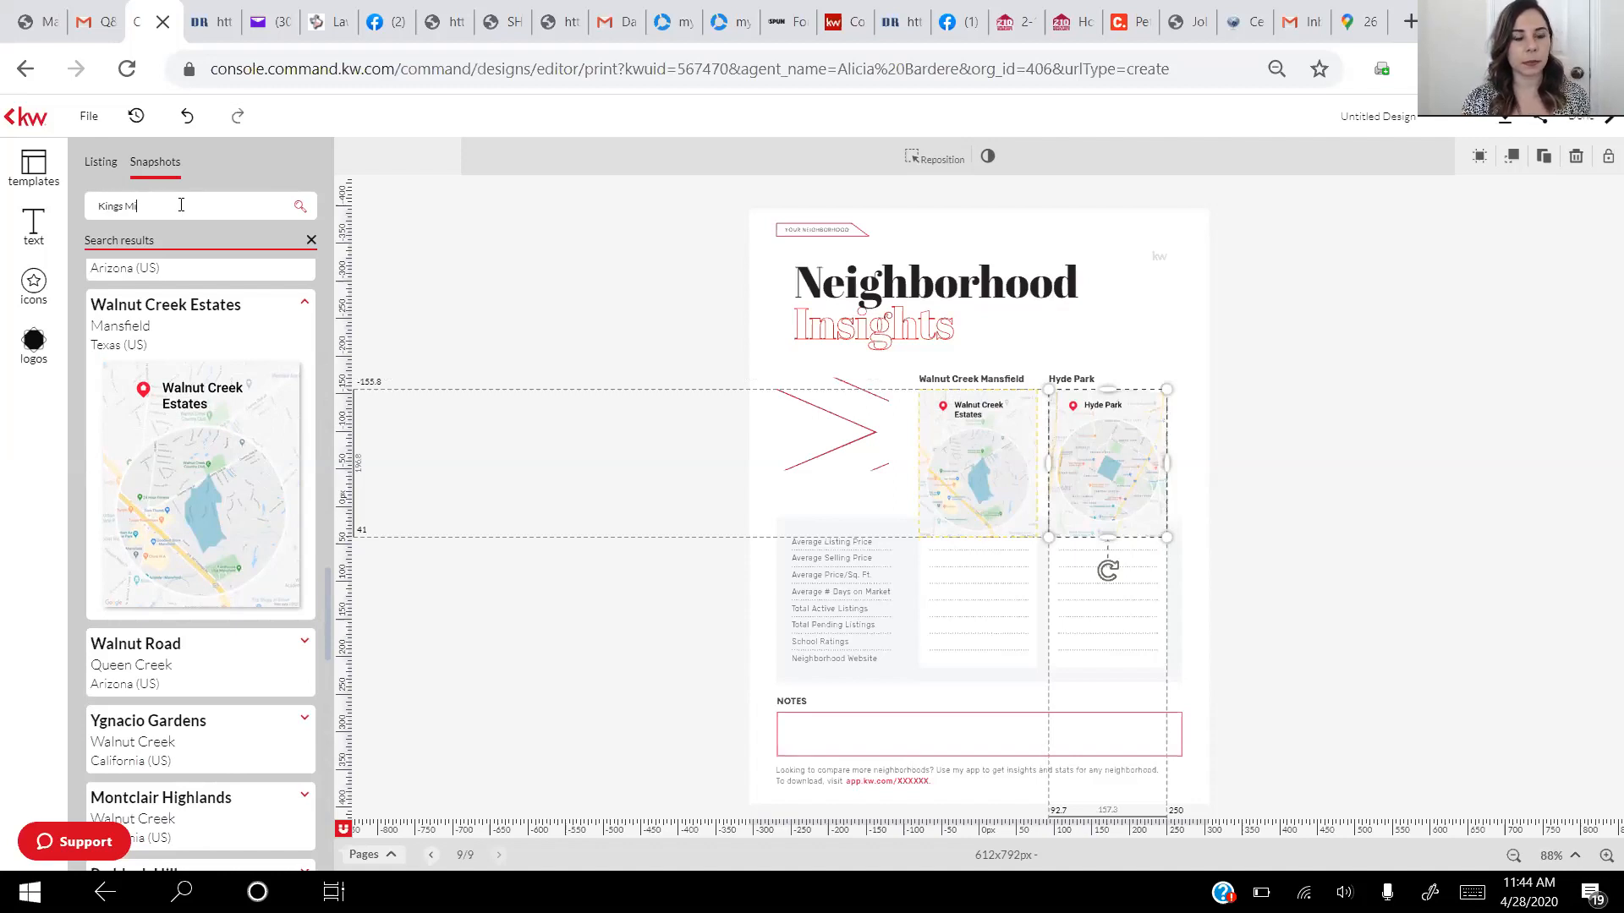
text(ll Mans)
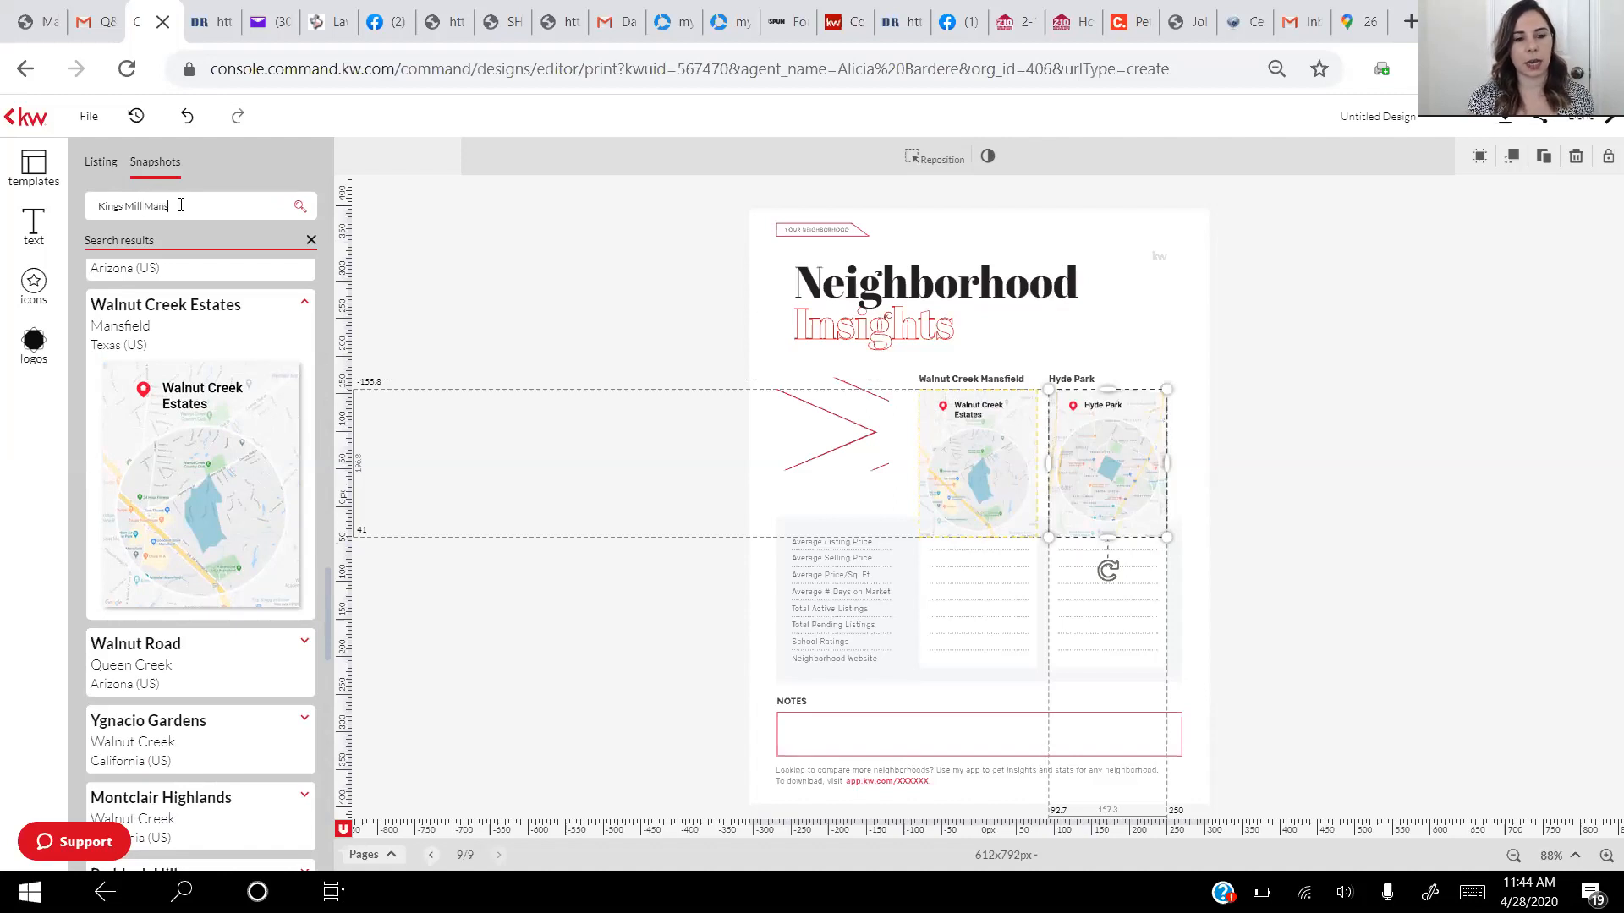
text(field)
key(Return)
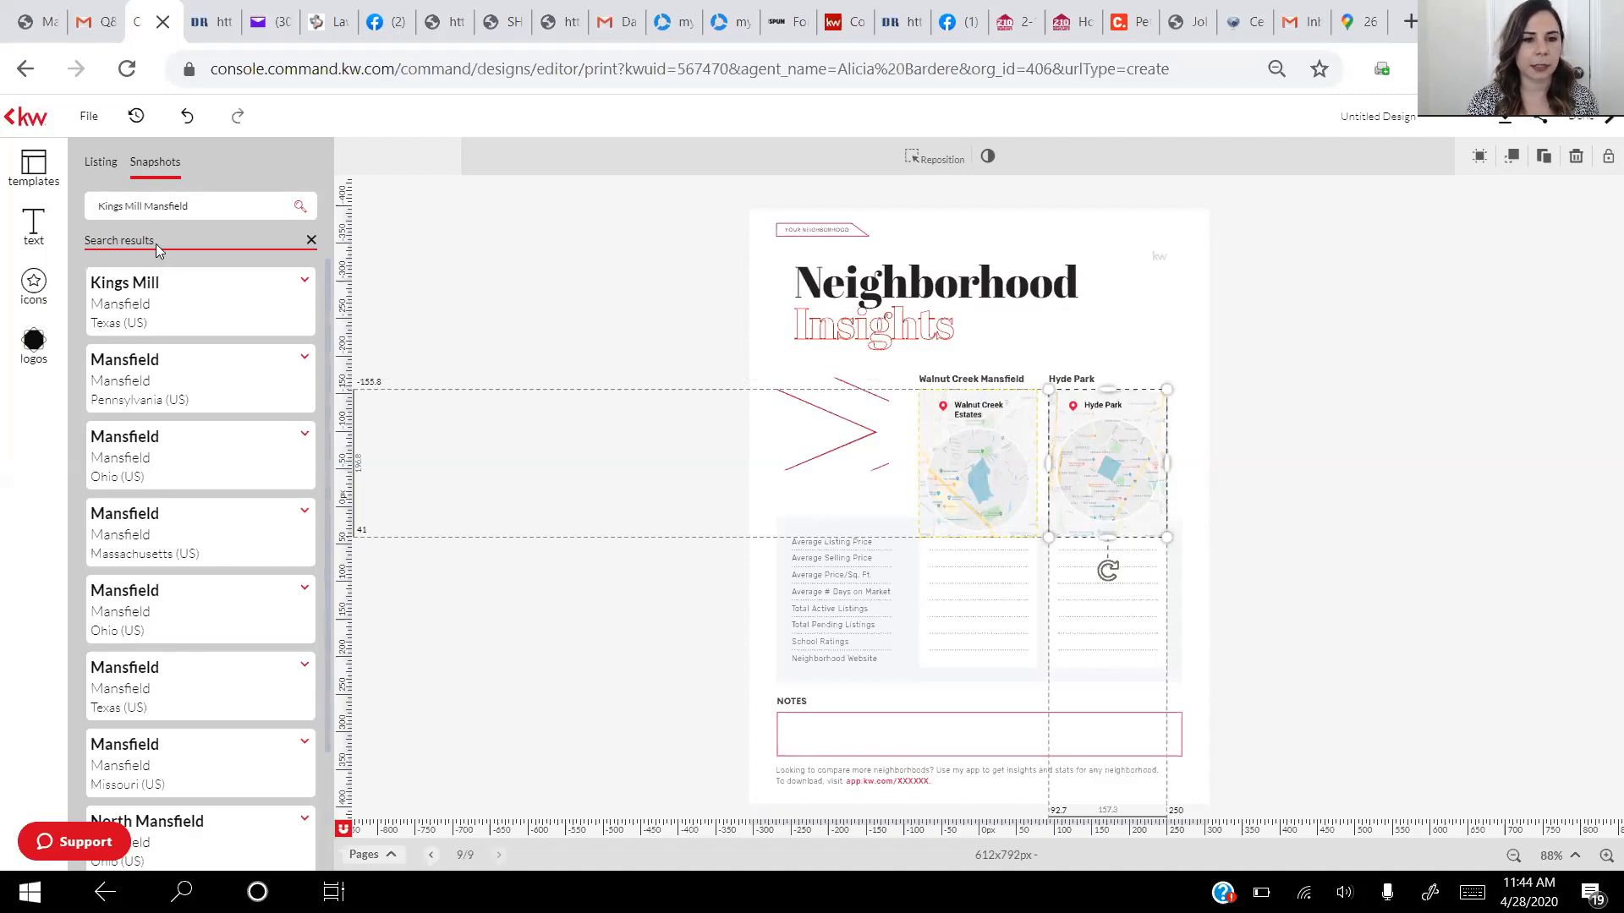
Expand Kings Mill in Mansfield, Texas and replace the Hyde Park map with its plain map snapshot
click(151, 292)
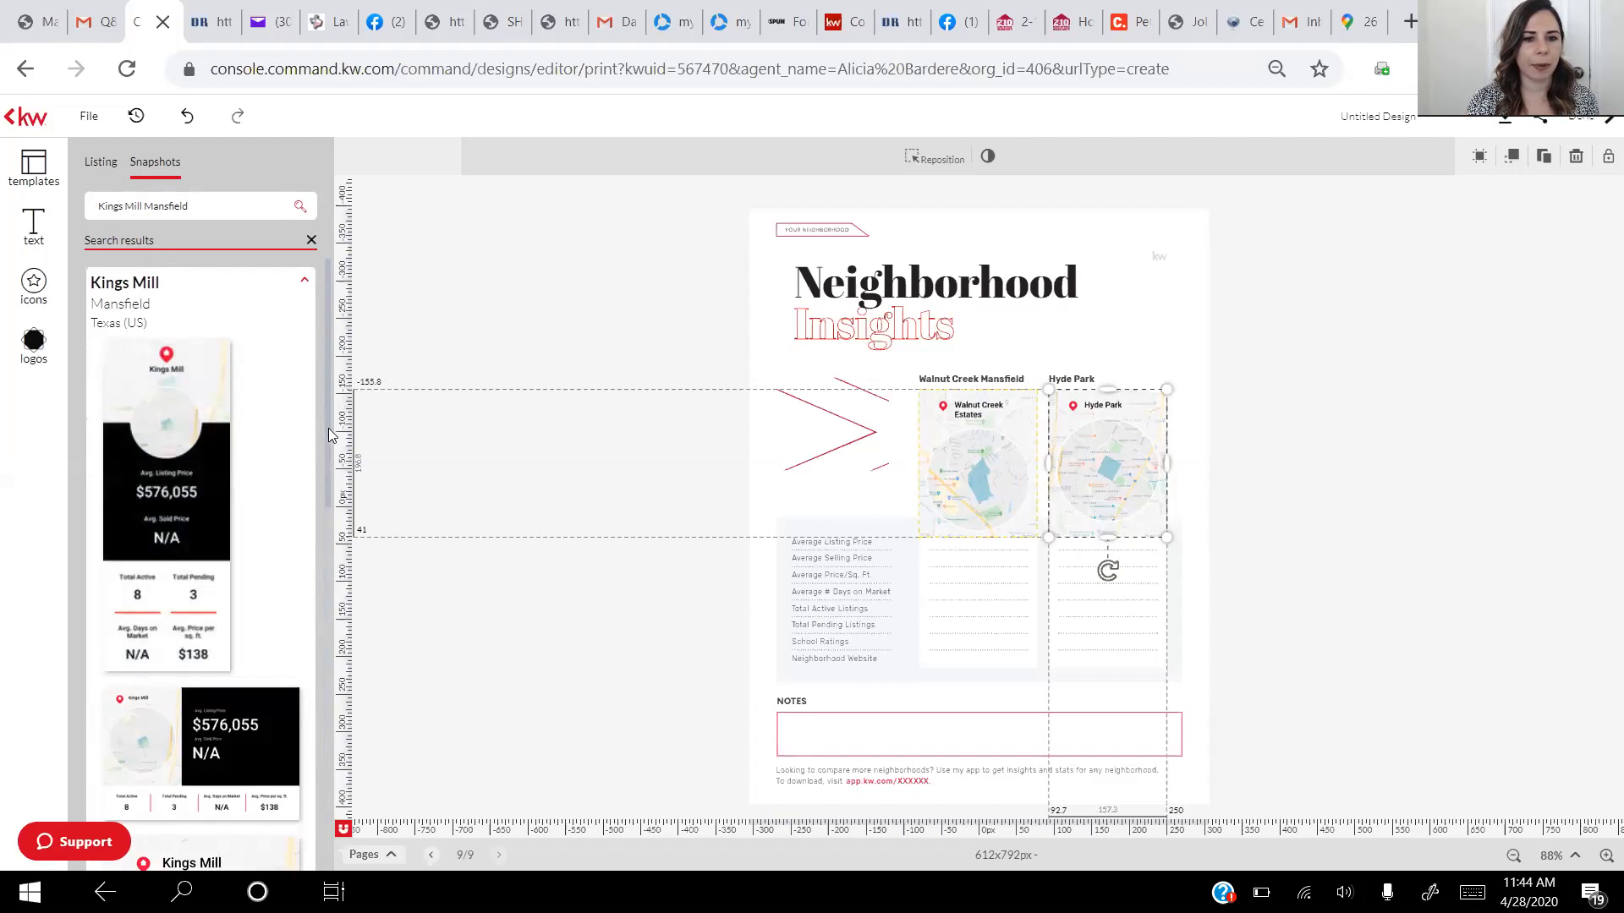
drag(328, 433, 300, 607)
mouse_move(224, 562)
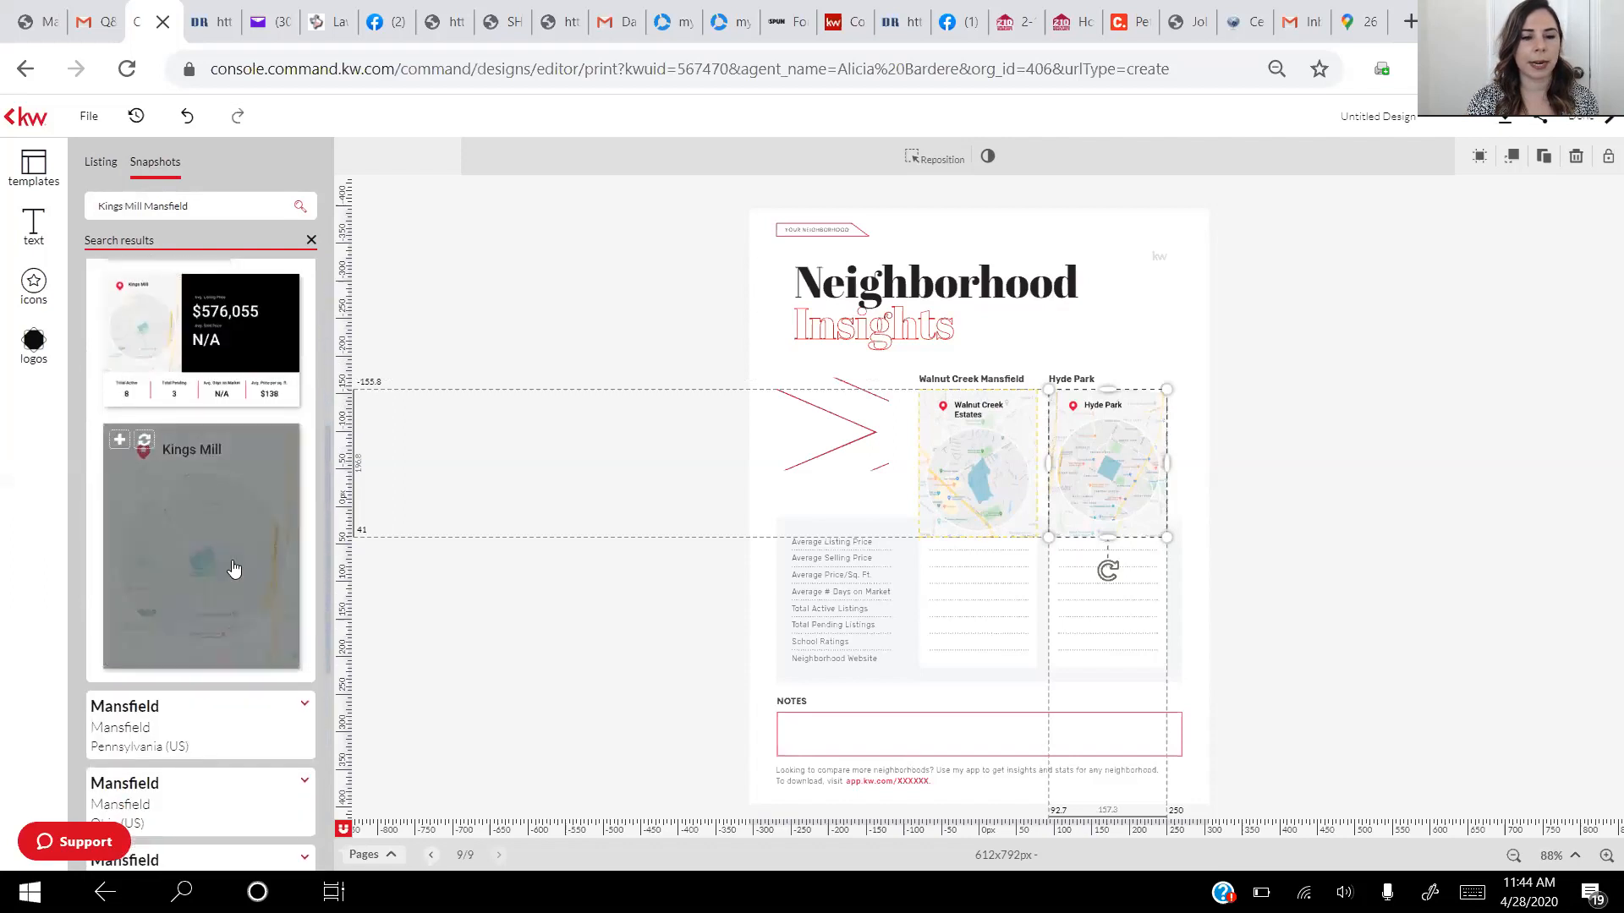
click(144, 442)
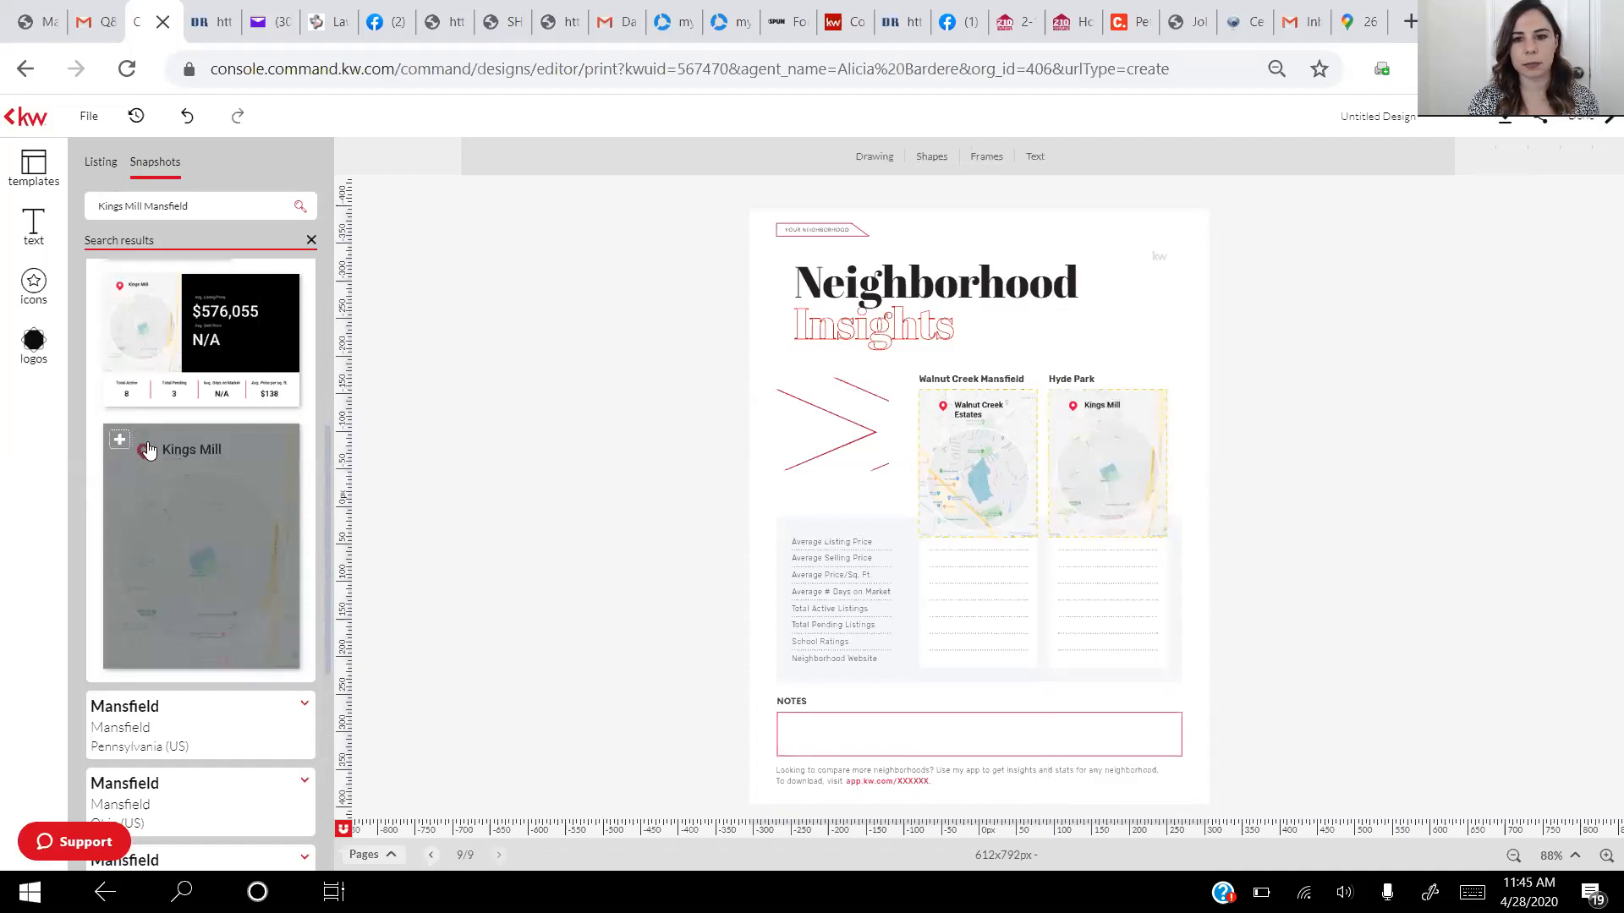
Change the Hyde Park heading to "Kings Mill Mansfield"
click(1075, 377)
click(1075, 377)
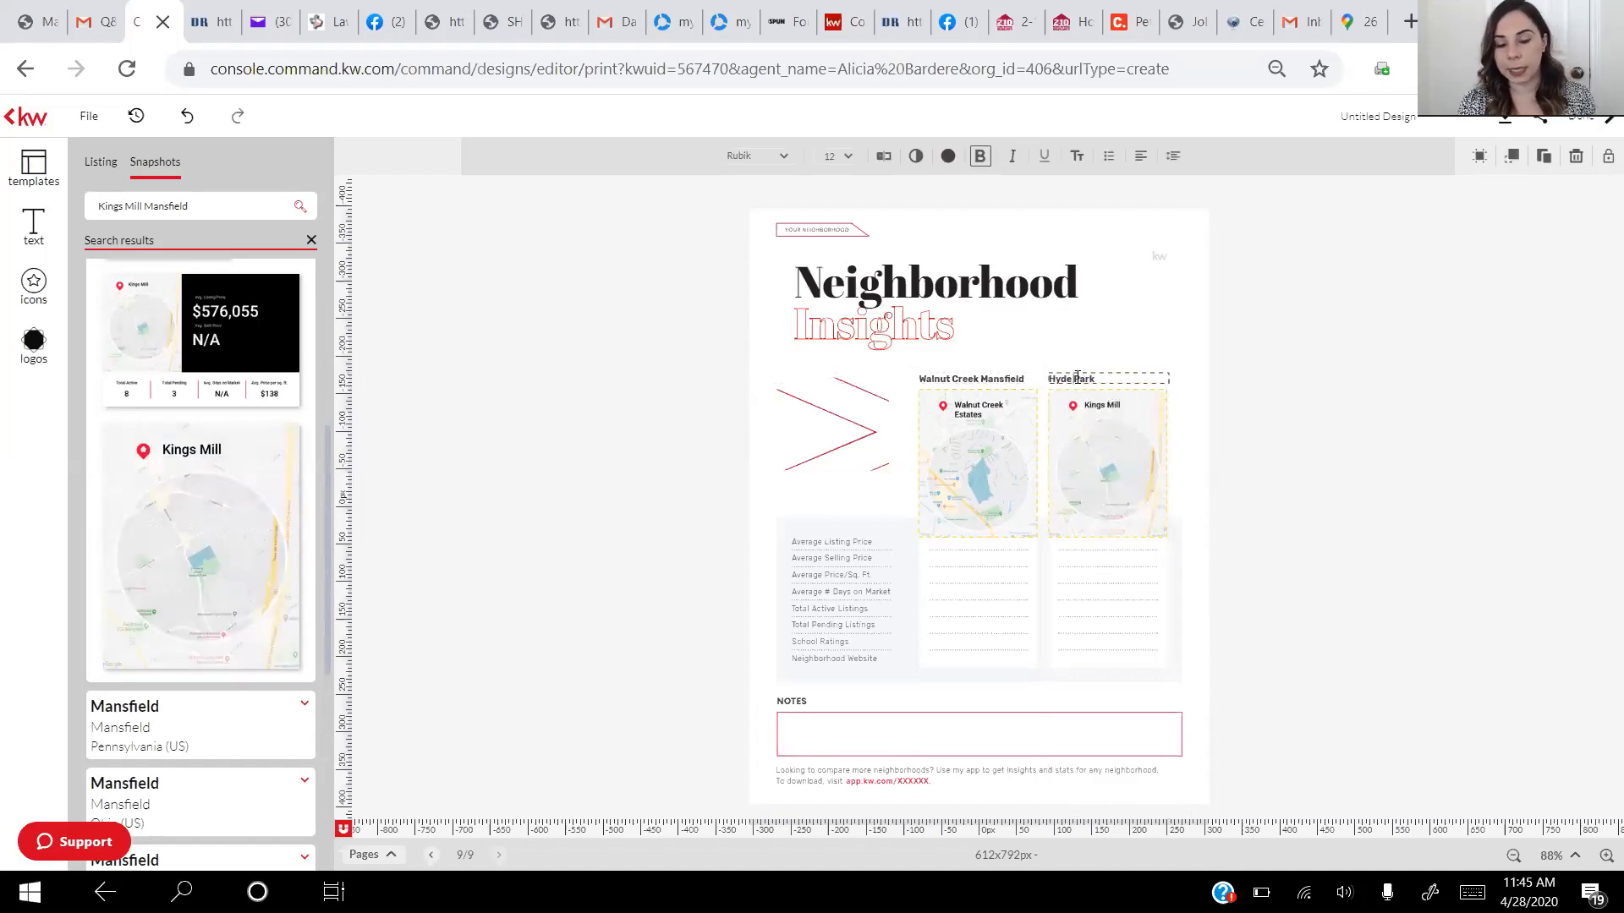
triple_click(1095, 380)
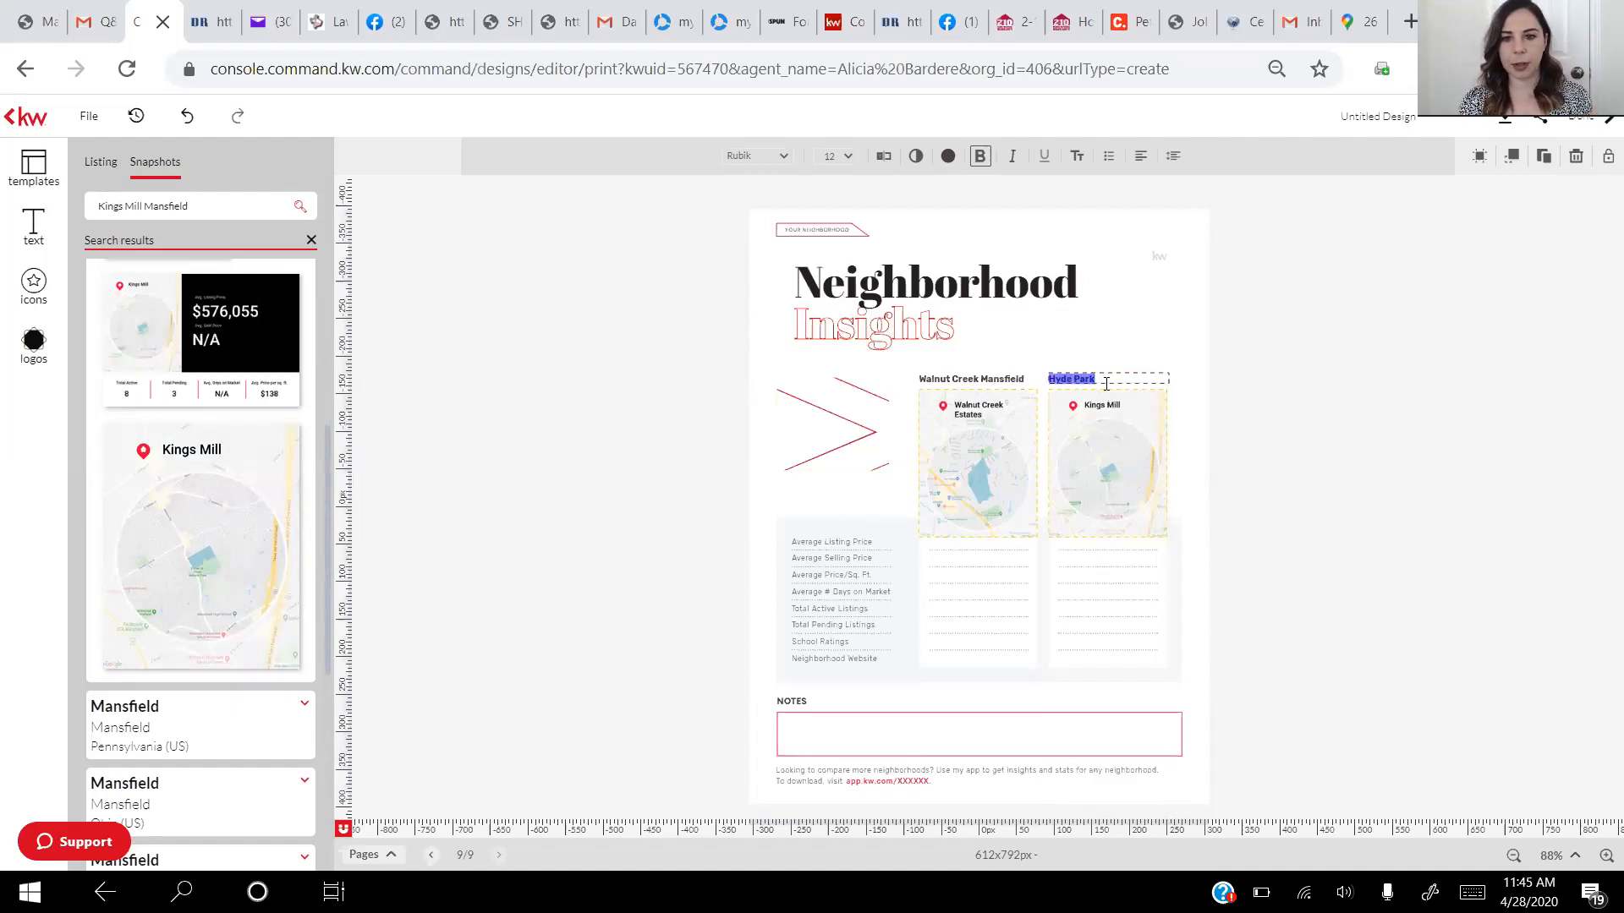
text(Kings Mi)
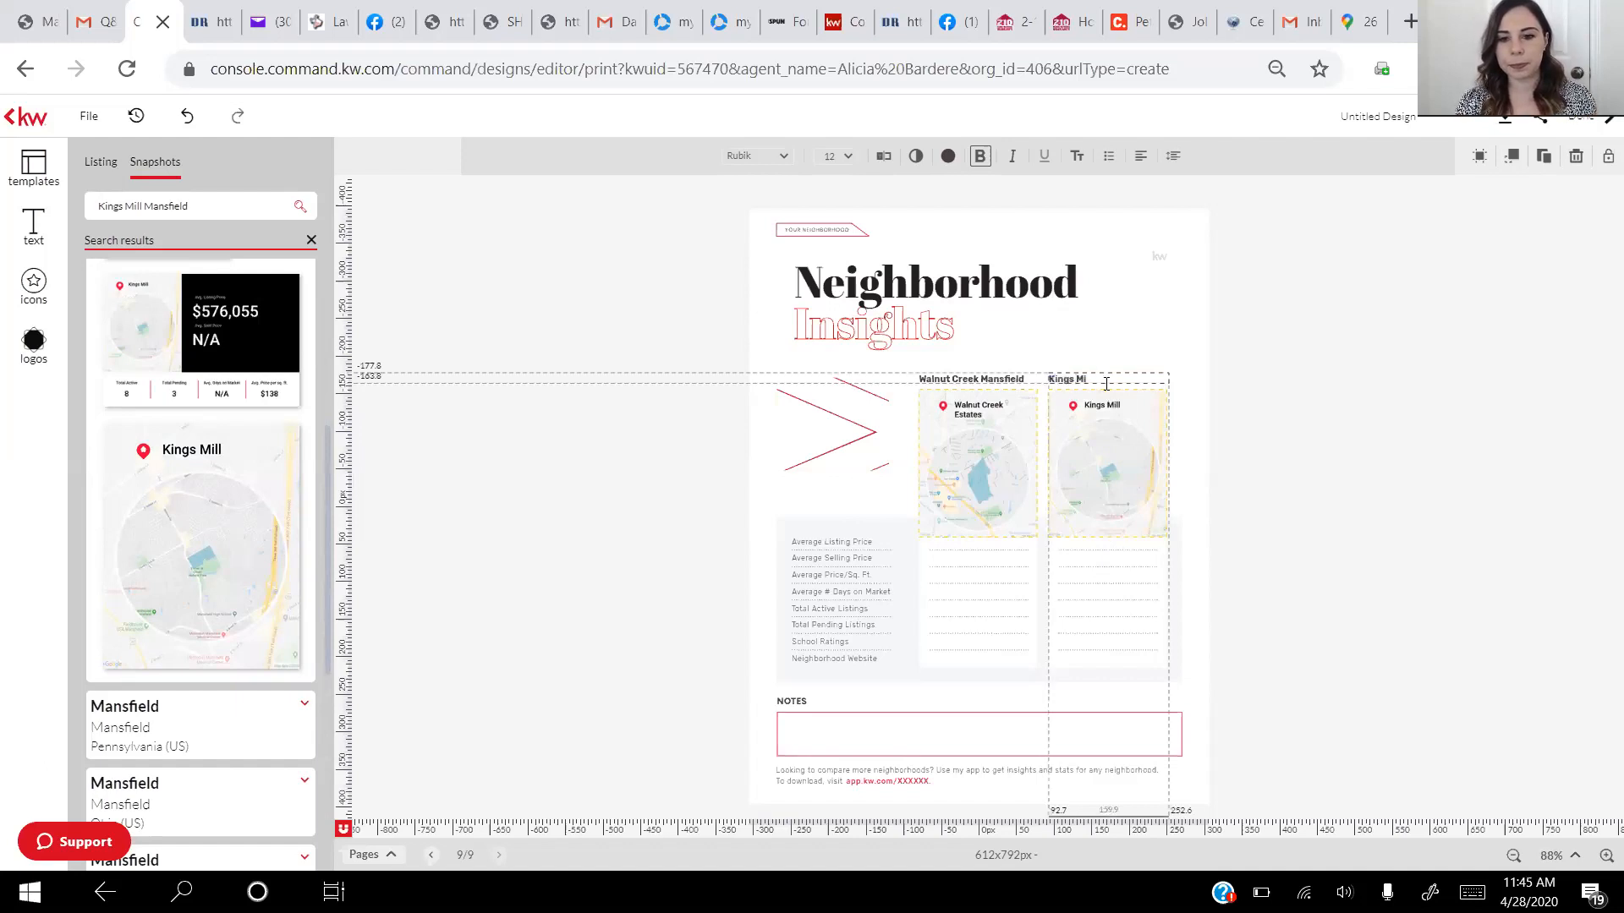
text(ll Mansfield)
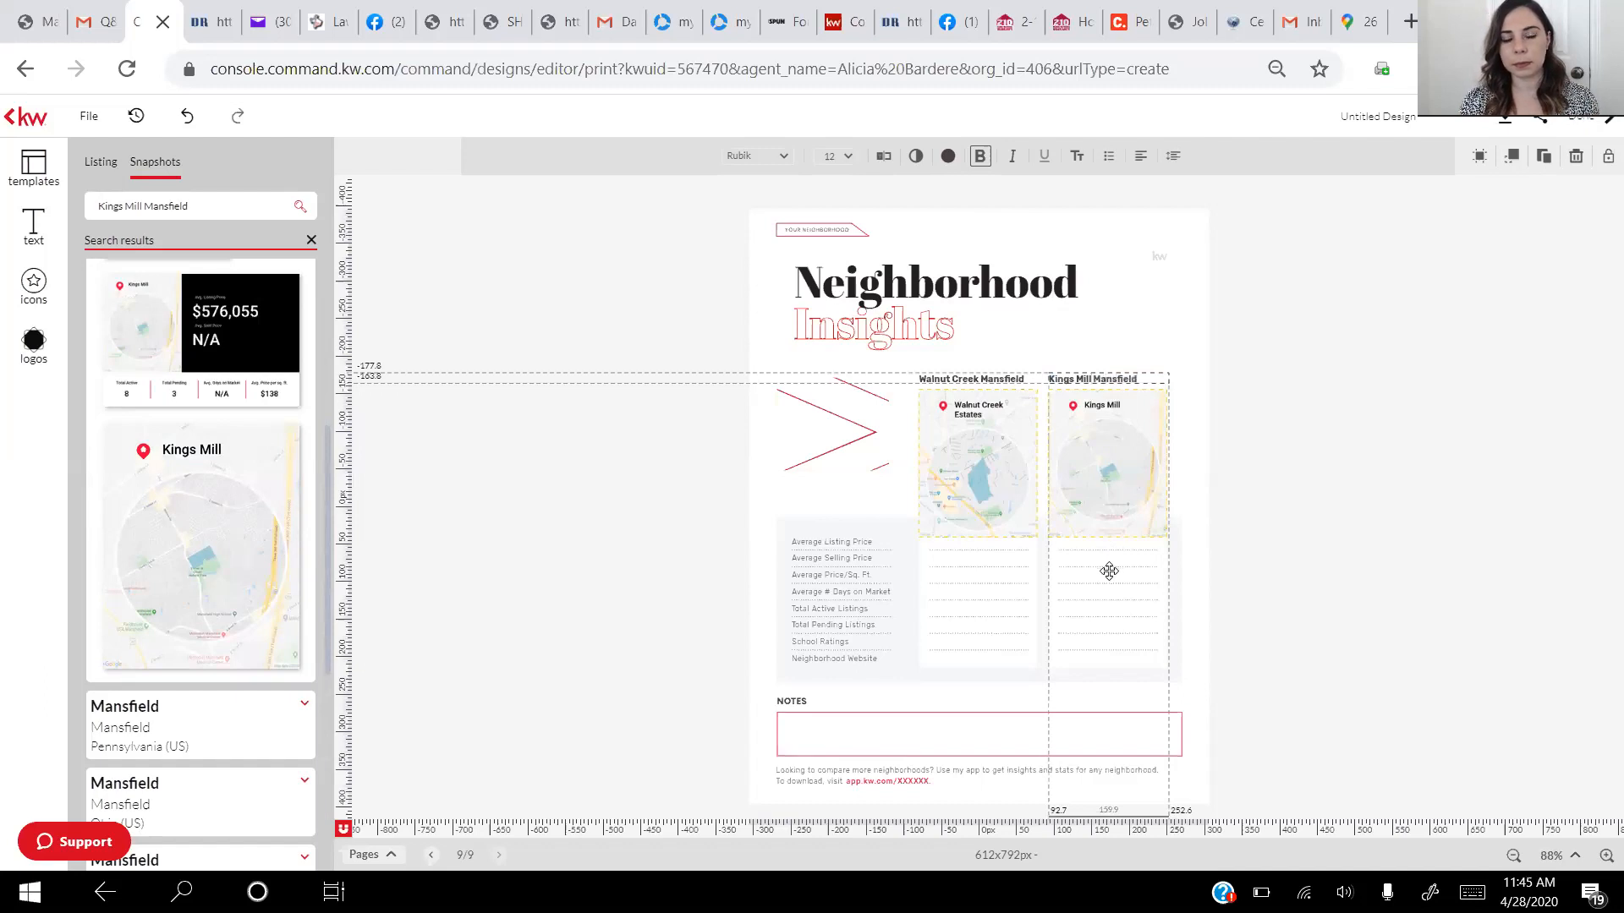
key(Escape)
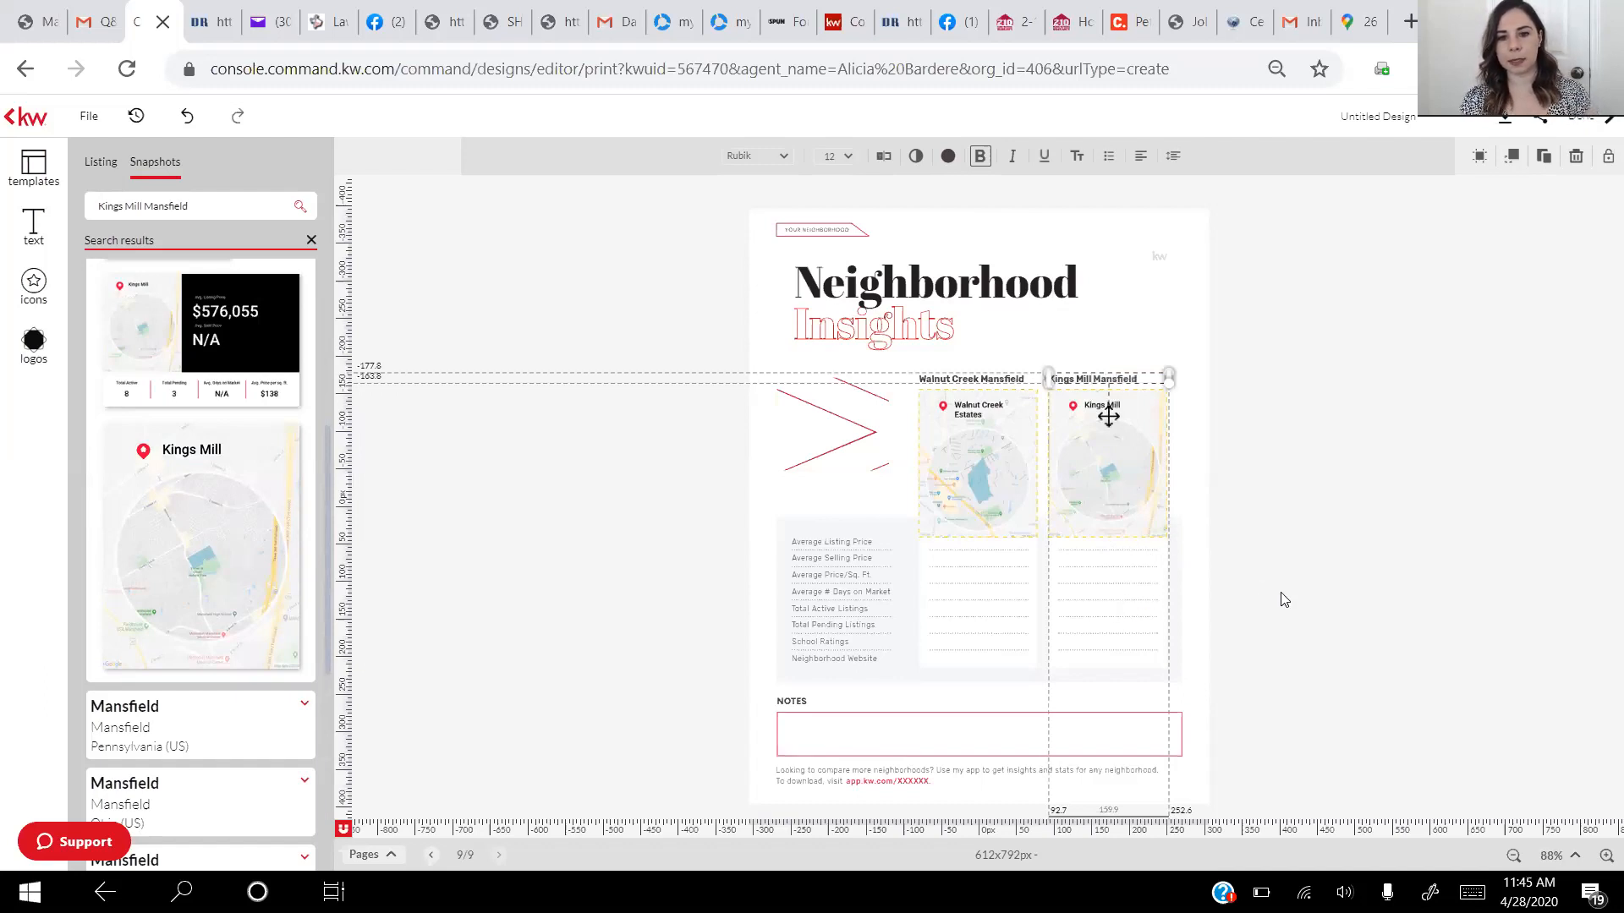
click(1264, 600)
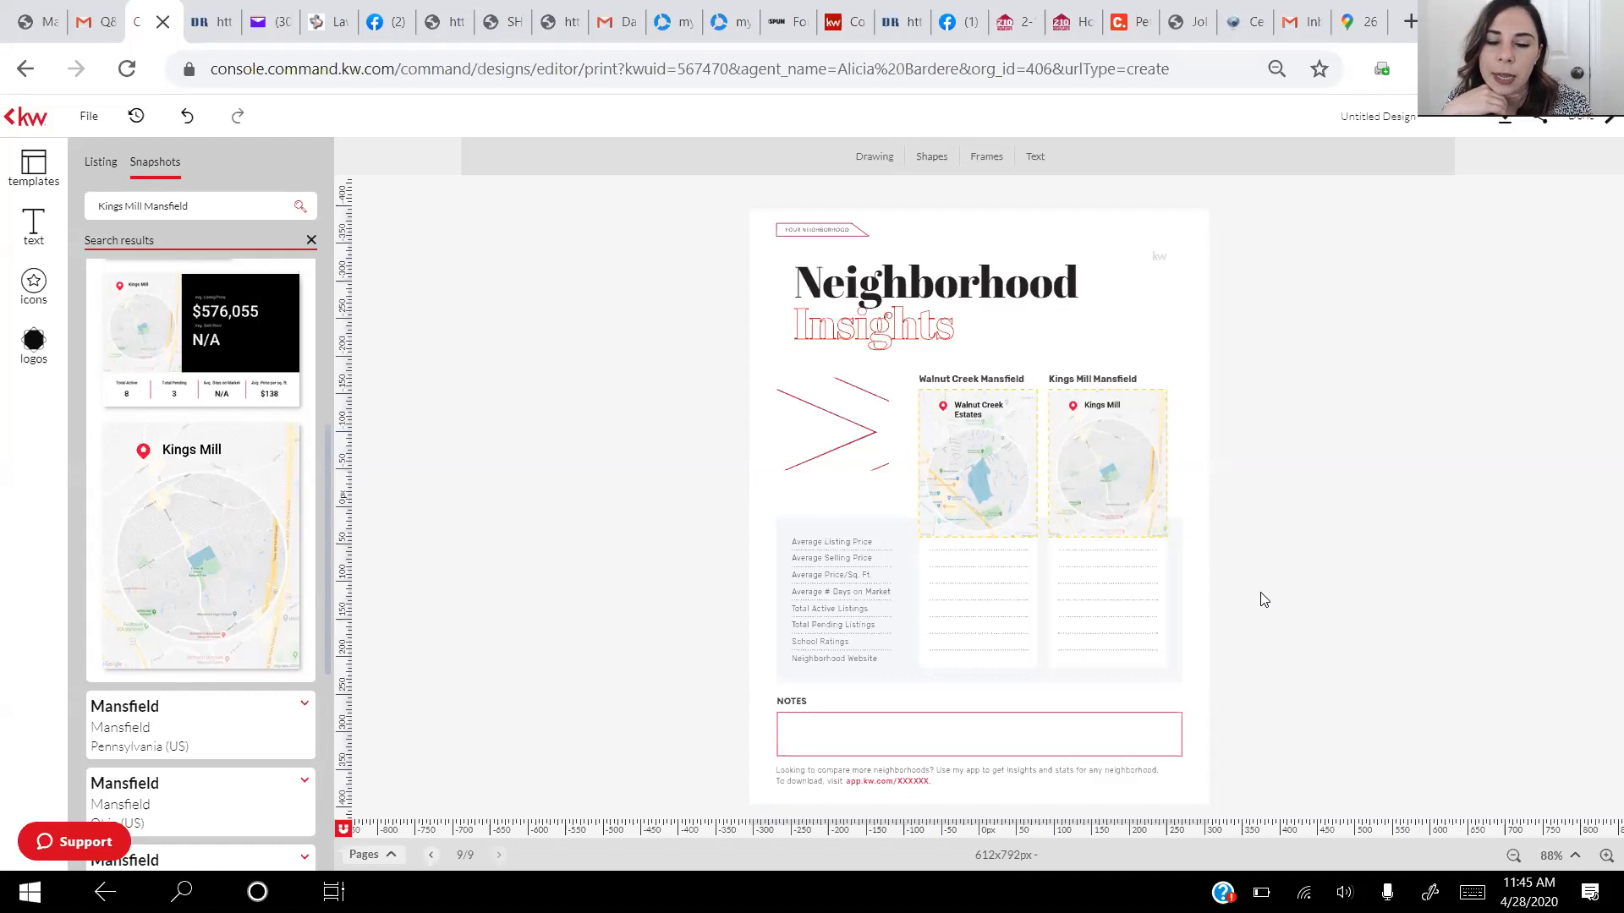
Delete the white box behind the Kings Mill column and the shaded panel behind the comparison table
click(990, 598)
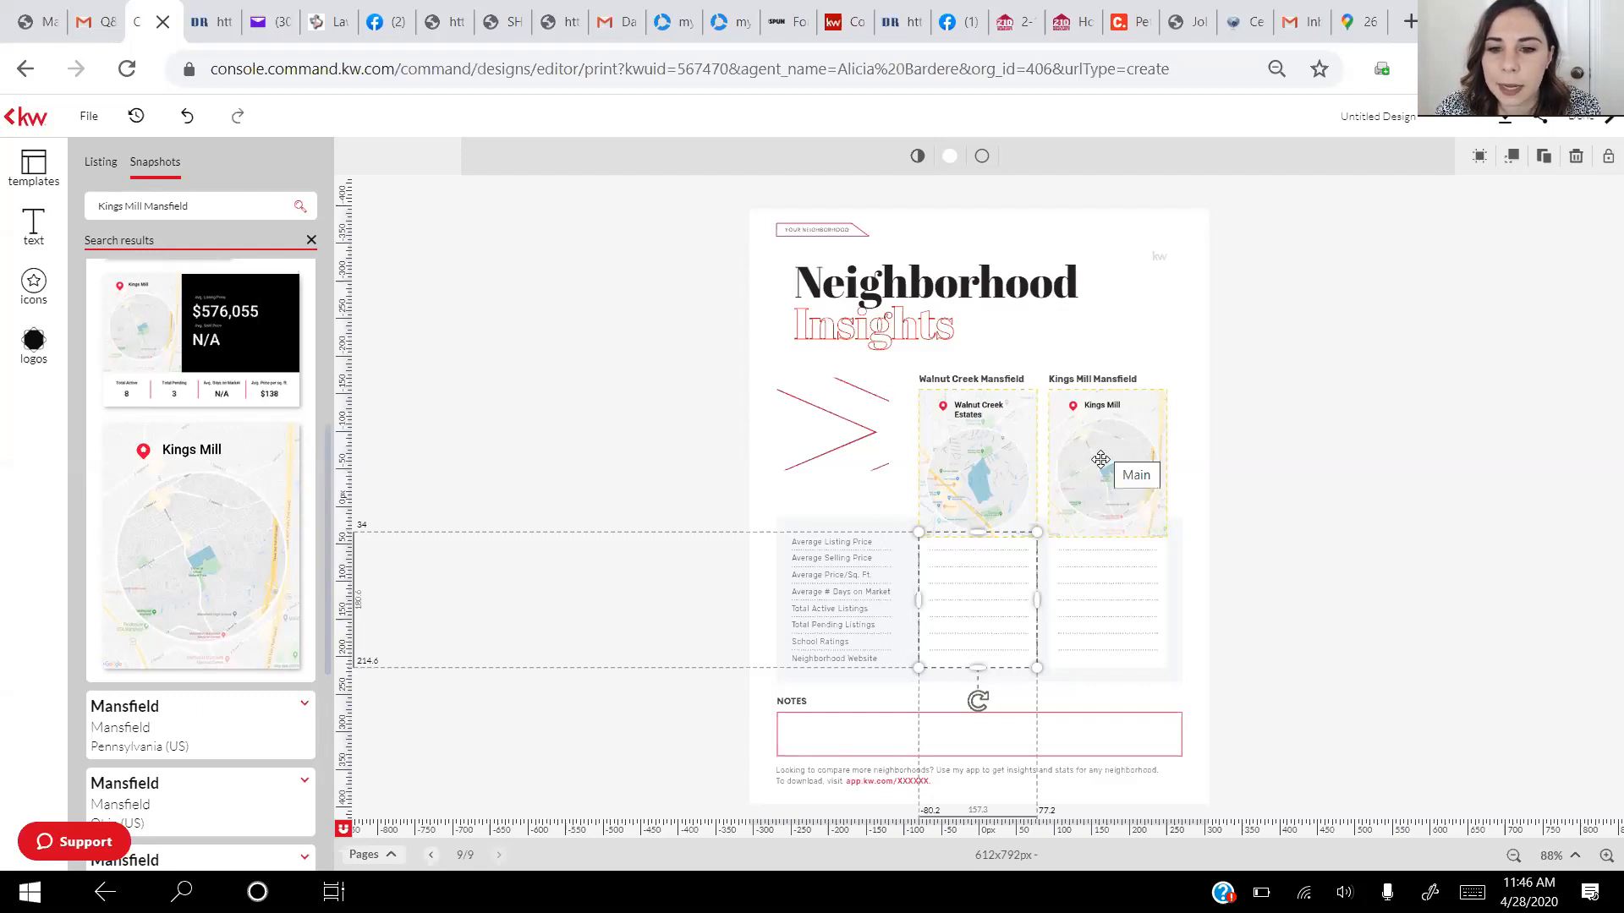
click(1133, 597)
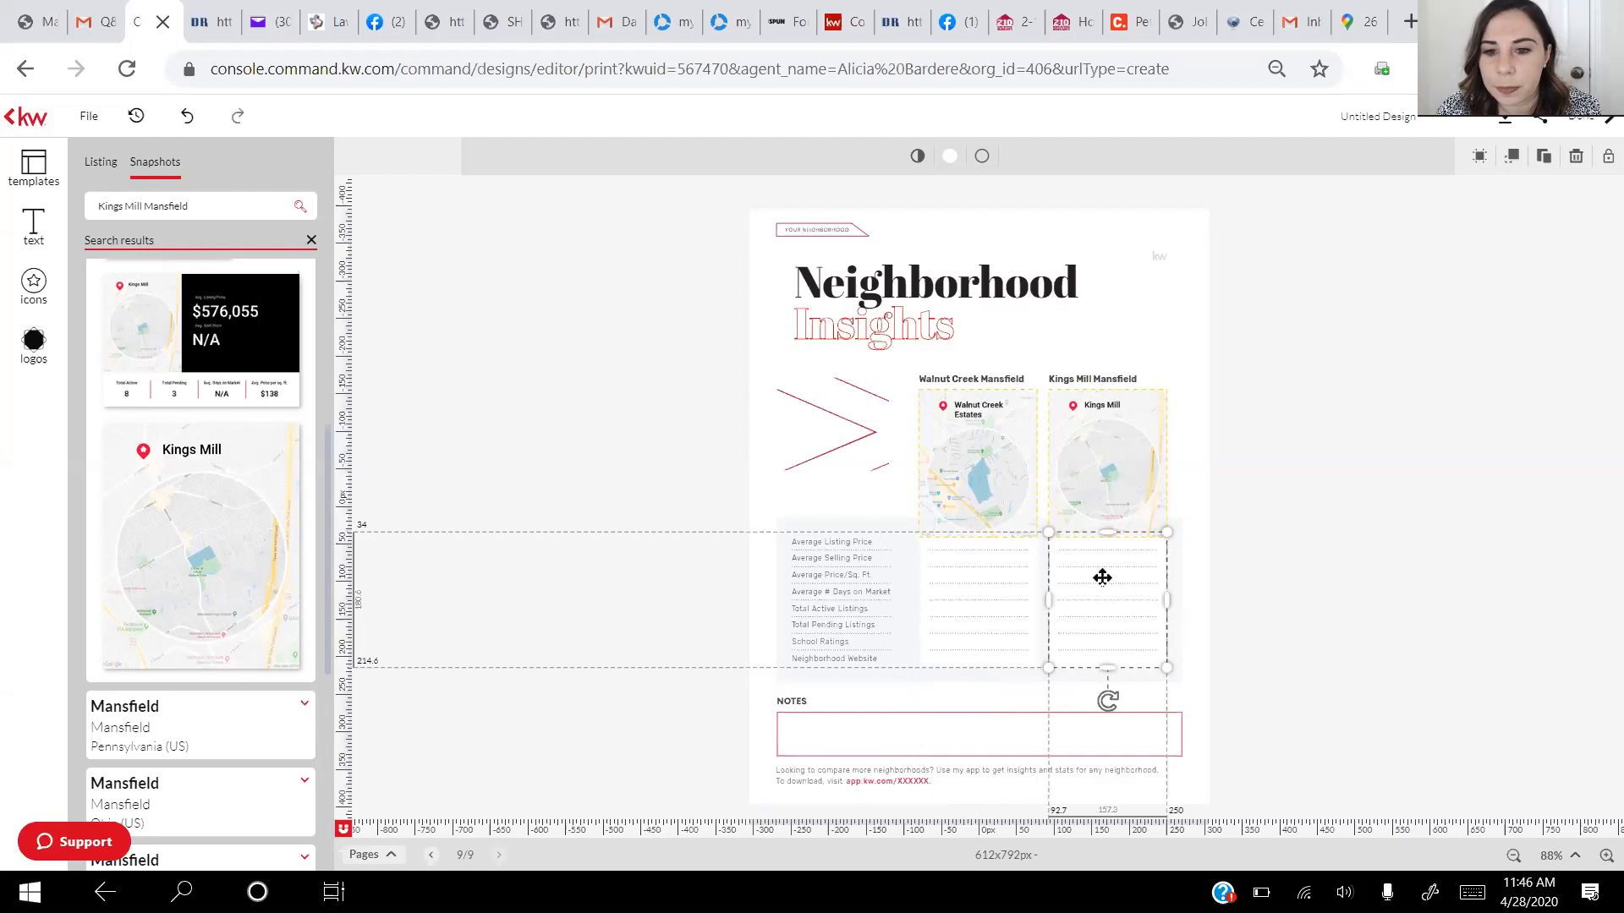
key(Escape)
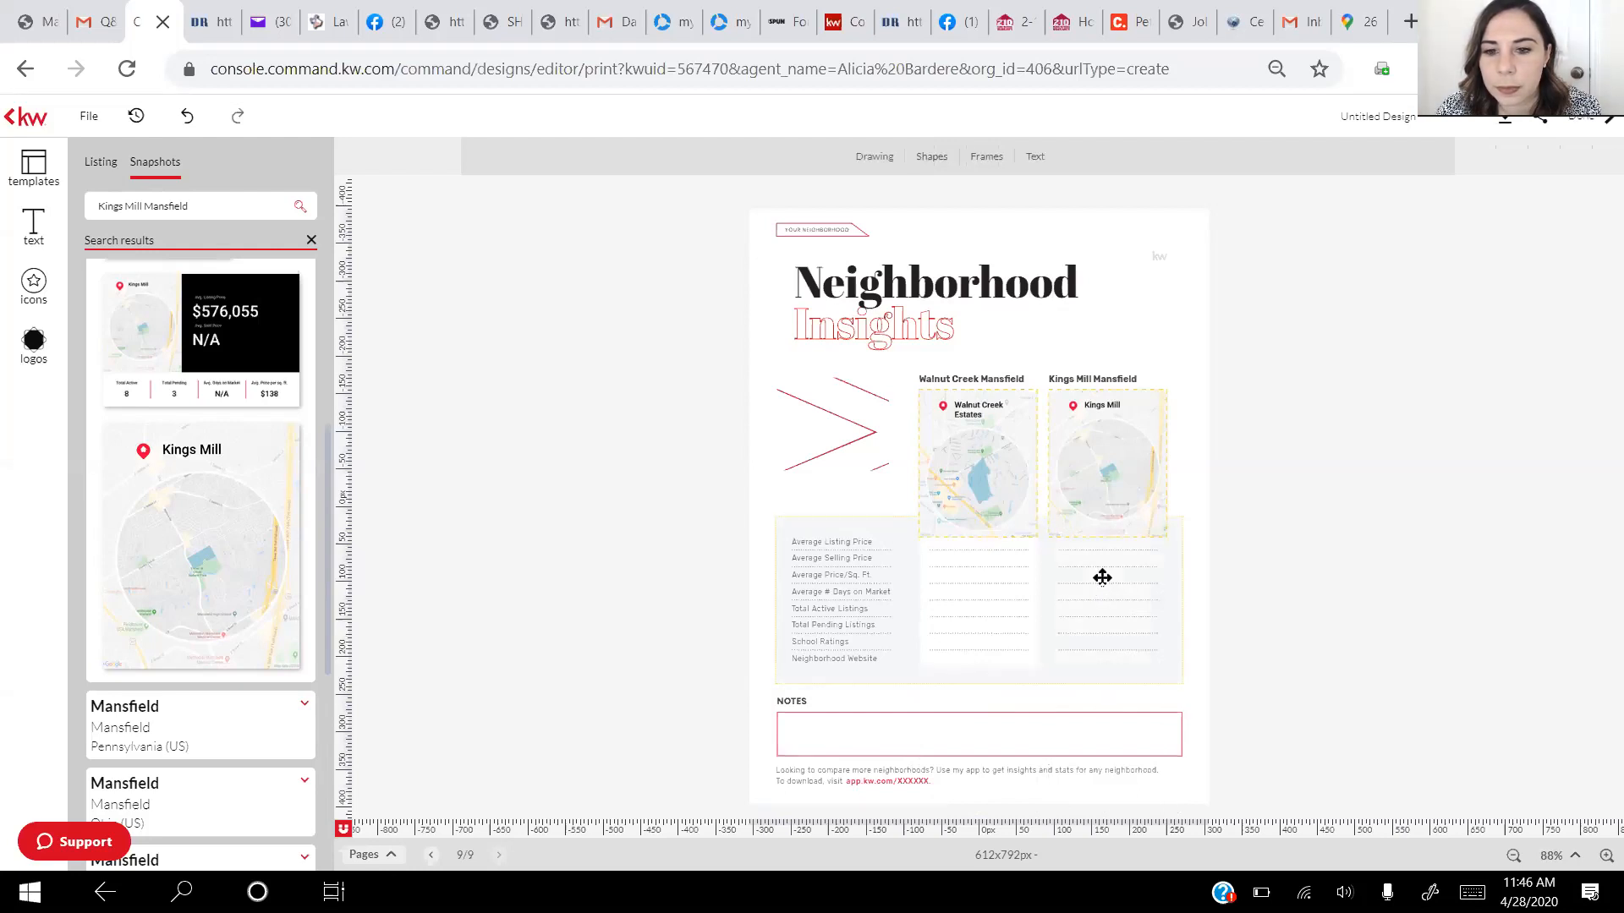
click(1102, 578)
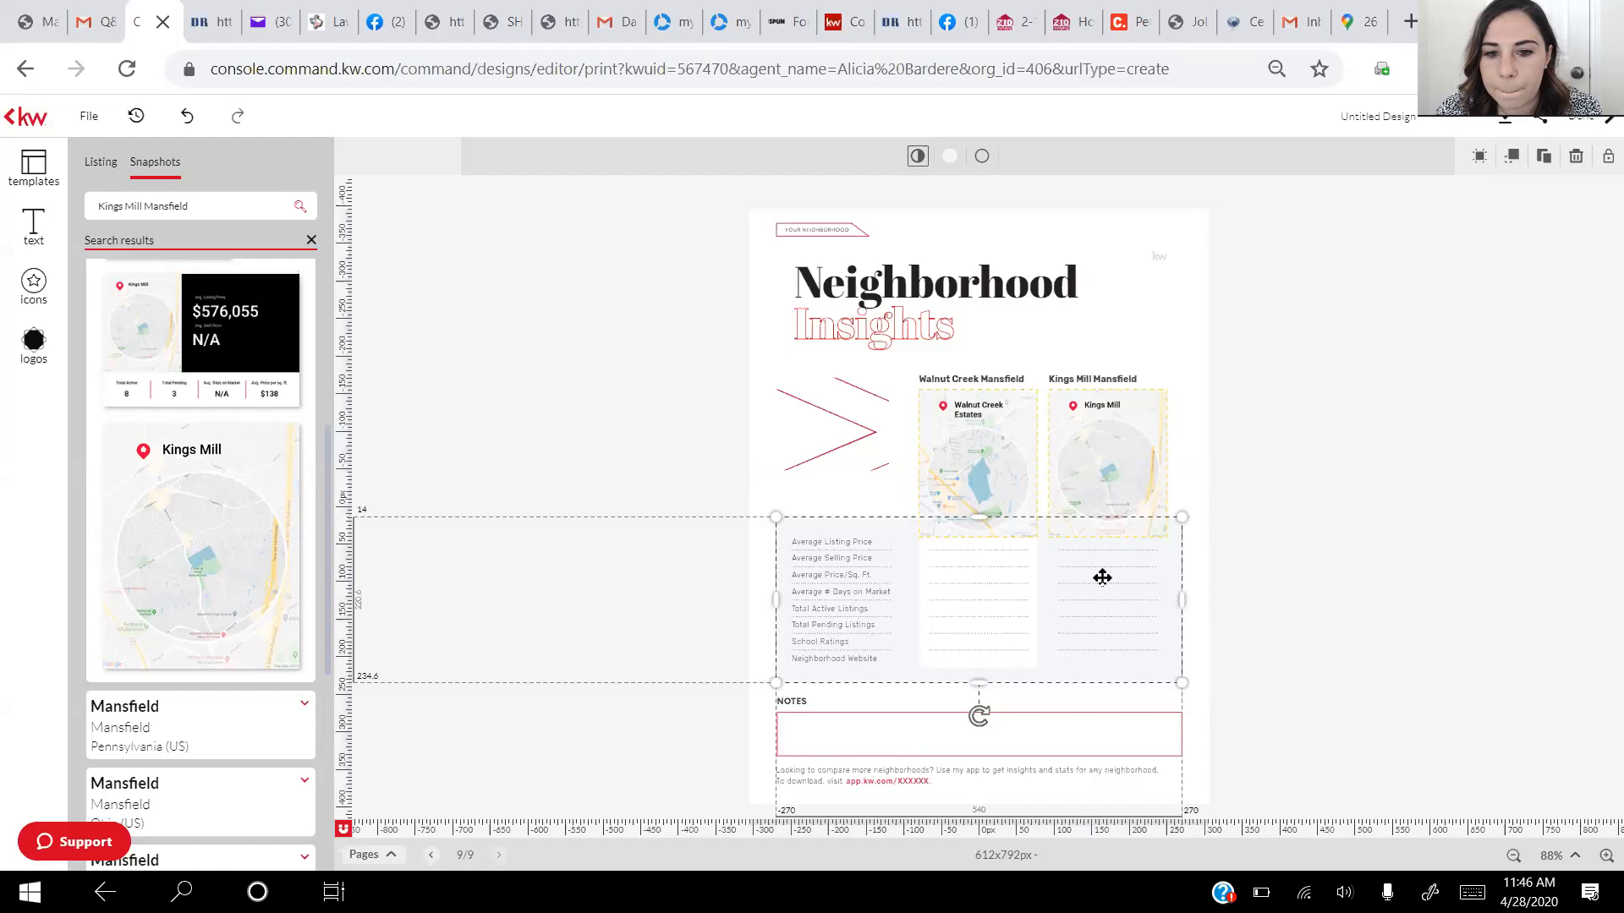
key(Escape)
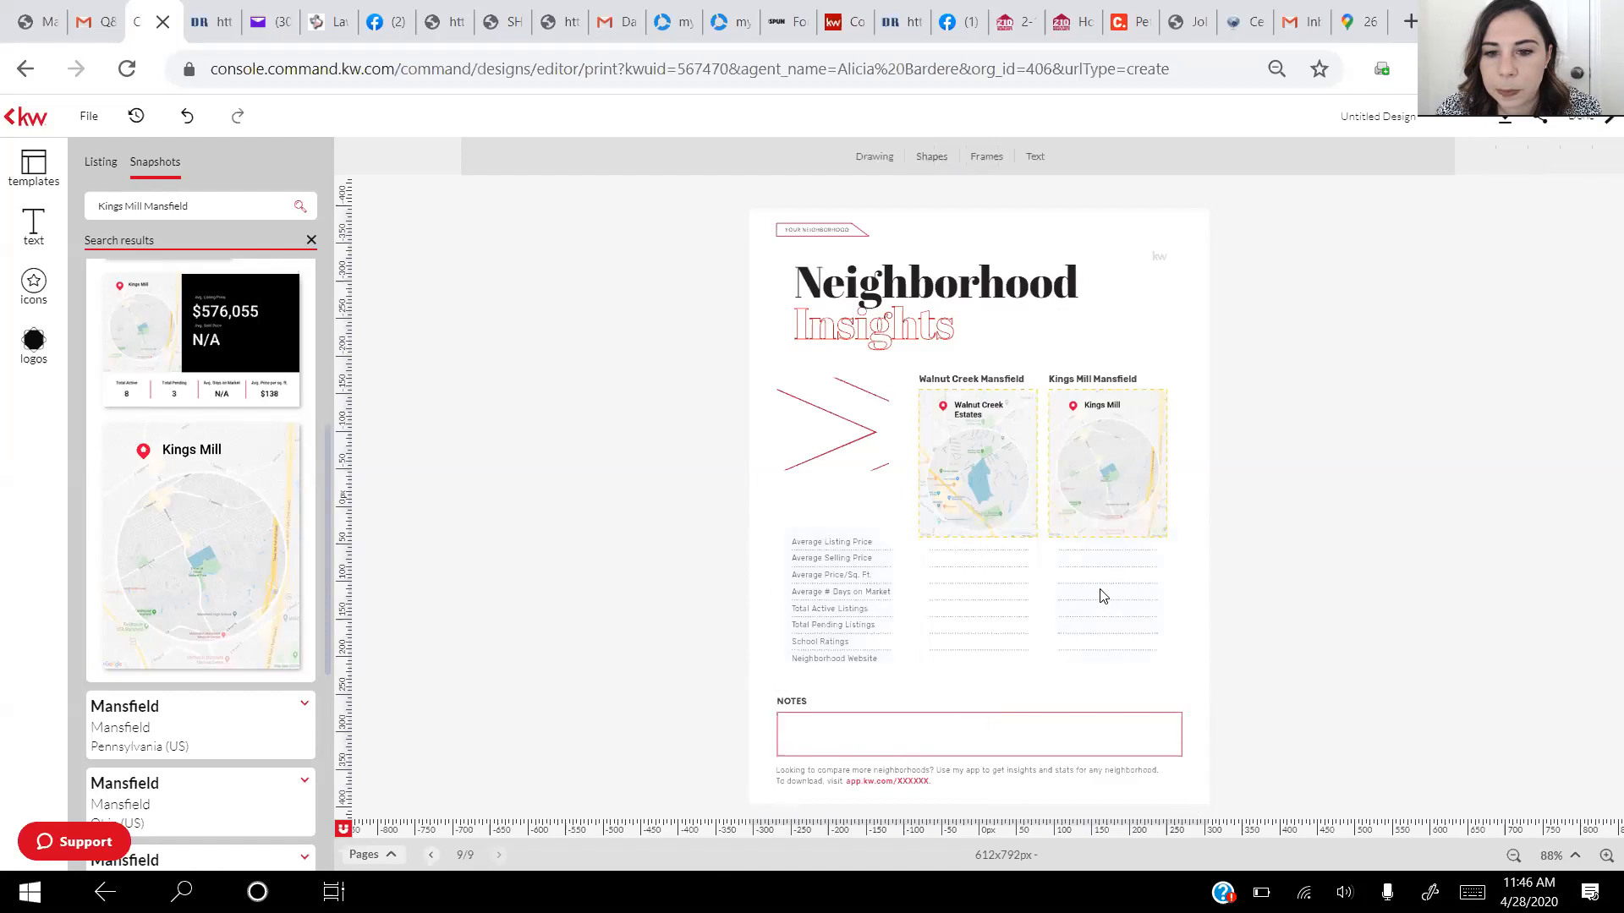
click(1102, 598)
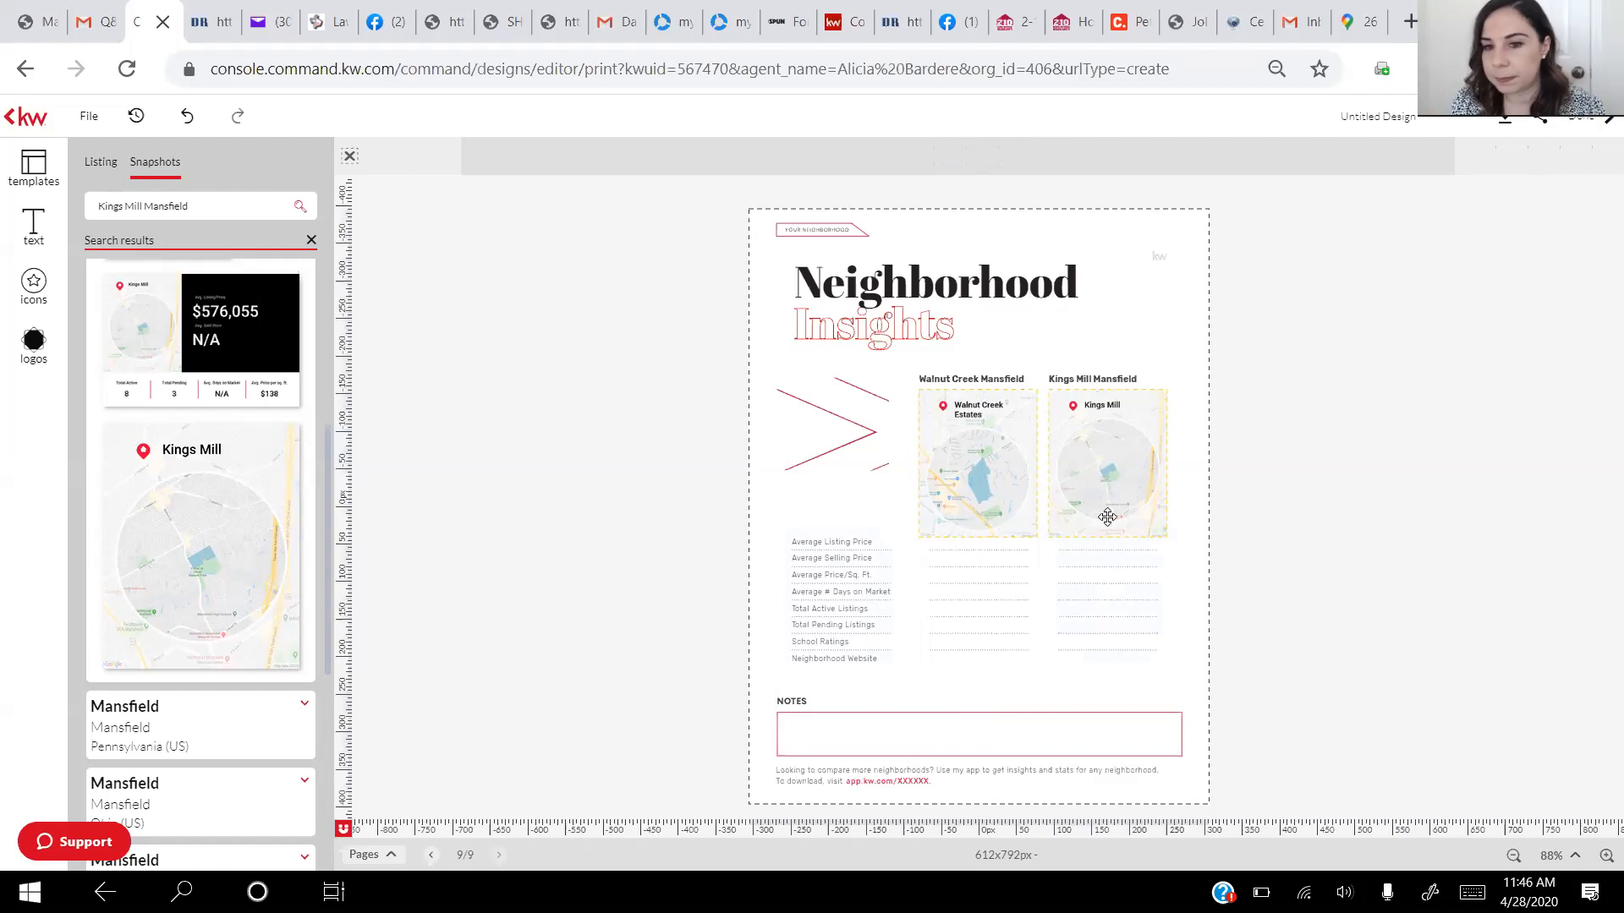
Delete the Kings Mill map from the page together with its image placeholder
click(1108, 461)
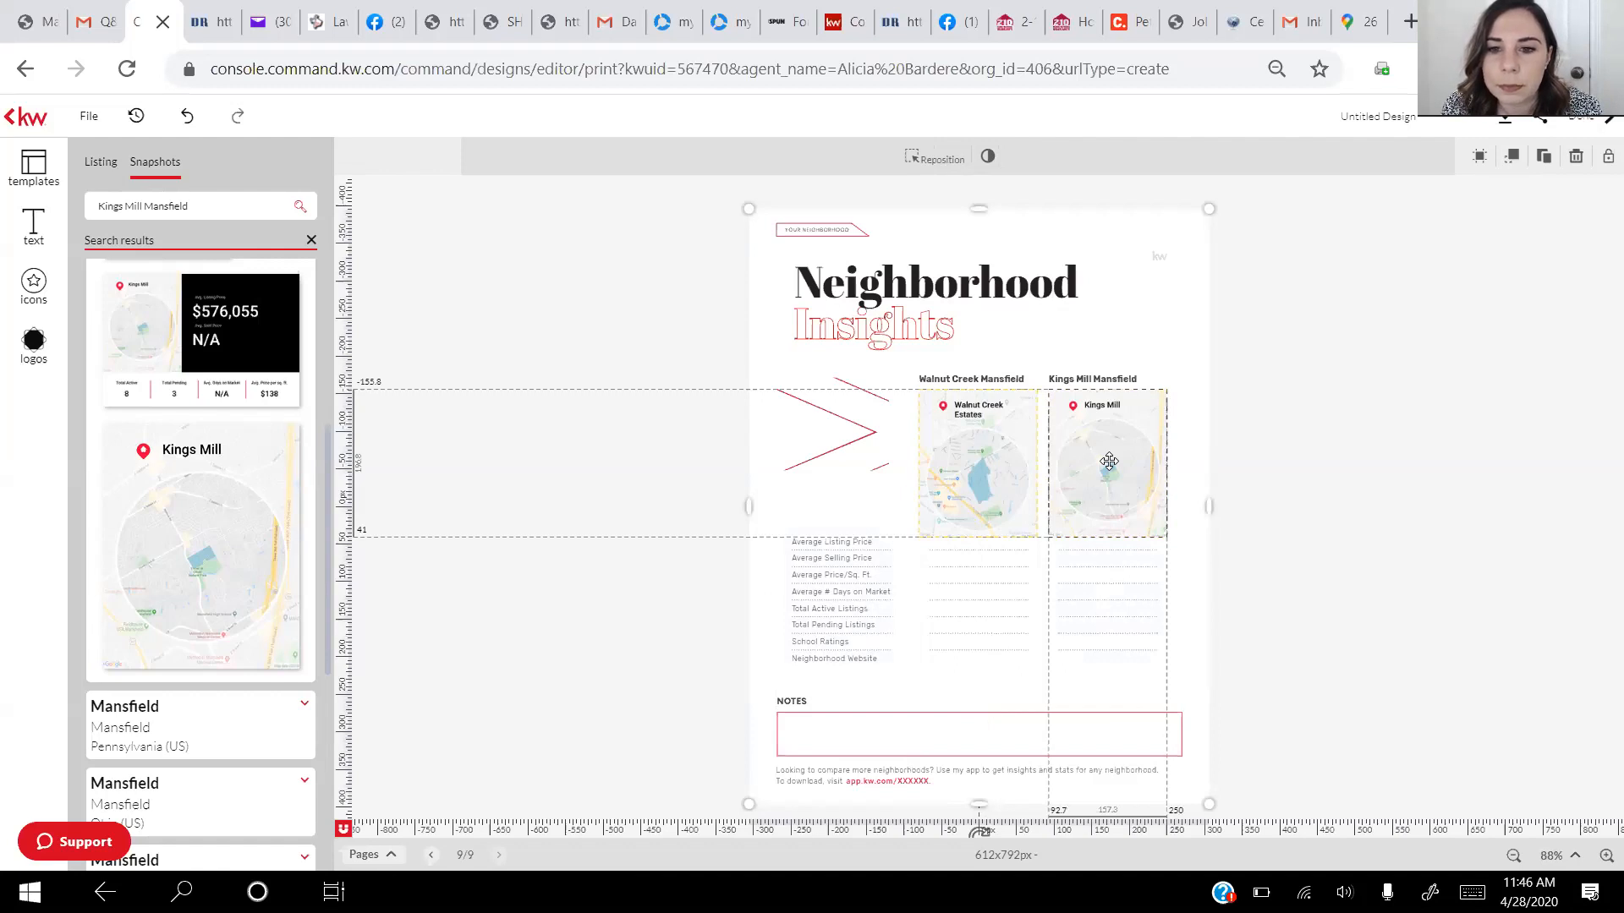
key(Delete)
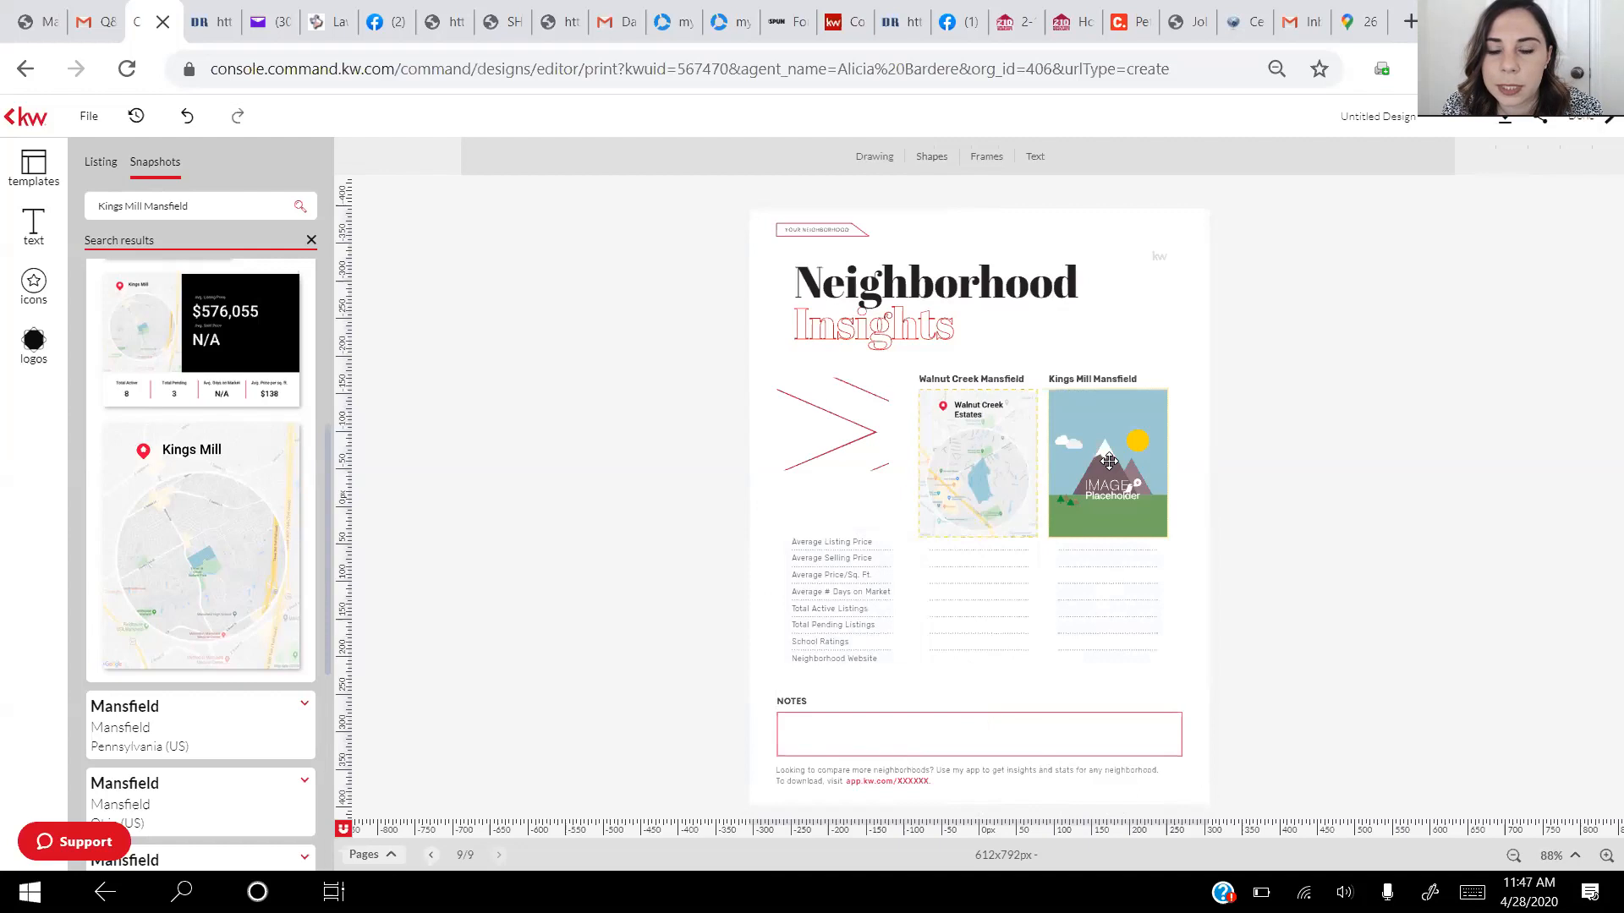
click(1109, 461)
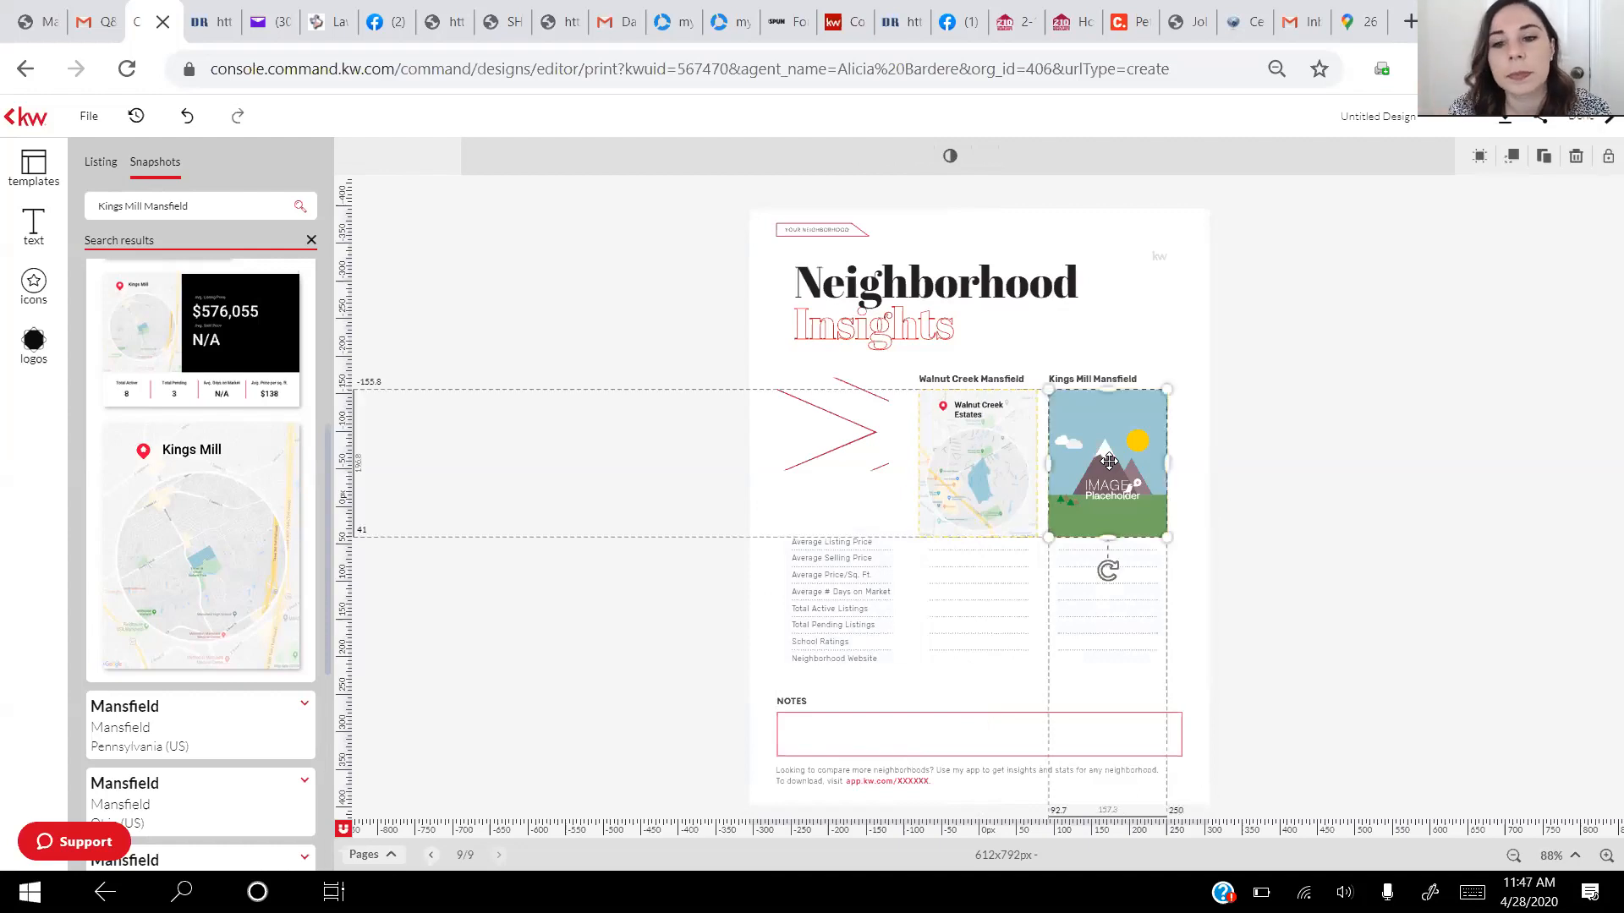
key(Delete)
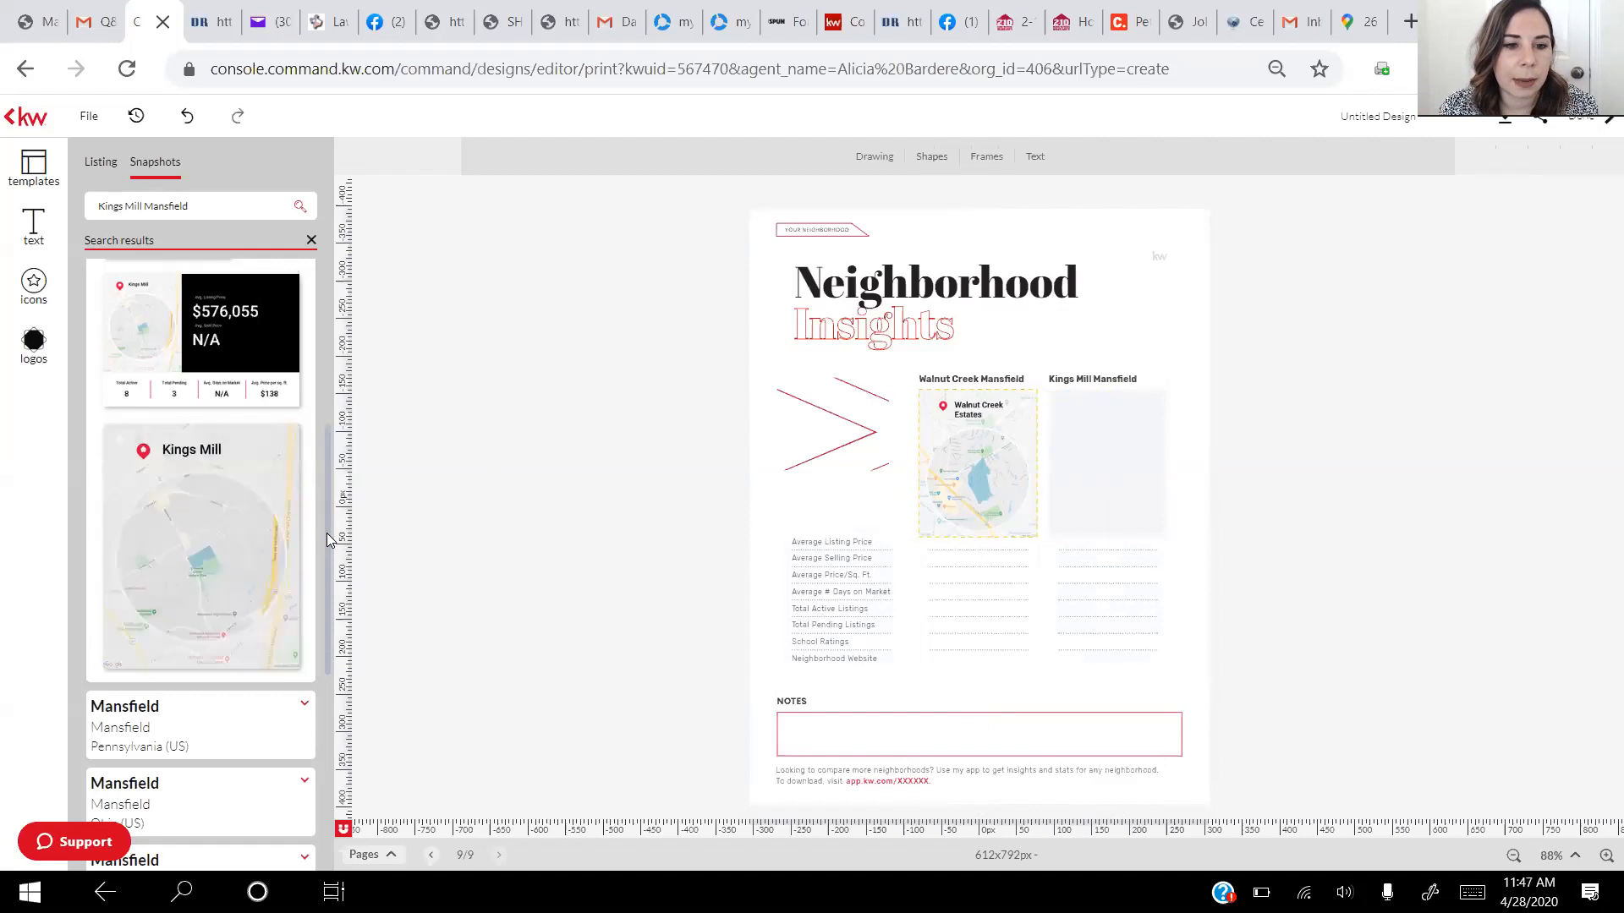
Add the tall Kings Mill snapshot with the map and market statistics to the Neighborhood Insights page
drag(328, 533, 380, 399)
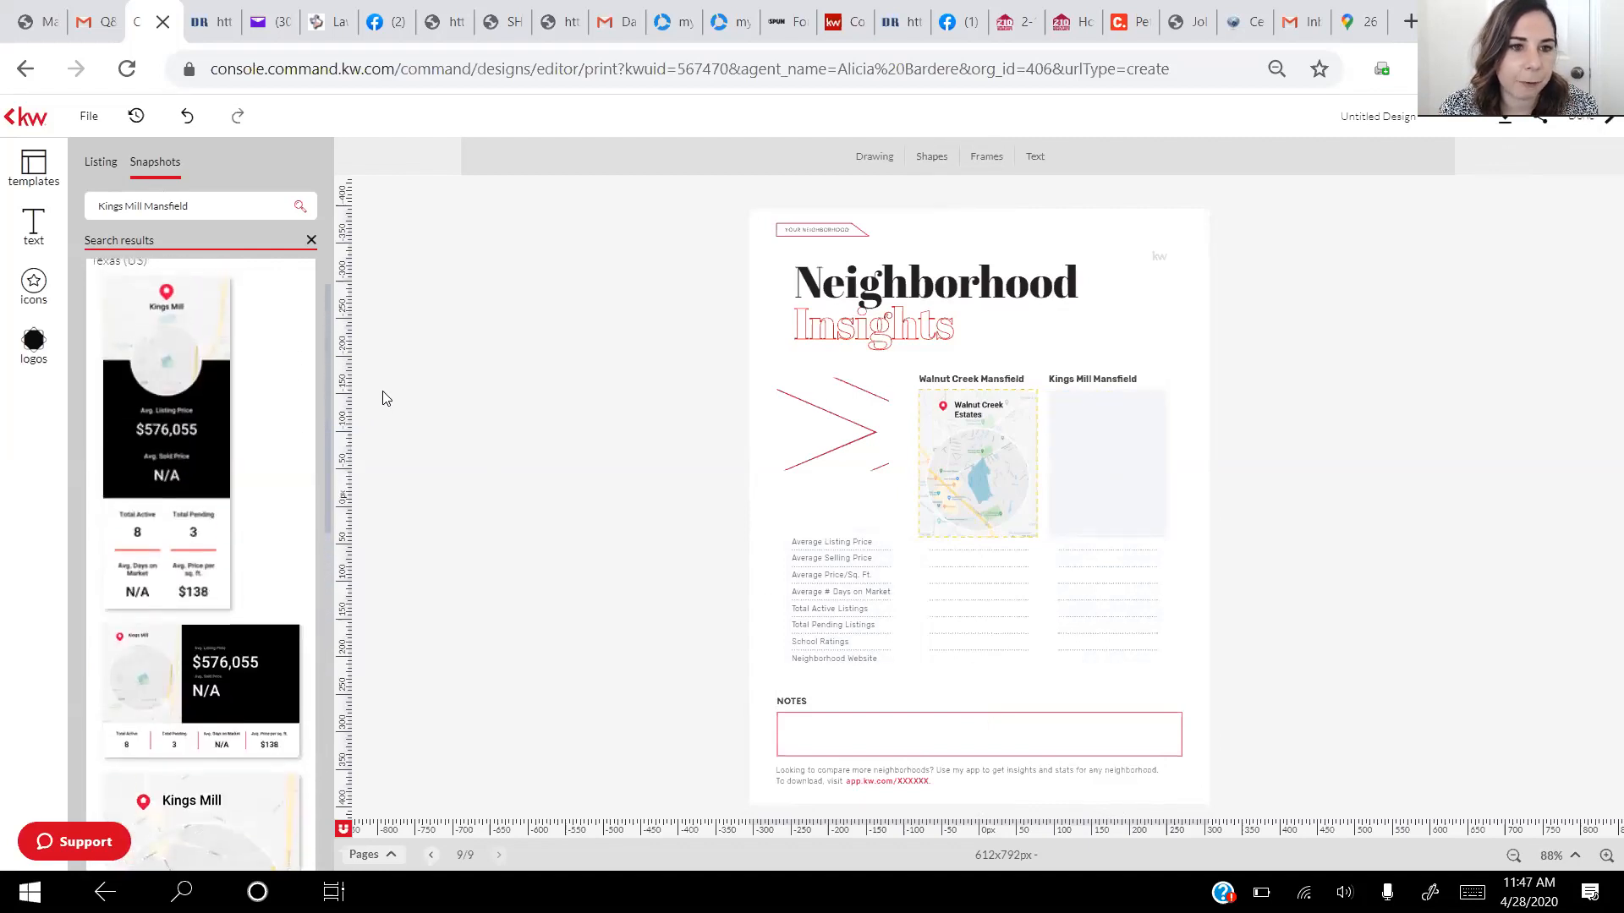
mouse_move(119, 435)
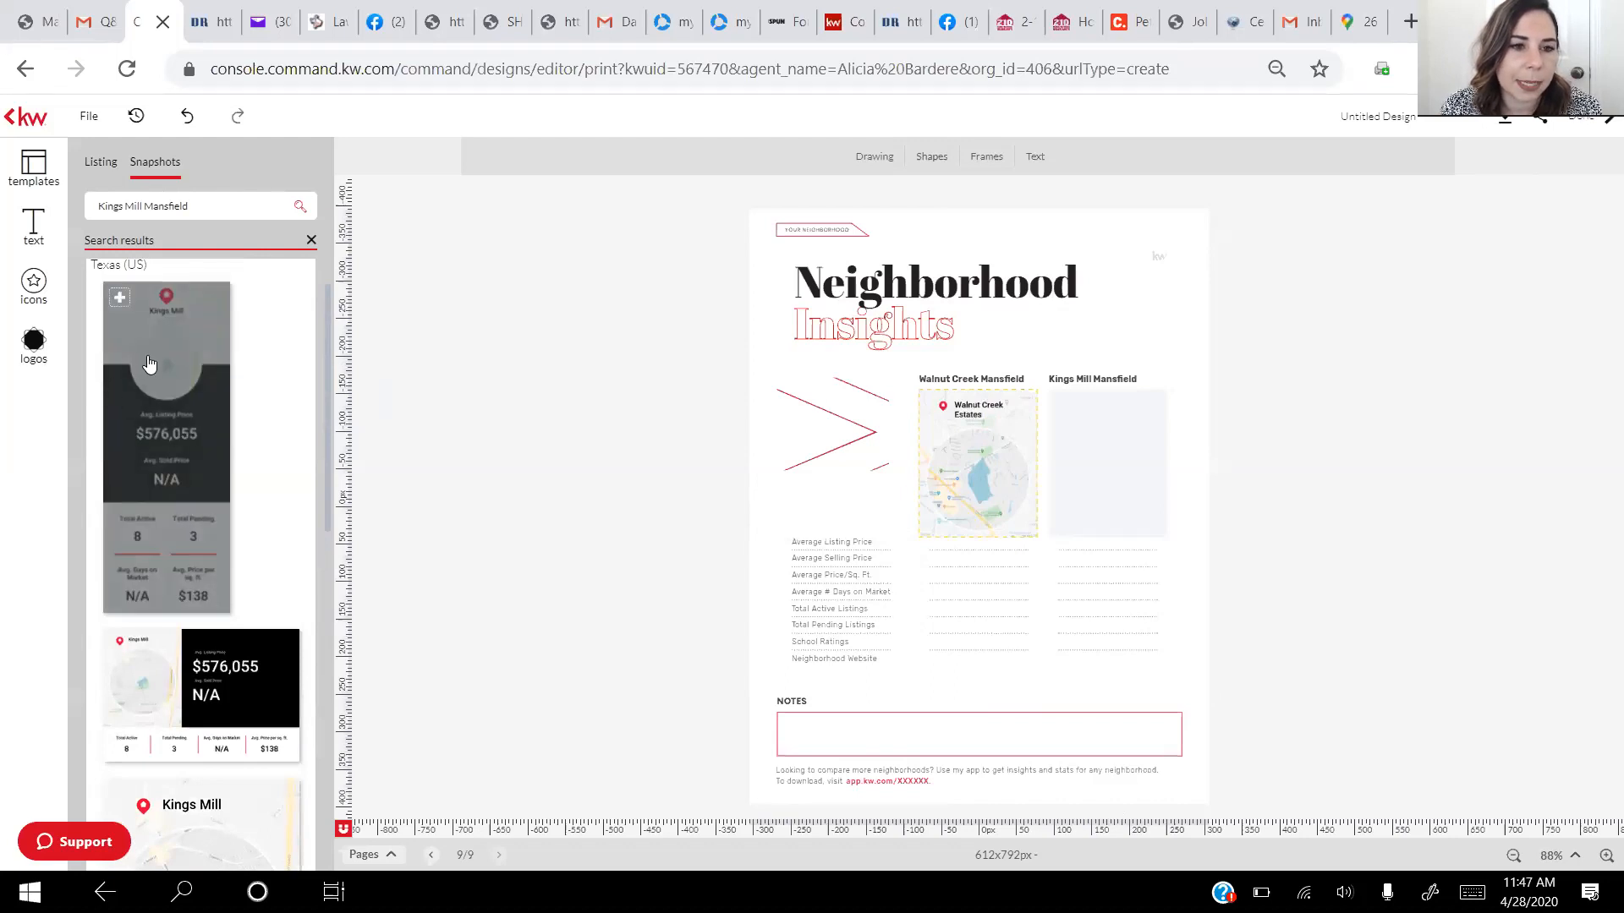
click(119, 301)
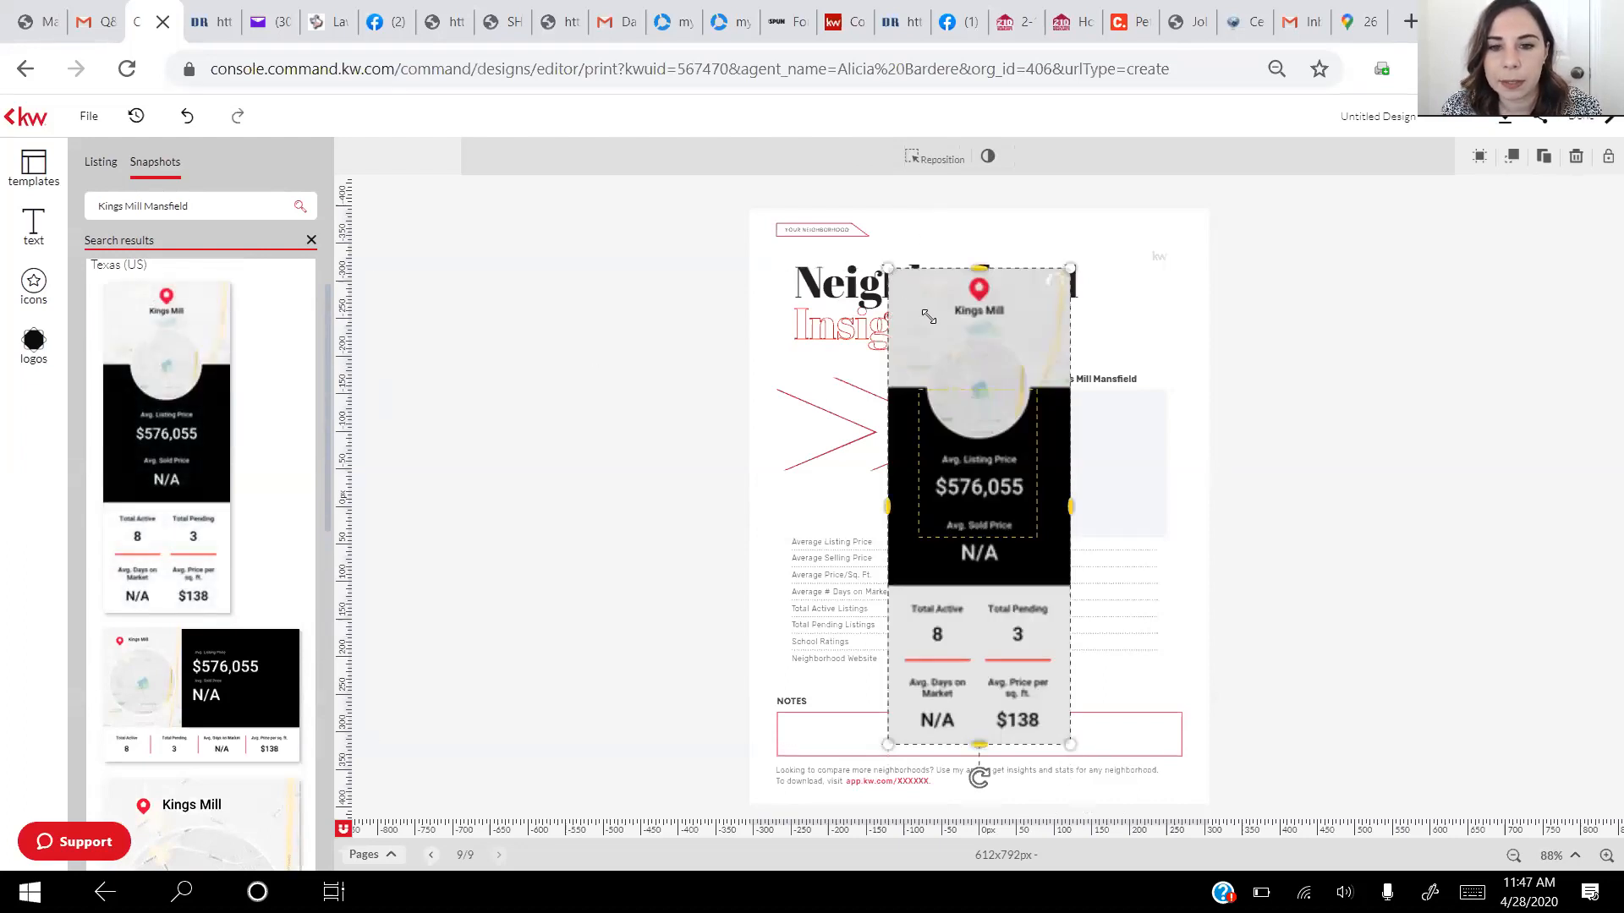
Shrink the Kings Mill snapshot to about 170 px wide and place it directly under the Kings Mill Mansfield heading
drag(887, 268, 942, 410)
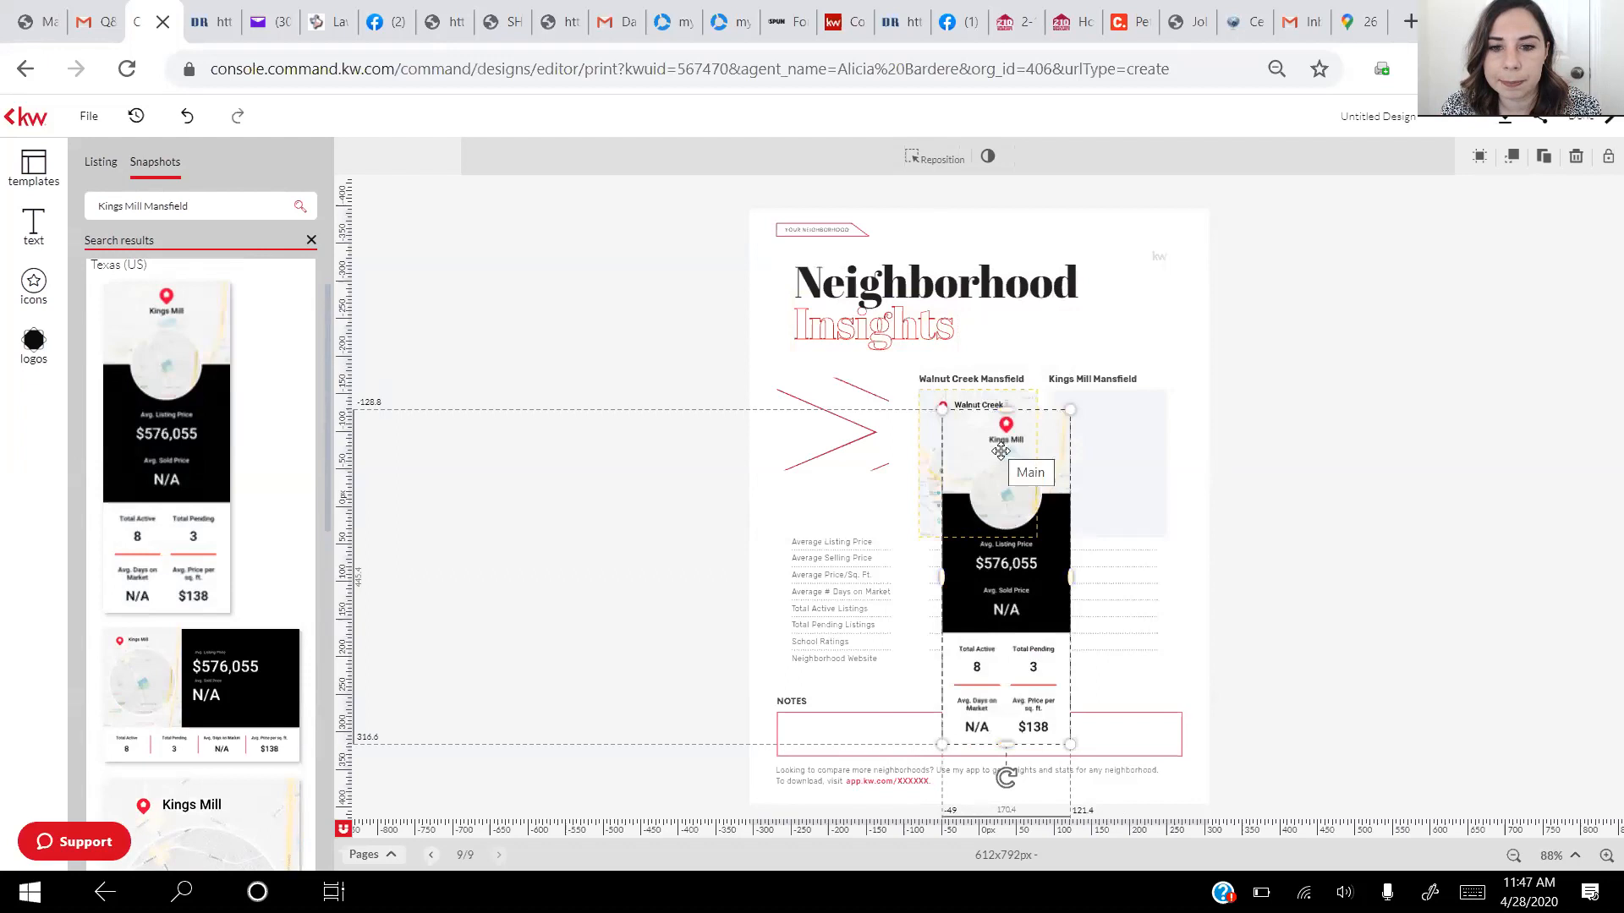
mouse_move(1123, 412)
mouse_down()
mouse_move(1158, 413)
mouse_move(1144, 411)
mouse_up()
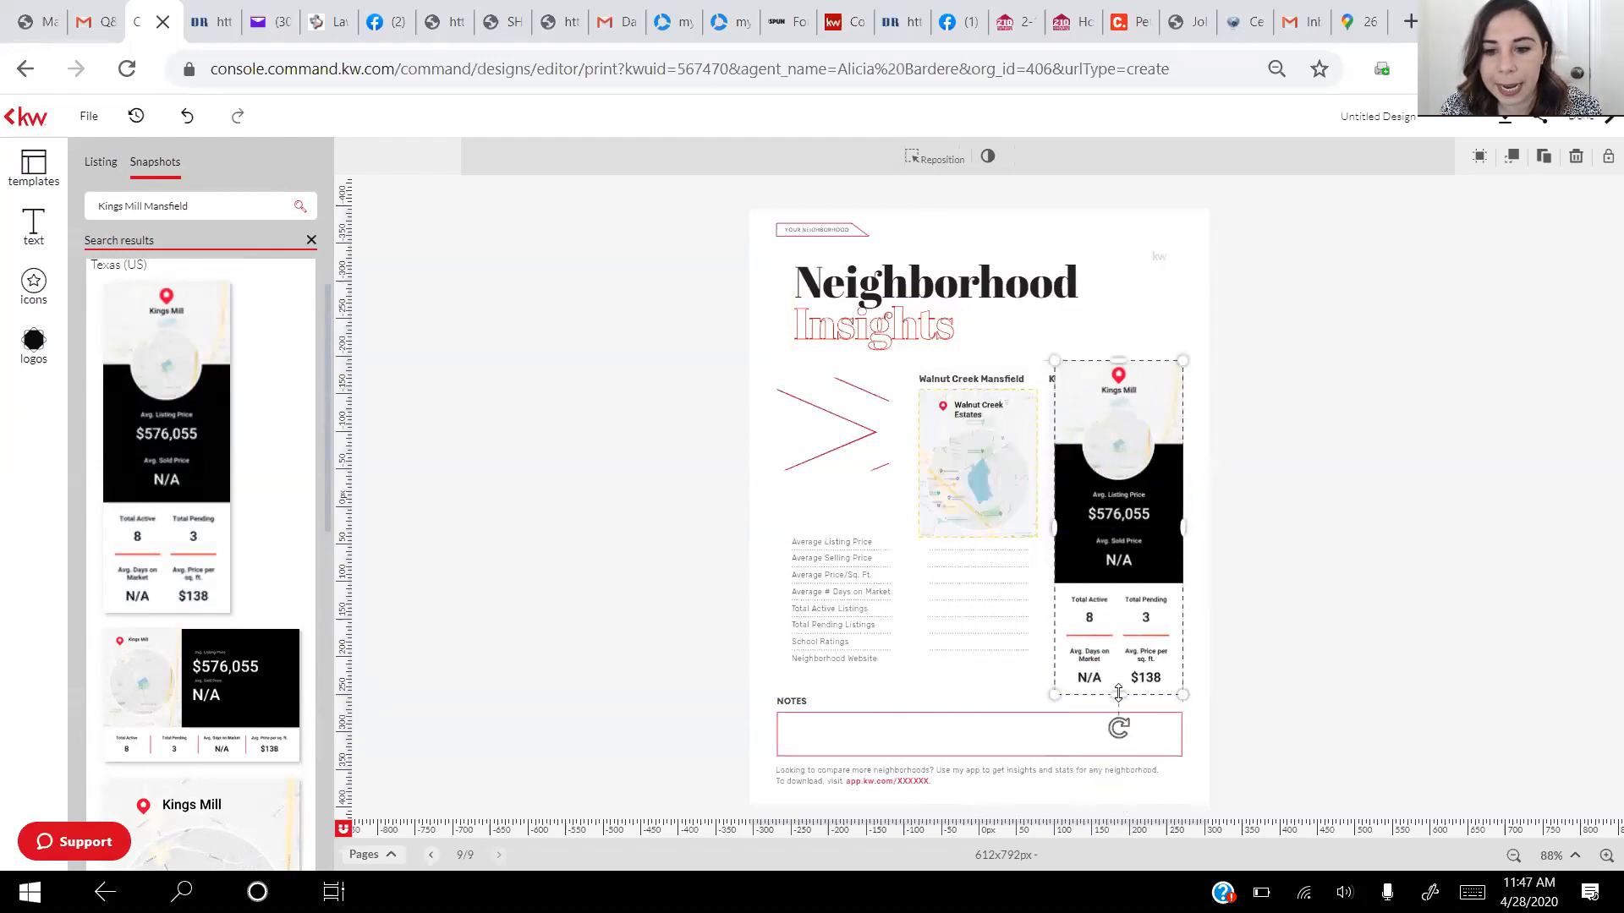
right_click(1147, 426)
click(1127, 392)
drag(1126, 392, 1116, 429)
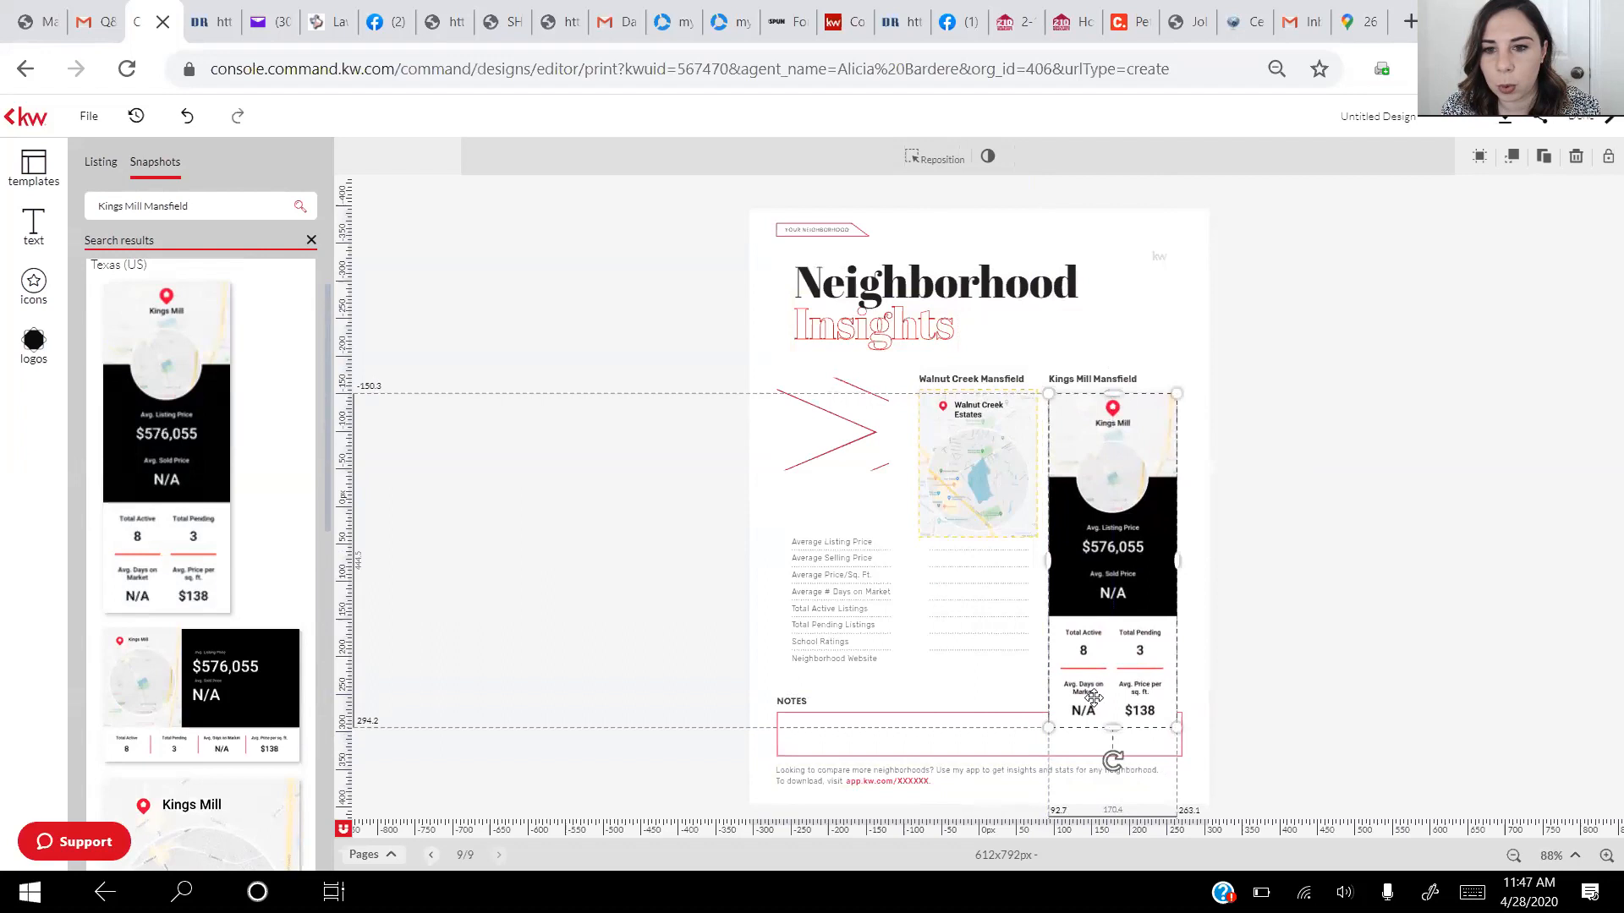
Resize the Kings Mill snapshot to about 156 by 406 px so its statistics end just above the notes box
drag(1113, 727, 1125, 677)
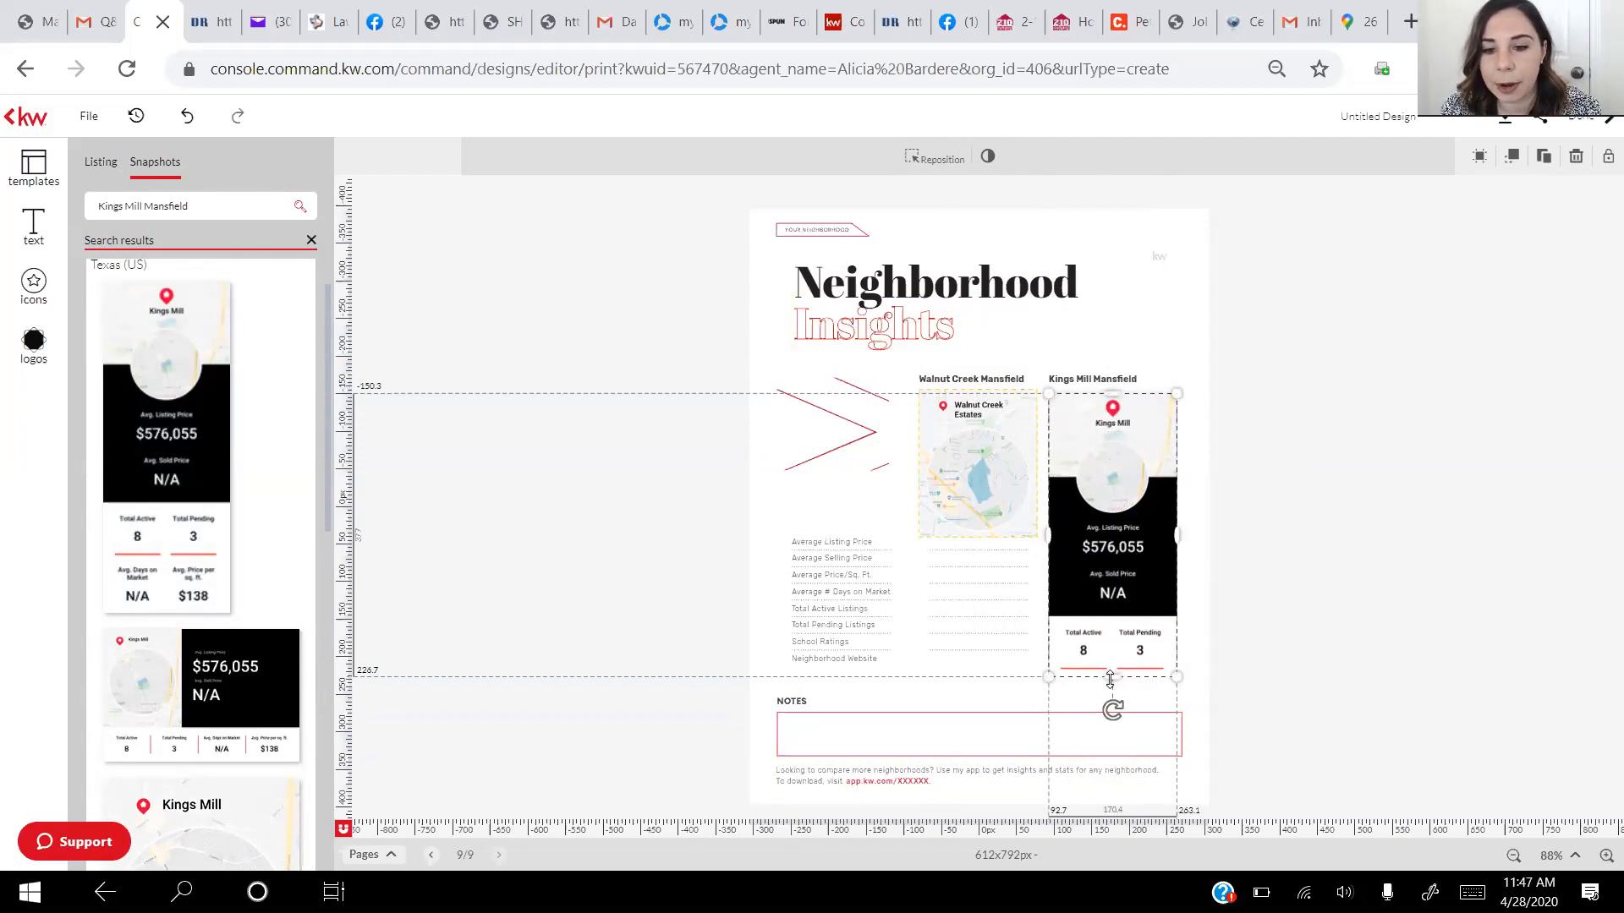
mouse_move(1109, 680)
mouse_down()
mouse_move(1106, 749)
mouse_move(1111, 710)
mouse_up()
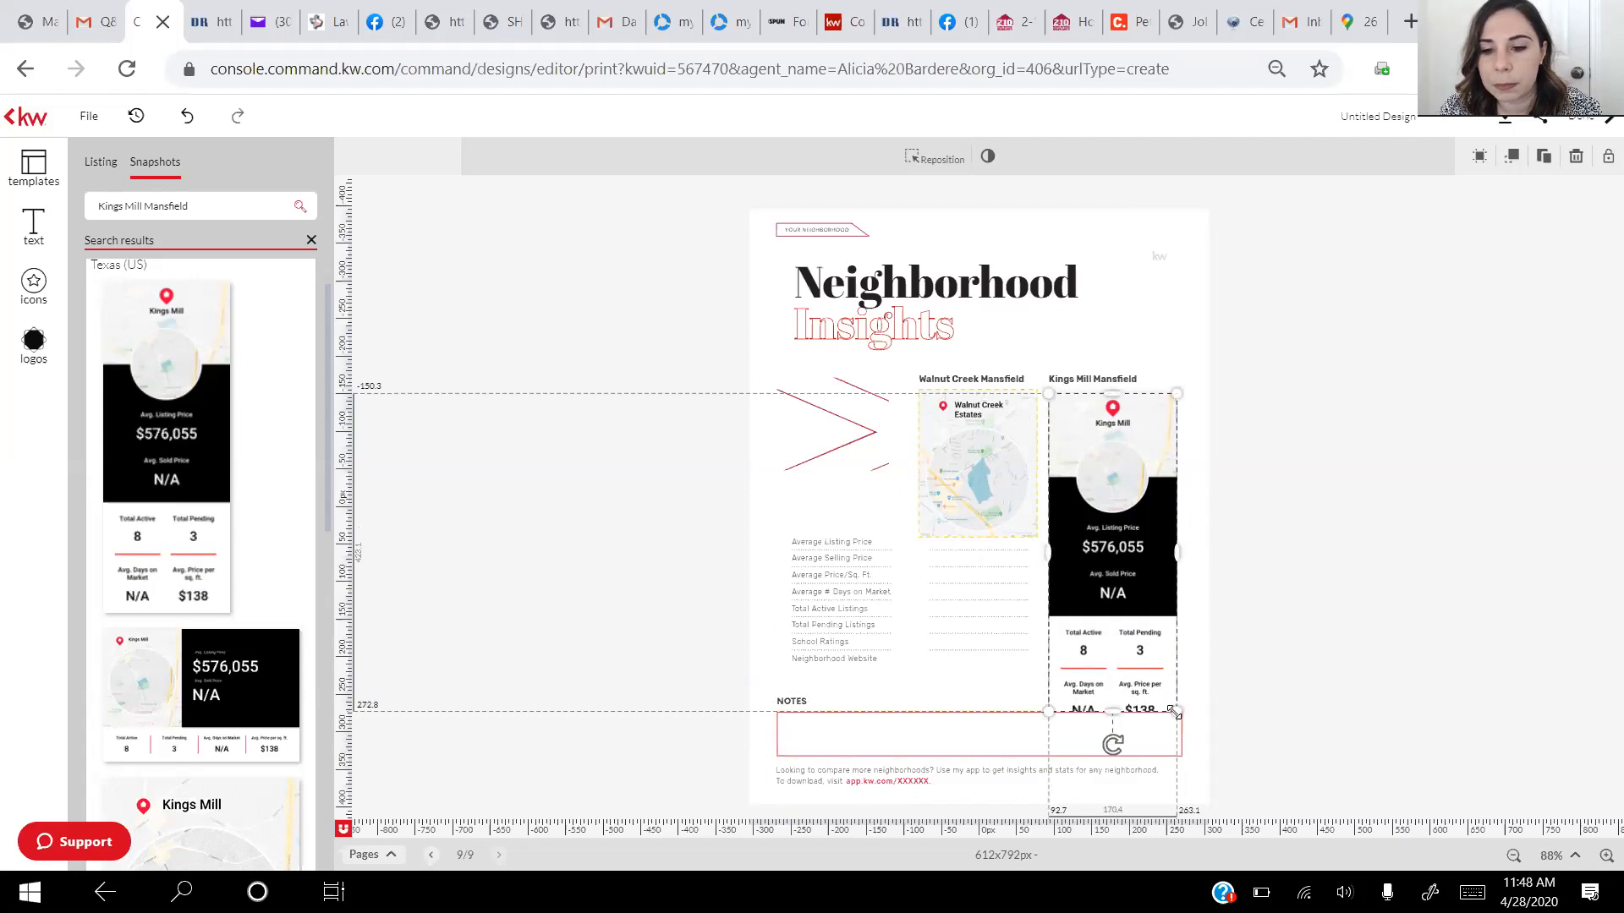
drag(1176, 713, 1159, 668)
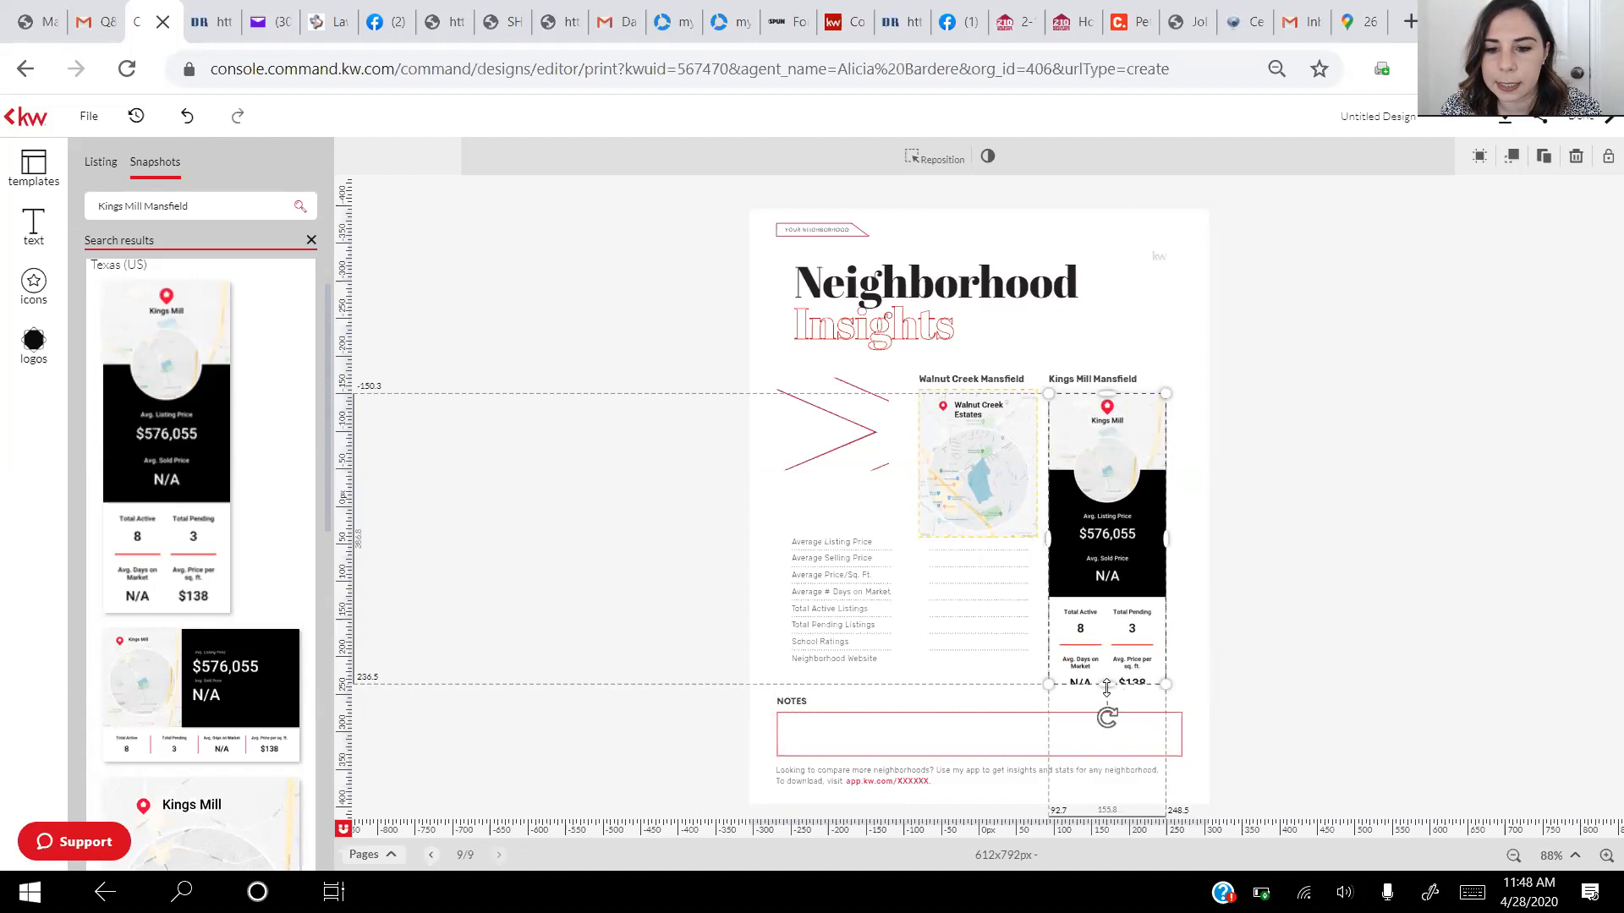
drag(1107, 687, 1105, 702)
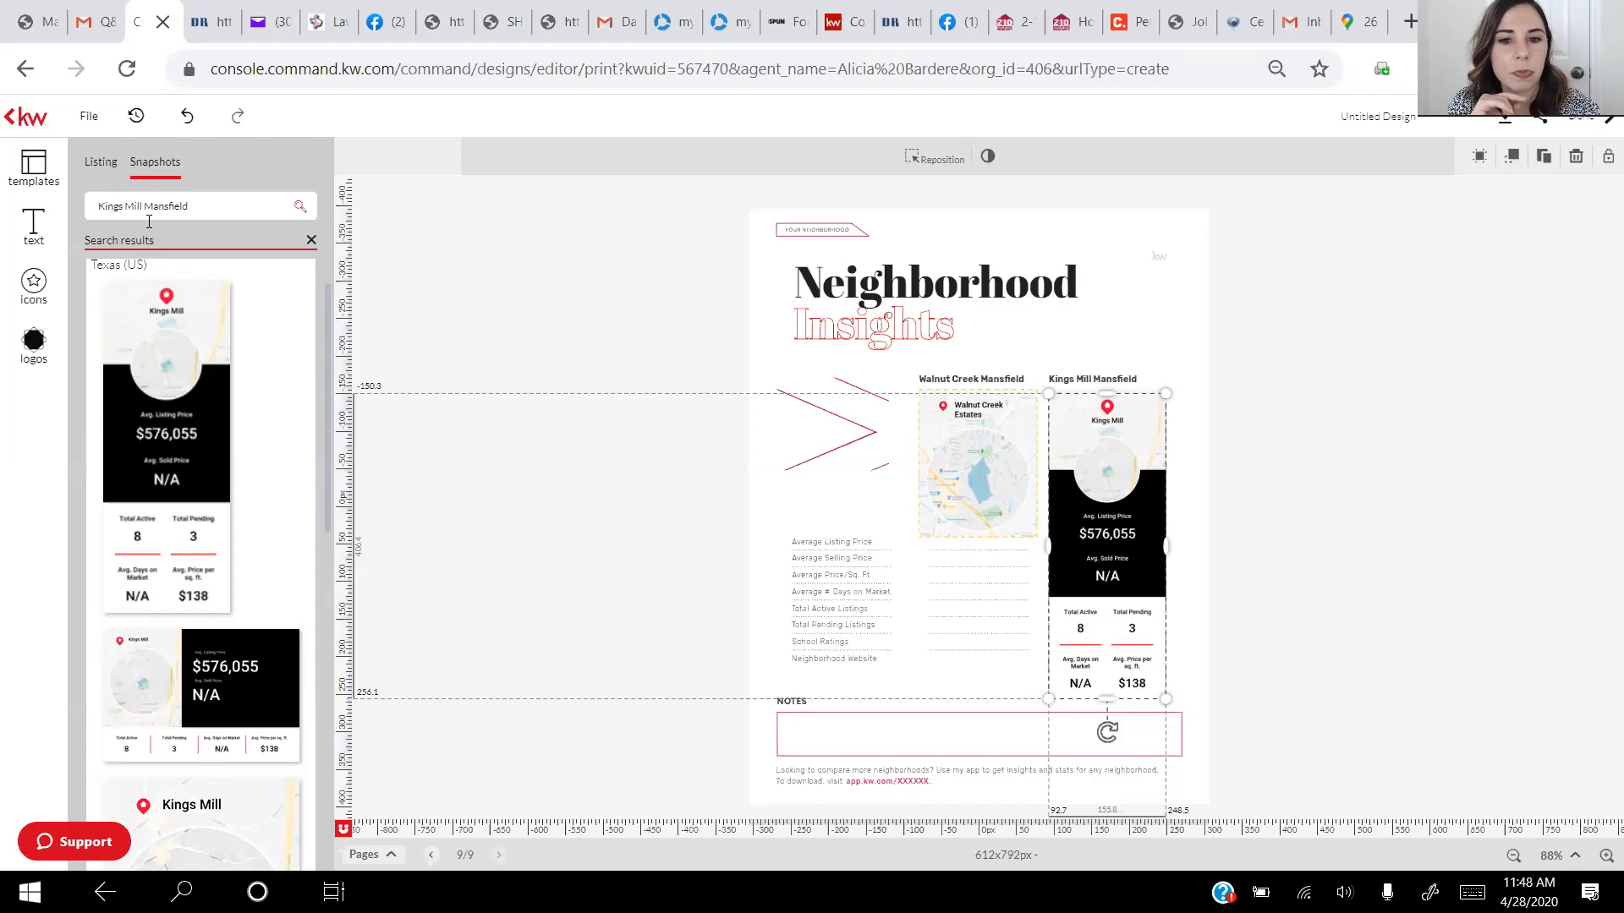
Add the two How Buying a Home Works template pages, steps 1–4 and steps 5–8, as new pages
click(34, 169)
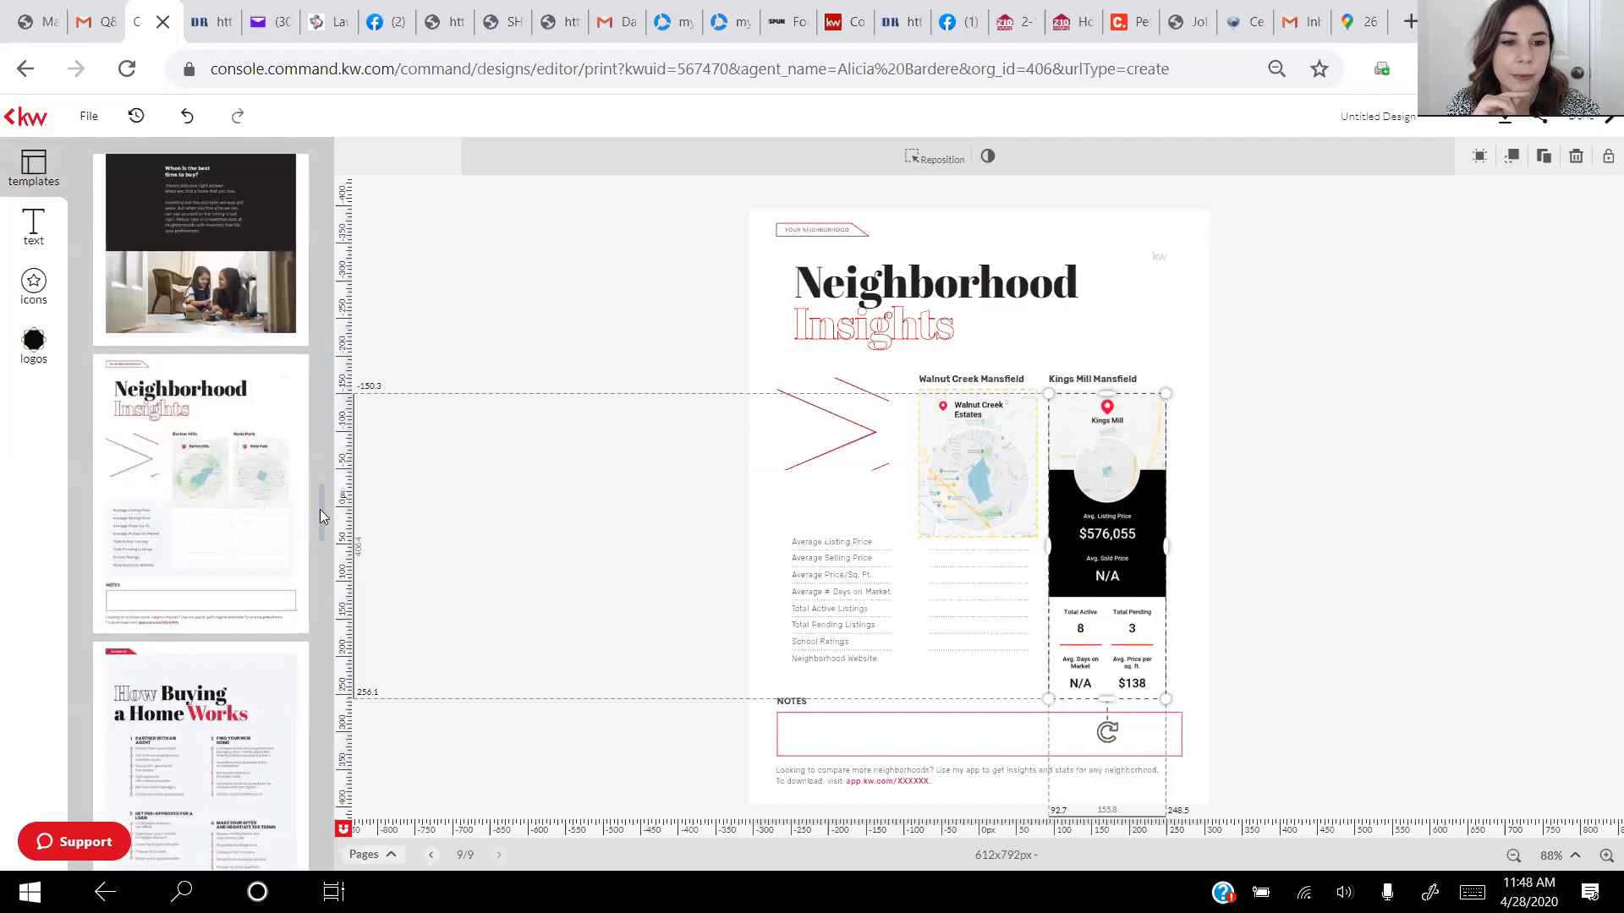
scroll(320, 509, down, 3)
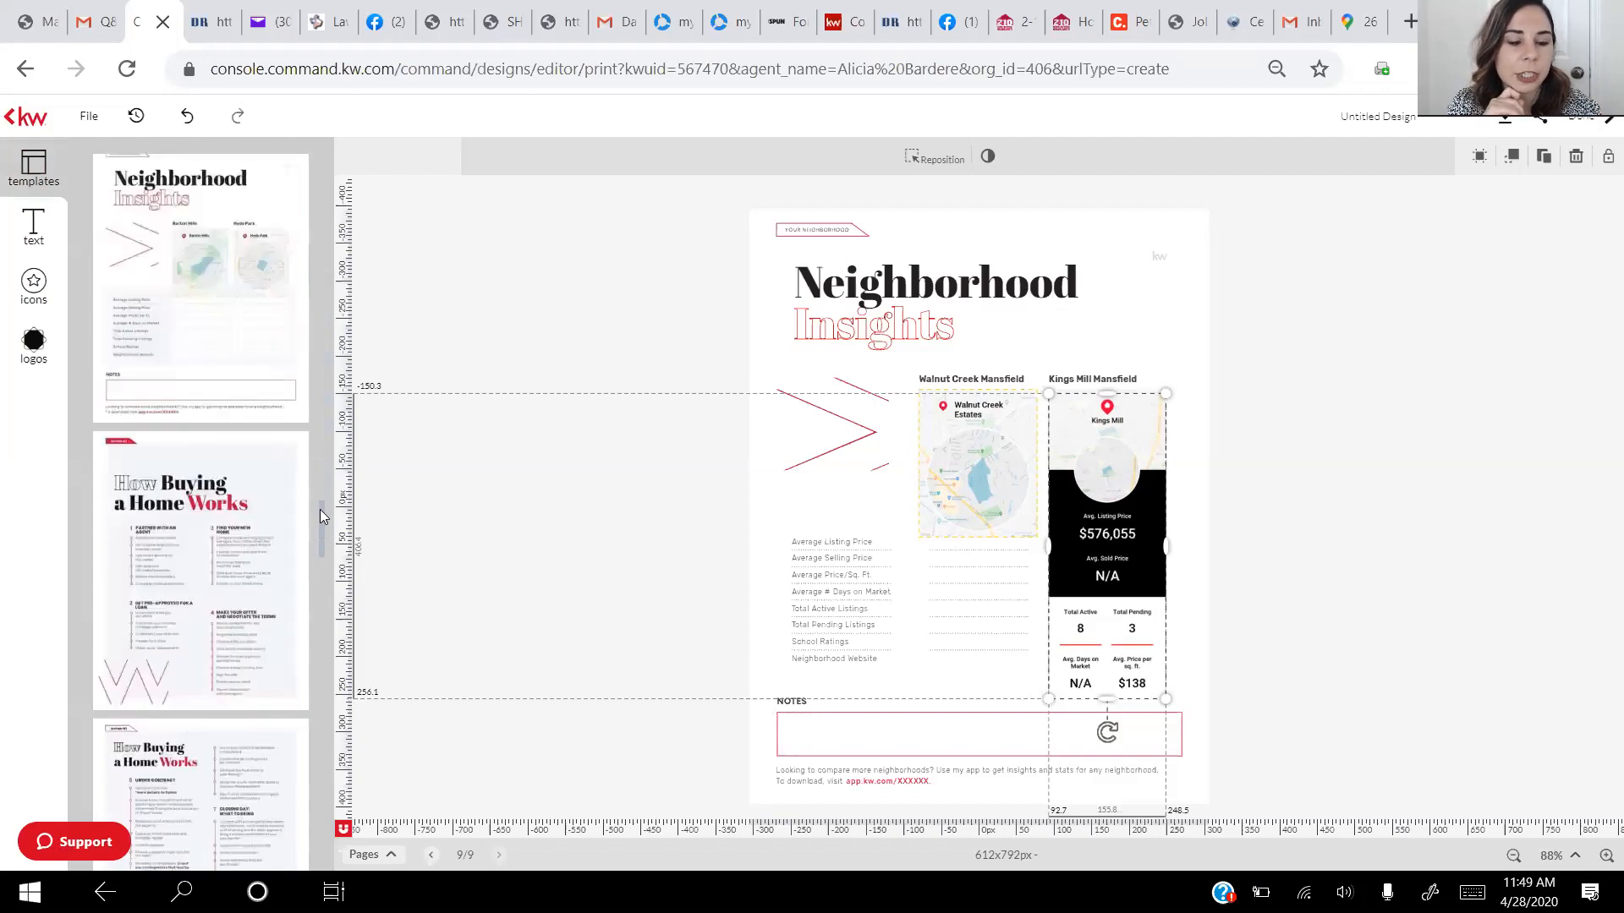
scroll(322, 518, down, 1)
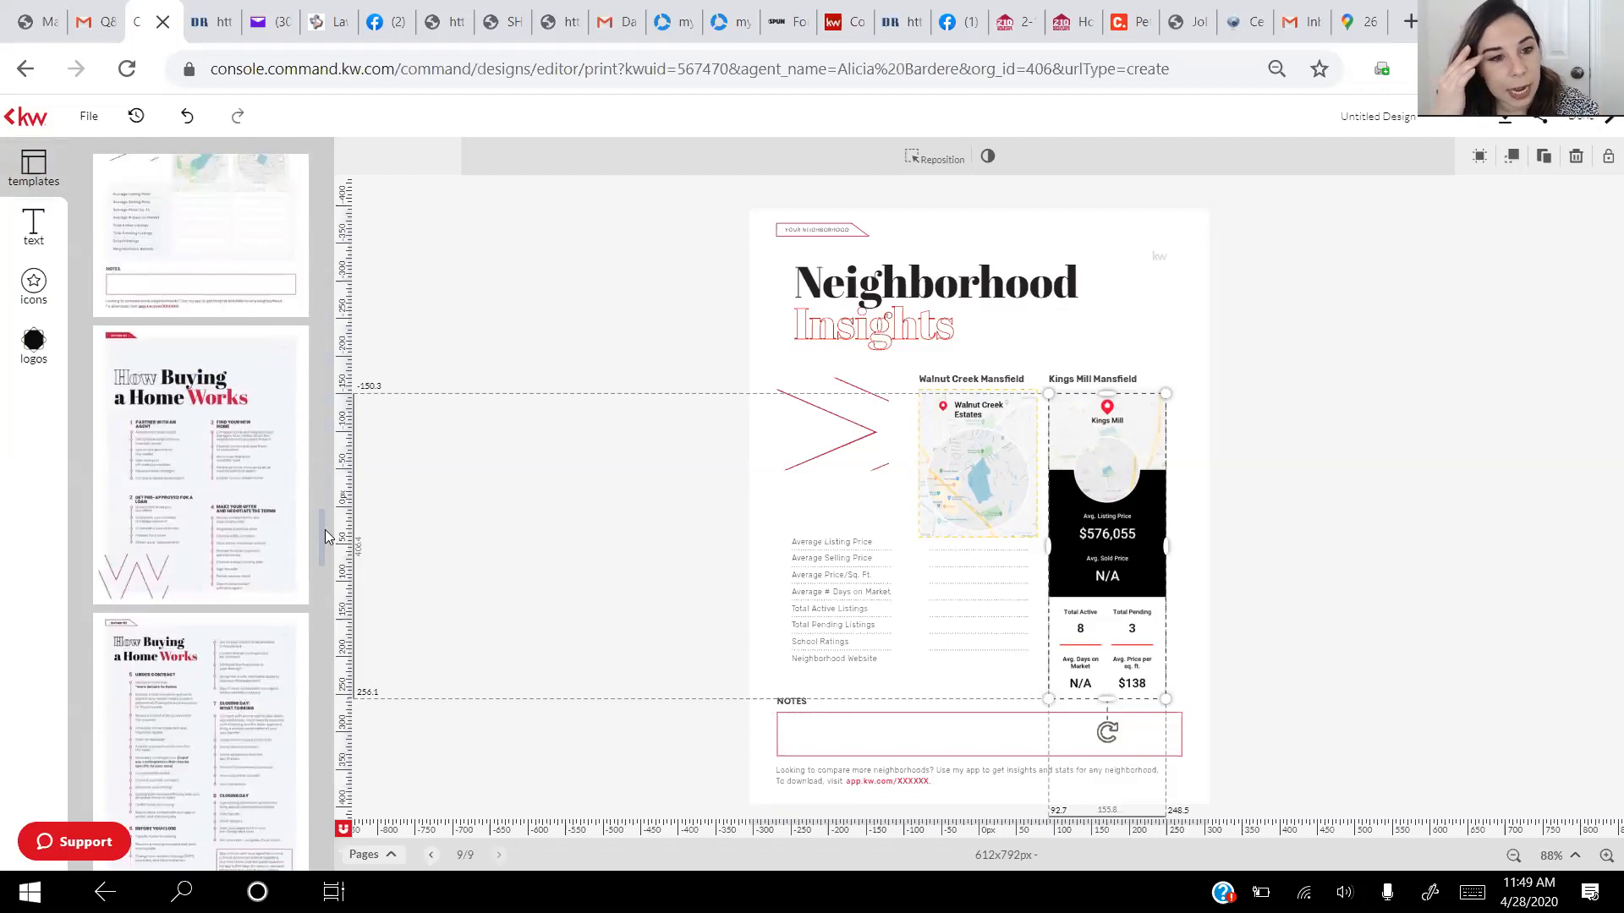
scroll(327, 545, down, 2)
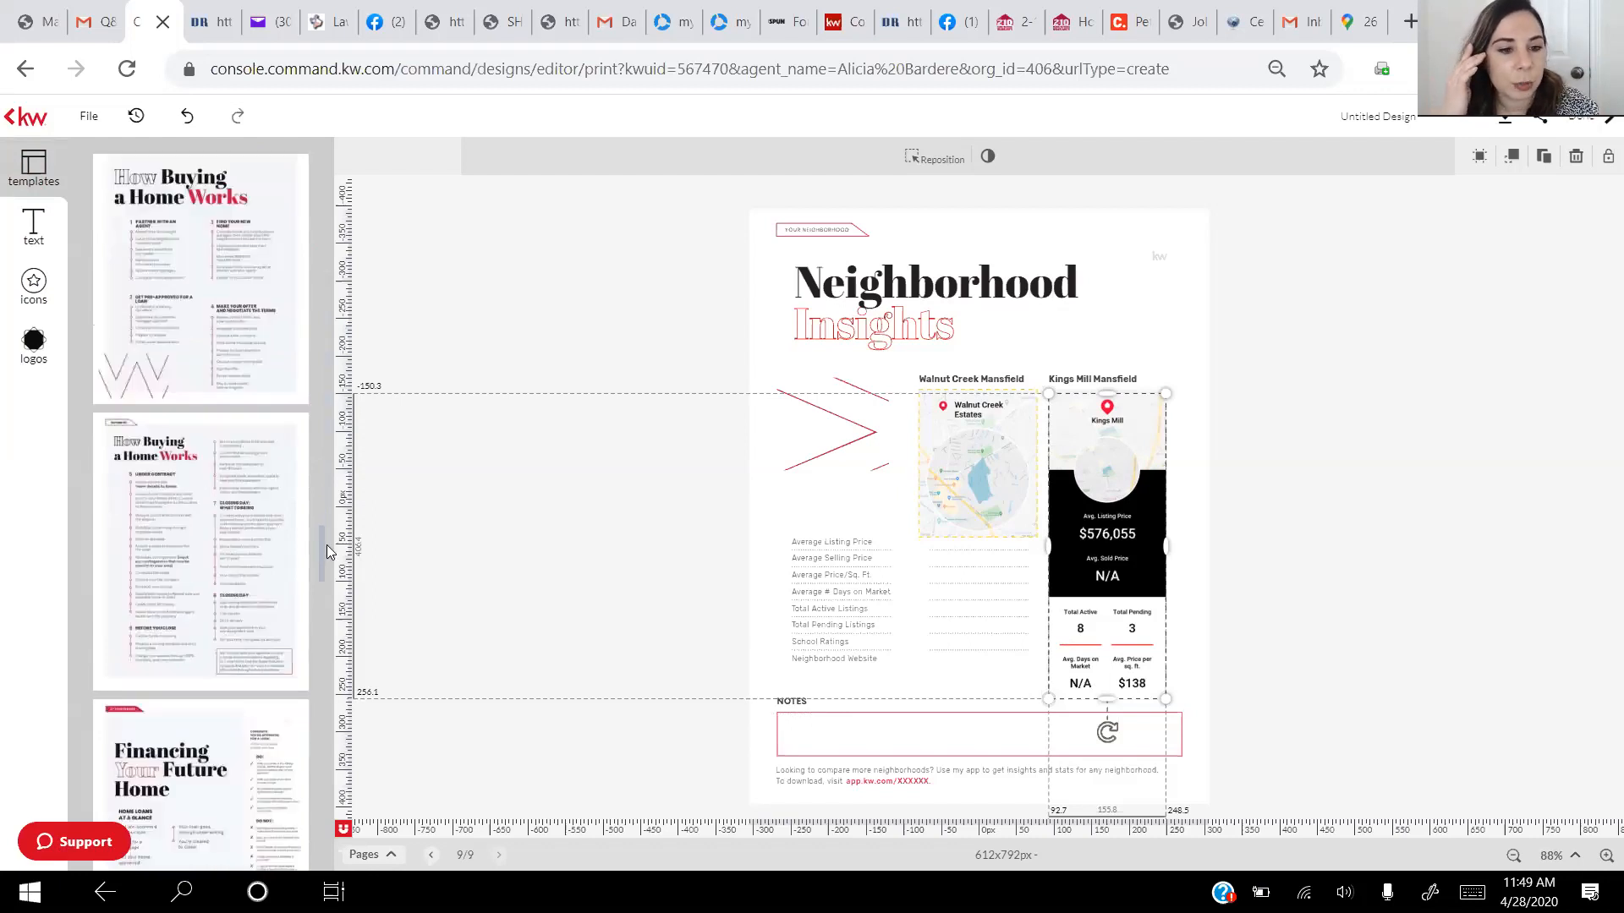
scroll(328, 550, down, 2)
scroll(324, 533, up, 1)
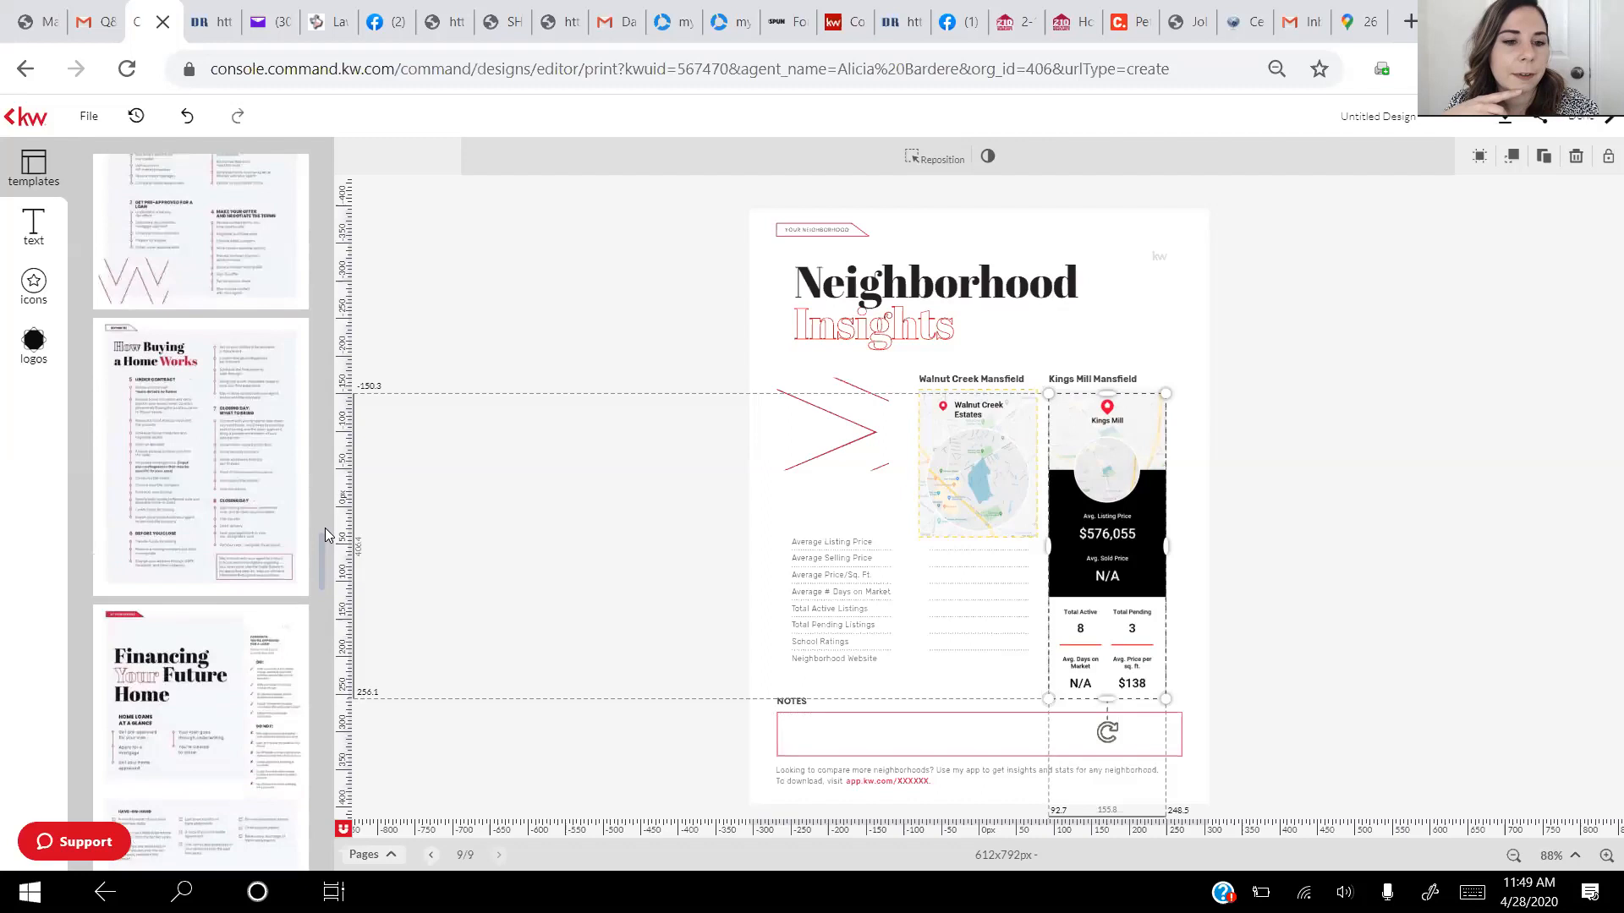
scroll(324, 528, up, 2)
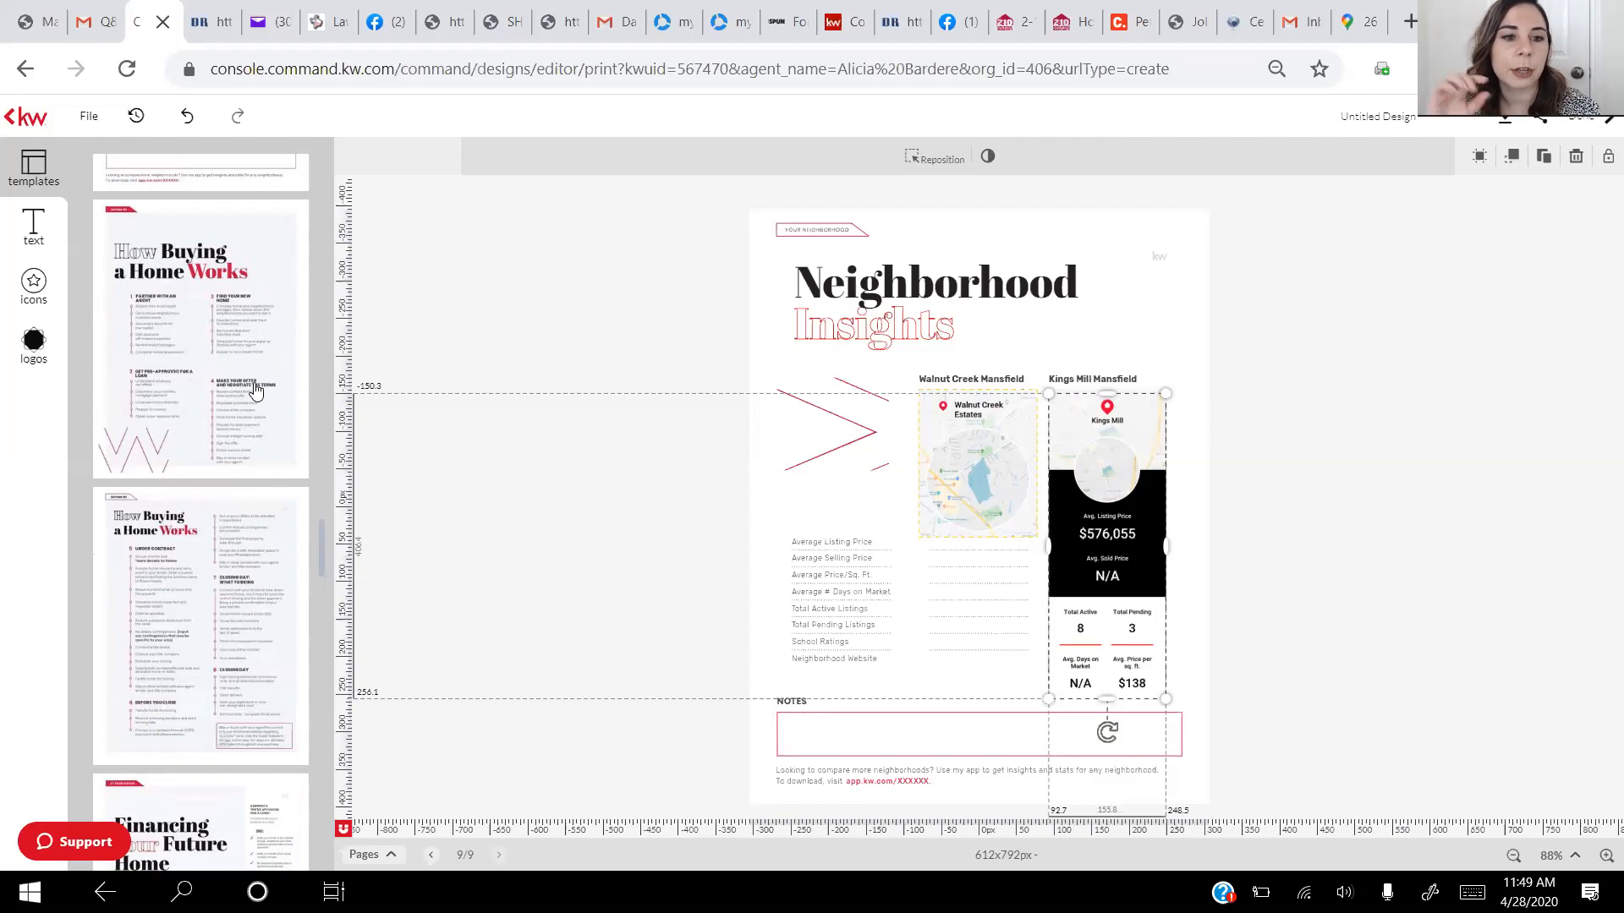
mouse_move(256, 391)
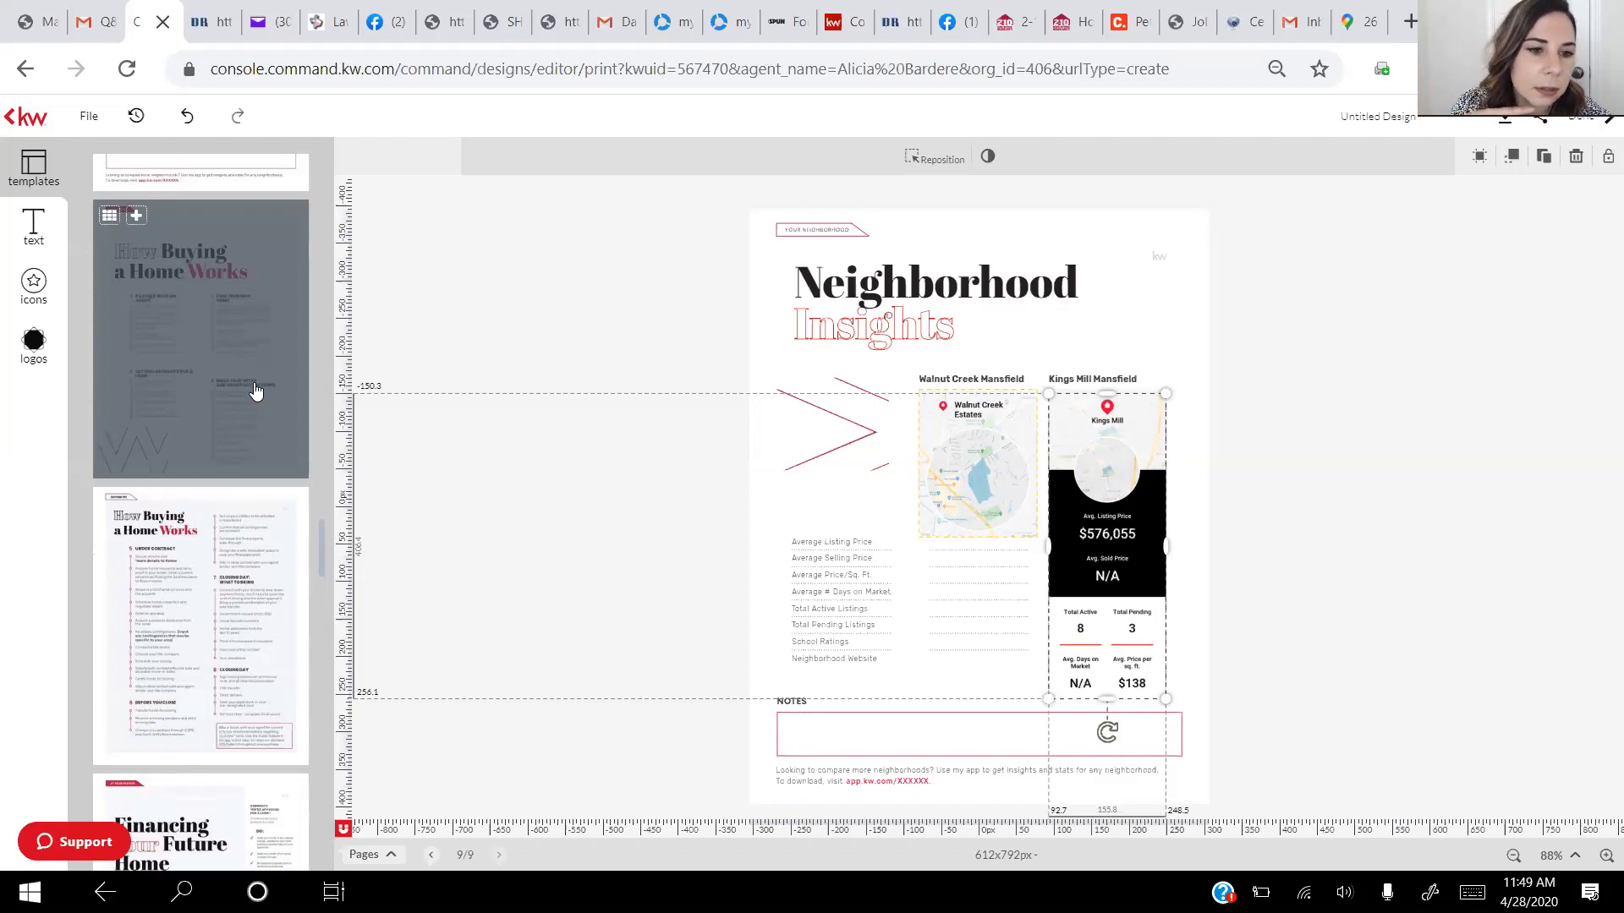
click(136, 218)
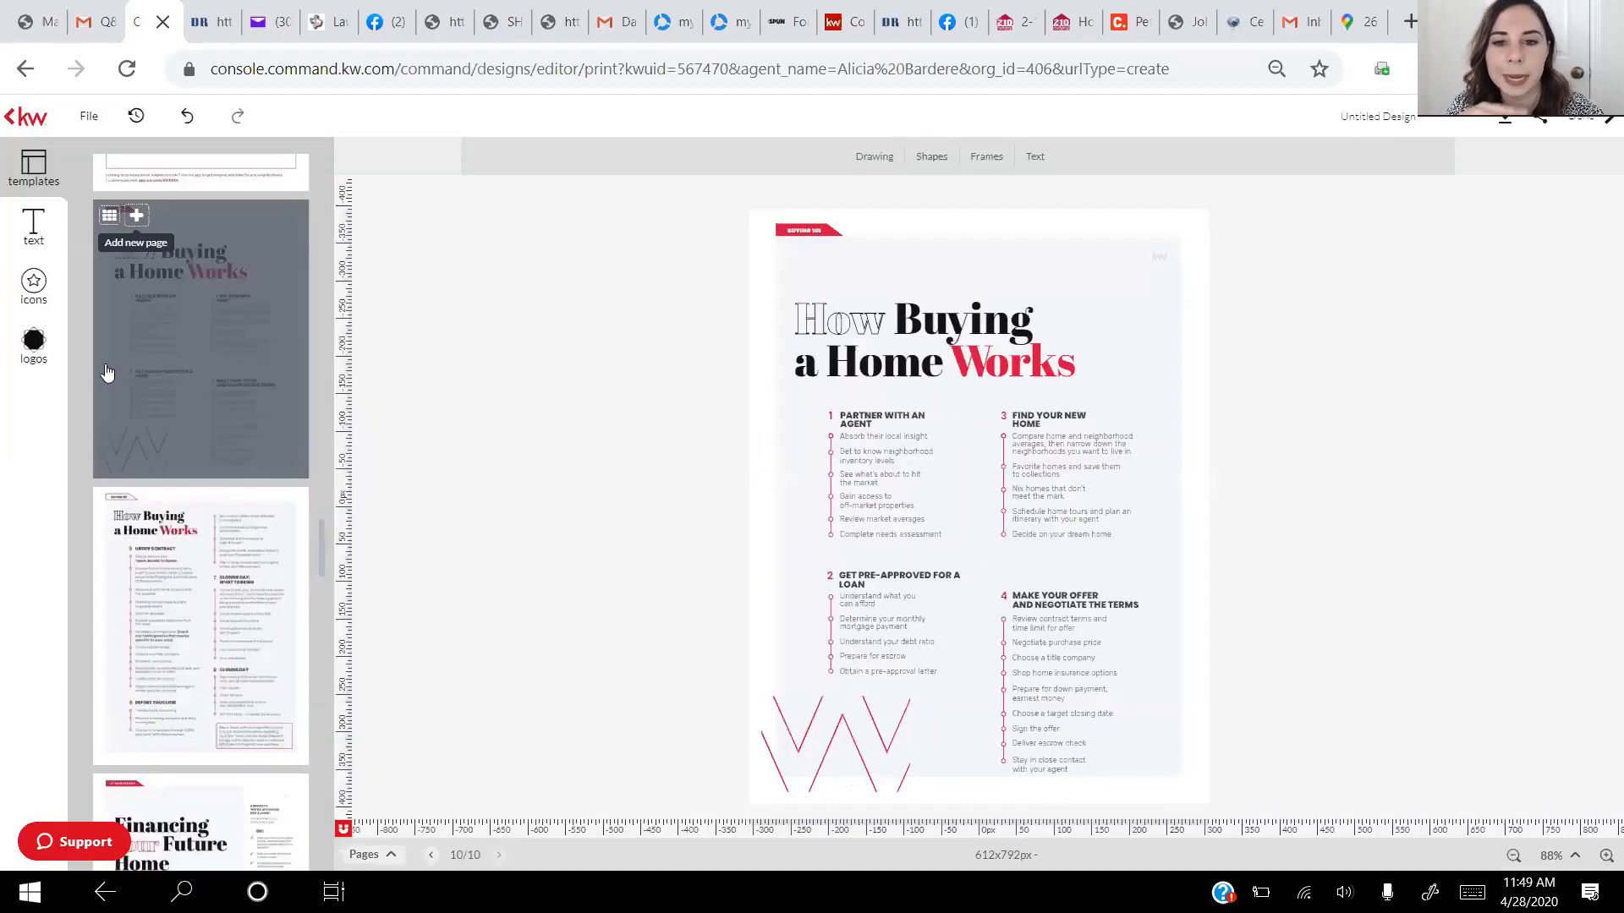
mouse_move(136, 512)
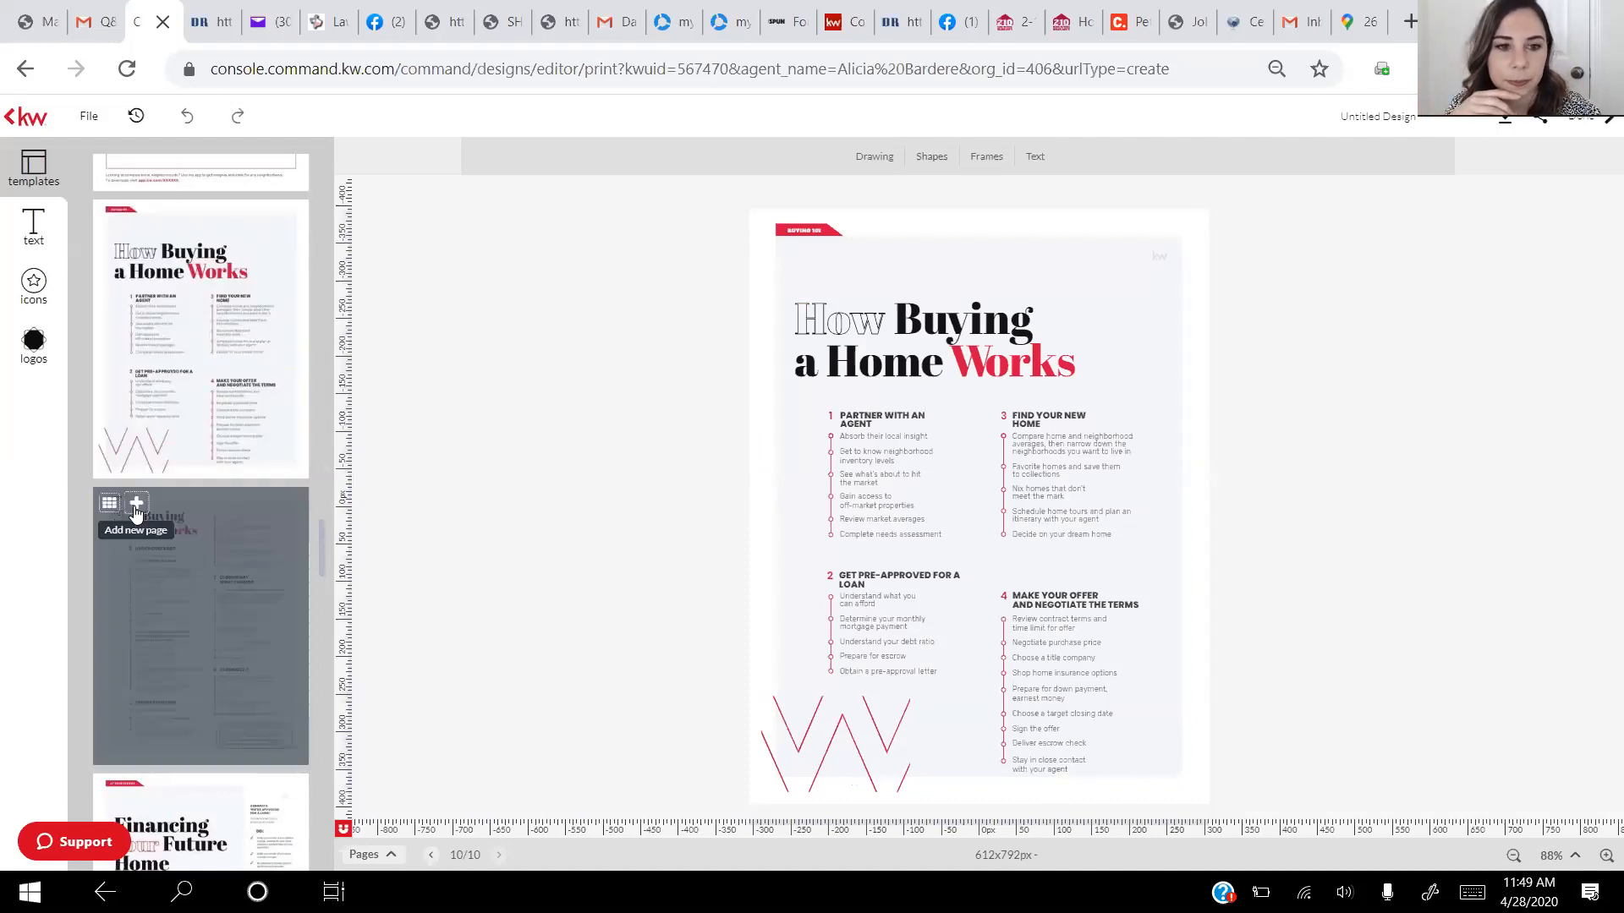
click(136, 504)
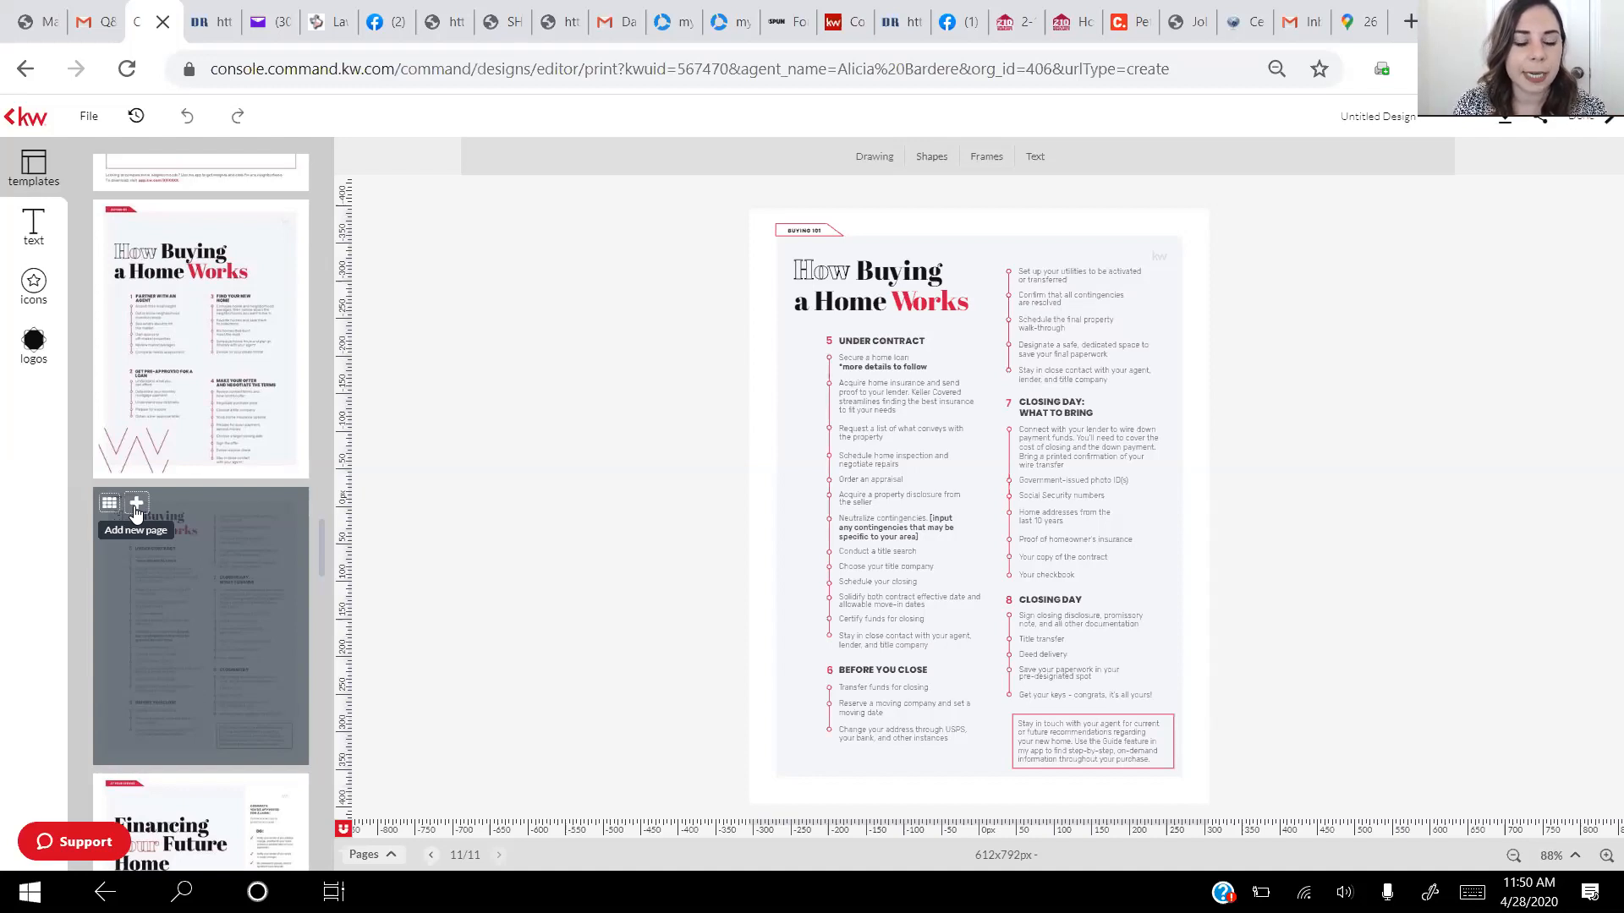
Add the My Competitive Advantage template page as a new page
drag(320, 560, 318, 602)
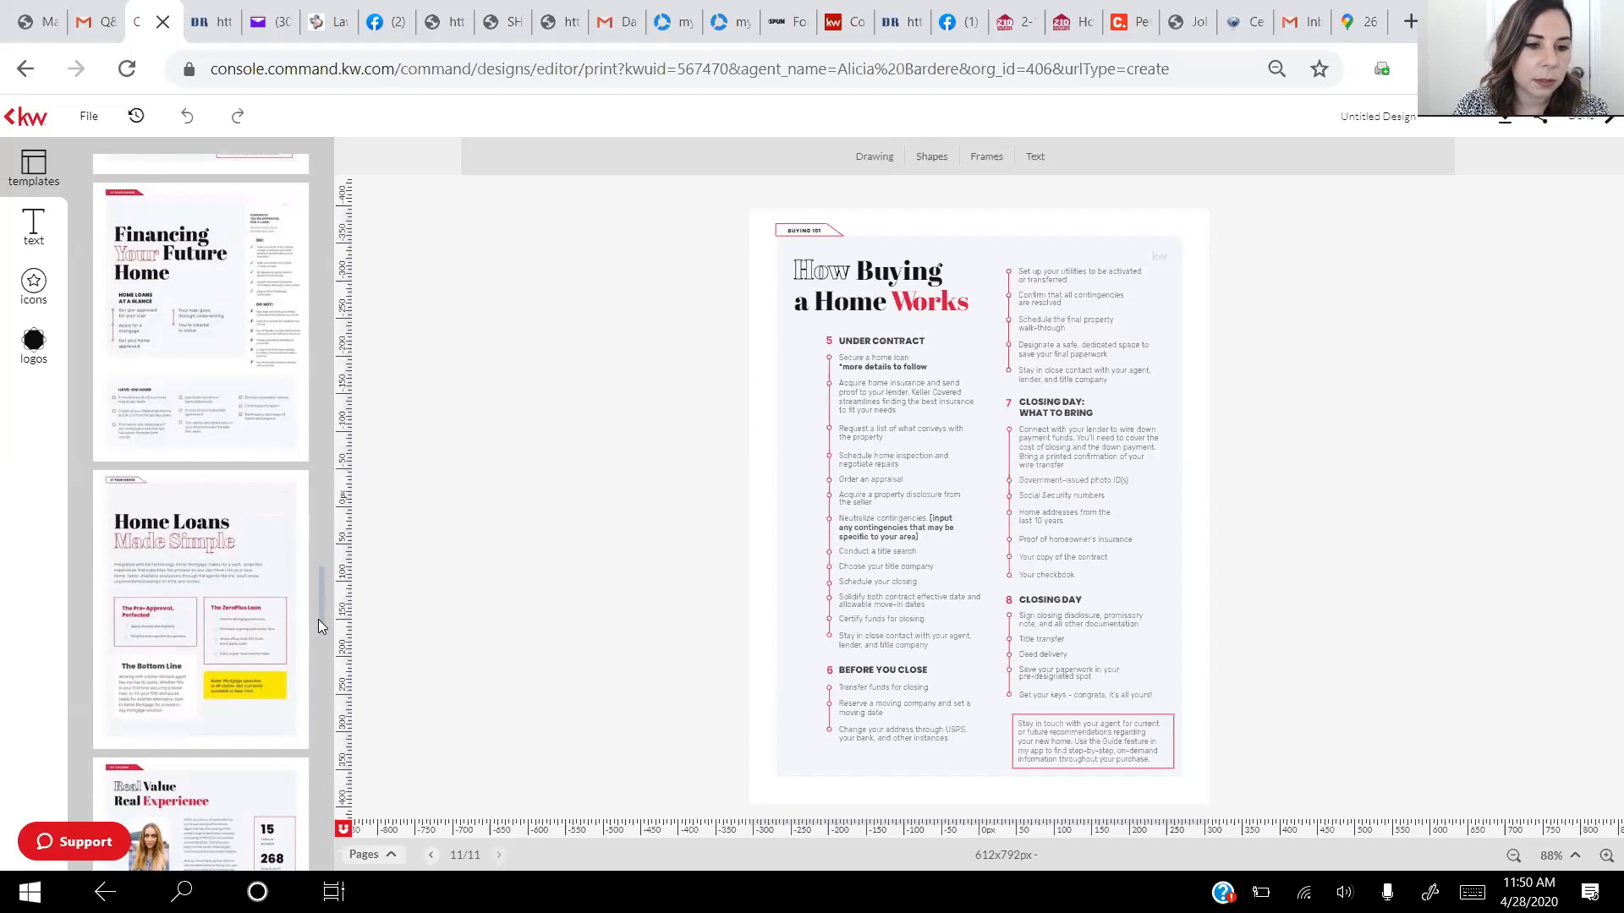
drag(321, 607, 321, 662)
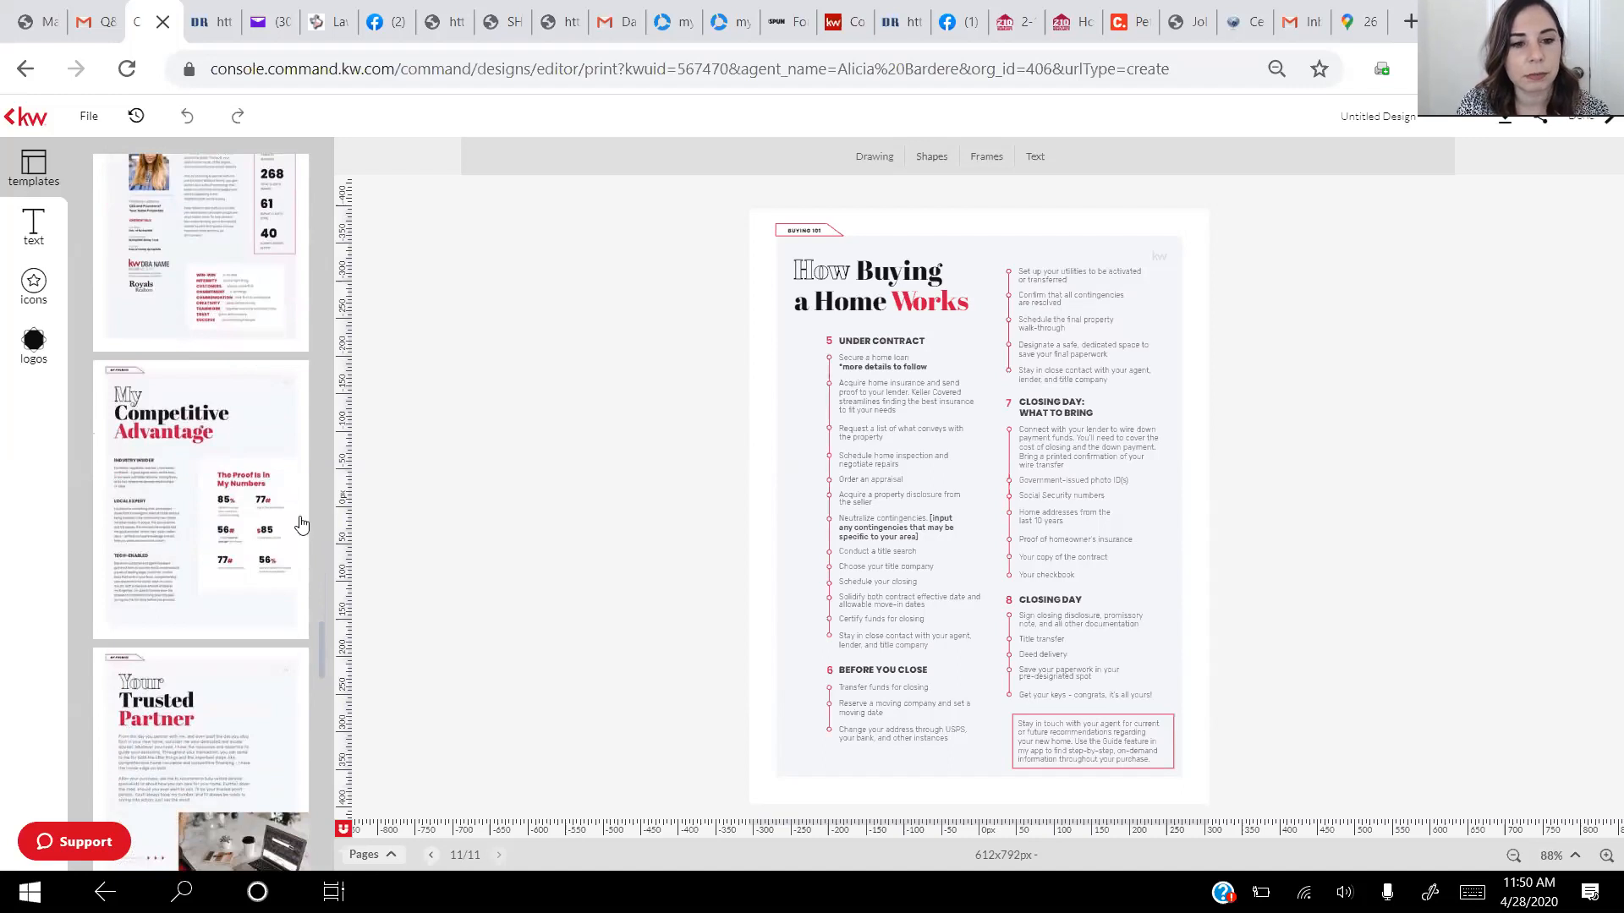
mouse_move(155, 383)
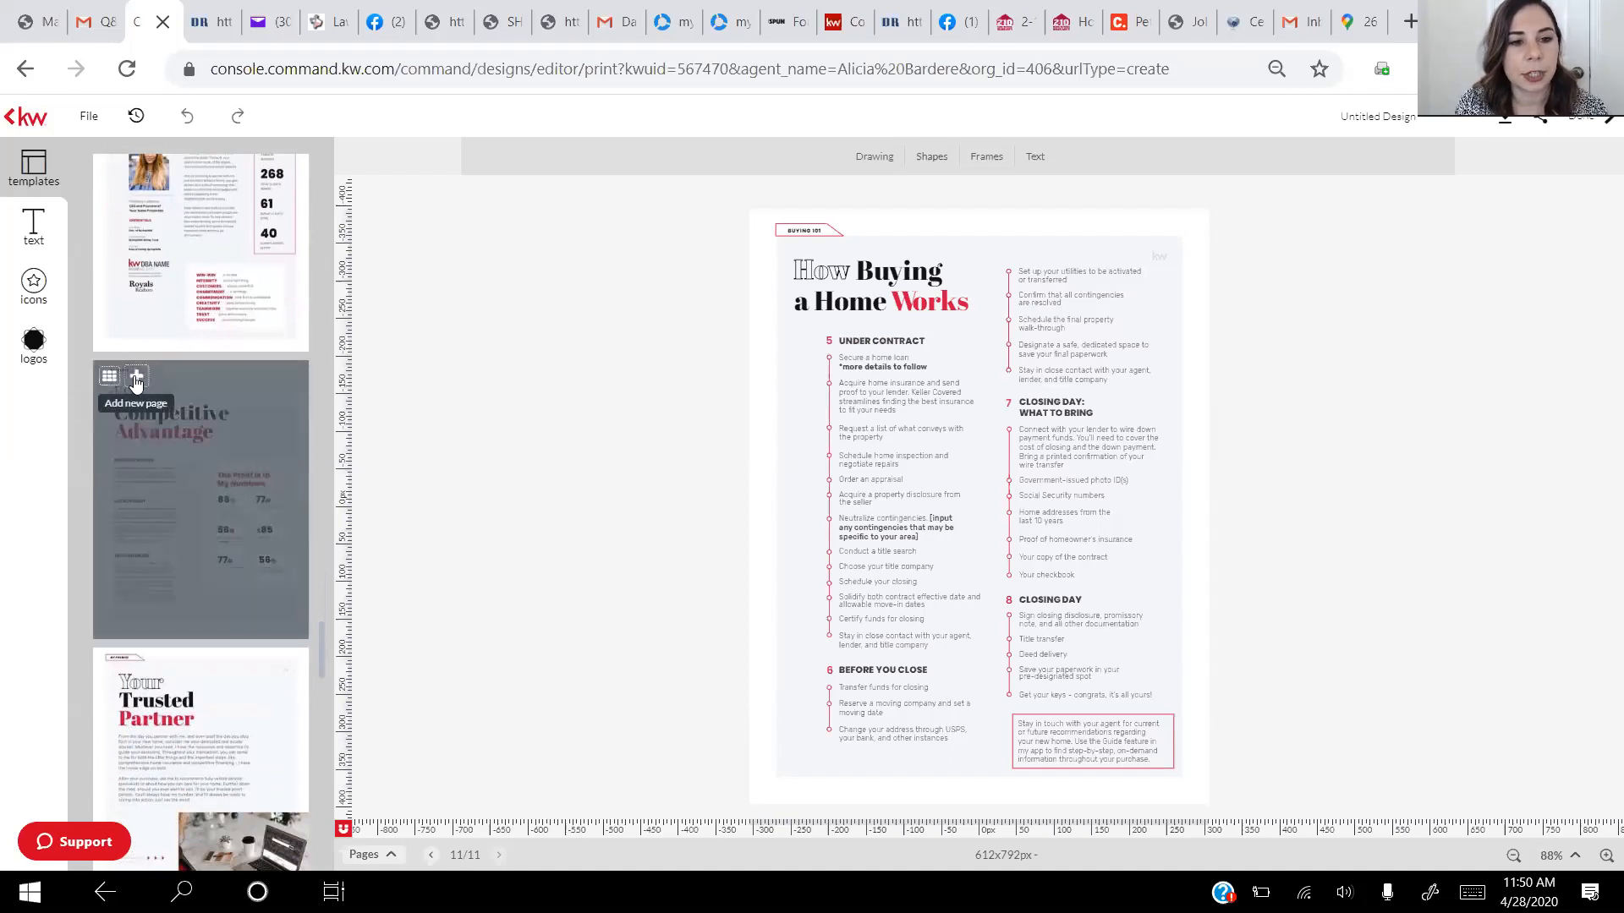
click(136, 379)
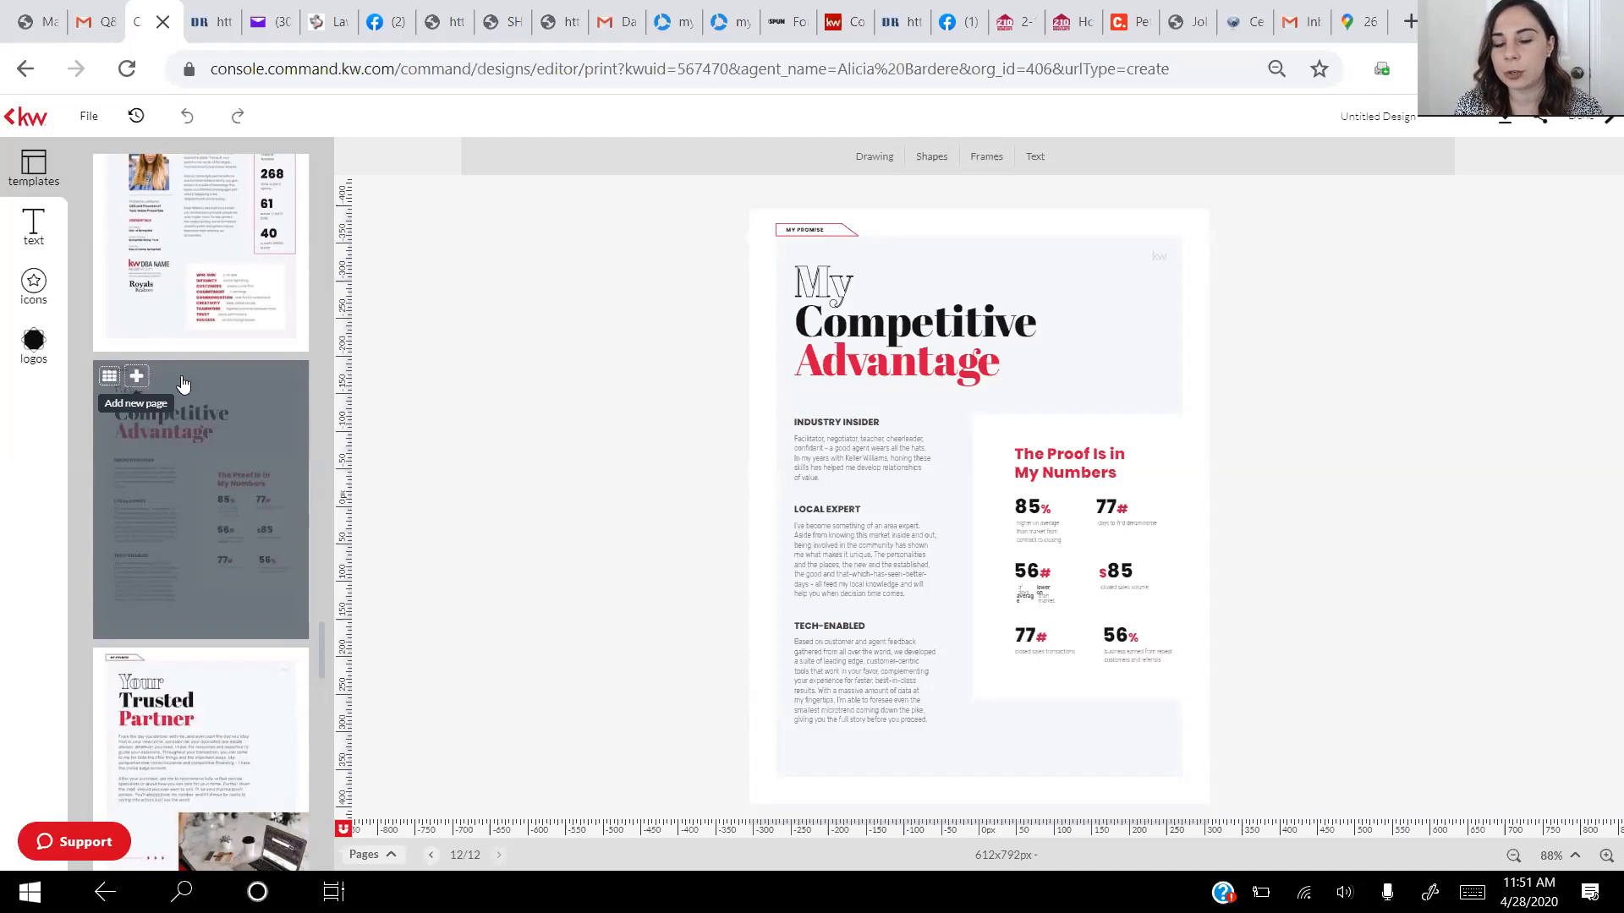
Set the first percentage under The Proof Is in My Numbers to 89
click(1028, 507)
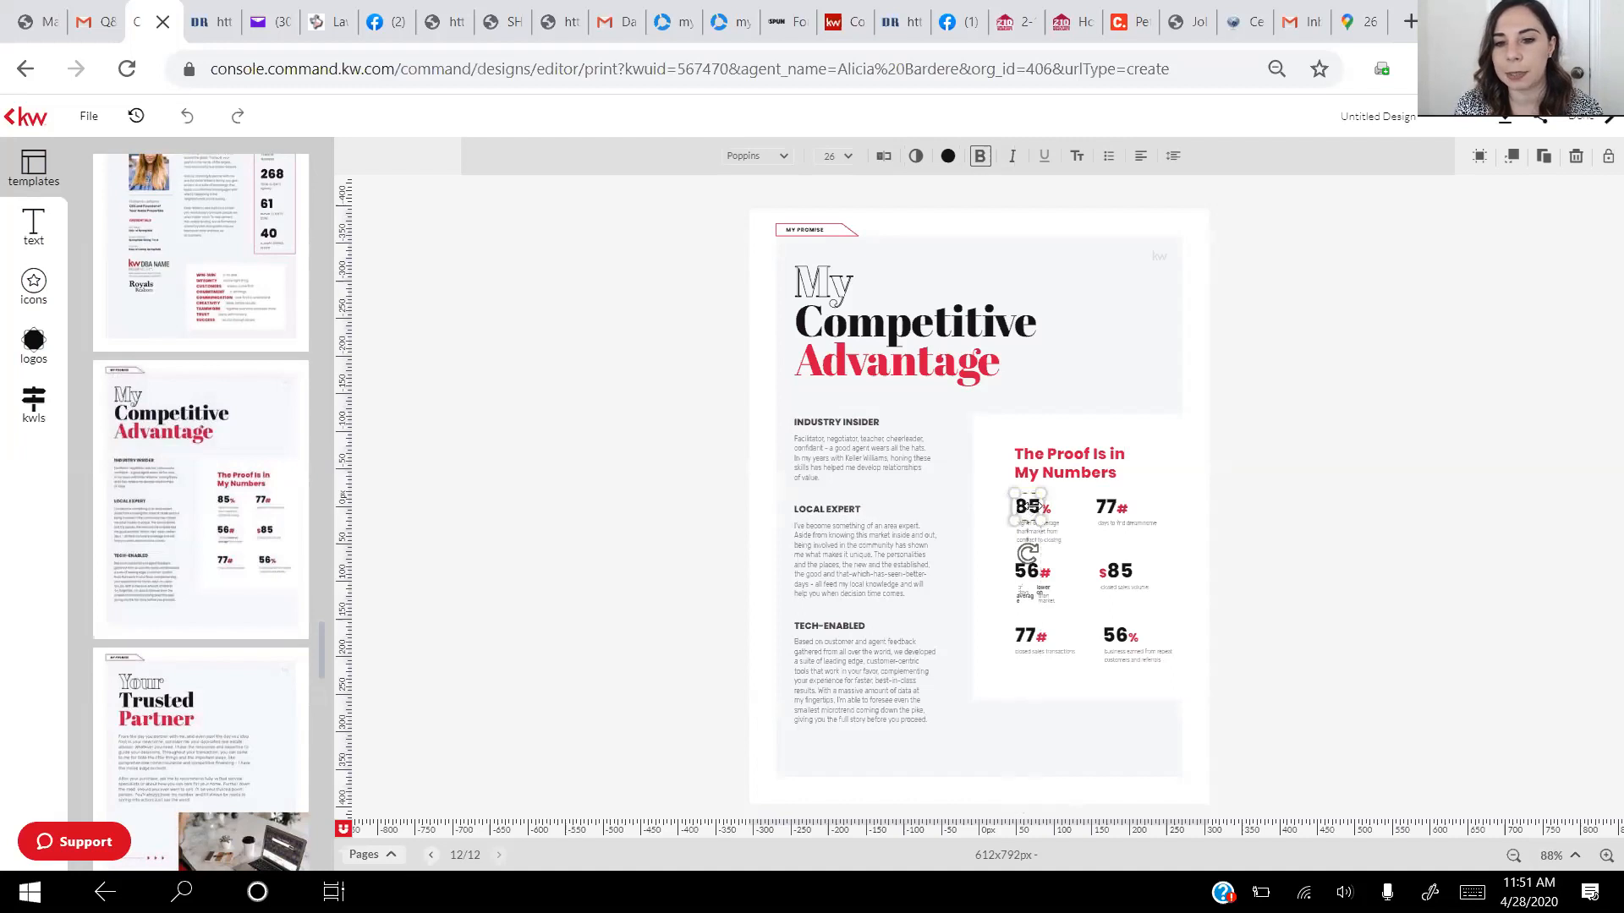
double_click(1033, 506)
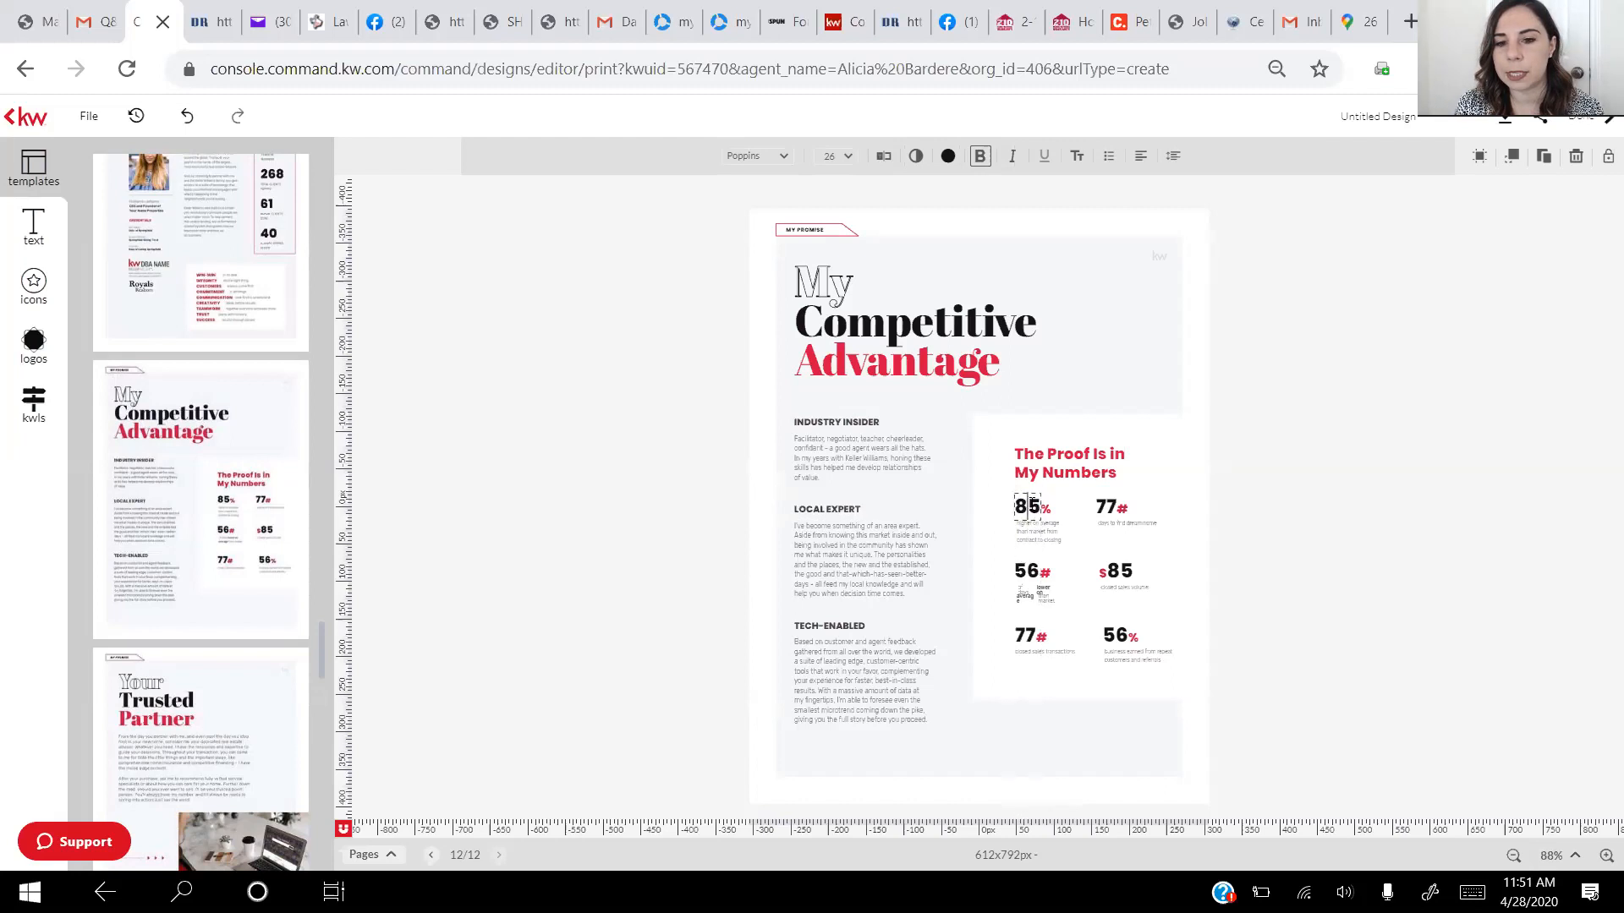
key(ctrl+a)
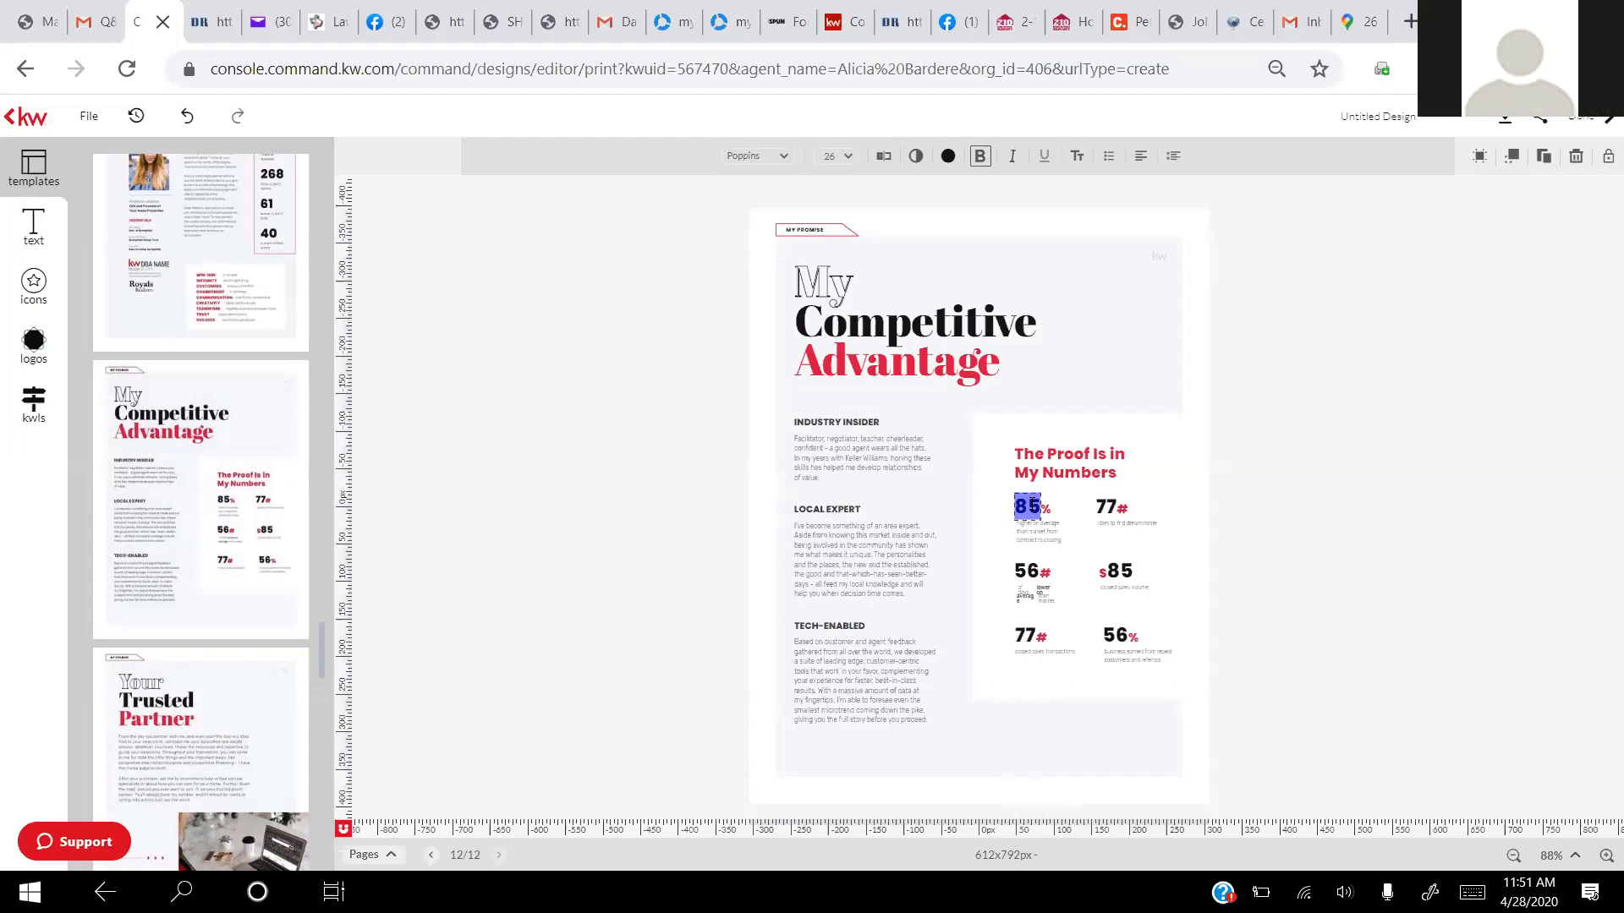
text(89)
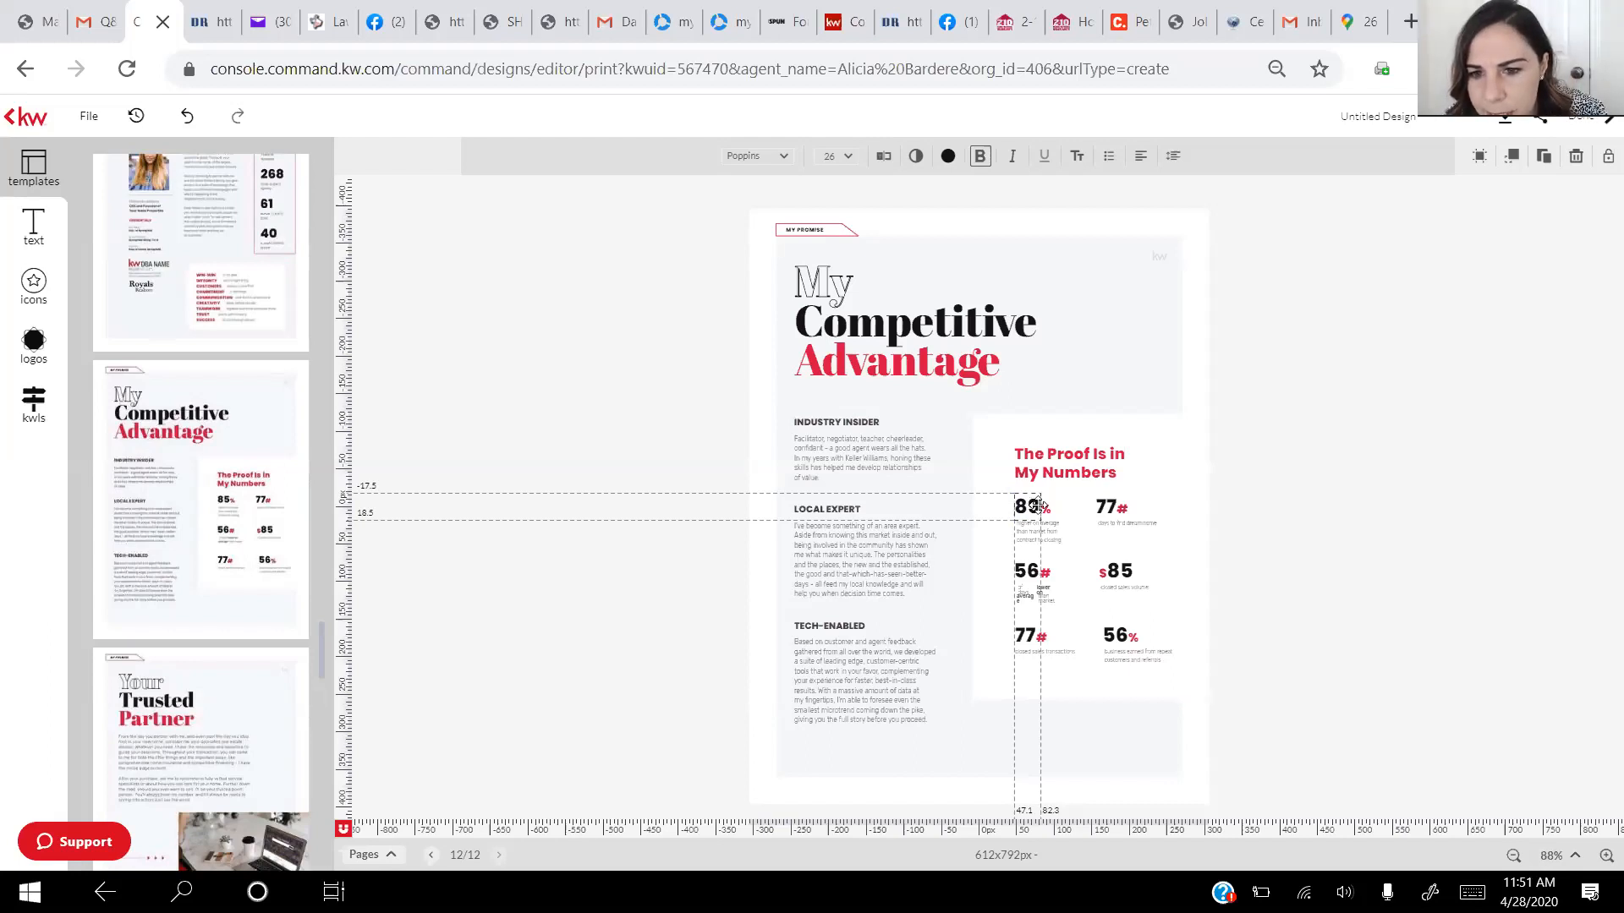
Set the number for days to find dream home to 15
click(1108, 508)
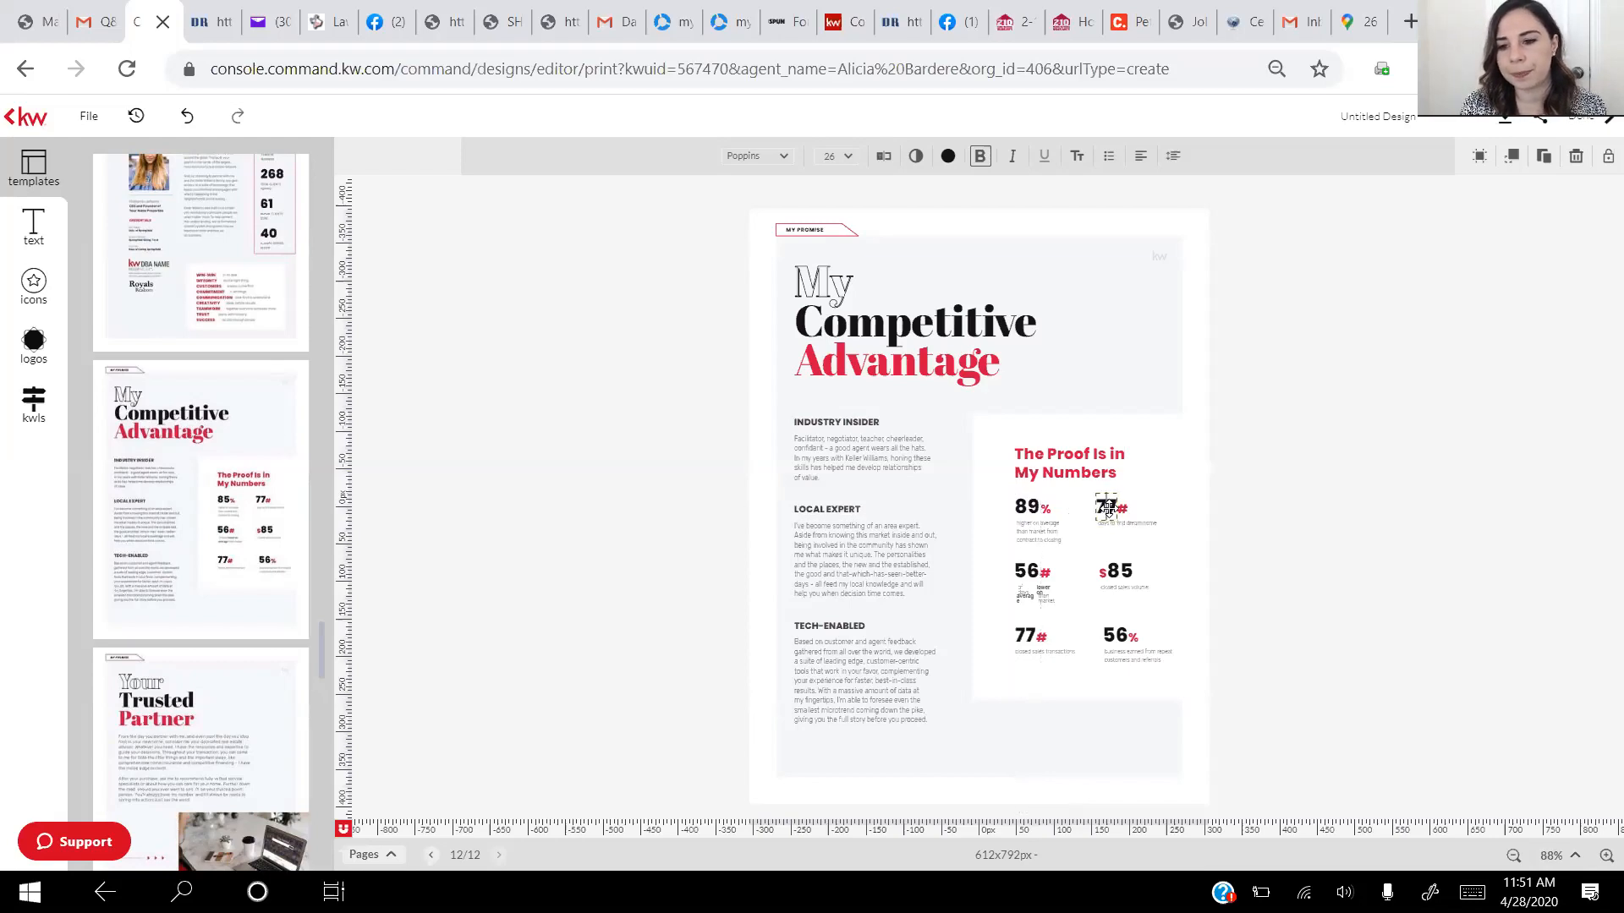
click(1605, 856)
click(1606, 857)
click(1605, 857)
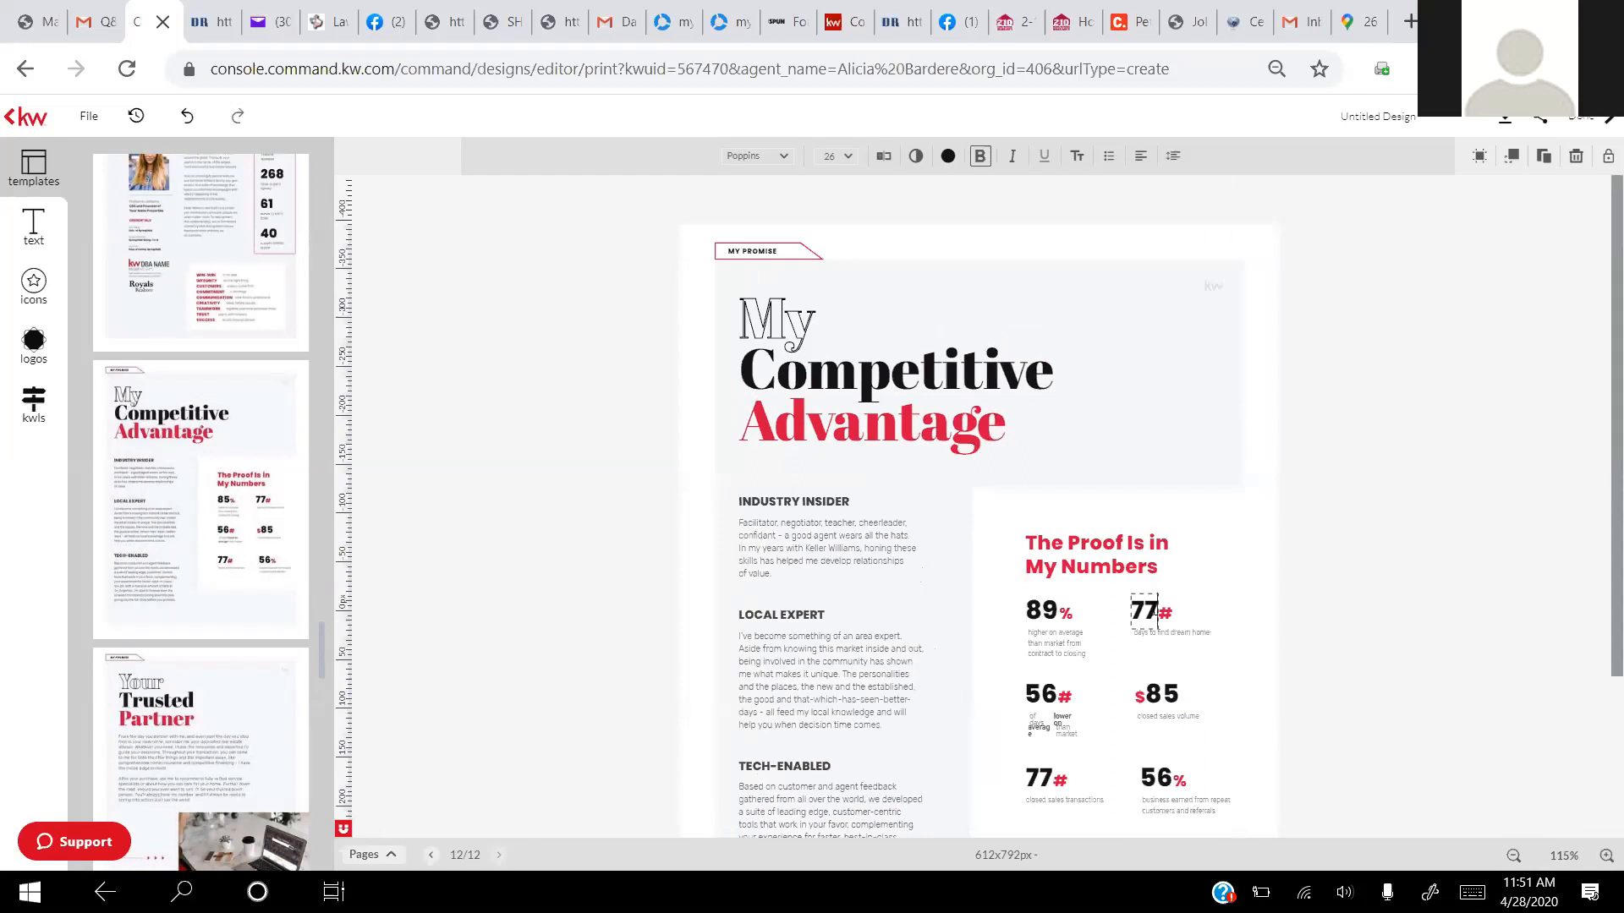
double_click(1156, 614)
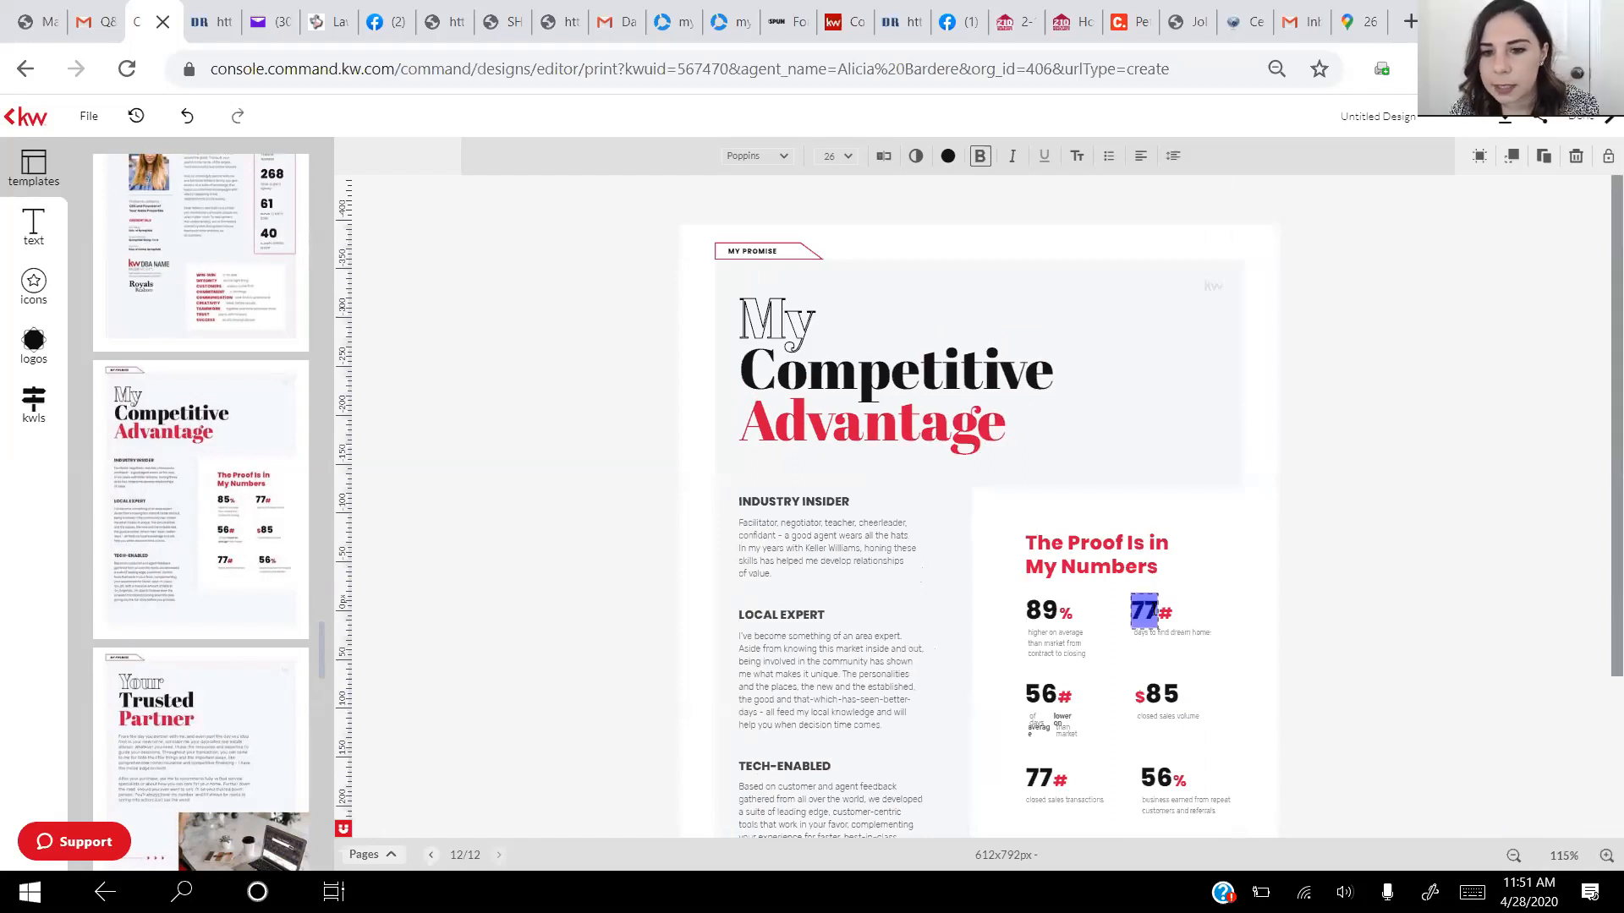
click(1606, 857)
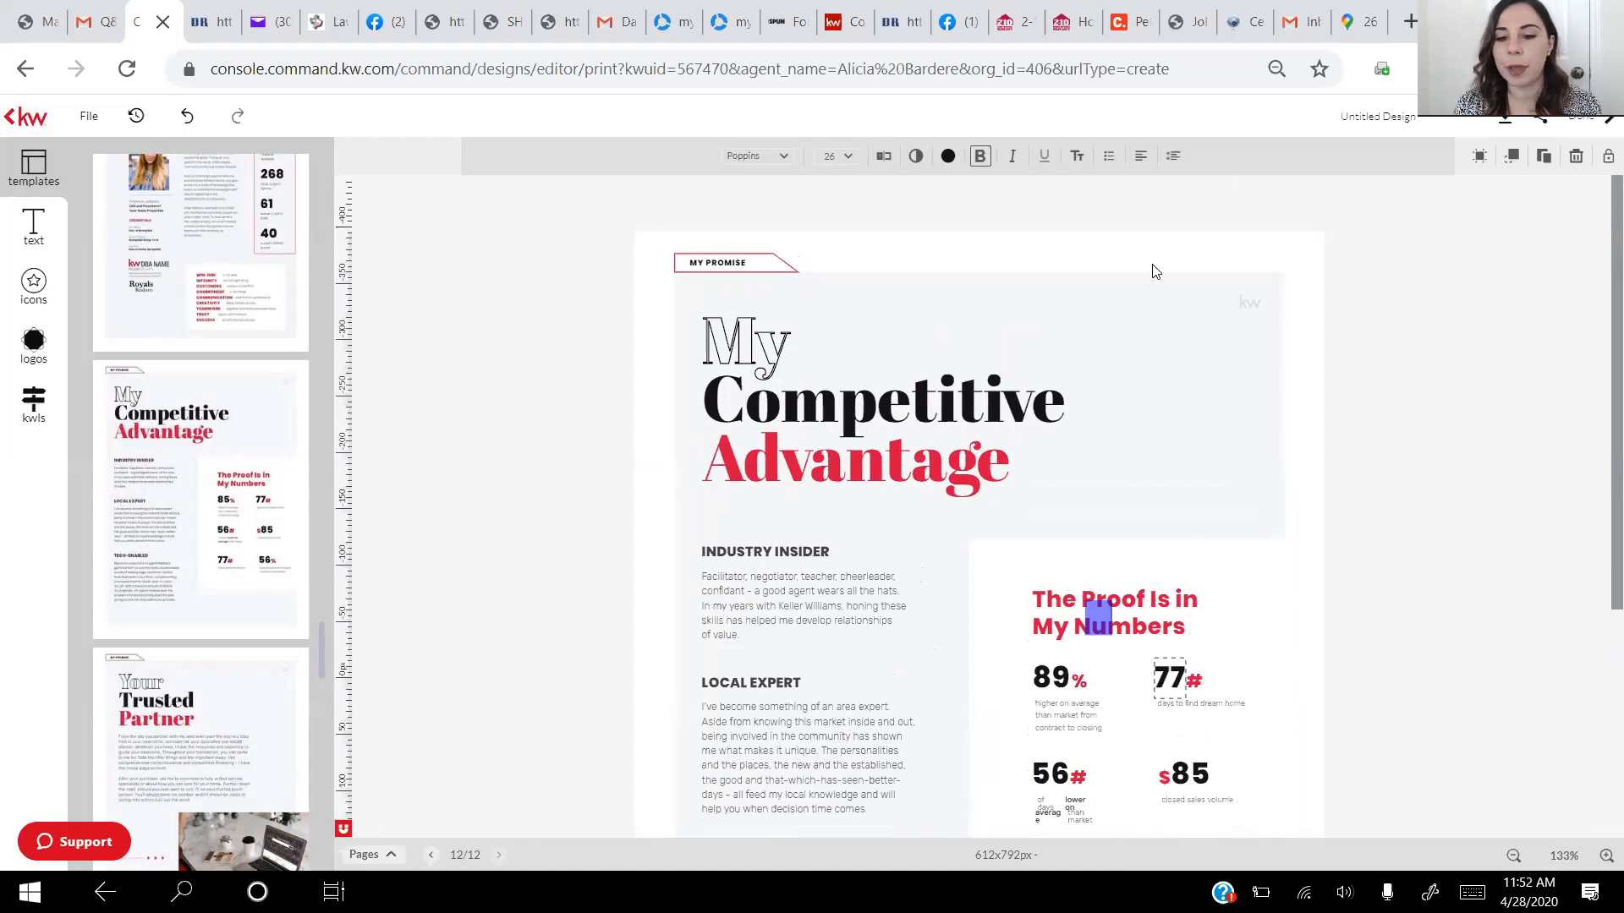
double_click(1170, 685)
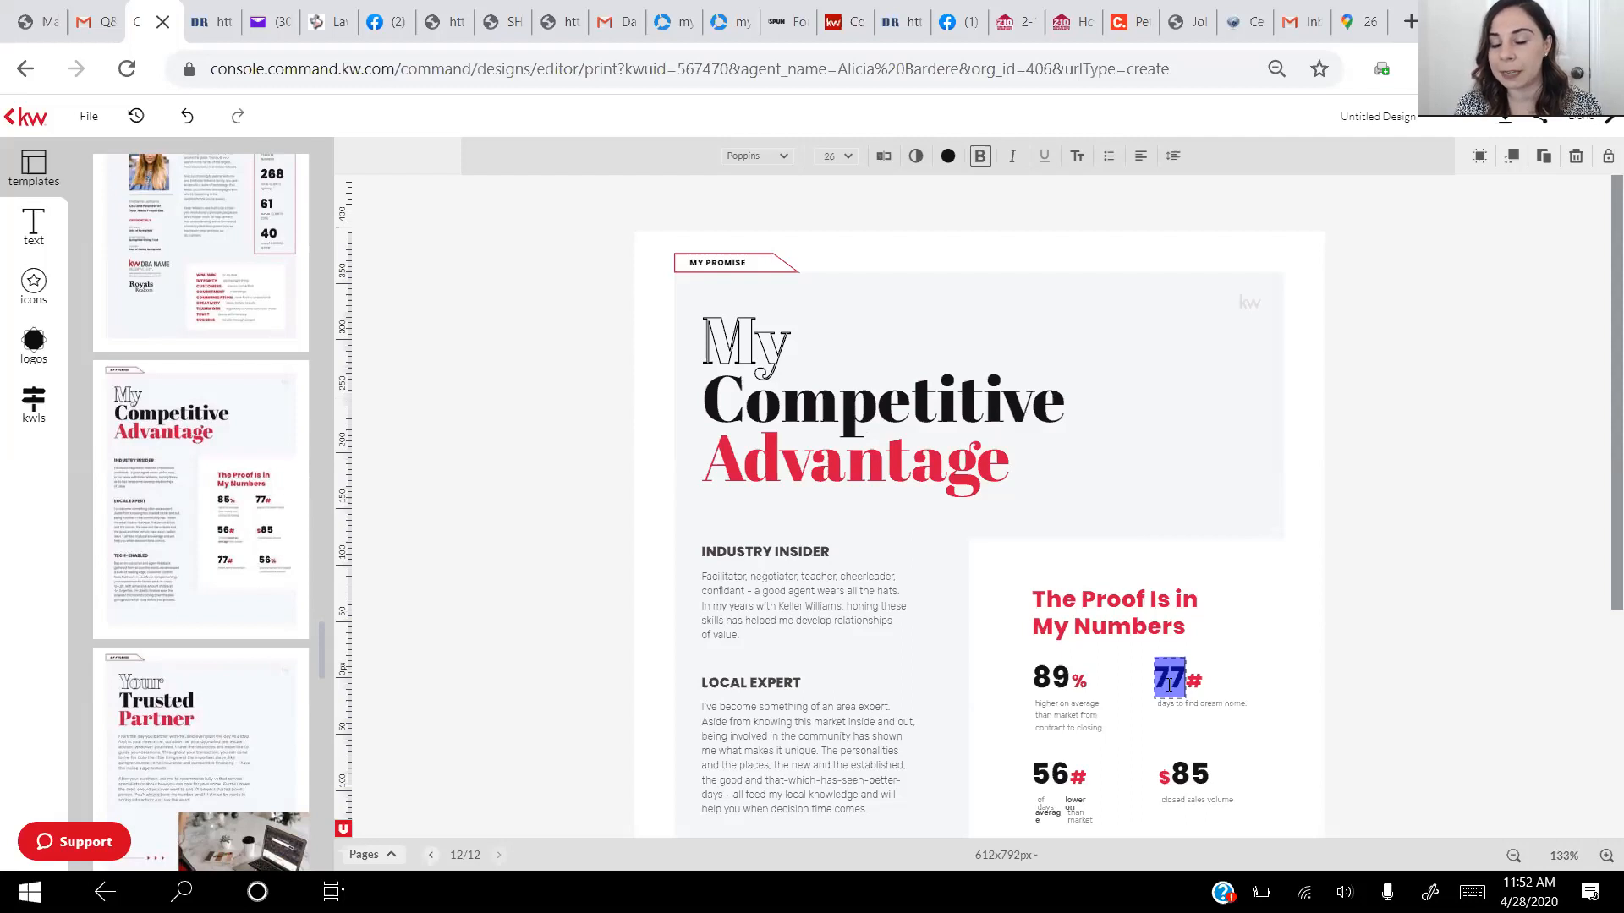
text(15#)
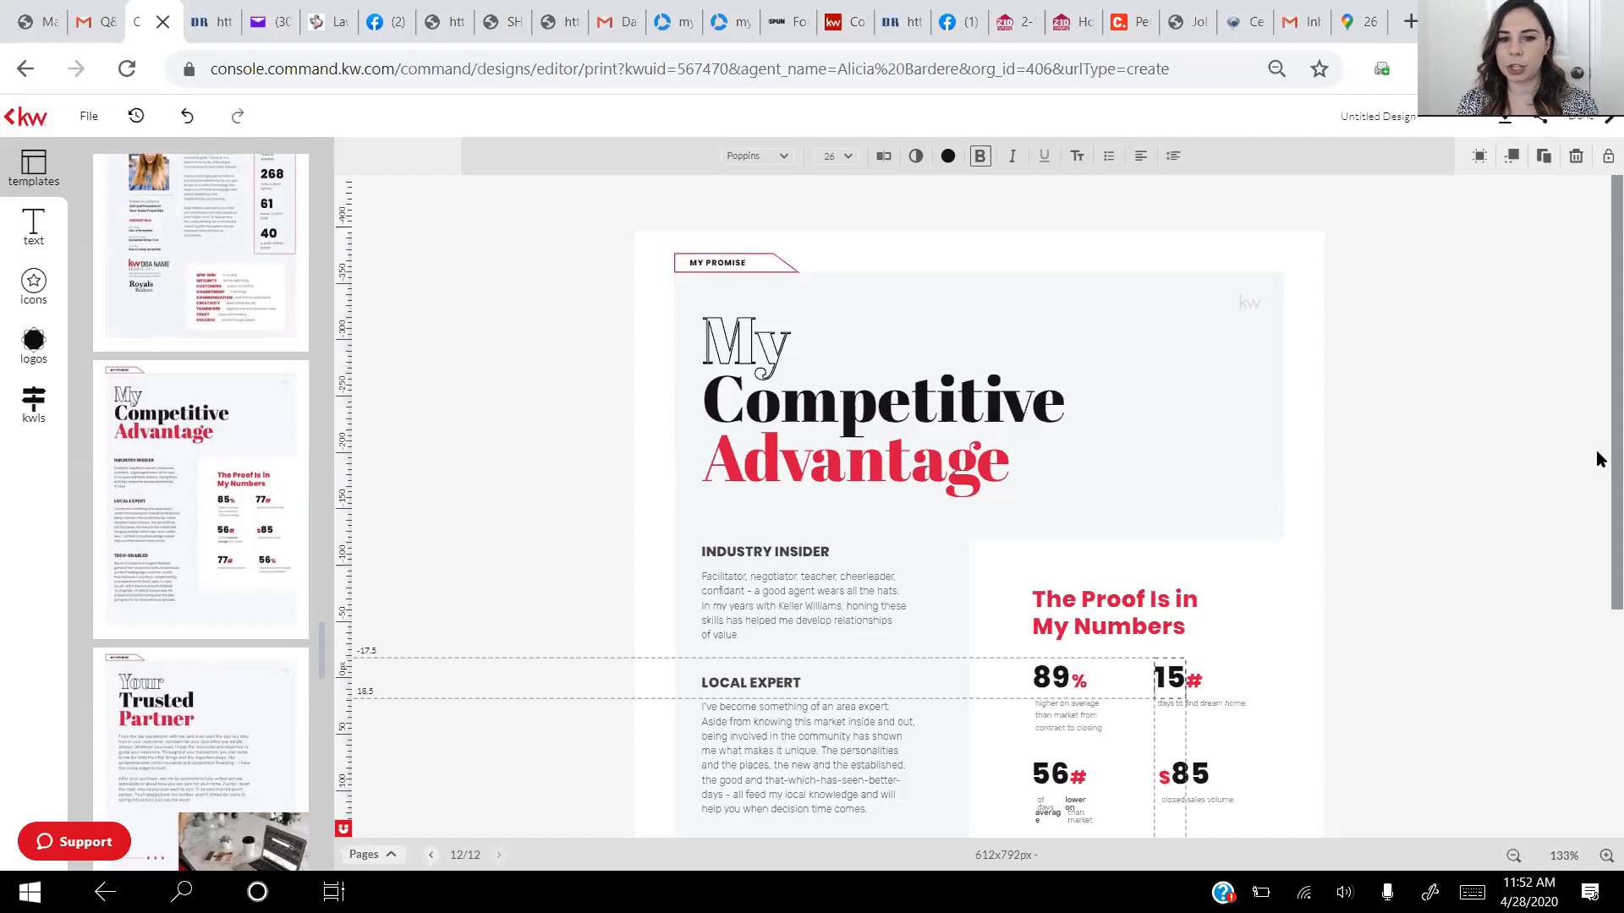
Reorder the pages so that Your Neighborhood follows the Neighborhood Insights page, in position 9
scroll(1596, 469, down, 2)
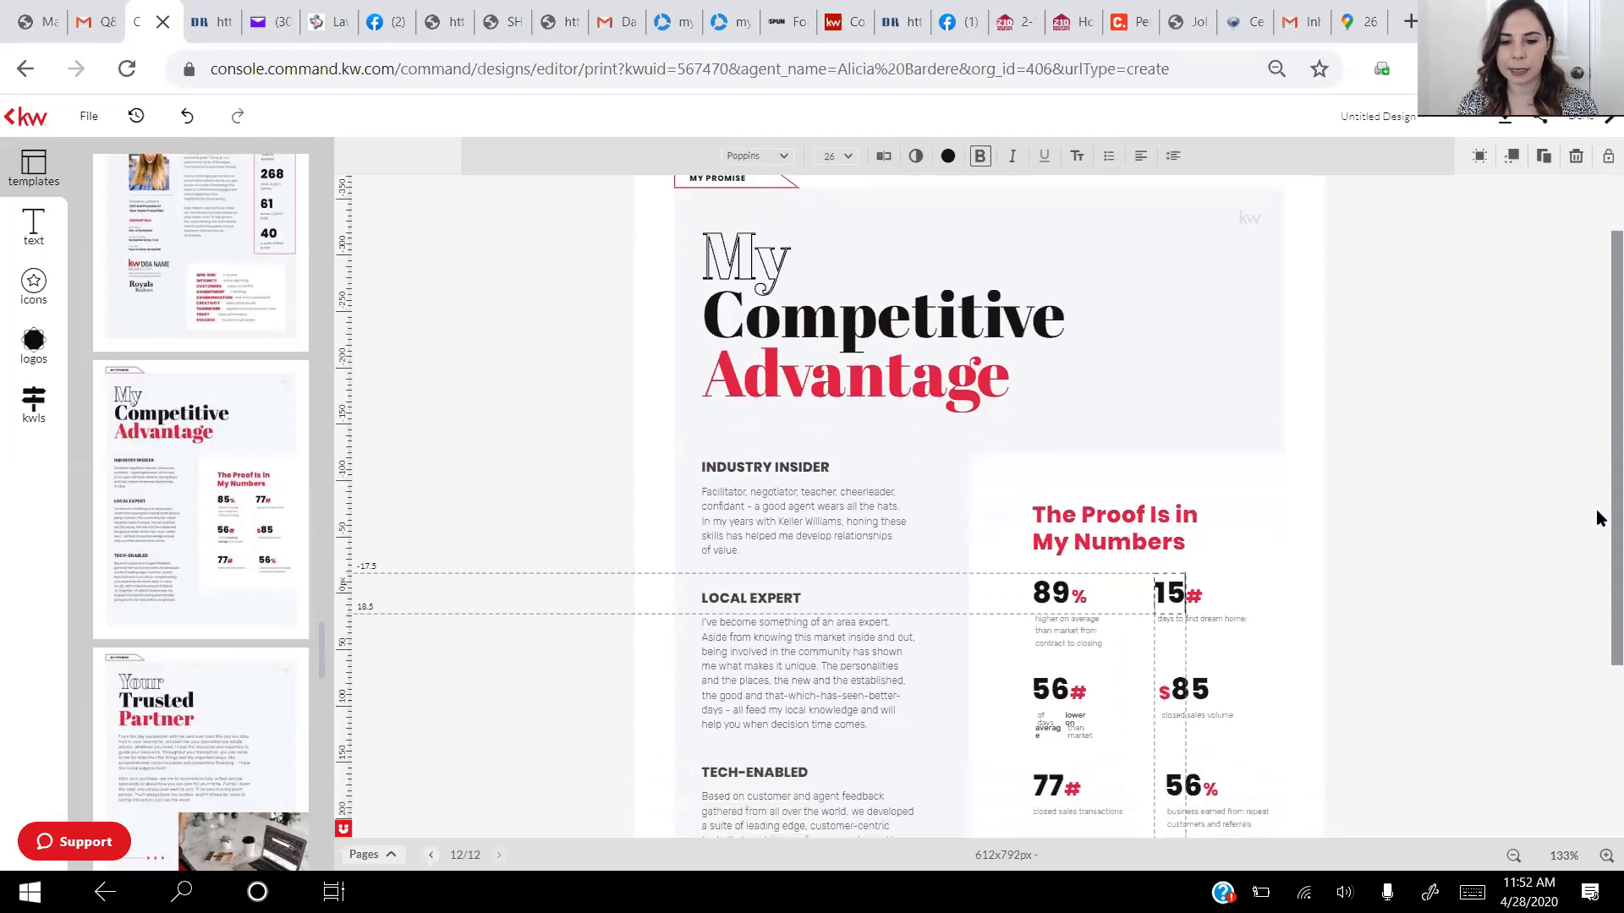
scroll(1596, 517, down, 3)
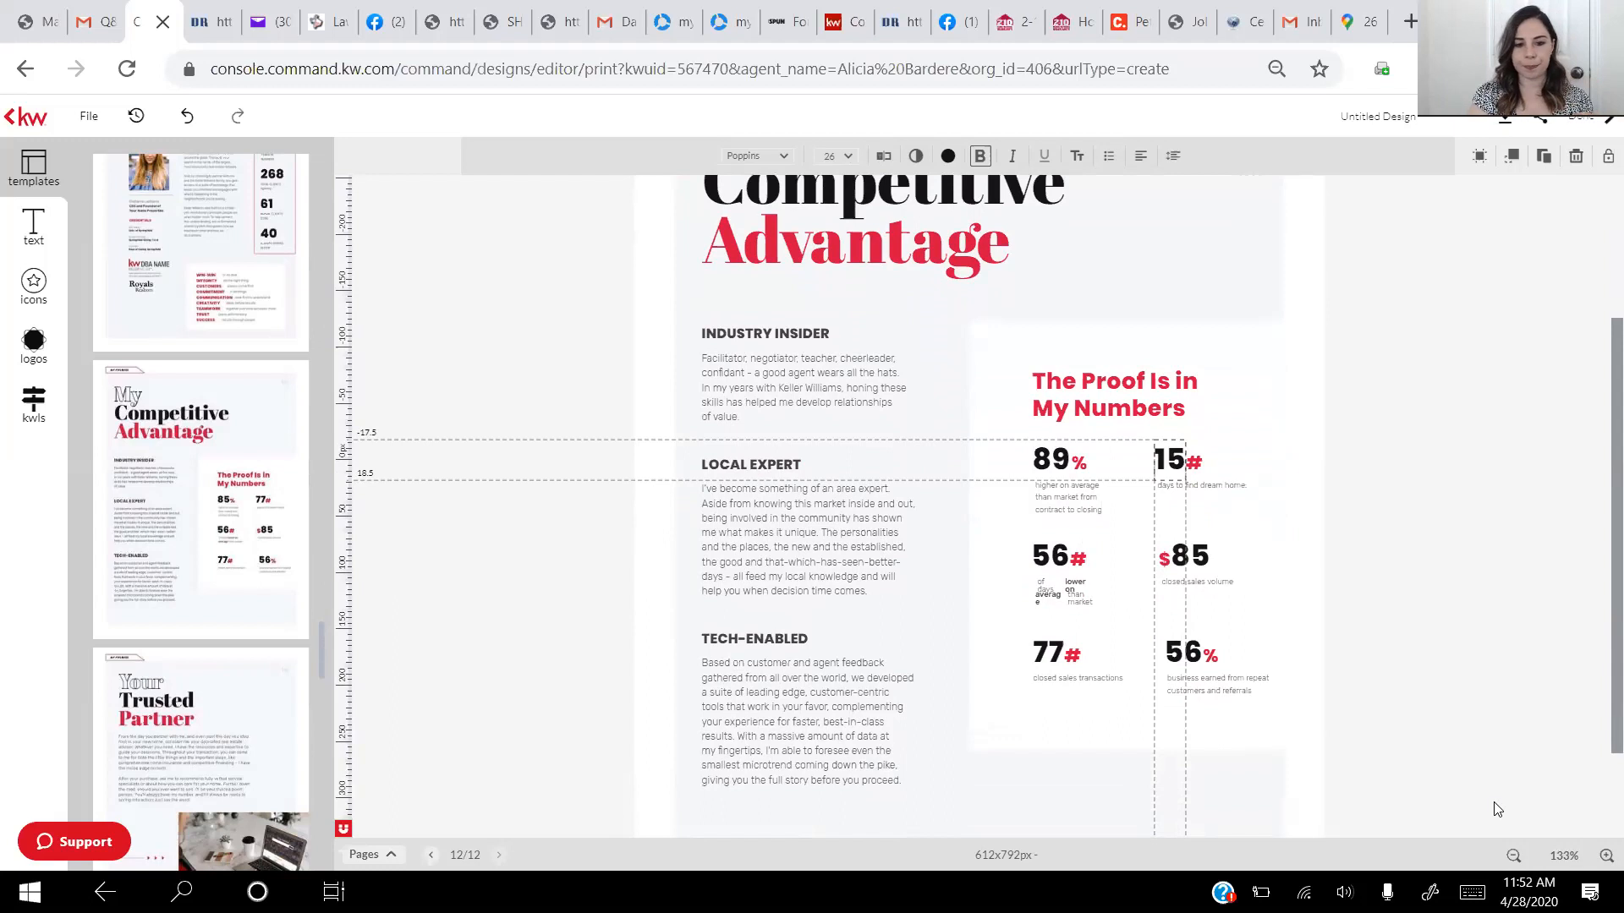
click(392, 856)
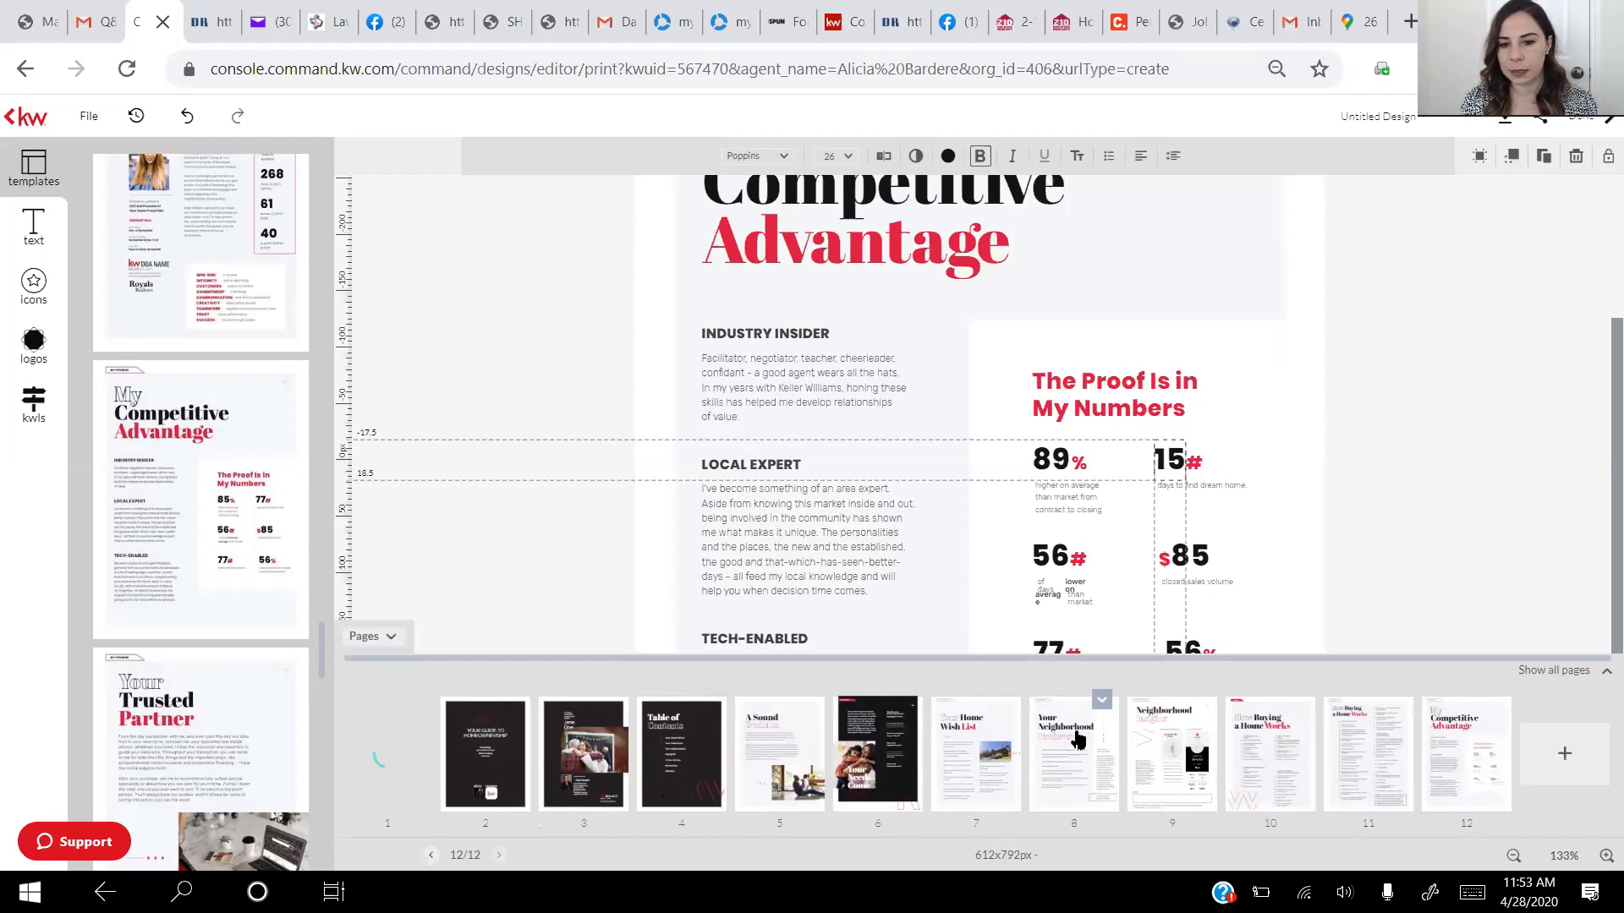
drag(1093, 729, 1179, 734)
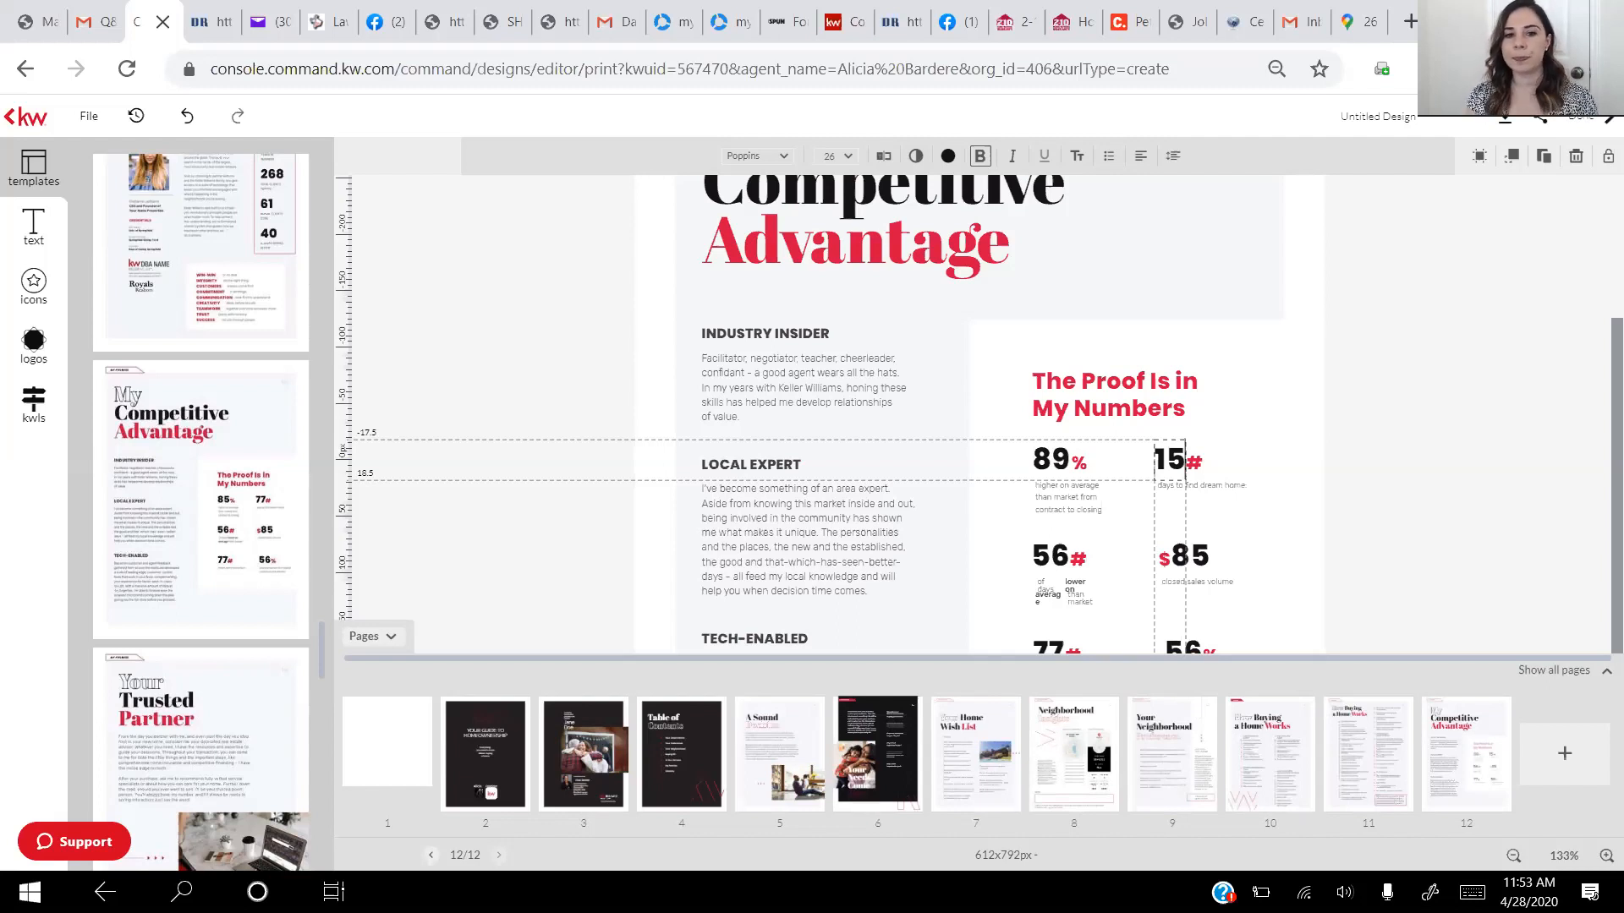
Rename the untitled design as Buyers Packet and save it
triple_click(1350, 118)
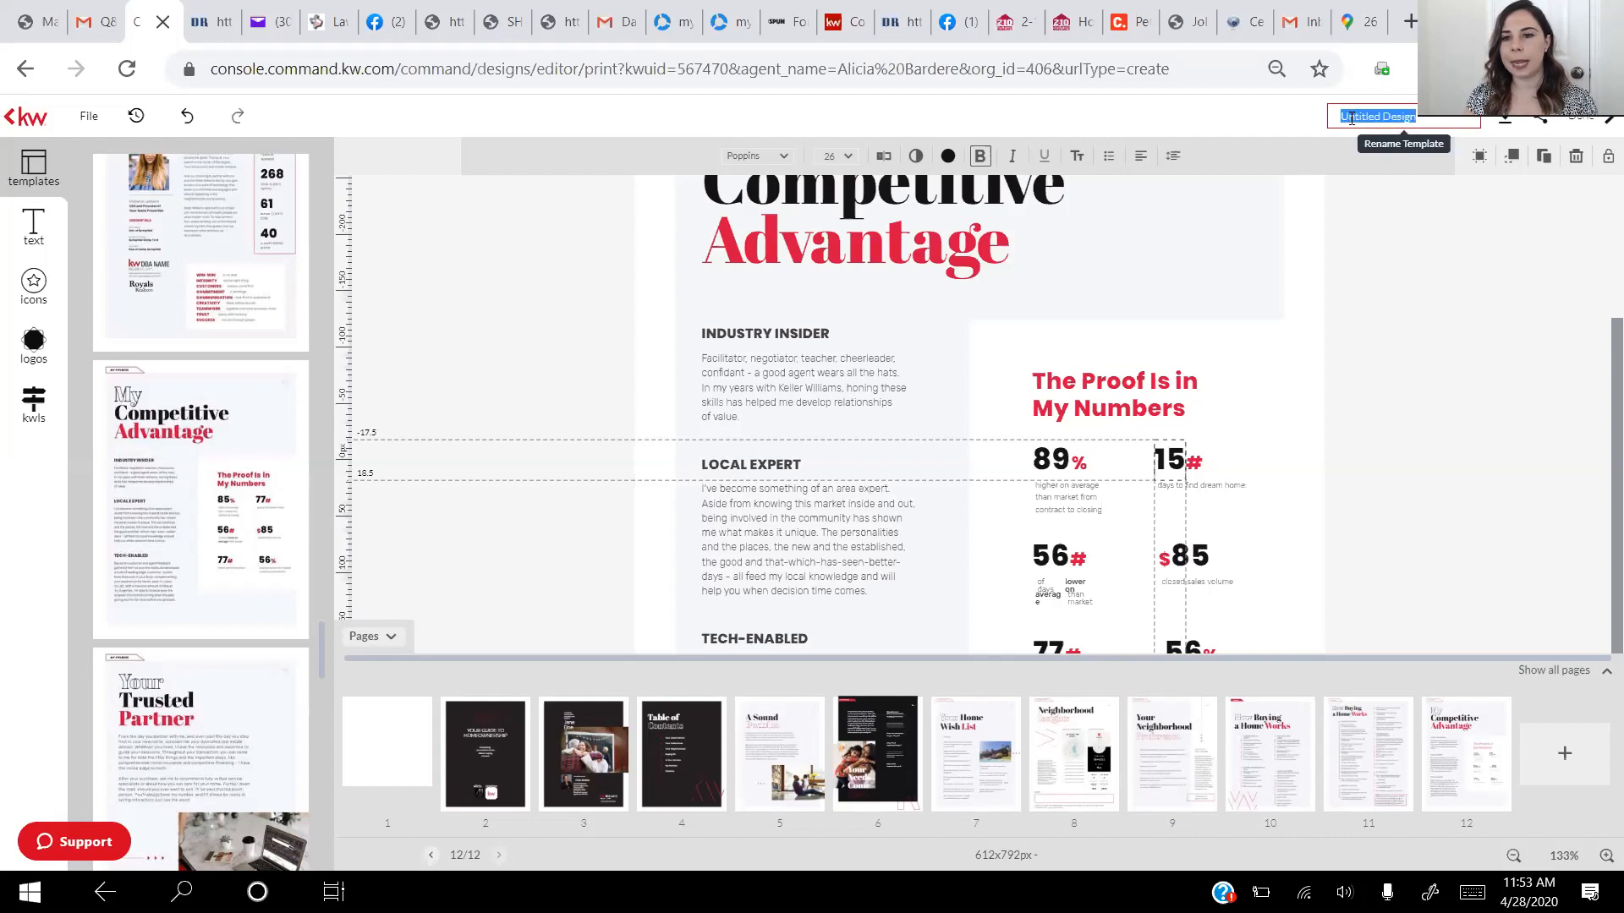
text(Buye)
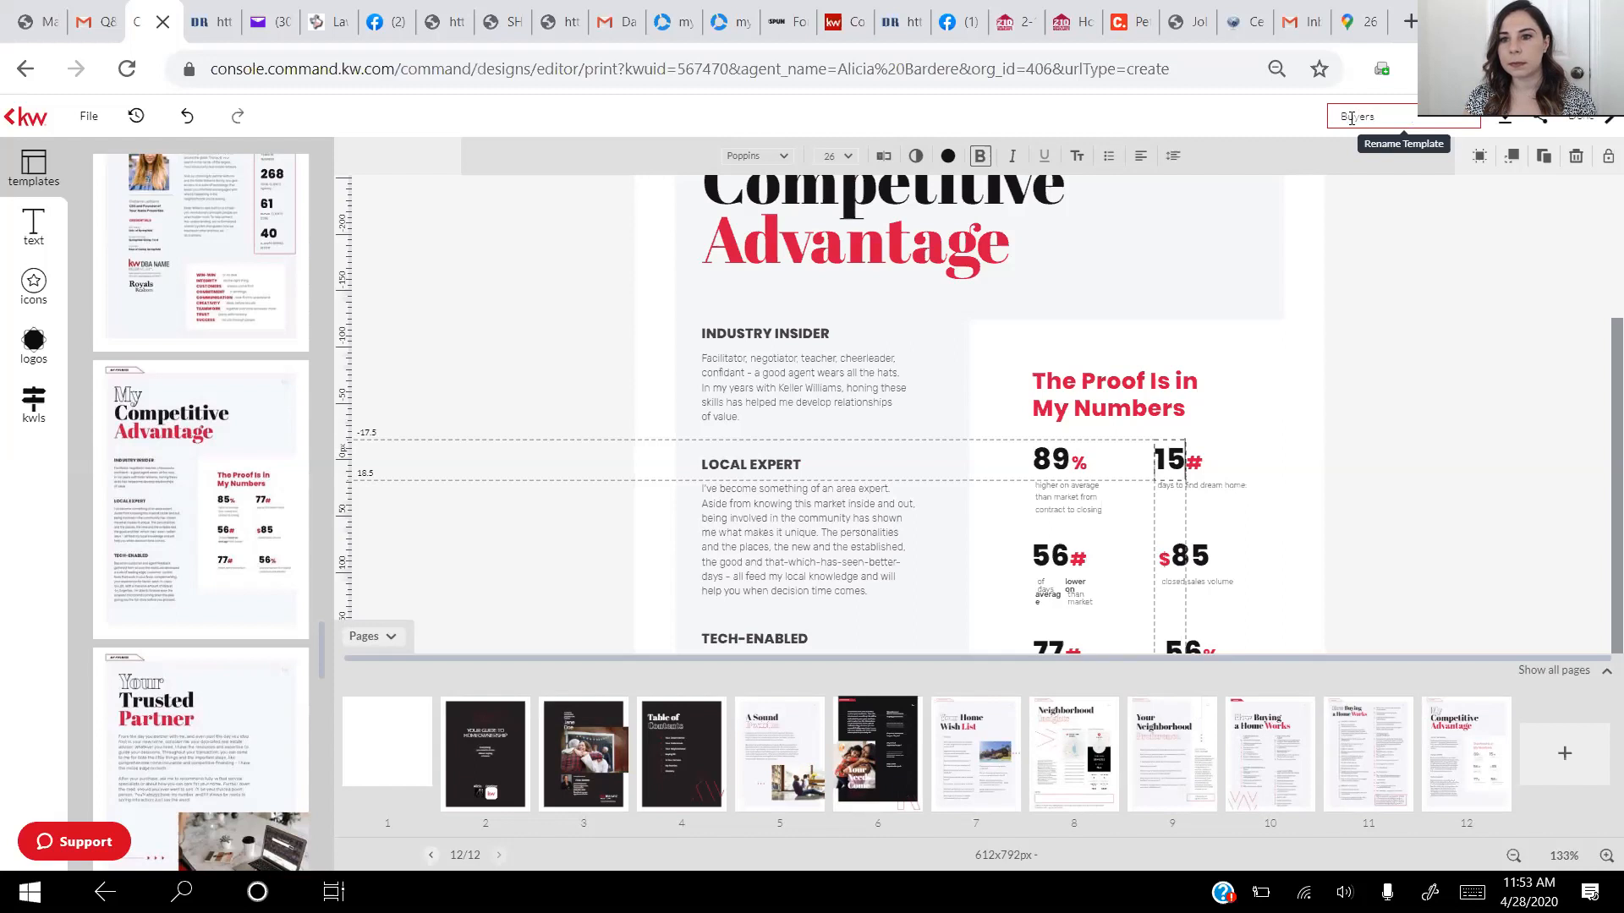
text(rs Packet)
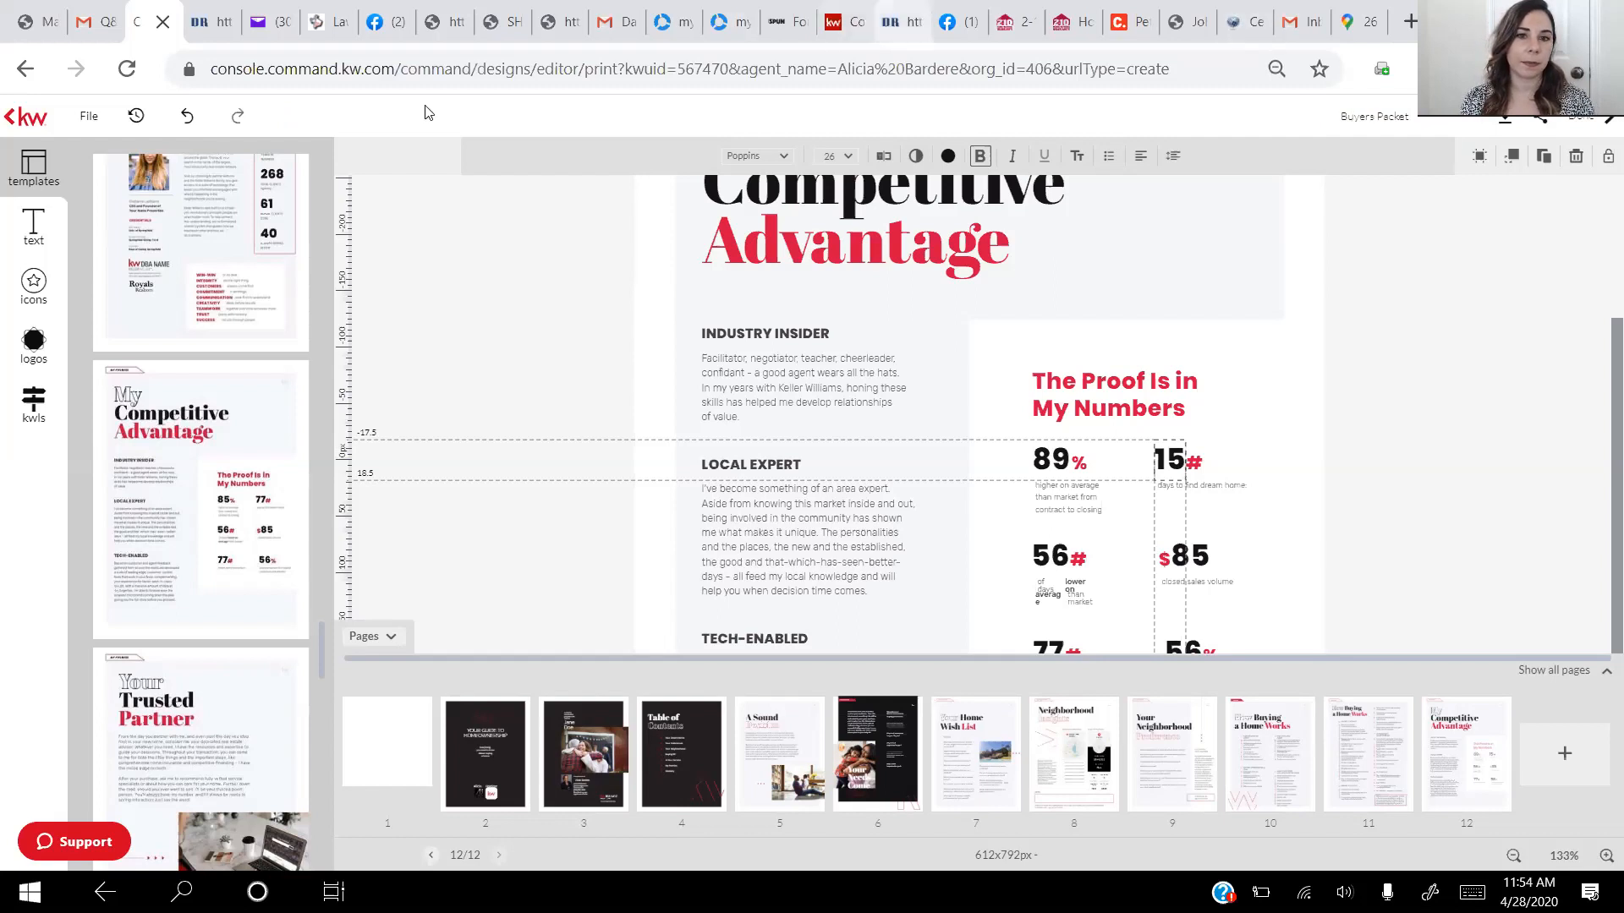
click(88, 118)
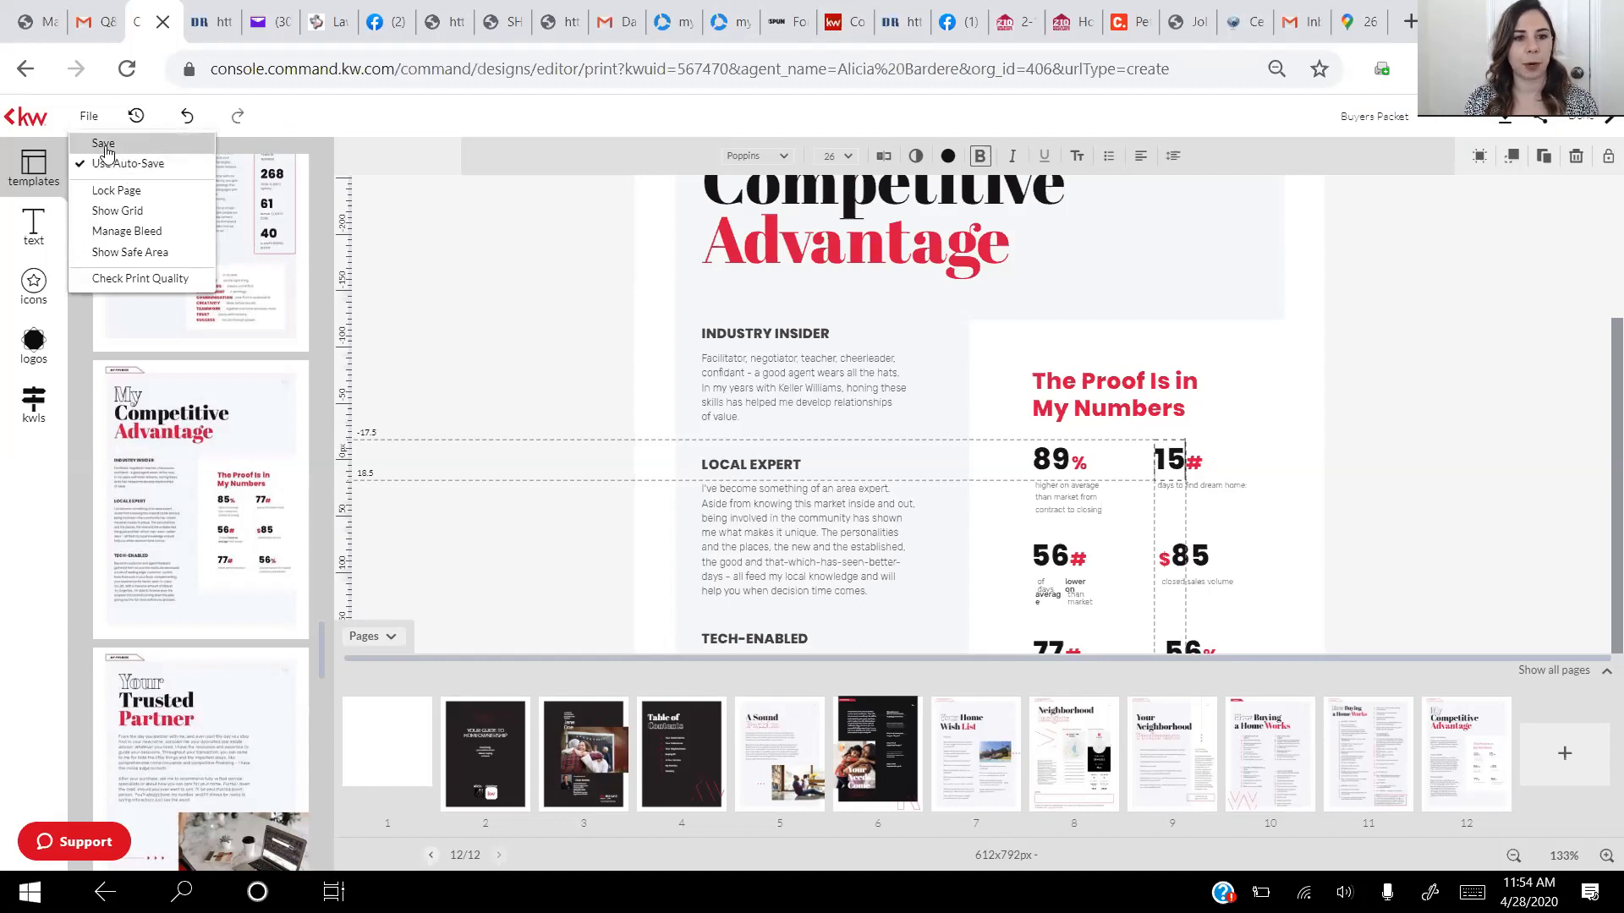
click(105, 148)
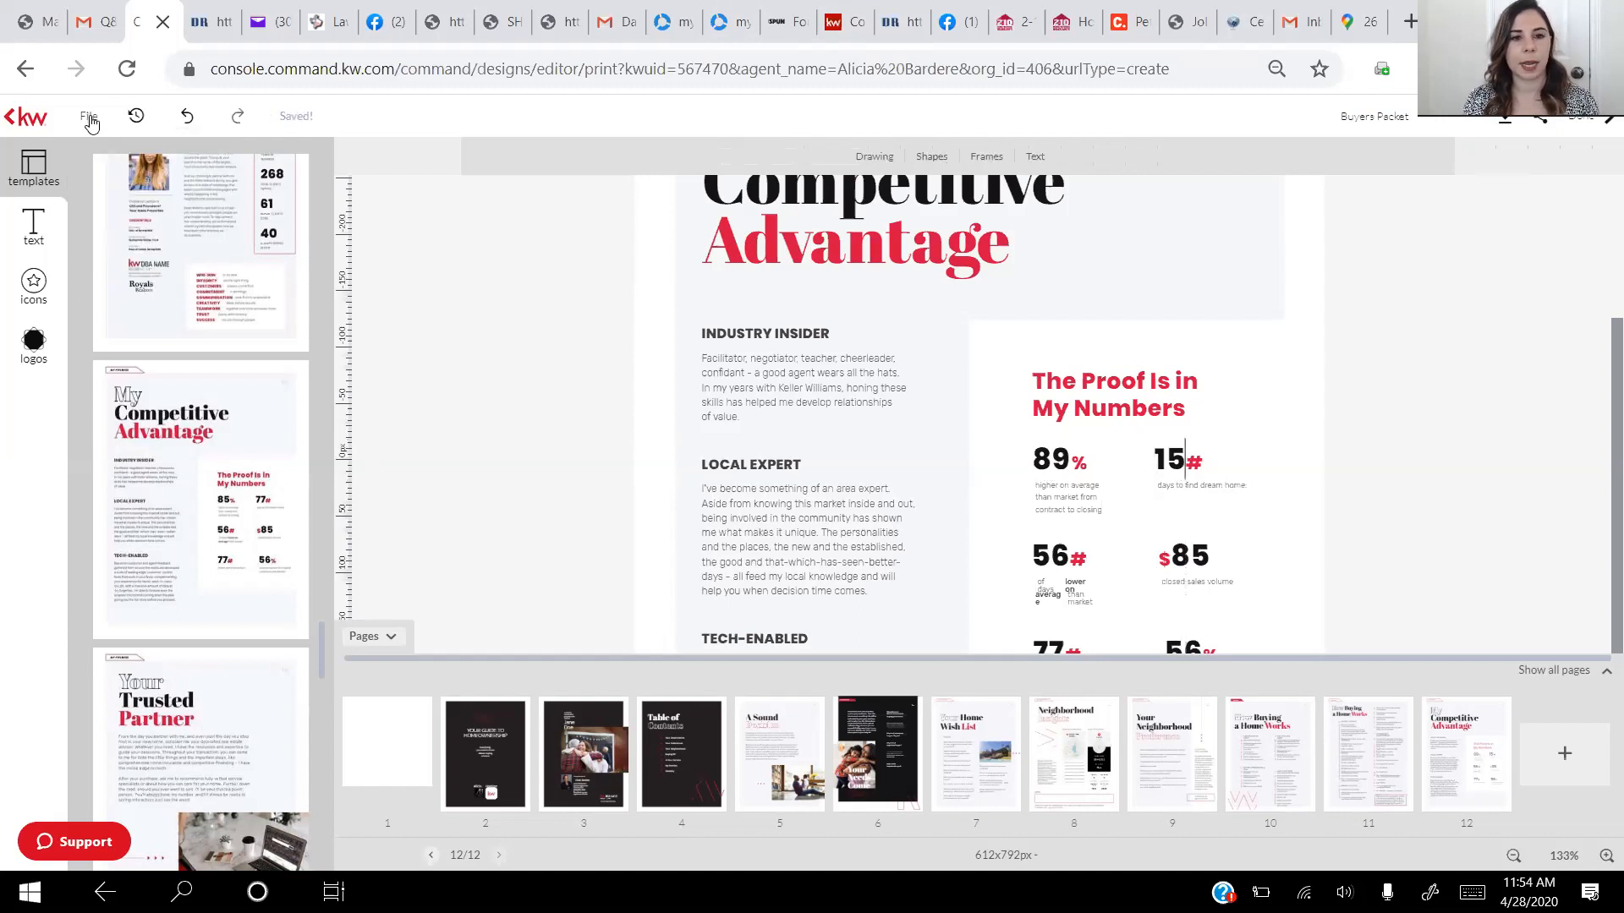
click(89, 118)
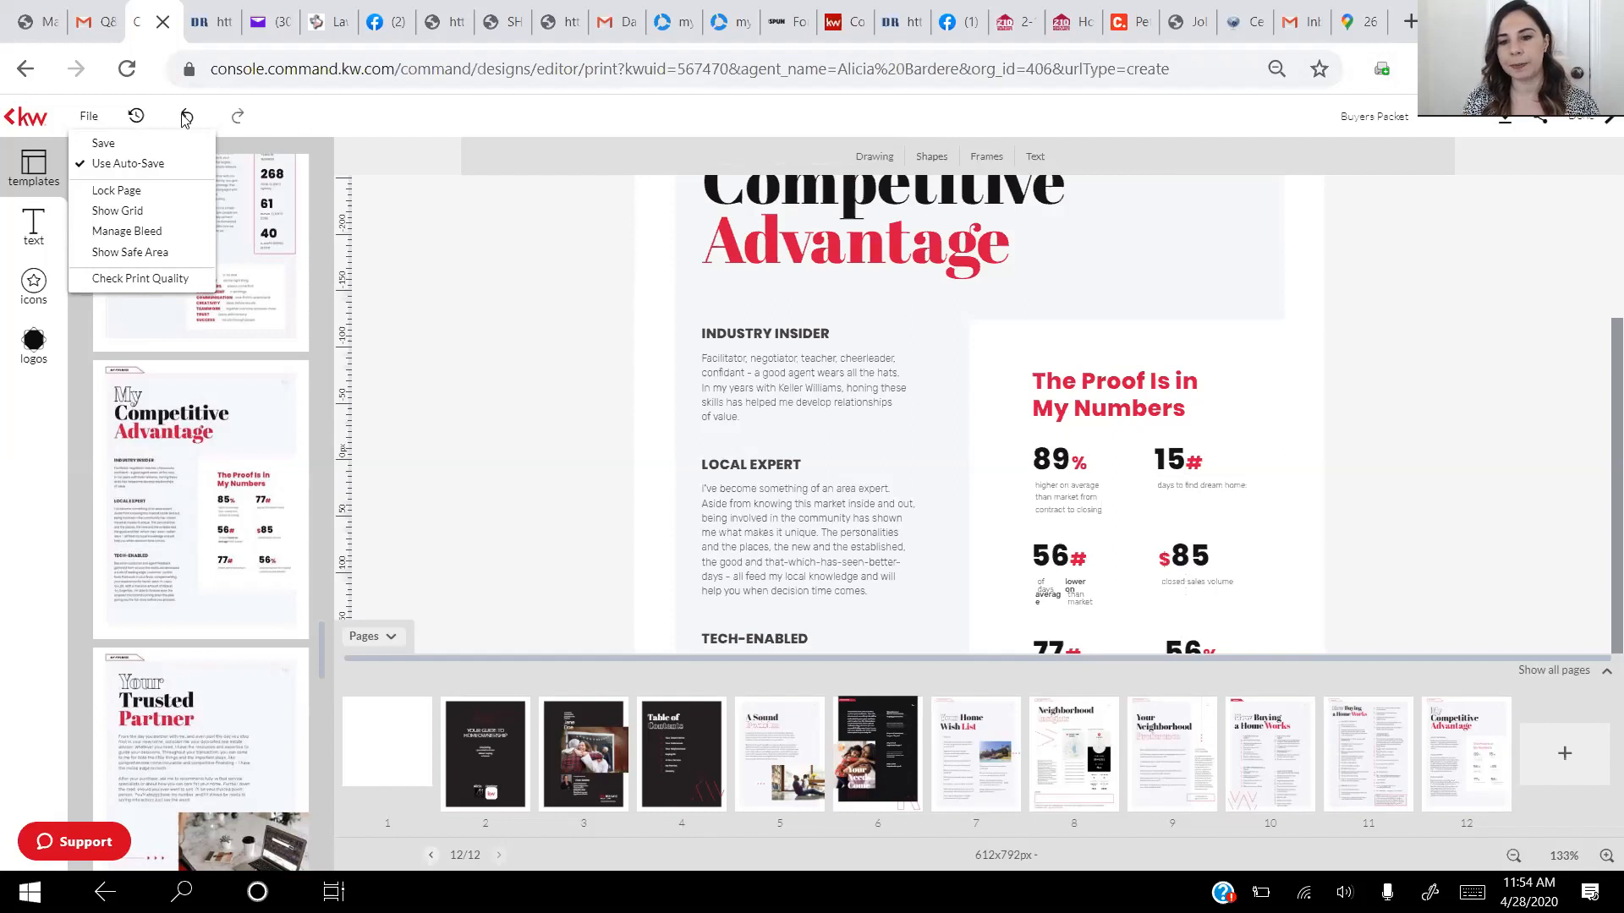
Set the number for days to find dream home to 20
click(1172, 464)
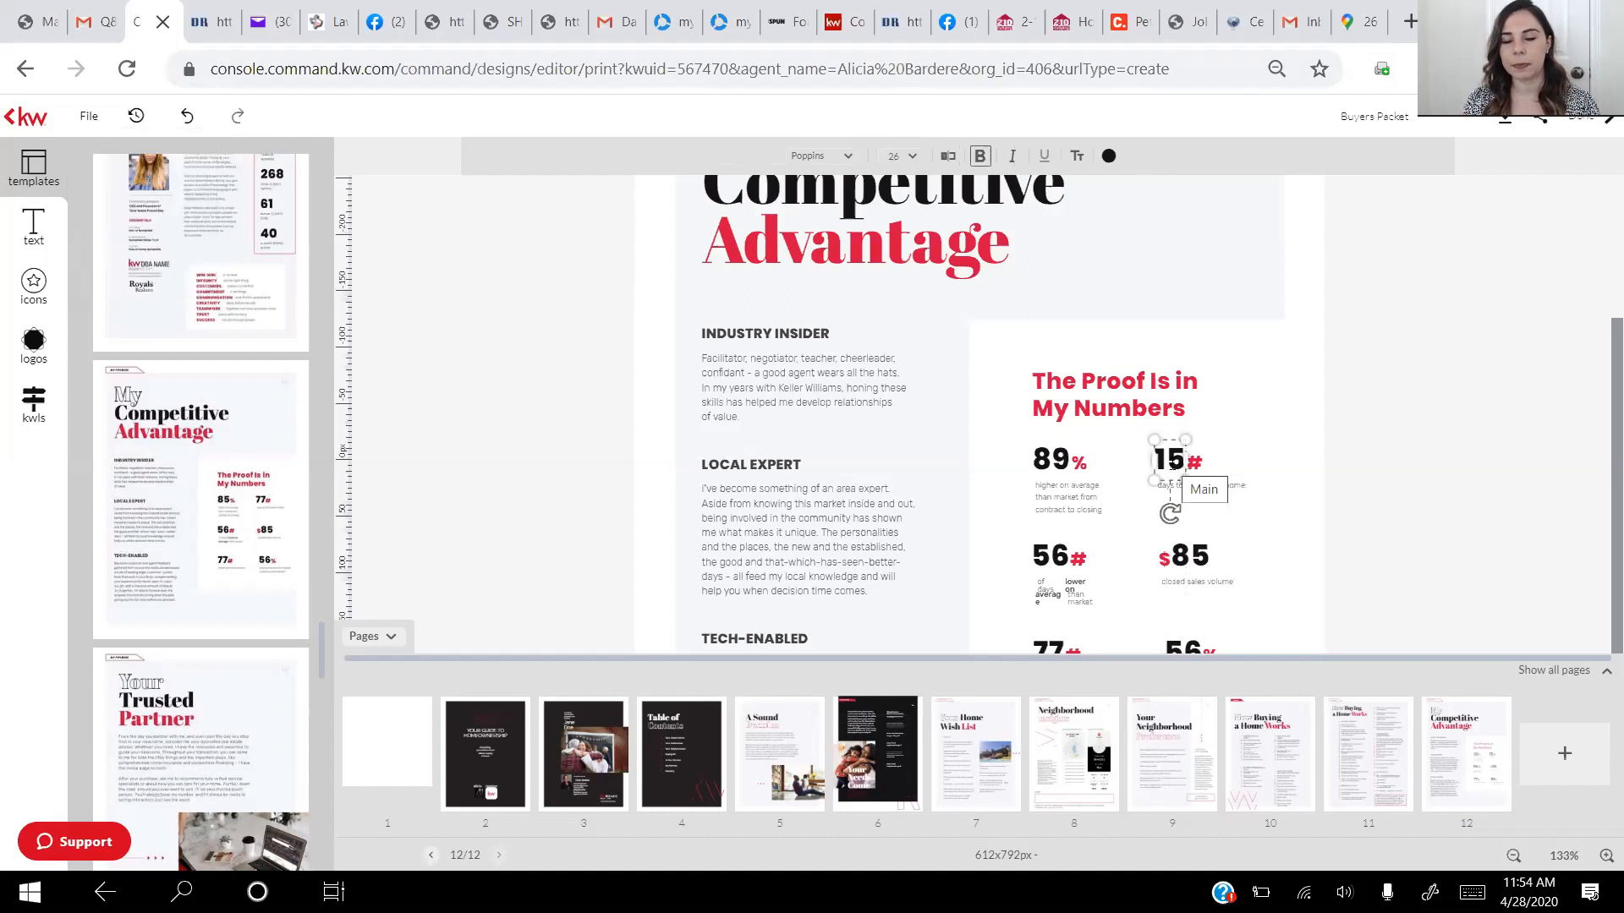
double_click(1172, 463)
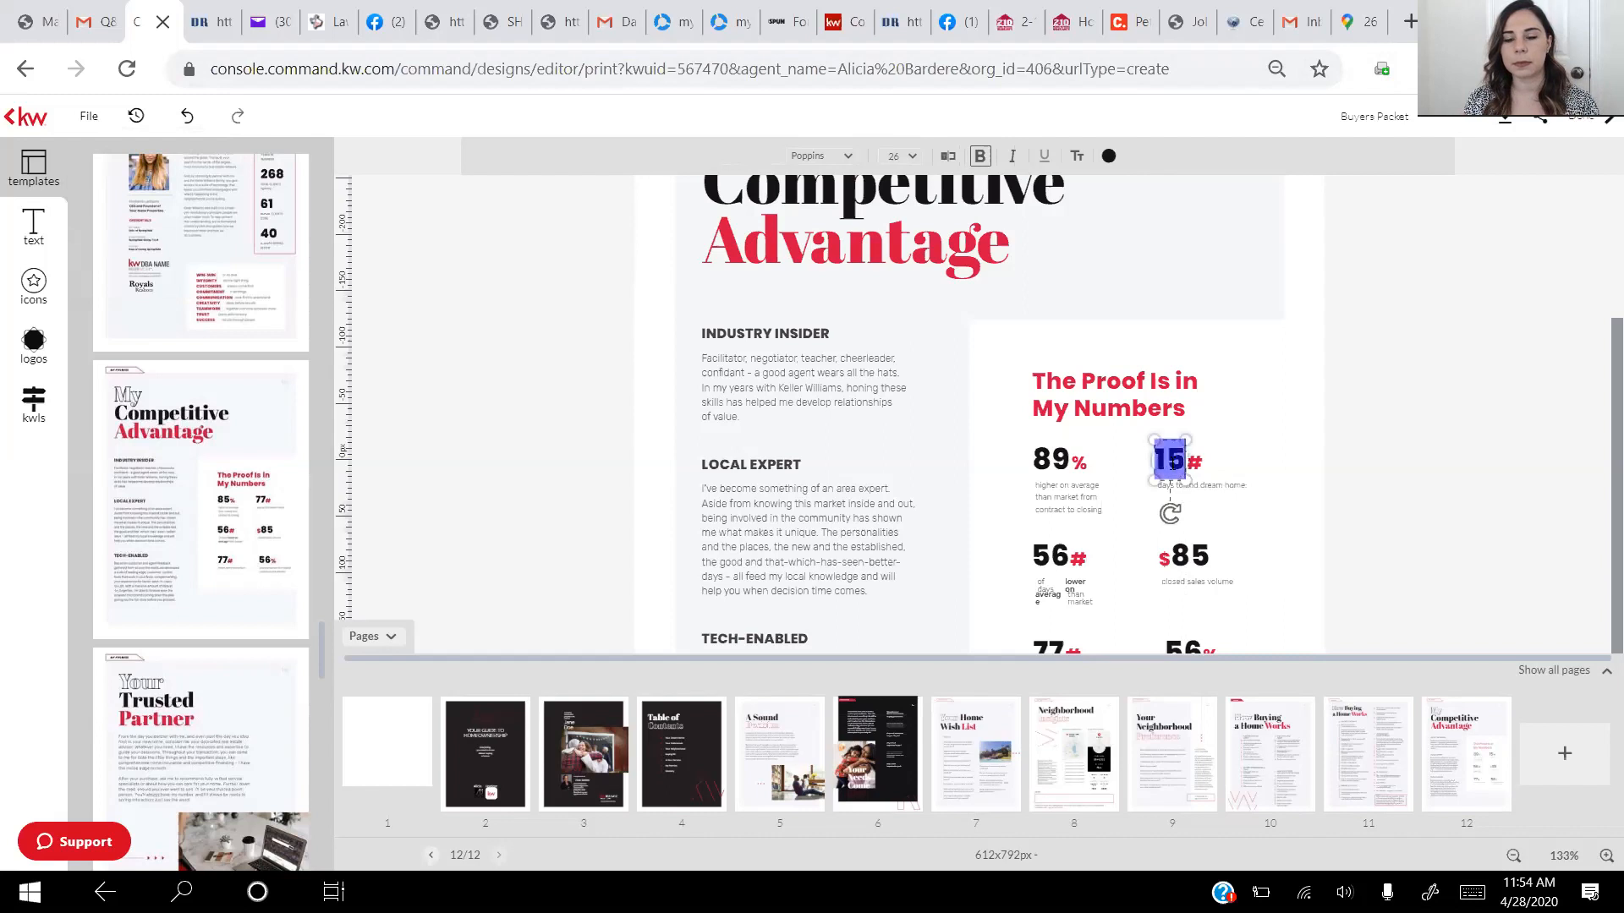
text(1205)
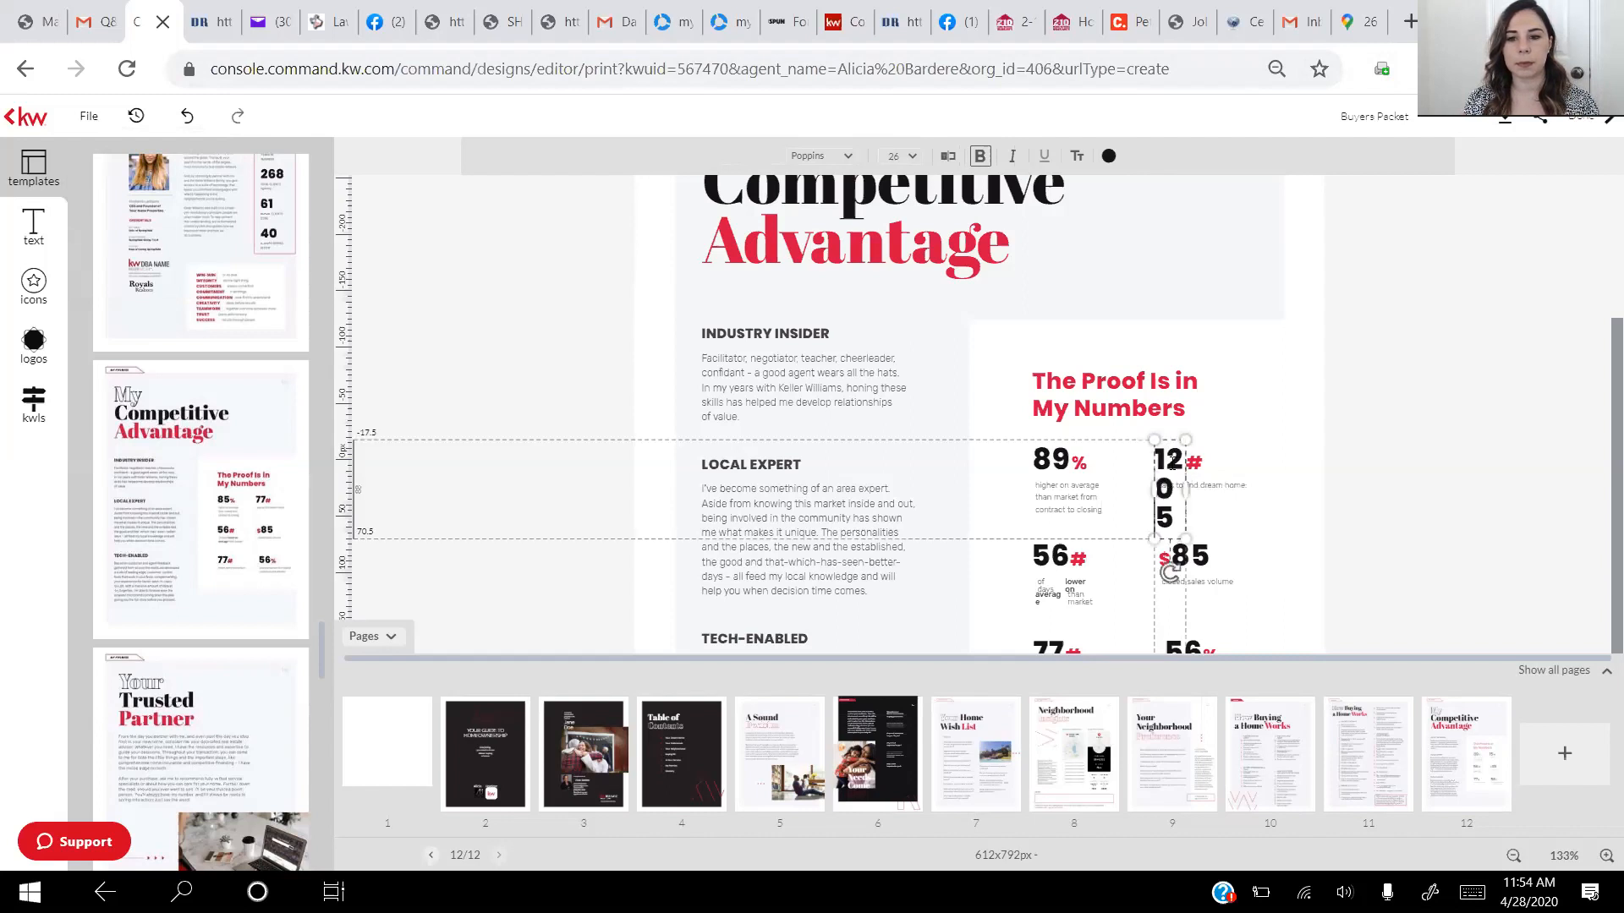
key(ctrl+a)
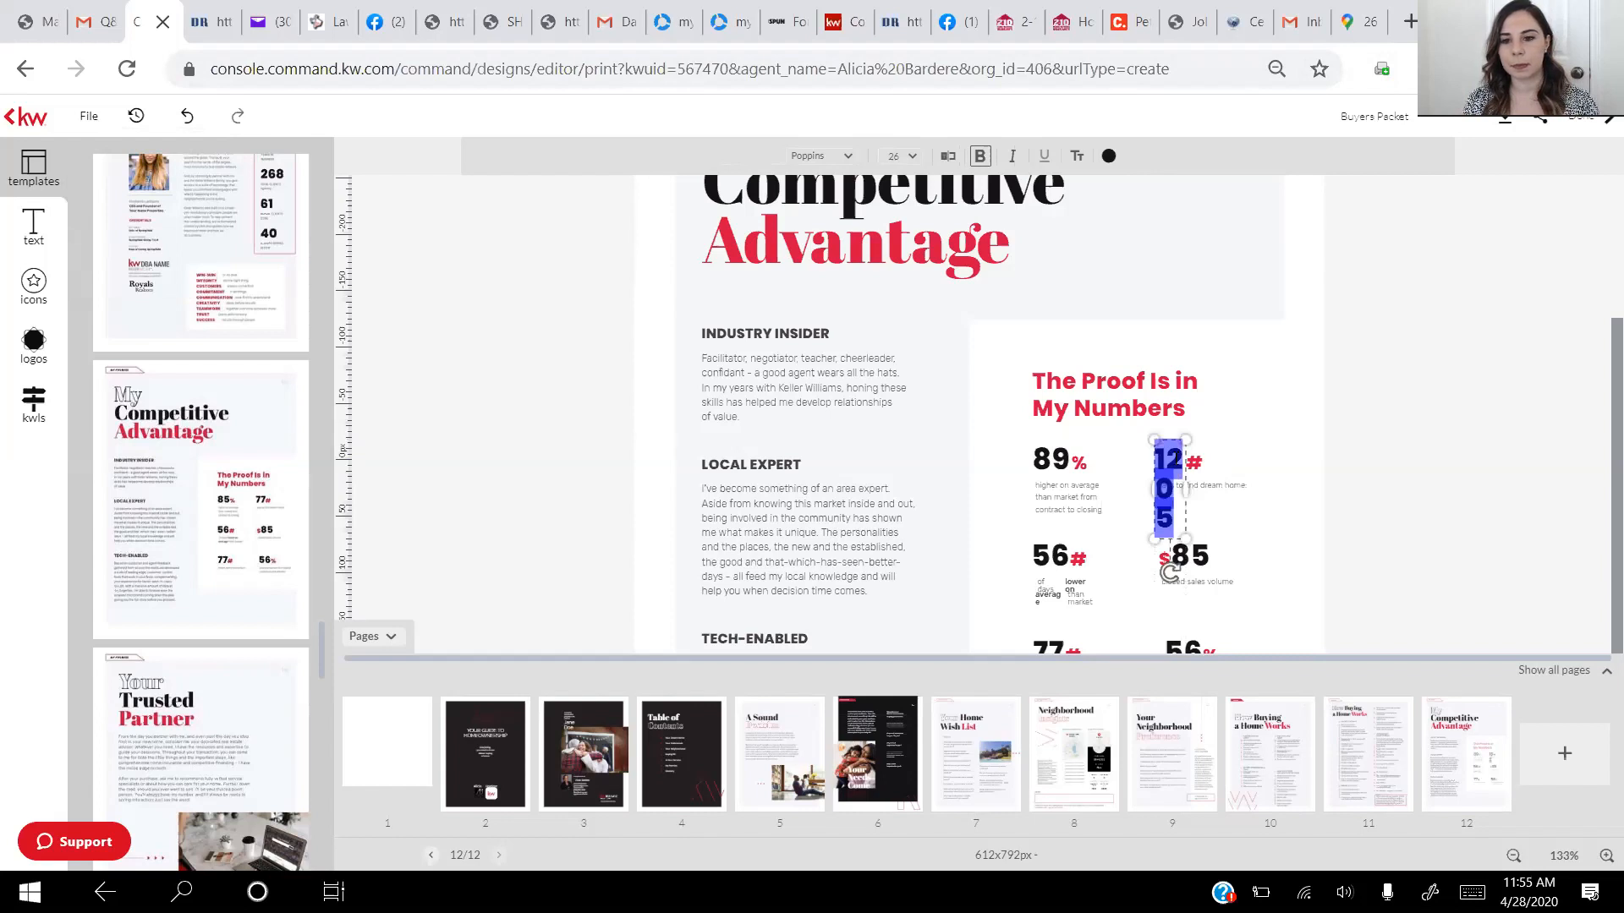
key(BackSpace)
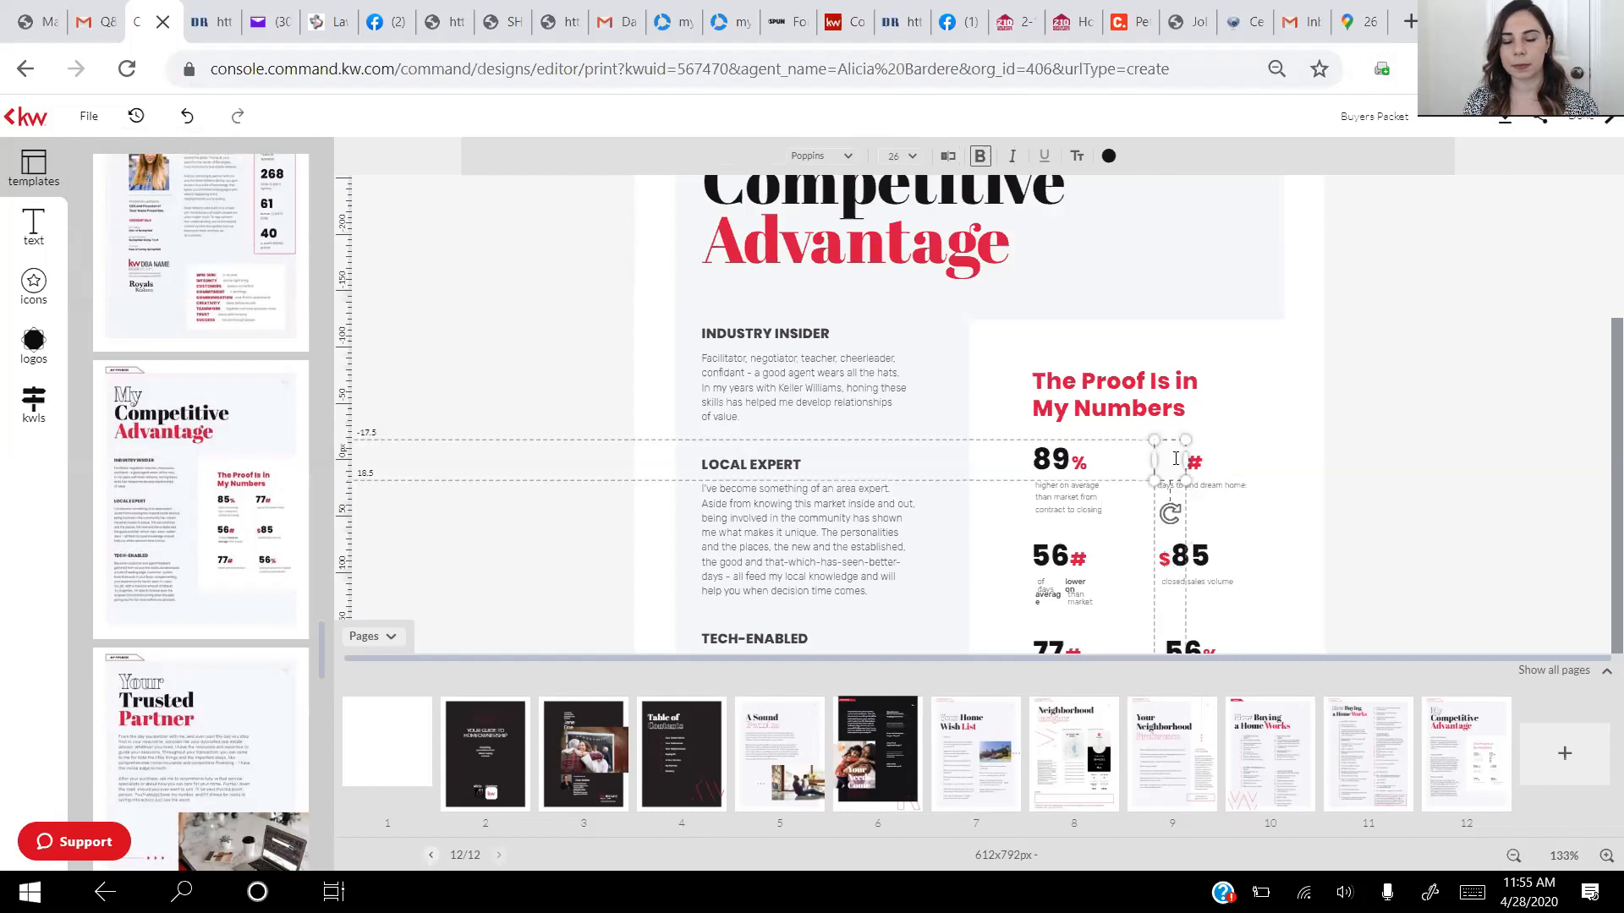
text(20)
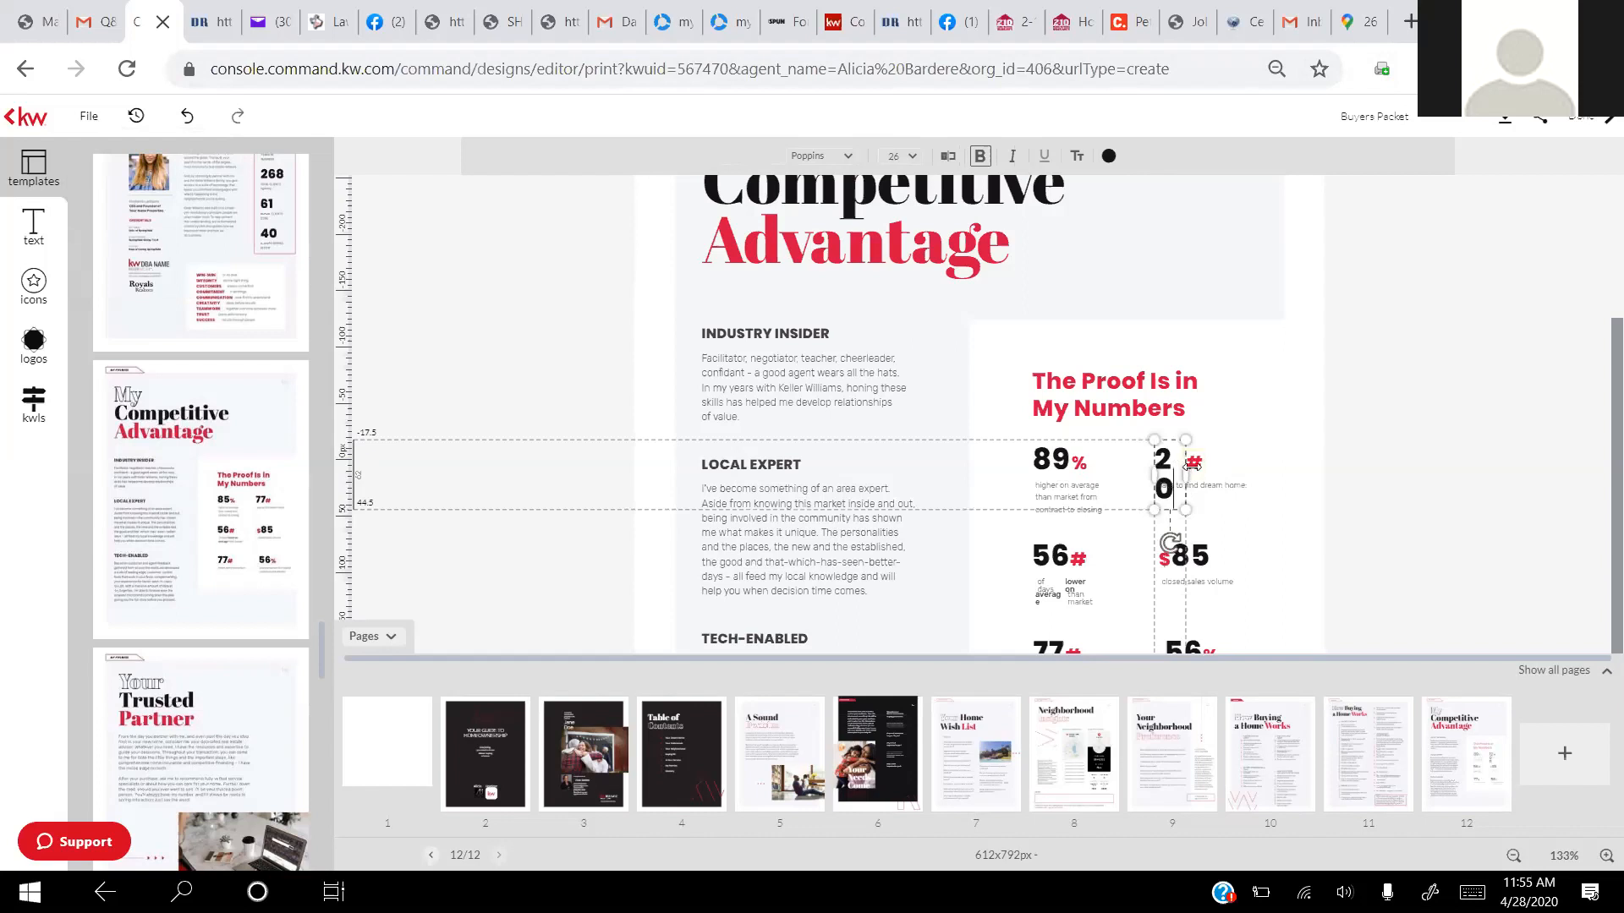
Widen the text box of the days to find dream home number so that 20 fits on one line
click(1185, 460)
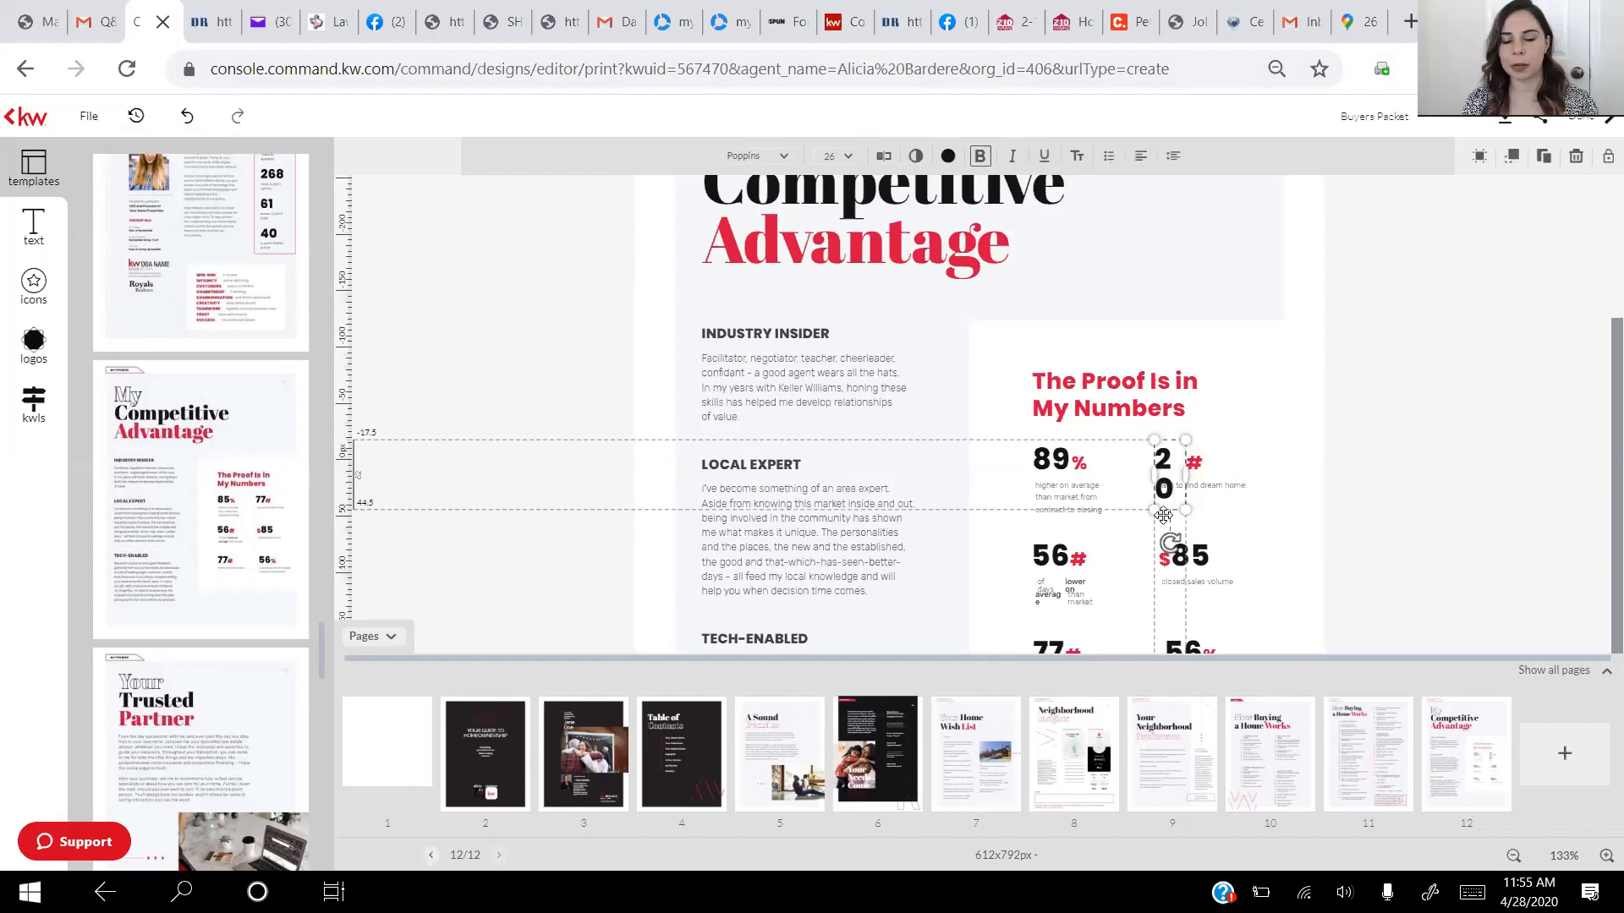
click(1178, 485)
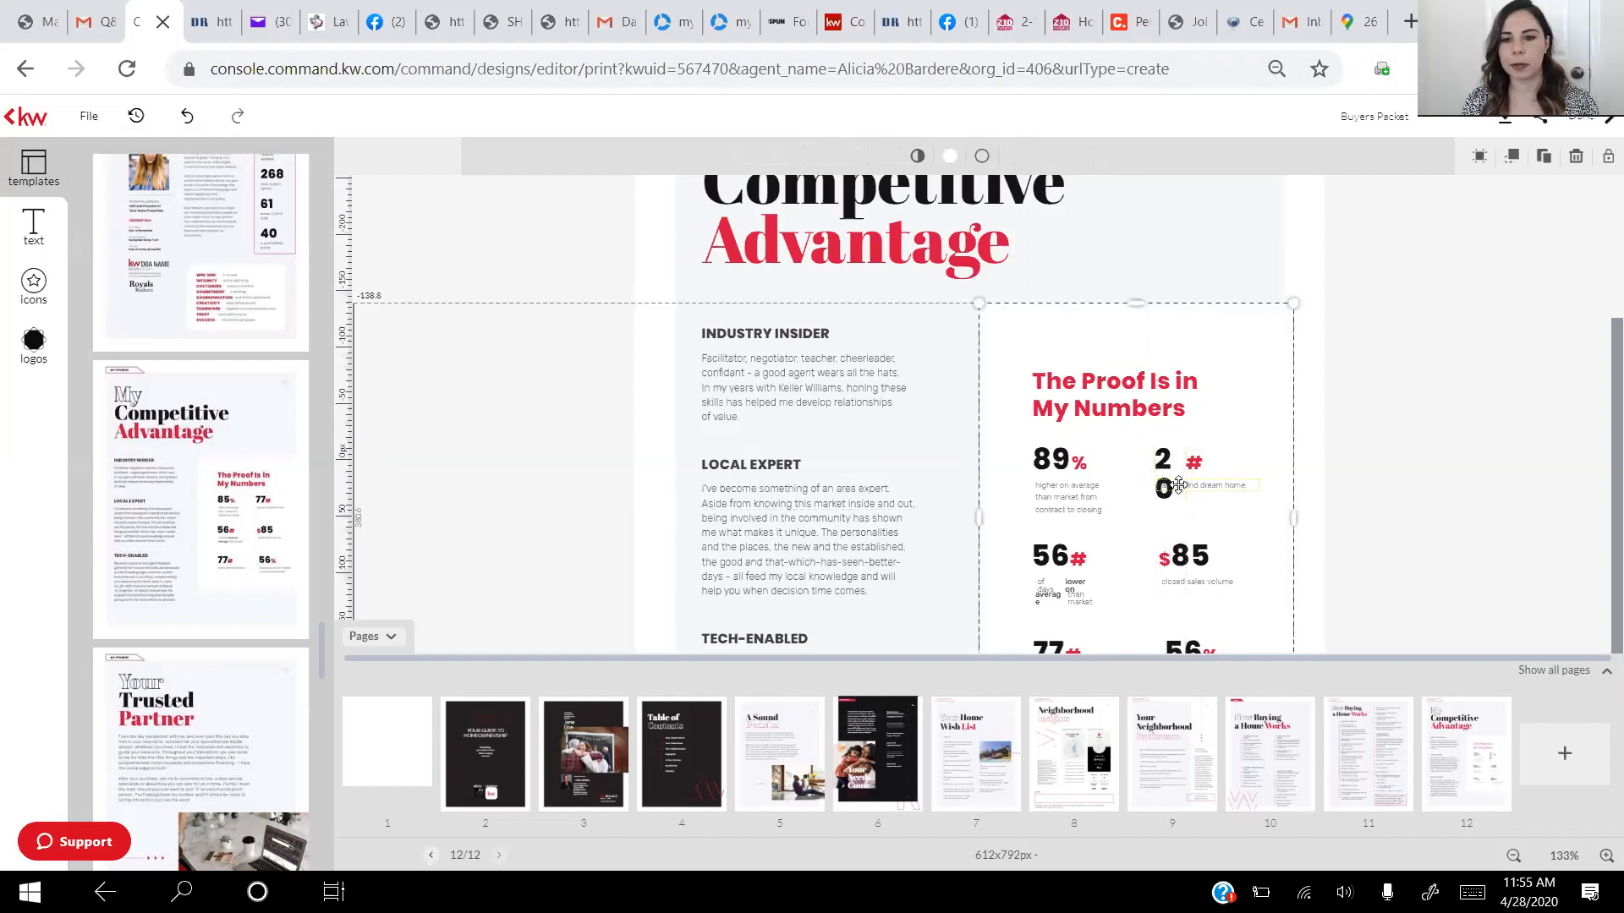
click(1178, 471)
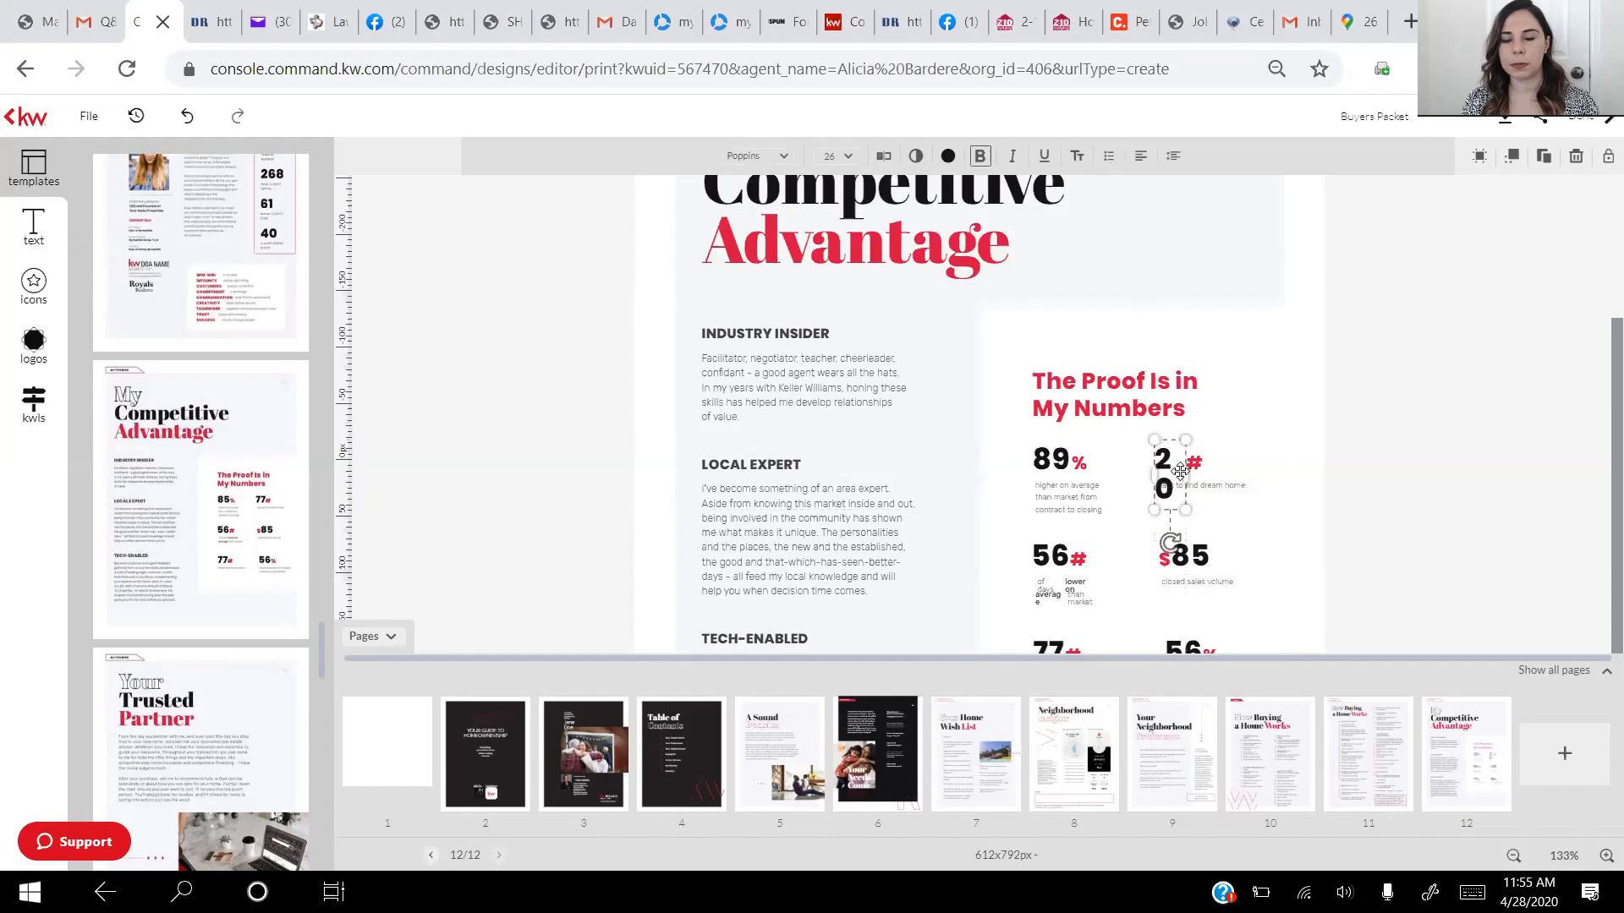
drag(1203, 463, 1208, 462)
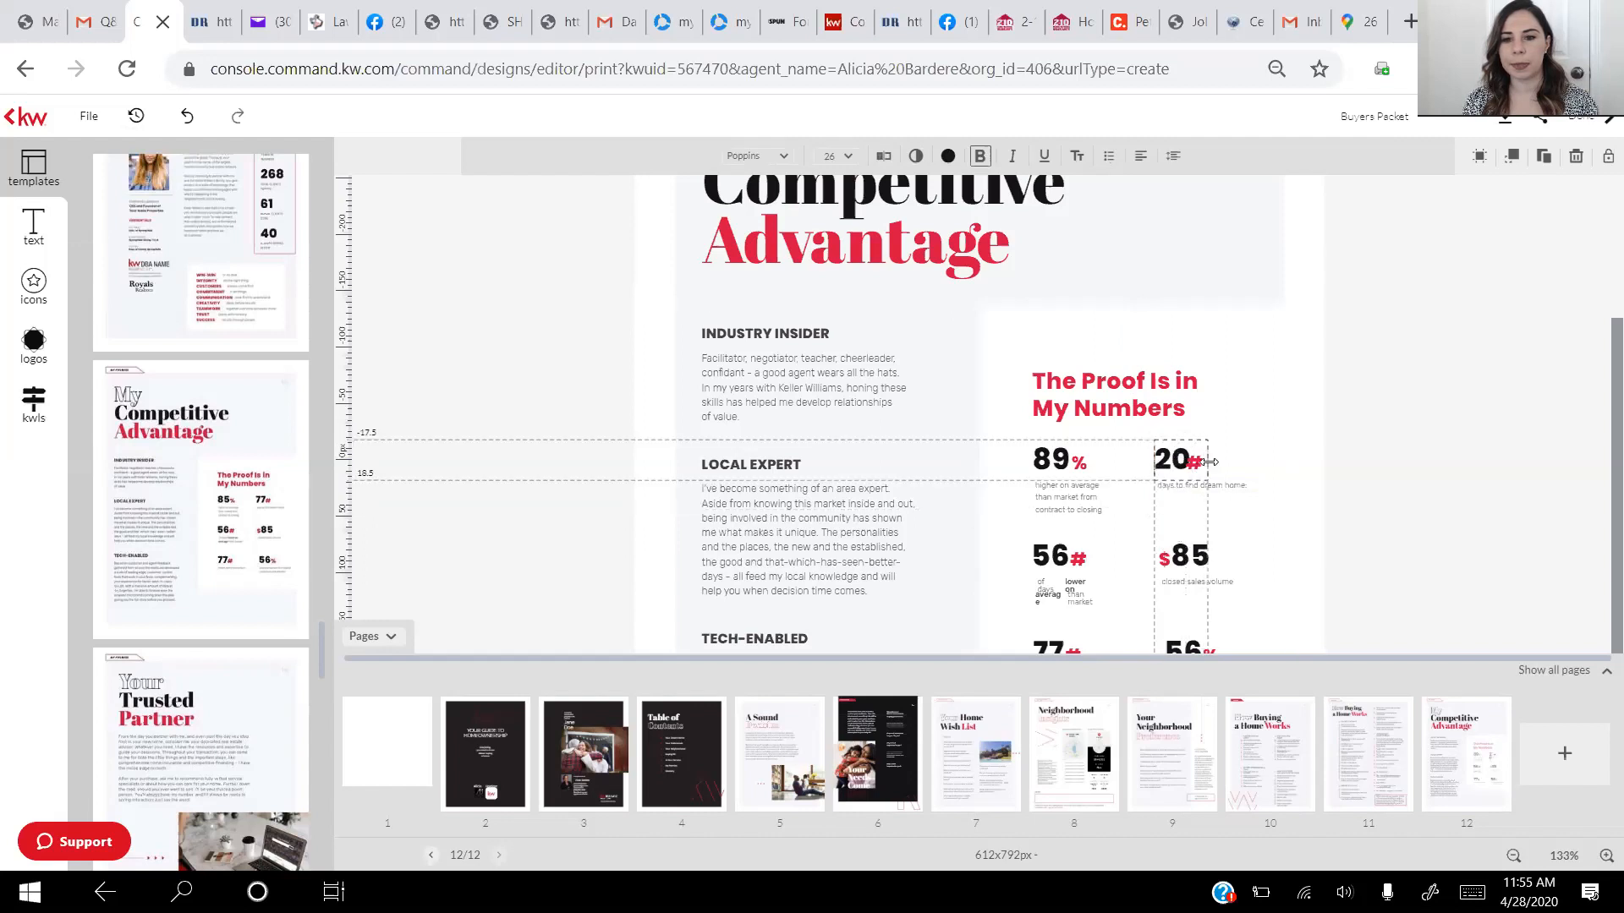
right_click(1157, 460)
click(1154, 461)
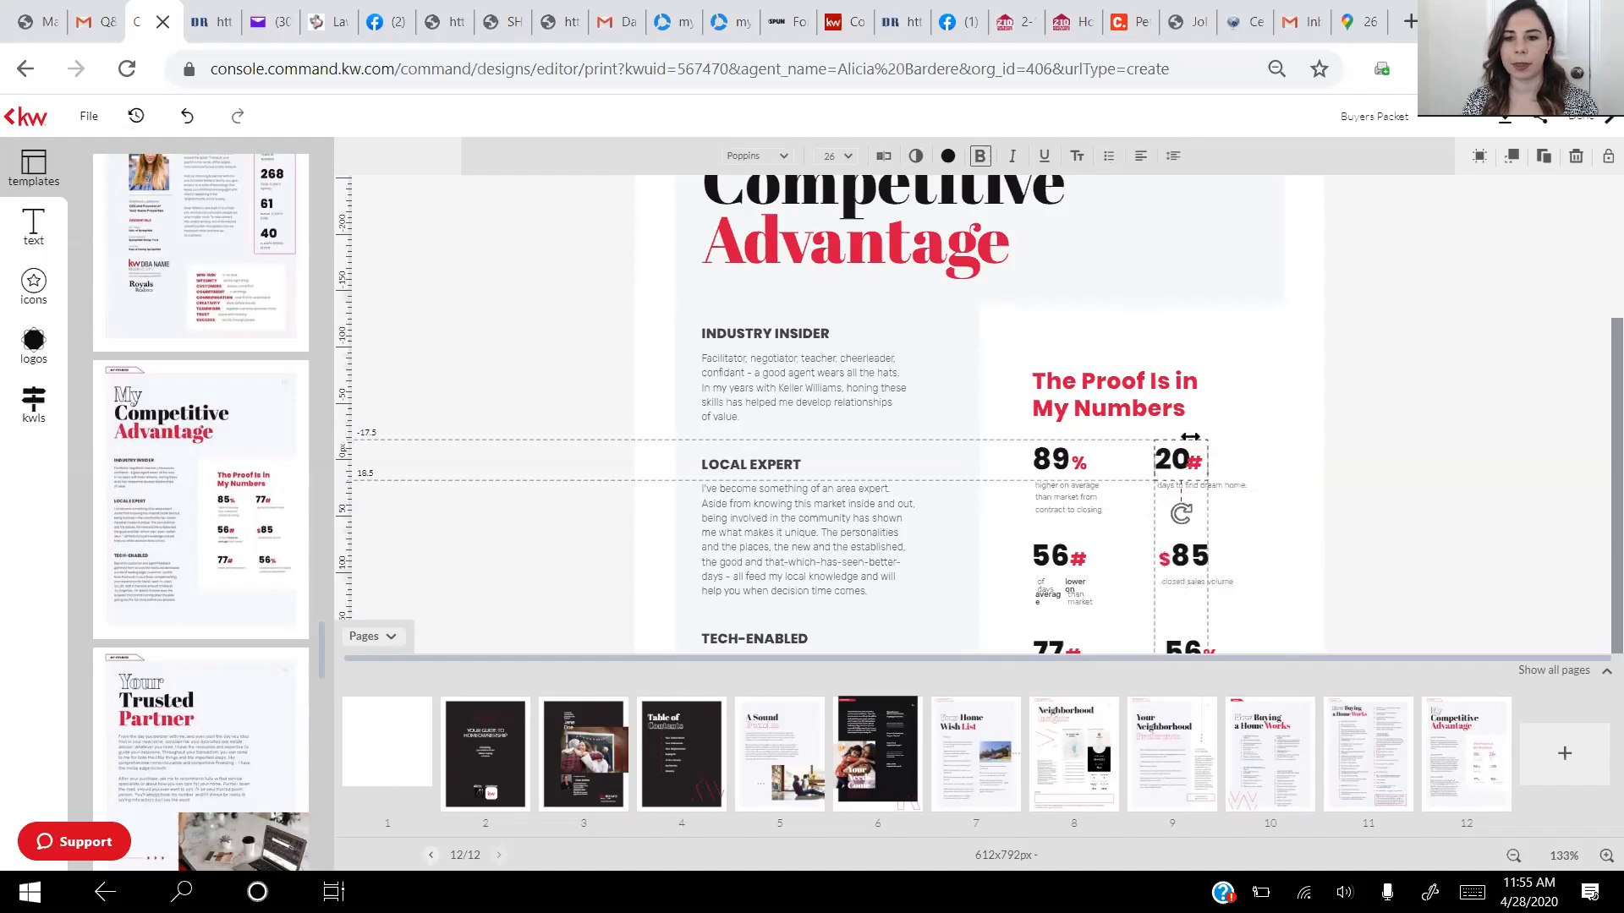
drag(1153, 461, 1156, 458)
click(1408, 432)
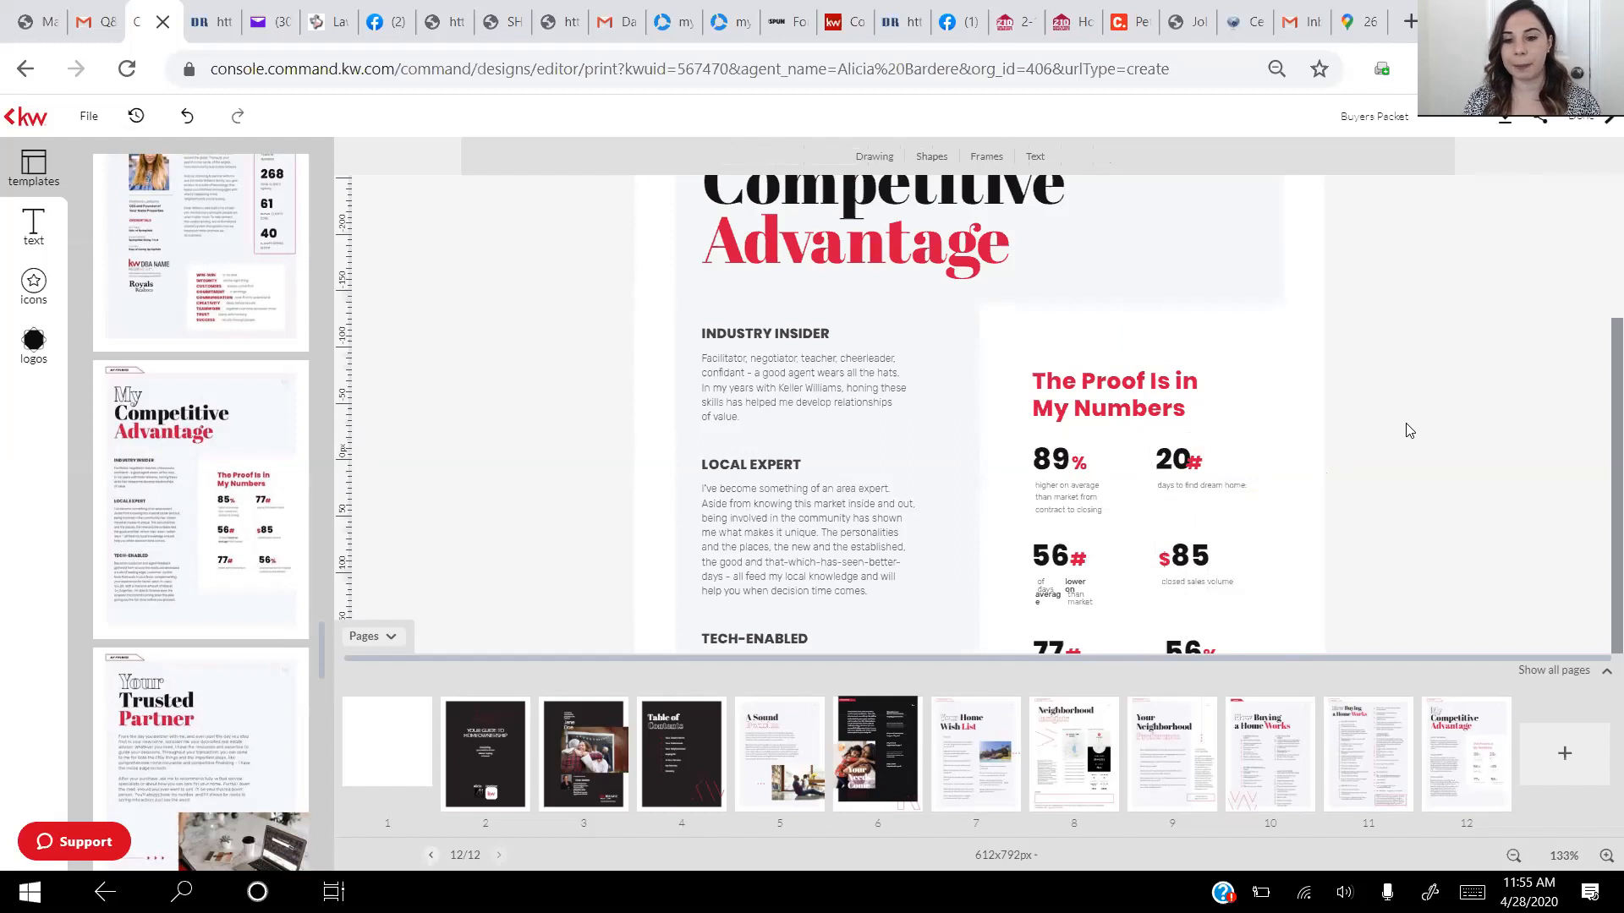
Undo the widening of the text box around the 20 and redo it
click(1167, 461)
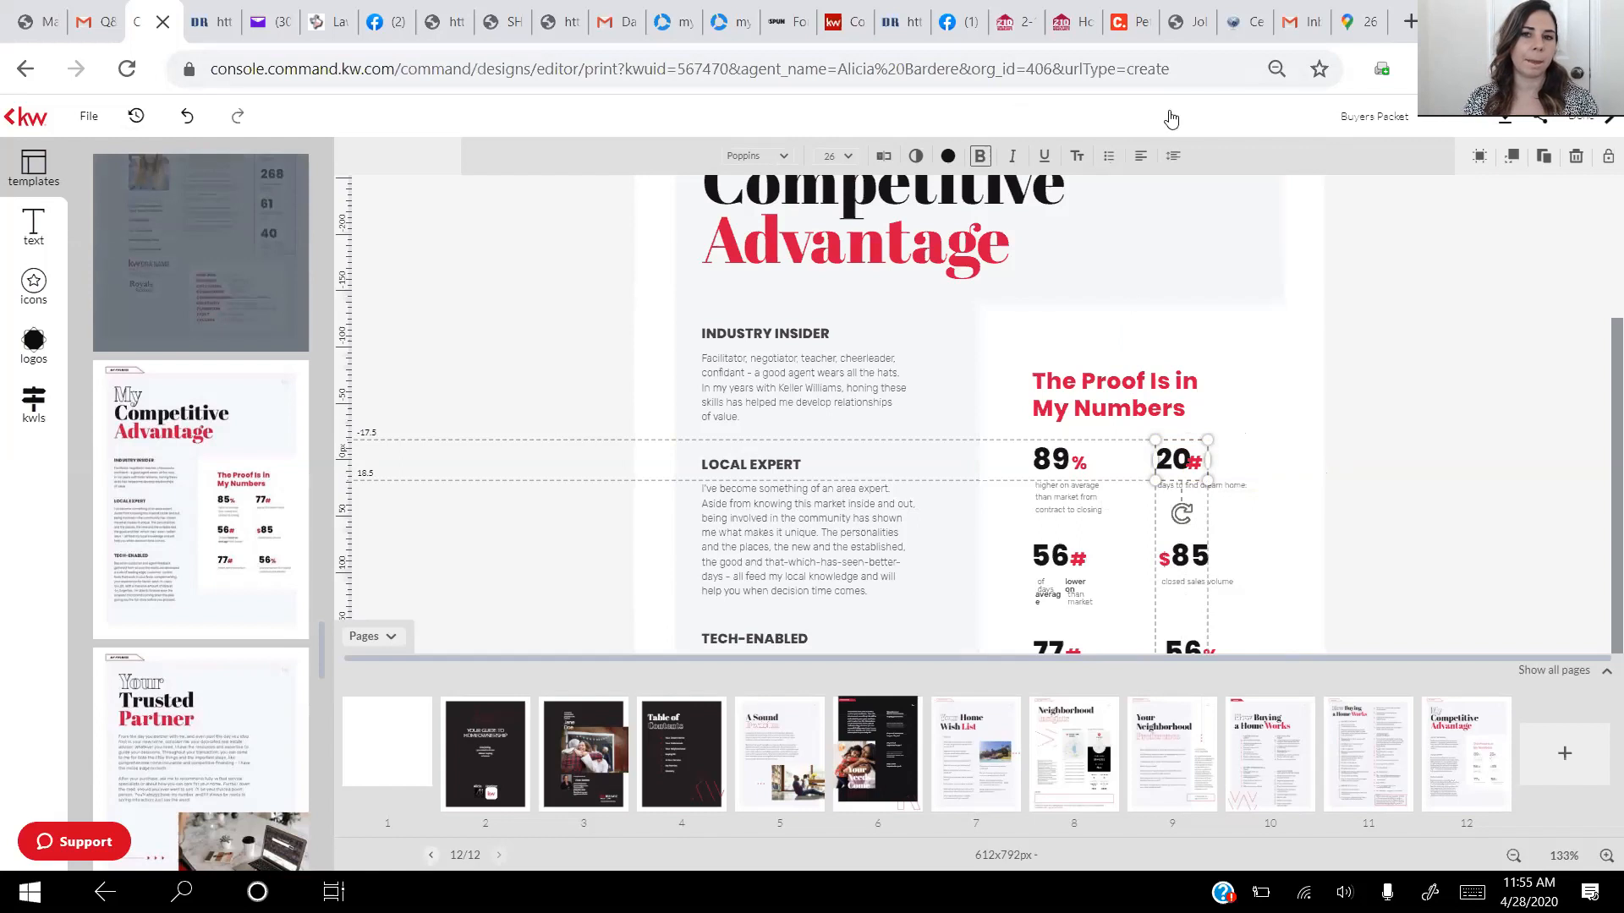
click(190, 125)
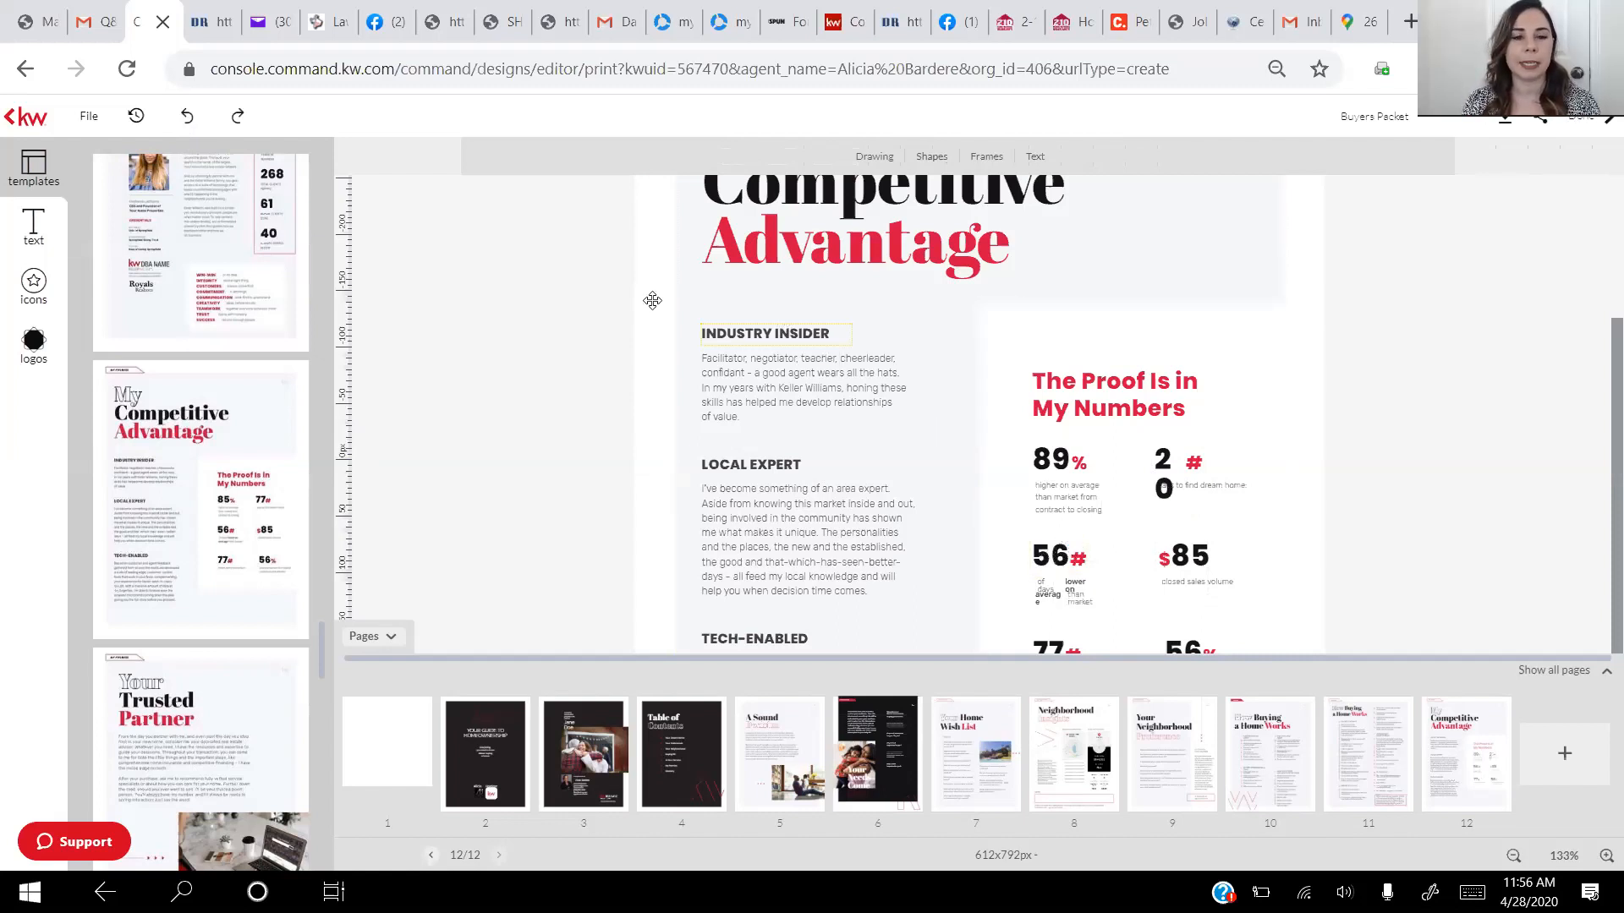
click(238, 119)
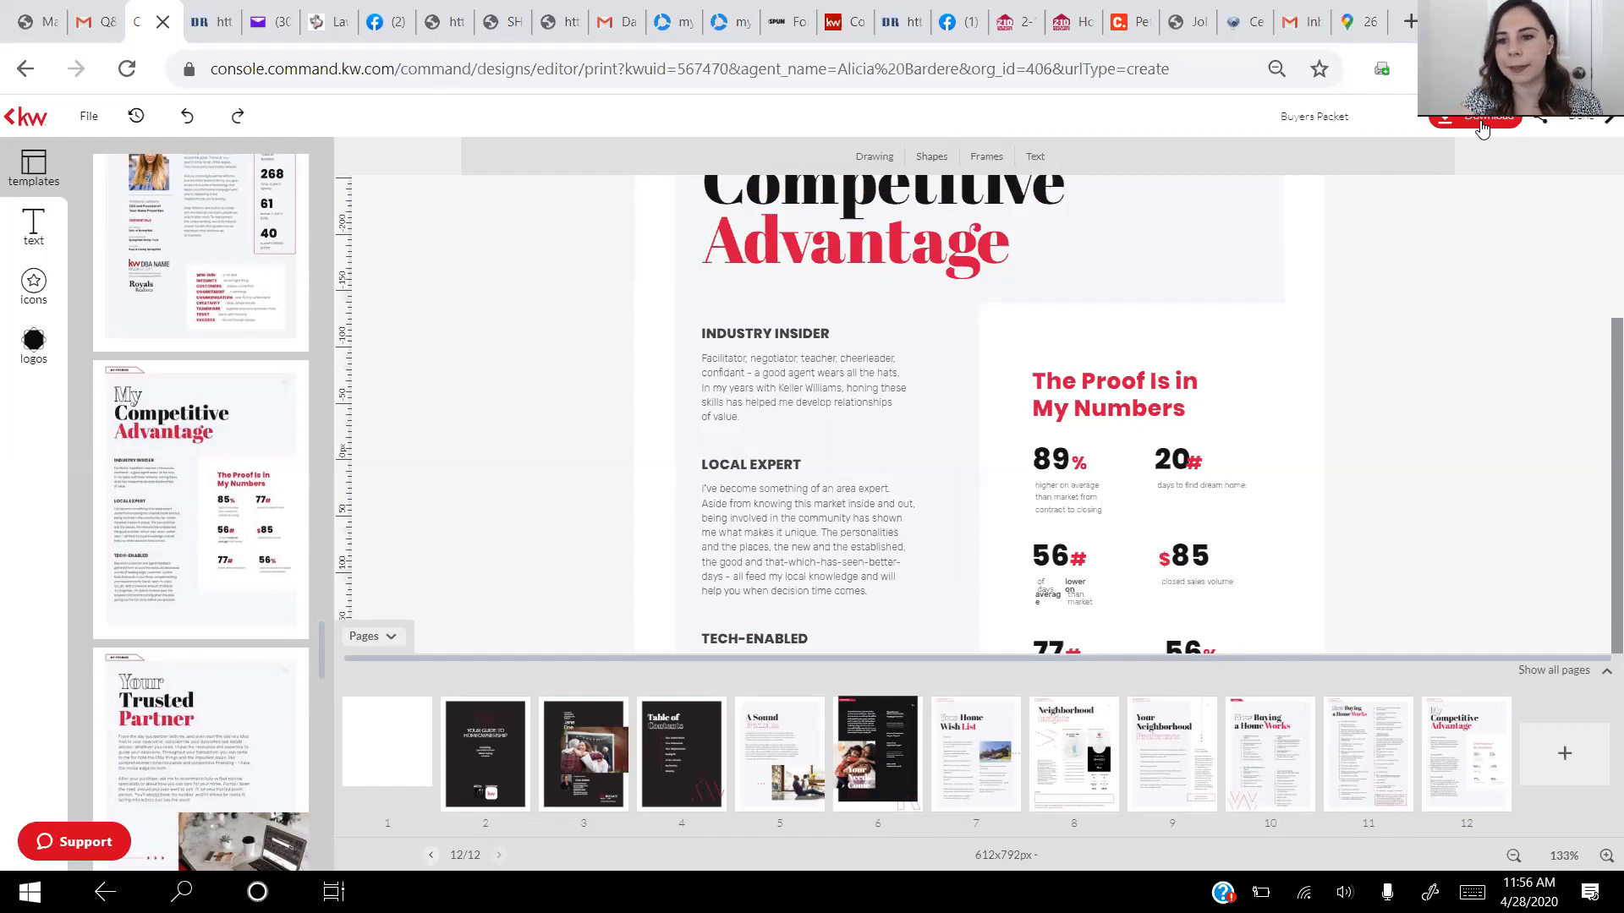
Review the PDF download options and the sharing options for both the current design and the whole project
click(1482, 125)
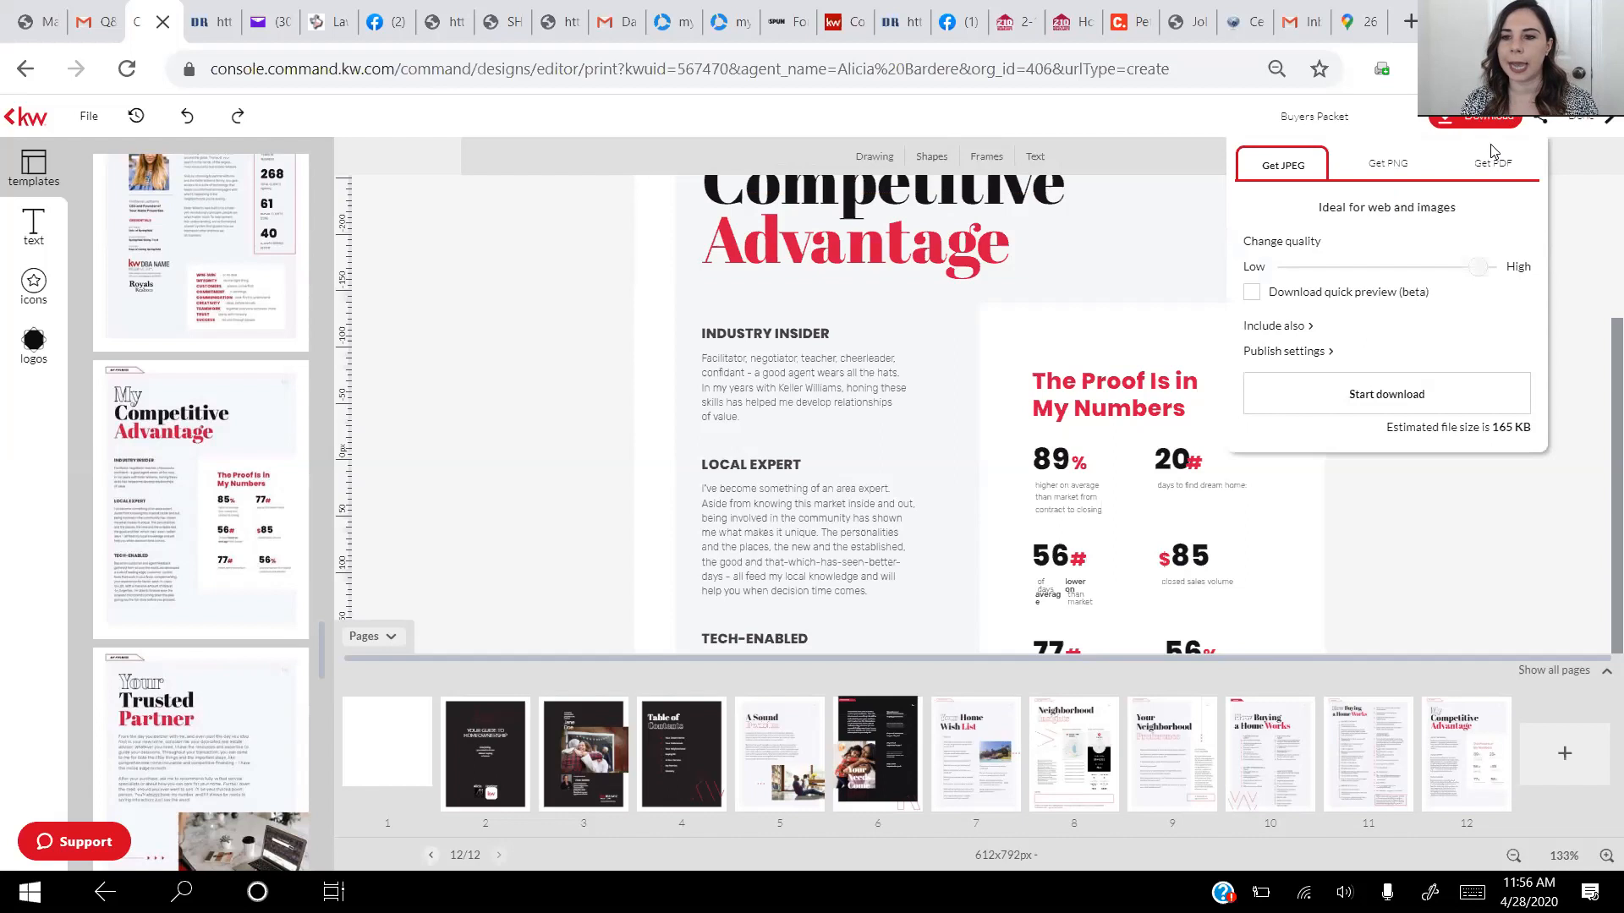
click(1495, 166)
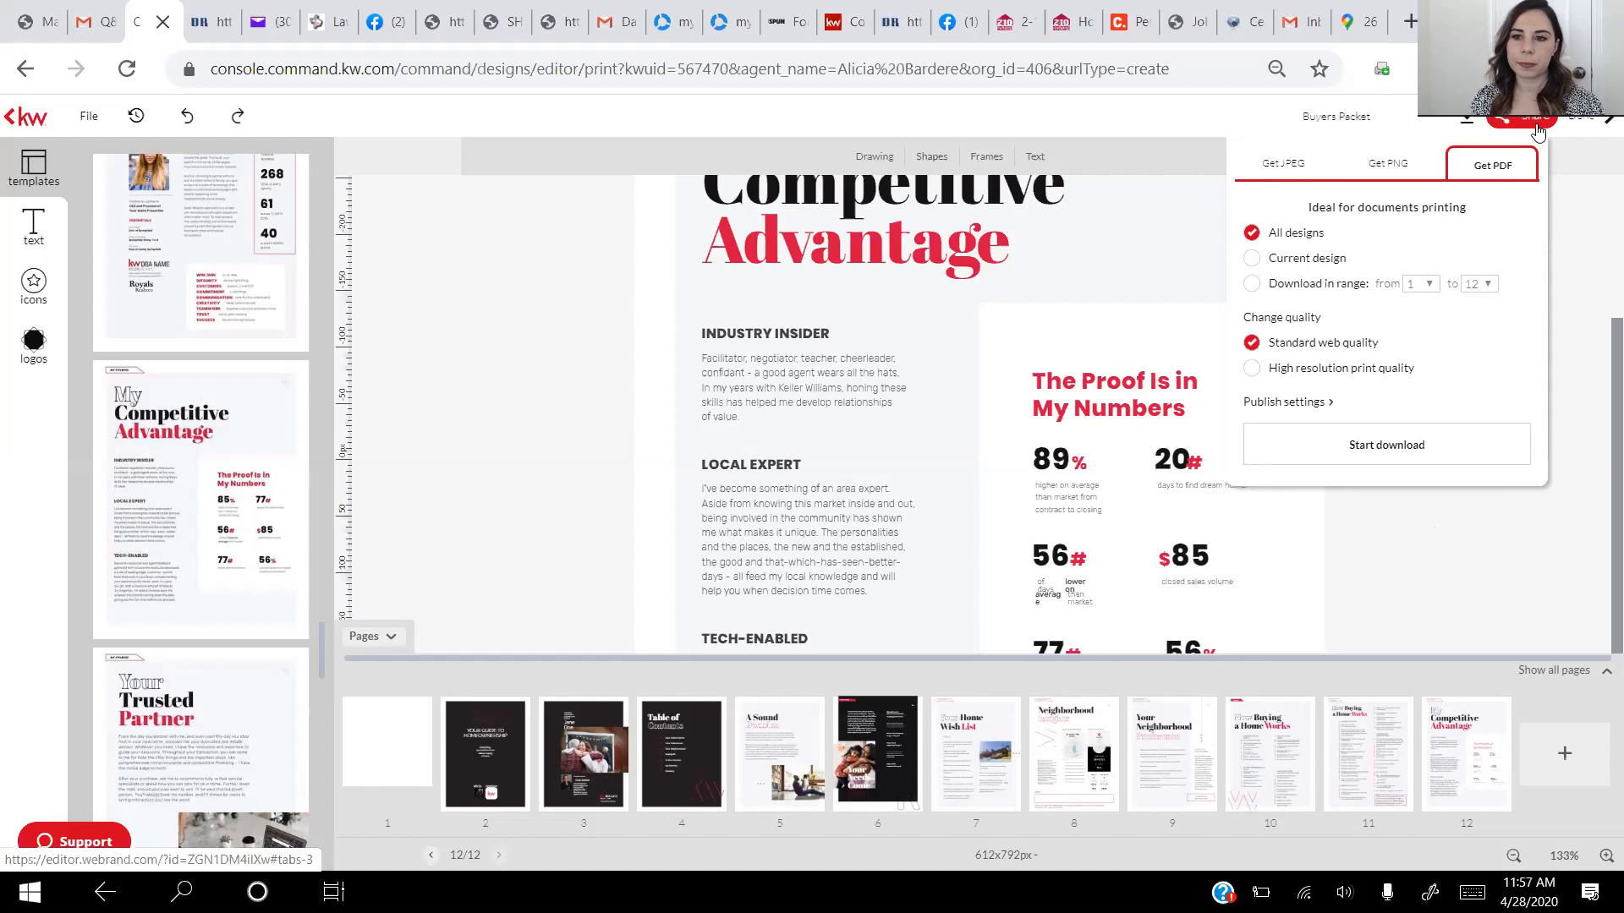
click(1536, 127)
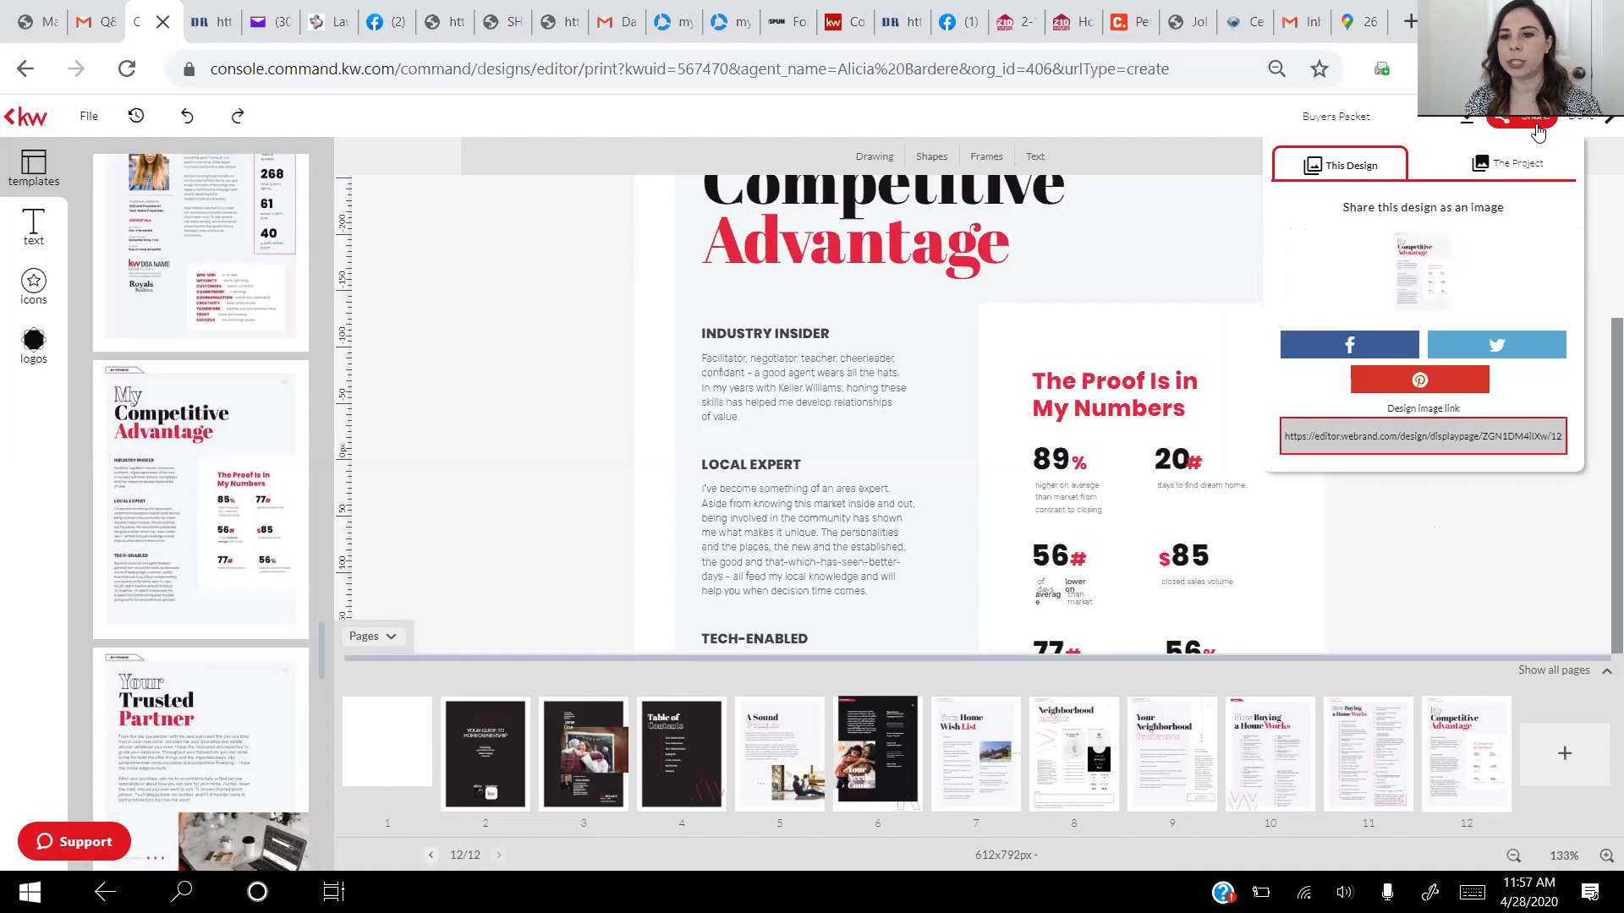
click(1525, 165)
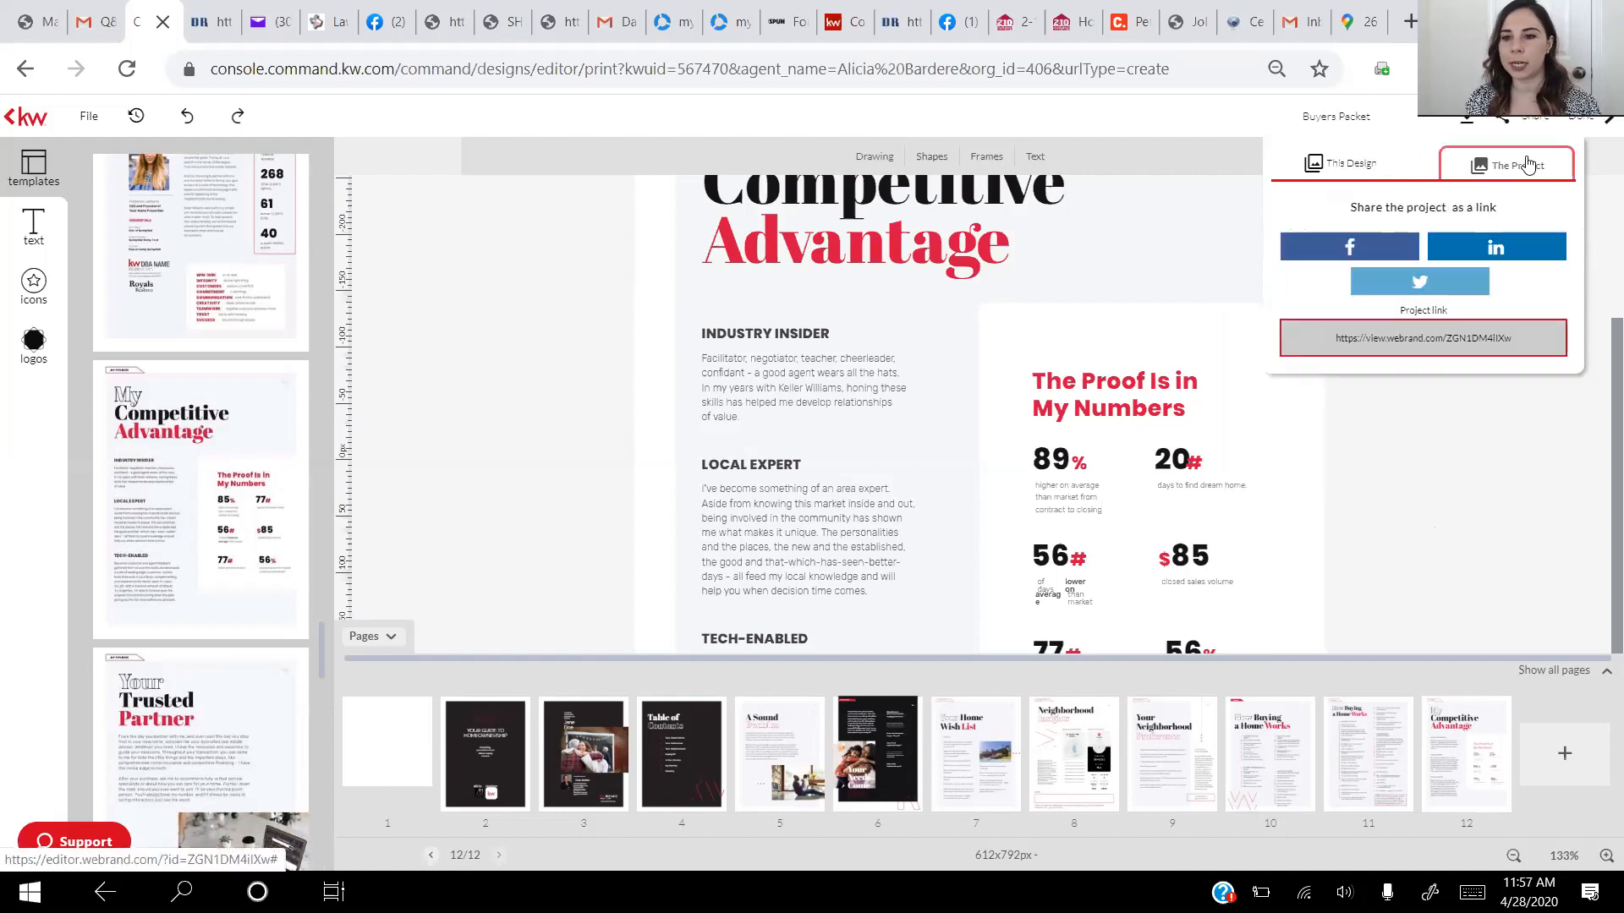
click(1406, 168)
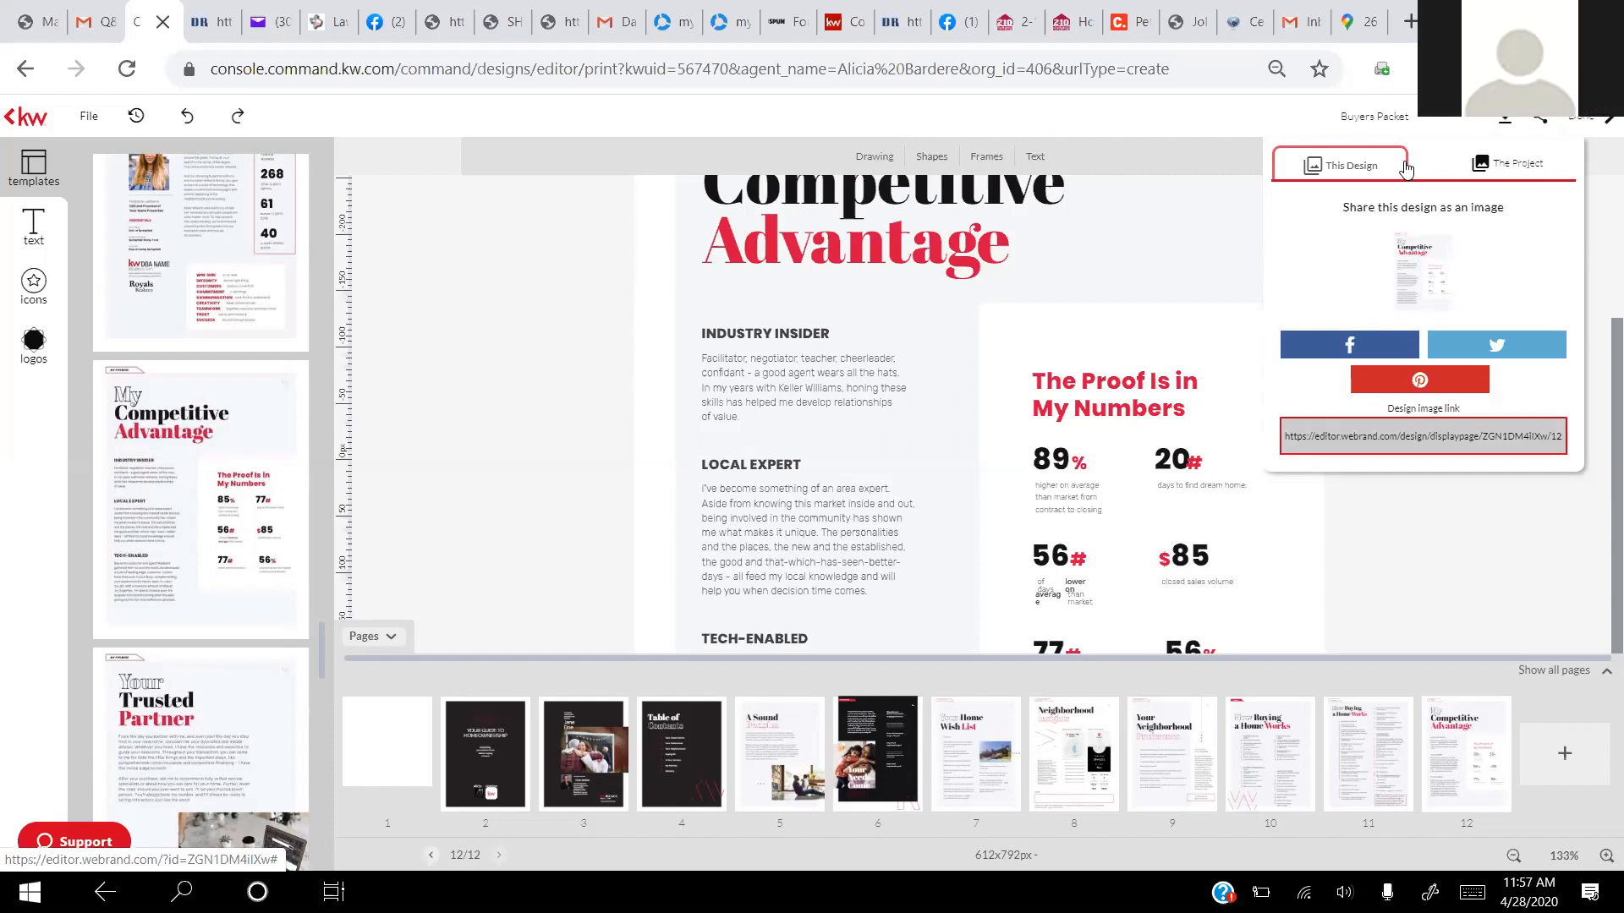
Close the design editor and save the unsaved changes
click(1605, 120)
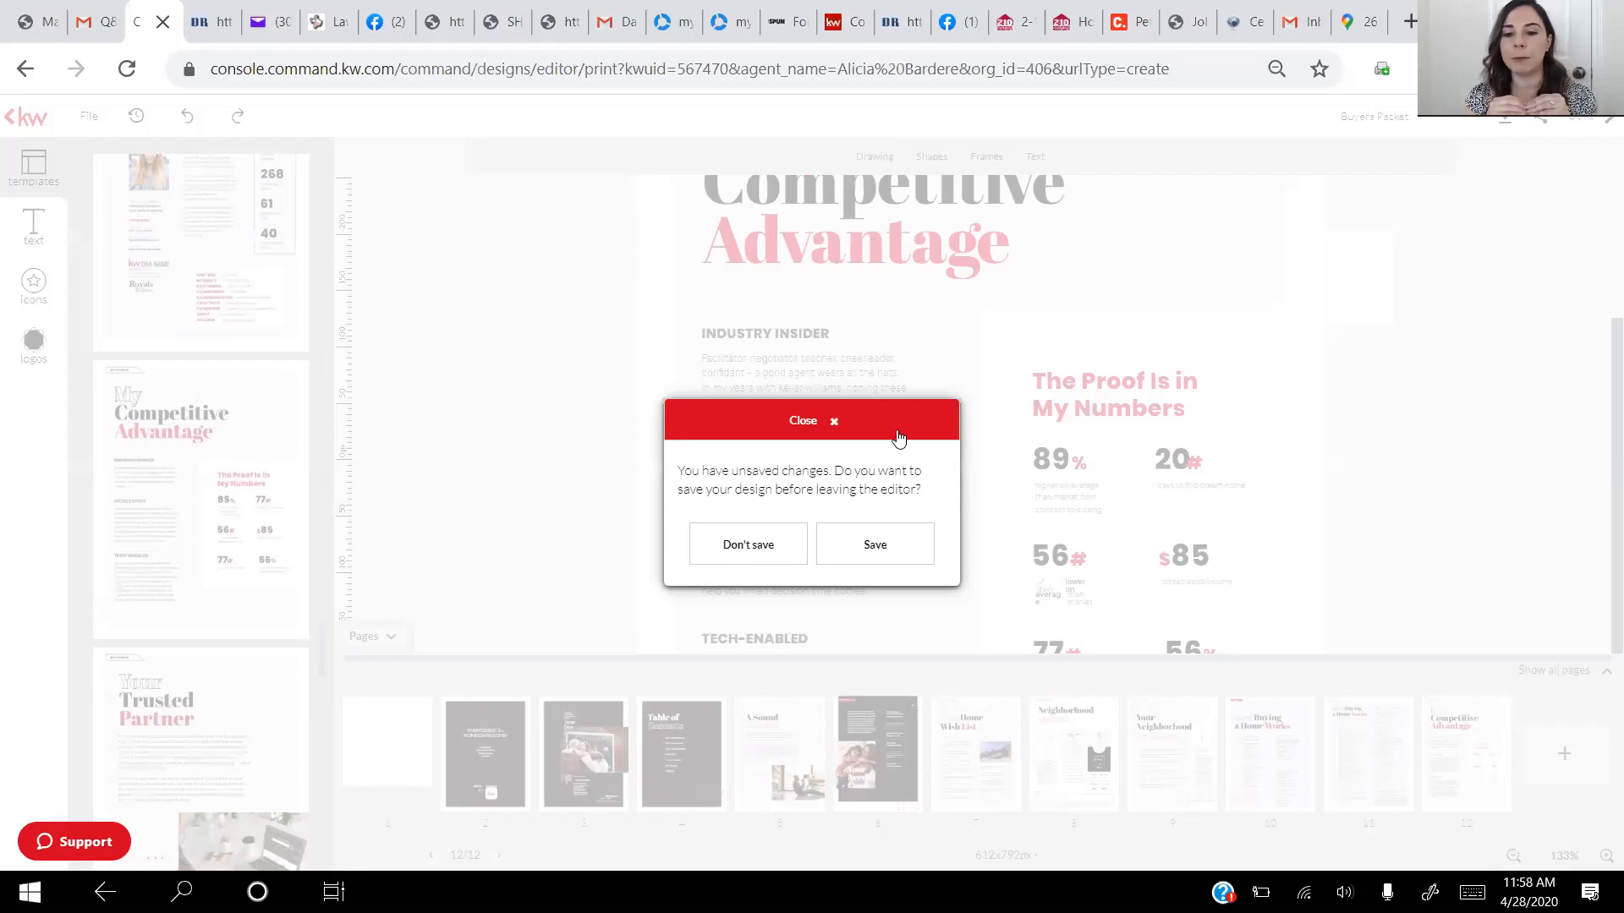
click(835, 423)
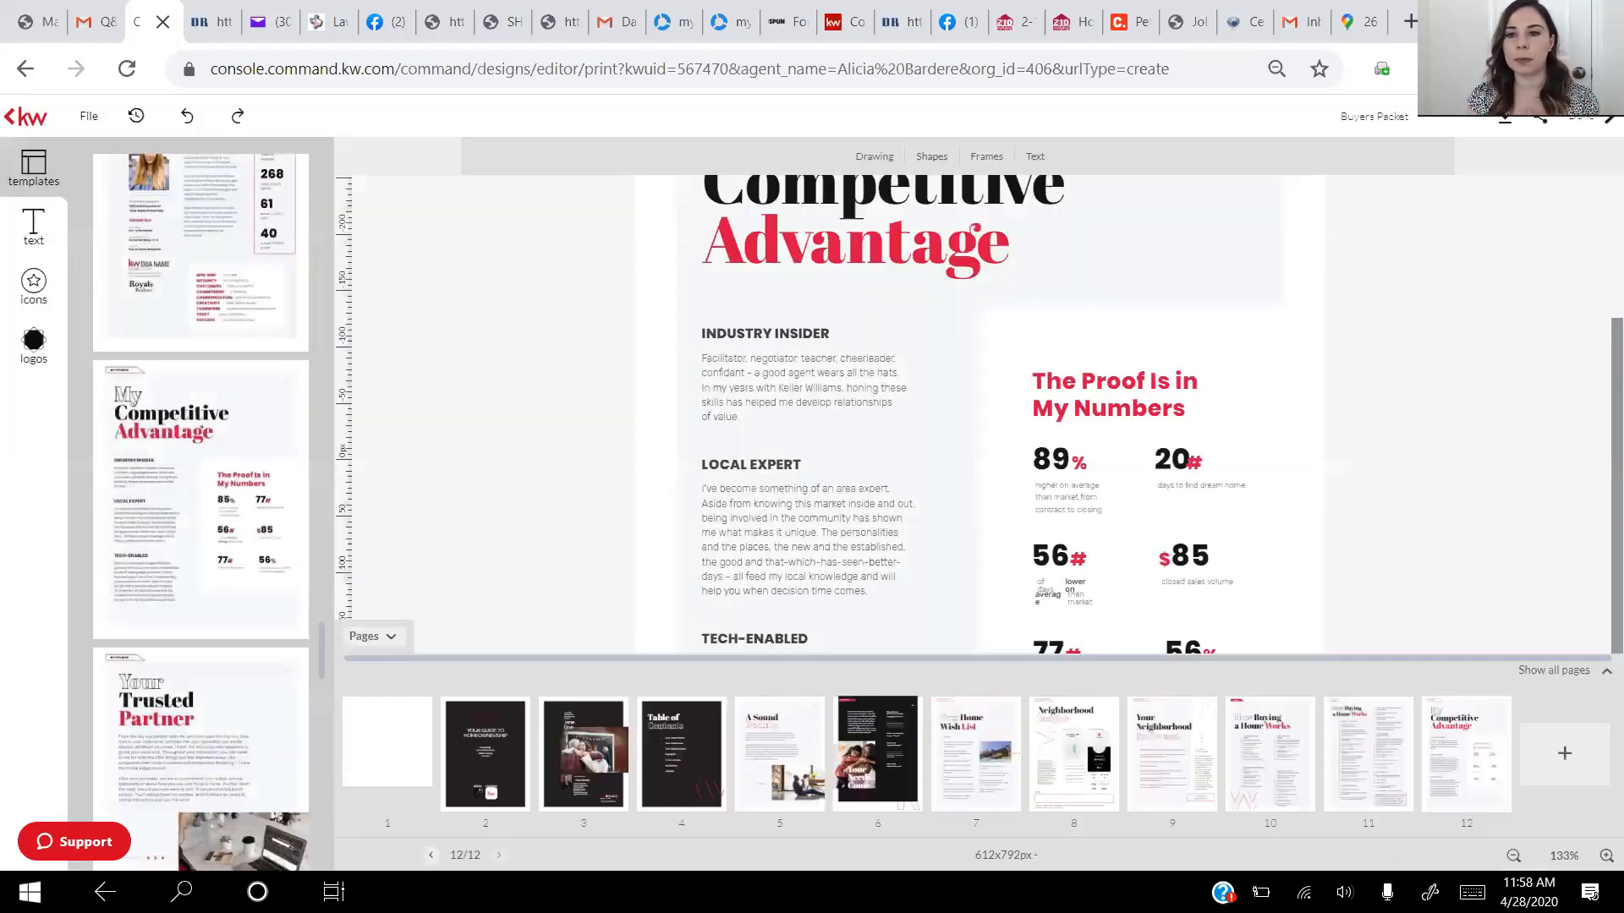
click(1537, 118)
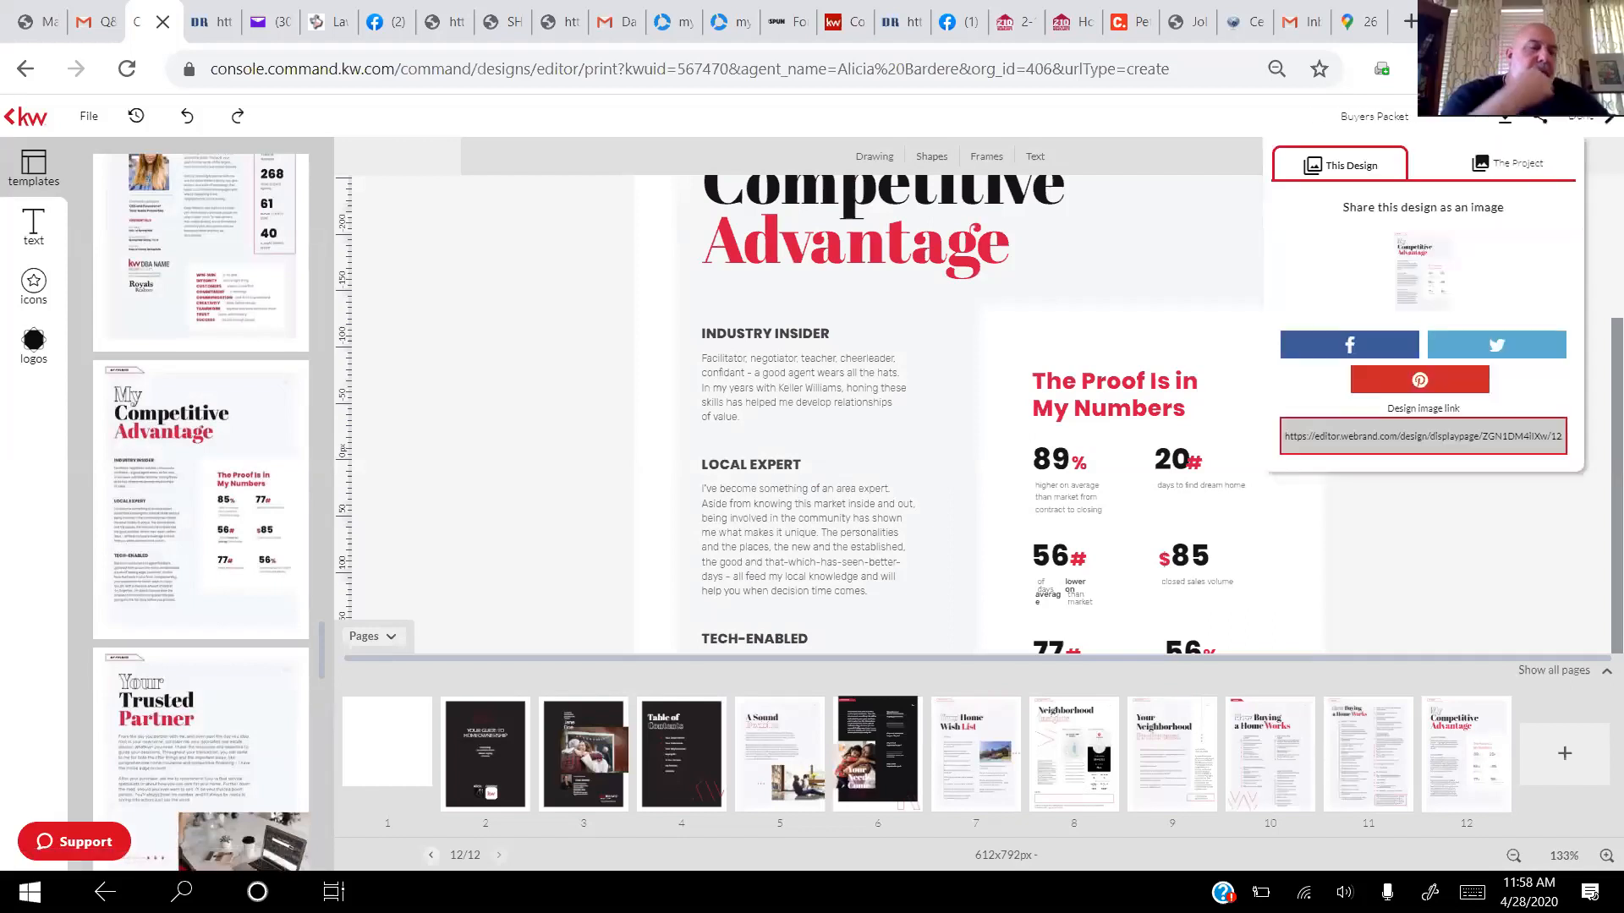
click(1589, 124)
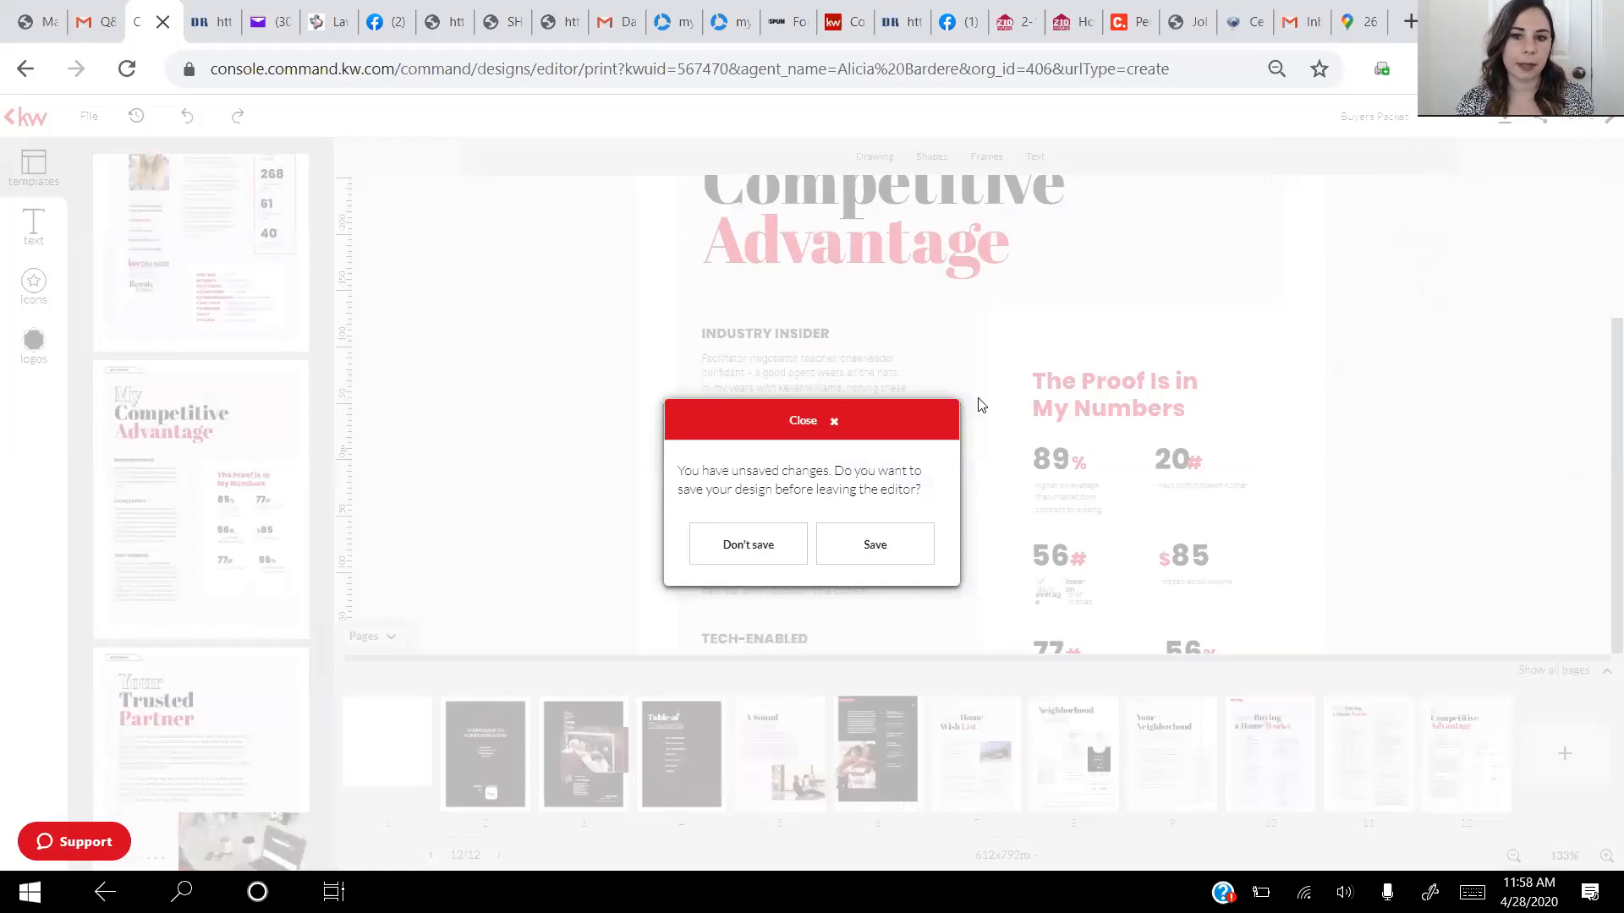
click(872, 551)
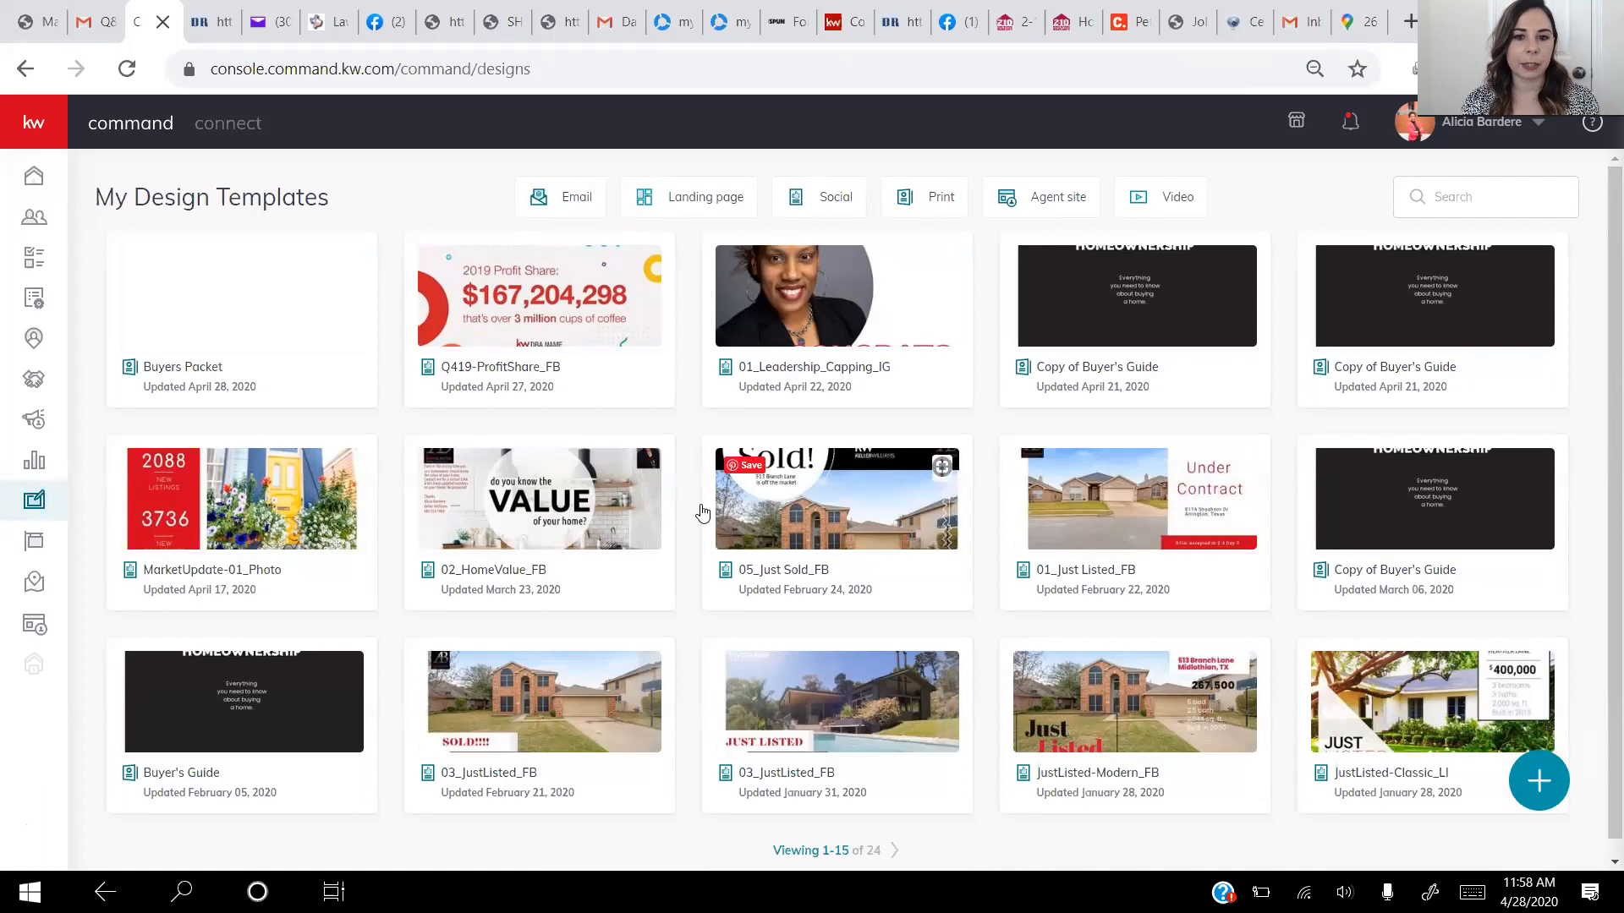
Reopen the Buyers Packet design and, from the editor's My Designs list, show the available actions for a Copy of Buyer's Guide
click(208, 367)
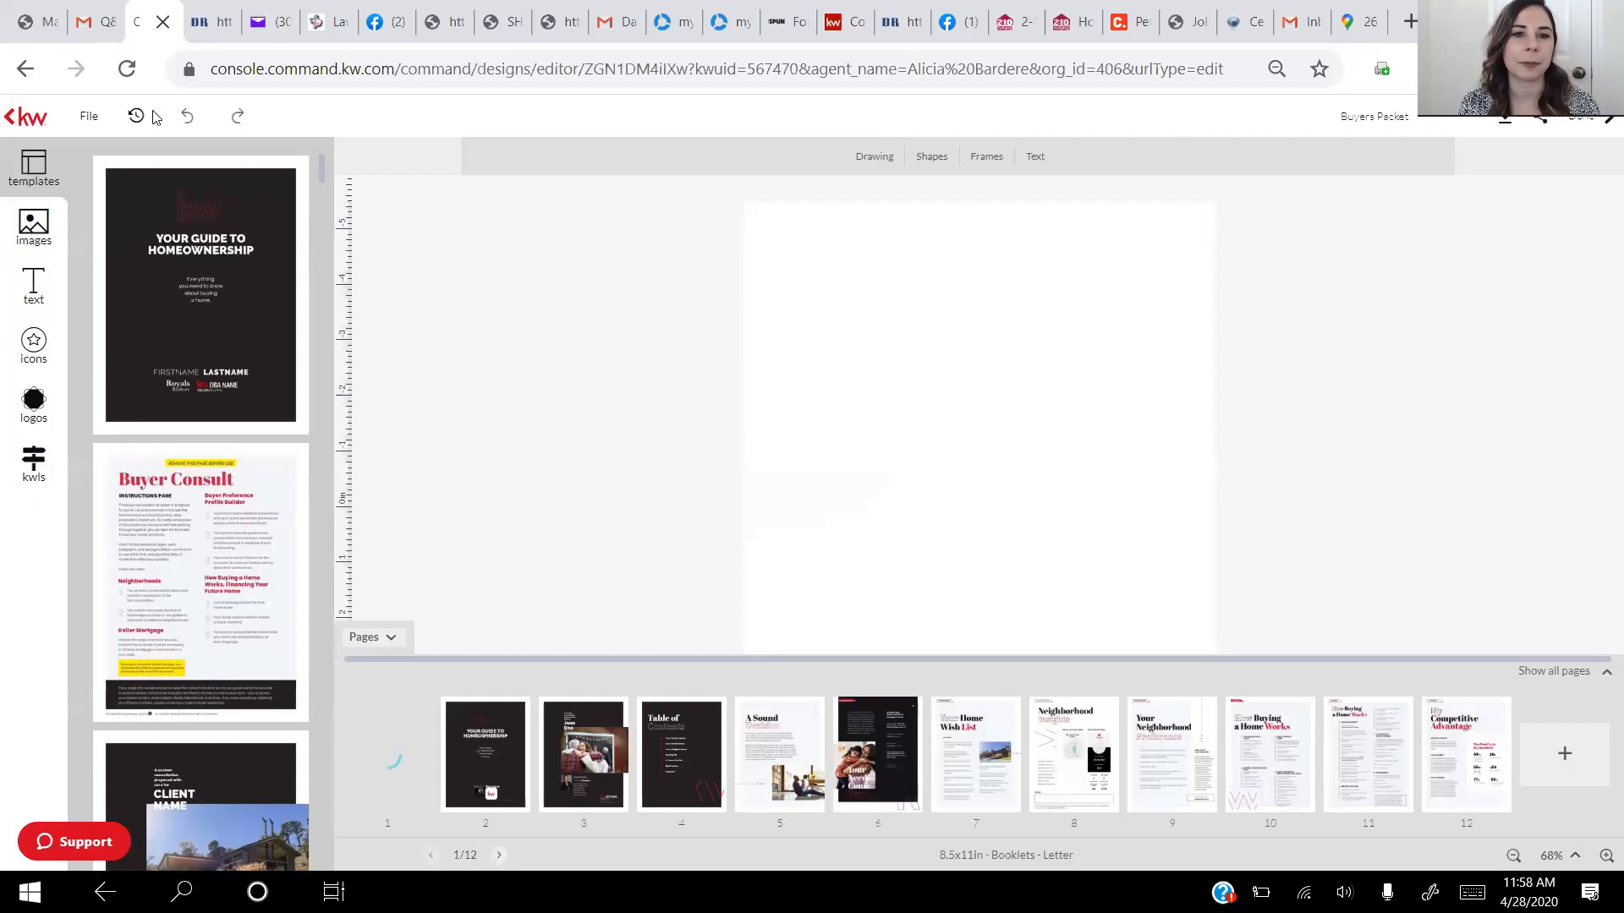
click(12, 120)
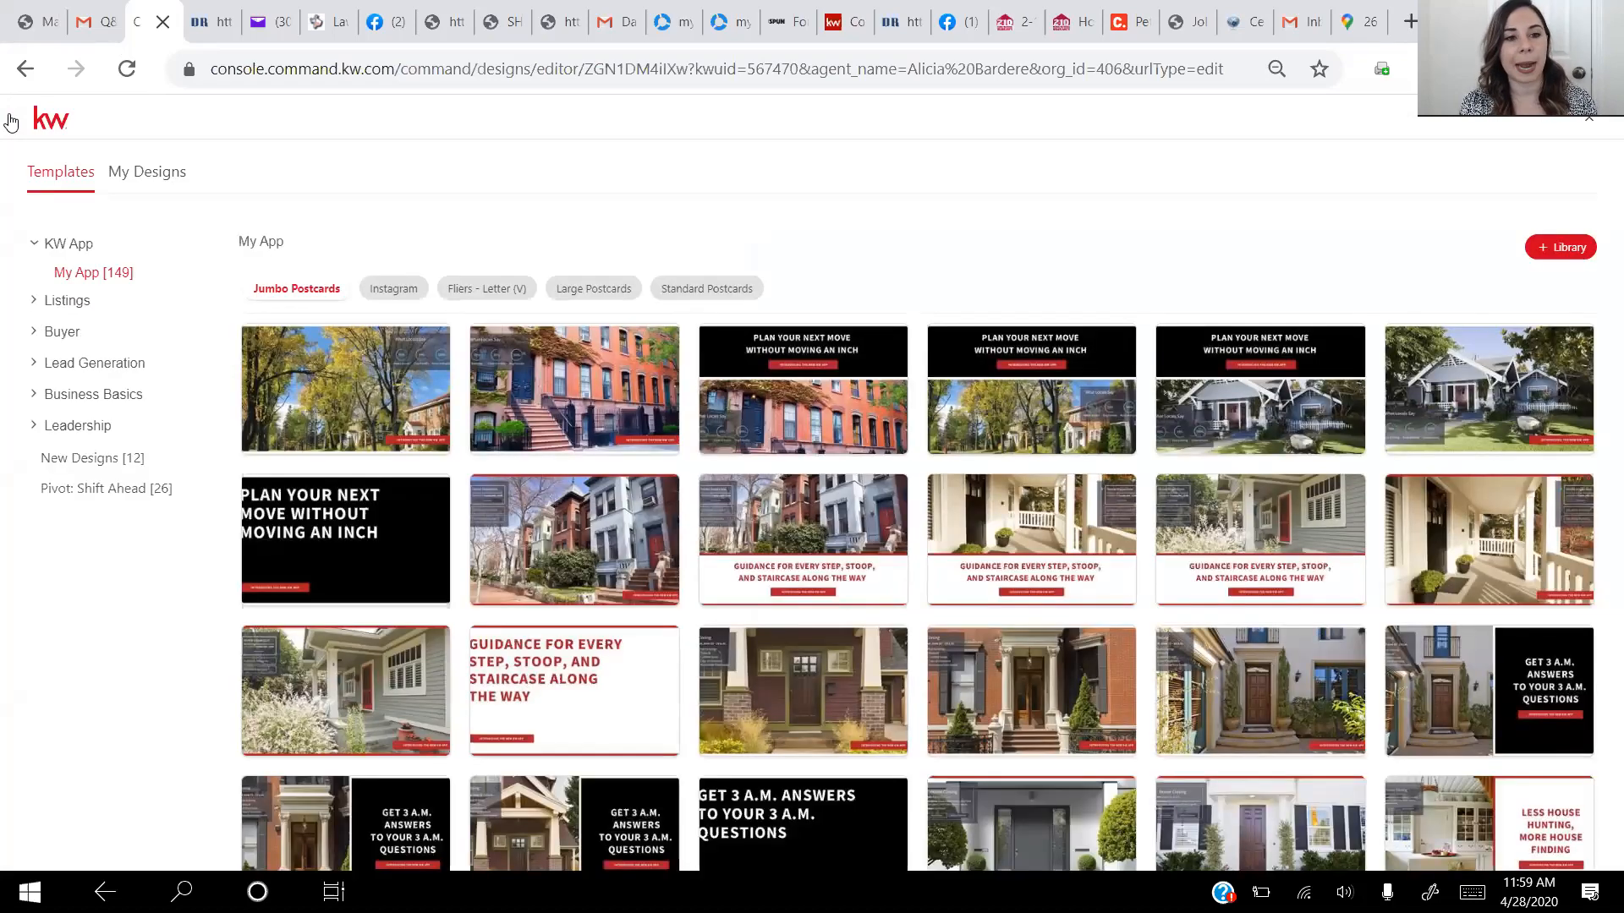
click(139, 177)
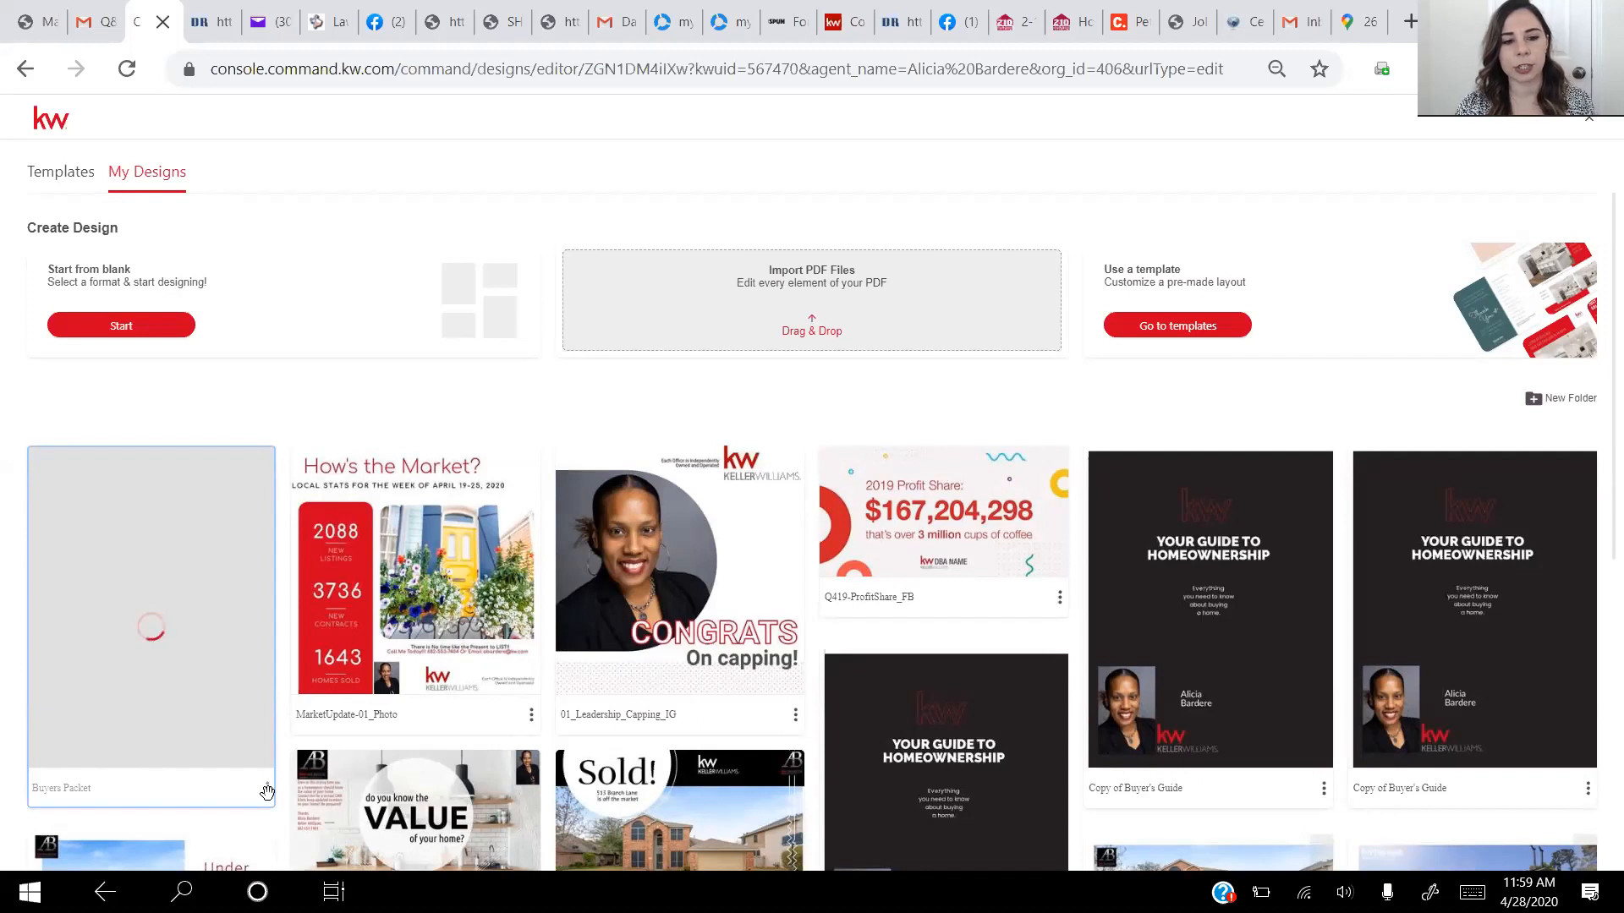
click(1325, 791)
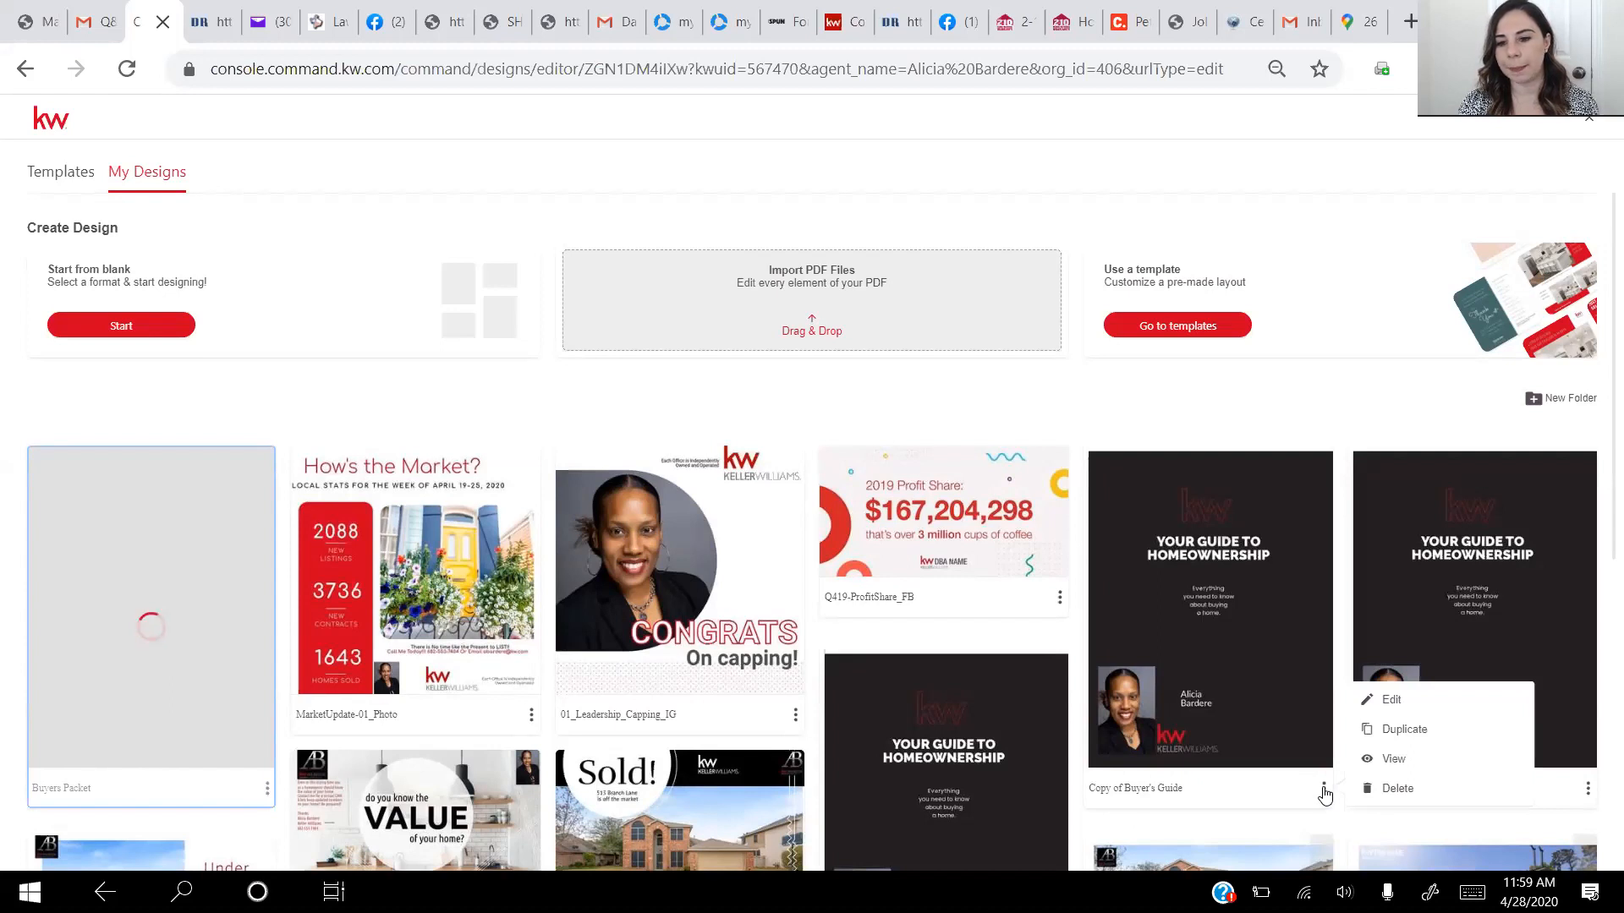